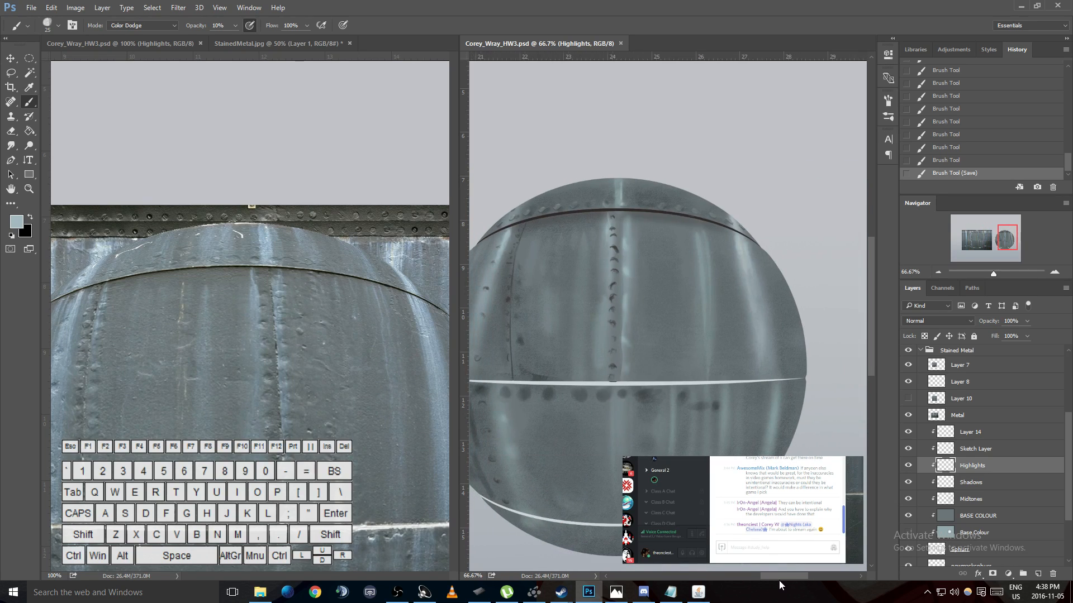
- Compare the painted sphere's seams, rivets and lower bands with the stained metal reference photo
scroll(291, 368, "down", 5)
scroll(290, 368, "down", 2)
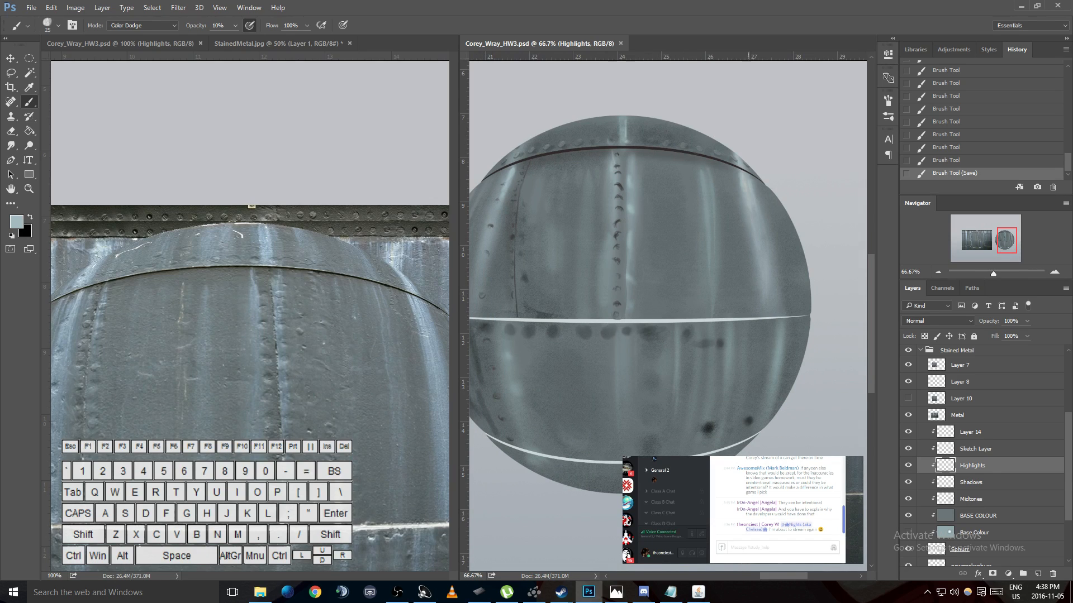
left_click_drag(782, 579, 768, 575)
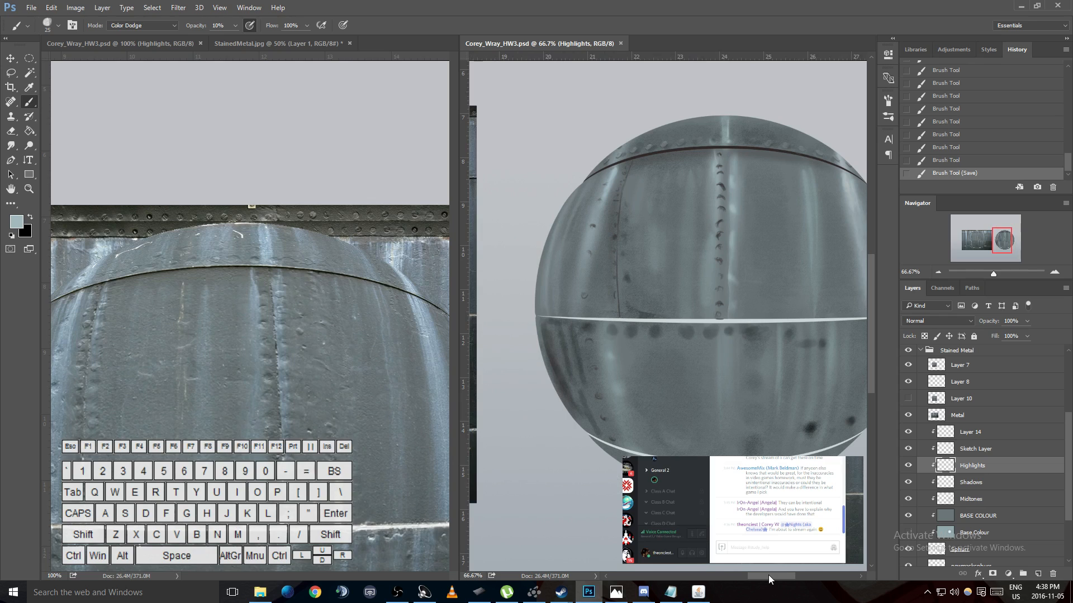
scroll(772, 405, "down", 4)
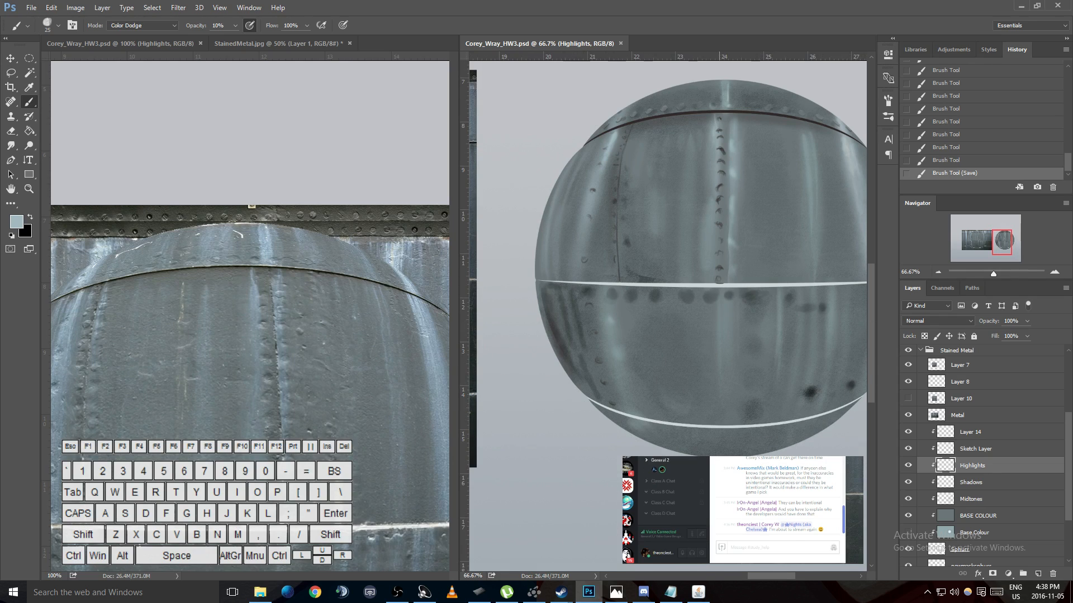
scroll(745, 429, "up", 3)
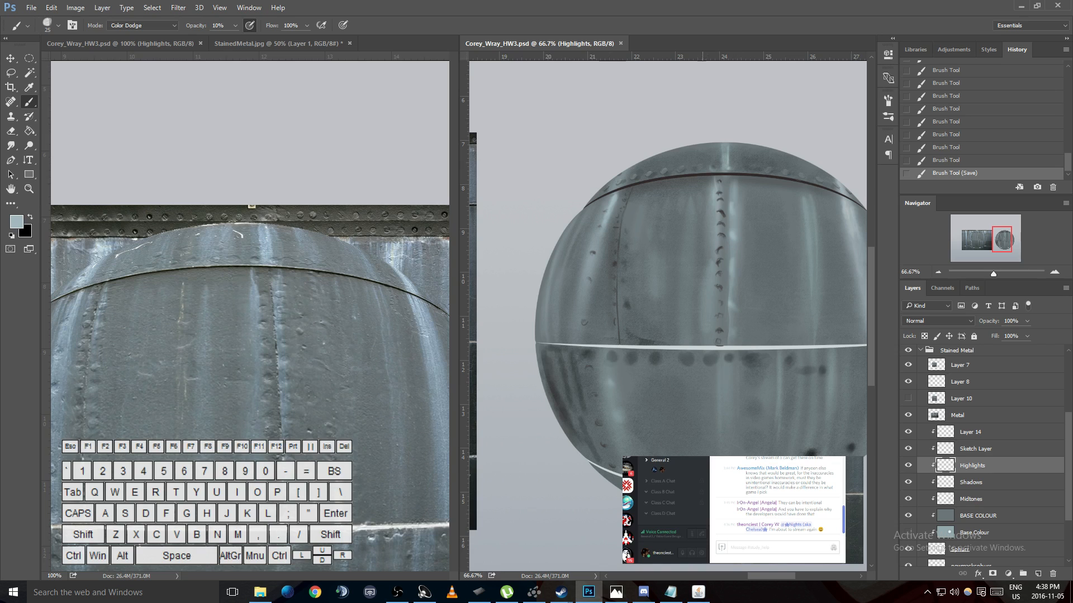
mouse_move(751, 575)
left_mouse_down()
mouse_move(766, 577)
mouse_move(755, 577)
left_mouse_up()
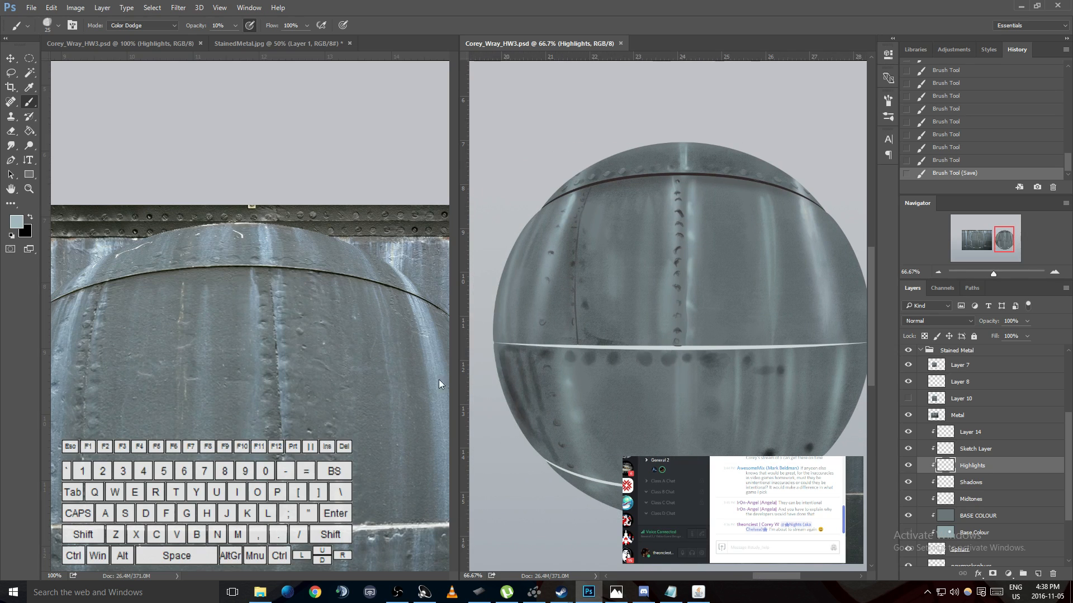
scroll(401, 406, "down", 5)
scroll(401, 405, "down", 5)
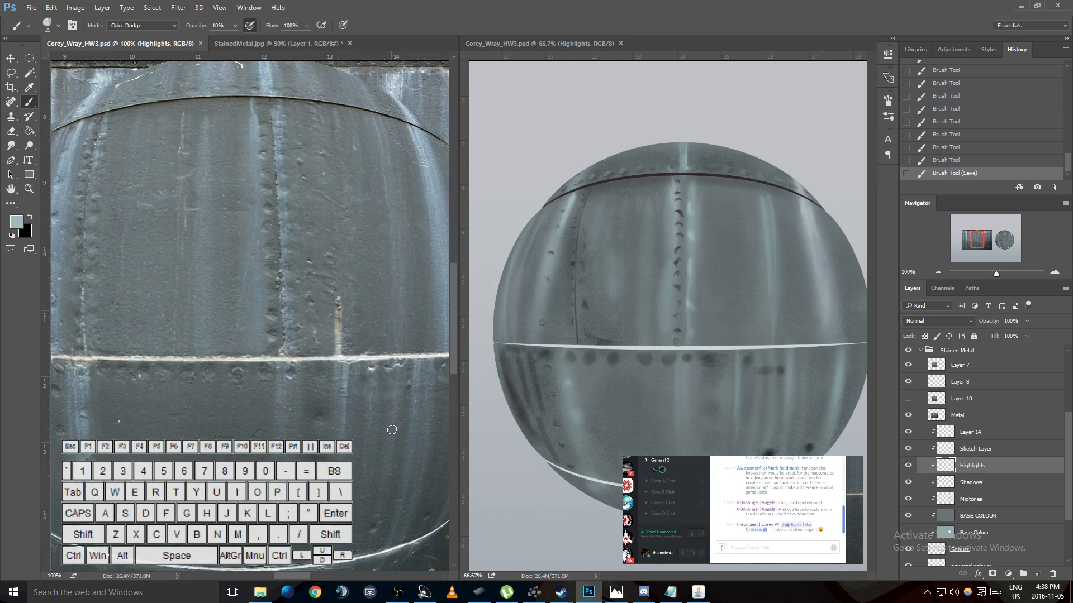
left_click_drag(302, 576, 284, 577)
scroll(670, 445, "down", 3)
scroll(614, 428, "down", 1)
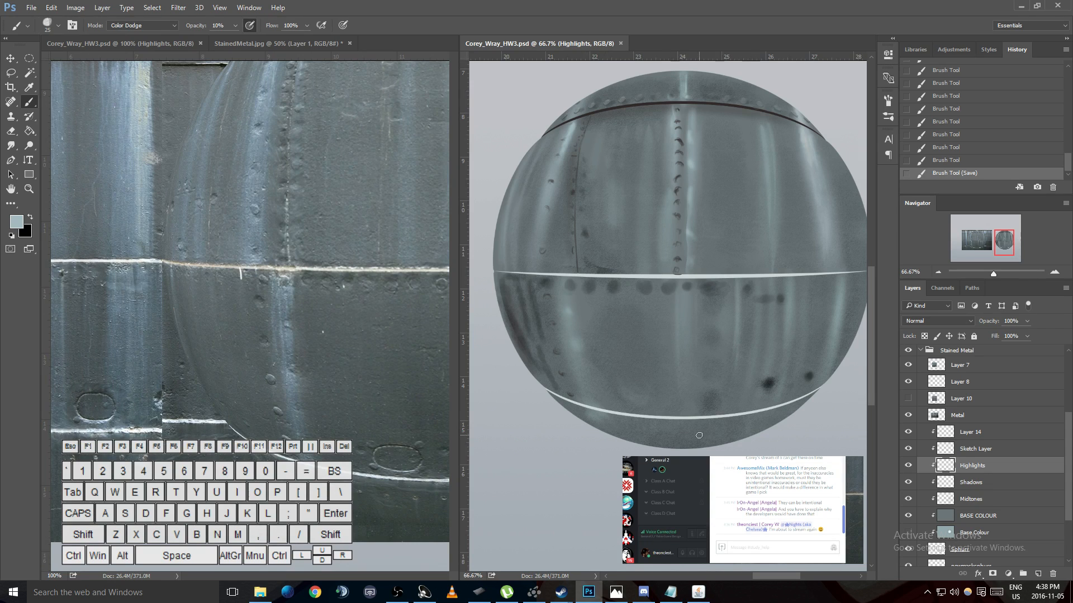
scroll(670, 434, "up", 3)
scroll(307, 406, "up", 5)
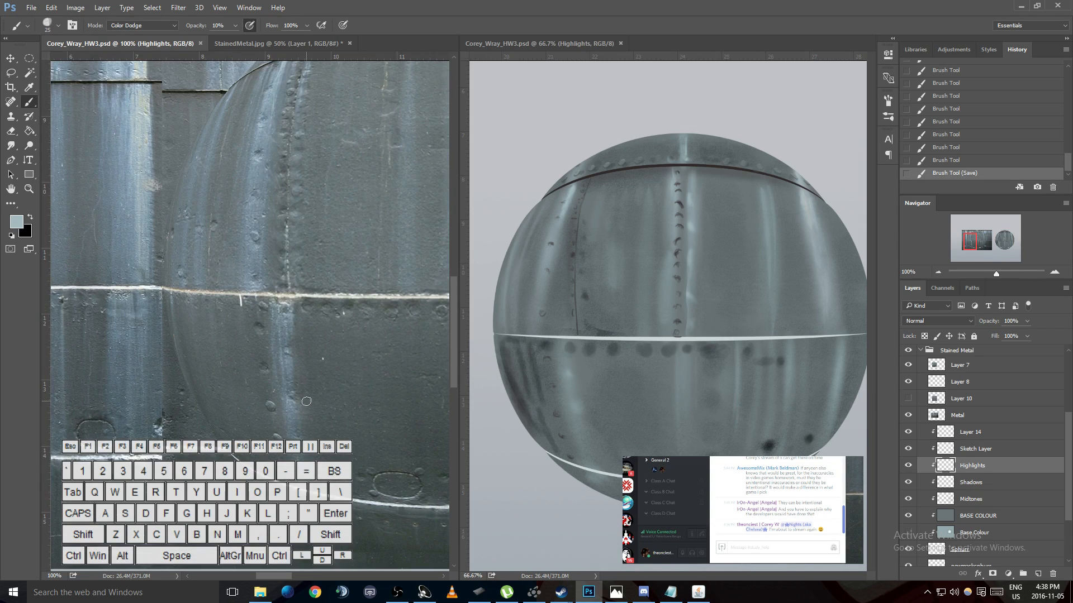
- Choose a hard round brush with 100% hardness and set its size to 17 px
right_click(724, 362)
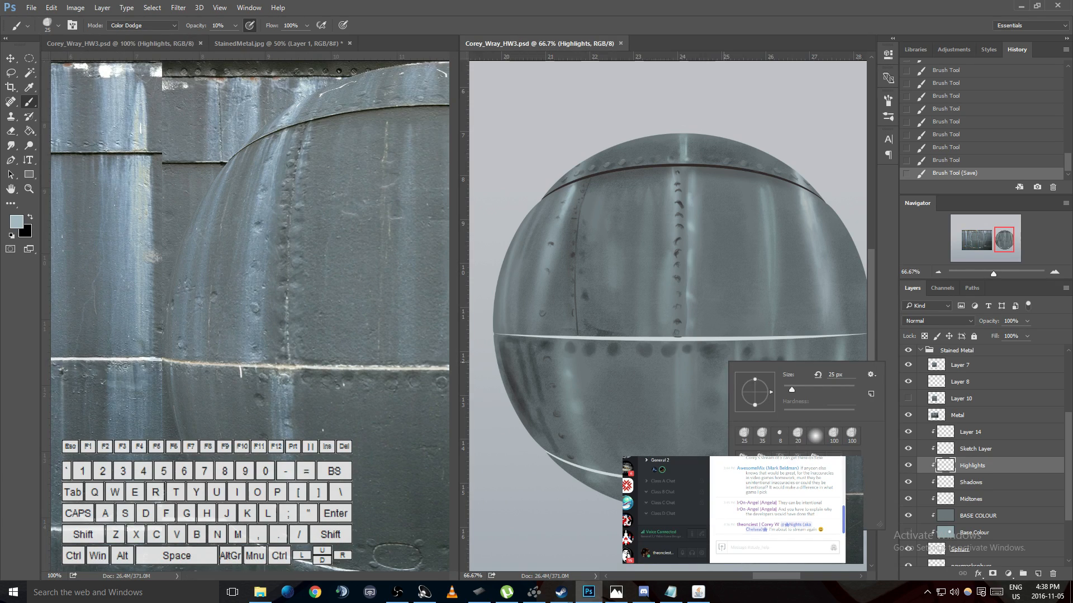
left_click(834, 460)
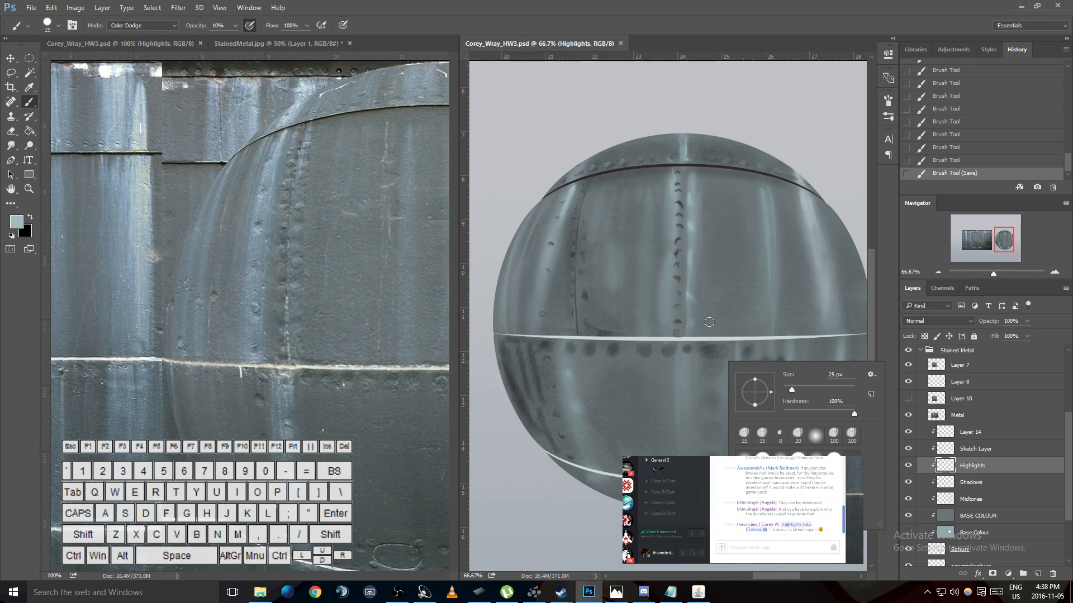
left_click_drag(693, 342, 787, 358)
key("ctrl+z")
right_click(725, 331)
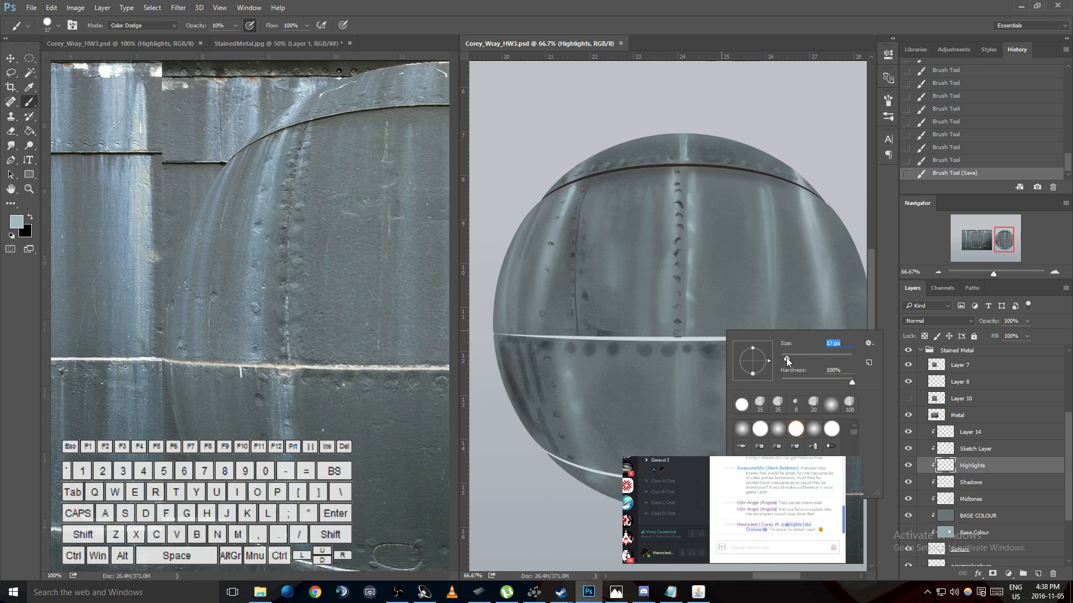
- Set the brush opacity to 45%, turn off pen-pressure opacity, and undo the test stroke on the sphere
left_click(235, 25)
left_click(253, 39)
left_click(249, 26)
mouse_move(704, 265)
left_mouse_down()
mouse_move(721, 260)
mouse_move(690, 326)
left_mouse_up()
key("ctrl+z")
- Lower the spacing in the brush tip shape settings
key("ctrl+equal")
key("ctrl+equal")
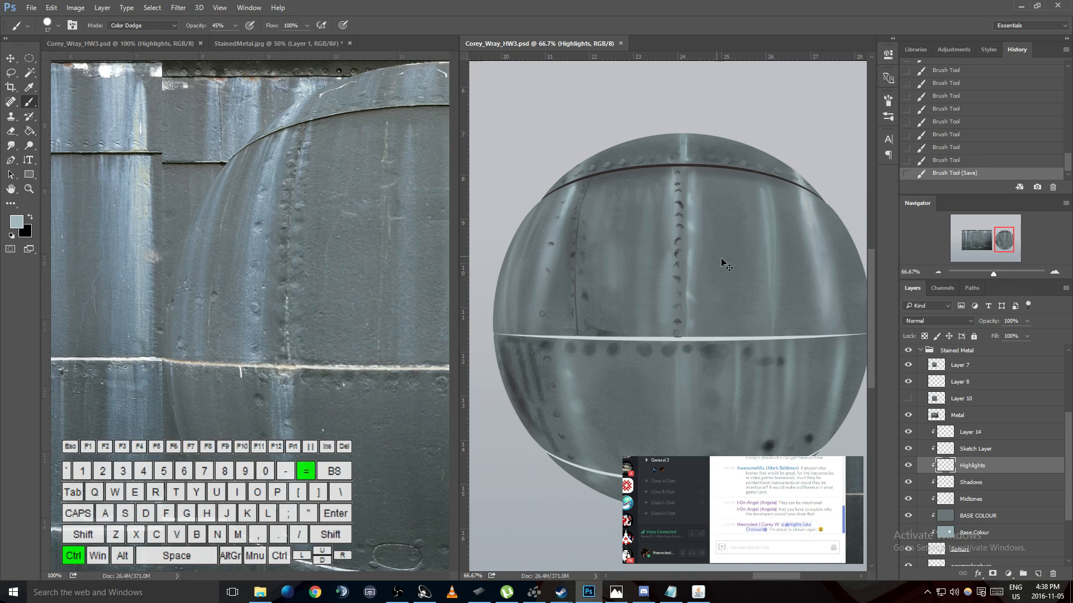
left_click(887, 100)
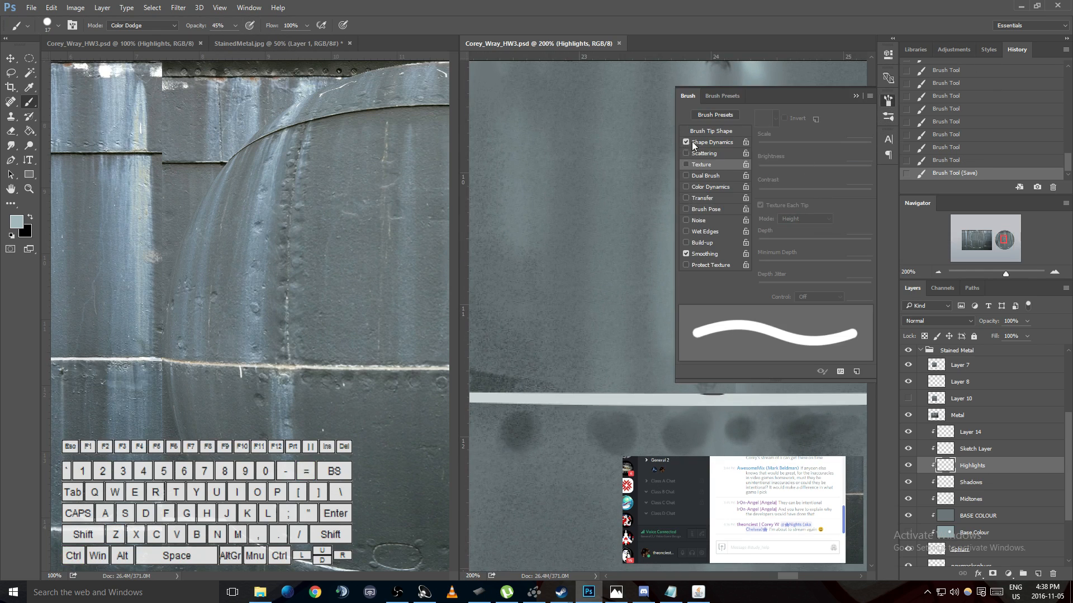
left_click(721, 131)
left_click_drag(771, 278, 755, 268)
left_click(856, 96)
- Try sampling a colour from the horizontal seam line in the reference photo
scroll(768, 184, "up", 3)
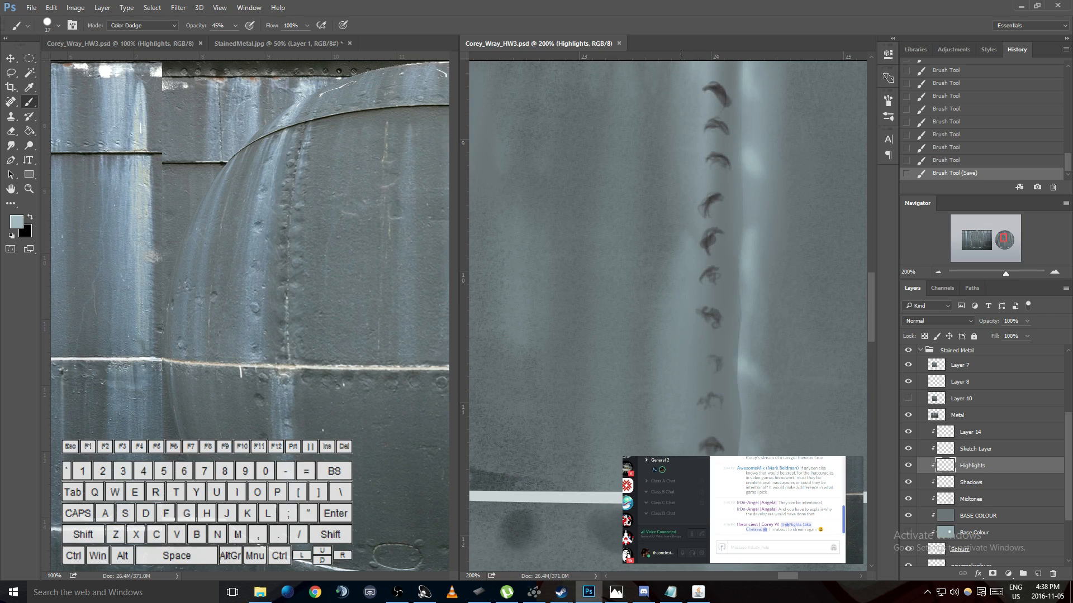
left_click_drag(779, 576, 766, 575)
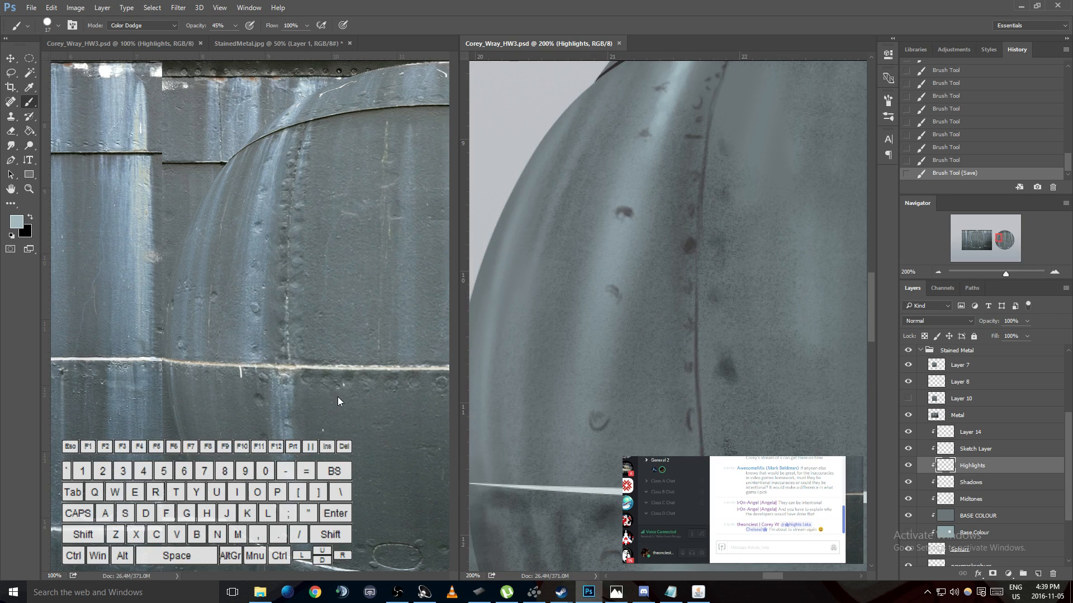
key("i")
left_click_drag(301, 366, 288, 366)
left_click(698, 388)
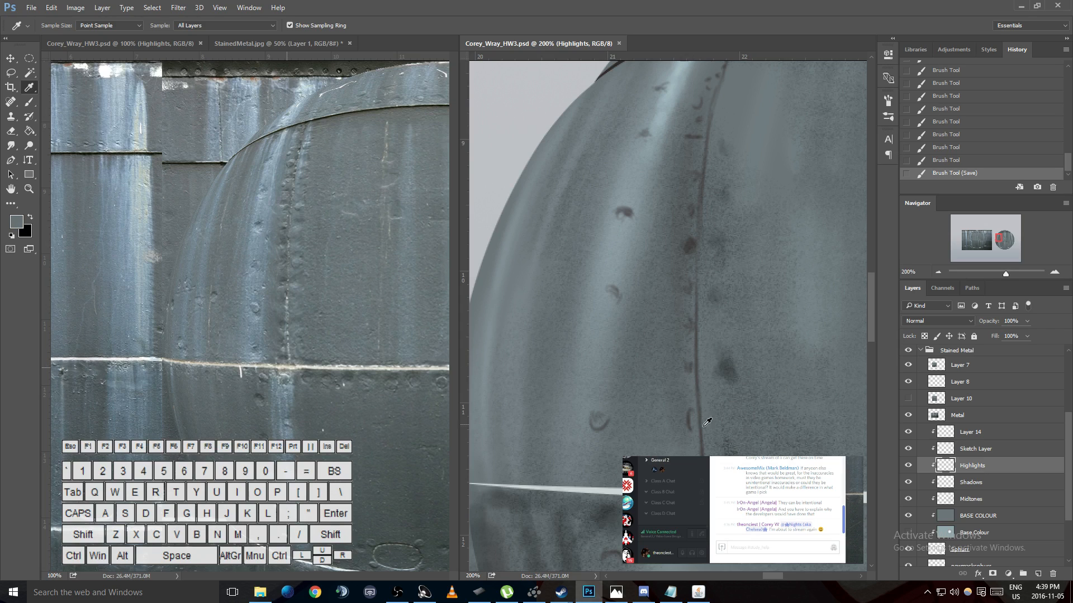
key("ctrl+z")
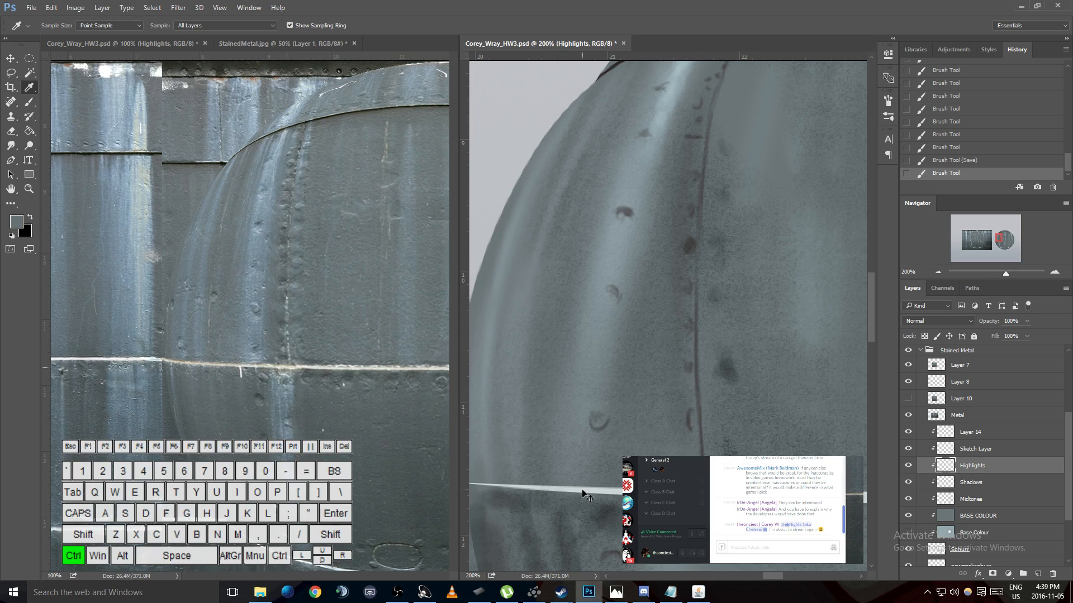
- Add a new layer above Layer 14, make it a clipping mask, and name it Details
left_click(975, 436)
left_click(1038, 574)
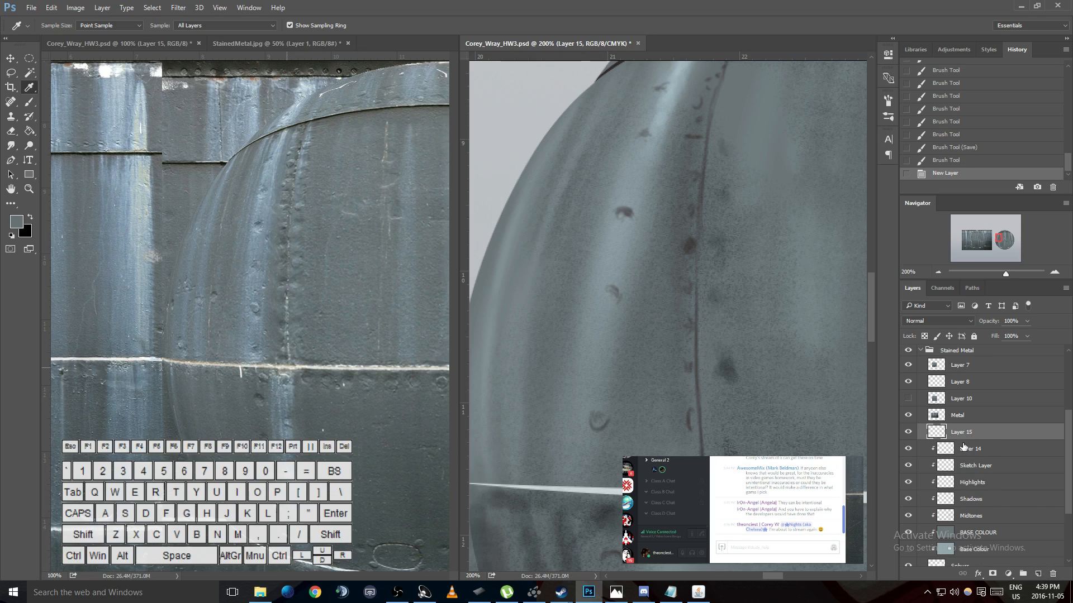
key("ctrl+alt+g")
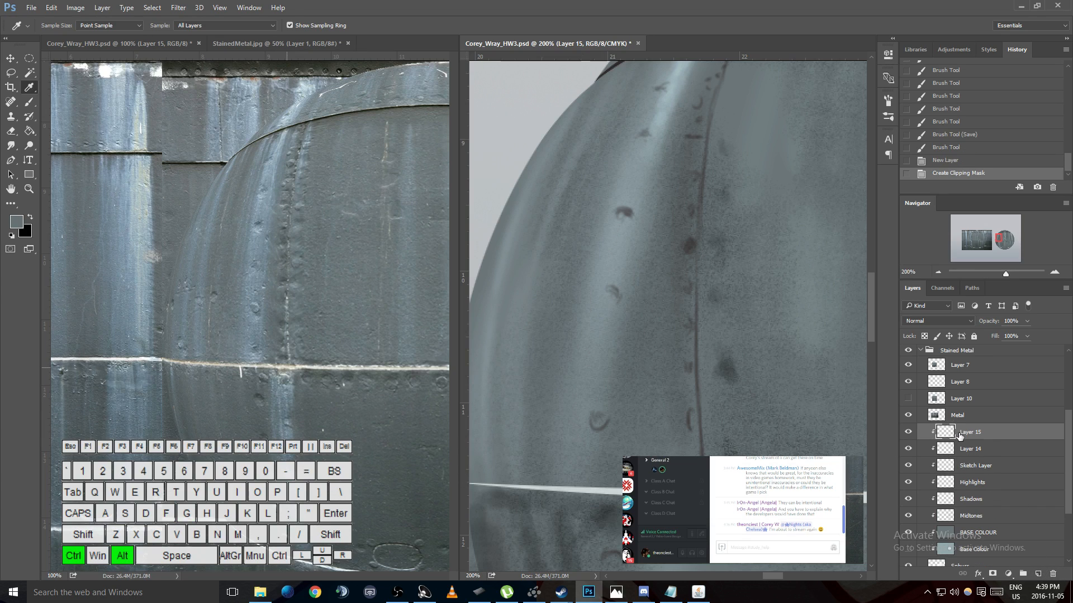
key("ctrl+alt+g")
key("ctrl+alt+g")
double_click(965, 433)
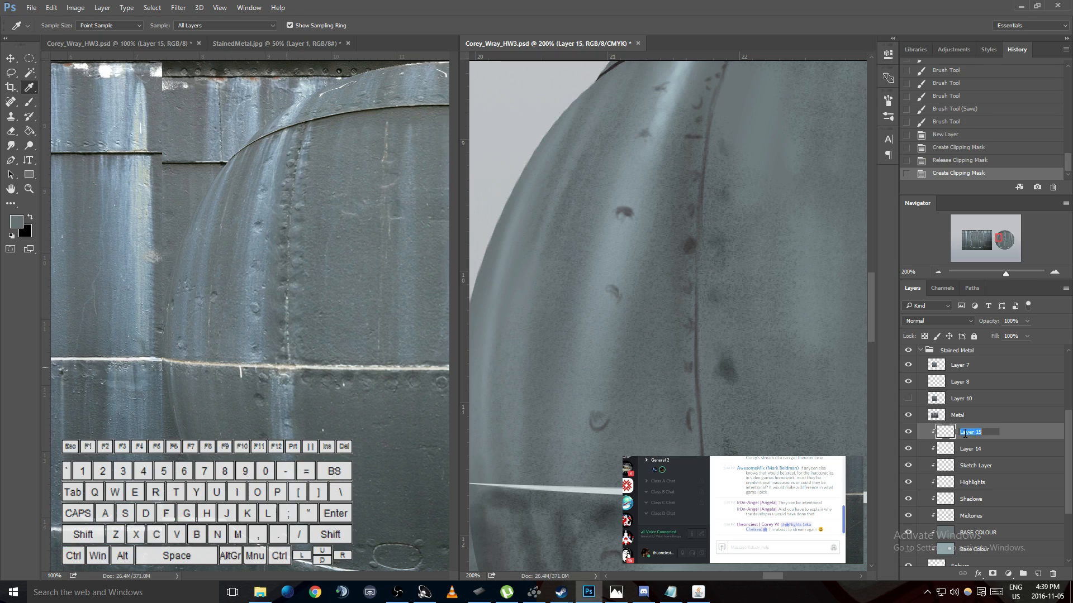
key("shift")
type("Details")
key("Return")
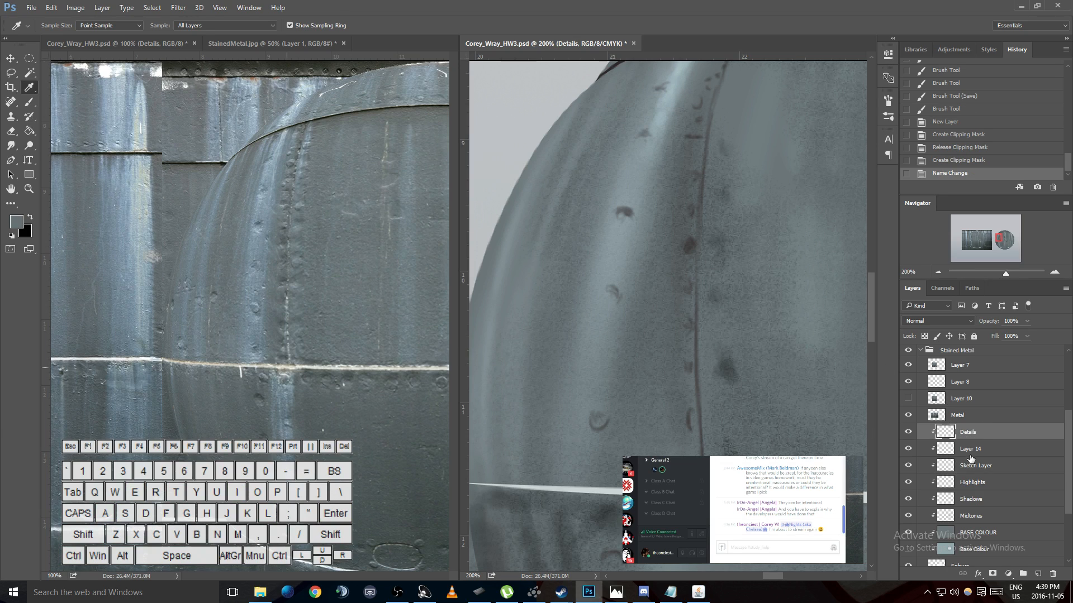
- Try merging the layers from Layer 14 down to Midtones, and undo the merge
left_click(972, 455)
left_click(980, 515, "shift")
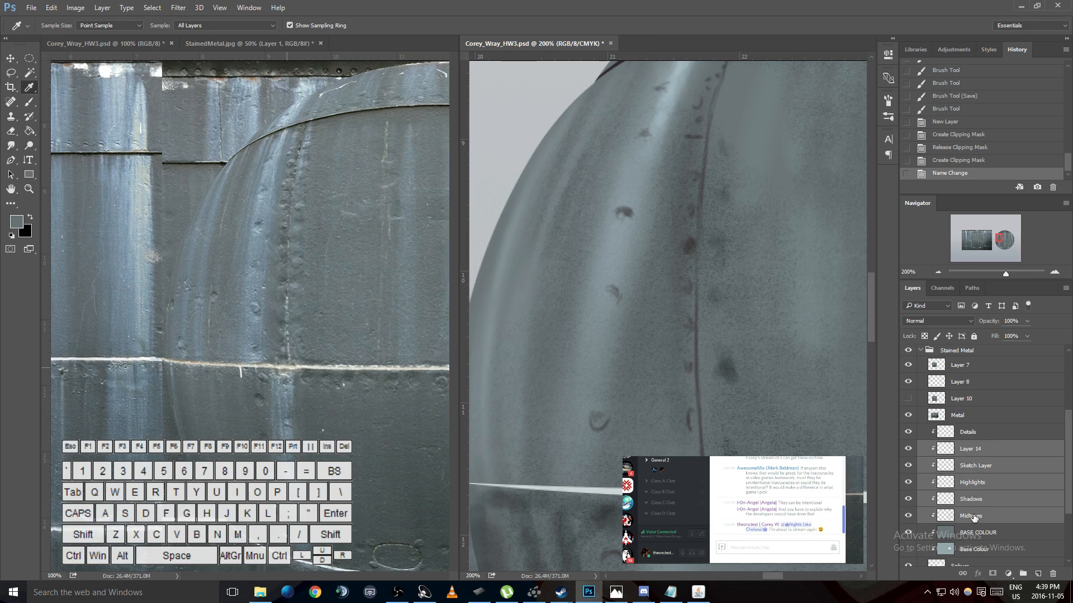
key("ctrl+e")
key("ctrl+z")
left_click(971, 450)
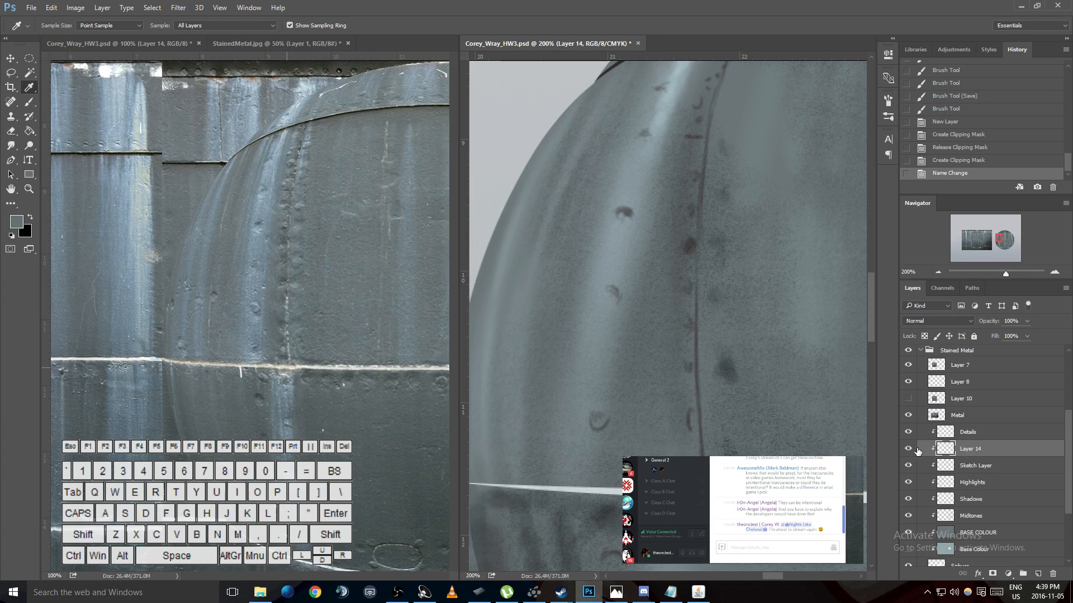
scroll(748, 422, "up", 5)
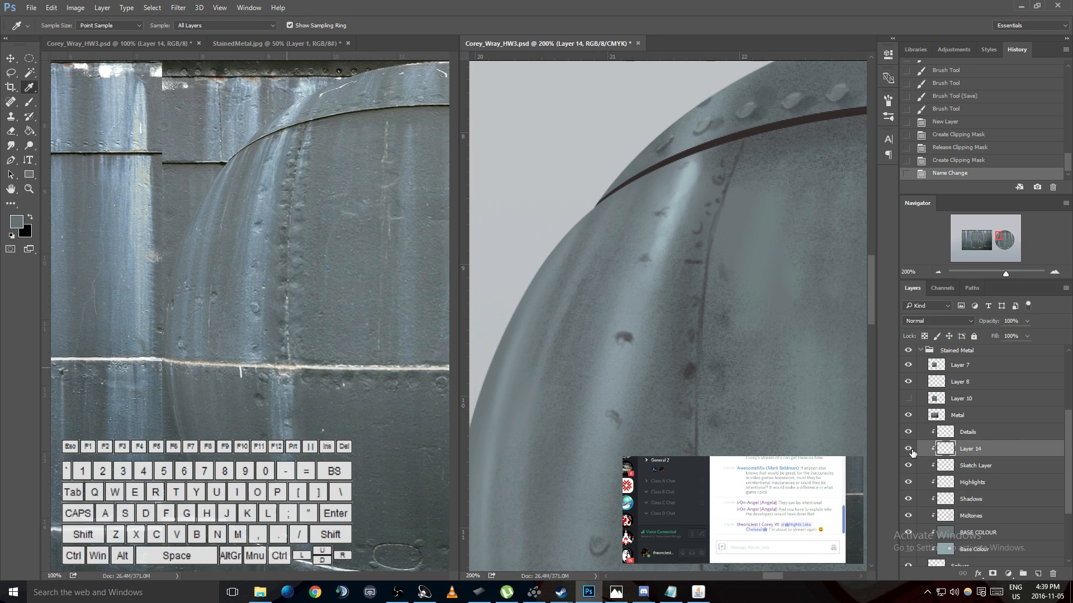
- Step back through the history to the last saved state, removing the layer edits and the stray curved stroke
left_click(976, 435)
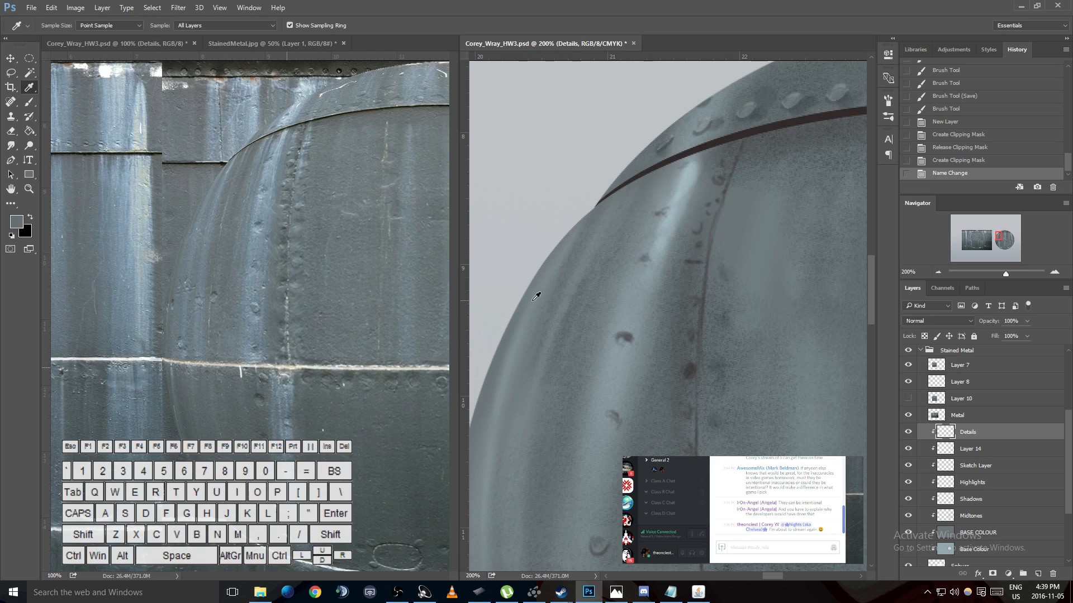
key("b")
scroll(777, 413, "down", 5)
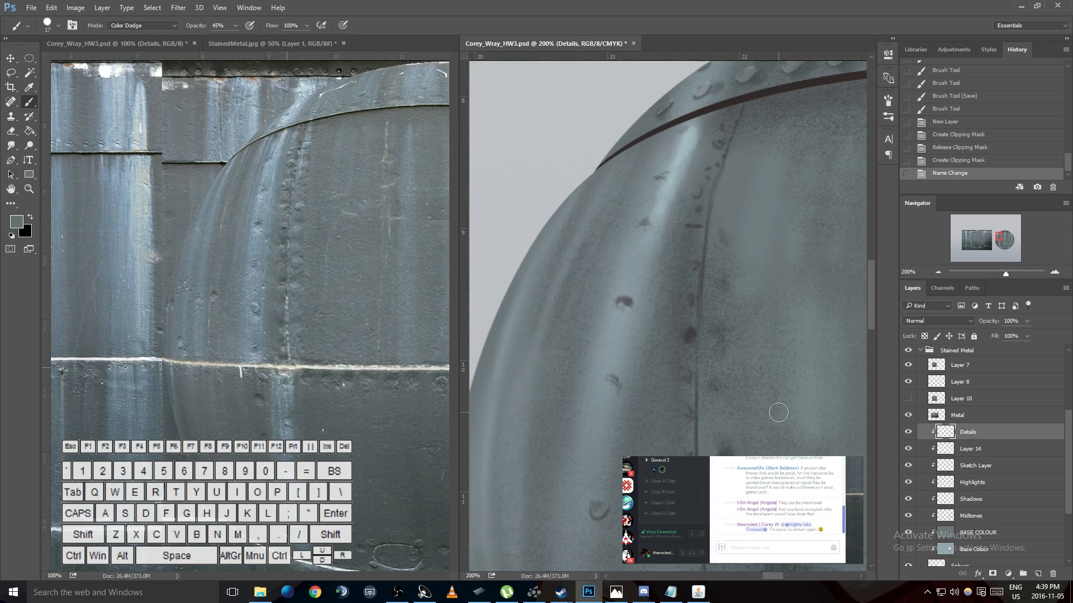
scroll(776, 417, "down", 1)
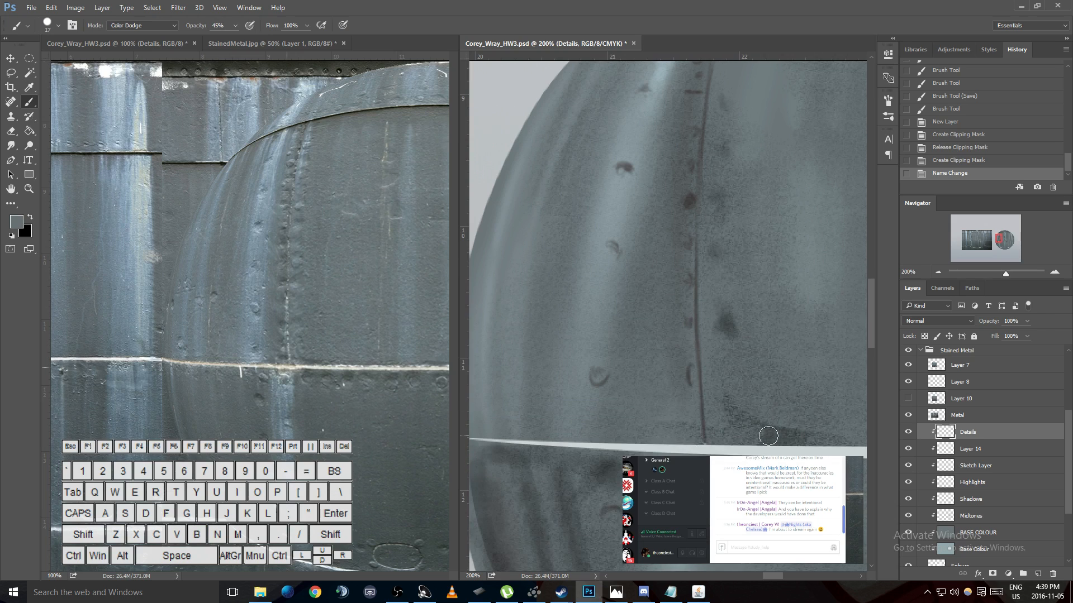
left_click_drag(760, 574, 795, 579)
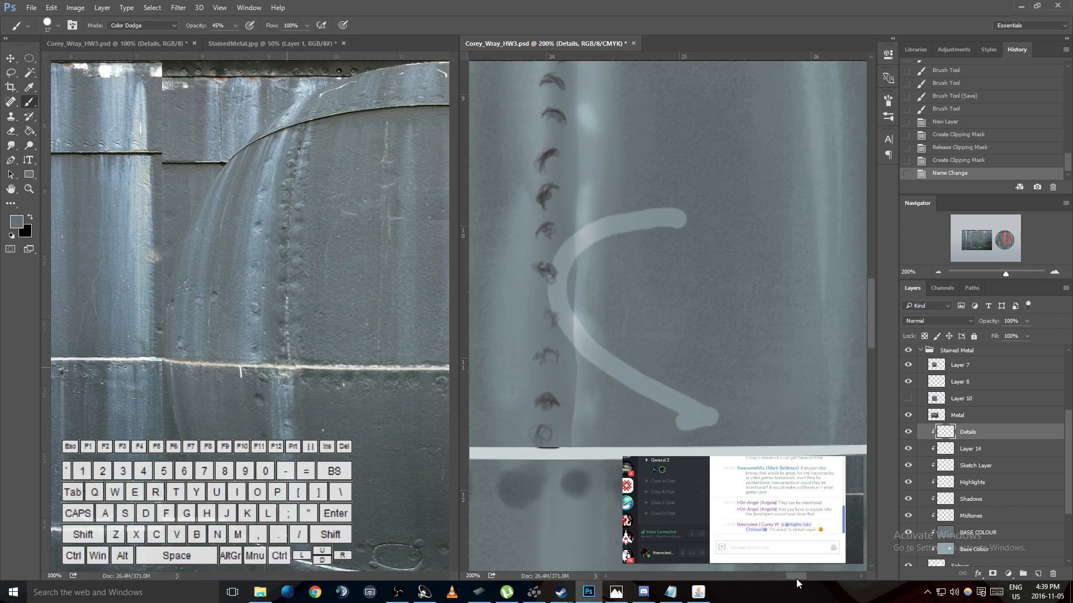
key("ctrl+e")
key("ctrl+alt+z")
key("ctrl+alt+z")
key("ctrl+alt+z")
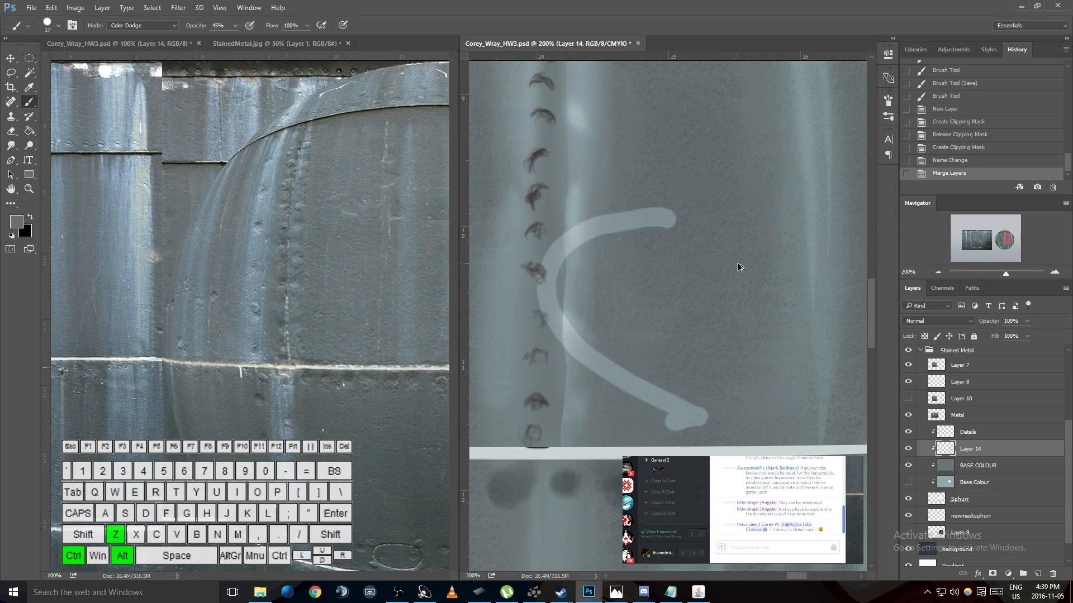
key("ctrl+alt+z")
key("ctrl+alt+z")
key("ctrl+alt+z")
key("ctrl+alt+z")
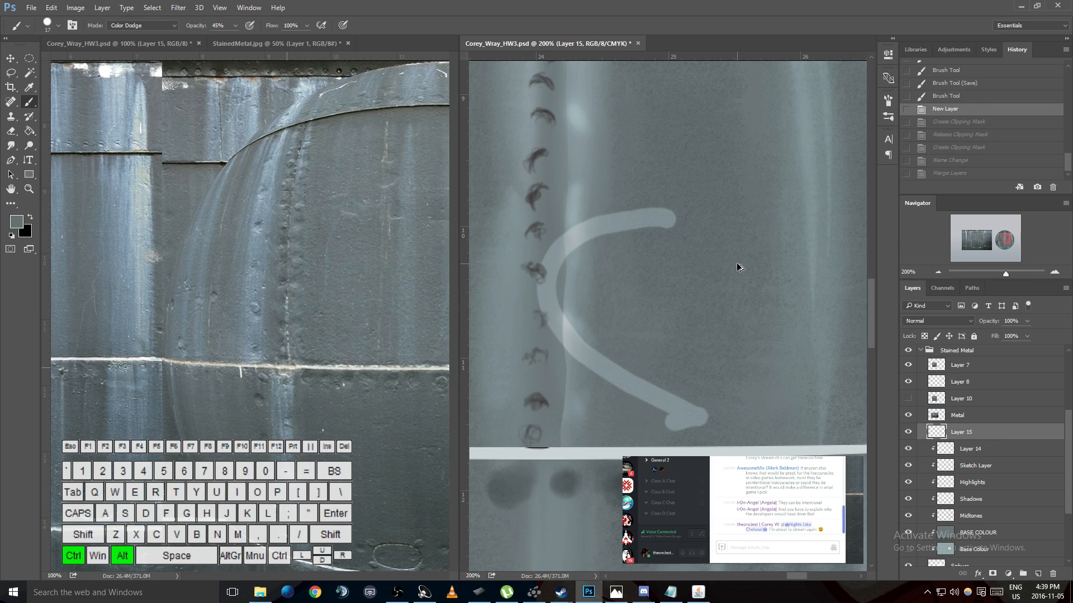
- Add a new layer above Layer 14, make it a clipping mask, and undo the test dab on it
left_click(965, 435)
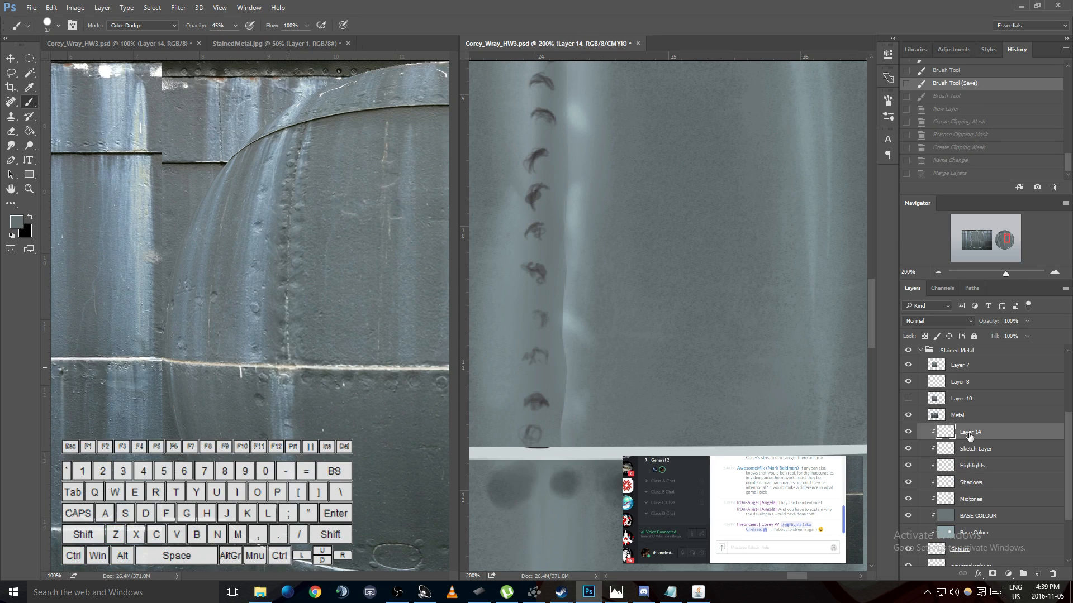
left_click(1038, 576)
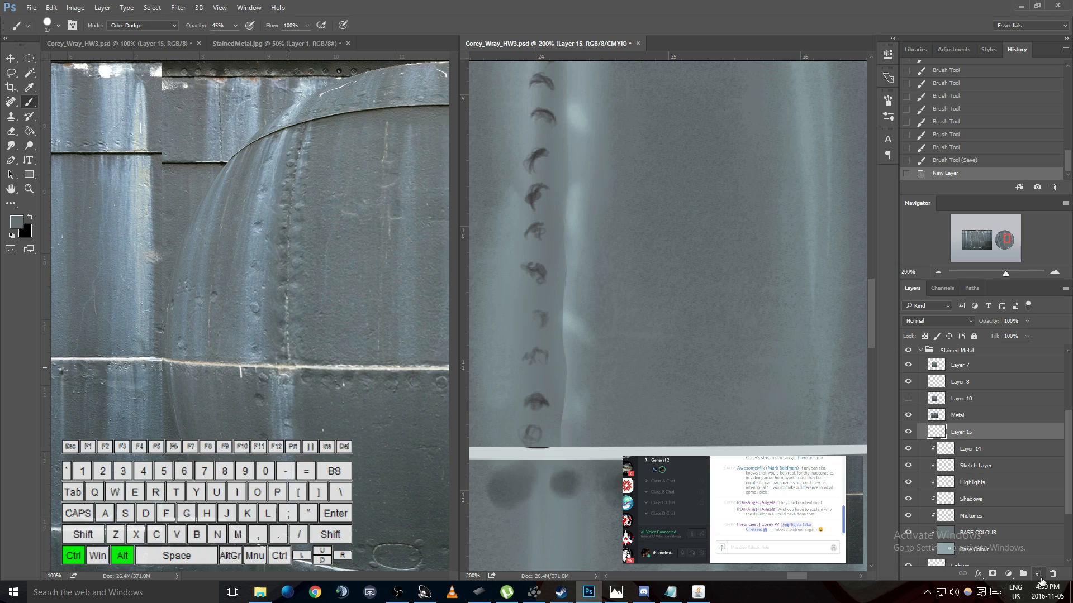
key("ctrl+alt+g")
left_click(646, 367)
key("ctrl+z")
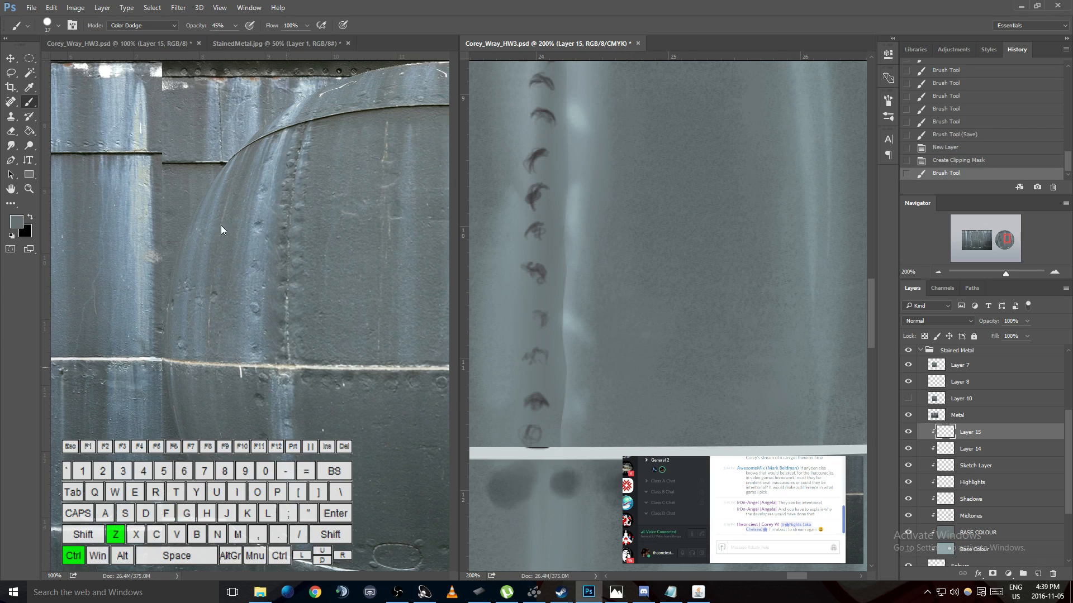
- Sample a near-white colour from the horizontal seam line in the reference photo and return to the Brush tool
key("i")
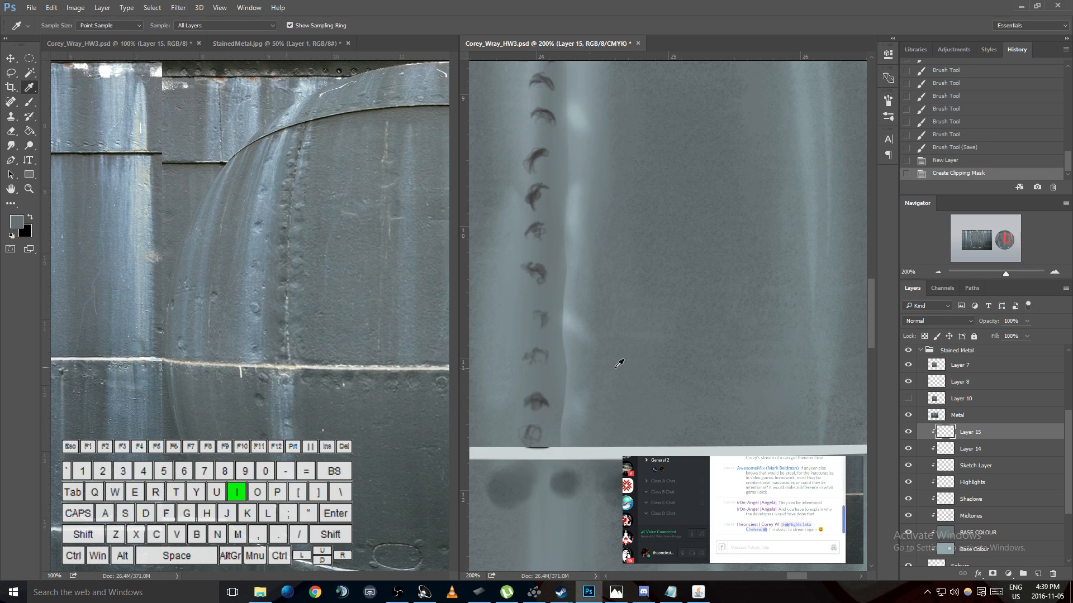
left_click(305, 368)
left_click(304, 367)
left_click(139, 360)
left_click(139, 359)
left_click(674, 342)
left_click(113, 359)
key("b")
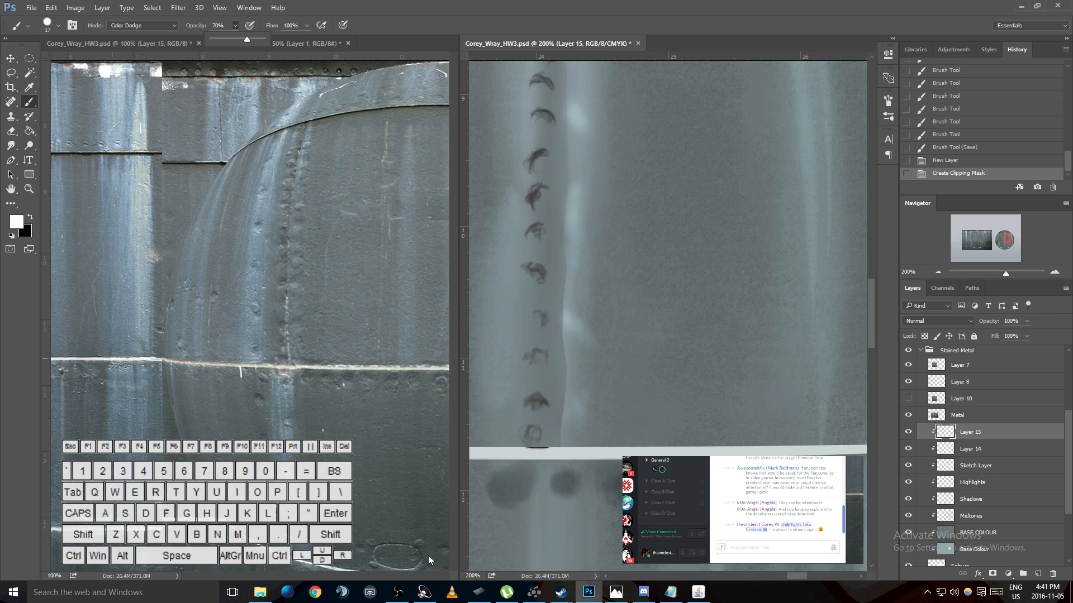
left_click_drag(796, 579, 772, 579)
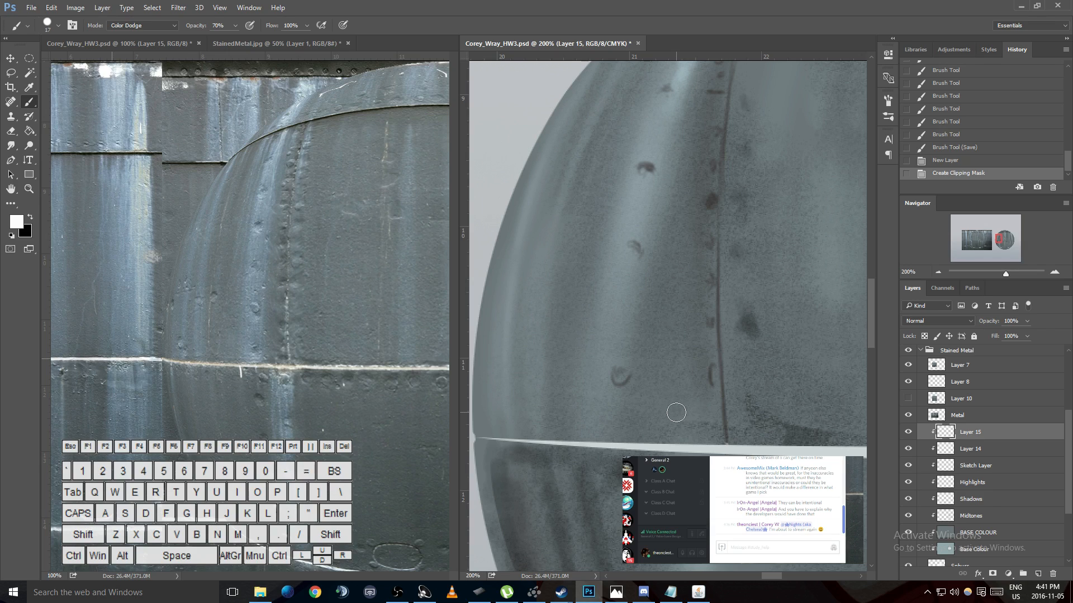
left_click_drag(678, 427, 677, 351)
key("ctrl+z")
- Paint a short white vertical drip below the sphere's horizontal seam and small flecks along the seam's upper edge with a smaller brush
key("bracketleft")
key("ctrl+equal")
key("h")
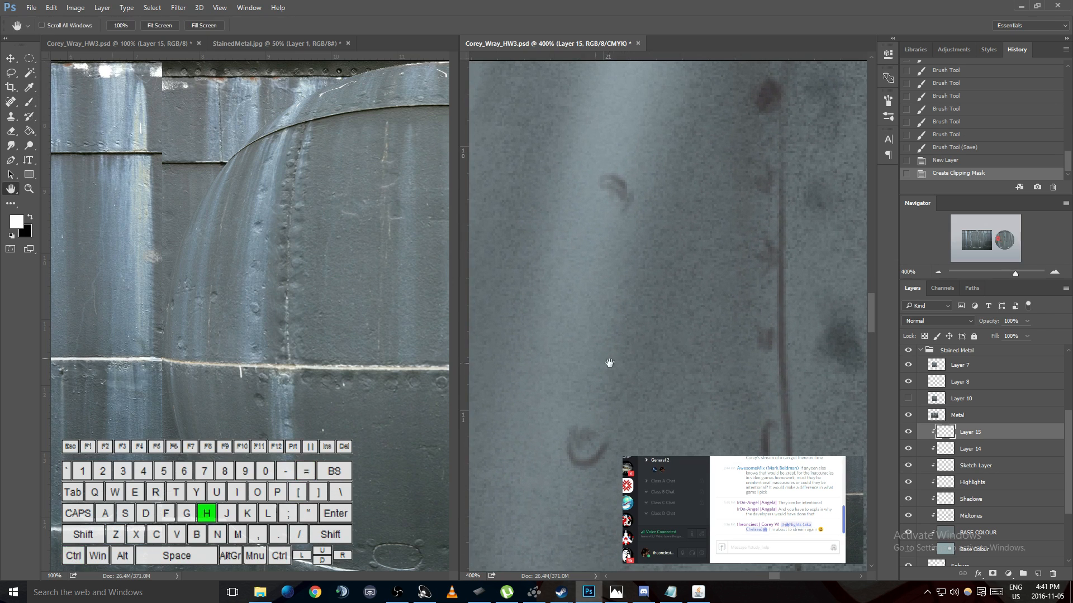
left_click_drag(603, 407, 751, 131)
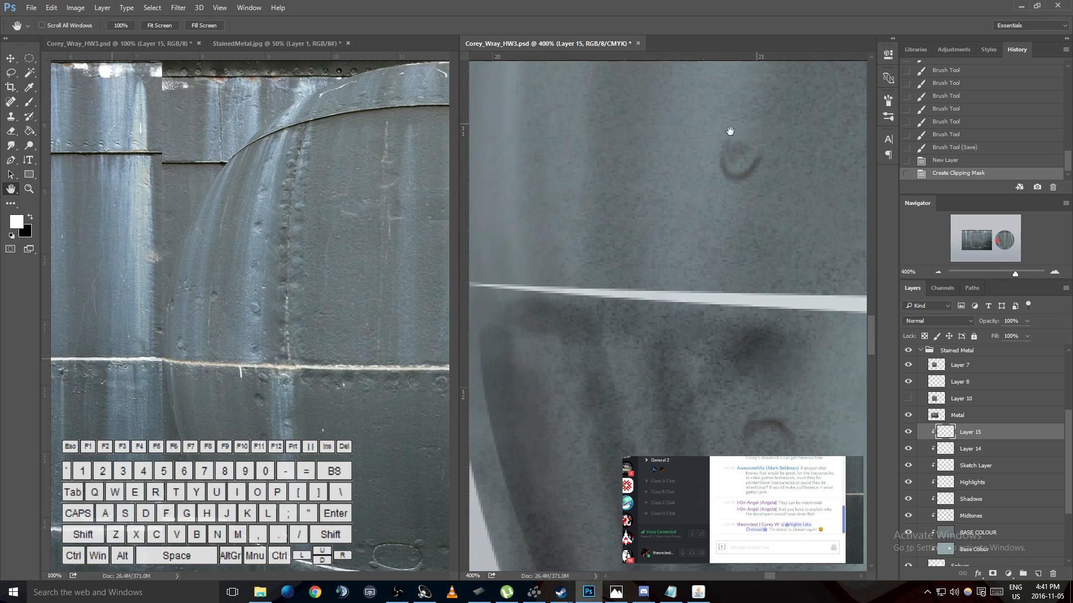
key("b")
left_click_drag(607, 295, 607, 329)
mouse_move(607, 302)
left_mouse_down()
mouse_move(607, 336)
mouse_move(607, 313)
left_mouse_up()
left_click_drag(566, 280, 564, 284)
left_click_drag(559, 281, 558, 286)
left_click_drag(551, 282, 547, 288)
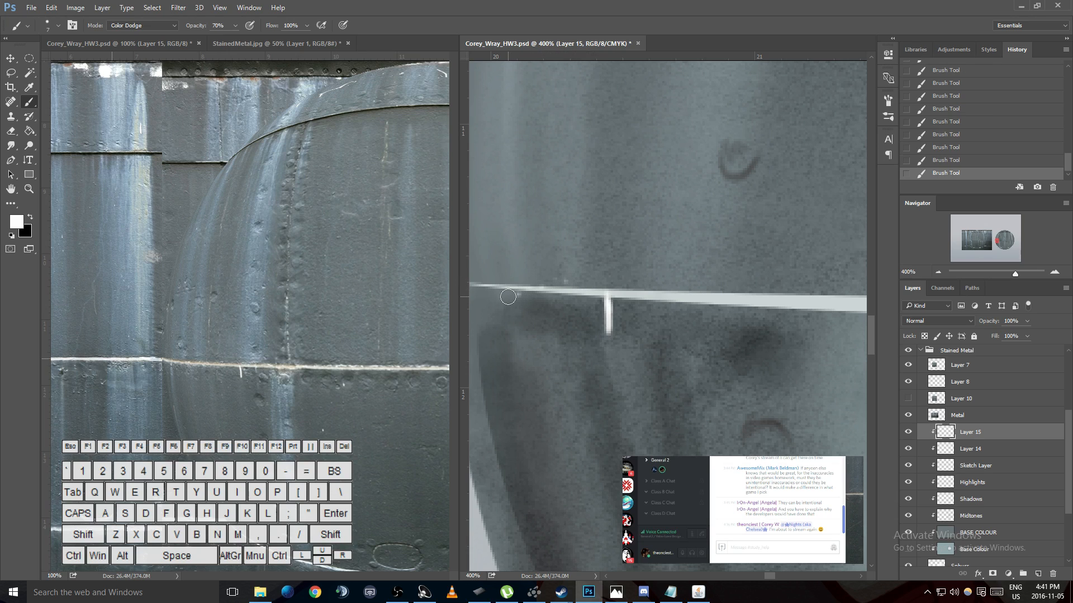
- Lower the brush opacity and paint a faint highlight down the sphere's left rim below the horizontal seam, undoing the trial strokes
key("h")
left_click_drag(544, 263, 687, 249)
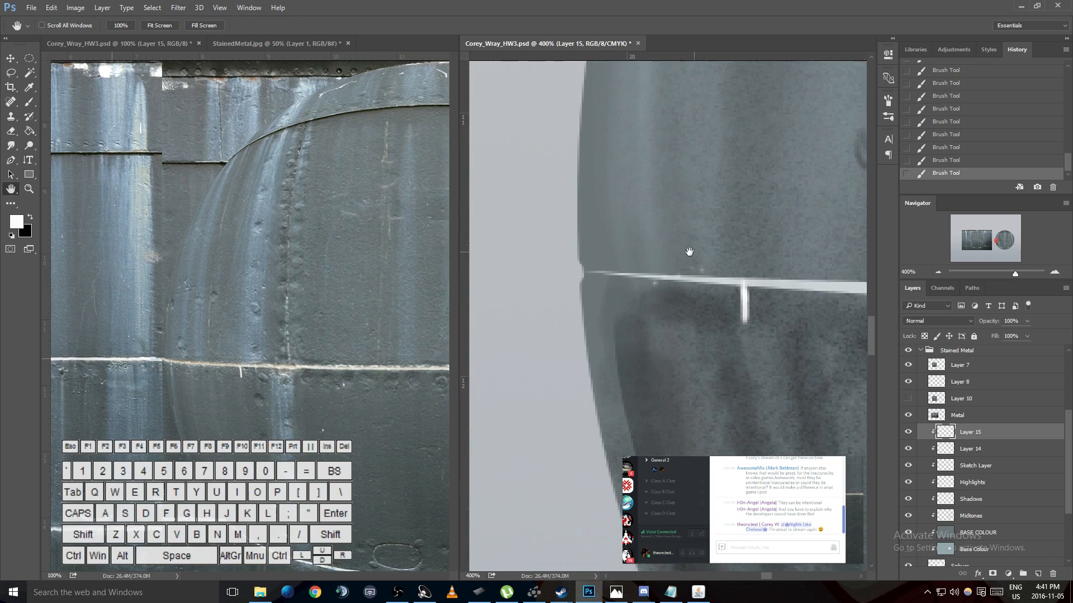
key("b")
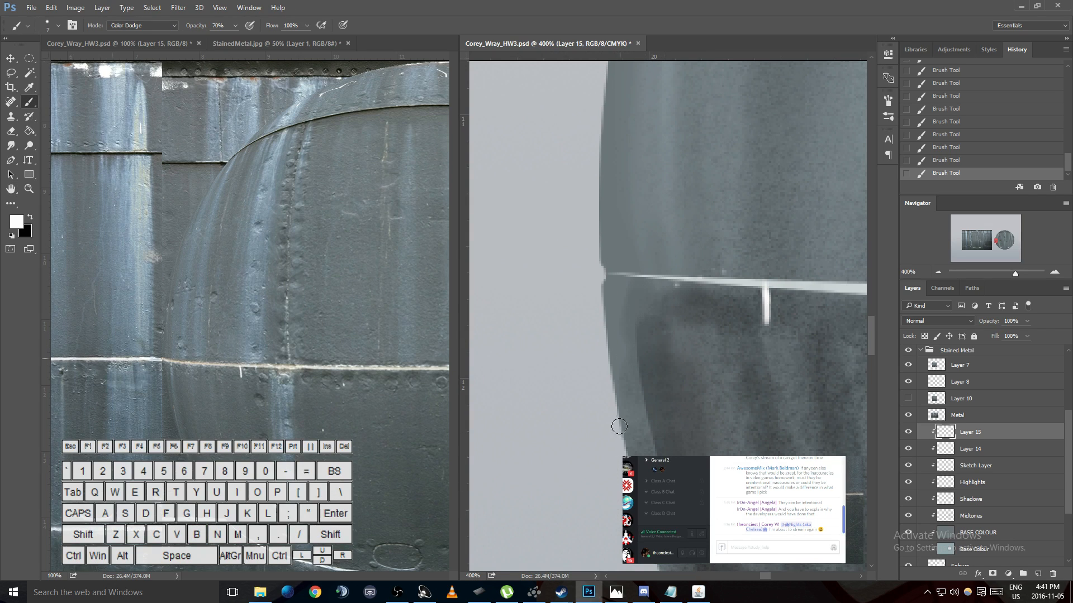
left_click_drag(624, 410, 625, 484)
key("ctrl+z")
key("1")
key("4")
left_click_drag(629, 438, 647, 503)
key("ctrl+z")
left_click_drag(627, 432, 650, 504)
left_click_drag(627, 432, 631, 419)
- Set the brush opacity to 50% and dab highlights around the left end of the horizontal seam and just below it
key("0")
key("5")
left_click(638, 289)
left_click(640, 275)
left_click(626, 280)
left_click_drag(626, 279, 629, 320)
- Paint a white curved highlight along the upper rim of the dark round dent below the horizontal seam
key("h")
left_click_drag(777, 349, 726, 346)
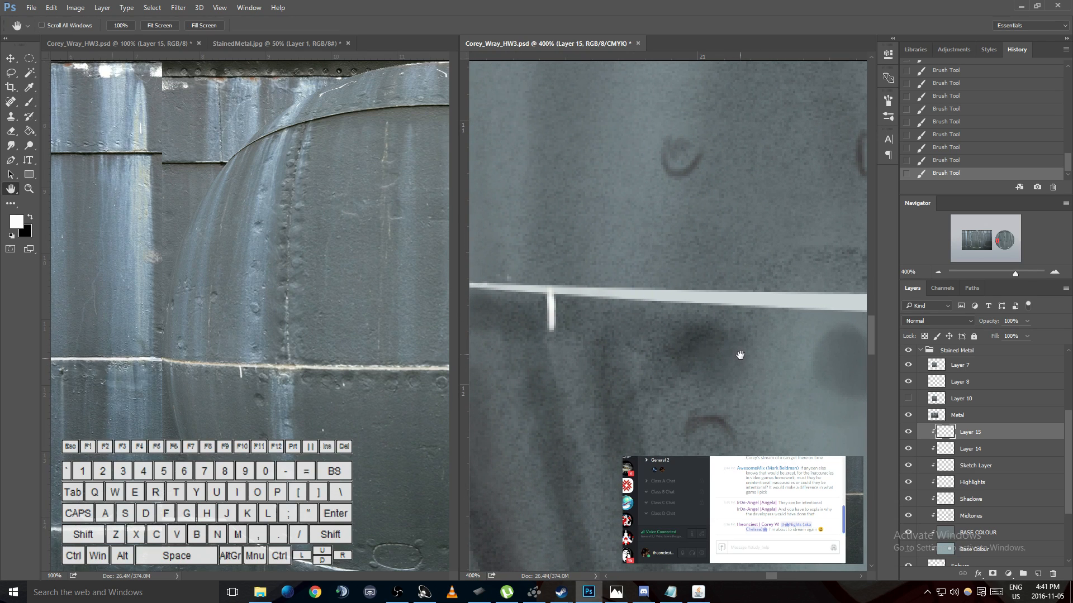
left_click_drag(742, 359, 664, 255)
mouse_move(759, 267)
left_mouse_down()
mouse_move(702, 278)
mouse_move(756, 290)
mouse_move(668, 303)
mouse_move(672, 285)
mouse_move(656, 285)
mouse_move(666, 280)
mouse_move(647, 256)
mouse_move(670, 260)
mouse_move(682, 285)
mouse_move(662, 254)
mouse_move(679, 280)
mouse_move(643, 259)
mouse_move(675, 268)
left_mouse_up()
key("b")
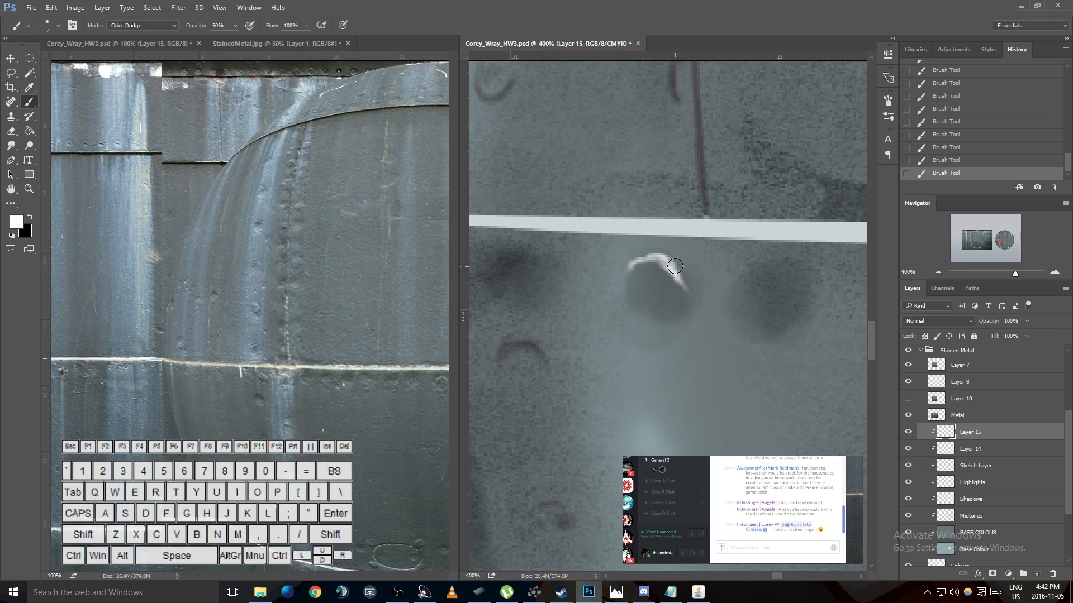
- Paint white highlights on the lower end of the dark vertical seam and on the curved rivet mark beside it
mouse_move(706, 228)
left_mouse_down()
mouse_move(743, 228)
mouse_move(704, 214)
mouse_move(709, 140)
mouse_move(707, 150)
mouse_move(694, 137)
mouse_move(699, 181)
left_mouse_up()
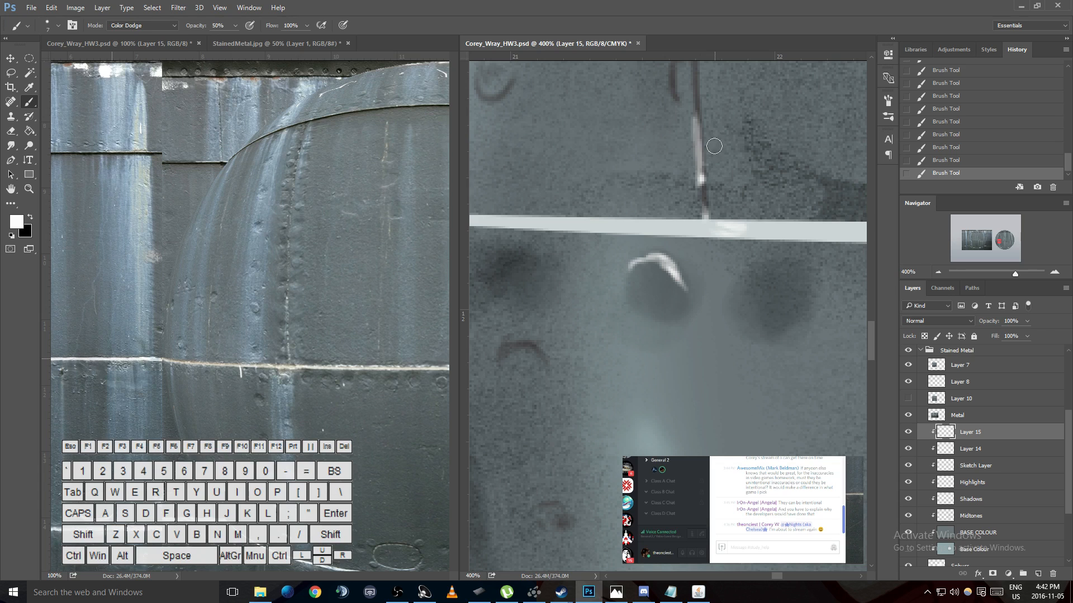
key("space")
mouse_move(702, 144)
left_mouse_down()
mouse_move(690, 304)
mouse_move(660, 404)
left_mouse_up()
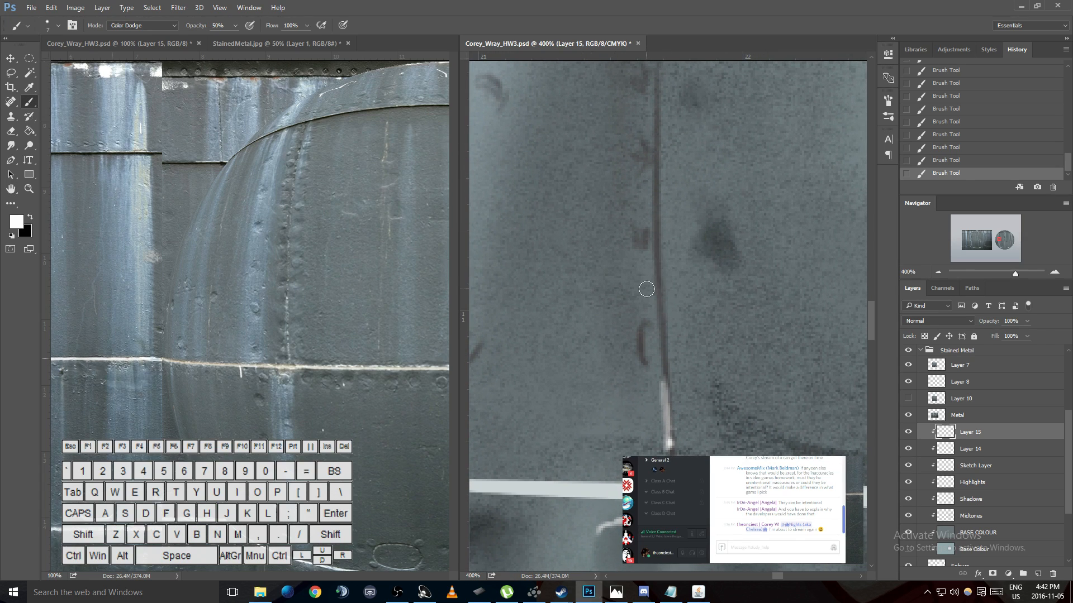
left_click_drag(644, 351, 652, 351)
- Sample a pale blue-grey from the vertical stain in the reference photo, try it on the rivet mark, and undo the test dabs
key("i")
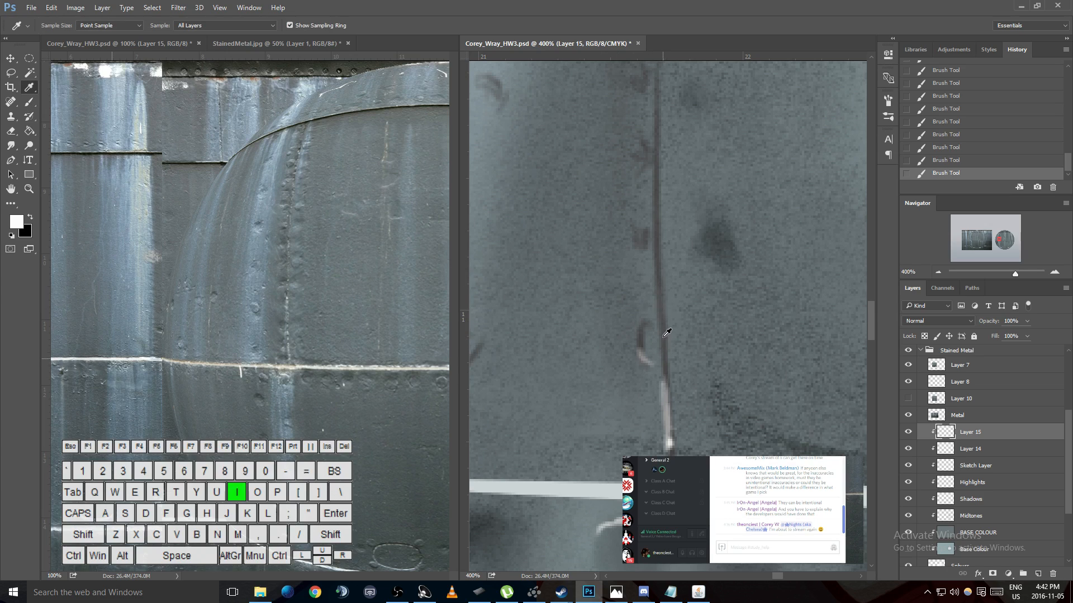
left_click(258, 304)
key("b")
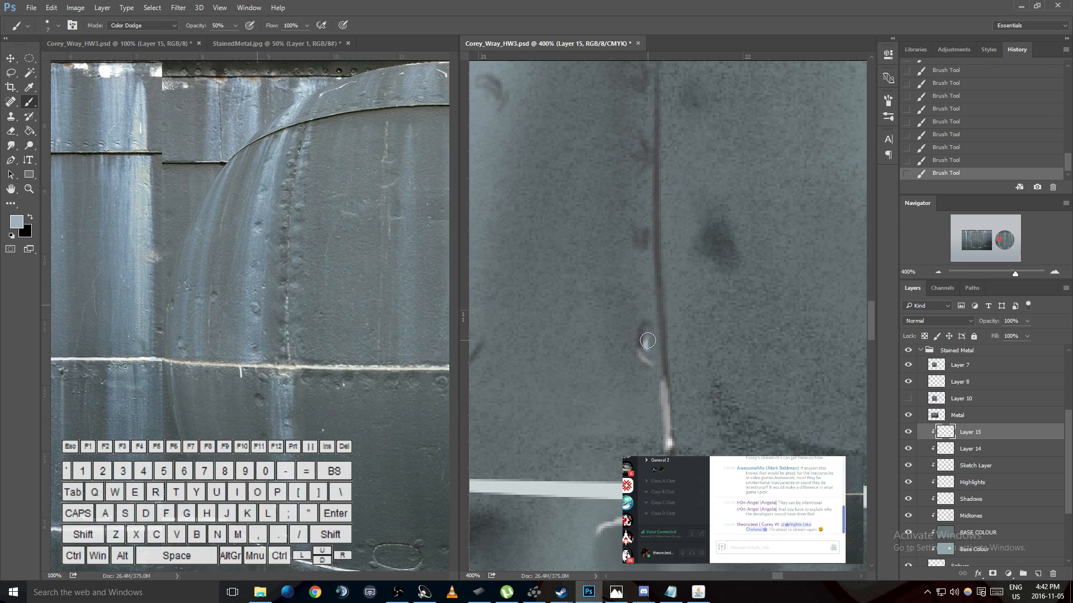
key("ctrl+alt+z")
key("ctrl+alt+z")
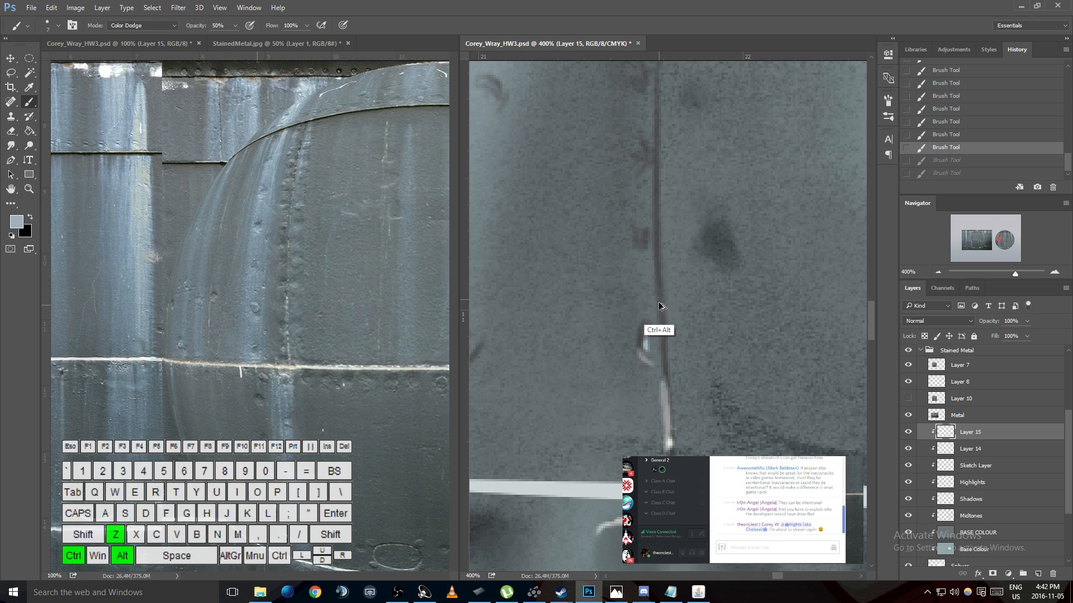
key("ctrl+alt+z")
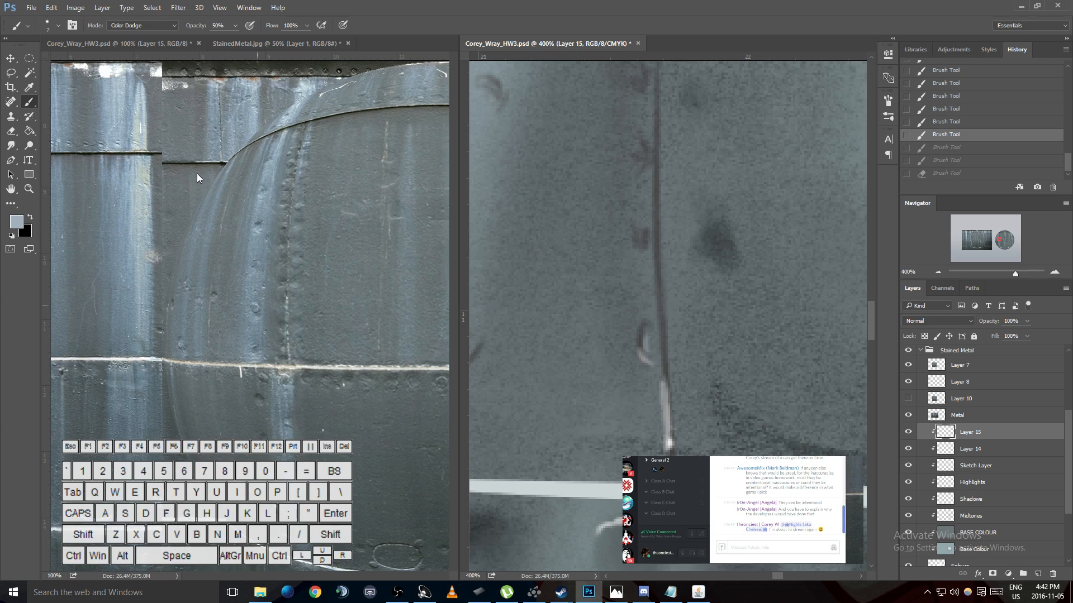
- Enlarge the brush for painting swatches and undo the test dab on the reference photo
left_click(179, 178)
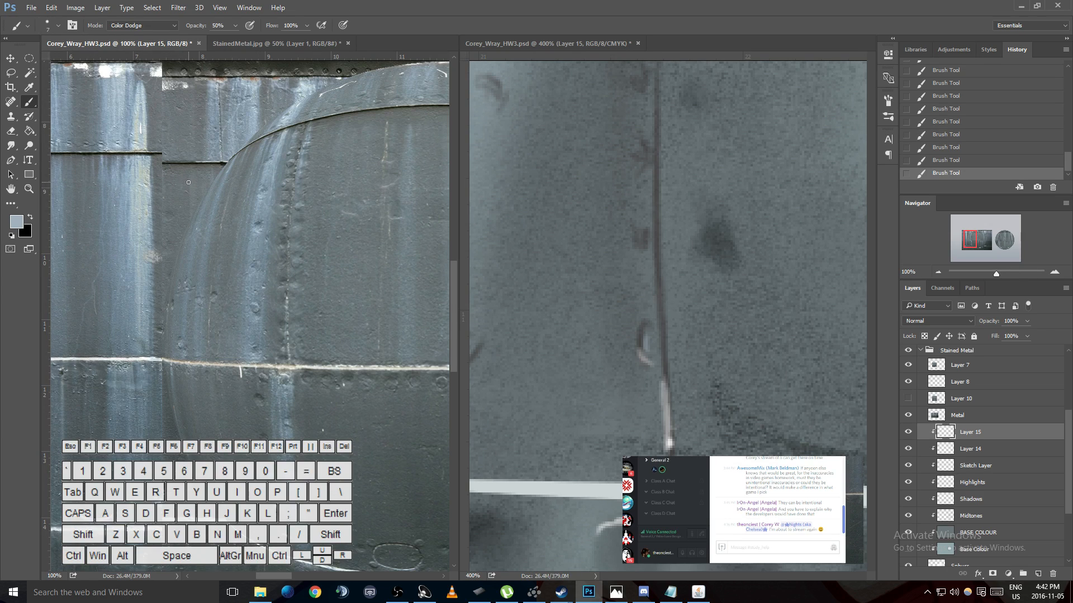
key("bracketright")
key("bracketright")
key("bracketright")
key("bracketright")
key("ctrl+z")
- Add a new layer above Layer 7 in the Stained Metal group and name it COLOUR PALETTE
left_click(947, 366)
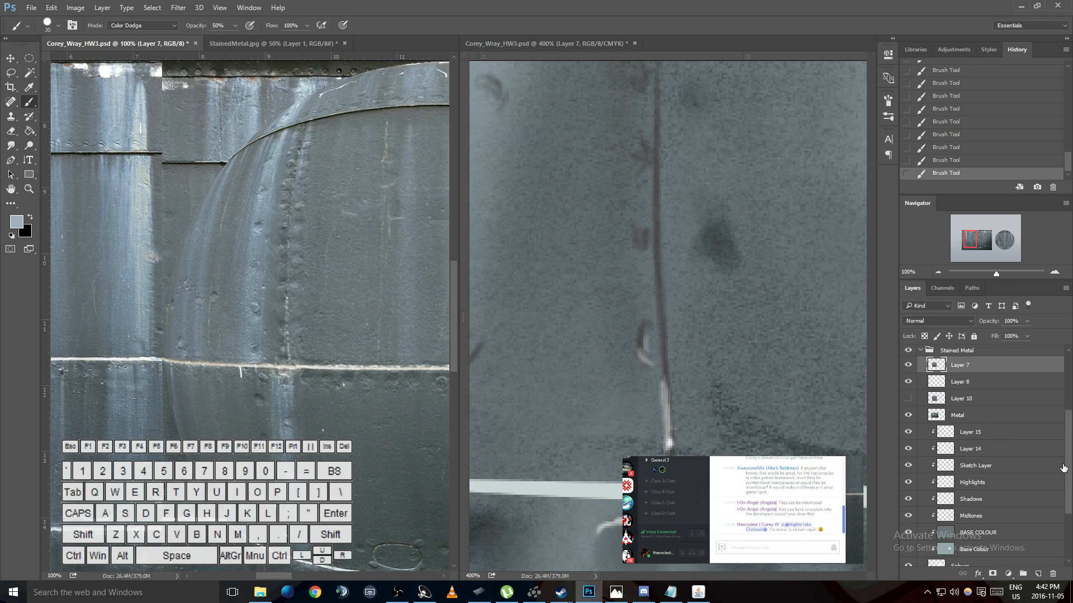
left_click(1038, 574)
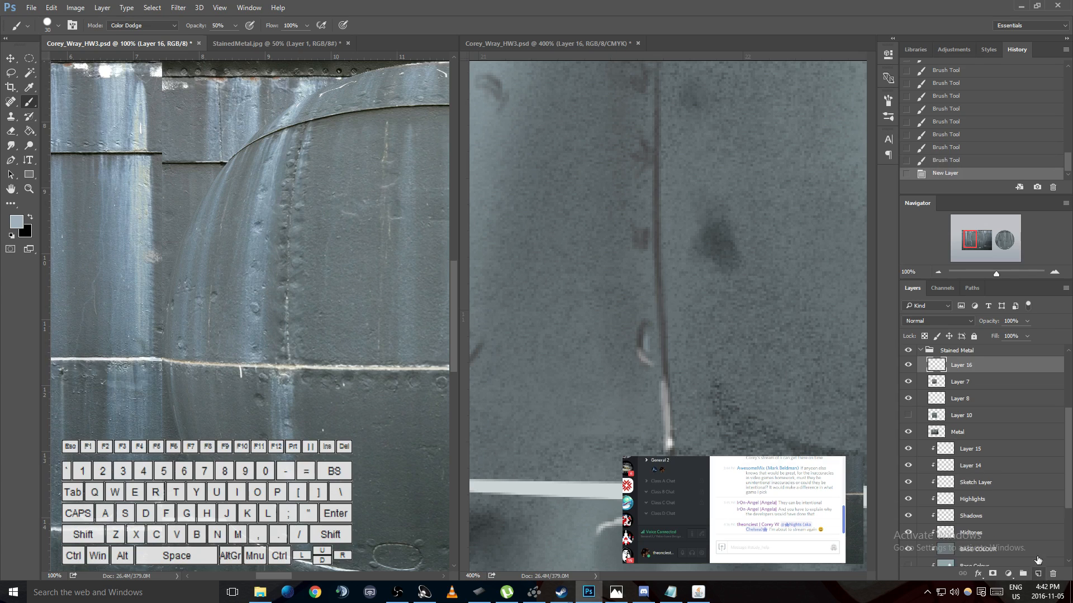
double_click(962, 365)
type("COLOUR PALETTE")
key("Return")
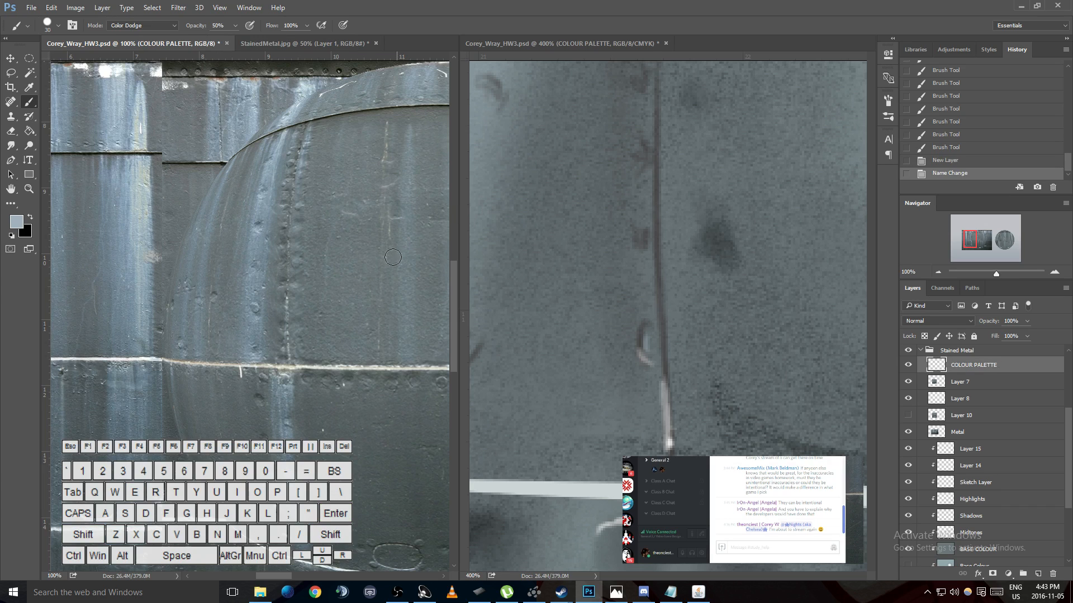
- Undo the semi-transparent swatch, set the brush opacity to 100%, and paint a solid pale blue swatch over the reference photo
mouse_move(203, 122)
left_mouse_down()
mouse_move(207, 137)
mouse_move(207, 125)
left_mouse_up()
key("ctrl+z")
key("0")
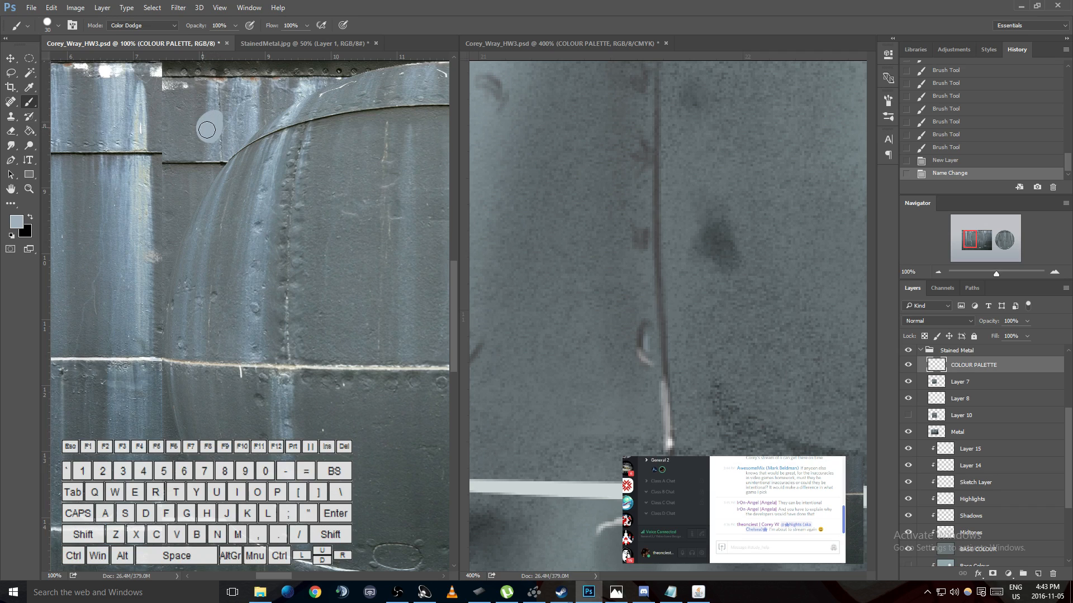
- Sample a beige from the rusty stretch of the horizontal seam in the reference photo and return to the Brush tool
key("i")
left_click(327, 362)
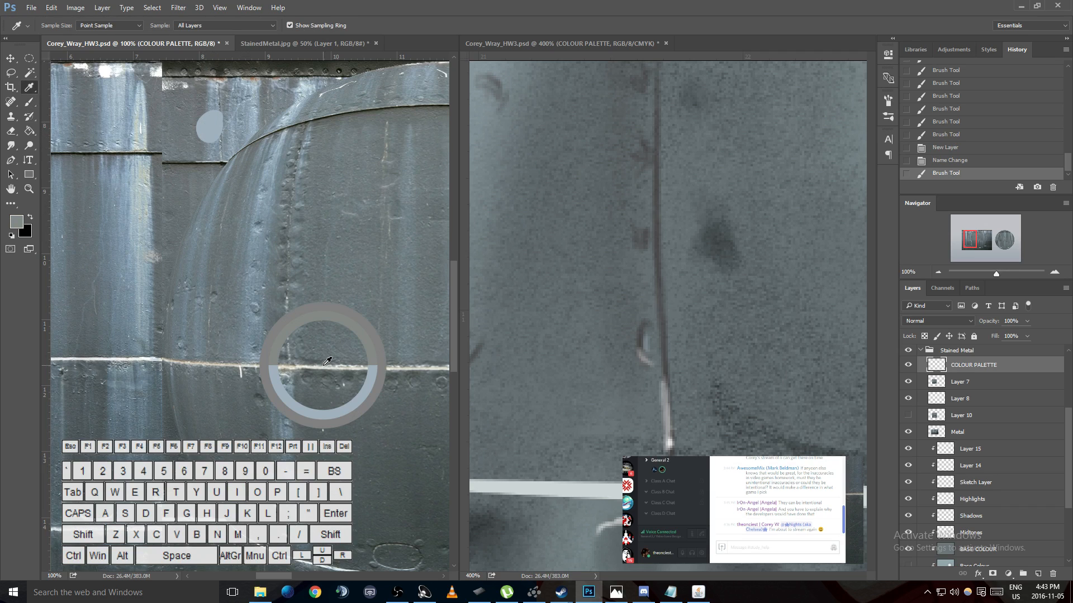
left_click(296, 359)
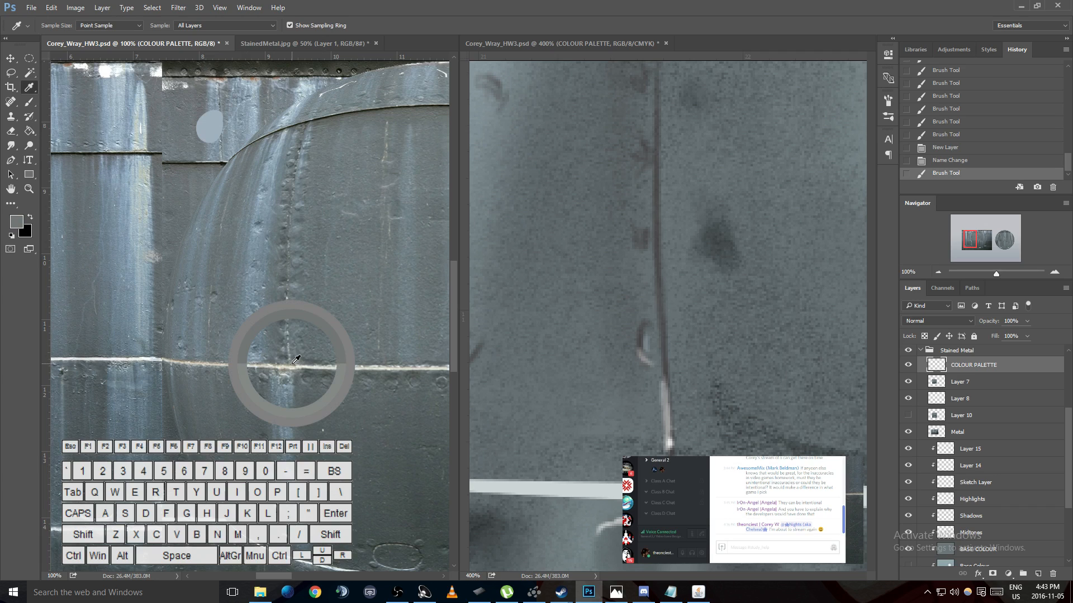
left_click_drag(296, 359, 232, 360)
key("b")
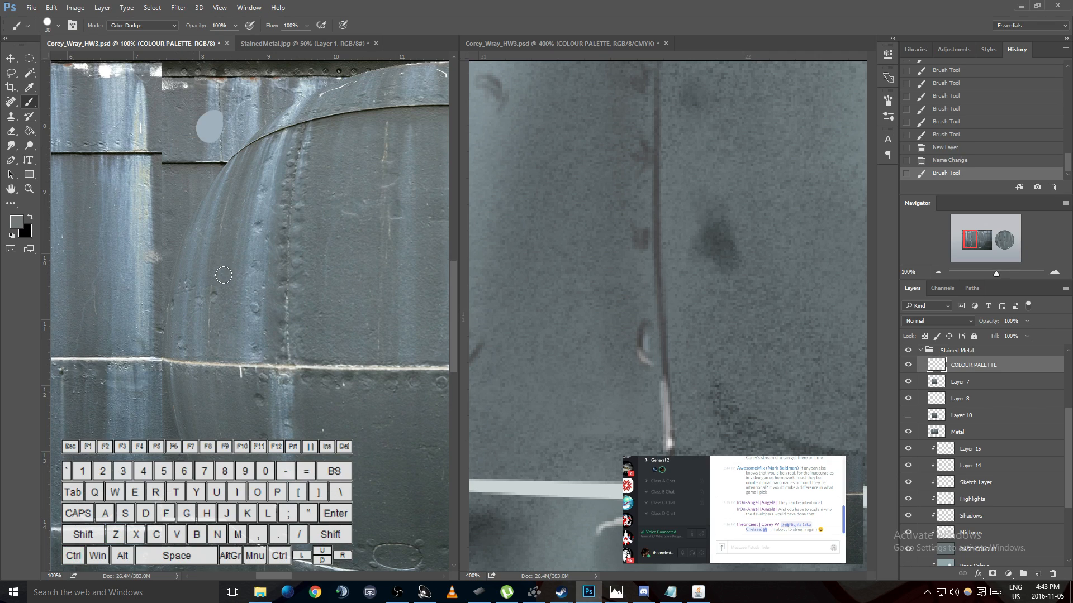
key("i")
left_click(281, 363)
key("b")
- Undo the trial beige swatch, set the brush blending mode to Normal, and paint it again beside the pale blue swatch
left_click_drag(178, 163, 190, 145)
key("ctrl+z")
key("ctrl+z")
key("ctrl+z")
left_click(143, 27)
left_click(128, 25)
left_click_drag(185, 144, 184, 141)
- Sample a light grey from the reference photo's horizontal seam and paint it as a swatch next to the beige one
key("i")
left_click(310, 367)
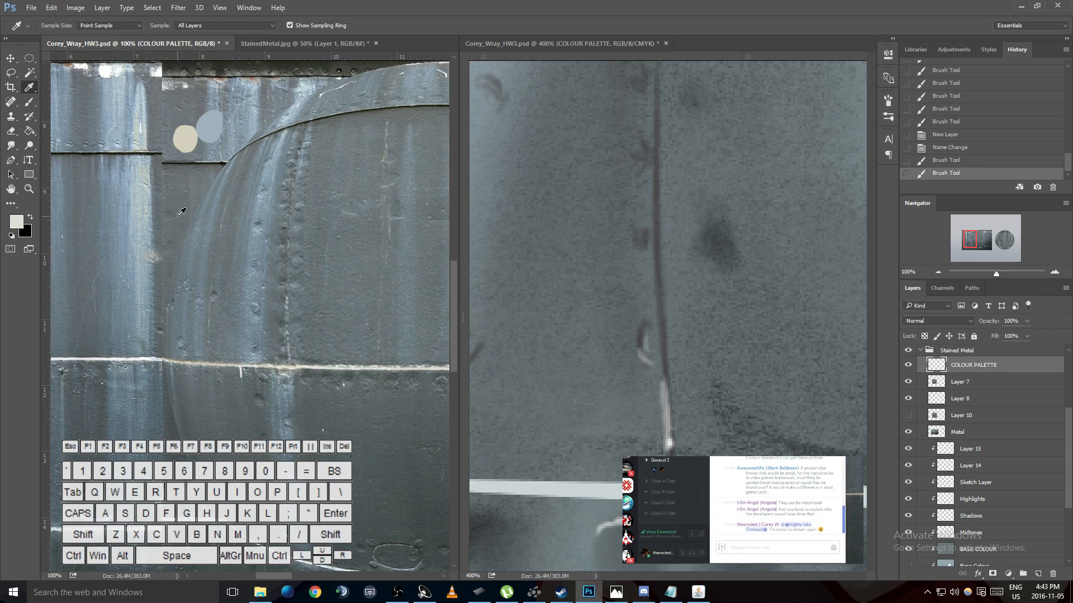
key("b")
left_click_drag(172, 157, 166, 162)
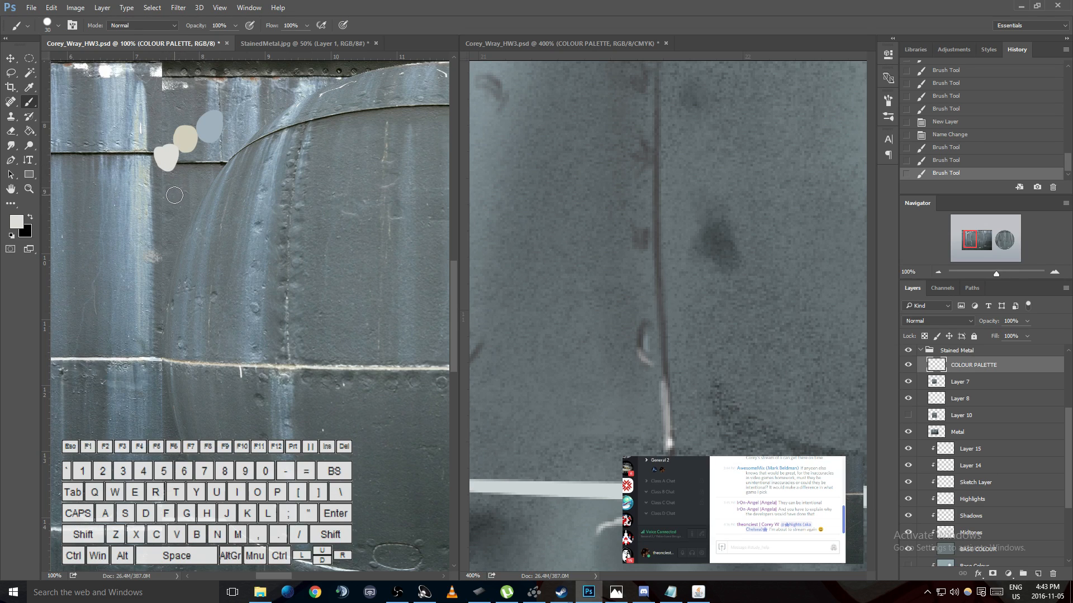
- Sample white from the left stretch of the reference photo's seam and paint a swatch below the light grey one
key("i")
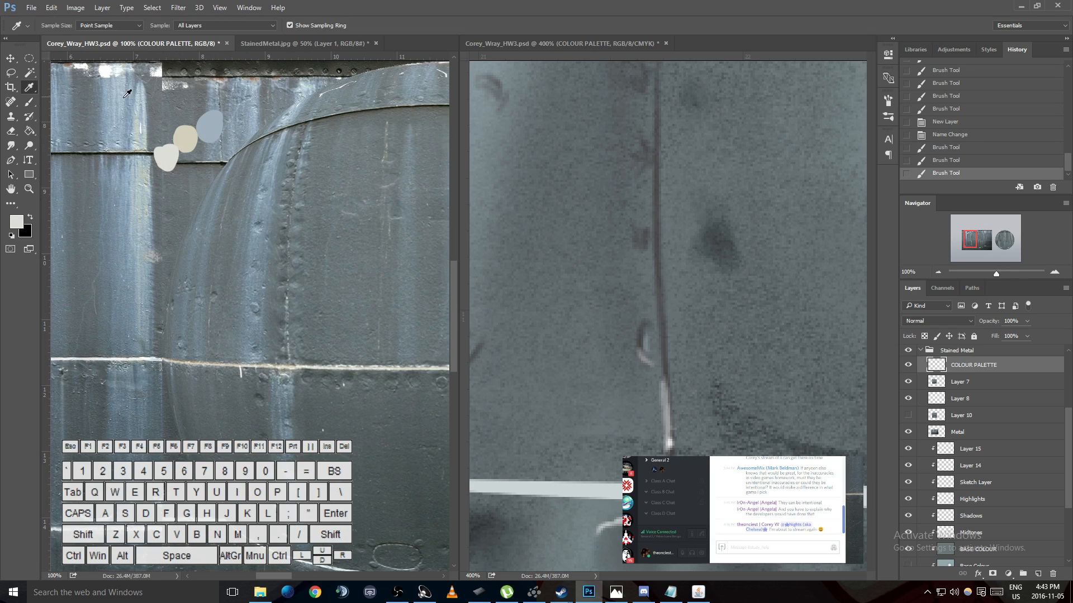
left_click_drag(134, 350, 145, 354)
left_click(145, 352)
key("b")
mouse_move(190, 176)
left_mouse_down()
mouse_move(183, 170)
mouse_move(189, 180)
left_mouse_up()
- Sample the dark grey metal in the reference photo and paint a swatch between the white and pale blue ones
key("i")
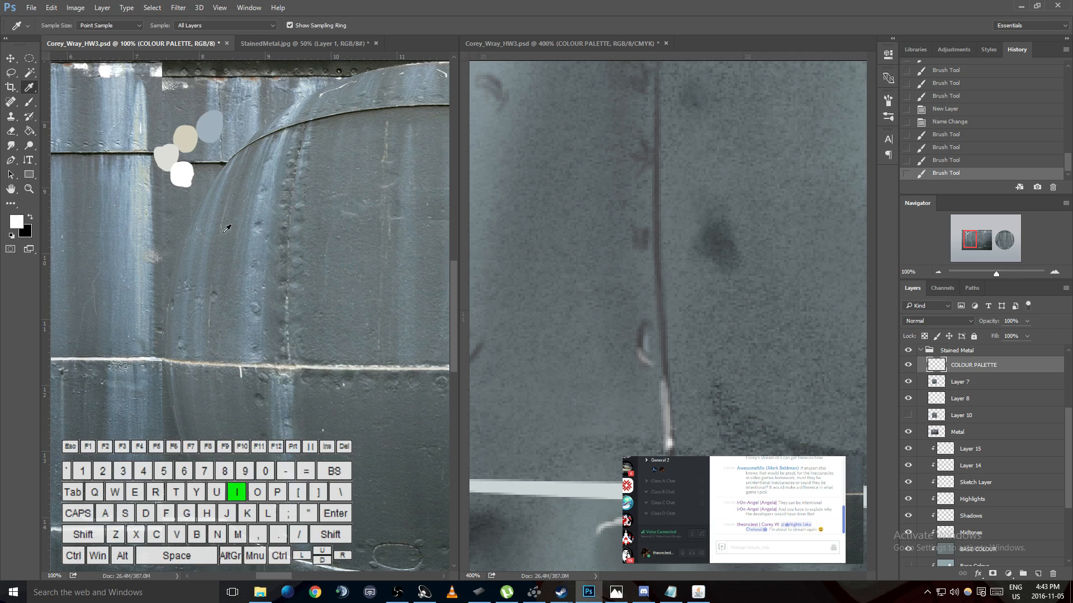
left_click(225, 225)
key("b")
left_click_drag(205, 154, 207, 172)
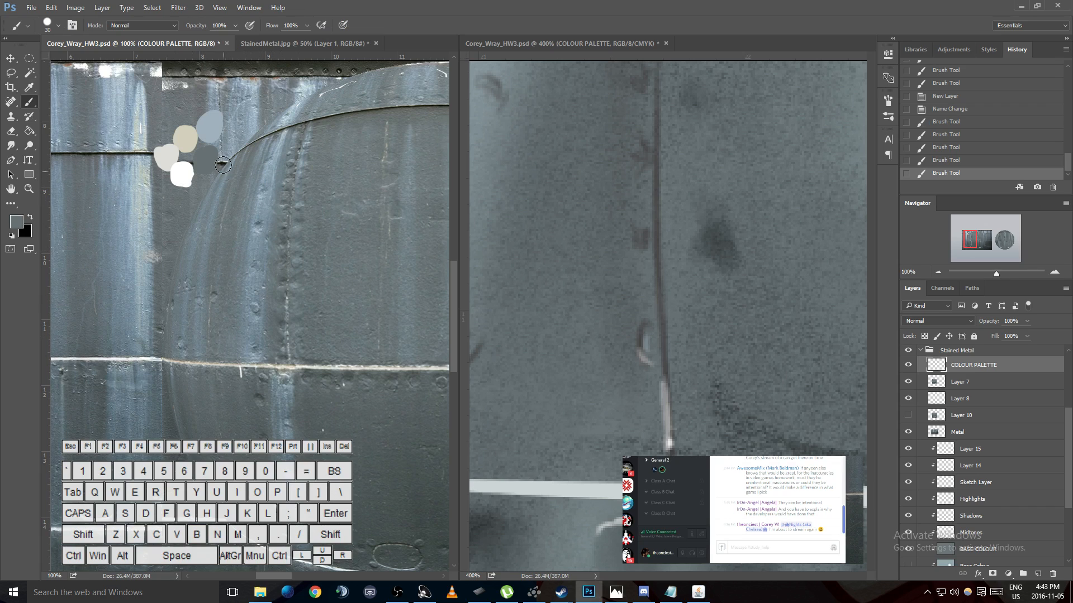
- Try sampling several palette swatches, finish on the light grey one, and return to the Brush tool
key("i")
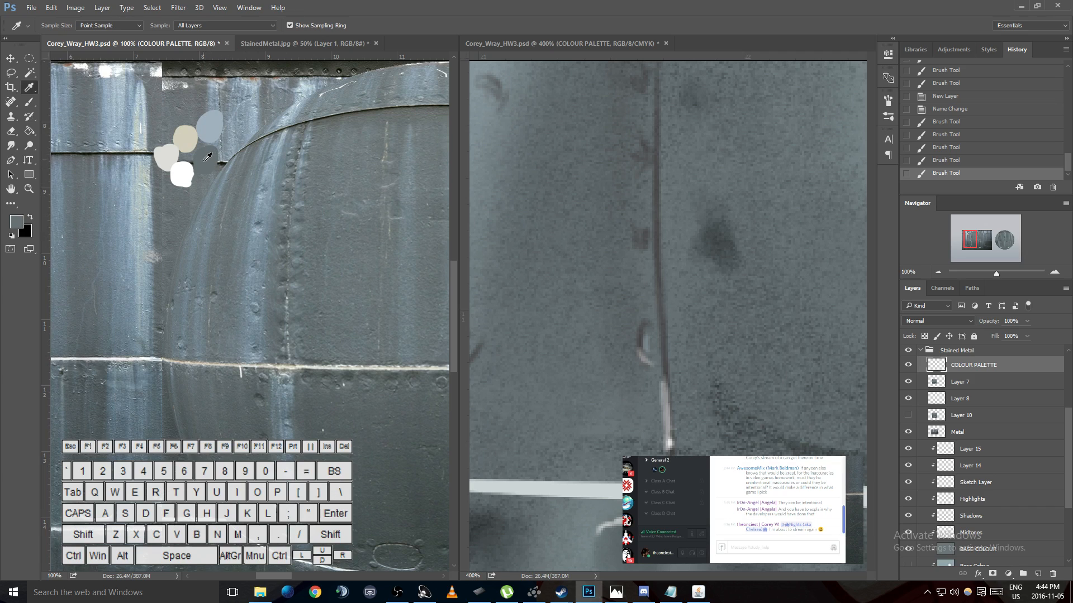
left_click(165, 156)
left_click(211, 128)
left_click(212, 124)
left_click(184, 171)
key("b")
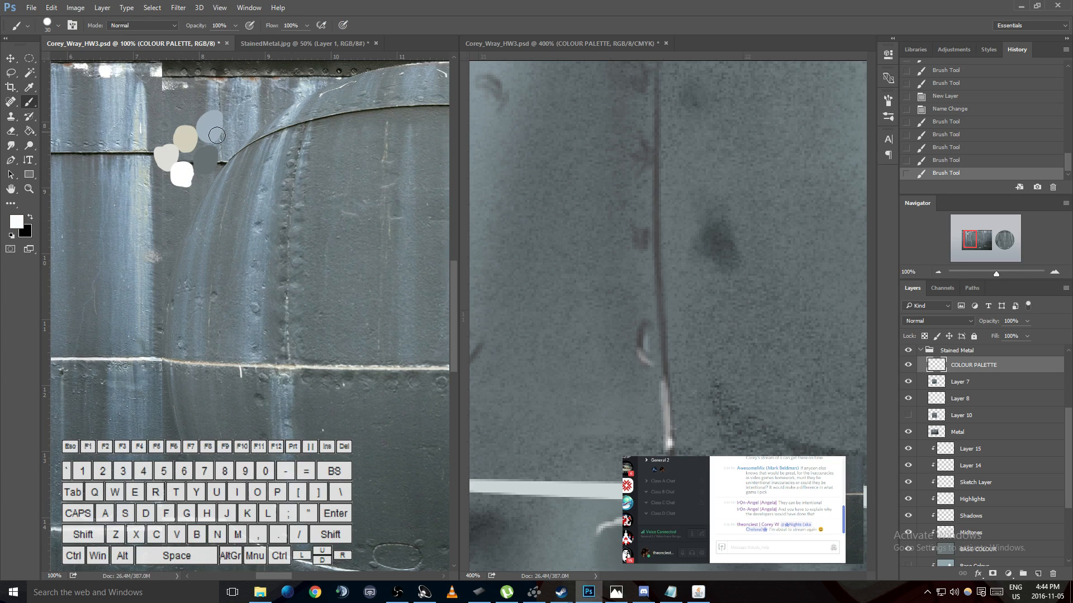
key("i")
left_click(168, 152)
key("b")
- Try a light grey stroke along the sphere's vertical seam, undo it, and reduce the brush size for fine detail
left_click(663, 346)
left_click_drag(660, 330, 662, 391)
key("ctrl+z")
key("bracketleft")
key("bracketleft")
key("bracketleft")
key("bracketleft")
- Place two horizontal guides across the reference photo's riveted vertical seam, the lower one just above the horizontal seam
key("h")
mouse_move(663, 202)
left_mouse_down()
mouse_move(652, 256)
mouse_move(660, 321)
mouse_move(675, 274)
left_mouse_up()
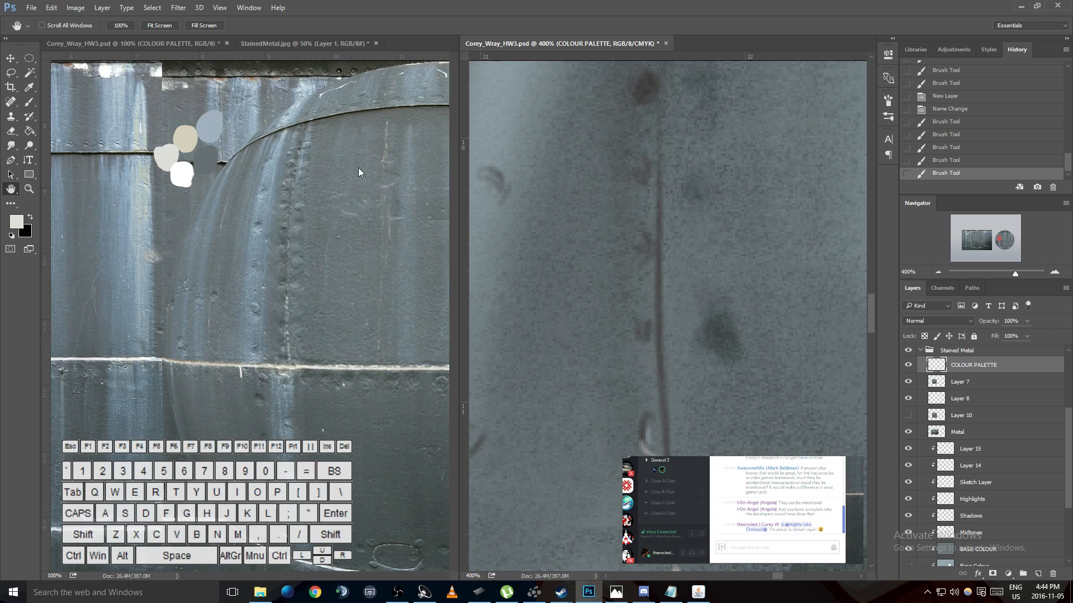
left_click_drag(363, 57, 353, 294)
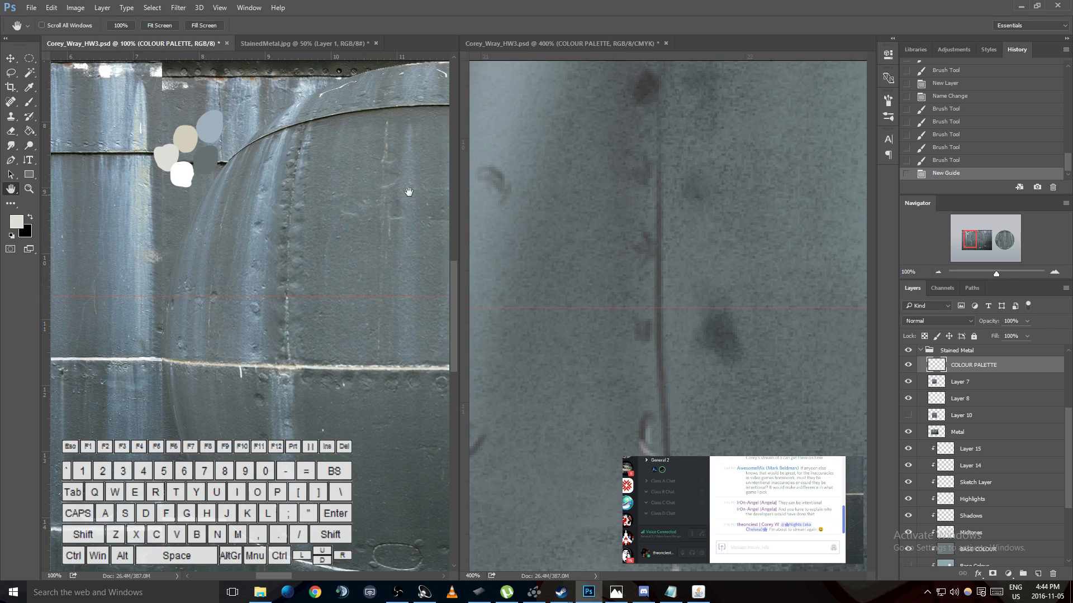
left_click_drag(395, 49, 381, 344)
left_click(728, 439)
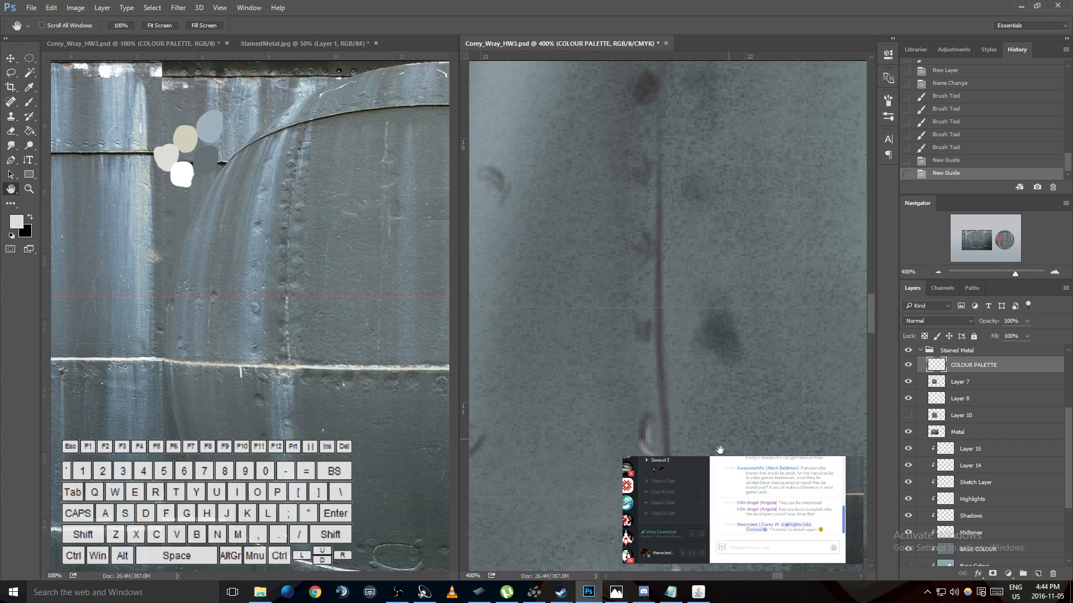
- Dab light grey flecks at the foot of the sphere's dark vertical seam, just above the horizontal seam
key("b")
key("h")
left_click_drag(708, 400, 678, 282)
key("b")
left_click(640, 442)
left_click(640, 440)
left_click(640, 439)
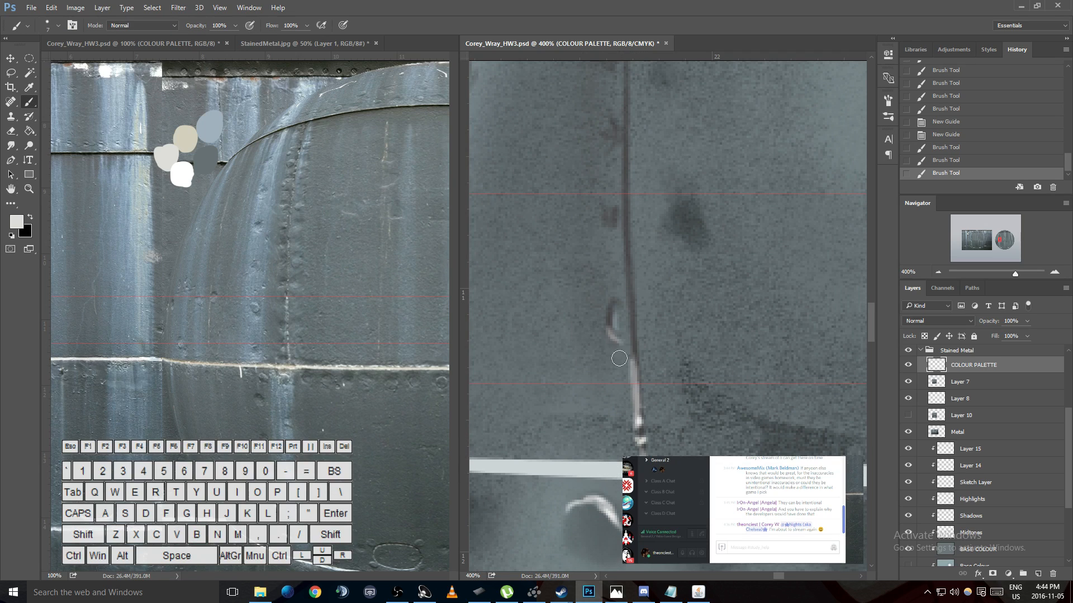
- Dab light grey flecks along the vertical seam from the lower guide up to the curved rivet mark
left_click(634, 367)
left_click(634, 367)
left_click(634, 369)
left_click(634, 372)
left_click(634, 376)
left_click(634, 371)
left_click(634, 357)
left_click(634, 347)
left_click(636, 341)
left_click(633, 343)
- Continue the light grey flecks up the vertical seam from the curved rivet mark to the upper guide
left_click_drag(632, 316, 632, 302)
left_click(628, 271)
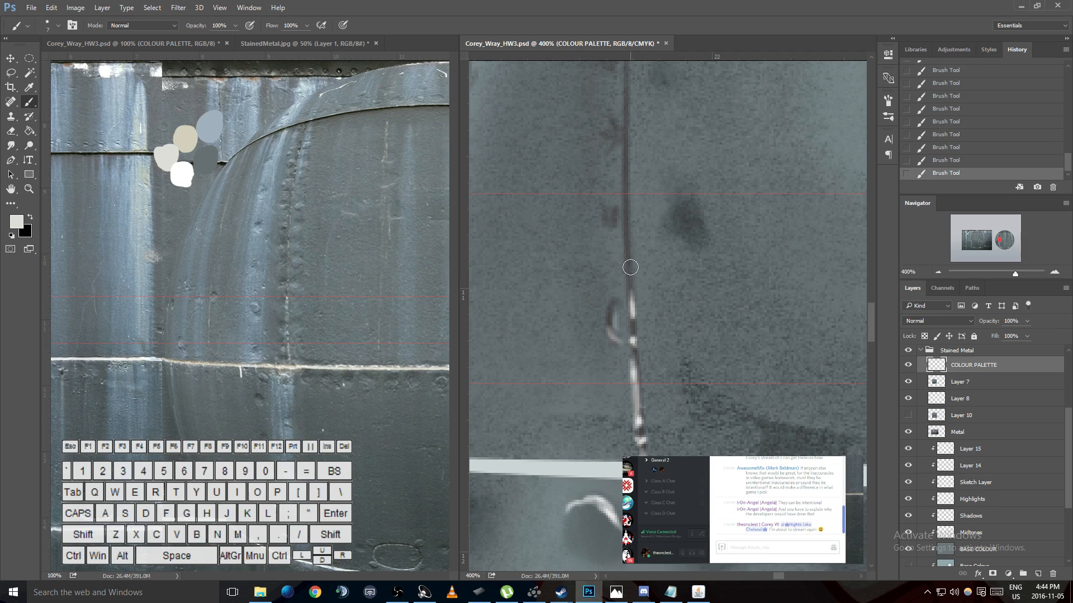
left_click(627, 248)
left_click(625, 195)
left_click(631, 227)
left_click(624, 213)
left_click_drag(624, 216, 632, 255)
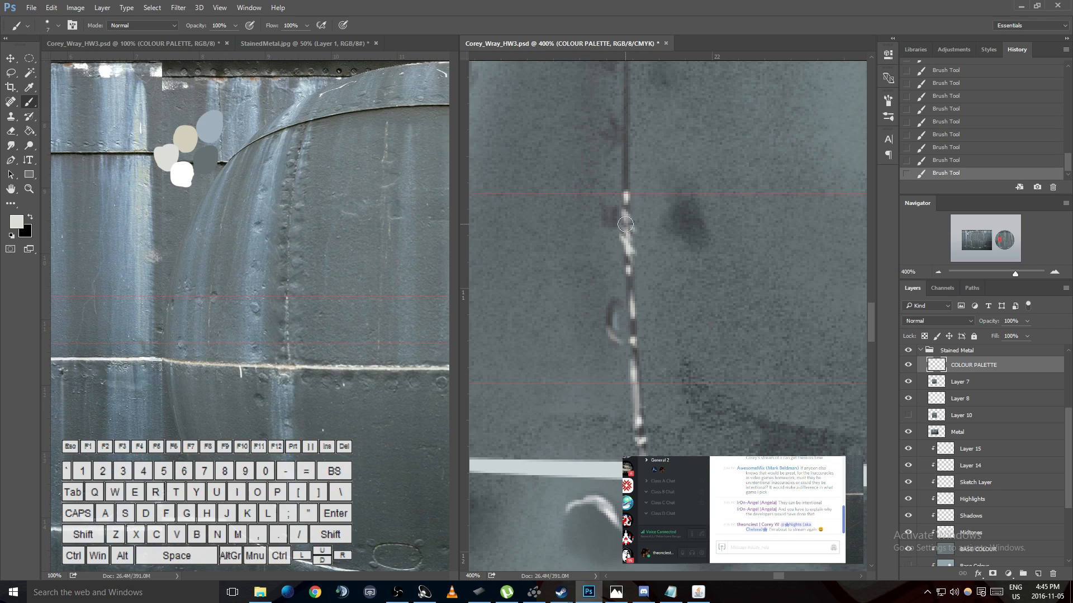
- Extend the light grey flecks up the sphere's dark vertical seam above the upper guide
left_click(628, 154)
left_click(622, 117)
left_click(628, 88)
key("space")
mouse_move(640, 136)
left_mouse_down()
mouse_move(639, 339)
mouse_move(648, 282)
left_mouse_up()
key("b")
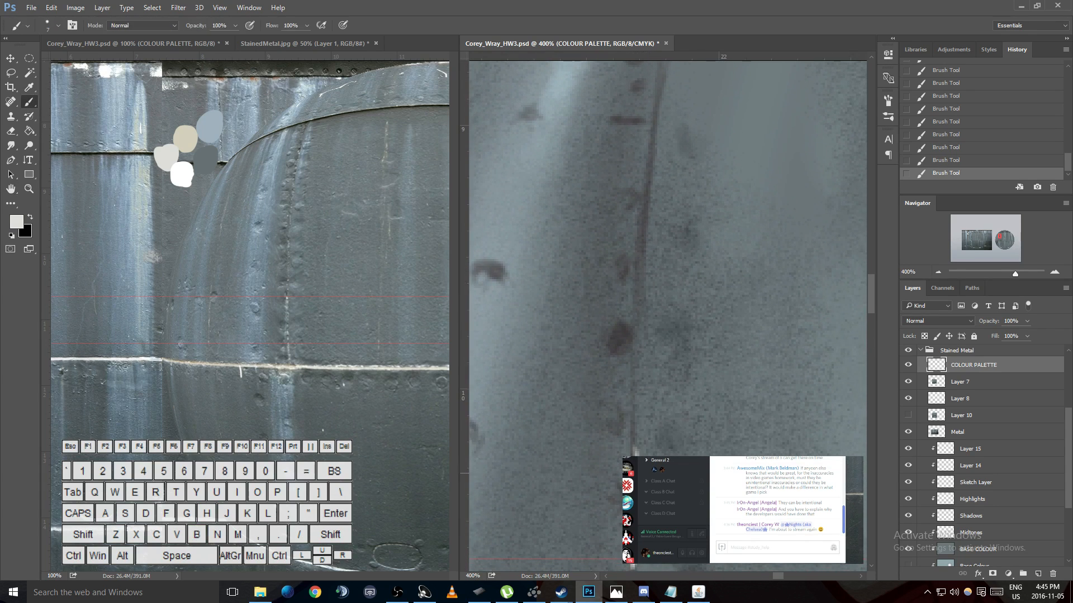
- Dab fainter, thinner light grey flecks up the next stretch of the vertical seam using a smaller brush at 60% opacity
key("[")
key("[")
key("6")
left_click(280, 282)
left_click_drag(287, 299, 306, 159)
key("ctrl+z")
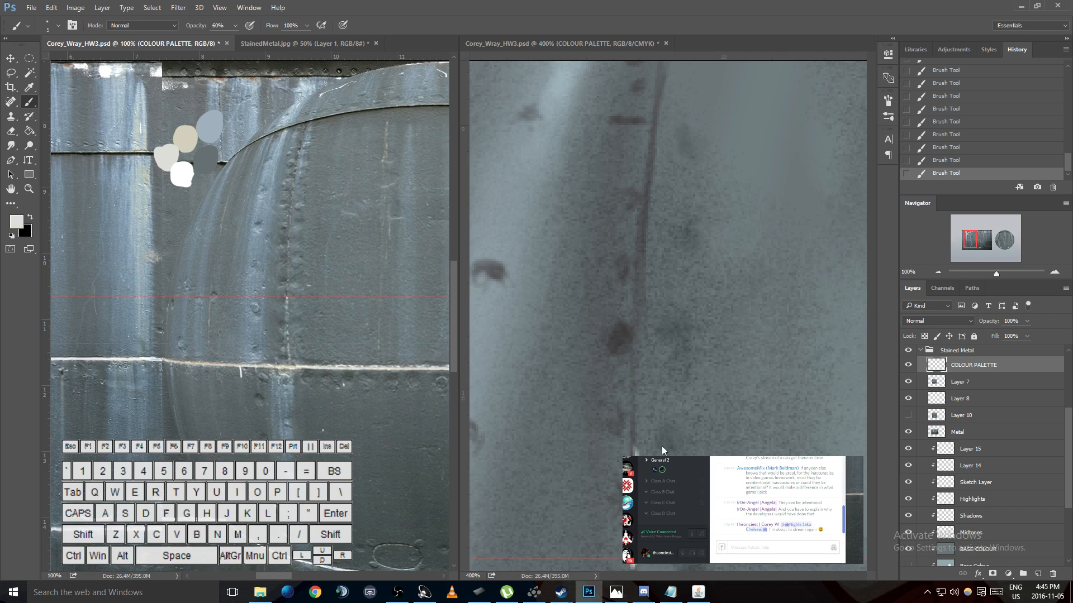
left_click(637, 418)
key("ctrl+z")
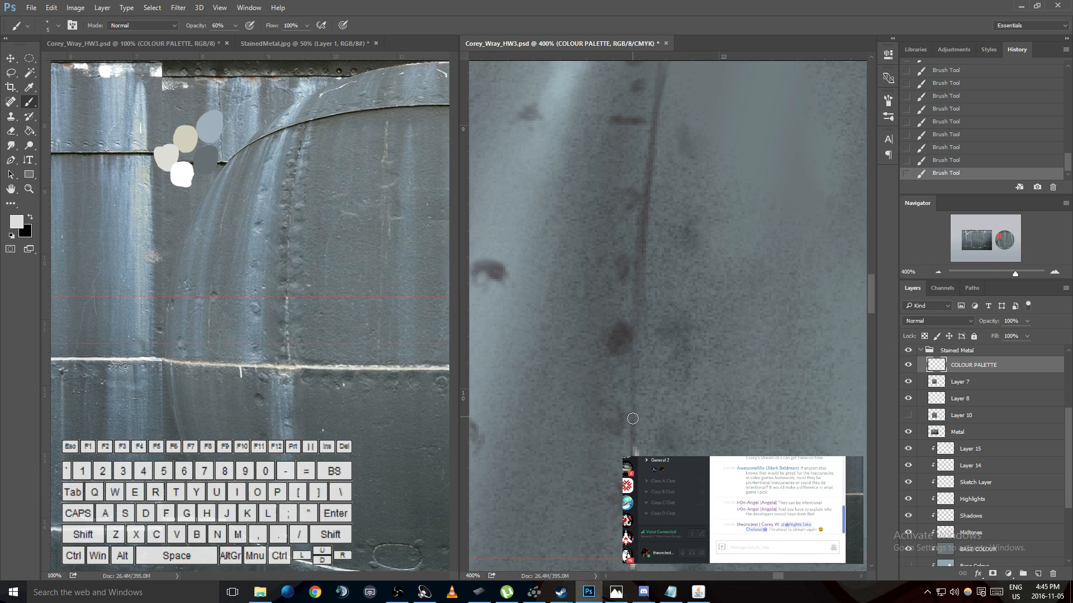
mouse_move(632, 431)
left_mouse_down()
mouse_move(648, 197)
mouse_move(638, 110)
mouse_move(640, 206)
mouse_move(656, 172)
left_mouse_up()
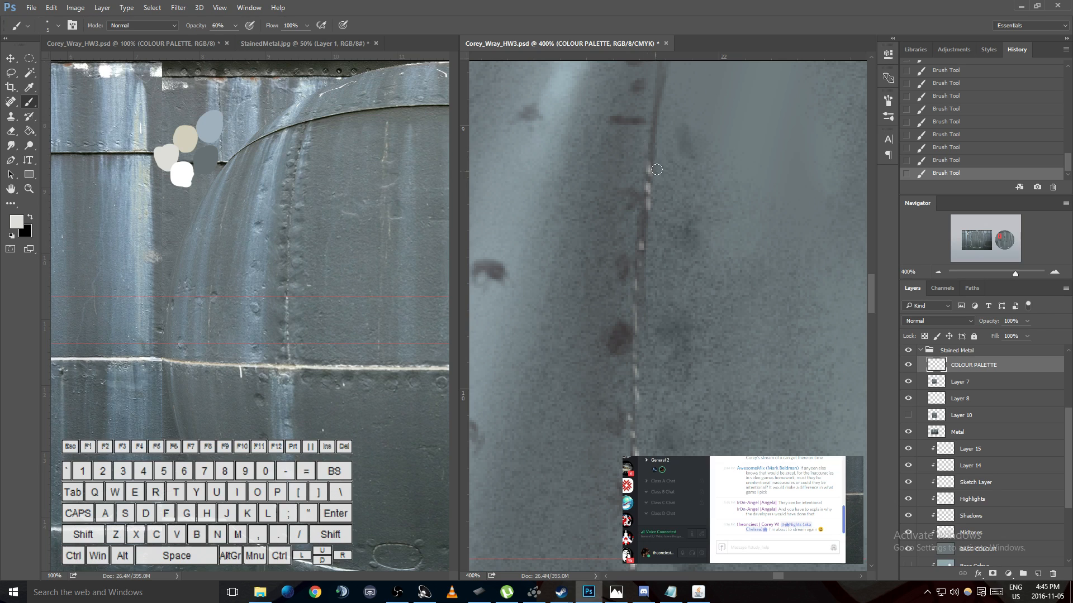
- Dab light grey flecks on the vertical seam beside the round rivet mark near the dark top band
key("h")
left_click_drag(682, 103, 643, 325)
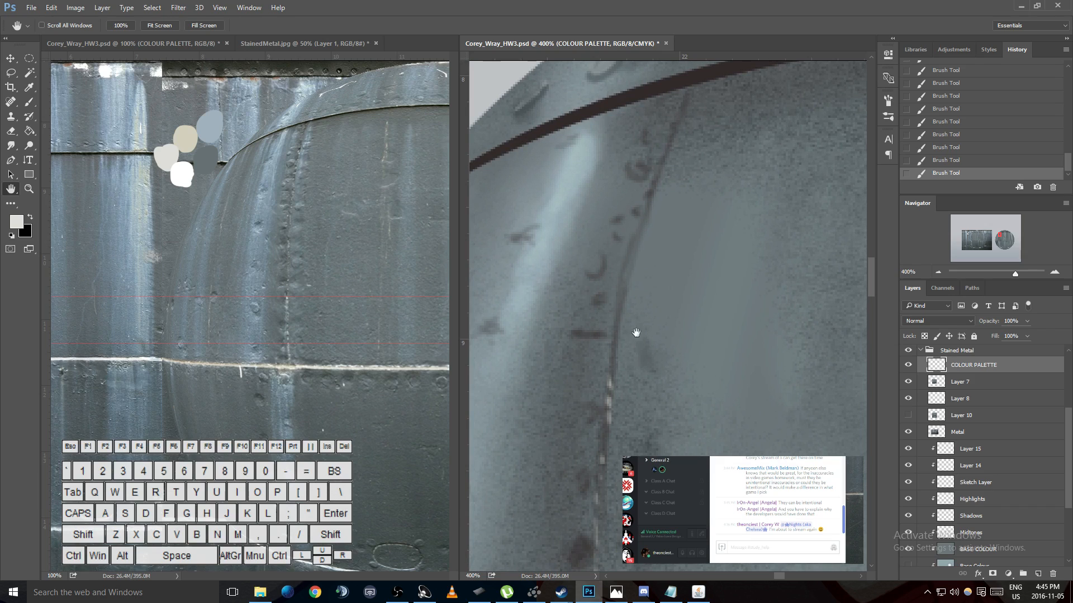
key("b")
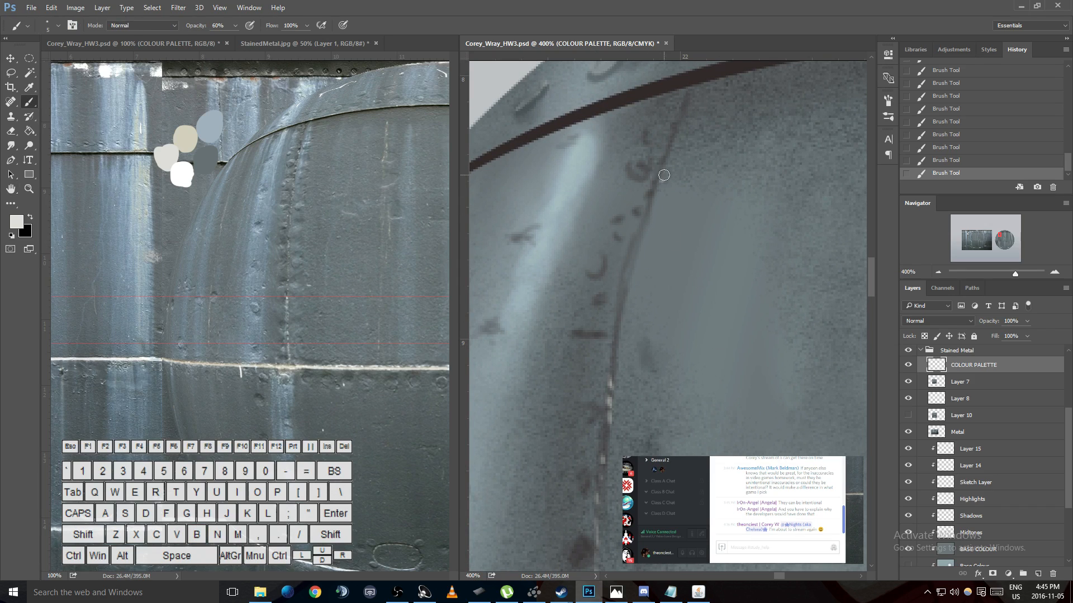
key("ctrl")
key("ctrl+z")
left_click(658, 166)
mouse_move(641, 155)
left_mouse_down()
mouse_move(628, 168)
mouse_move(637, 161)
left_mouse_up()
key("ctrl+z")
key("ctrl+z")
- Sample the blue-grey palette swatch and paint highlights inside the two round rivet marks beside the upper vertical seam
key("i")
left_click(223, 122)
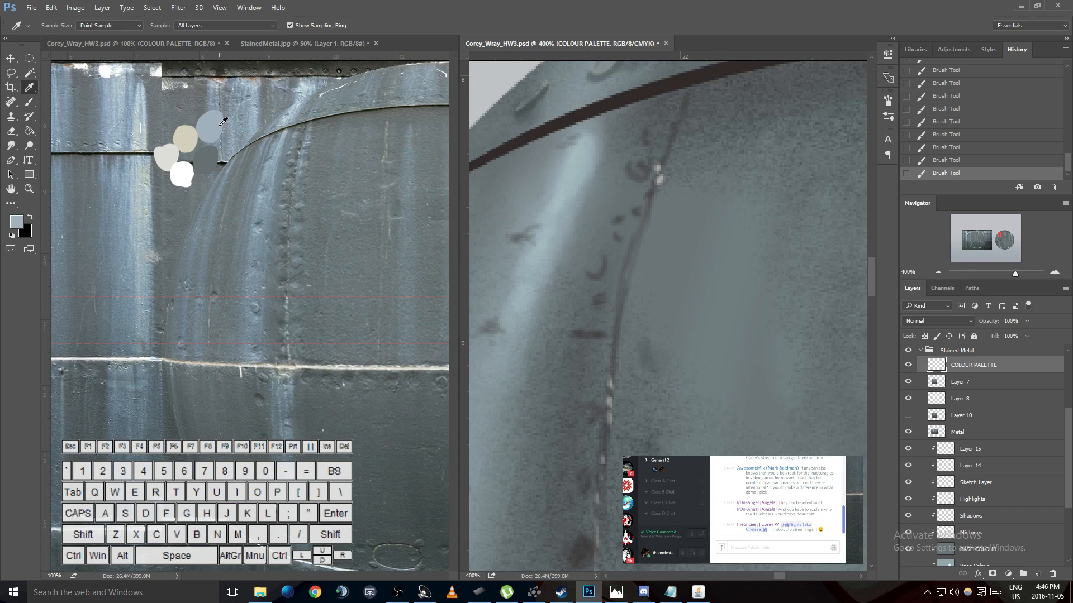
key("b")
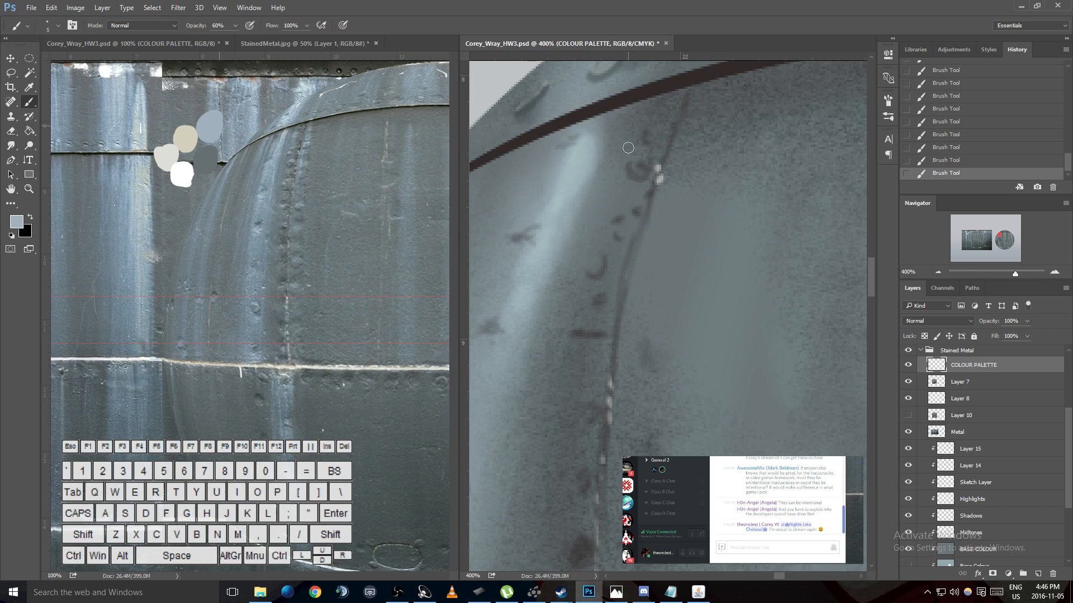
left_click_drag(637, 155, 630, 158)
left_click_drag(594, 258, 591, 263)
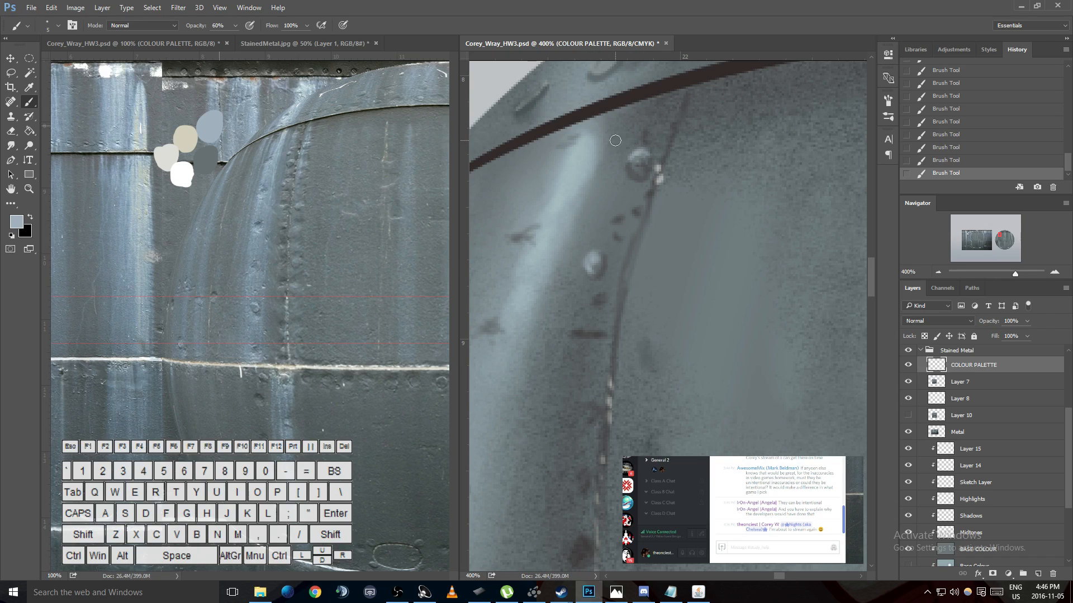
left_click(594, 229)
- Lighten the foreground colour to pale blue (L 86, a -6, b -10) and paint thin highlights along the pale streak below the top band
left_click(16, 222)
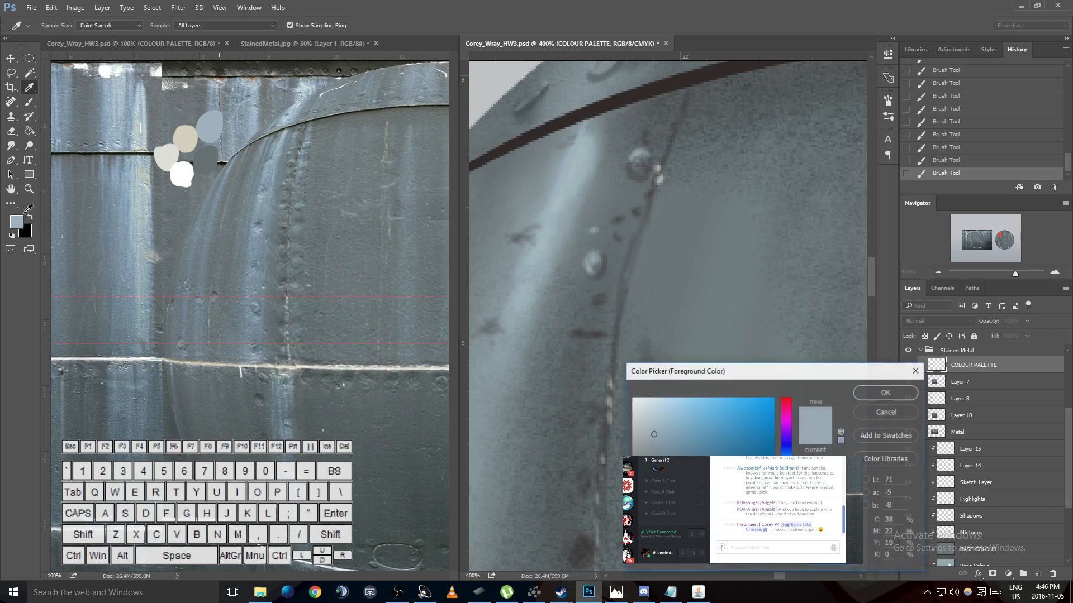
left_click_drag(653, 434, 659, 404)
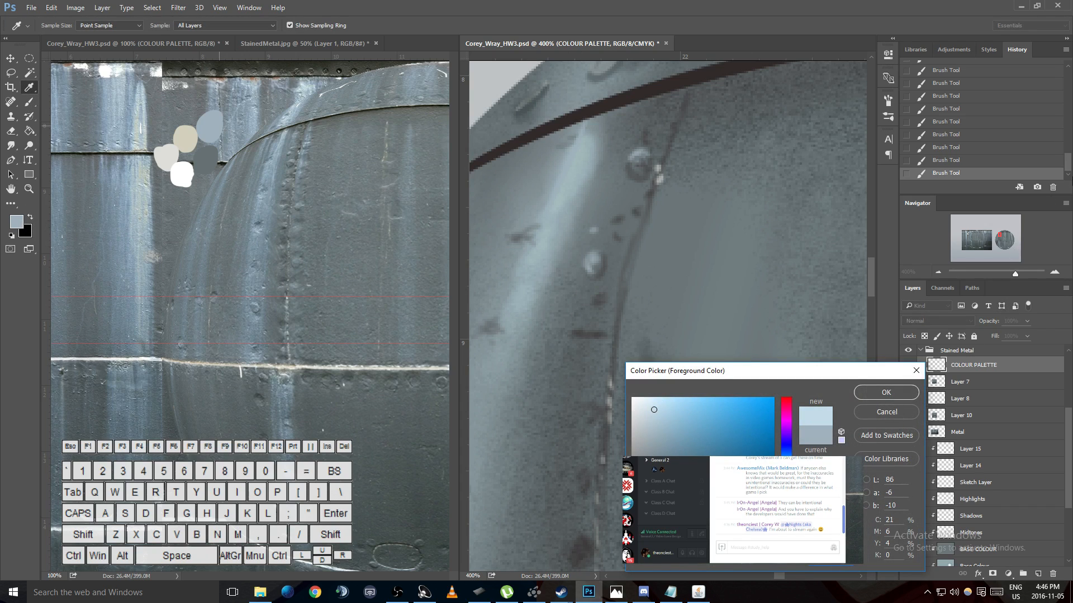
left_click(877, 393)
key("alt+Tab")
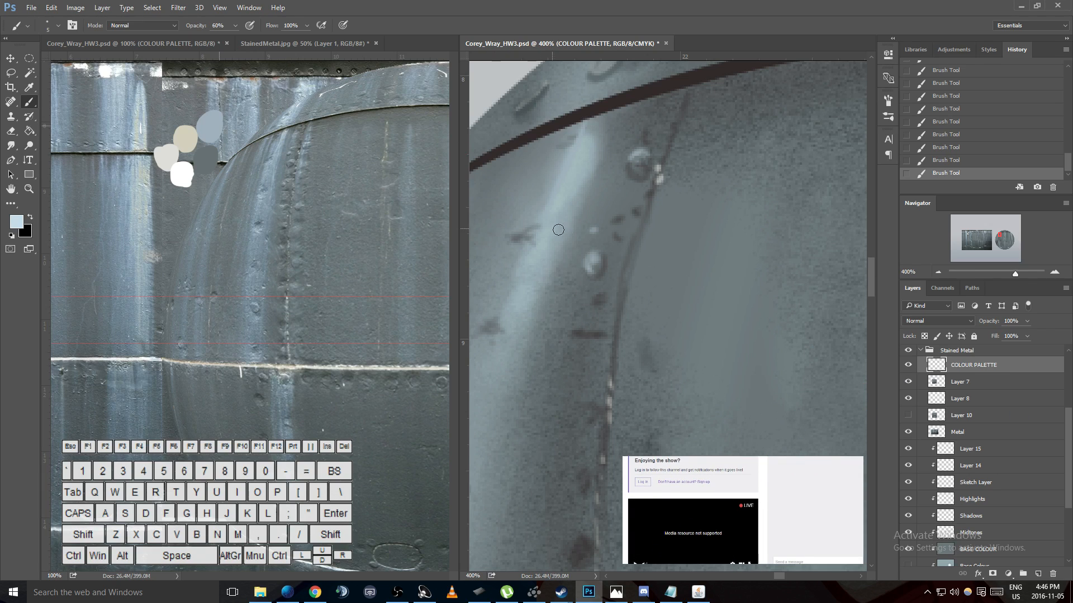
mouse_move(523, 270)
left_mouse_down()
mouse_move(527, 260)
mouse_move(524, 268)
mouse_move(553, 262)
left_mouse_up()
left_click_drag(586, 123, 572, 150)
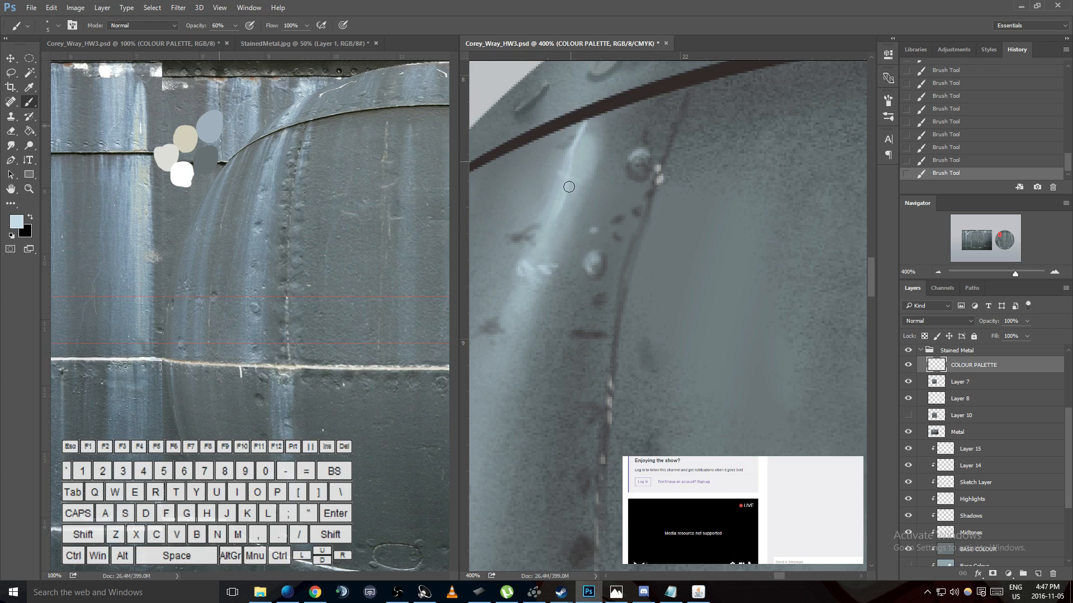
left_click_drag(568, 239, 538, 313)
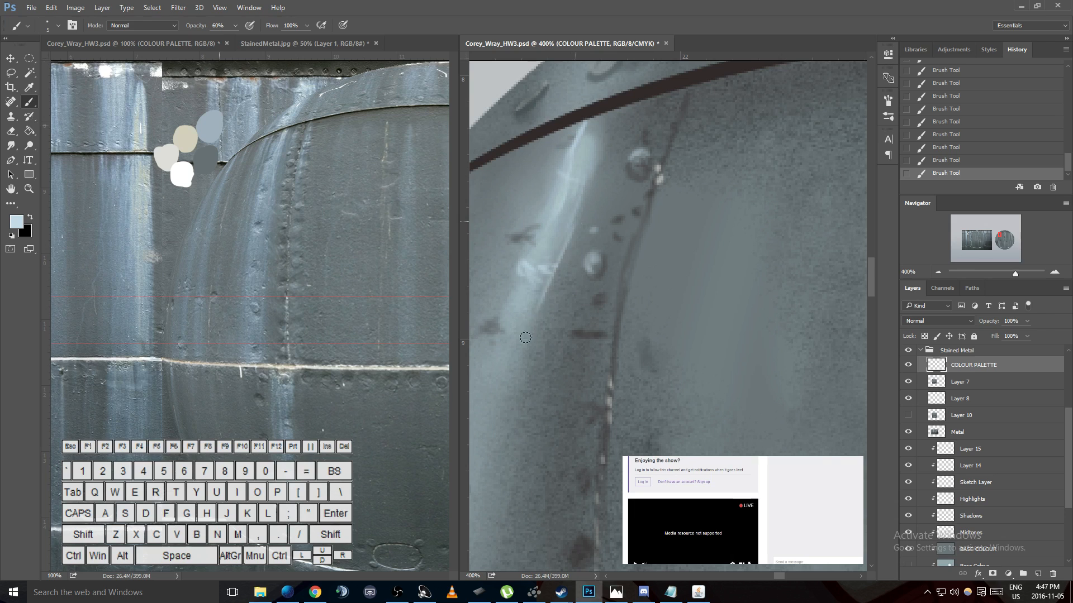
mouse_move(557, 232)
left_mouse_down()
mouse_move(529, 368)
mouse_move(543, 308)
mouse_move(504, 413)
left_mouse_up()
- Paint pale blue highlights inside and just below the round rivet mark above the horizontal seam
key("space")
mouse_move(575, 339)
left_mouse_down()
mouse_move(608, 242)
mouse_move(698, 84)
left_mouse_up()
mouse_move(520, 411)
left_mouse_down()
mouse_move(601, 201)
mouse_move(603, 145)
left_mouse_up()
left_click_drag(623, 290, 567, 157)
mouse_move(578, 321)
left_mouse_down()
mouse_move(578, 251)
mouse_move(584, 277)
left_mouse_up()
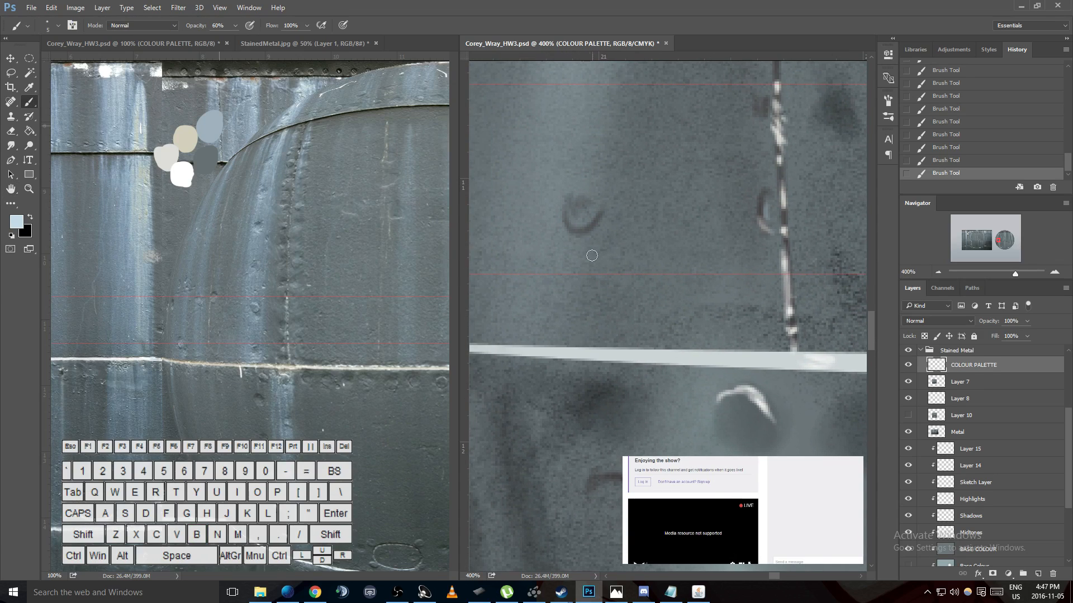
mouse_move(581, 279)
left_mouse_down()
mouse_move(603, 267)
mouse_move(584, 281)
left_mouse_up()
mouse_move(572, 199)
left_mouse_down()
mouse_move(589, 187)
mouse_move(599, 199)
mouse_move(589, 221)
mouse_move(576, 219)
left_mouse_up()
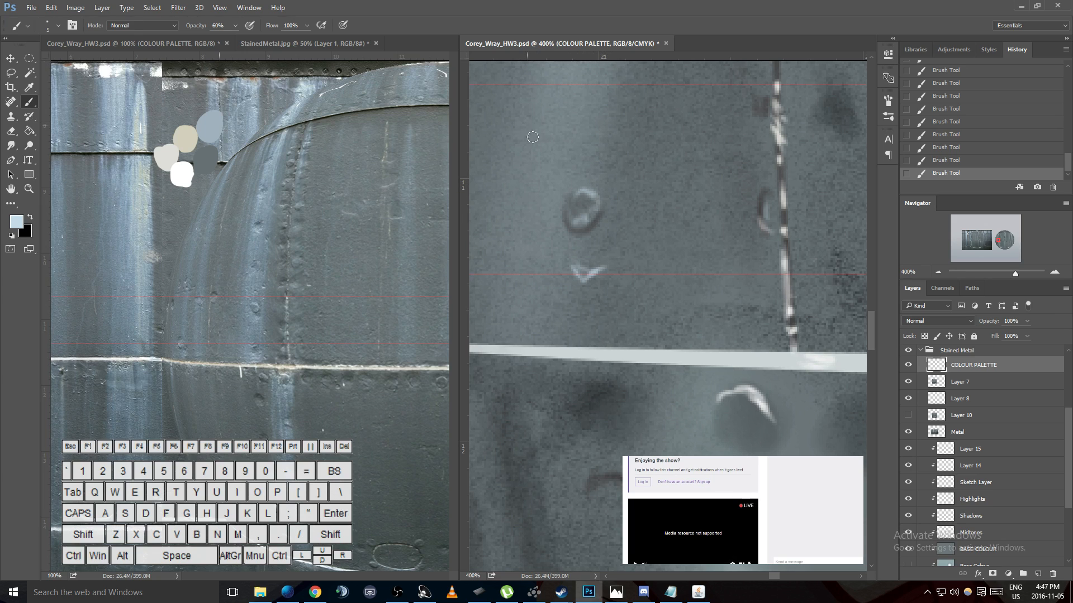
- Set the brush opacity to 30% for detailing the crescent mark on the pale streak above the upper guide
key("ctrl+minus")
key("ctrl+minus")
key("ctrl+minus")
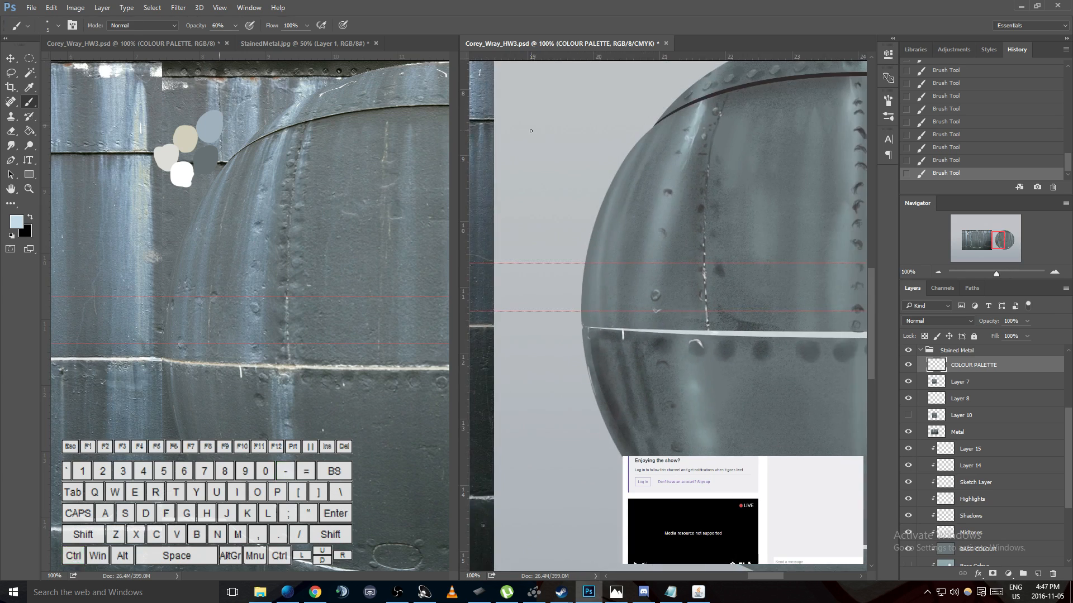
key("ctrl")
key("ctrl+minus")
key("ctrl+equal")
key("ctrl+equal")
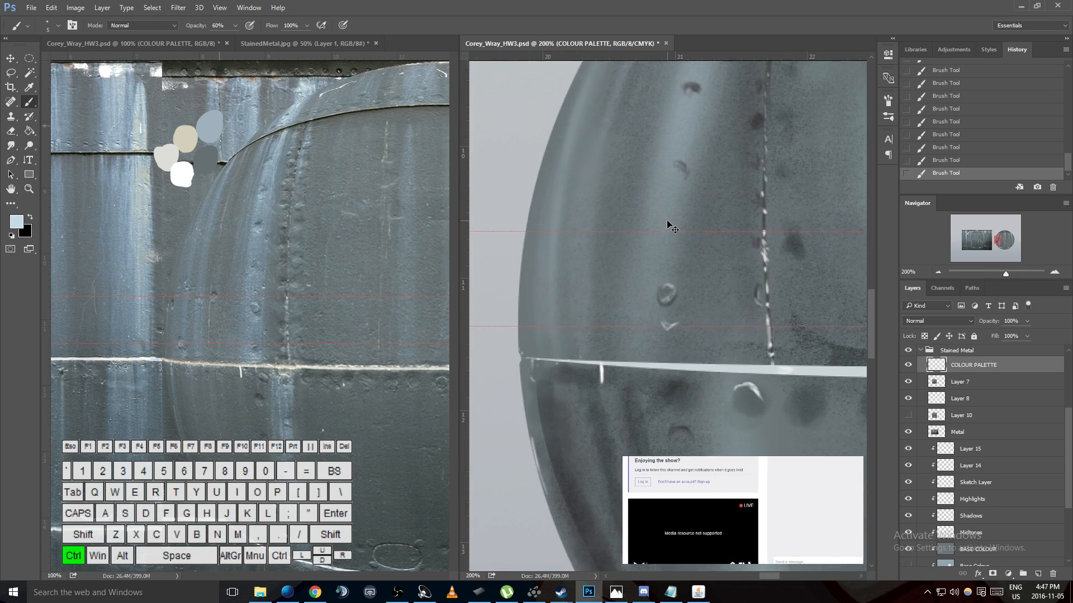
scroll(699, 185, "up", 6, "alt")
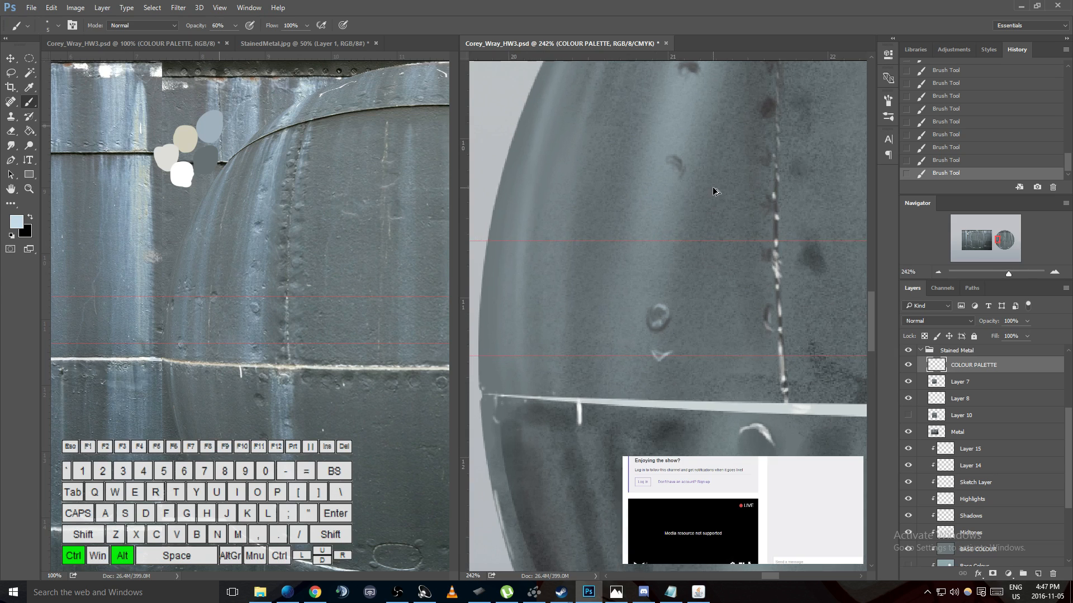
scroll(690, 176, "up", 2, "alt")
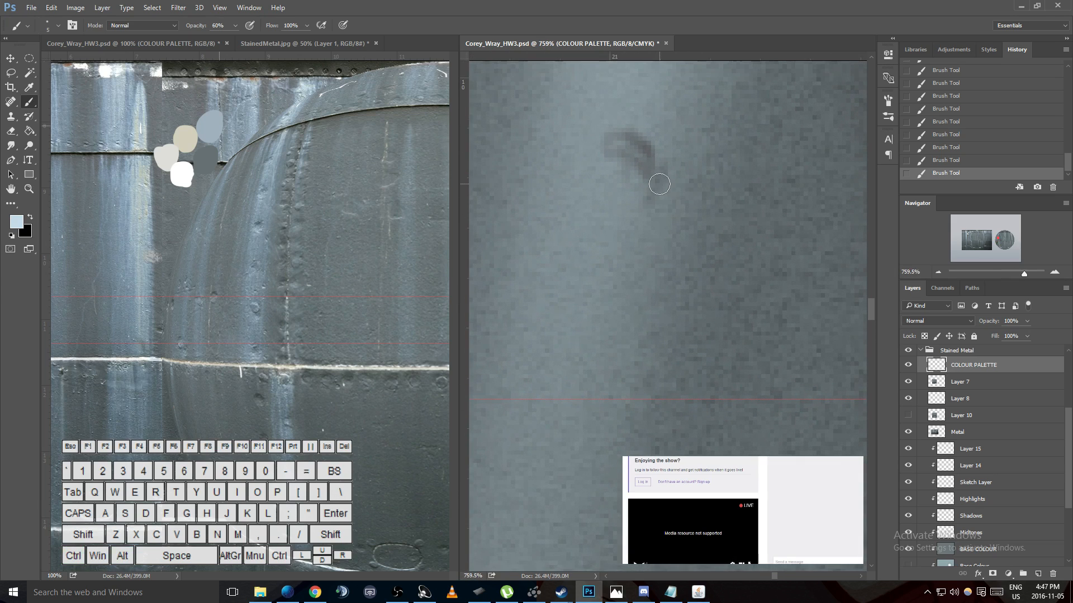
left_click_drag(655, 190, 651, 215)
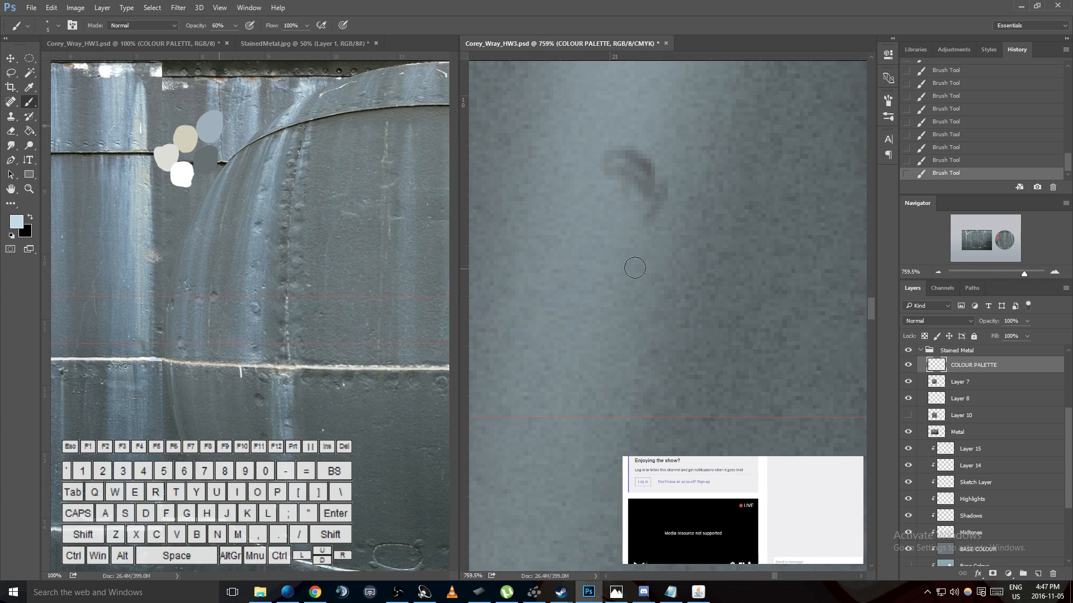
key("3")
left_click_drag(625, 232, 626, 285)
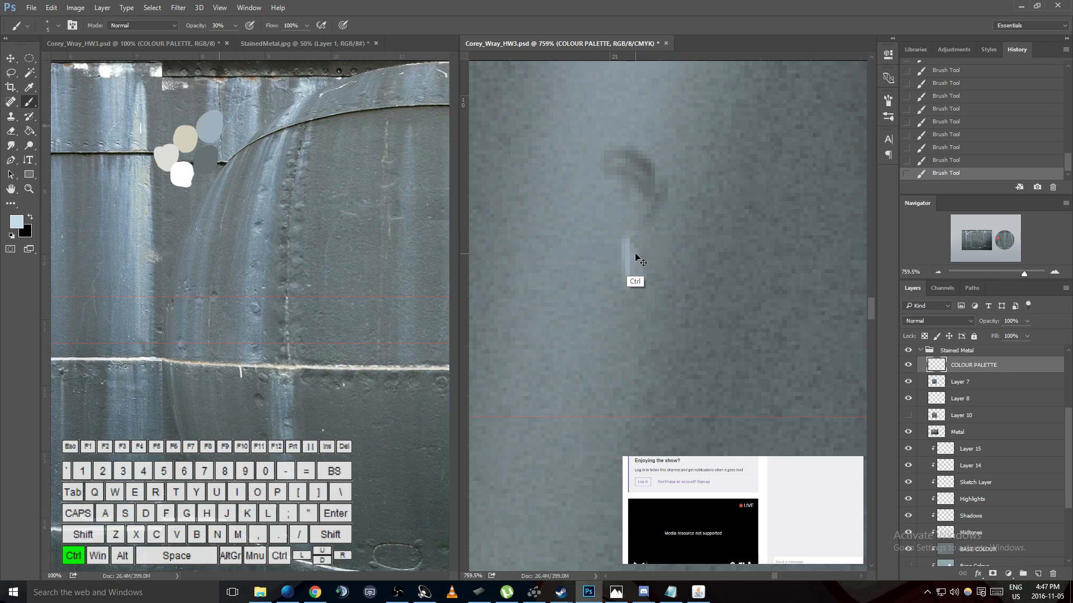
key("ctrl+alt+z")
key("ctrl+alt+z")
key("ctrl+alt+z")
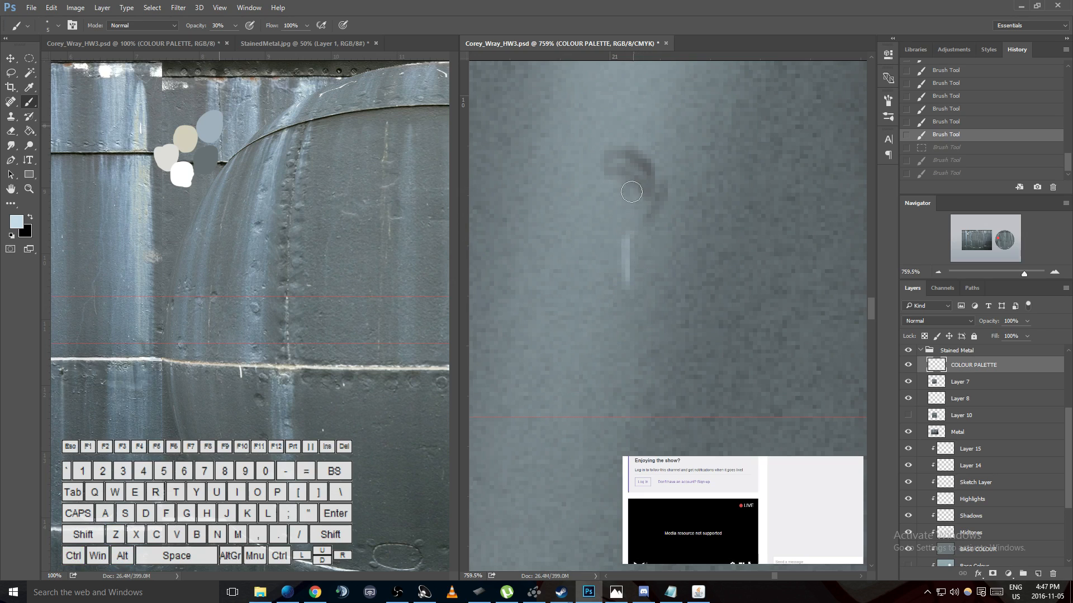
key("ctrl+alt+z")
key("ctrl+alt+z")
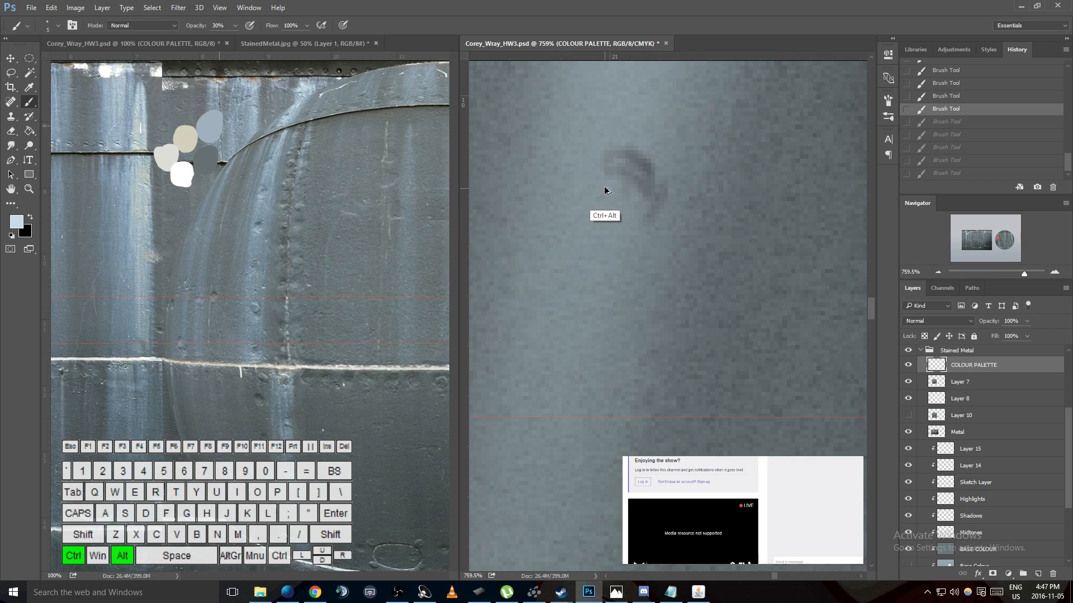
- Paint pale blue highlights around the crescent mark on the pale streak and add a dark arc above it
left_click_drag(596, 181, 613, 237)
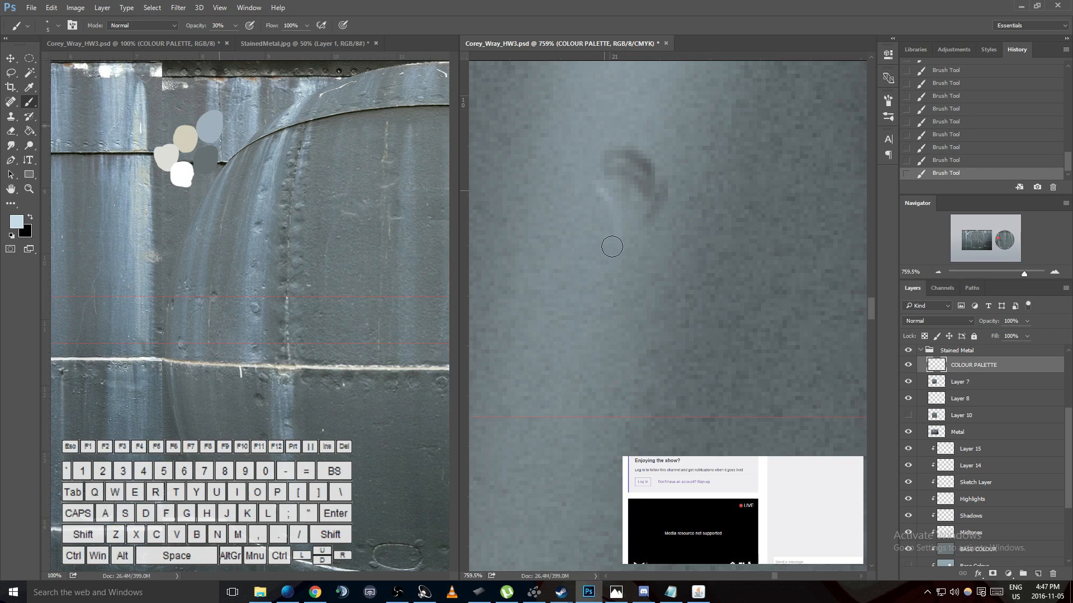
mouse_move(596, 187)
left_mouse_down()
mouse_move(599, 243)
mouse_move(589, 240)
mouse_move(609, 229)
mouse_move(627, 257)
mouse_move(654, 161)
mouse_move(659, 172)
mouse_move(635, 146)
left_mouse_up()
key("x")
mouse_move(590, 145)
left_mouse_down()
mouse_move(628, 135)
mouse_move(609, 120)
mouse_move(650, 135)
mouse_move(631, 120)
mouse_move(666, 157)
left_mouse_up()
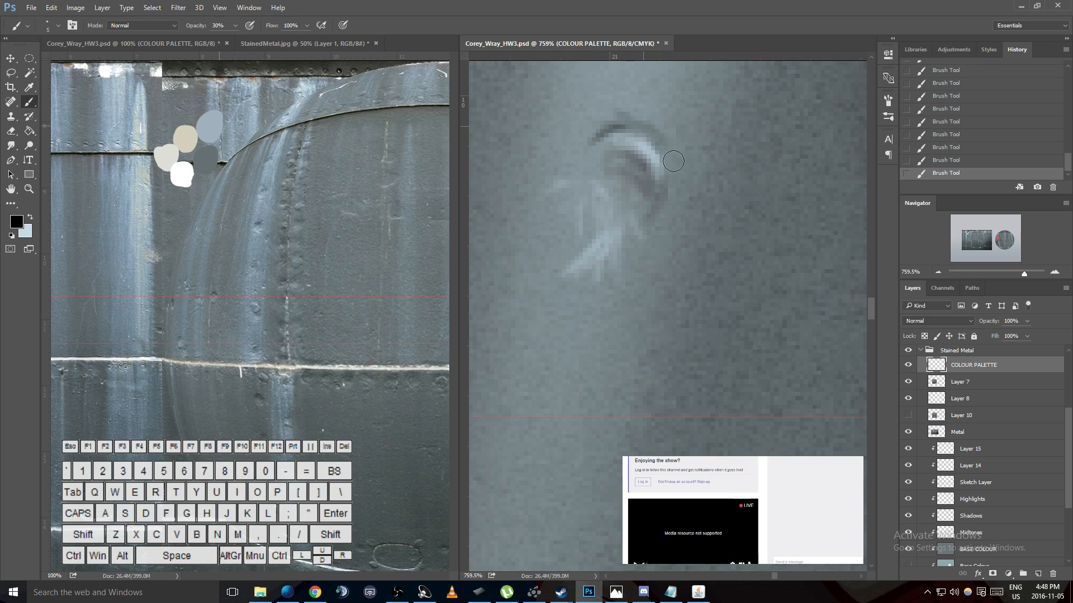
- Paint faint vertical pale blue streaks on the metal just right of the crescent mark
key("x")
left_click_drag(687, 175, 682, 230)
mouse_move(704, 161)
left_mouse_down()
mouse_move(700, 220)
mouse_move(712, 215)
left_mouse_up()
left_click_drag(728, 110, 700, 358)
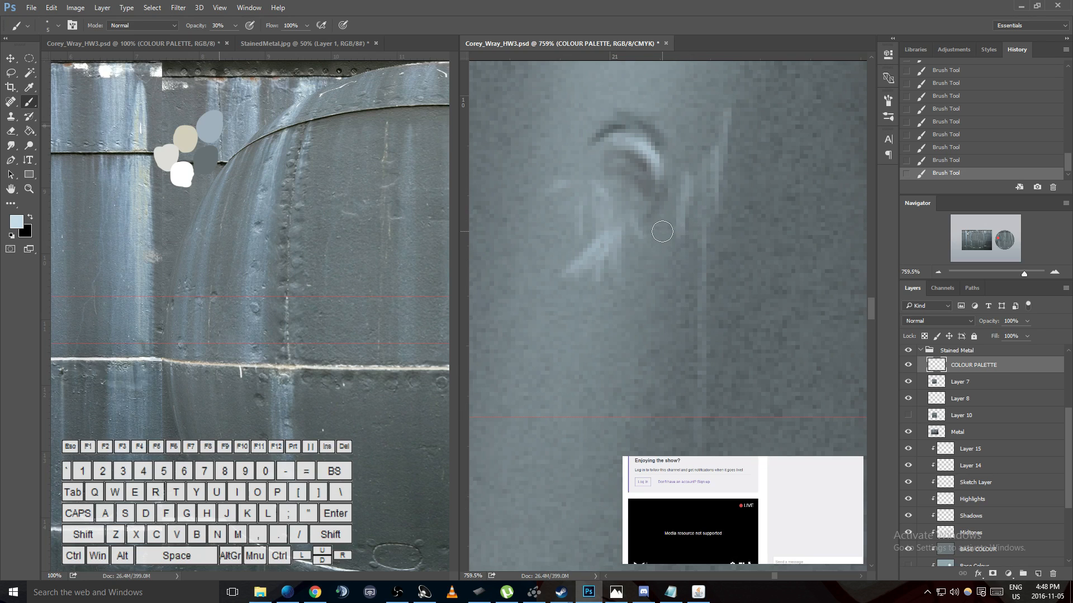
- Add a dark smudge below the crescent mark and edge its underside with pale blue highlights
key("x")
mouse_move(667, 227)
left_mouse_down()
mouse_move(652, 268)
mouse_move(675, 249)
mouse_move(640, 287)
mouse_move(633, 269)
mouse_move(621, 293)
left_mouse_up()
key("x")
mouse_move(648, 260)
left_mouse_down()
mouse_move(652, 302)
mouse_move(654, 280)
mouse_move(662, 287)
mouse_move(662, 314)
mouse_move(642, 318)
mouse_move(639, 301)
mouse_move(630, 347)
left_mouse_up()
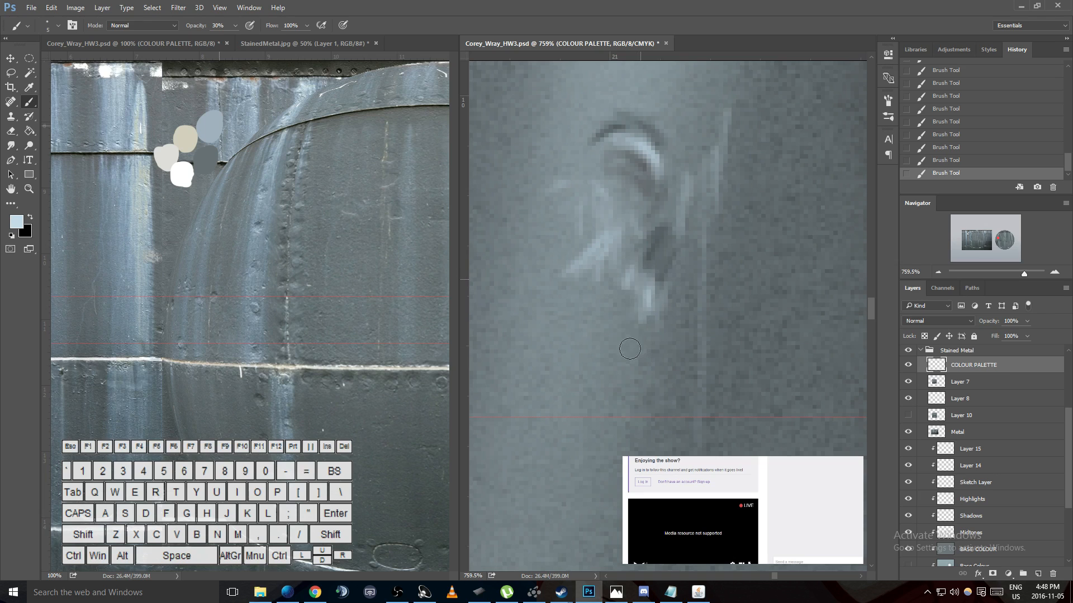
left_click_drag(646, 240, 652, 296)
- Place another horizontal guide across the reference photo, slightly above the existing upper guide
key("h")
mouse_move(643, 334)
left_mouse_down()
mouse_move(667, 435)
mouse_move(651, 287)
mouse_move(637, 273)
mouse_move(652, 183)
left_mouse_up()
left_click_drag(634, 302, 653, 180)
left_click_drag(680, 92, 649, 285)
mouse_move(674, 129)
left_mouse_down()
mouse_move(643, 329)
mouse_move(644, 234)
mouse_move(630, 411)
left_mouse_up()
left_click_drag(670, 89, 630, 427)
left_click_drag(640, 357, 680, 191)
left_click_drag(666, 259, 604, 284)
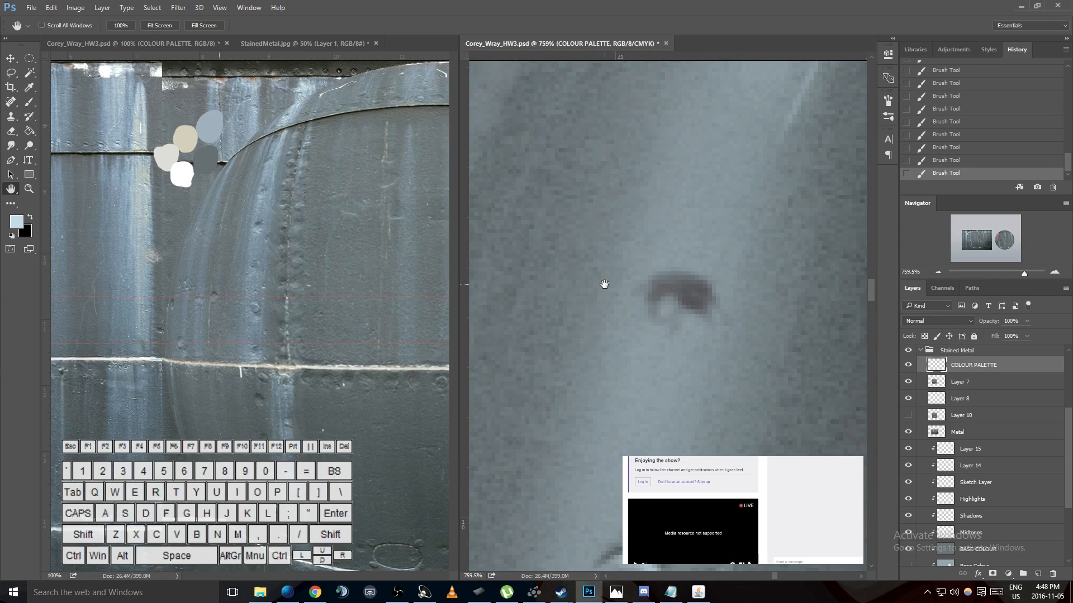
left_click(321, 174)
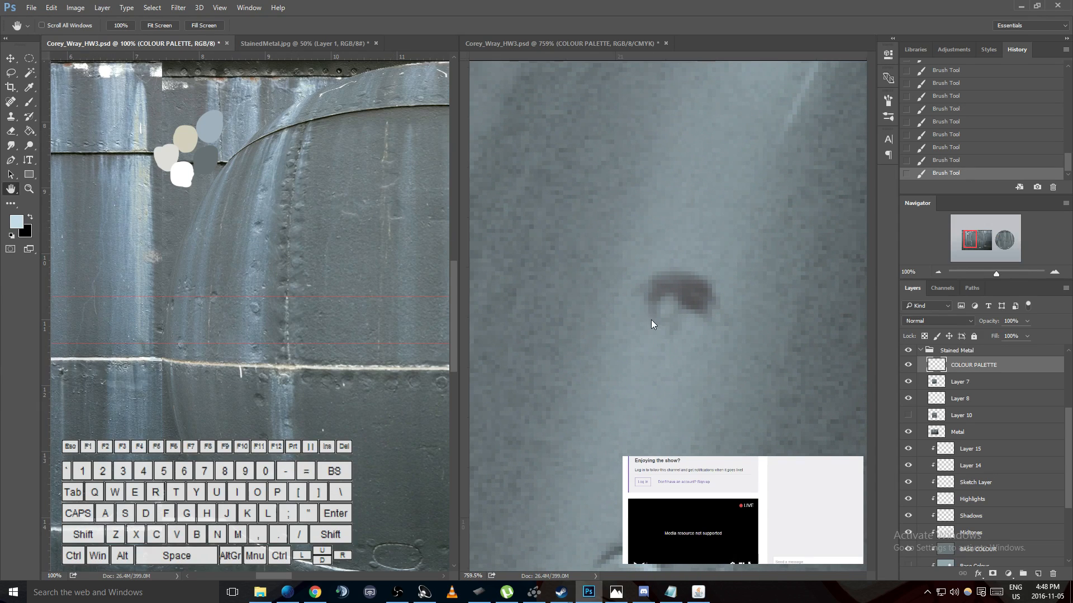
left_click_drag(650, 322, 660, 175)
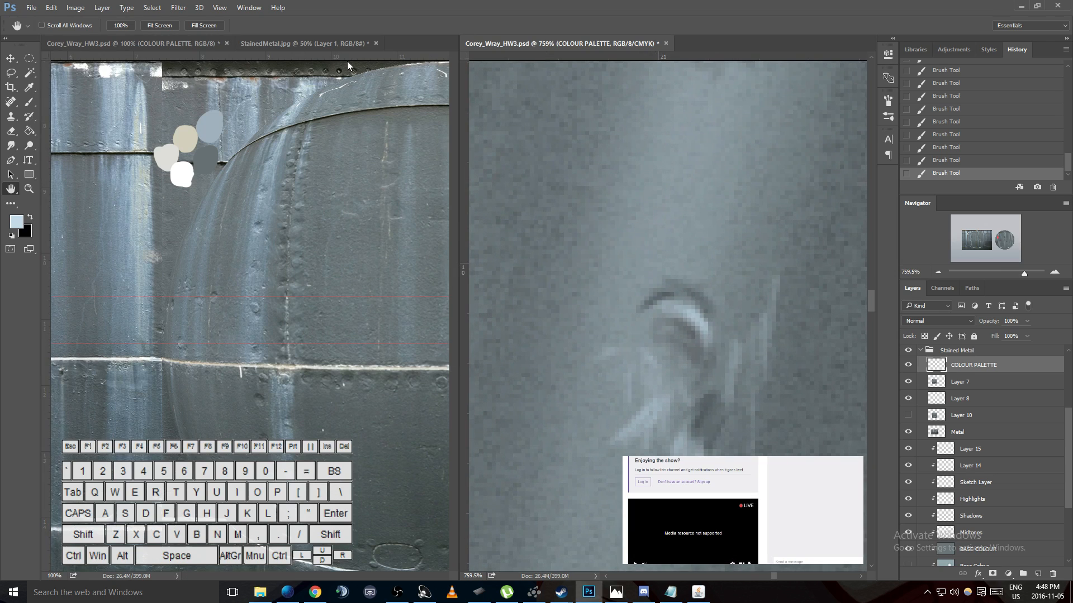
left_click_drag(342, 58, 340, 270)
left_click(757, 359)
- Erase the excess streaks and smudges below and to the right of the crescent mark with the Eraser at 100% opacity
key("e")
key("0")
left_click_drag(659, 455, 640, 438)
mouse_move(637, 437)
left_mouse_down()
mouse_move(611, 436)
mouse_move(623, 449)
left_mouse_up()
mouse_move(700, 441)
left_mouse_down()
mouse_move(633, 424)
mouse_move(714, 464)
mouse_move(772, 360)
left_mouse_up()
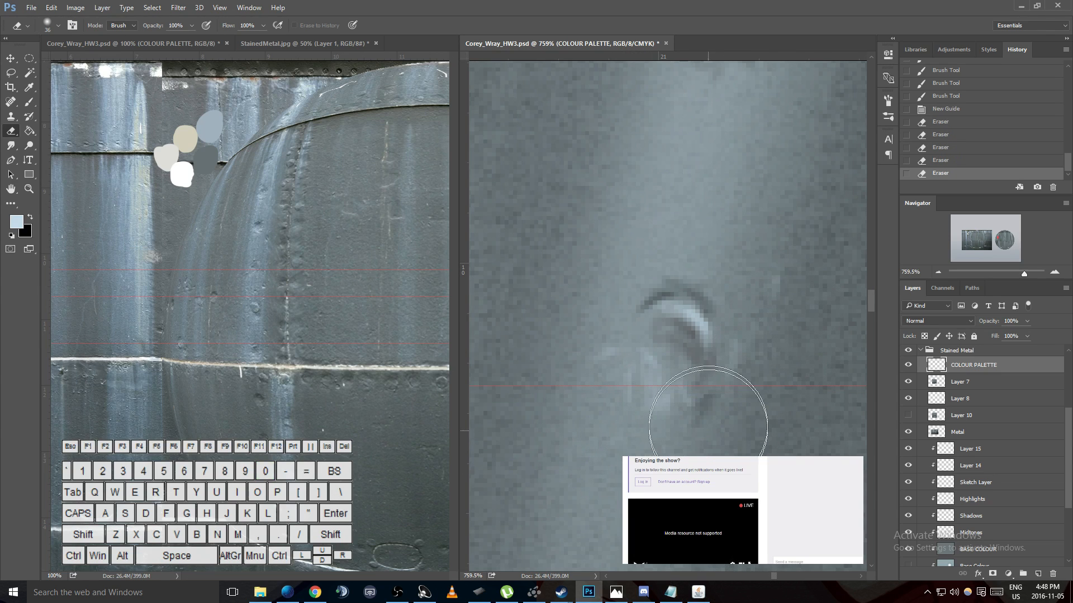
- Paint a second dark arc in black at the lower left of the crescent mark, just above the new guide
key("h")
mouse_move(718, 412)
left_mouse_down()
mouse_move(682, 235)
mouse_move(691, 366)
left_mouse_up()
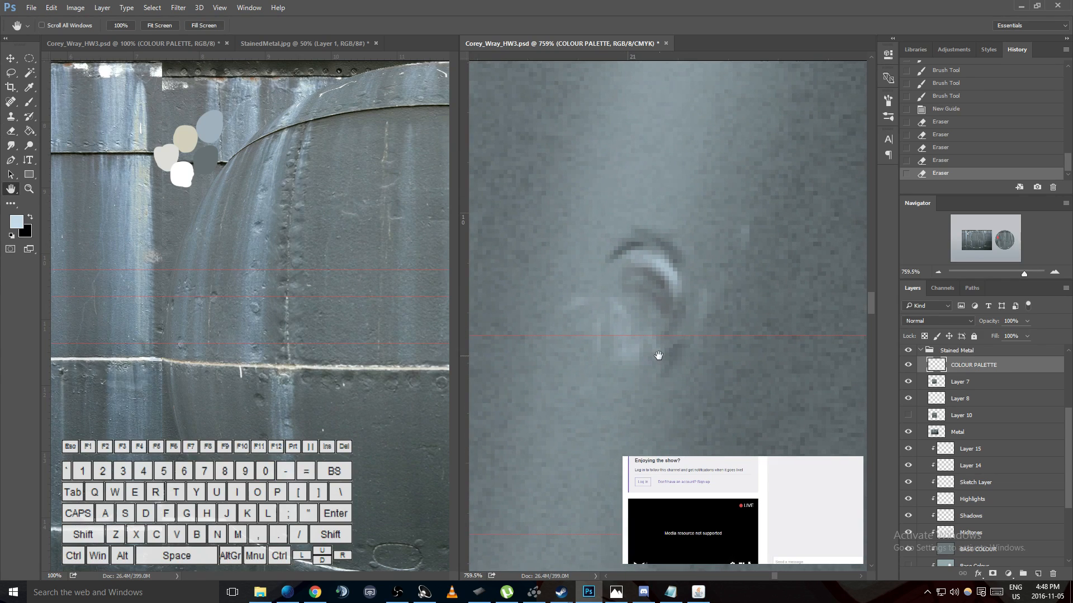
key("b")
left_click_drag(596, 298, 624, 349)
key("ctrl+z")
key("x")
left_click_drag(599, 292, 635, 343)
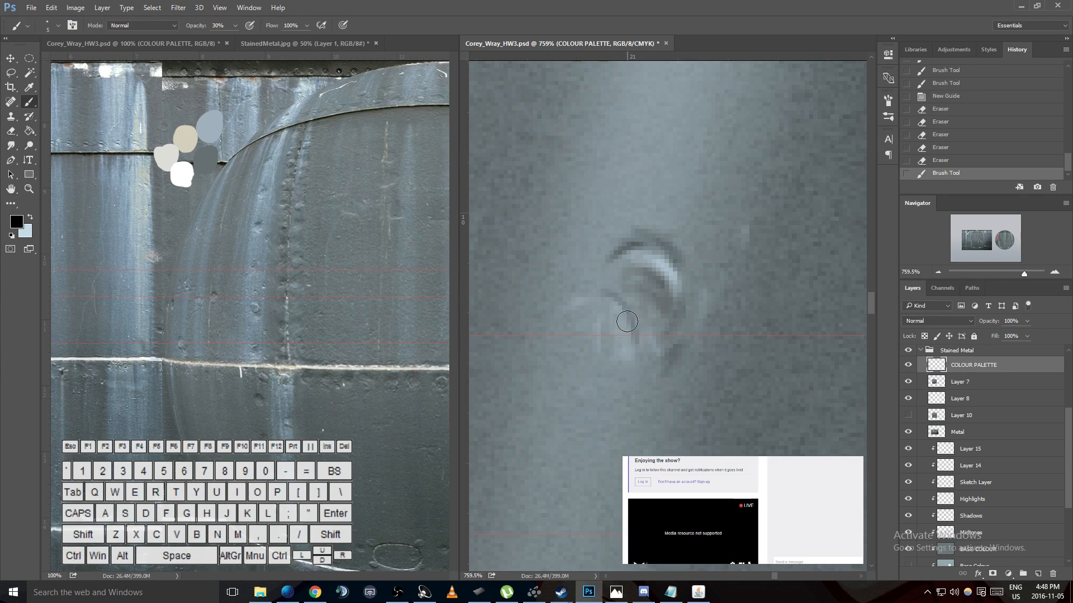
left_click_drag(596, 288, 634, 327)
- Deepen the dark arc over the crescent mark and shade the mark's interior with black
left_click_drag(625, 242, 643, 240)
left_click_drag(640, 239, 654, 242)
mouse_move(640, 237)
left_mouse_down()
mouse_move(669, 257)
mouse_move(640, 237)
left_mouse_up()
mouse_move(640, 235)
left_mouse_down()
mouse_move(668, 247)
mouse_move(652, 285)
mouse_move(668, 287)
left_mouse_up()
key("x")
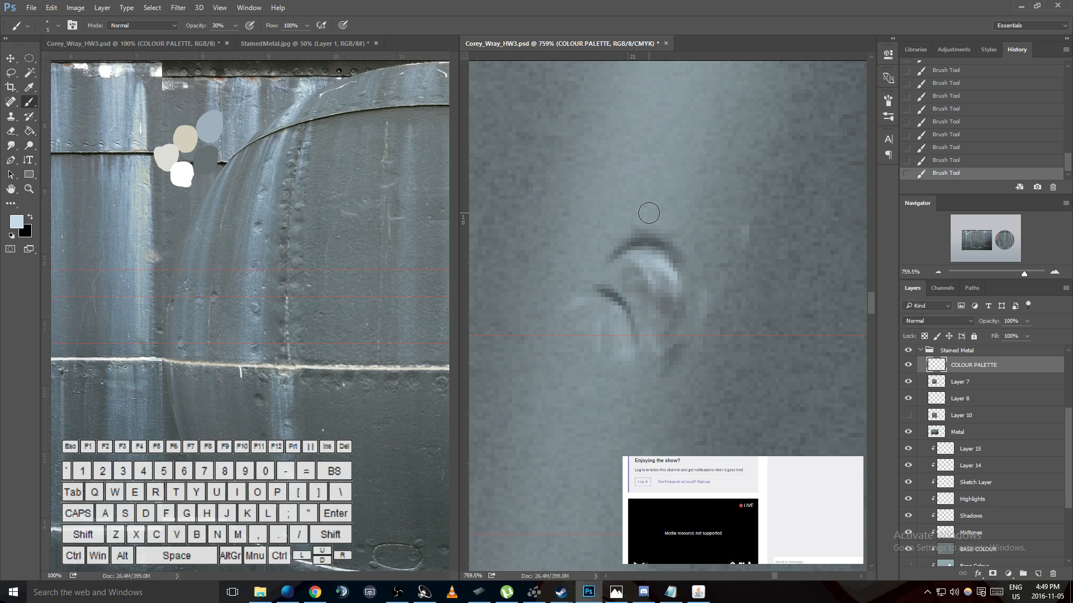
- Review the whole painted sphere against the reference photo by zooming out in both document views
key("ctrl+minus")
key("ctrl+minus")
key("ctrl+minus")
key("ctrl+minus")
key("ctrl+minus")
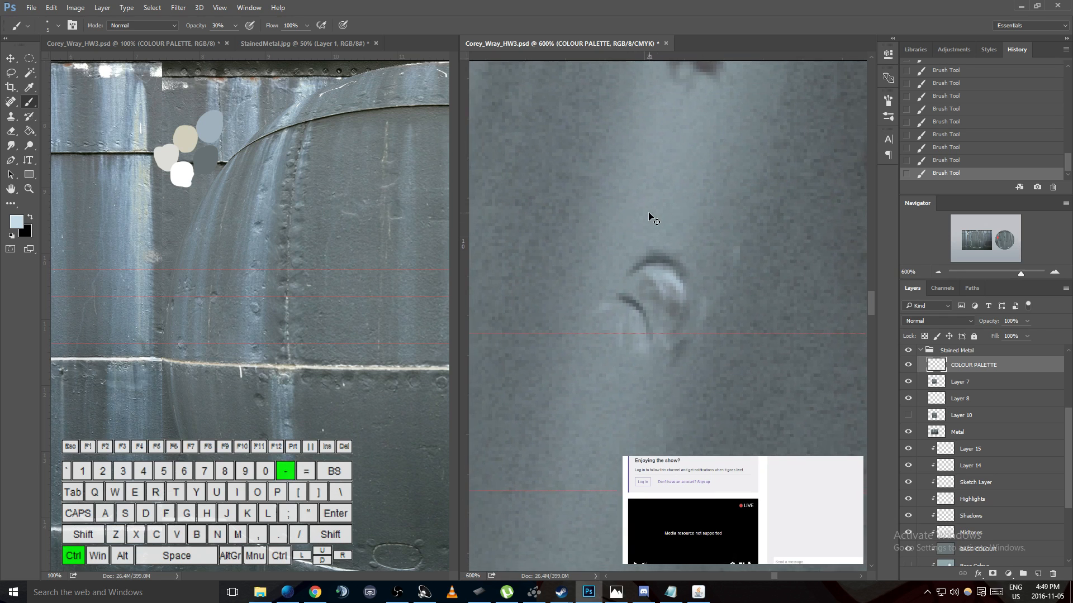
key("ctrl+minus")
key("ctrl+minus")
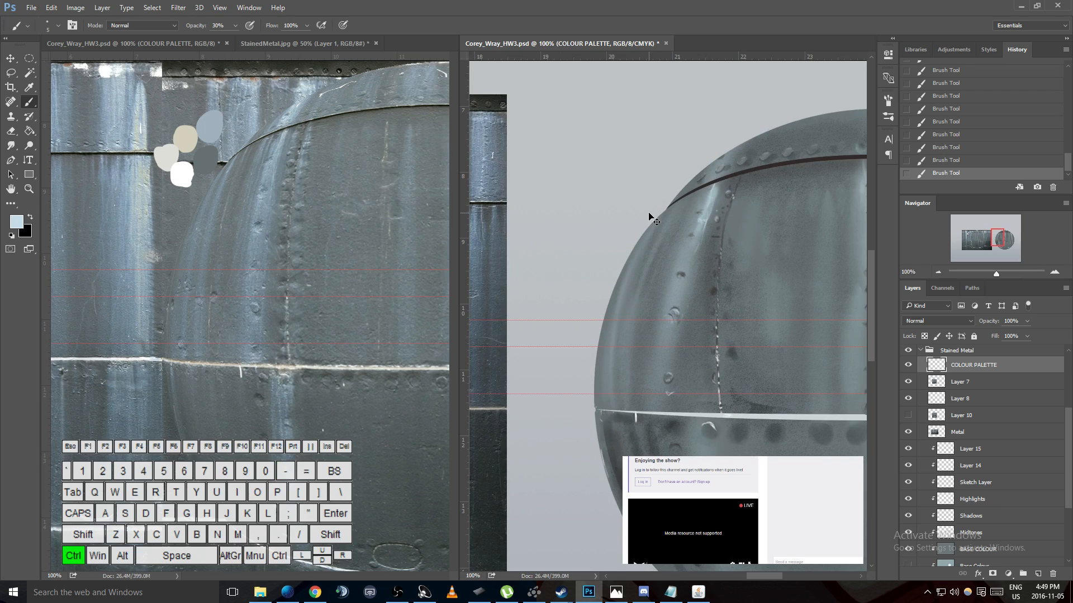
left_click_drag(762, 574, 773, 579)
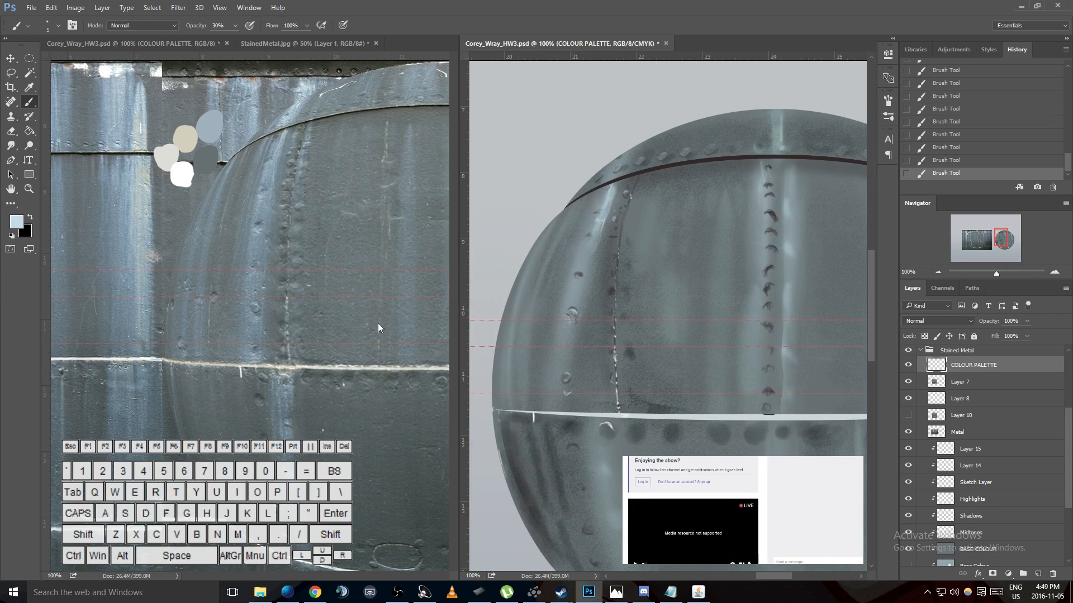
left_click(388, 316)
key("ctrl+0")
key("ctrl+minus")
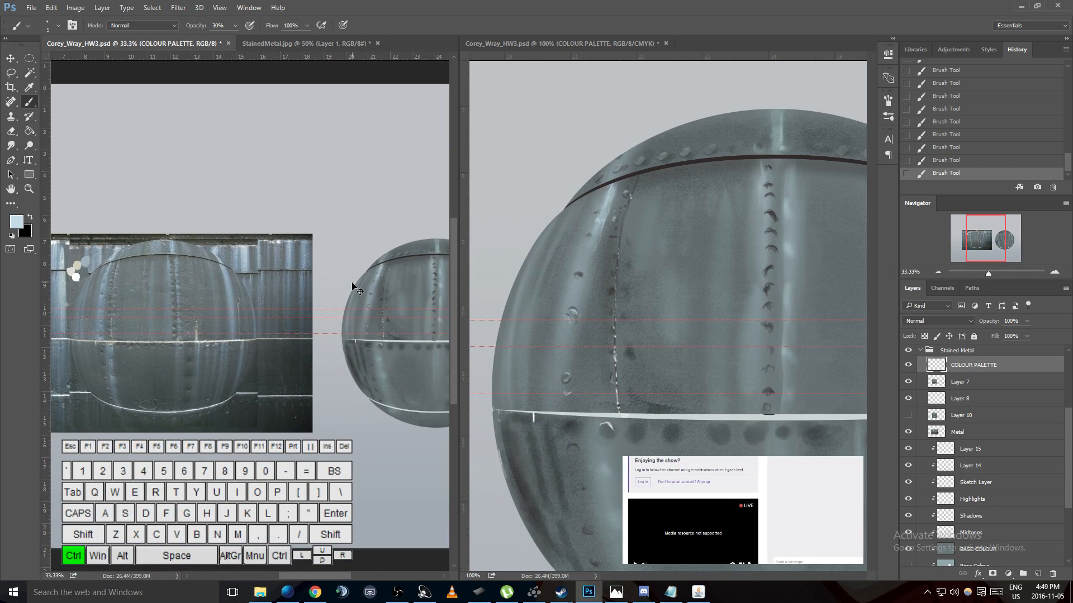
- Hide Layer 7 and show it again to compare the reference photo with and without it
left_click(919, 384)
left_click(908, 382)
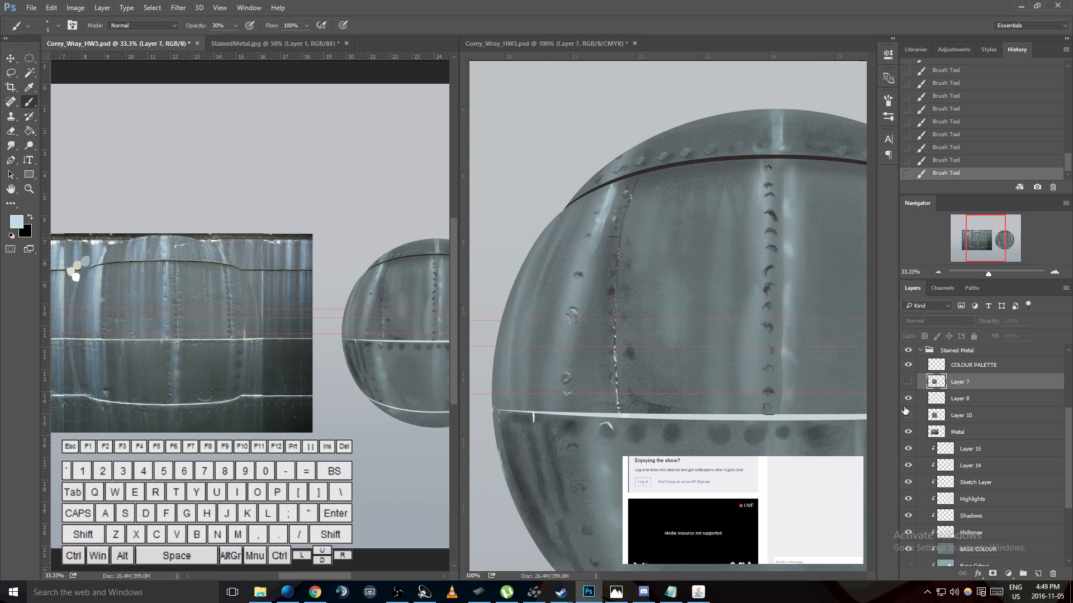
left_click(908, 382)
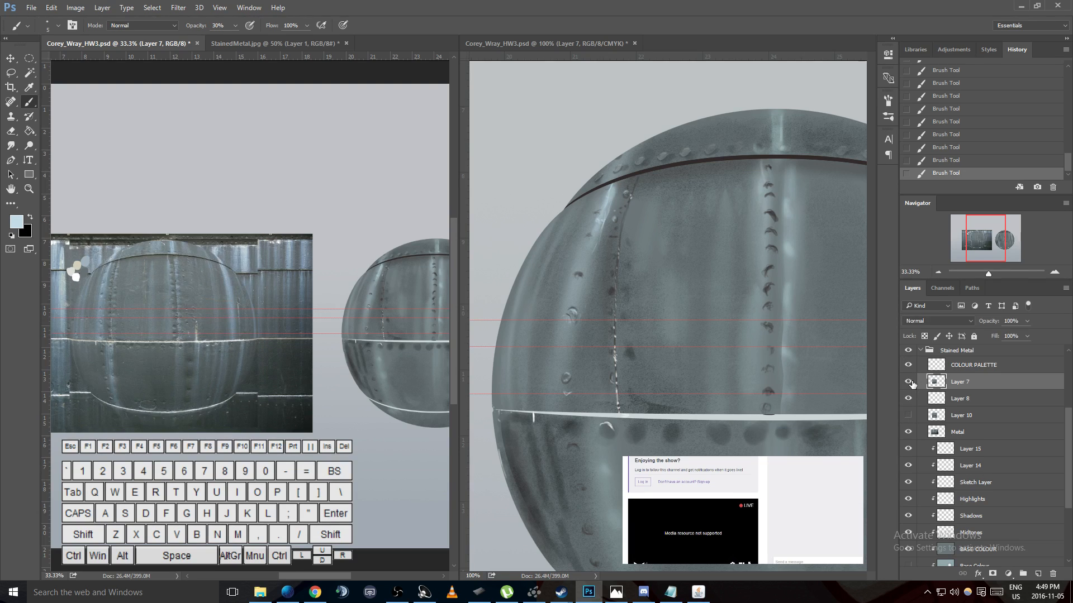
key("ctrl+equal")
key("ctrl+equal")
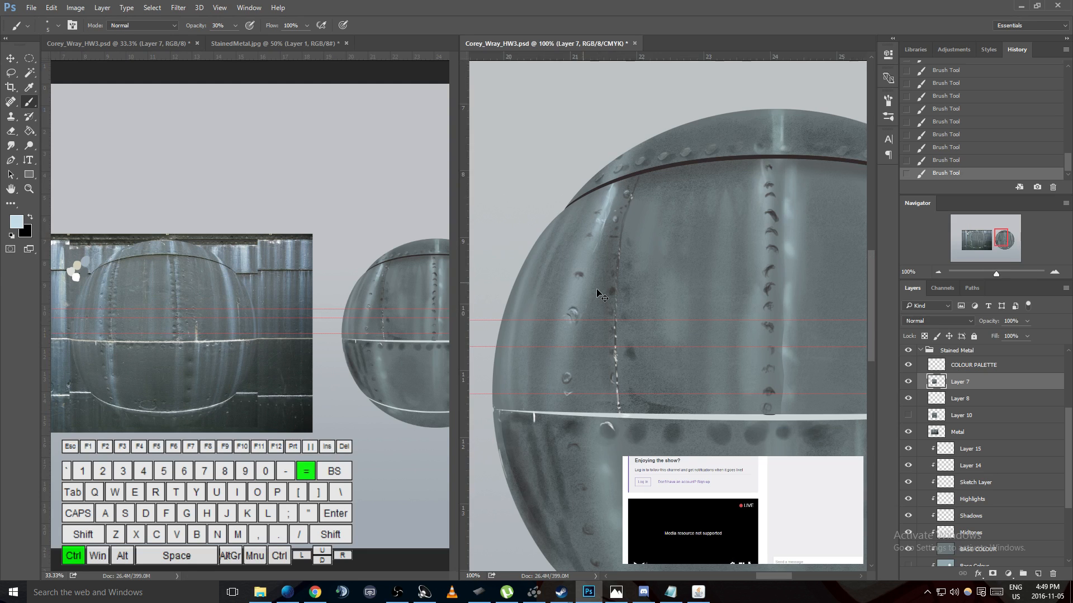
key("h")
left_click_drag(548, 282, 630, 335)
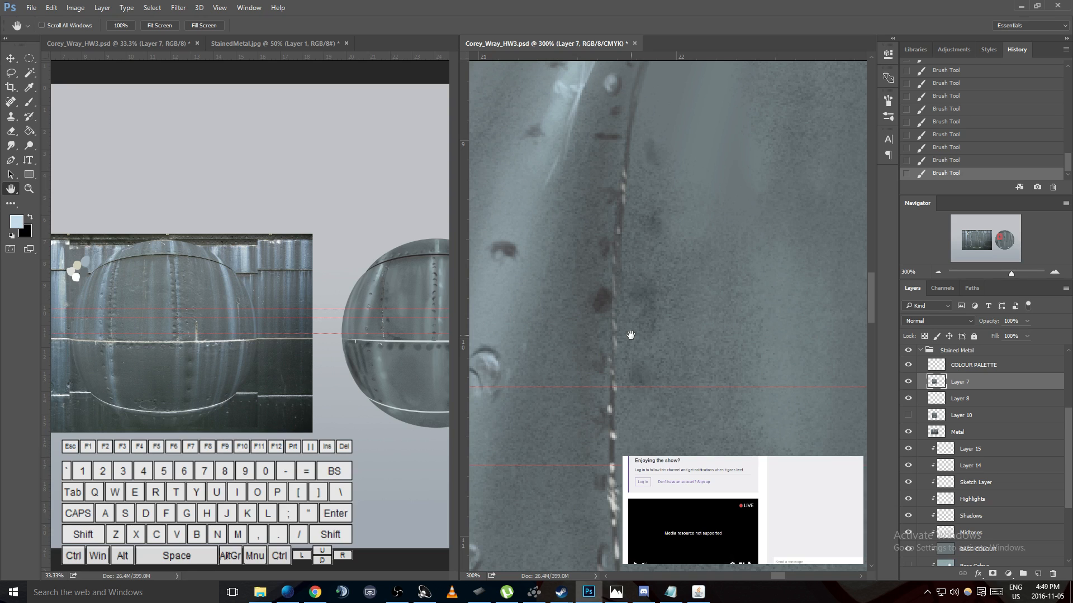
left_click_drag(643, 302, 614, 388)
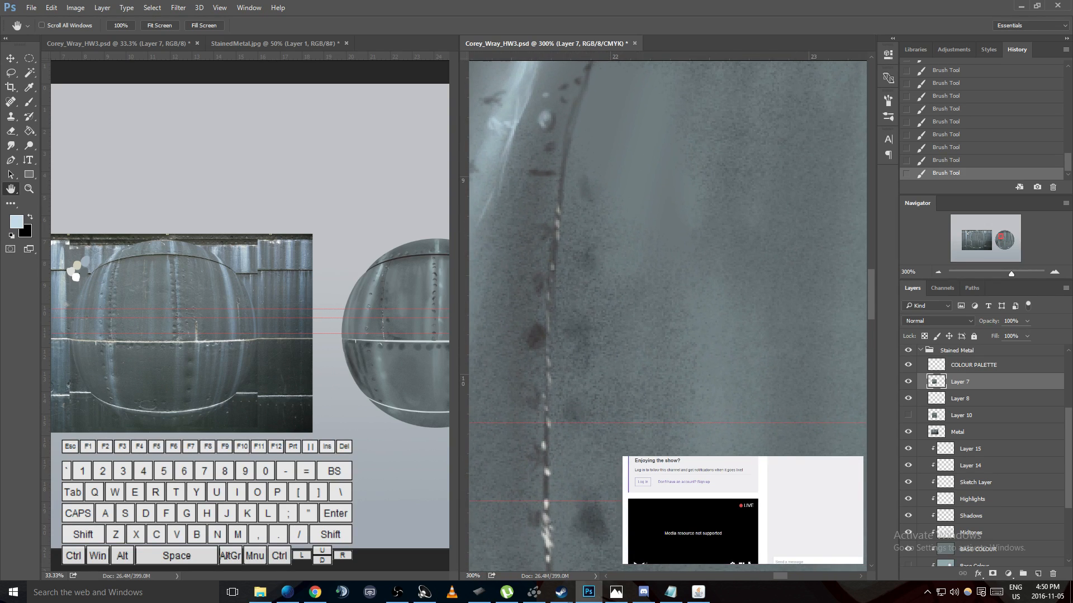
- Switch to Wacom Tablet Properties and enable touch input for the Intuos Pro S
left_click(478, 593)
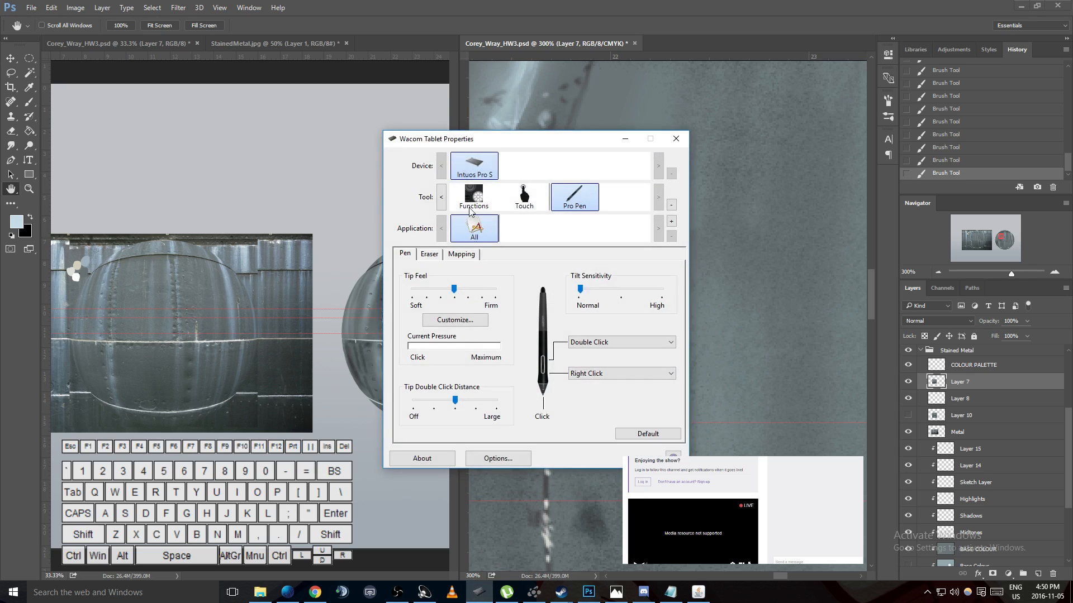
left_click(530, 198)
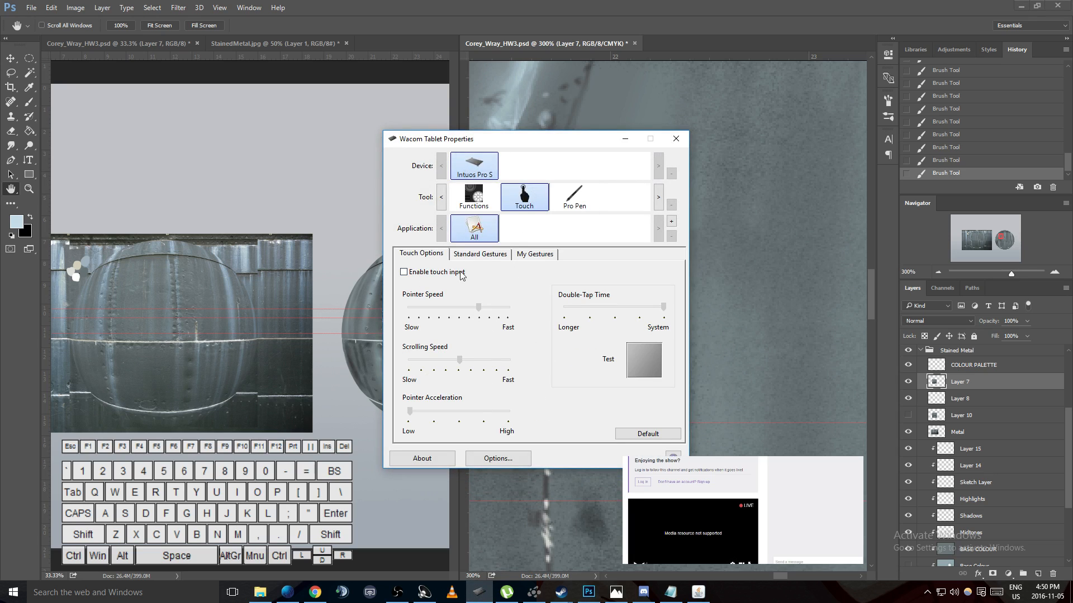
left_click(484, 255)
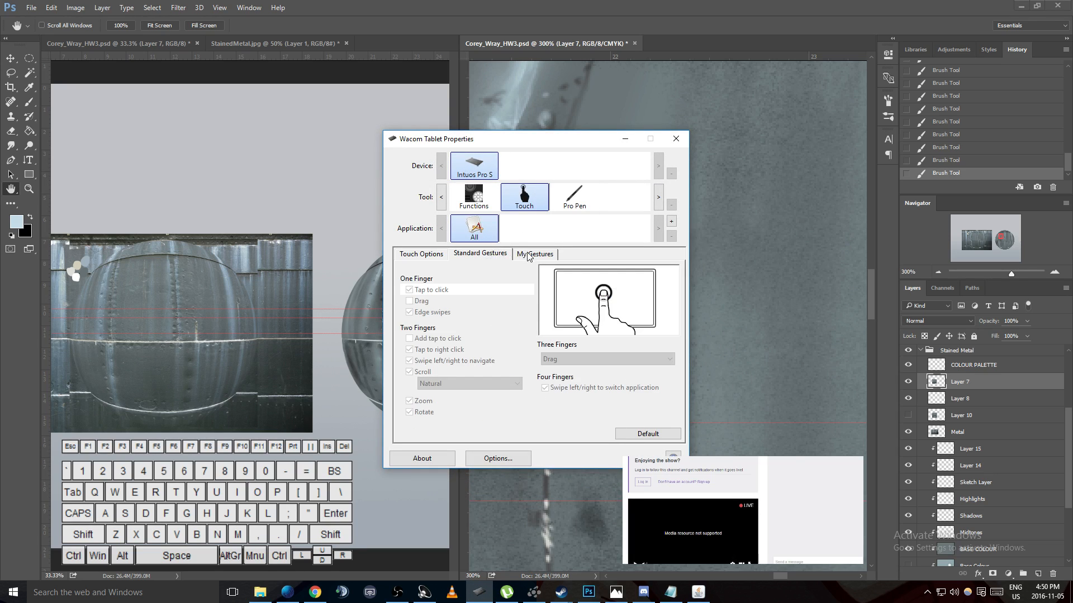
left_click(530, 255)
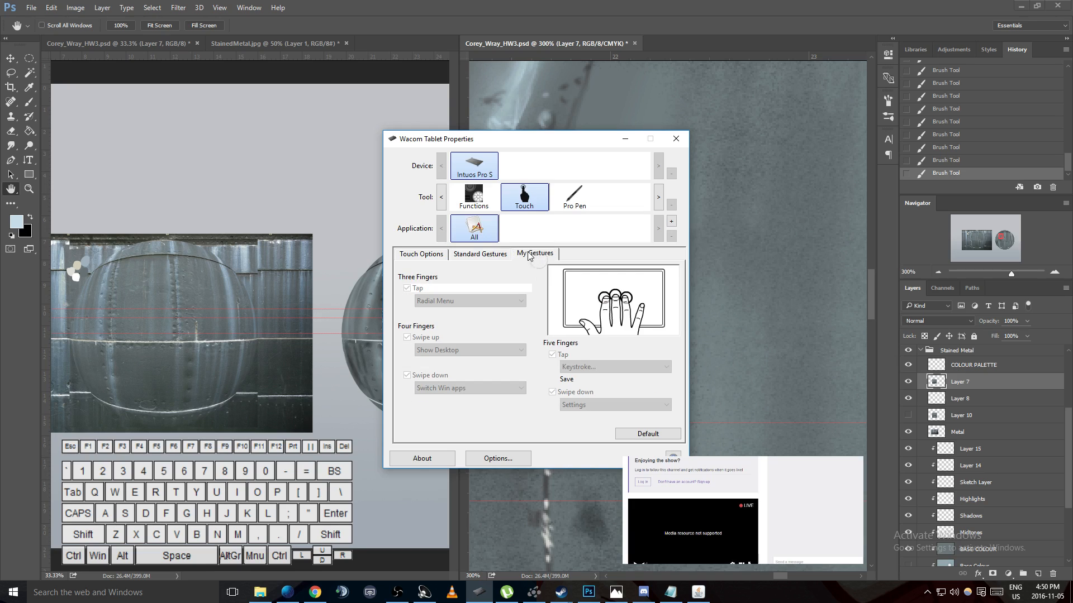
left_click(420, 254)
left_click(403, 272)
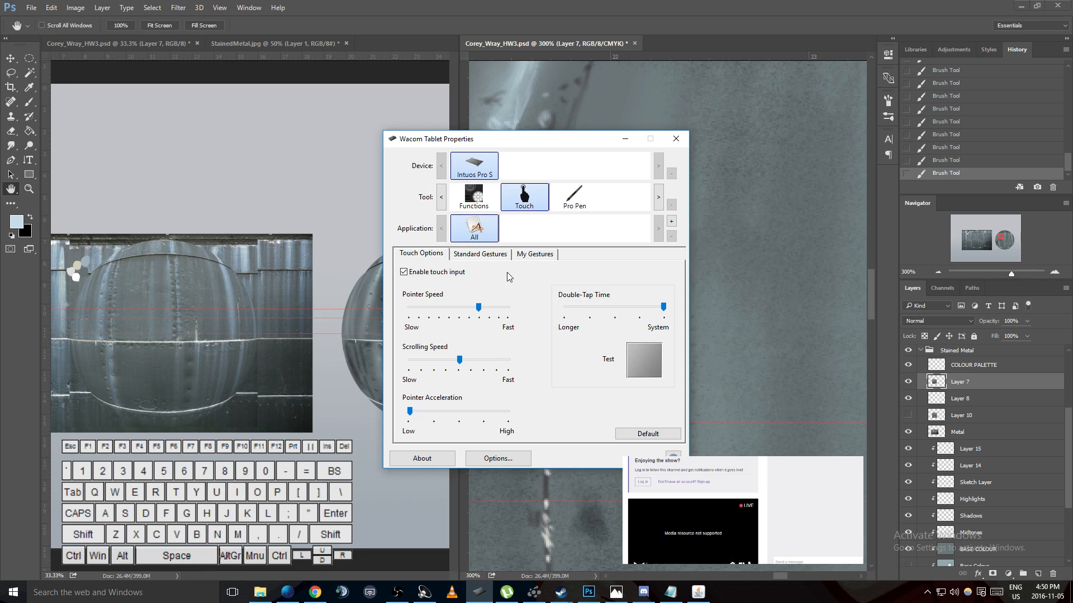
- Disable the one-finger tap to click and edge swipes gestures and the two-finger tap to right click gesture
left_click(479, 257)
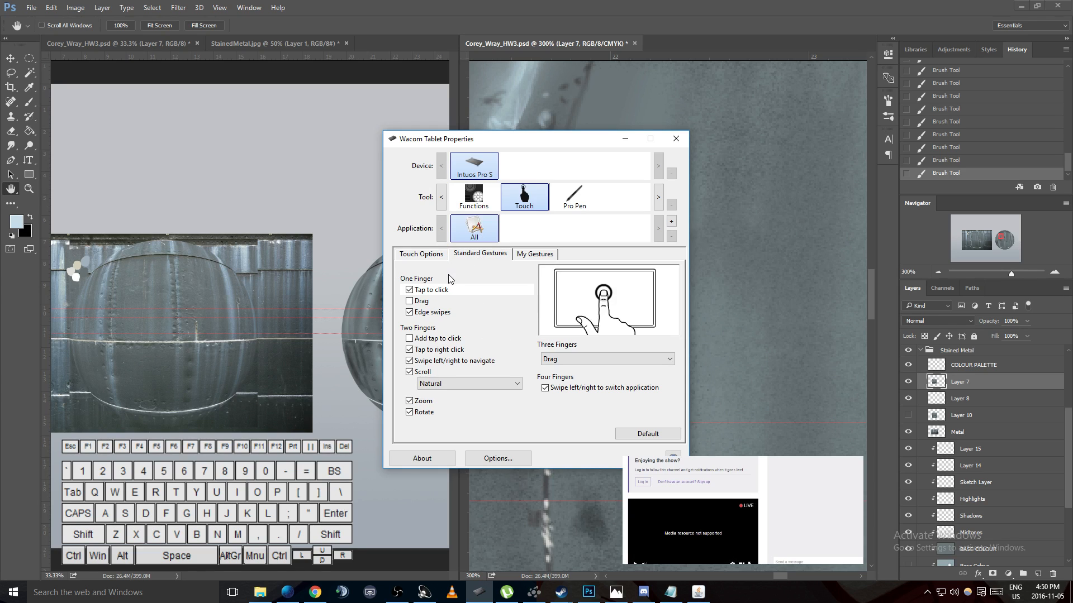
left_click(410, 291)
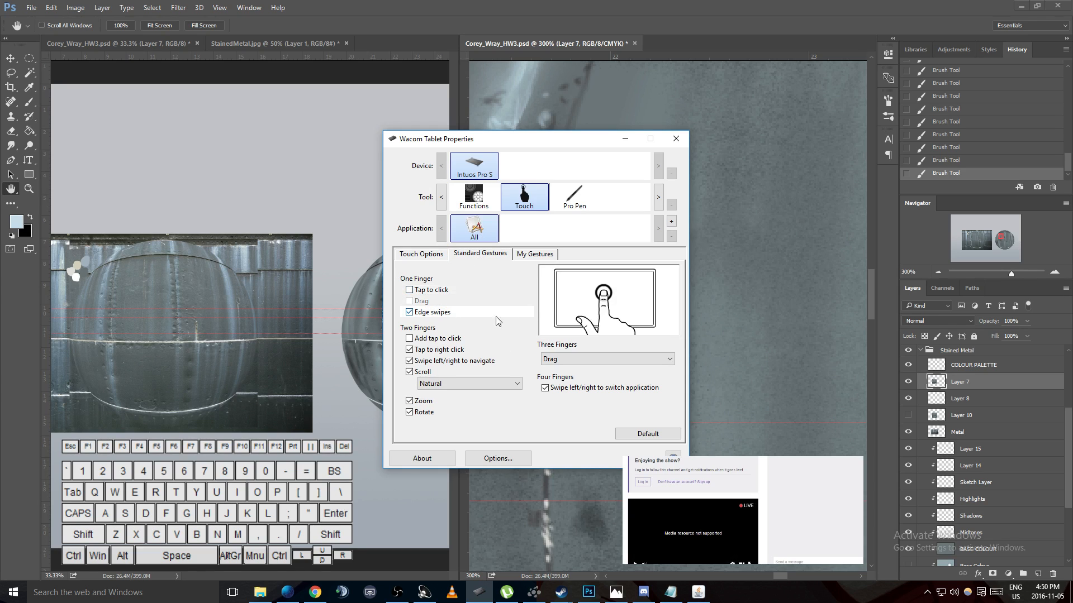
left_click(409, 313)
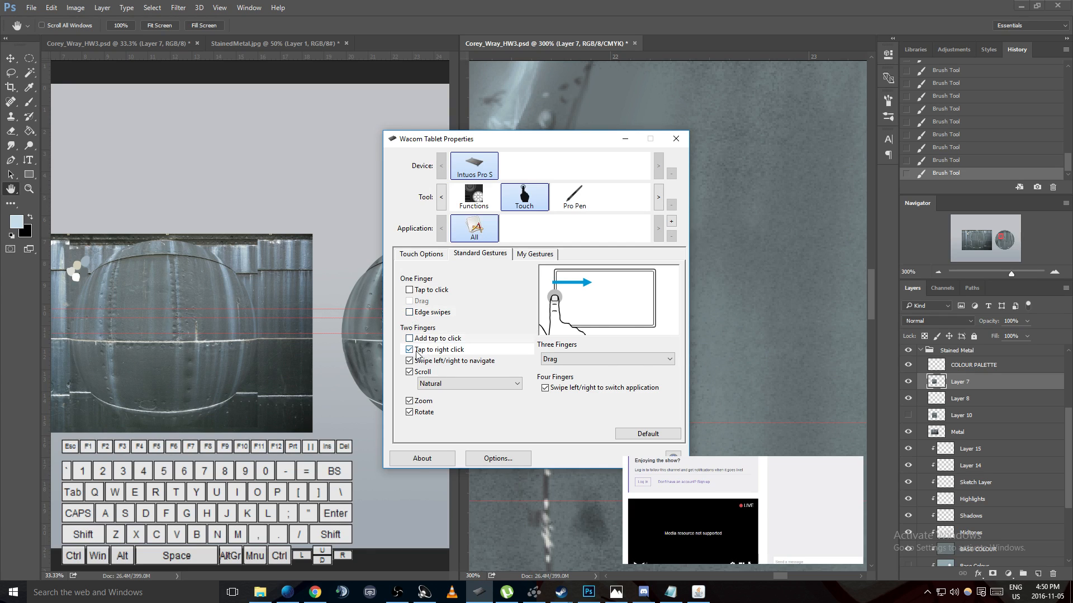
left_click(410, 350)
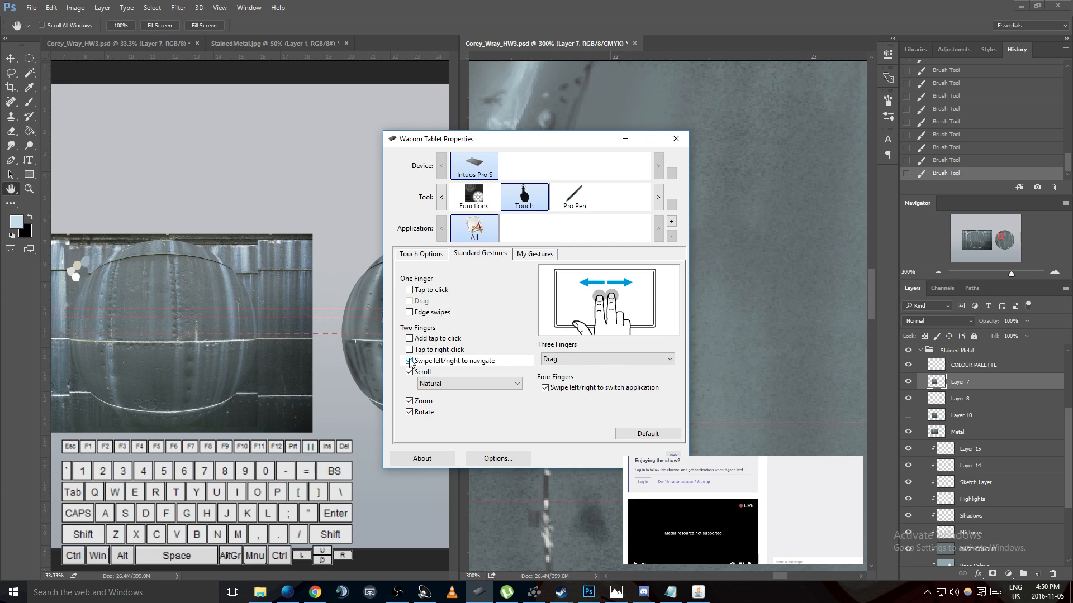
- Move the tablet properties window aside and test touch panning sideways on the sphere canvas in Photoshop
left_click_drag(591, 151, 412, 134)
left_click(611, 165)
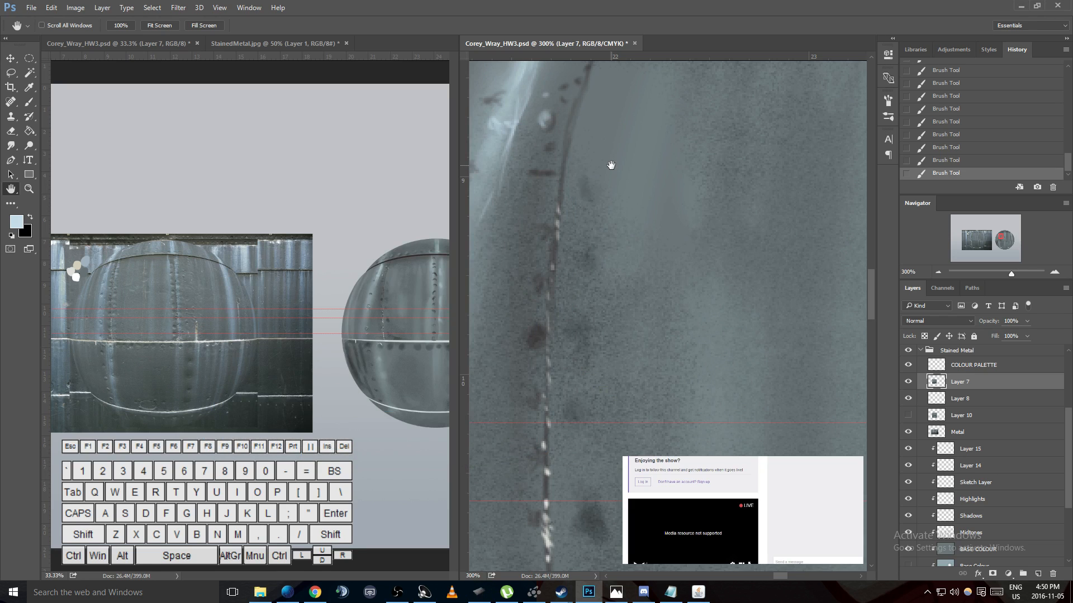
scroll(611, 165, "left", 8)
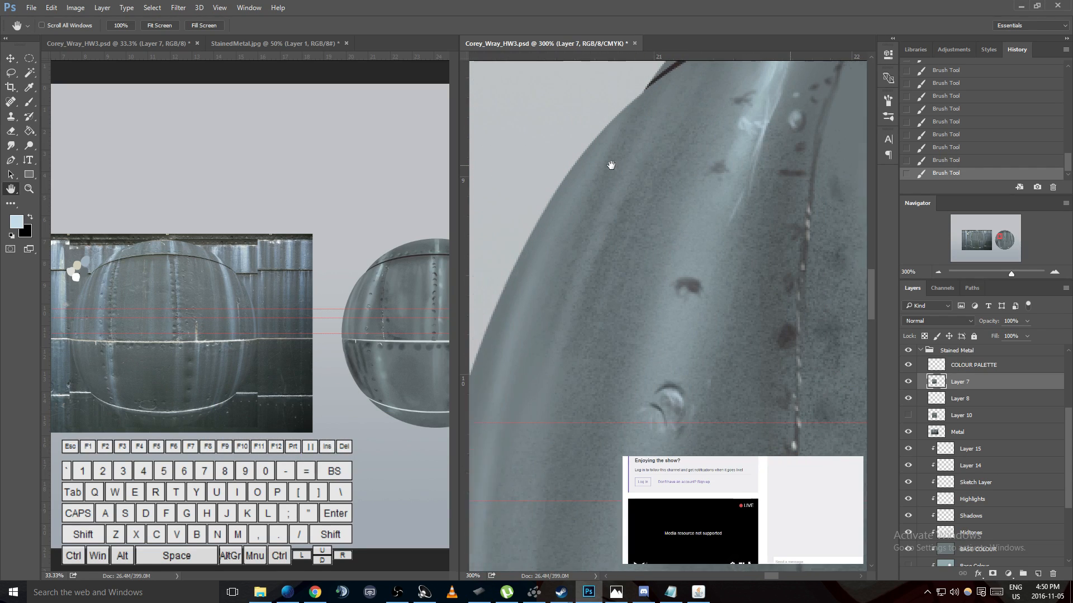
scroll(611, 165, "right", 6)
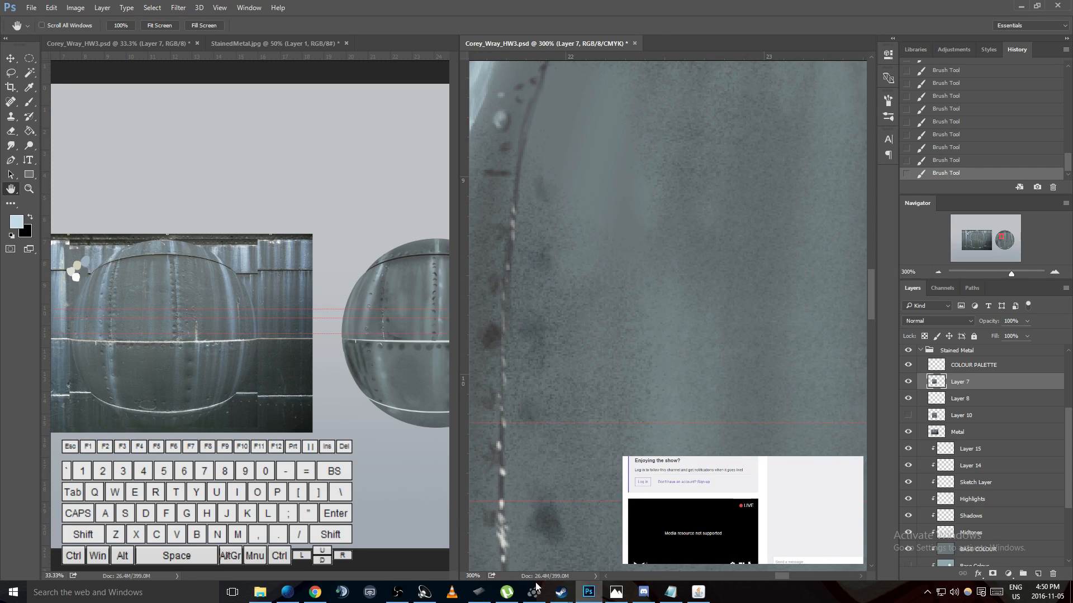
- Disable the two-finger swipe left/right to navigate gesture in the tablet properties and test scrolling on the sphere canvas
left_click(479, 592)
left_click(230, 344)
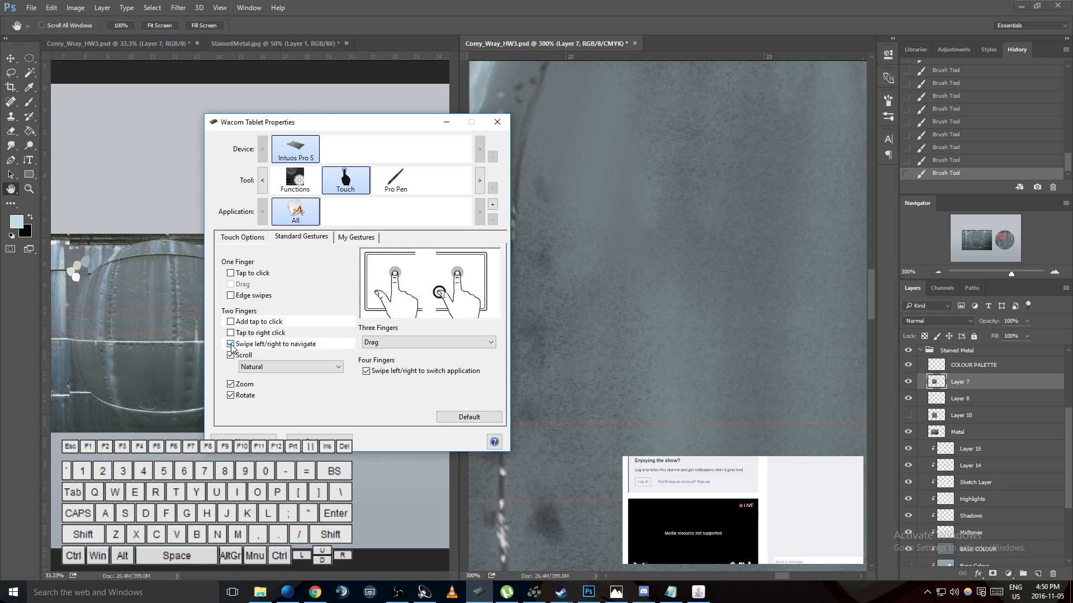
left_click(269, 367)
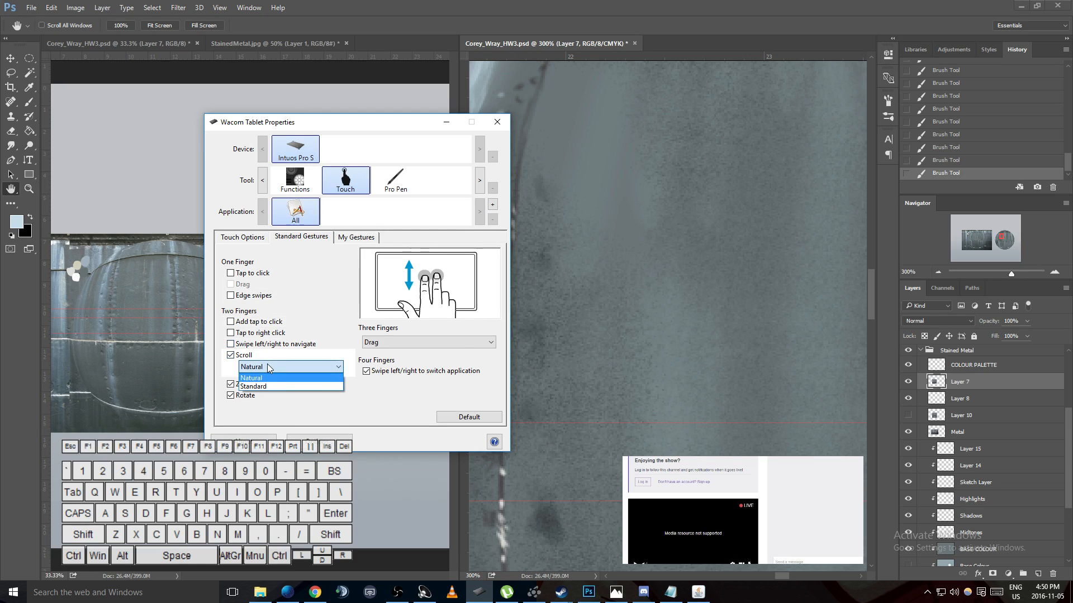
left_click(268, 367)
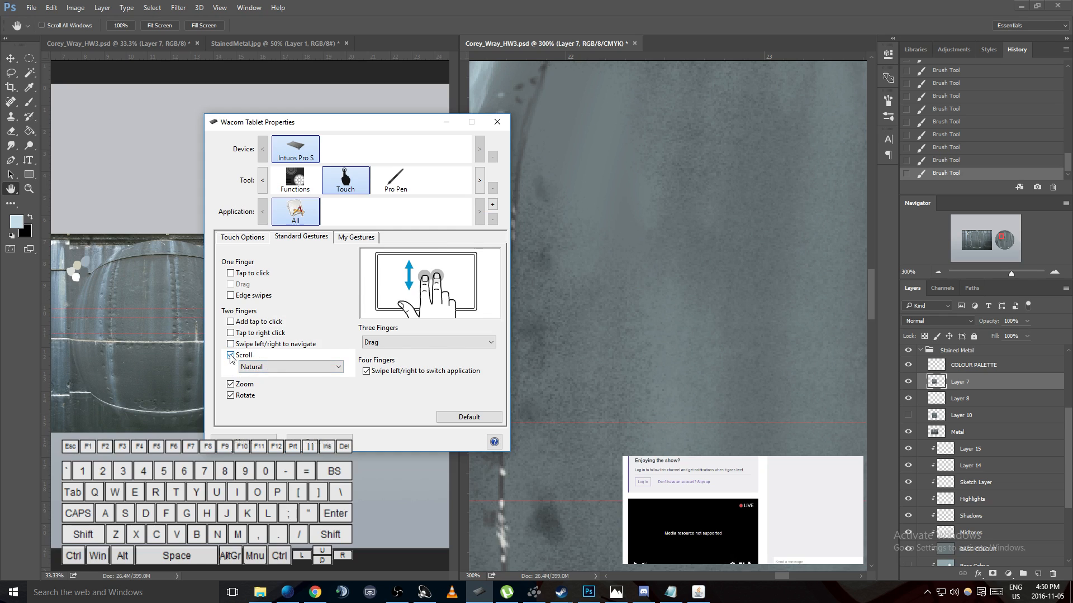
left_click(663, 307)
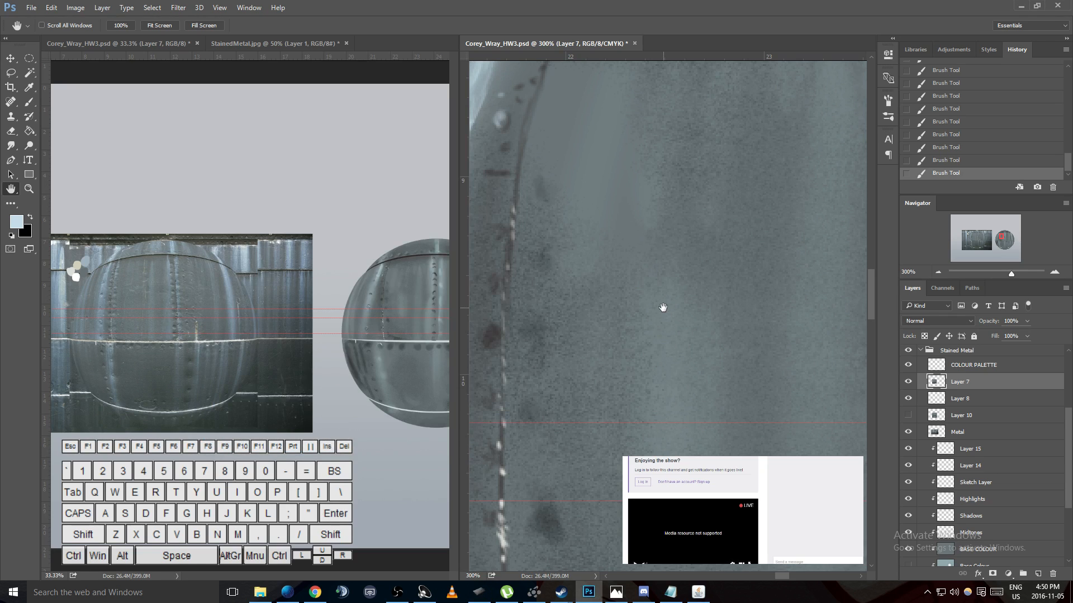
scroll(663, 308, "down", 5)
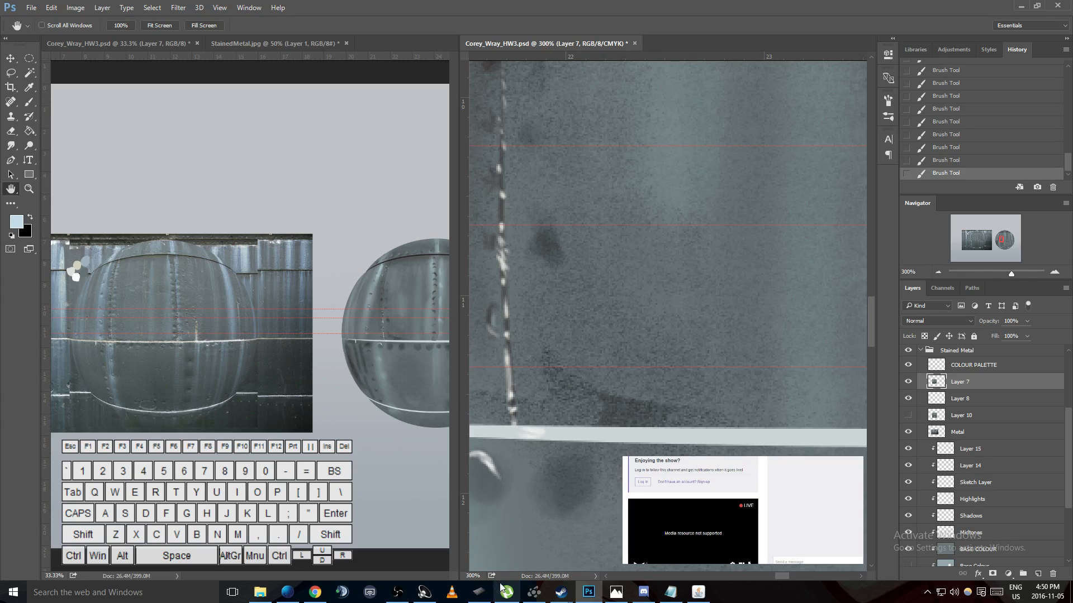
- Set the two-finger scroll direction to Standard and test scrolling up and down on the sphere canvas
left_click(479, 592)
left_click(290, 366)
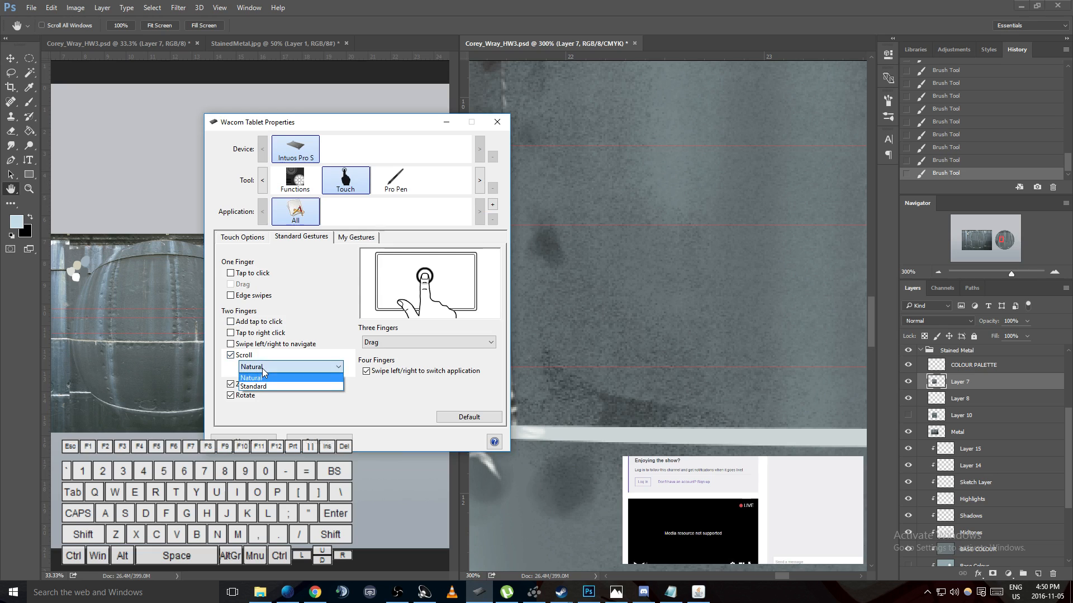
left_click(269, 376)
left_click(656, 265)
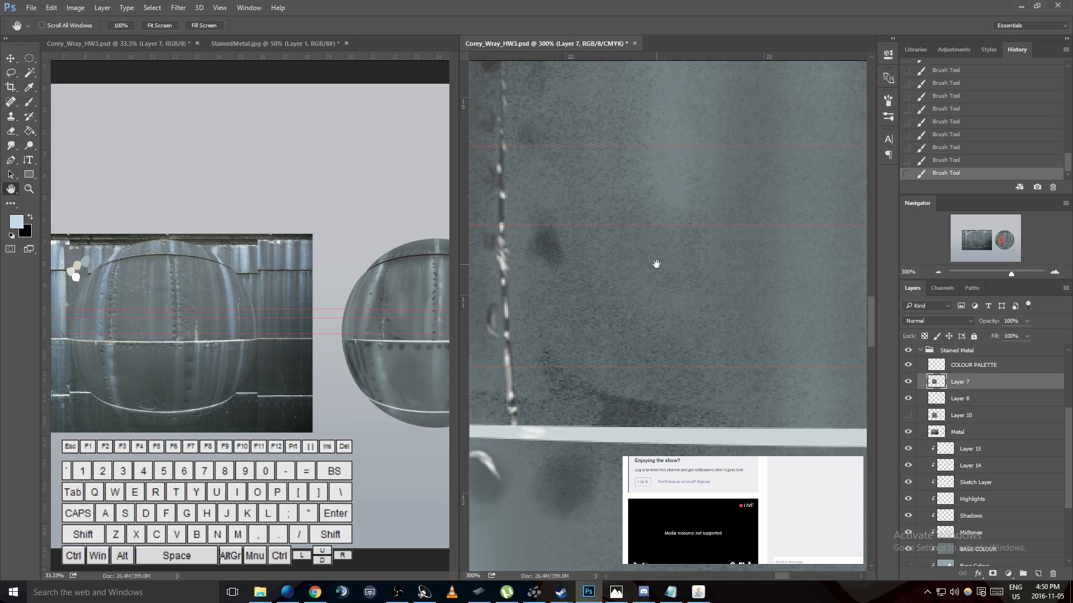
scroll(656, 264, "down", 2)
scroll(656, 265, "up", 6)
scroll(657, 264, "down", 2)
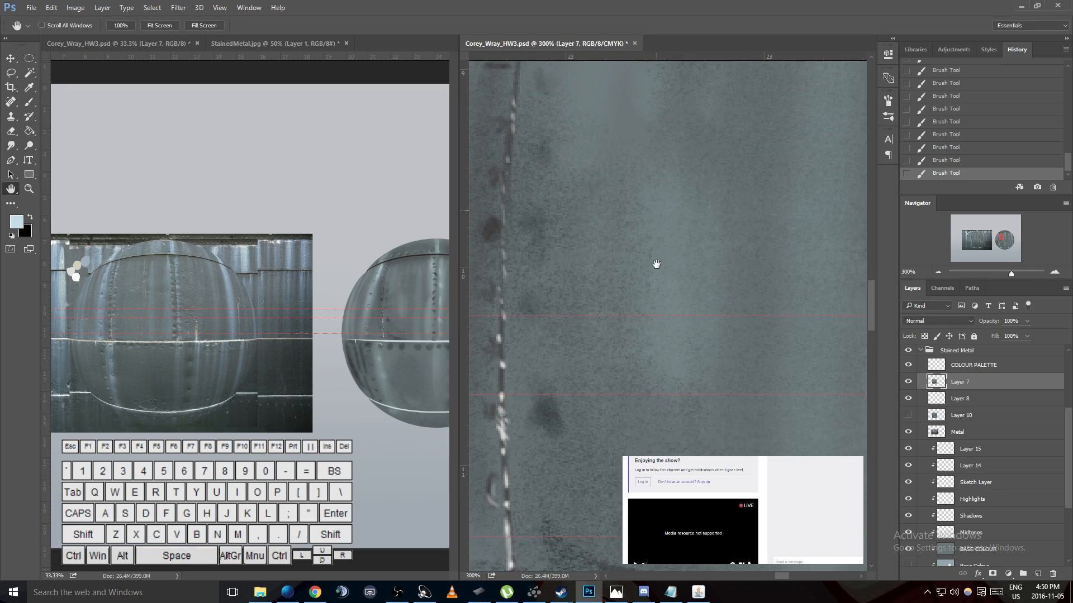
- Disable the two-finger scroll gesture, keep three fingers set to Drag, and test dragging the sphere canvas
left_click(479, 592)
left_click(268, 355)
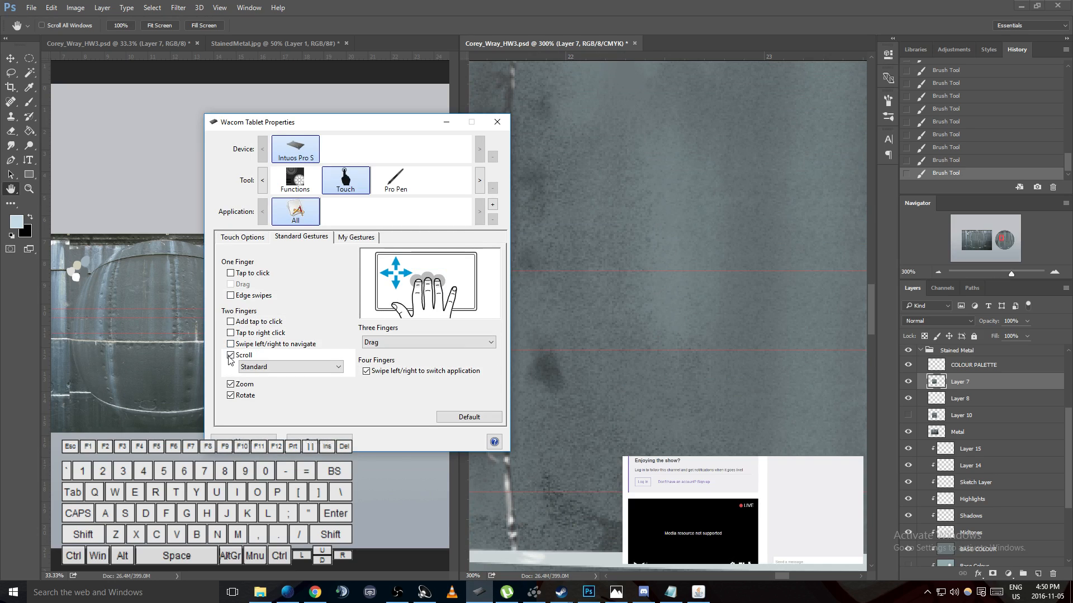
left_click(434, 343)
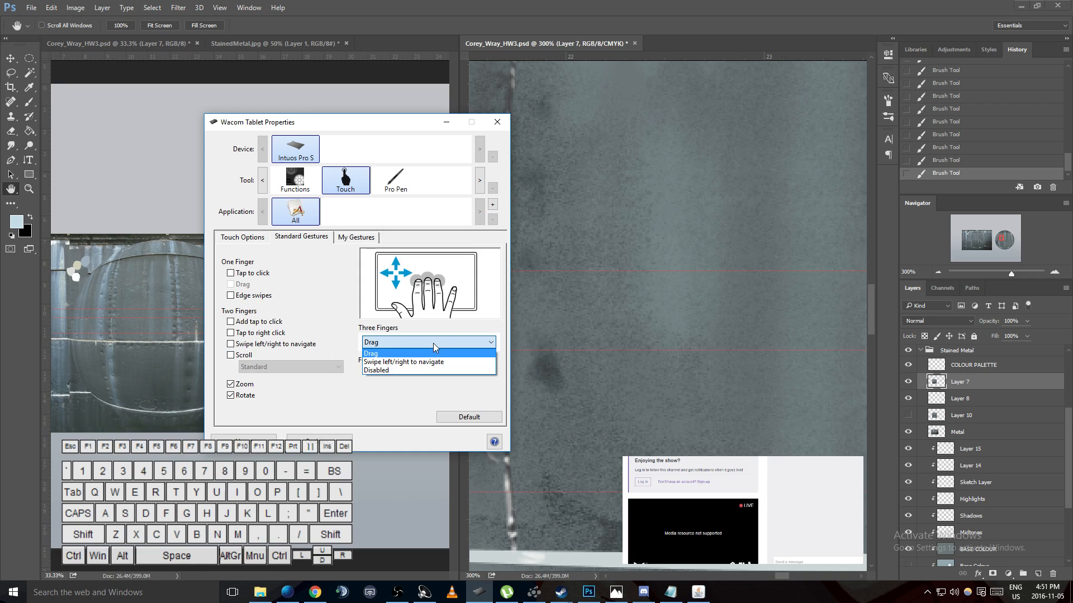
left_click(434, 347)
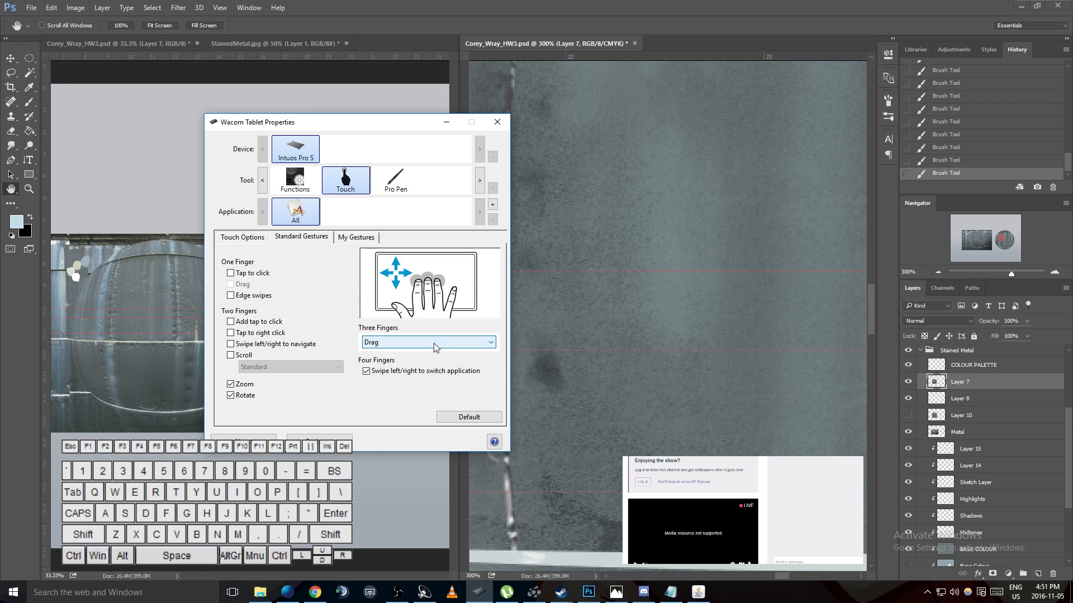
left_click(629, 340)
left_click_drag(629, 340, 675, 311)
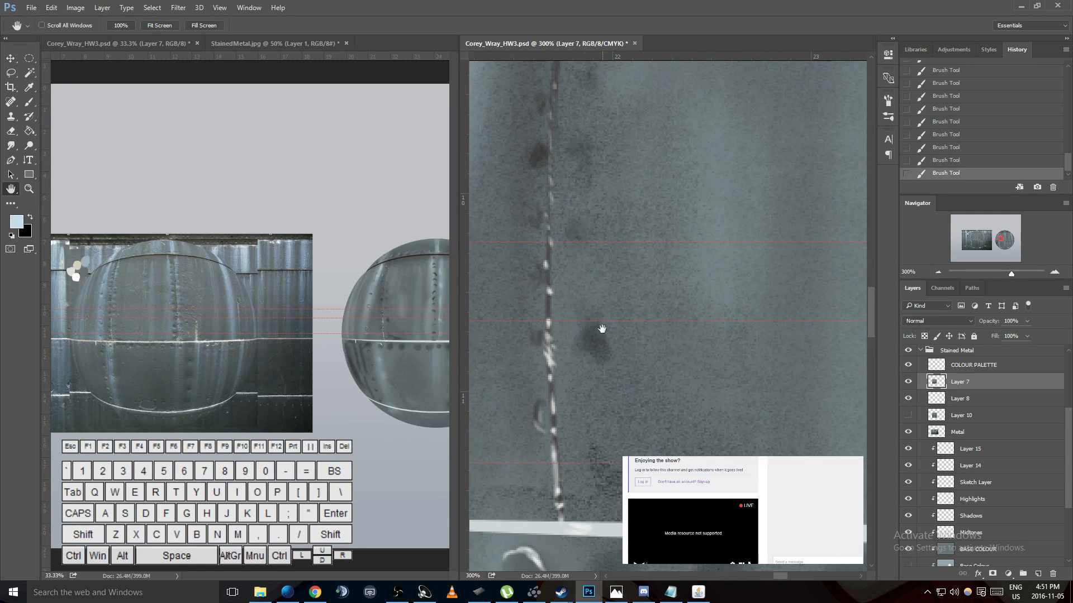
- In the tablet properties, disable the three-finger tap, four-finger swipe up and down, and five-finger tap and swipe down gestures
left_click(479, 592)
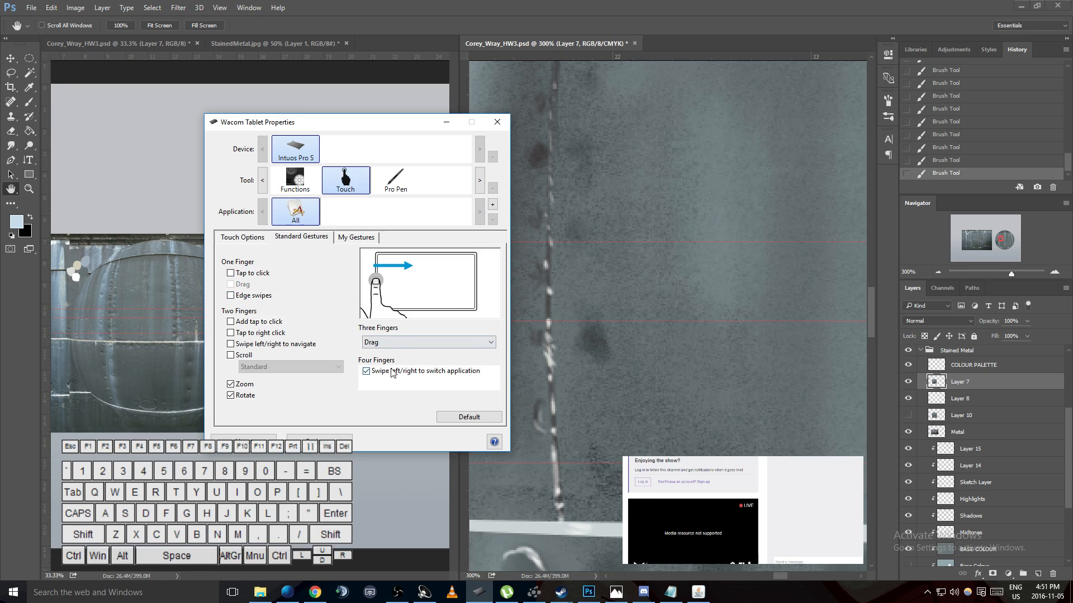
left_click(265, 239)
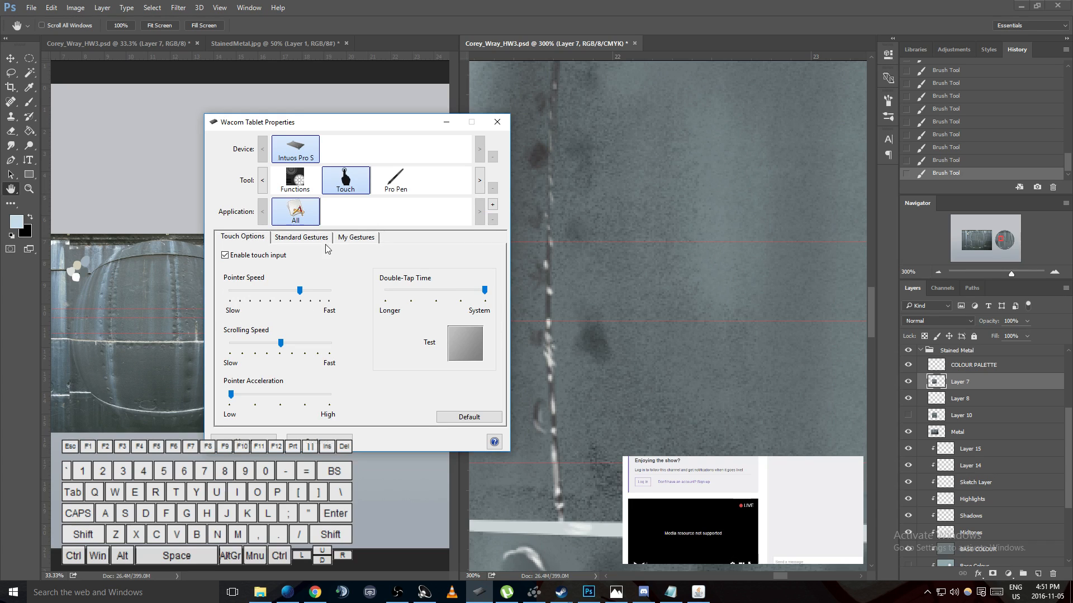
left_click(354, 237)
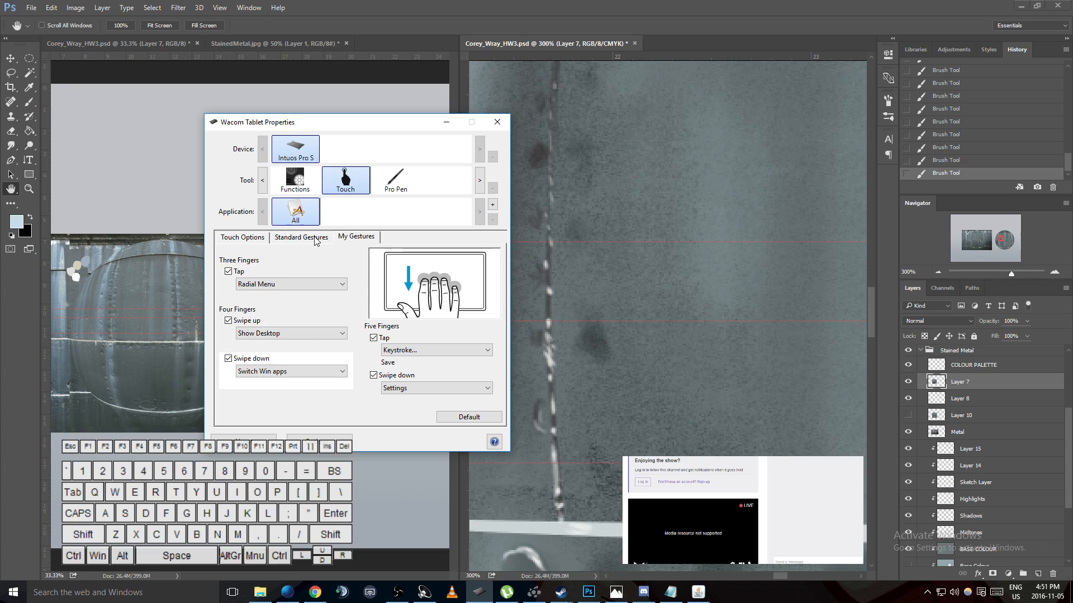
left_click(228, 272)
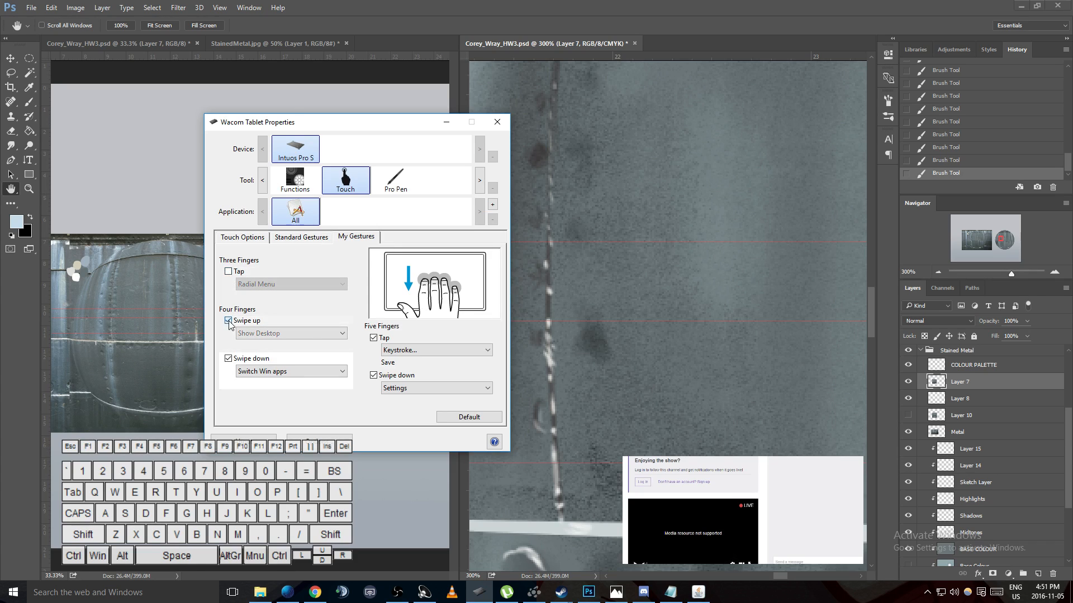
left_click(227, 320)
left_click(228, 358)
left_click(373, 375)
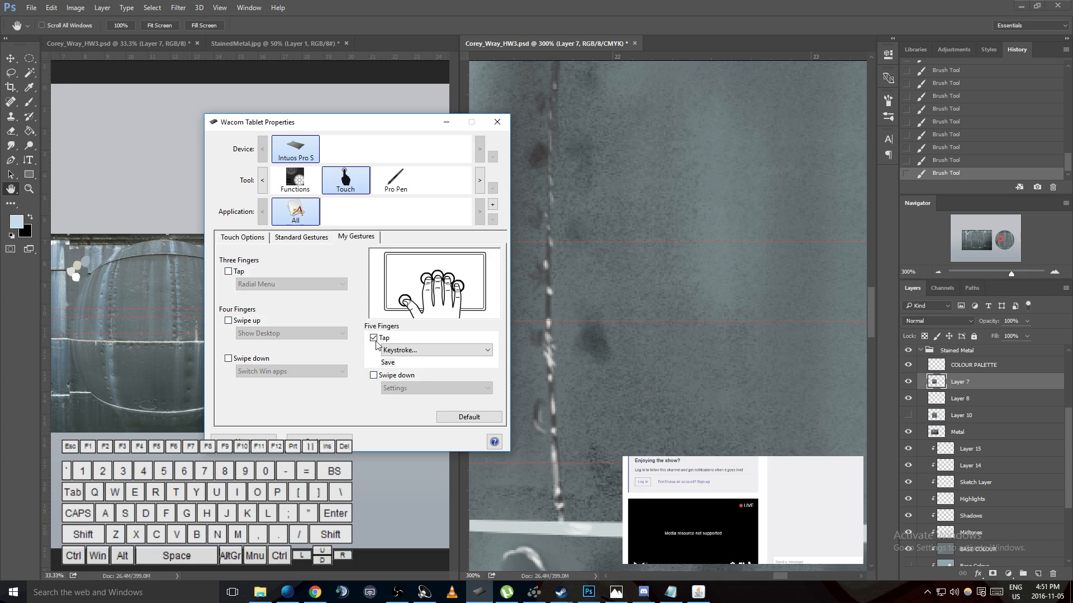
left_click(373, 338)
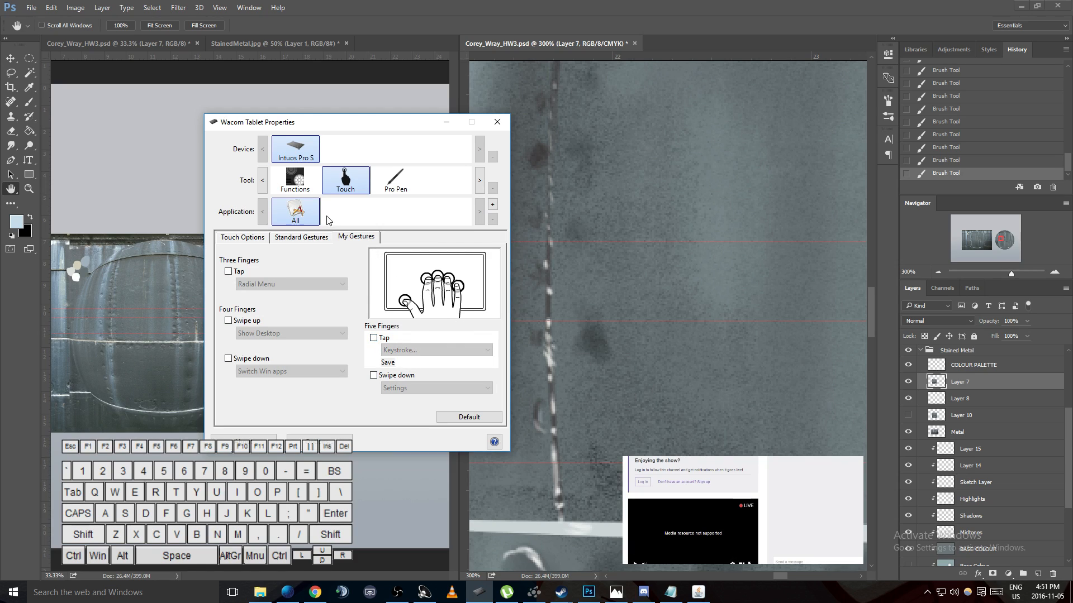
- Review the touch speed settings and the general tablet options, cancelling the options dialog without changes
left_click(249, 238)
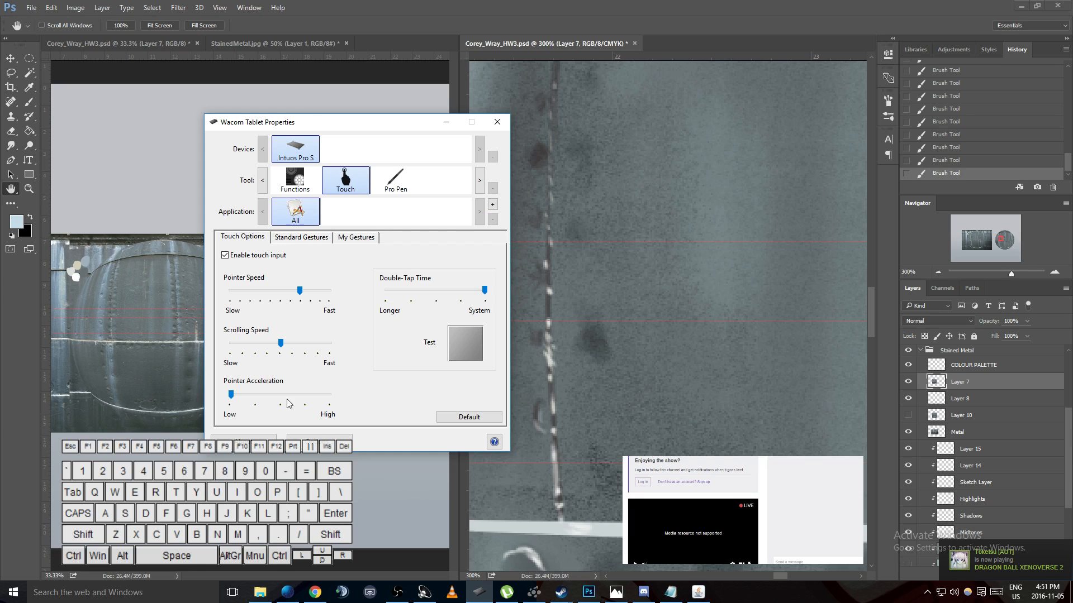
left_click(335, 439)
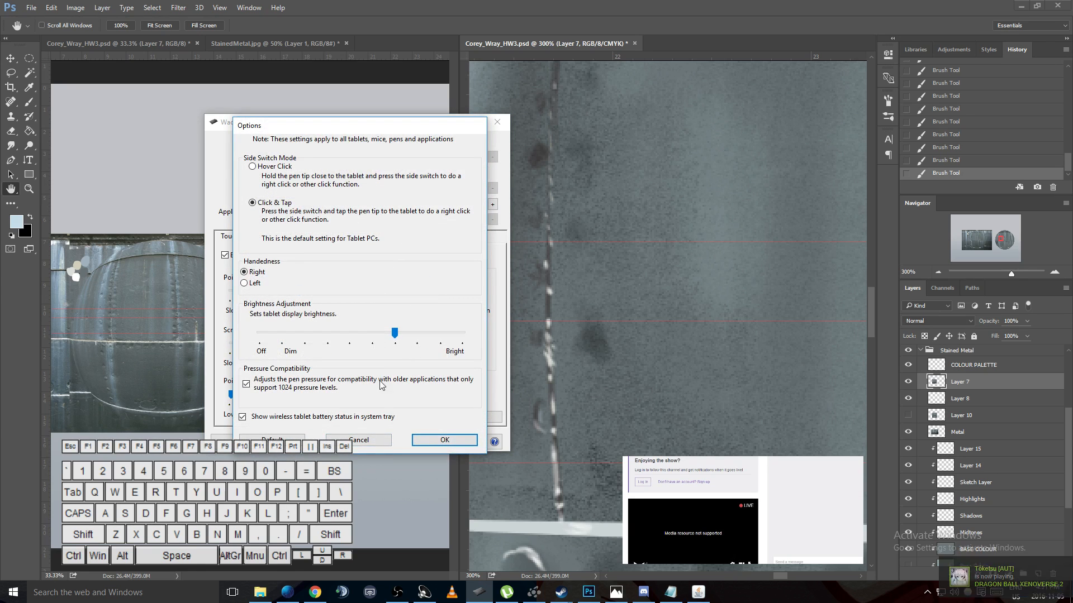
left_click(375, 441)
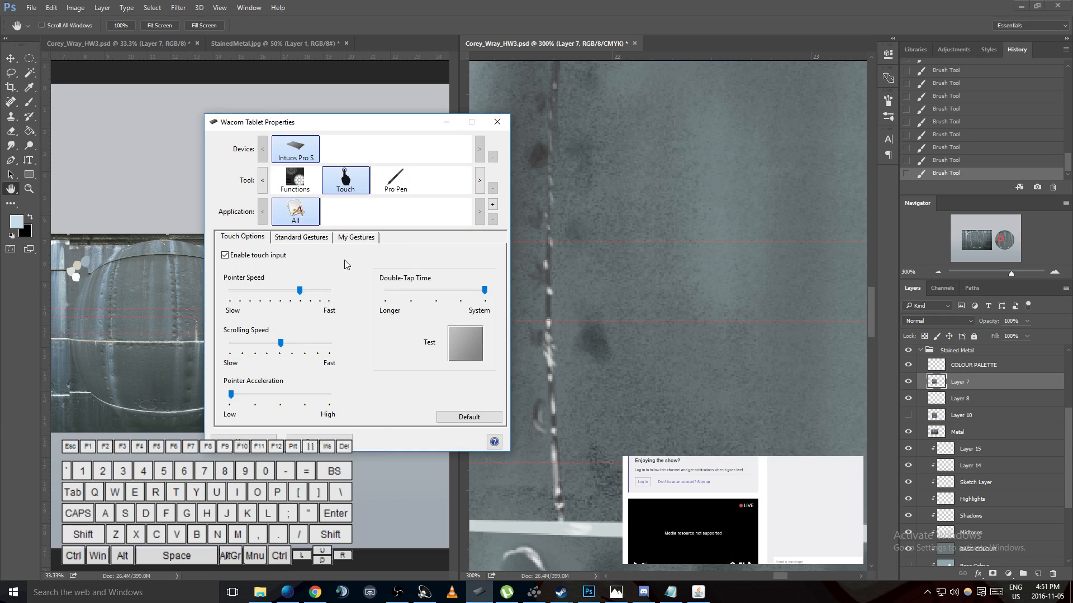
left_click(325, 239)
left_click(353, 238)
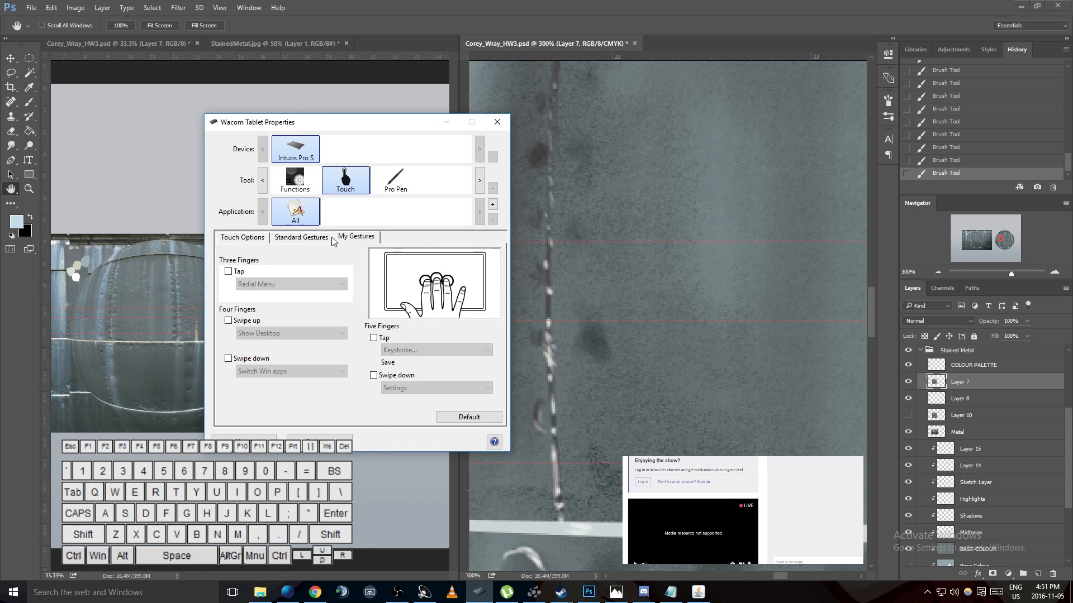
- Disable touch input for the tablet, check the gesture settings, and enable touch input again
left_click(253, 239)
left_click(225, 256)
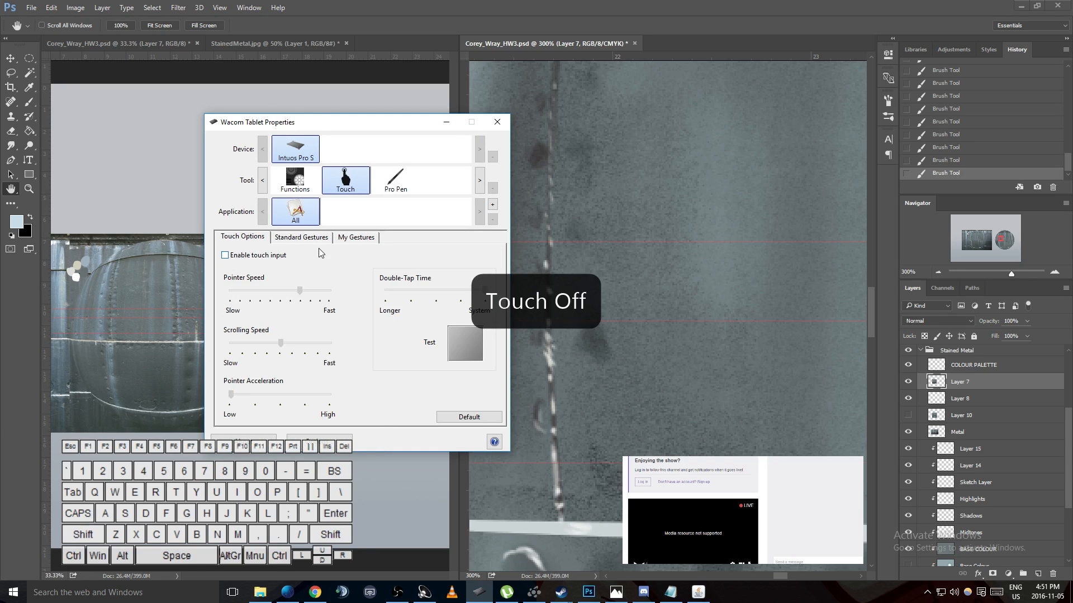
left_click(311, 239)
left_click(346, 237)
left_click(242, 238)
left_click(226, 256)
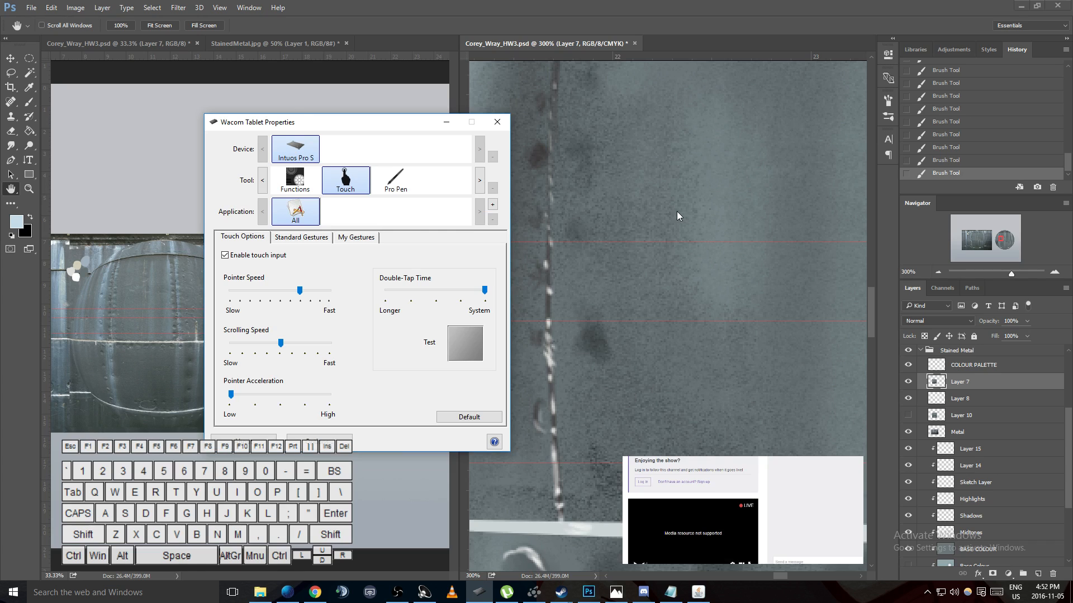
- Return to the sphere canvas in Photoshop, switch to the Brush tool, and undo a test stroke beside the seam
left_click(644, 263)
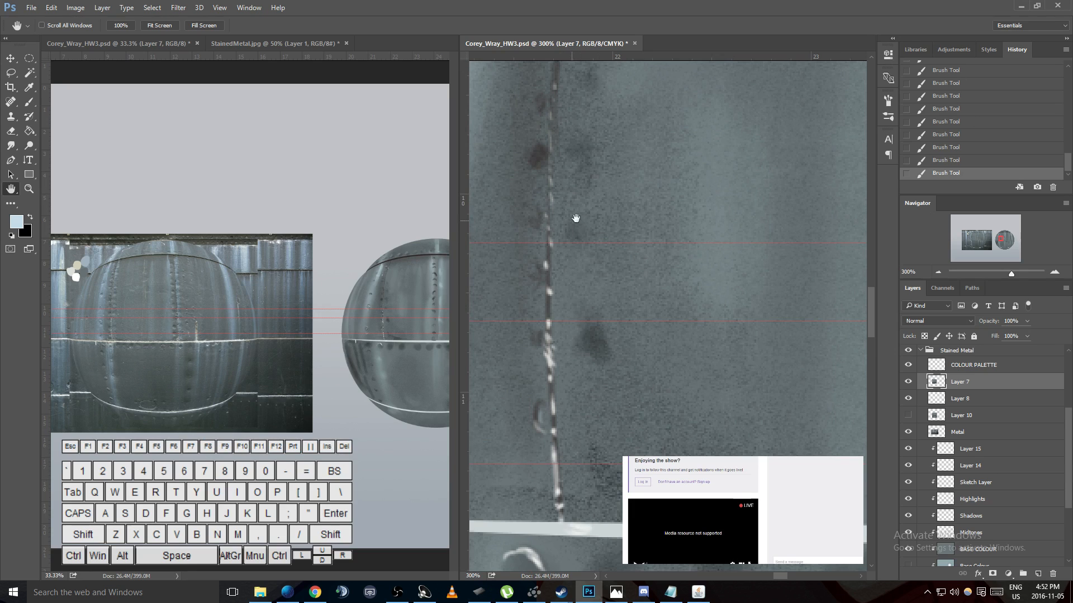
left_click_drag(596, 239, 666, 209)
key("b")
mouse_move(613, 160)
left_mouse_down()
mouse_move(868, 193)
mouse_move(644, 165)
mouse_move(364, 244)
mouse_move(641, 174)
mouse_move(677, 141)
left_mouse_up()
key("ctrl+z")
key("ctrl+z")
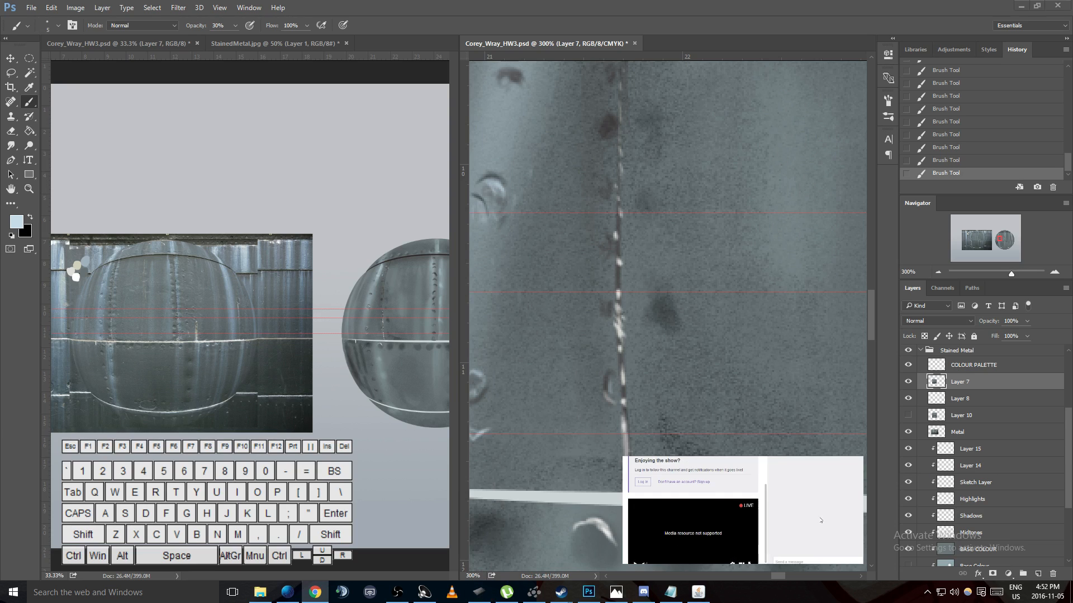
- Switch to the tablet properties and review the pen settings, the standard touch gestures and the three-finger gesture choices
scroll(720, 537, "down", 2)
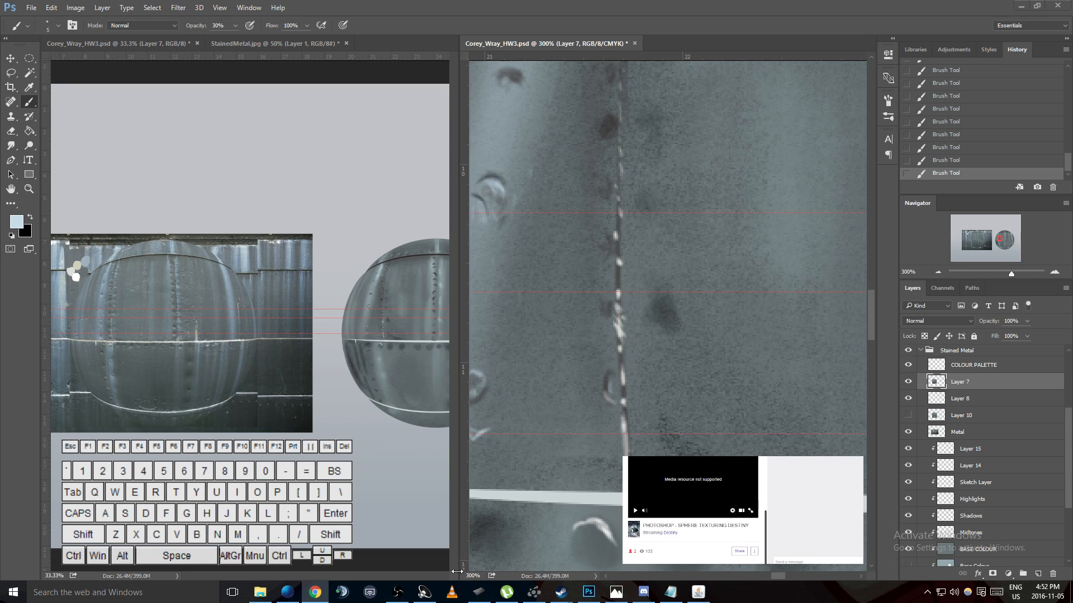
left_click(478, 592)
left_click(281, 238)
left_click(250, 238)
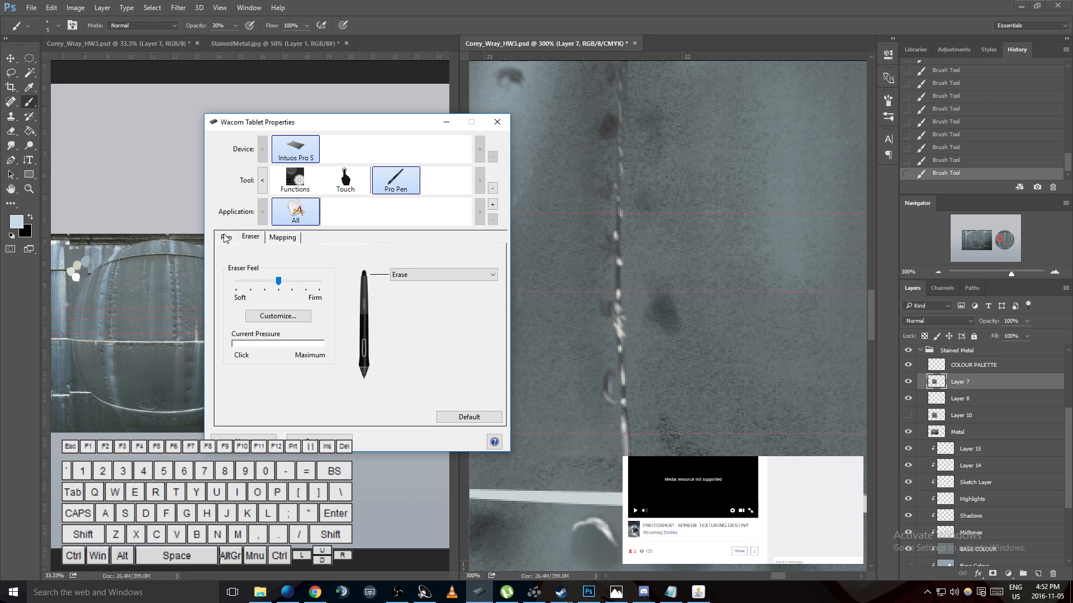
left_click(227, 238)
left_click(351, 180)
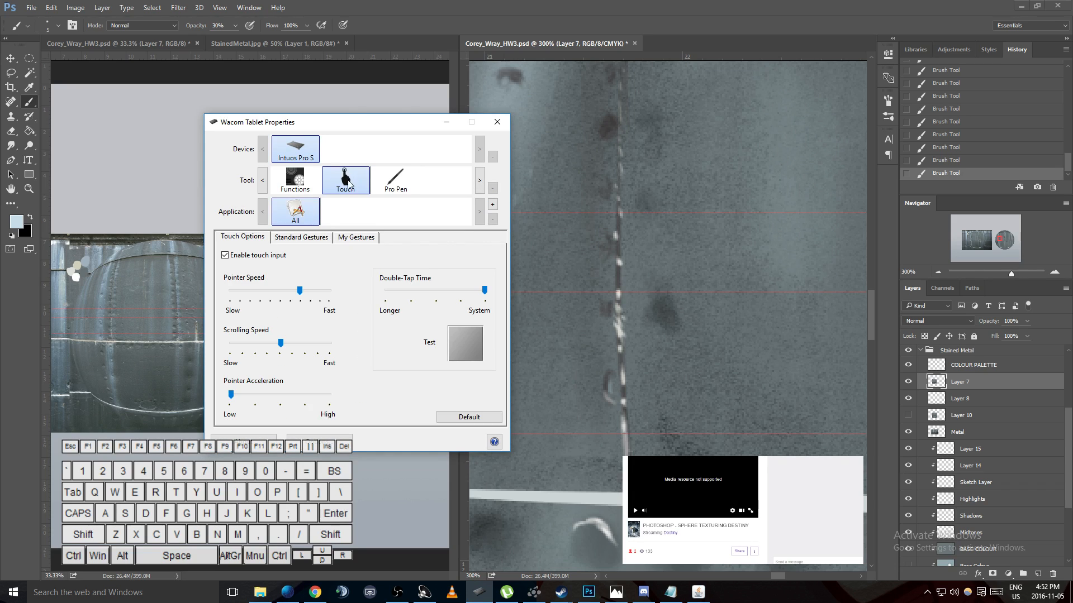
left_click(296, 237)
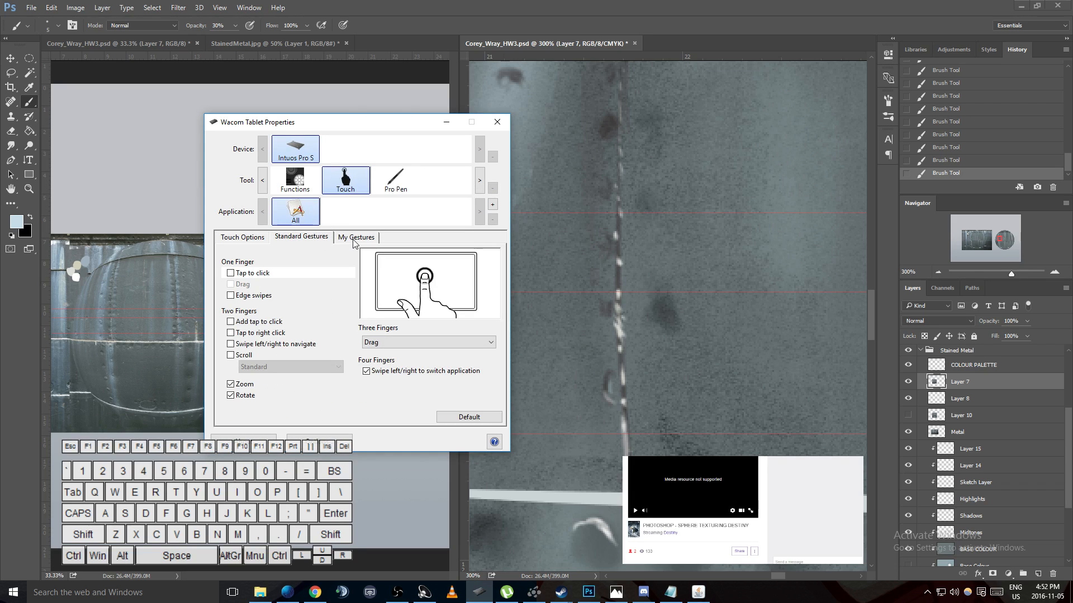
left_click(427, 342)
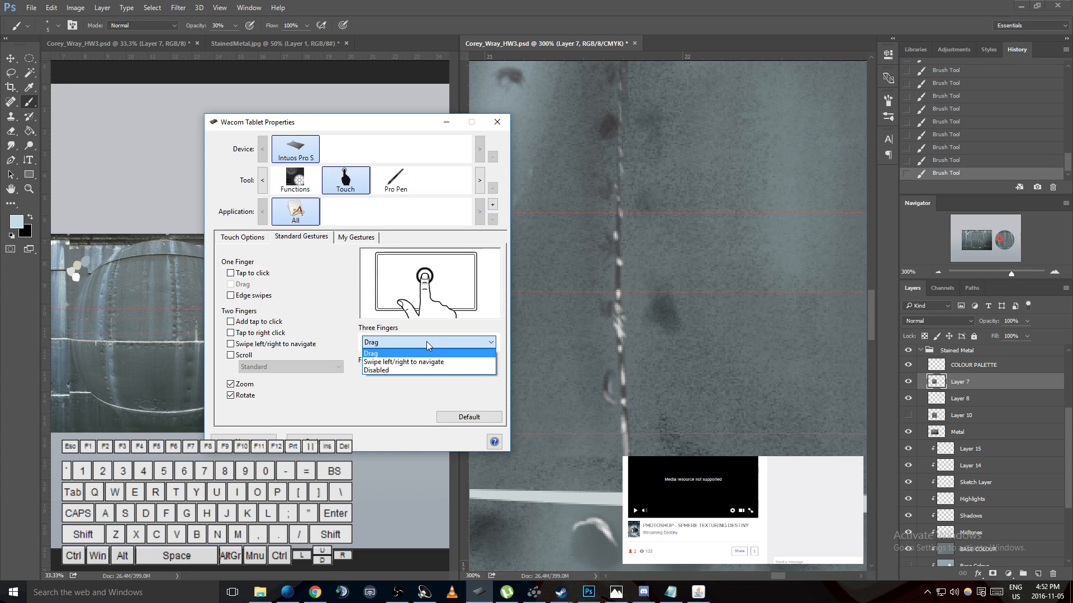
left_click(427, 342)
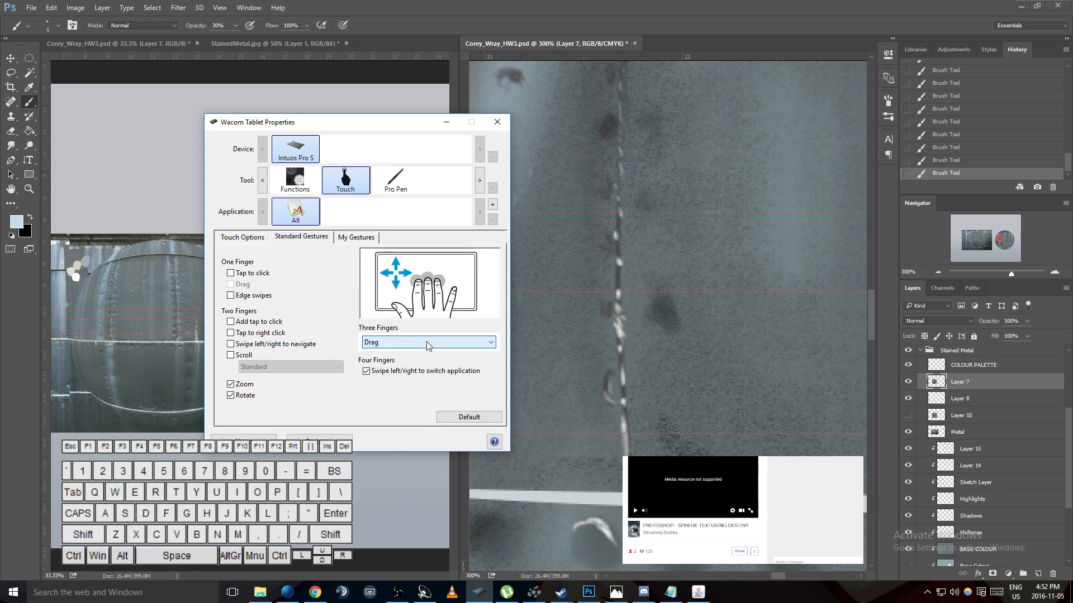
- Enable two-finger scroll to check its direction choices, disable it again, and keep the three-finger gesture set to Drag
left_click(234, 355)
left_click(251, 366)
left_click(250, 368)
left_click(233, 356)
left_click(410, 342)
left_click(409, 342)
left_click(409, 342)
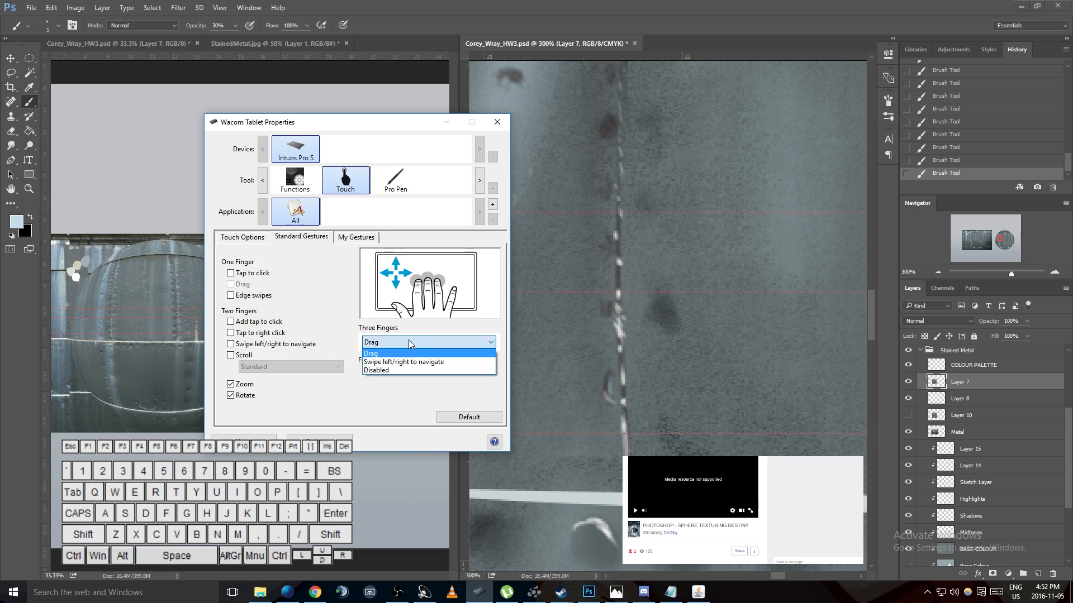
left_click(408, 342)
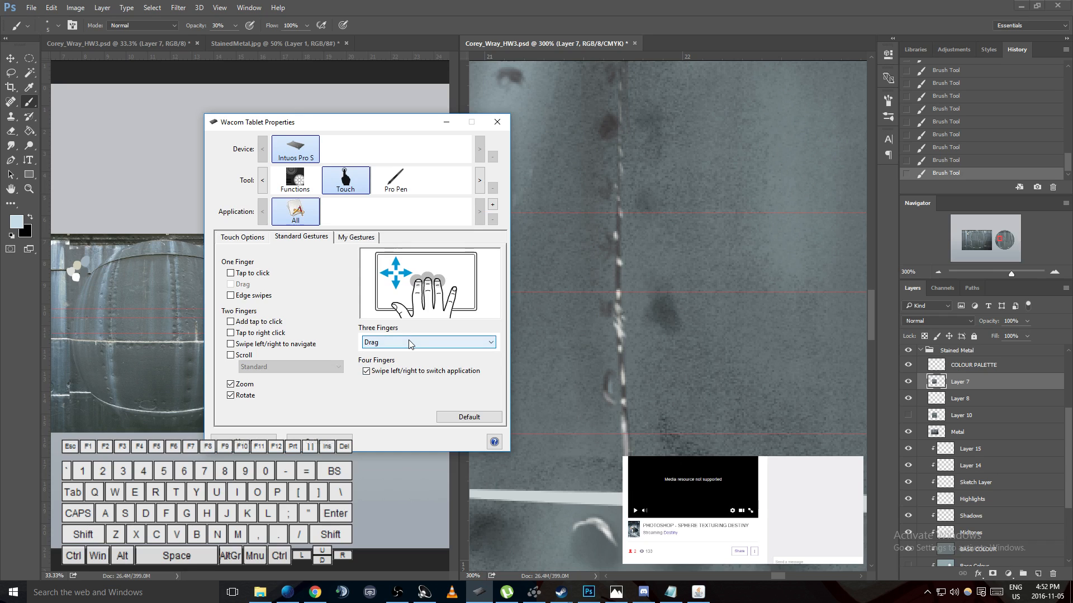
- Draw a looping test brush stroke across the seam on the sphere canvas in Photoshop and undo it
left_click(526, 300)
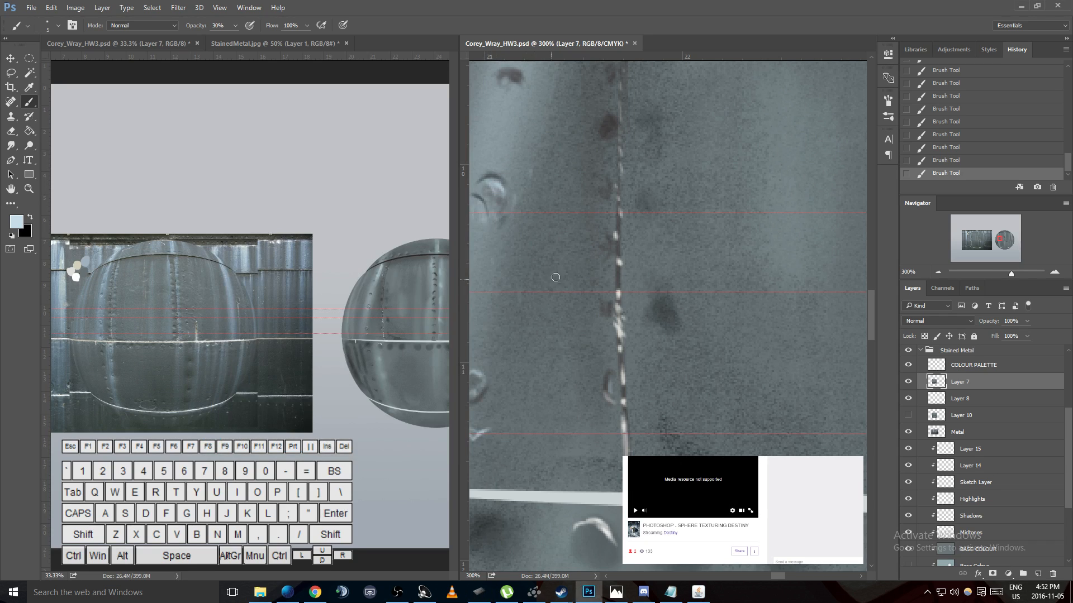
mouse_move(608, 265)
left_mouse_down()
mouse_move(391, 292)
mouse_move(501, 255)
mouse_move(641, 232)
mouse_move(591, 316)
mouse_move(564, 308)
mouse_move(685, 216)
mouse_move(562, 108)
mouse_move(494, 221)
mouse_move(577, 156)
left_mouse_up()
key("ctrl+z")
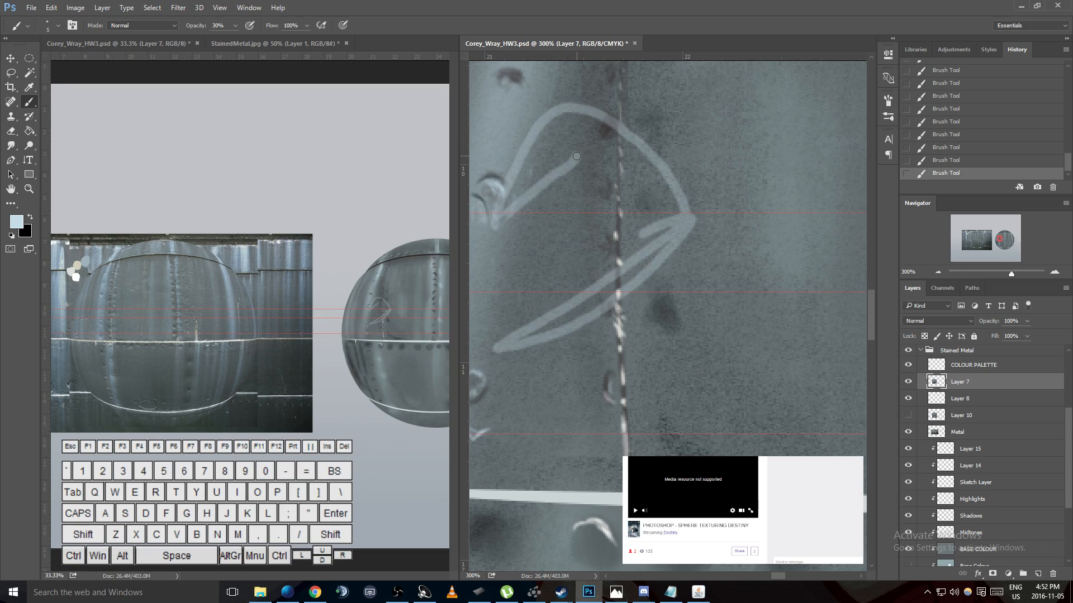
key("ctrl+z")
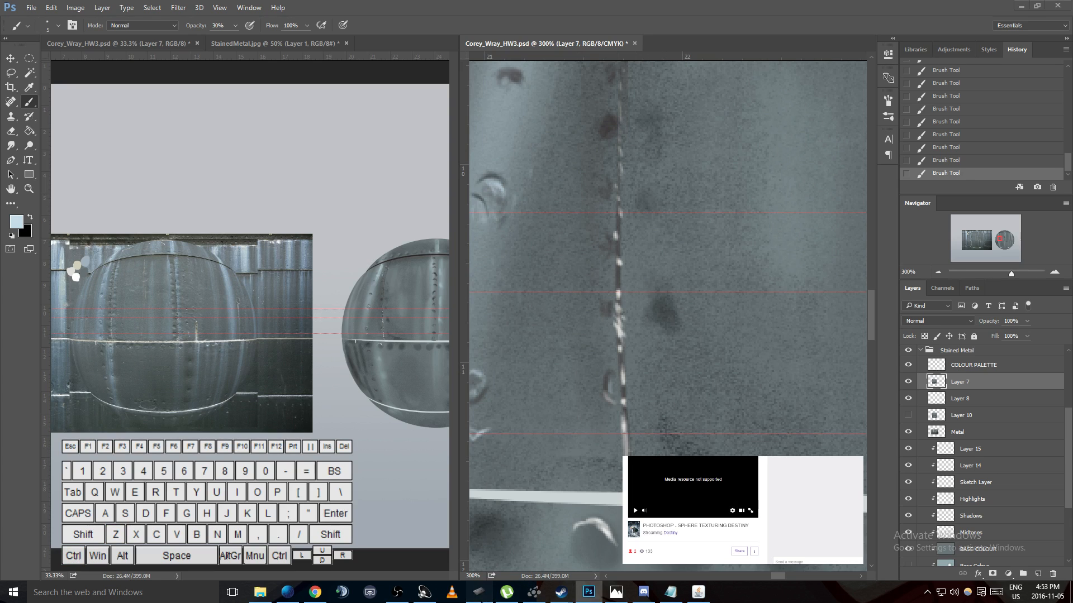
- Switch to the tablet properties and examine the three-finger gesture choices and the custom multi-finger gestures
left_click(478, 592)
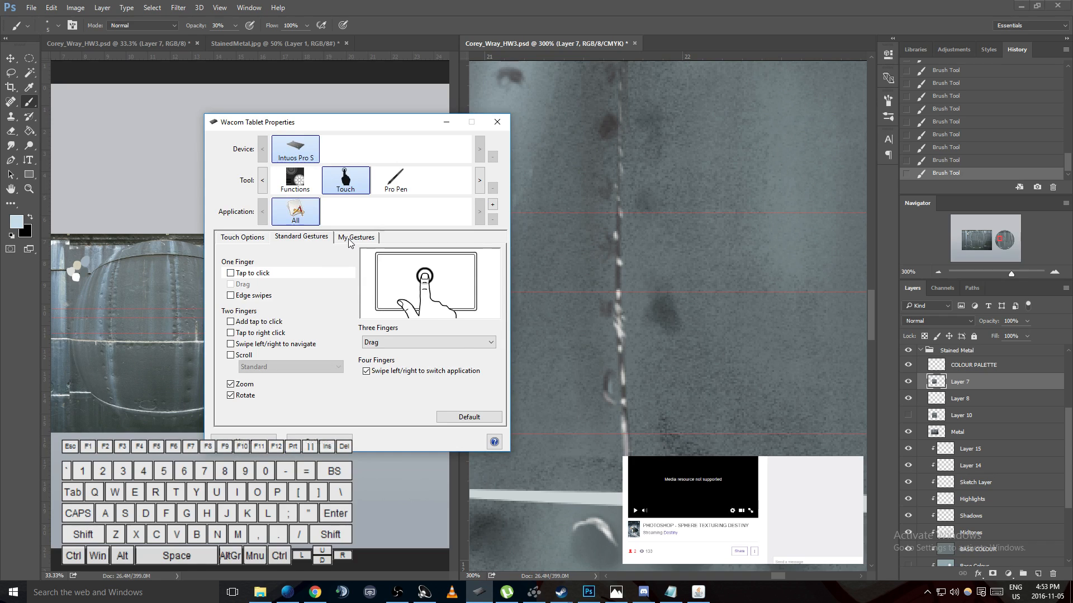
left_click(392, 343)
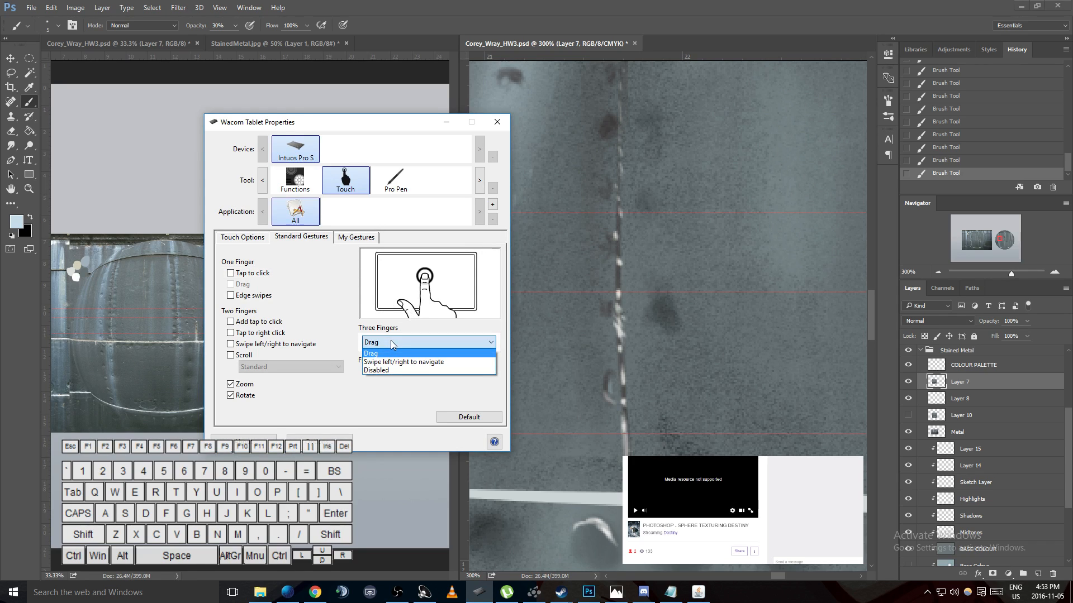
left_click(393, 345)
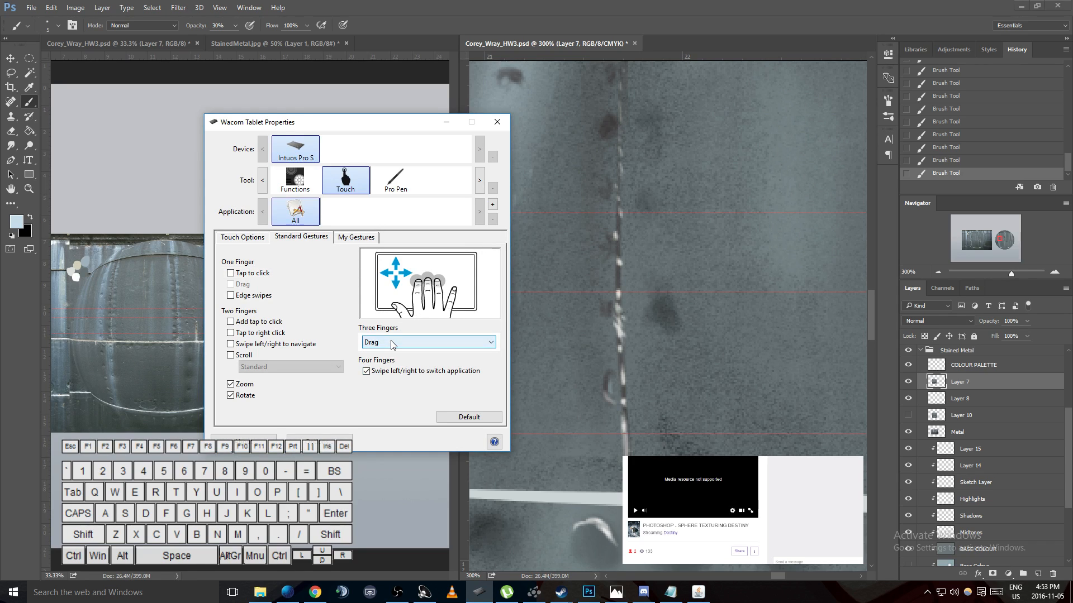
left_click(357, 237)
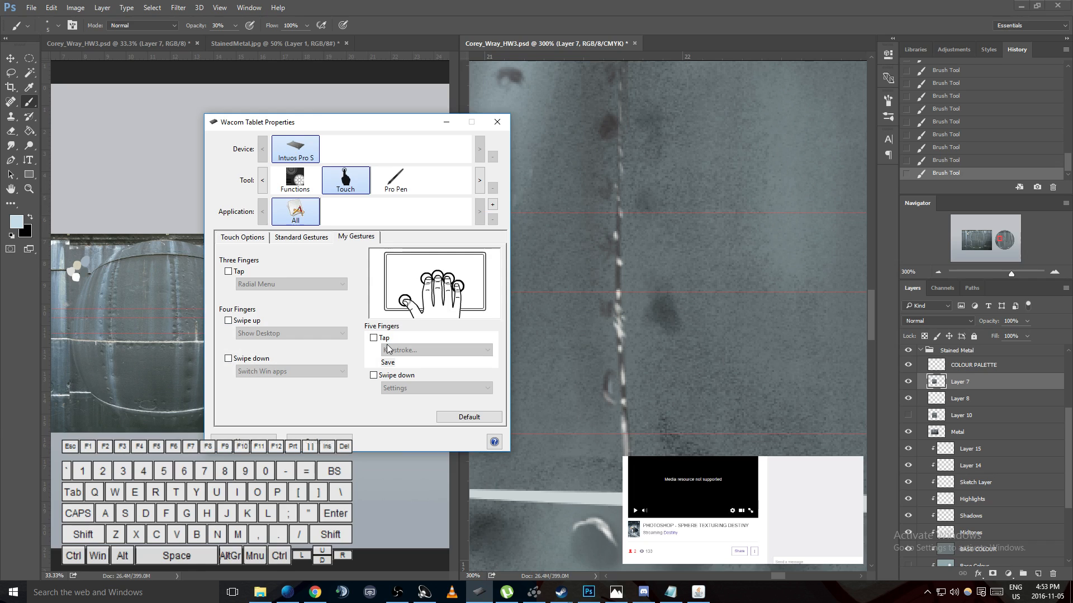
- Try the one-finger edge swipes gesture, undo the background-color fill of Layer 7 in Photoshop, and disable edge swipes in the tablet properties
left_click(310, 239)
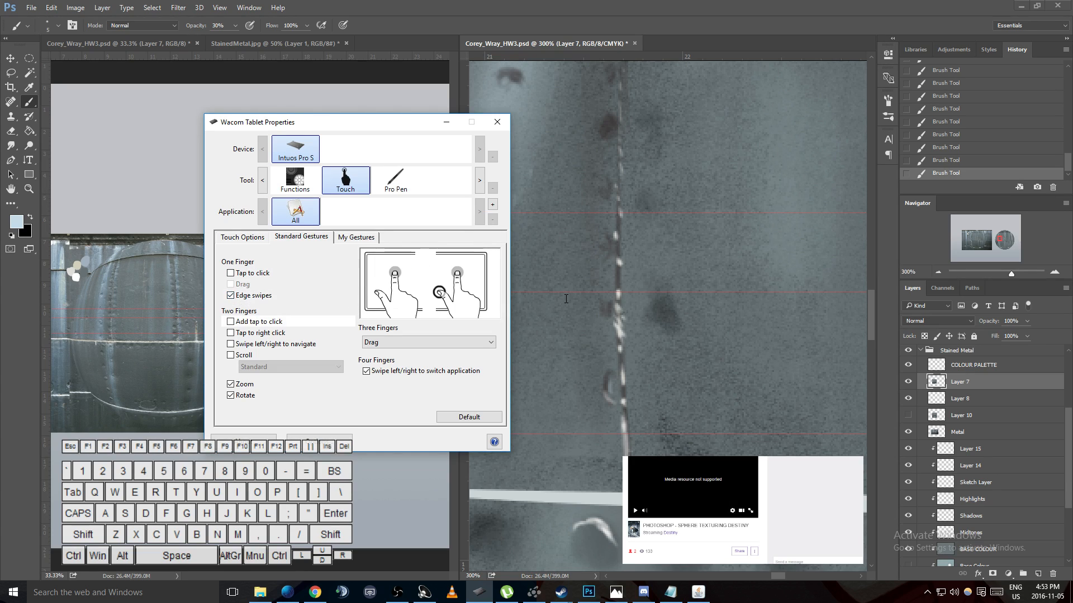
left_click(595, 277)
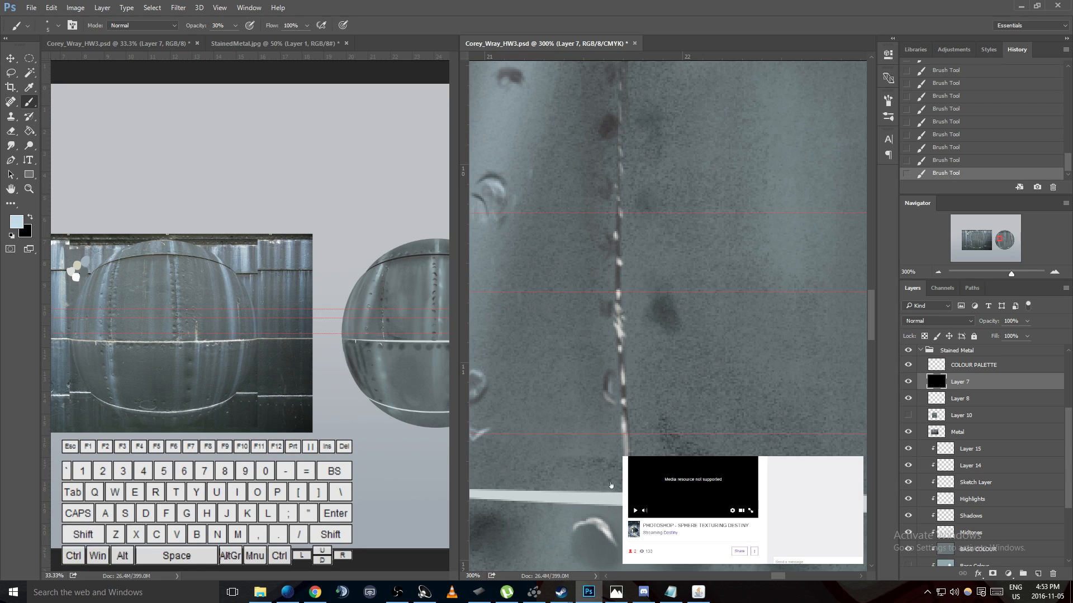
key("ctrl+BackSpace")
key("ctrl+z")
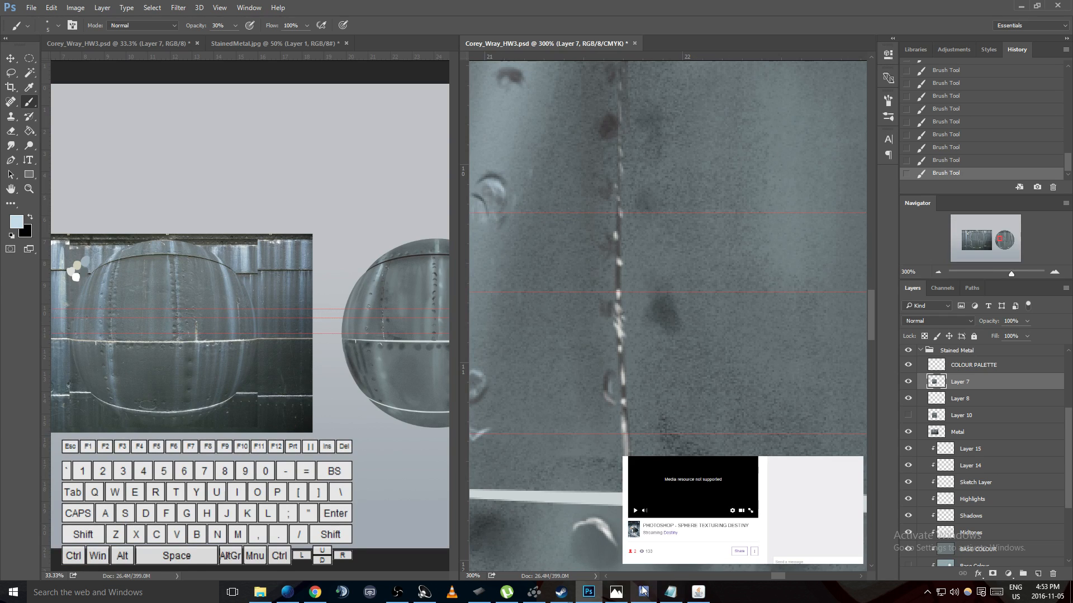
key("alt+Tab")
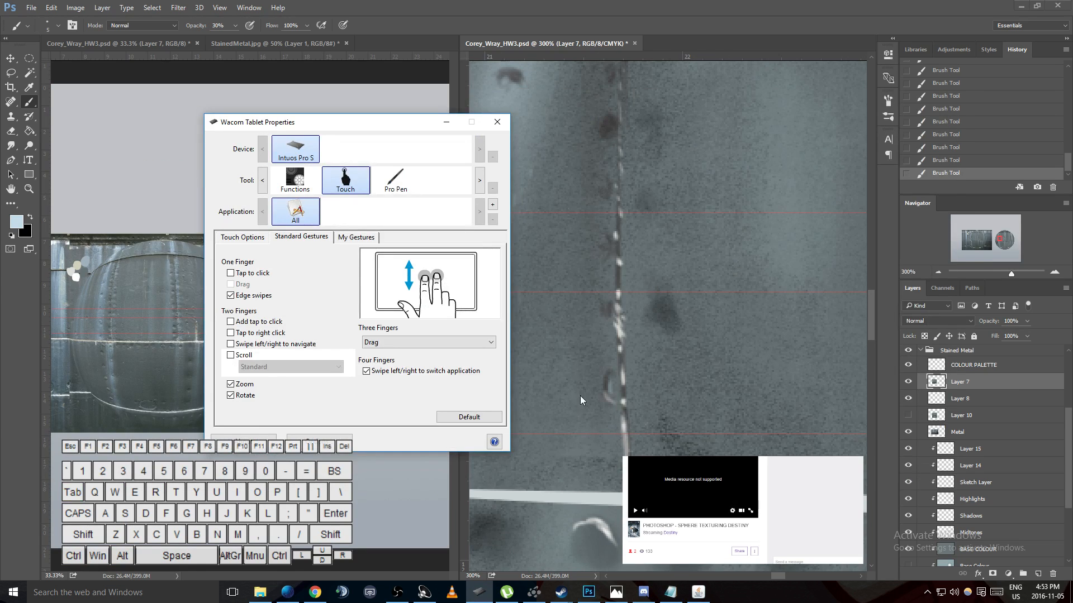
left_click(230, 295)
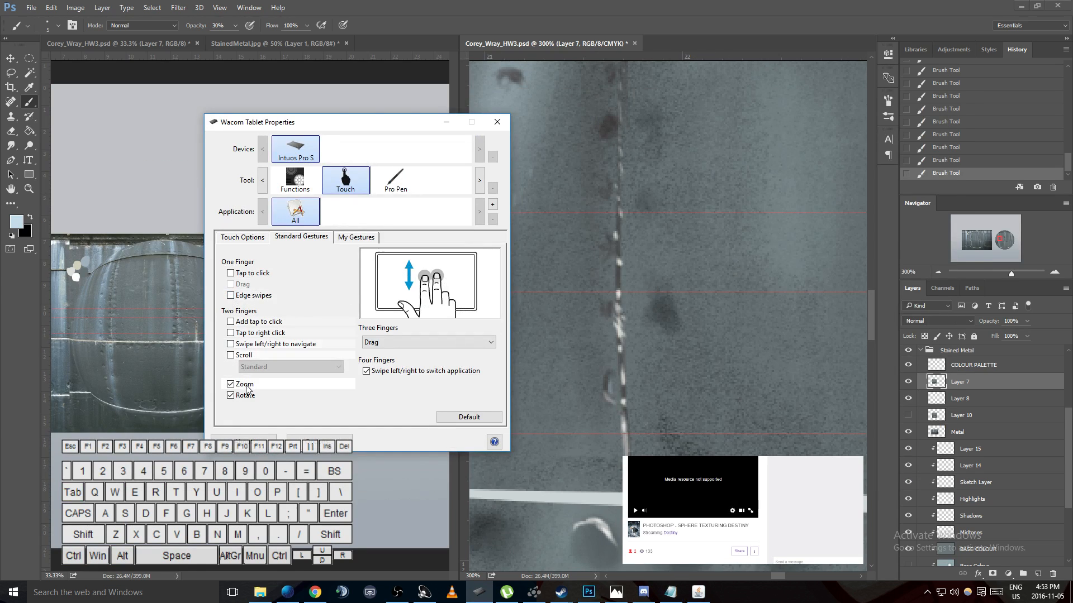
- Enable two-finger scroll and swipe left/right to navigate in the tablet properties, and test the touch panning on the sphere canvas in Photoshop
left_click(230, 355)
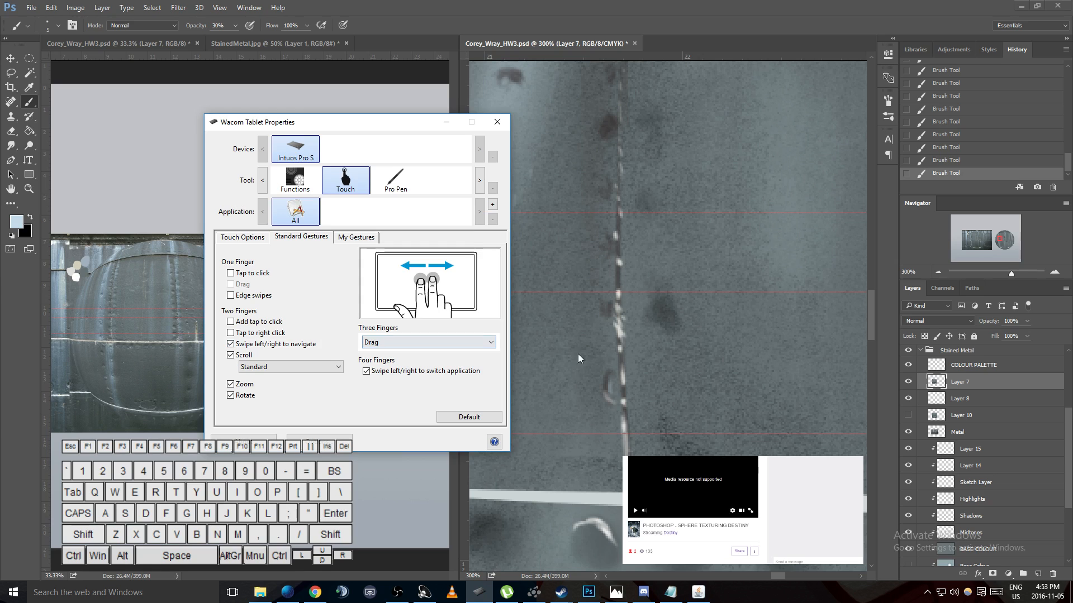
left_click(569, 333)
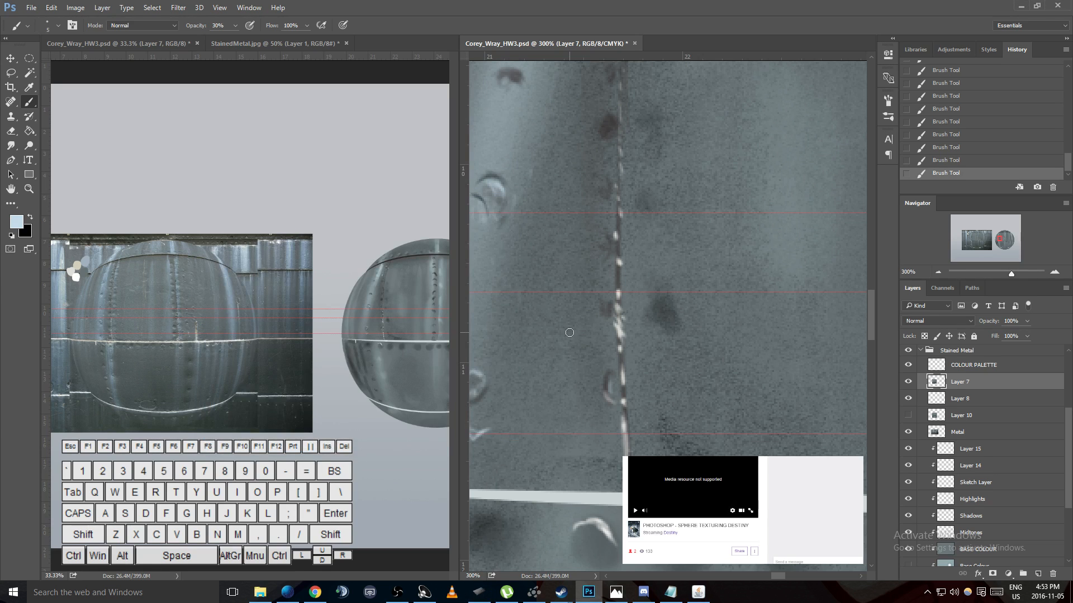
scroll(570, 333, "left", 1)
scroll(570, 333, "right", 3)
scroll(569, 333, "up", 1)
scroll(569, 333, "left", 2)
scroll(569, 333, "down", 2)
scroll(569, 333, "left", 2)
scroll(737, 436, "up", 2)
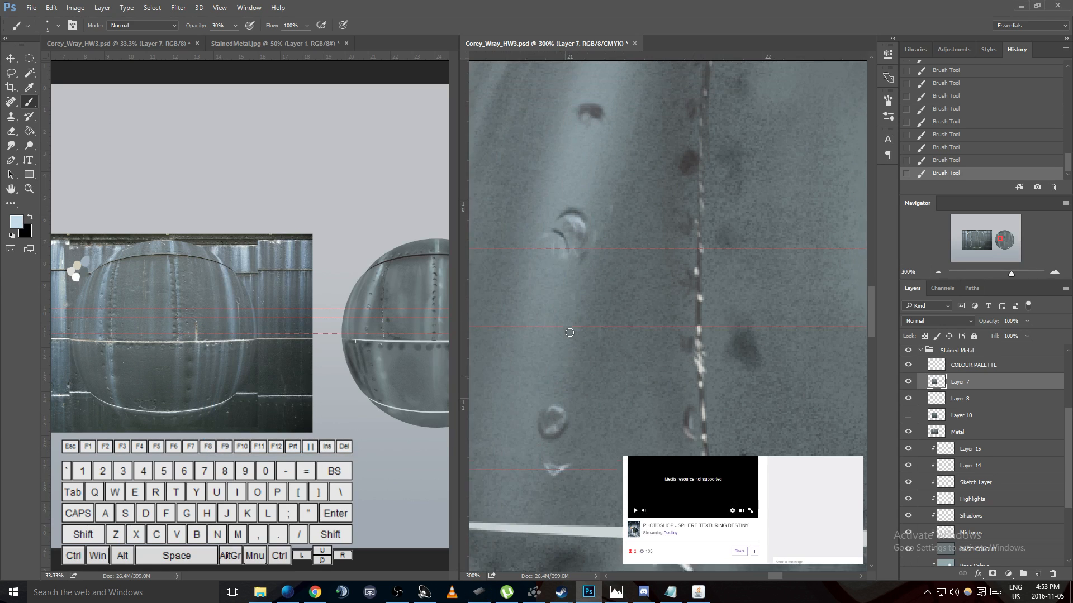
scroll(737, 439, "left", 1)
scroll(737, 439, "right", 2)
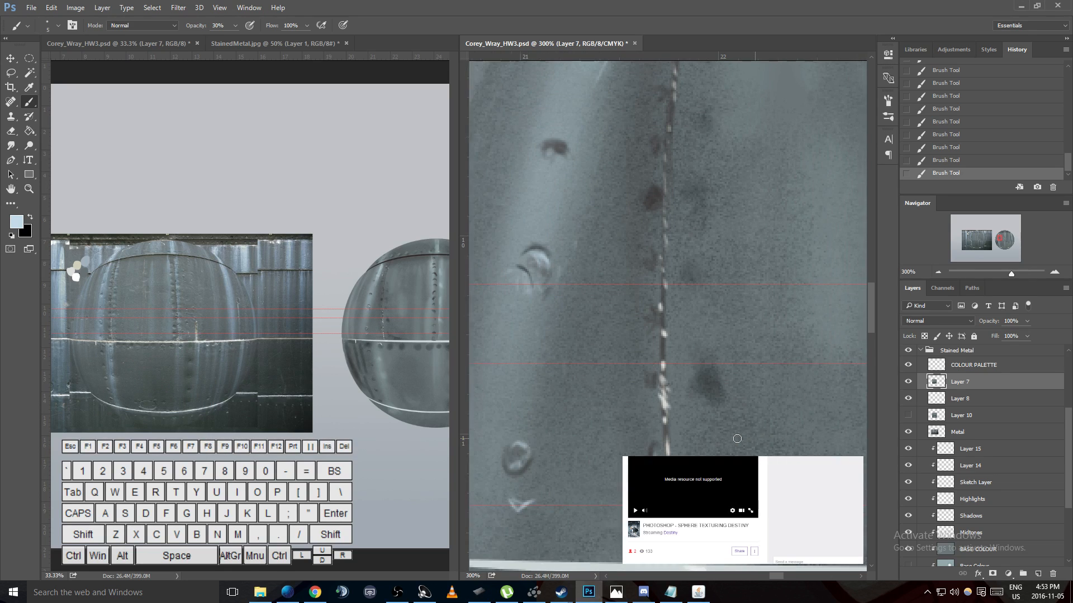
scroll(737, 439, "left", 3)
scroll(737, 439, "right", 2)
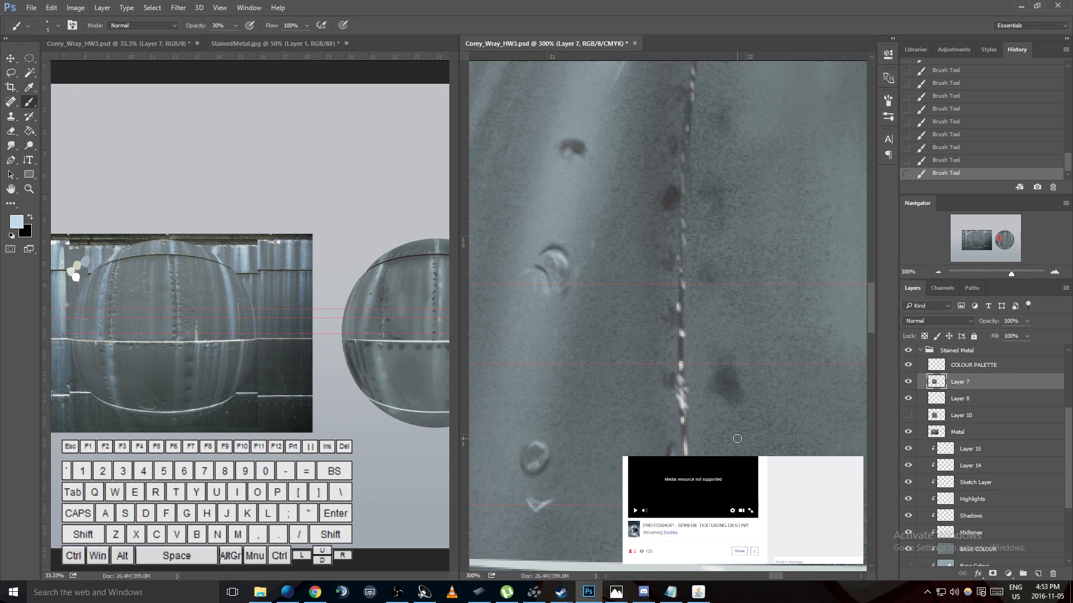
scroll(737, 439, "down", 2)
scroll(737, 439, "up", 3)
scroll(736, 439, "right", 1)
scroll(737, 439, "down", 1)
key("ctrl+plus")
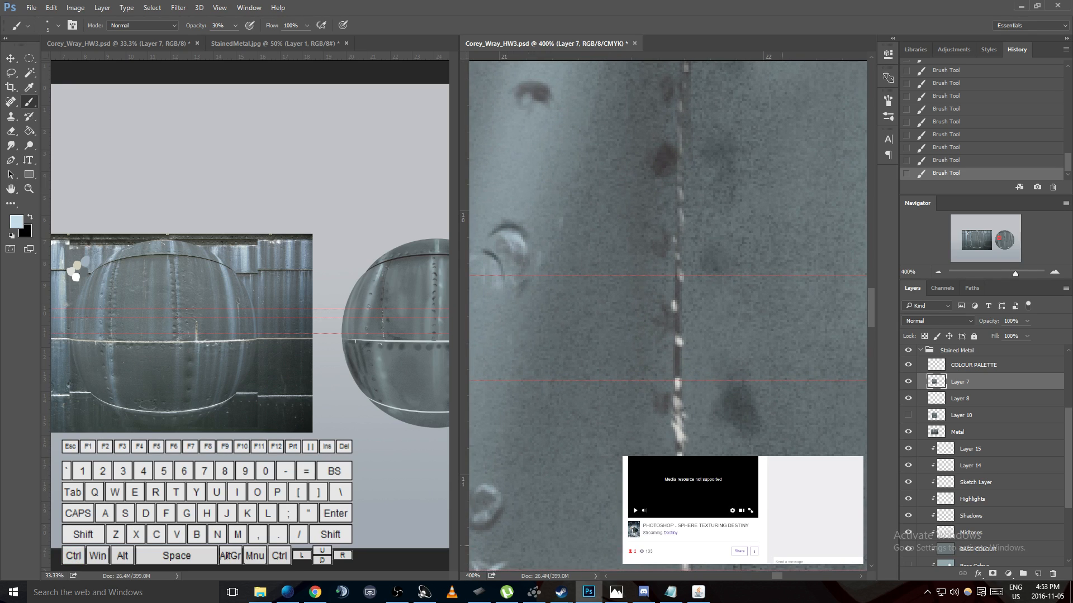
key("h")
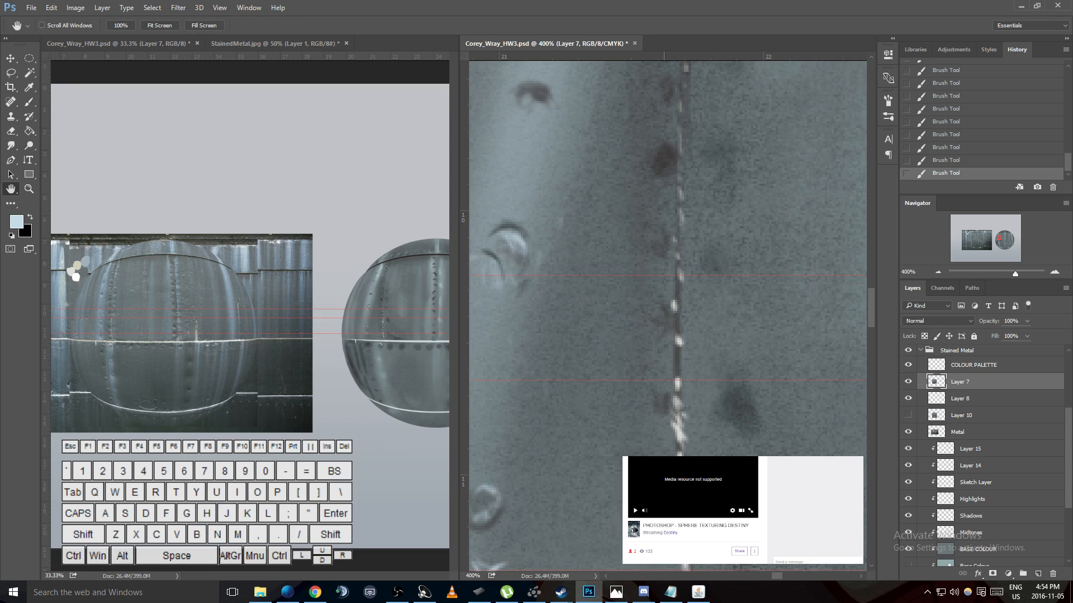
- Turn off touch input in the tablet properties' touch options and minimize the properties window
left_click(491, 593)
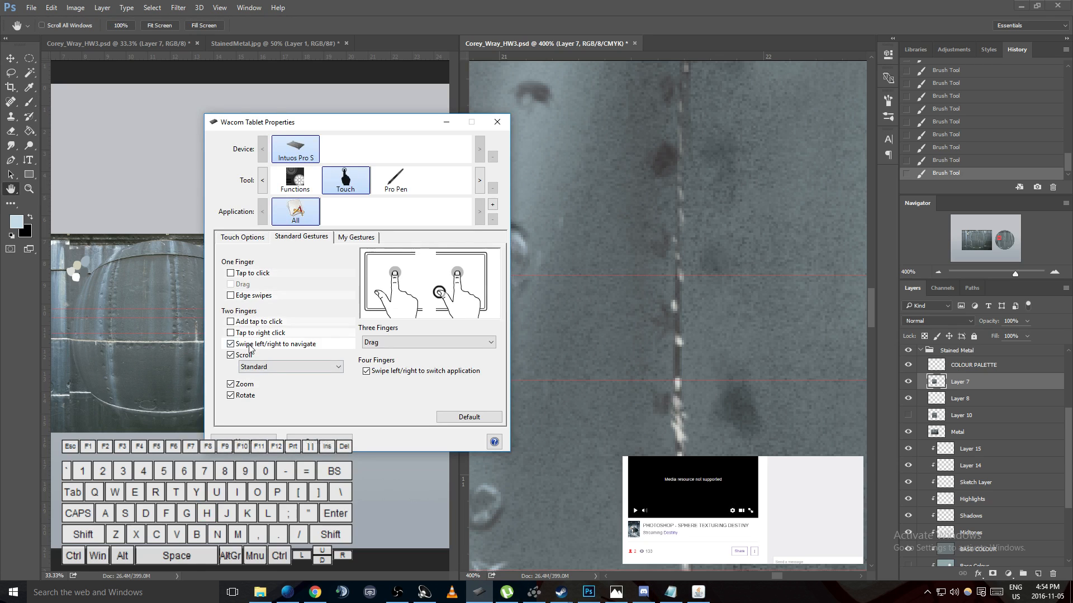
left_click(240, 238)
left_click(225, 256)
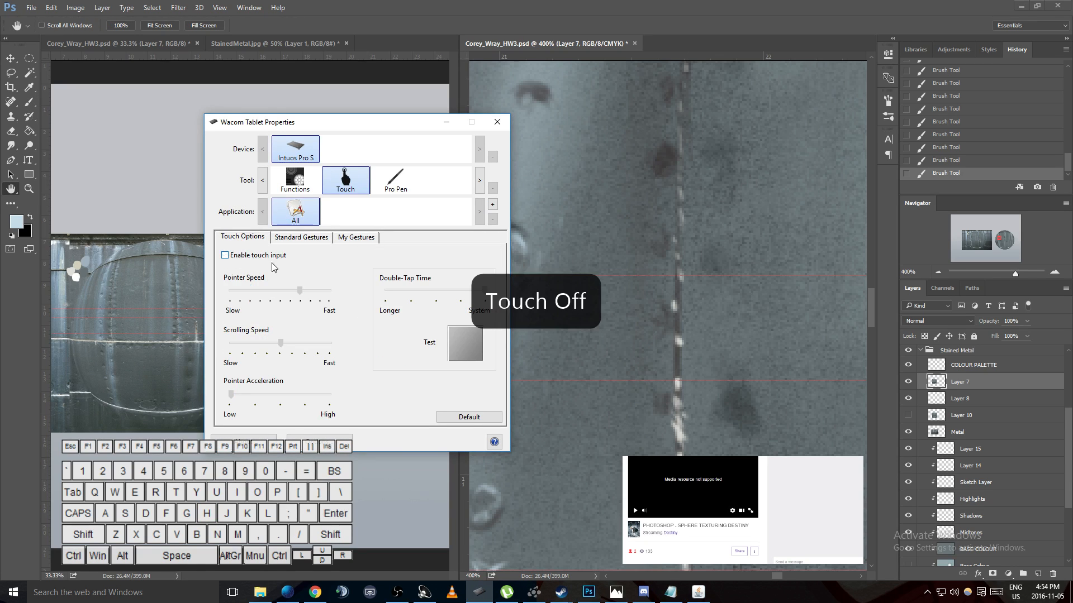
left_click(447, 122)
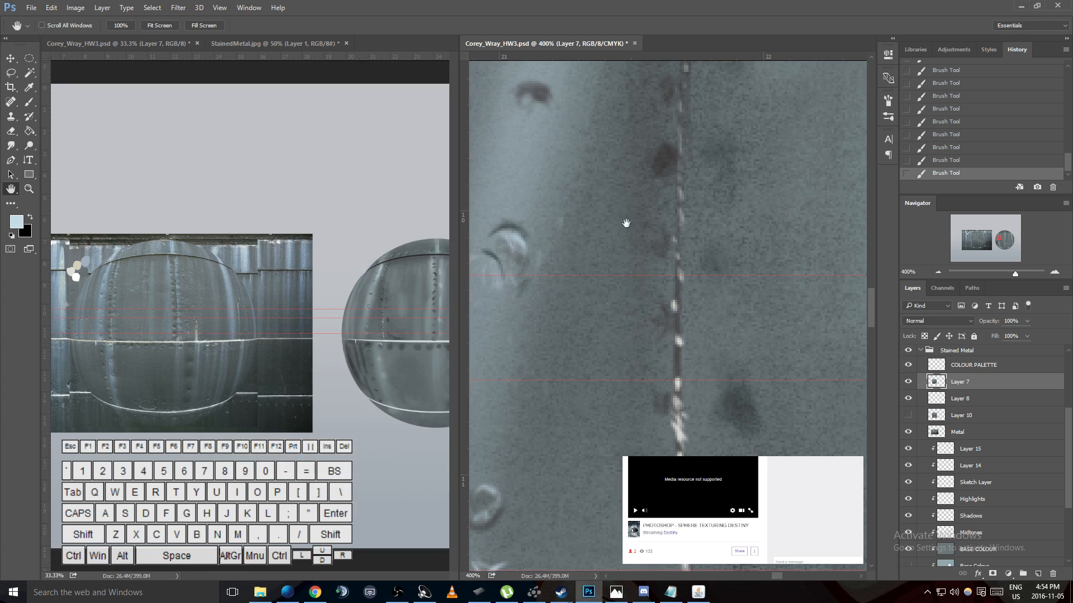
- Test Hand tool panning across the sphere's rivets and seam, and view the reference photo document at 100%
left_click_drag(727, 282, 642, 278)
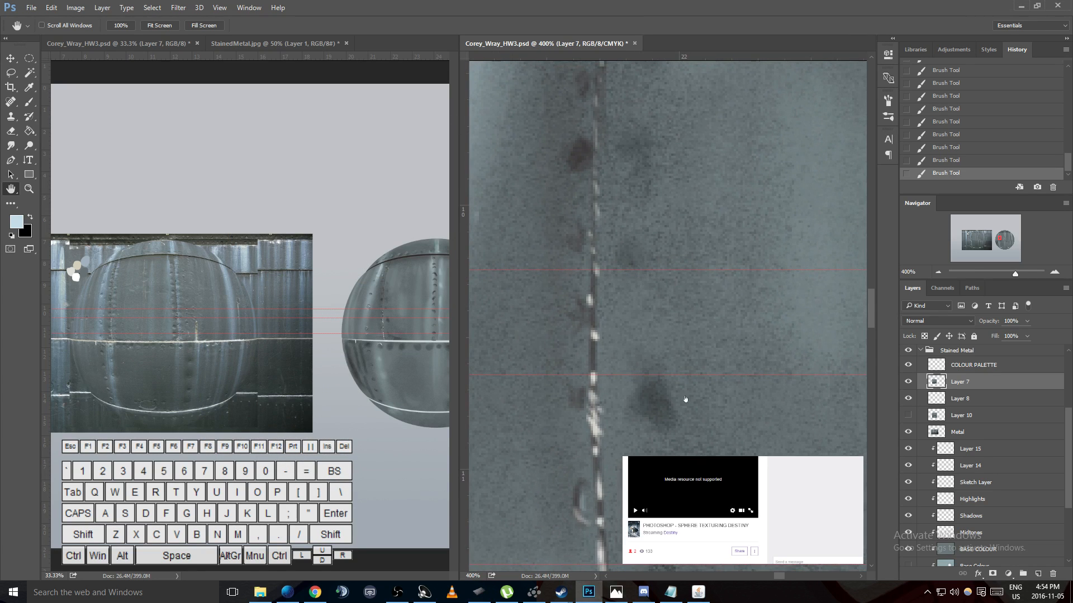
left_click(691, 348)
left_click(716, 353)
left_click_drag(572, 280, 840, 166)
left_click_drag(635, 116, 663, 314)
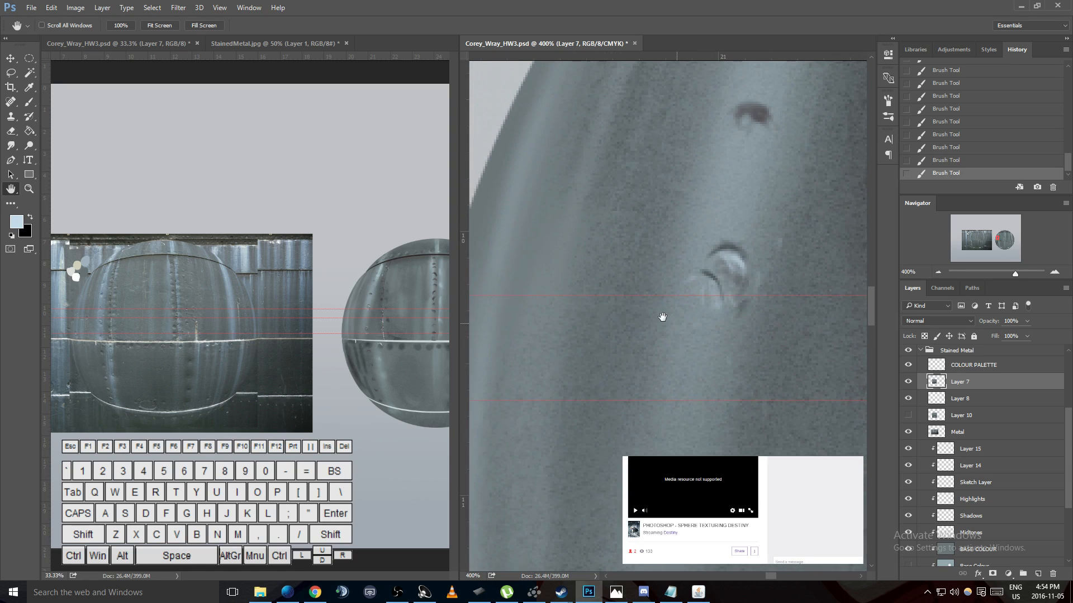
left_click(119, 325, "ctrl")
key("ctrl+minus")
key("g")
left_click(137, 302)
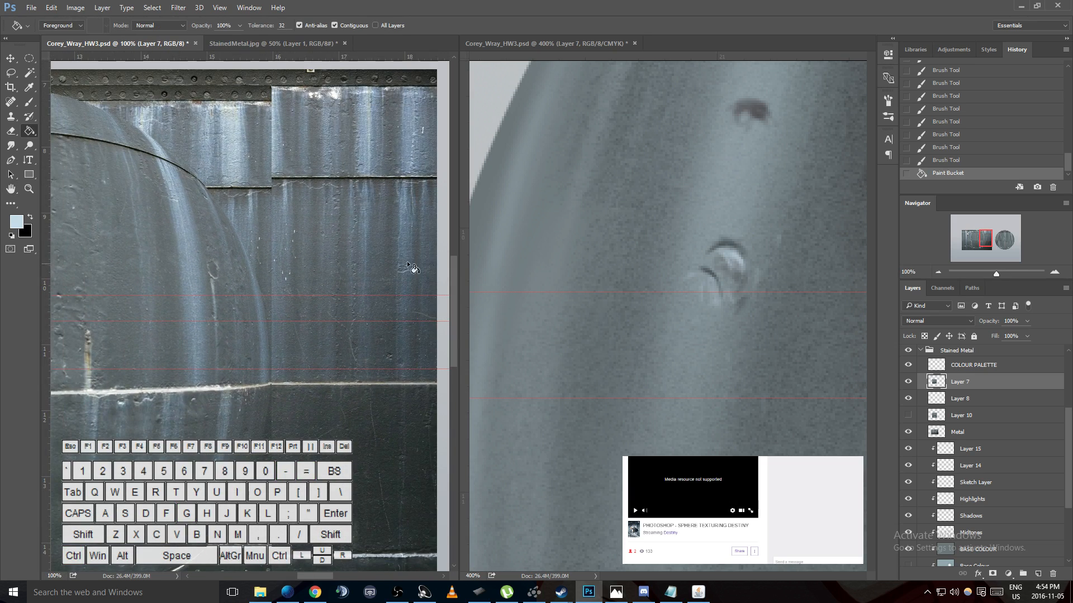
key("ctrl+z")
- Examine the pale horizontal seam on the reference photo and rotate the sphere canvas view so the matching seam runs nearly vertical
key("h")
left_click_drag(139, 319, 497, 234)
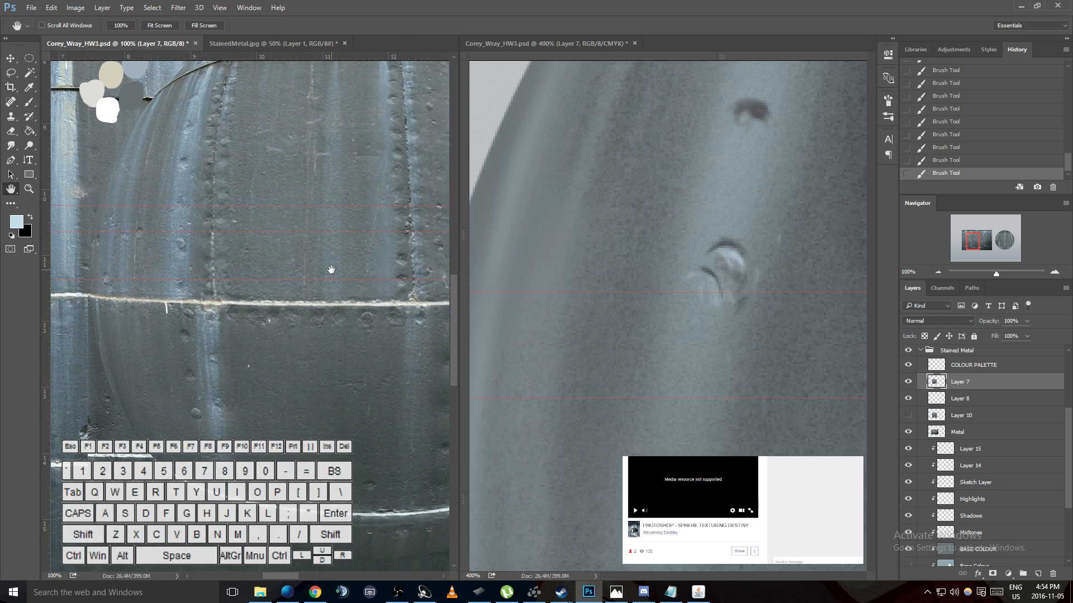
left_click_drag(226, 389, 225, 354)
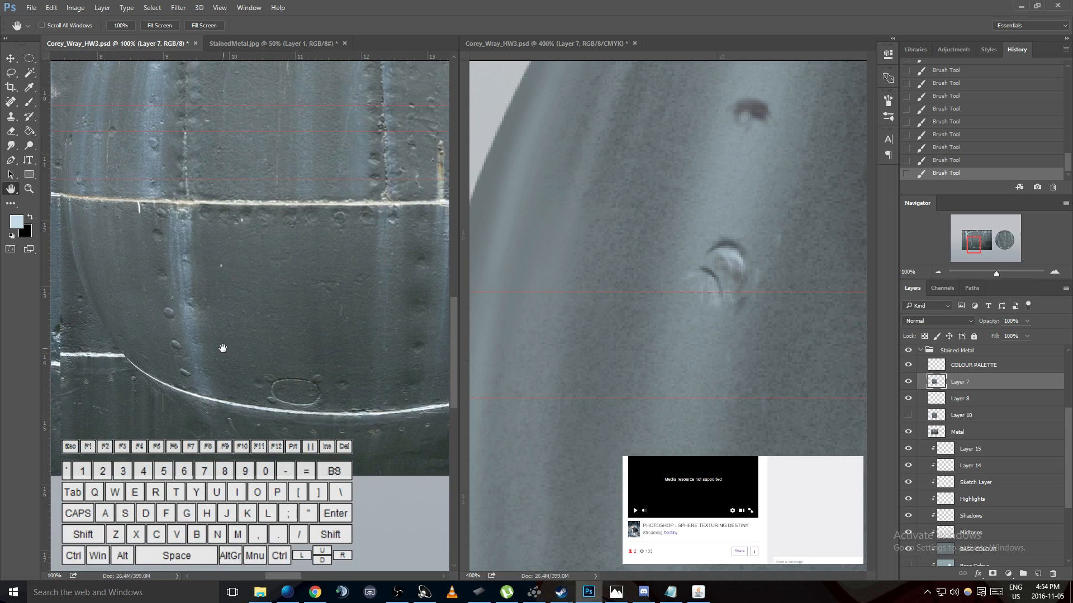
left_click_drag(618, 368, 746, 231)
key("r")
left_click_drag(539, 233, 711, 210)
key("h")
left_click_drag(611, 263, 615, 211)
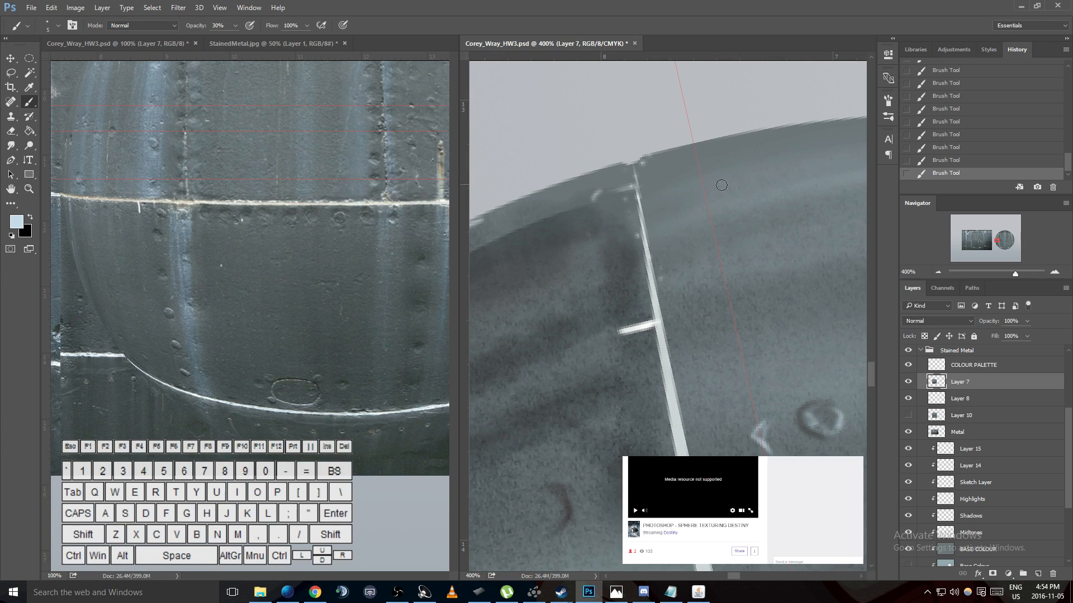
- Sample the light grey palette swatch as foreground color and the beige swatch as background color
key("h")
left_click_drag(348, 283, 363, 361)
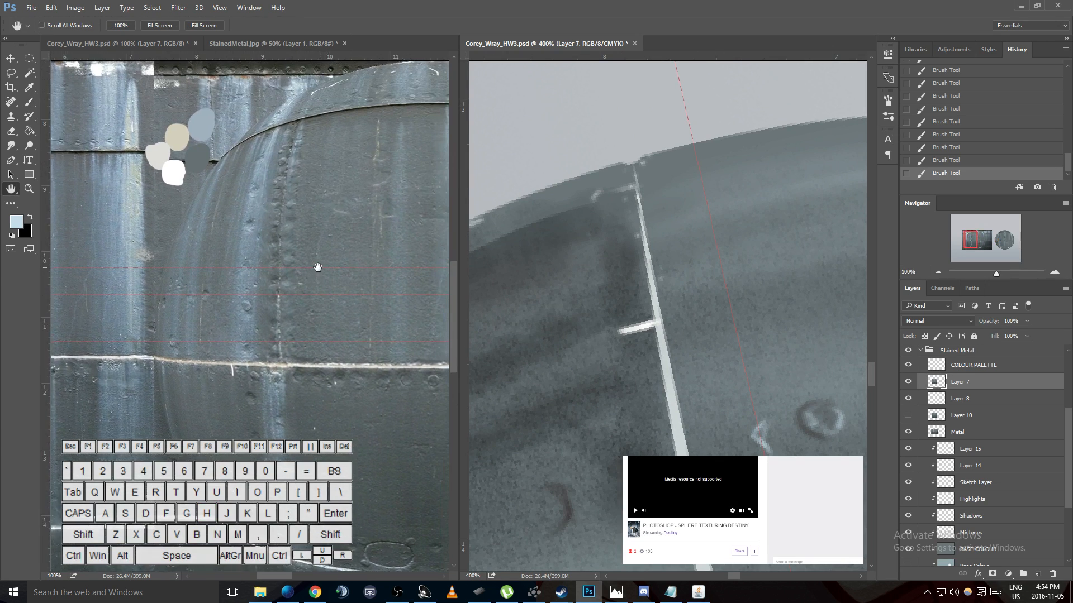
key("x")
key("i")
mouse_move(180, 146)
left_mouse_down()
mouse_move(156, 129)
mouse_move(164, 162)
left_mouse_up()
left_click(150, 148)
left_click(670, 240)
left_click(148, 149)
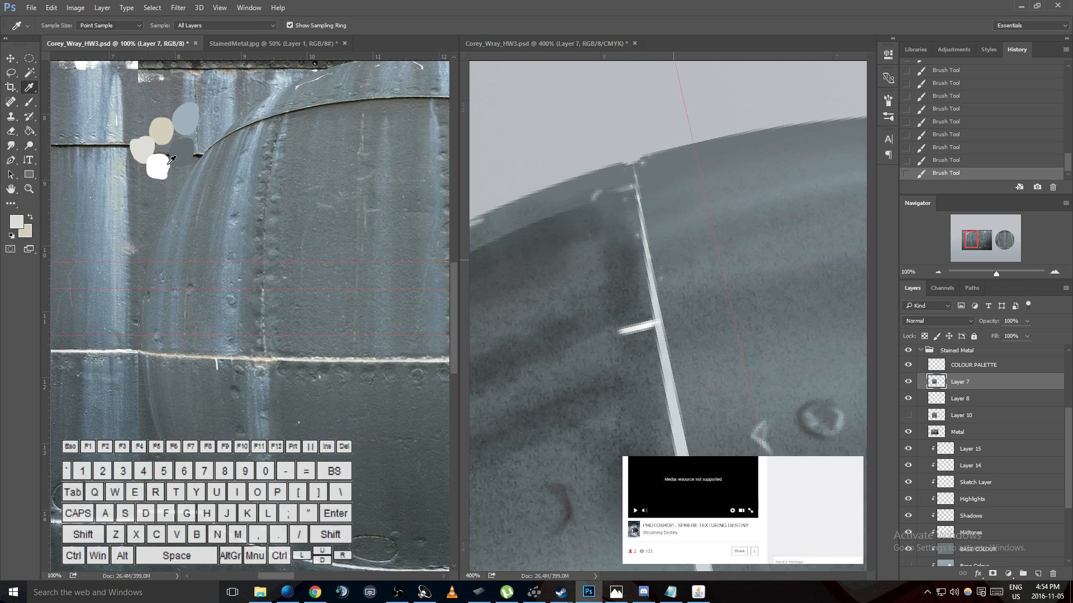
- Brush beige strokes at 30% opacity along the white seam, starting from the sphere's outer edge
key("b")
left_click(636, 235)
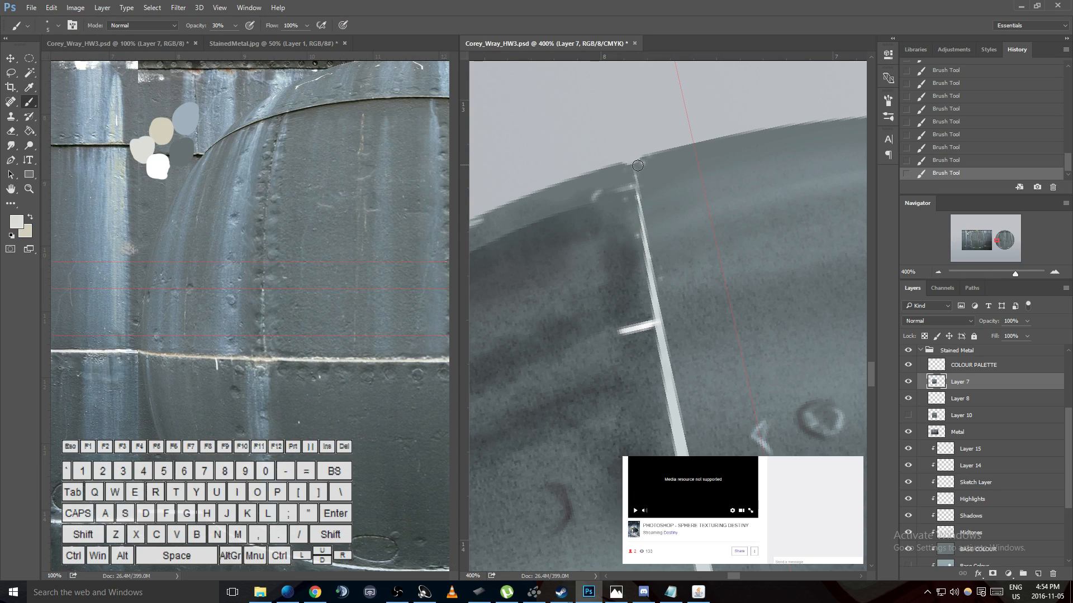
key("x")
left_click_drag(631, 168, 659, 322)
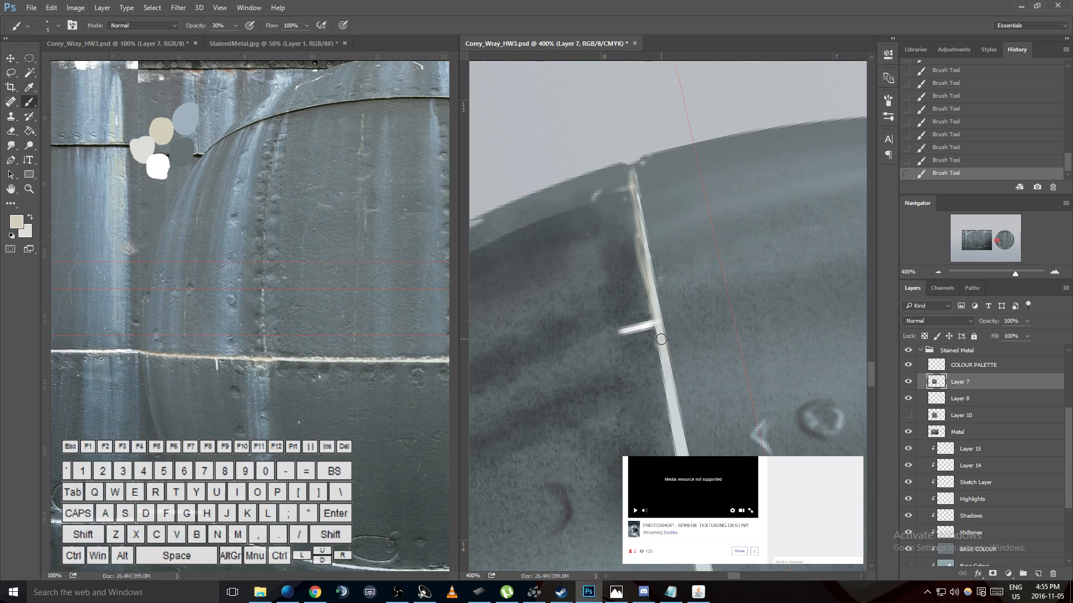
mouse_move(661, 397)
left_mouse_down()
mouse_move(671, 445)
mouse_move(668, 392)
mouse_move(676, 456)
mouse_move(661, 375)
mouse_move(677, 453)
left_mouse_up()
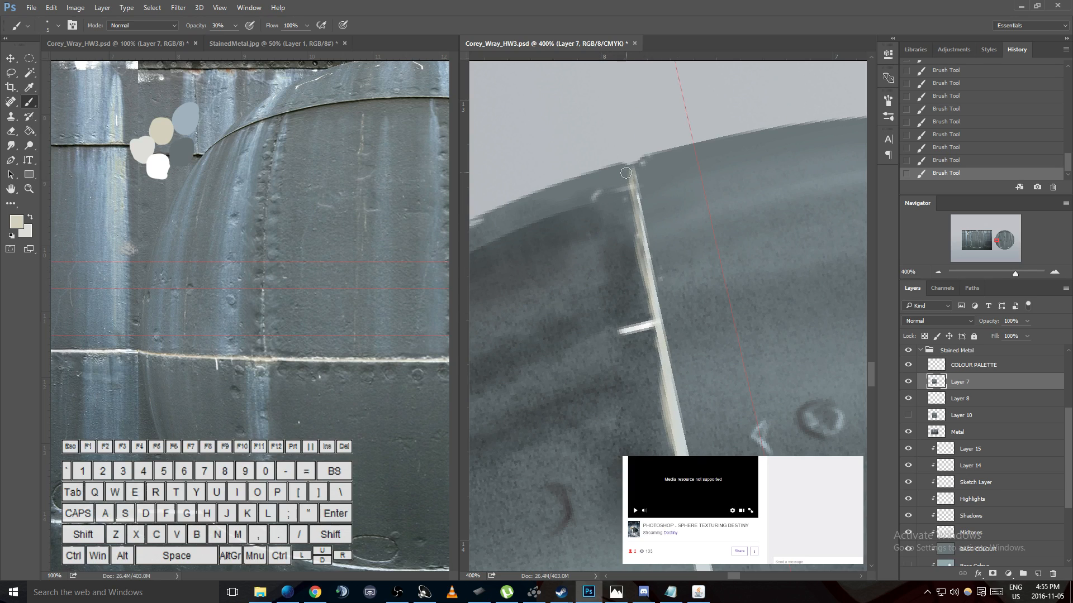
- Enlarge the brush to 30, lower its opacity to 10% and paint a soft beige haze along the seam near the sphere's edge
key("bracketright")
key("bracketright")
key("bracketright")
key("bracketright")
key("bracketright")
left_click_drag(634, 179, 637, 254)
key("ctrl+z")
key("bracketright")
key("bracketright")
key("bracketright")
key("bracketright")
left_click_drag(628, 179, 668, 330)
key("ctrl+z")
key("1")
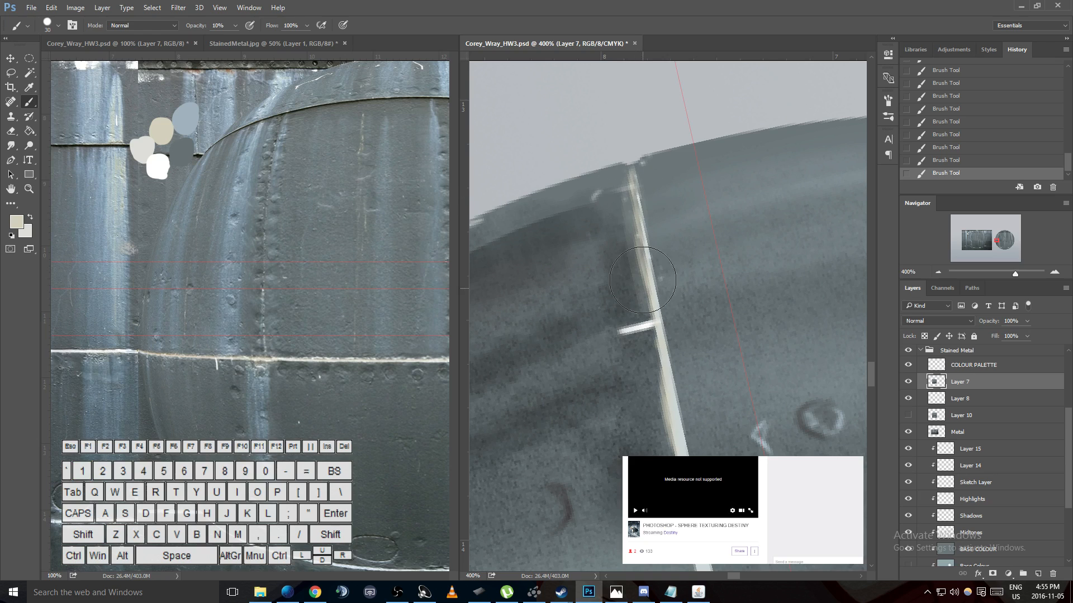
left_click_drag(633, 156, 668, 355)
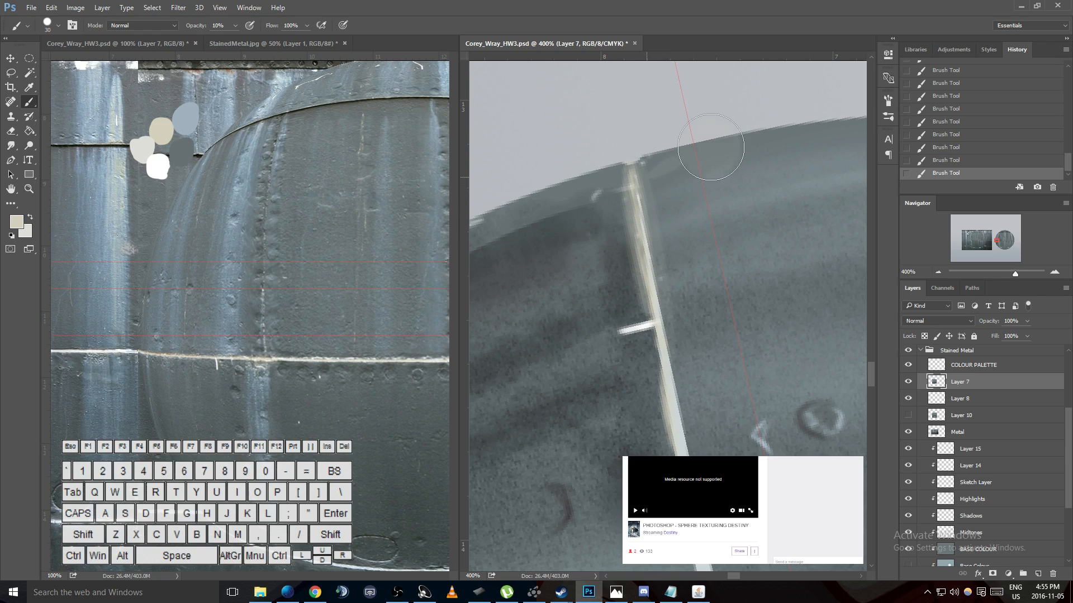
key("ctrl+z")
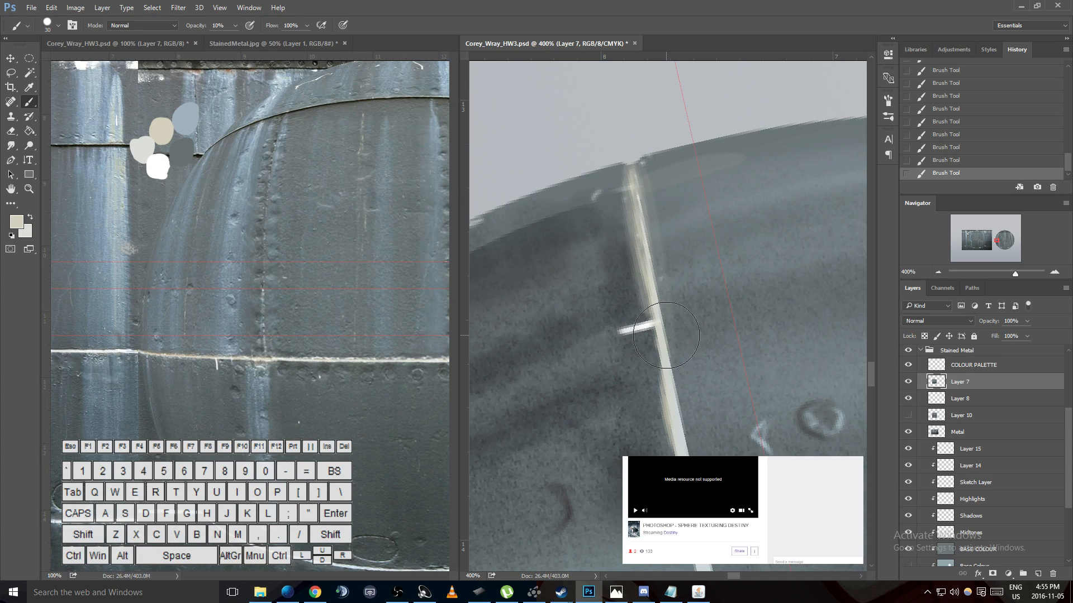
- Extend the soft beige haze along the seam down to the junction with the dashed rivet seam
key("h")
mouse_move(673, 348)
left_mouse_down()
mouse_move(659, 176)
mouse_move(646, 139)
left_mouse_up()
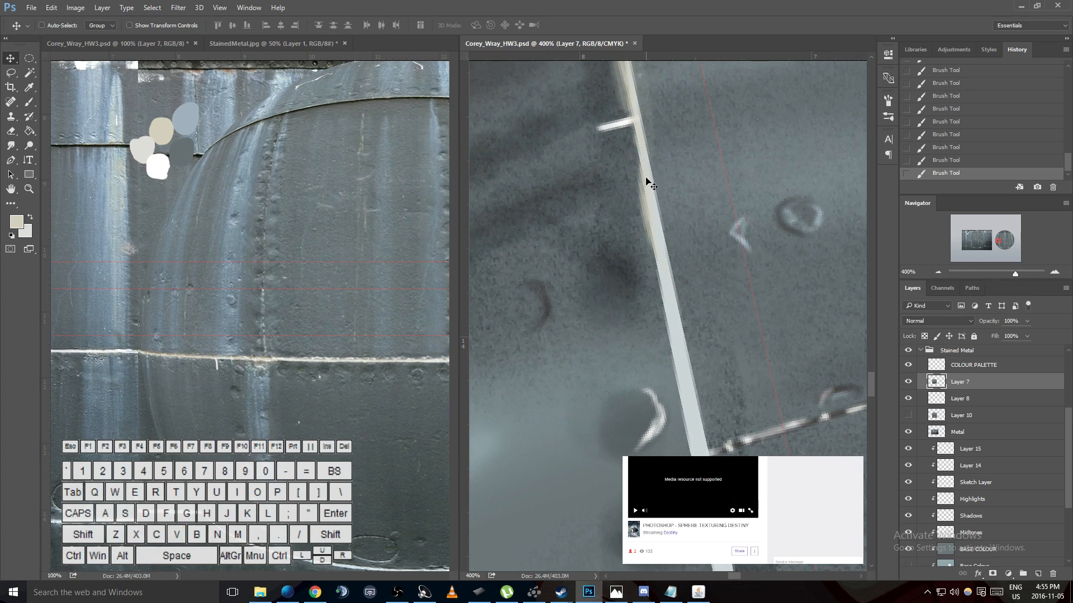
key("b")
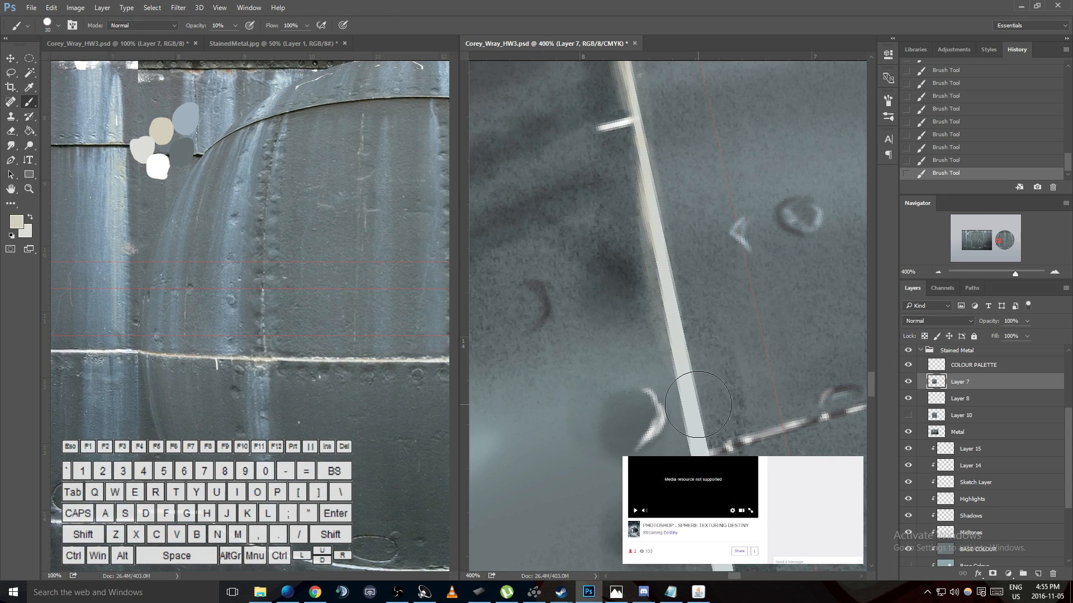
key("ctrl+z")
left_click_drag(656, 215, 715, 450)
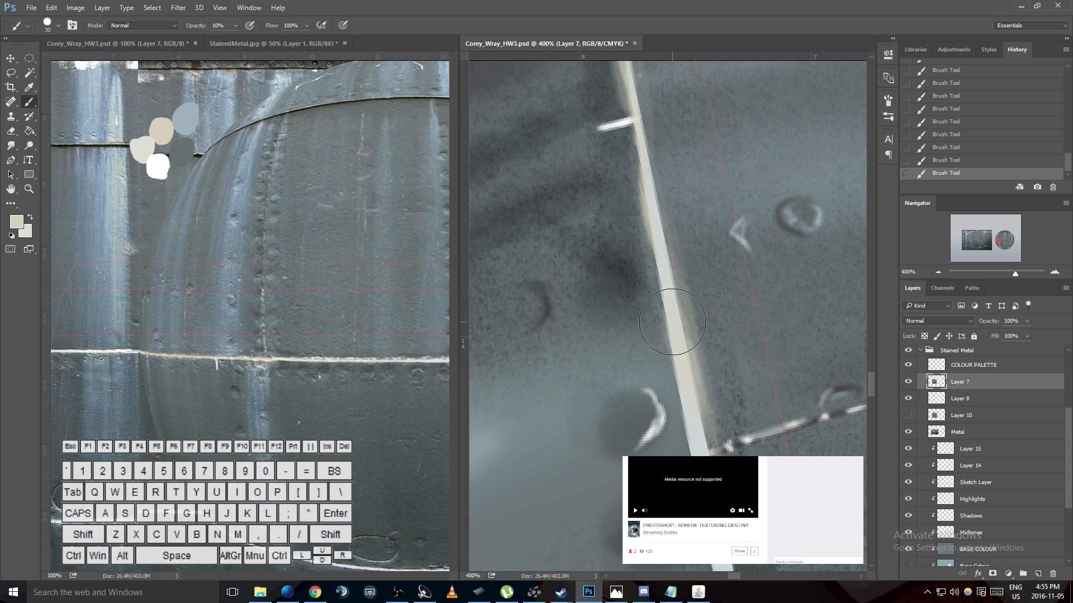
- Switch to the light grey color, shrink the brush and paint pale streaks beside the seam above the junction
key("x")
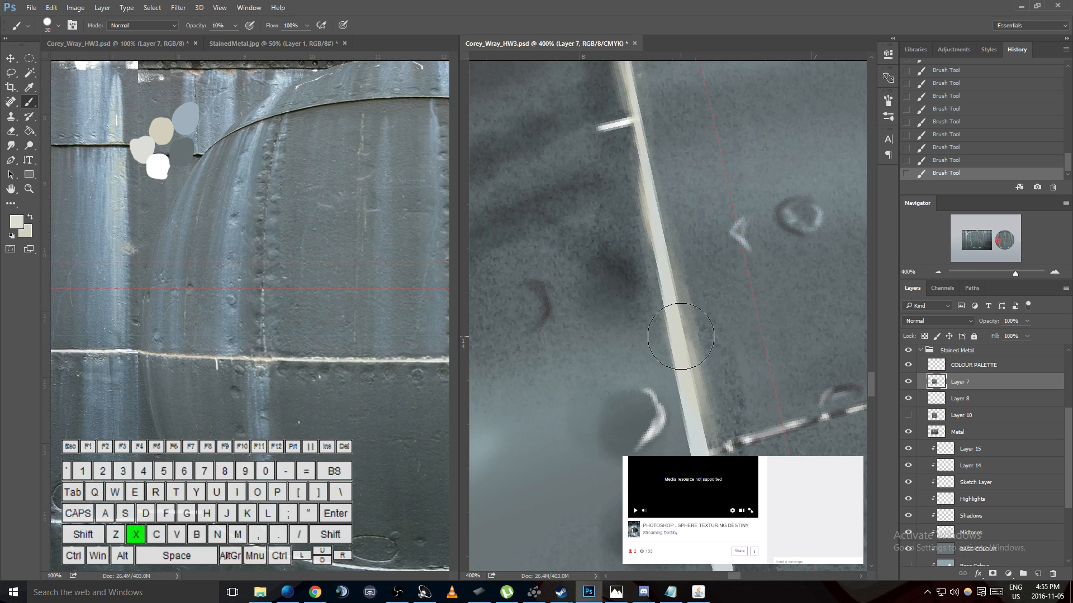
key("bracketleft")
key("bracketleft")
key("bracketleft")
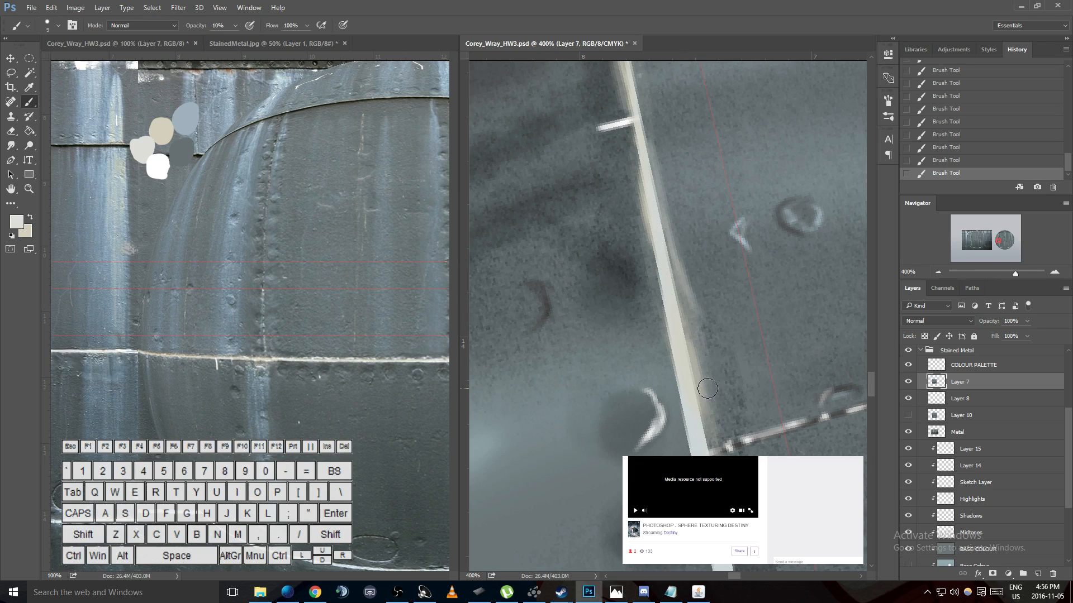
- Sample the white palette swatch and paint a small highlight at 80% opacity on the seam's edge just above the junction
key("x")
key("x")
key("i")
left_click(165, 165)
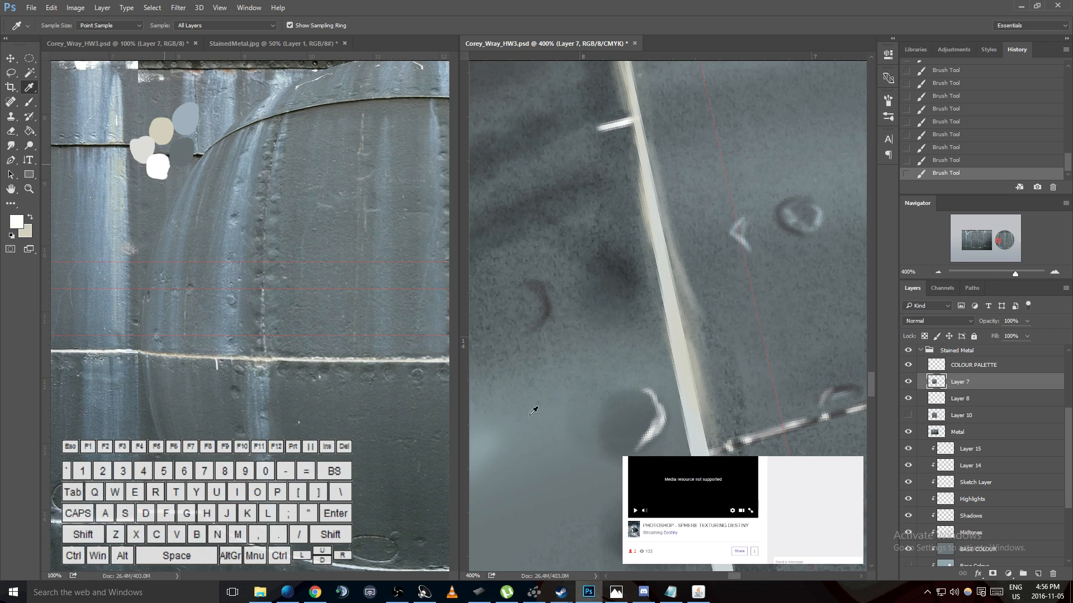
key("b")
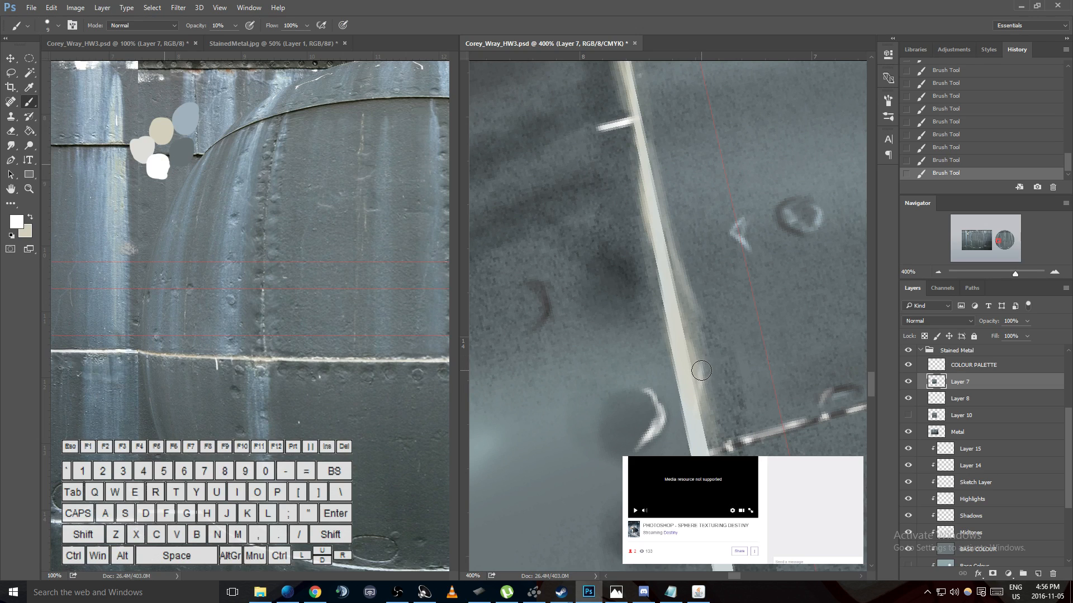
key("bracketleft")
key("8")
left_click_drag(702, 378, 698, 418)
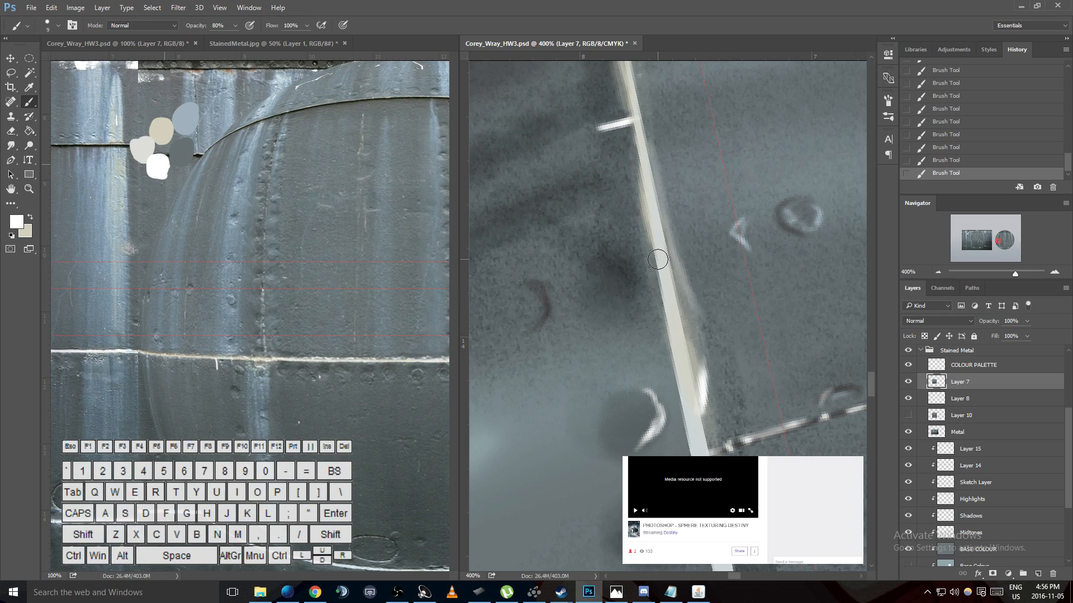
- Shrink the brush and paint a short white tick branching off the middle of the seam
left_click_drag(659, 258, 586, 281)
key("ctrl+z")
key("bracketleft")
key("bracketleft")
key("bracketleft")
key("bracketleft")
key("bracketleft")
key("ctrl+z")
left_click_drag(654, 261, 635, 269)
mouse_move(655, 263)
left_mouse_down()
mouse_move(609, 279)
mouse_move(633, 267)
mouse_move(624, 273)
left_mouse_up()
- Paint a short white tick and a dab at 40% opacity beside the seam near the sphere's outer edge
key("space")
mouse_move(607, 125)
left_mouse_down()
mouse_move(615, 335)
mouse_move(644, 201)
mouse_move(734, 180)
mouse_move(702, 192)
left_mouse_up()
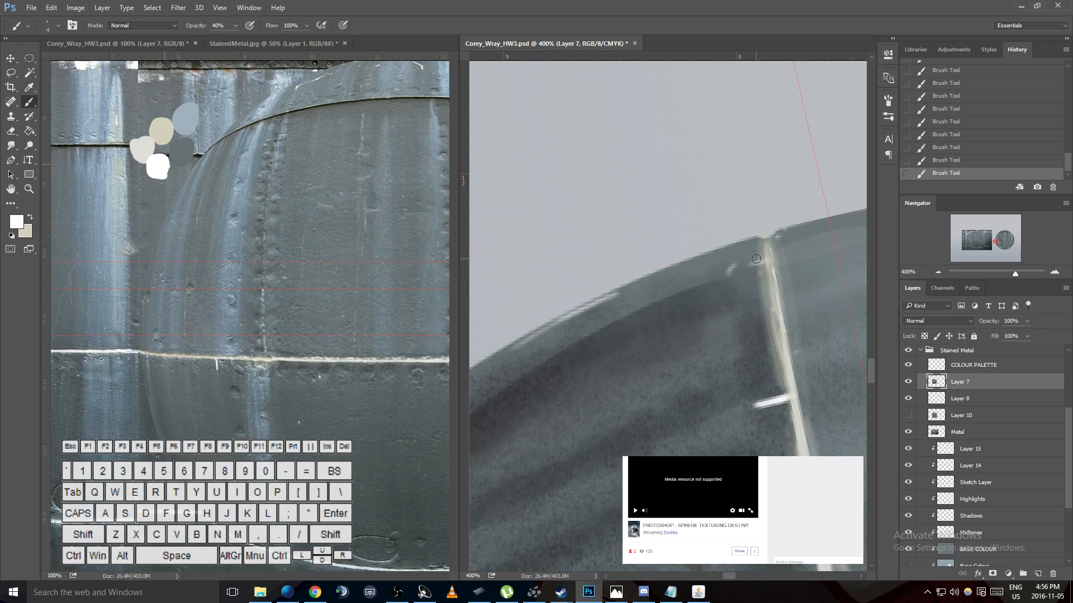
left_click_drag(765, 261, 738, 270)
left_click(715, 276)
- Set white as the background color and sample the blue-grey palette swatch as the brush color
key("x")
key("i")
left_click(194, 116)
key("b")
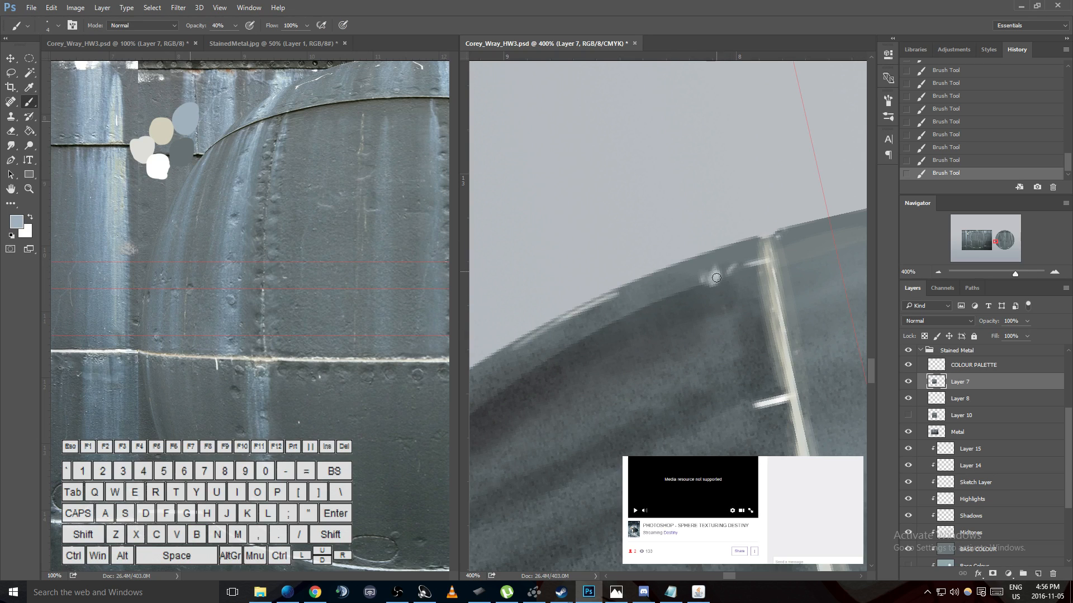
- Lasso the pale dabs beside the seam near the sphere's outer edge, clear them and deselect
left_click(702, 273)
key("ctrl")
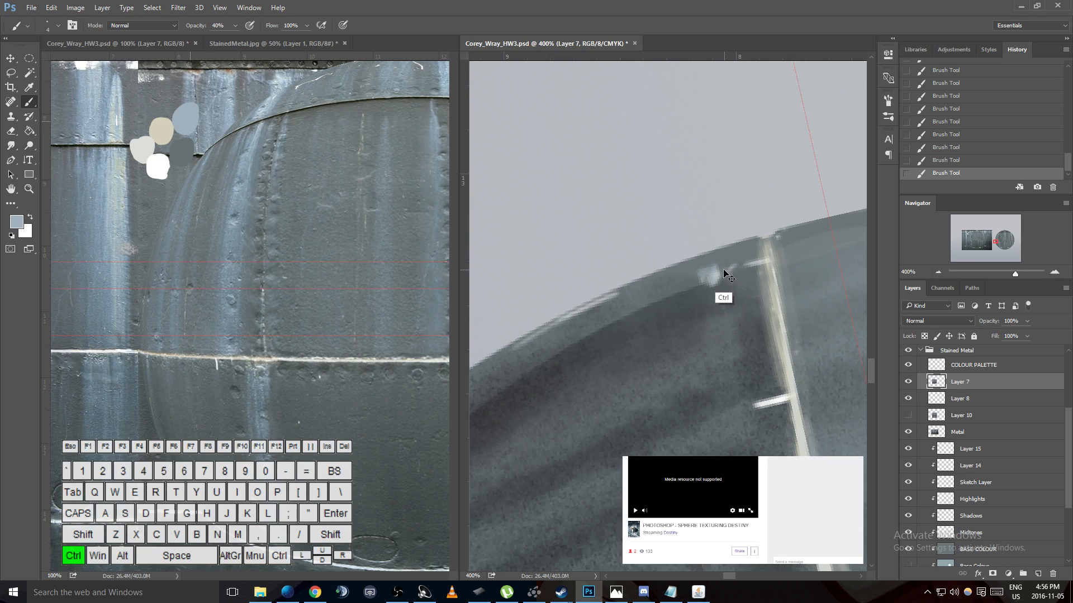
key("l")
mouse_move(720, 250)
left_mouse_down()
mouse_move(708, 291)
mouse_move(688, 261)
mouse_move(721, 252)
left_mouse_up()
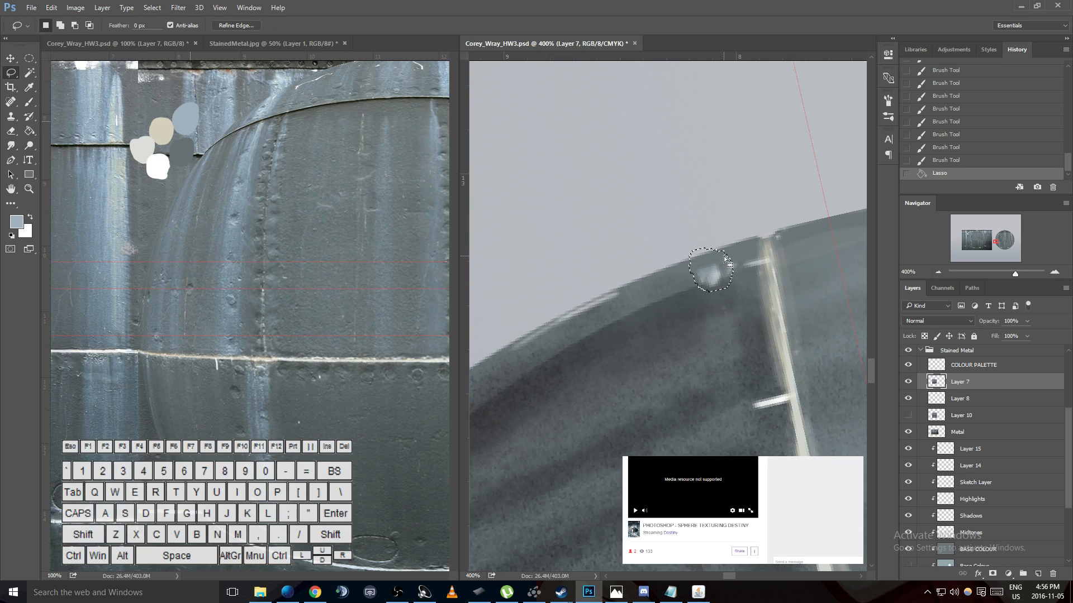
key("Delete")
key("ctrl+d")
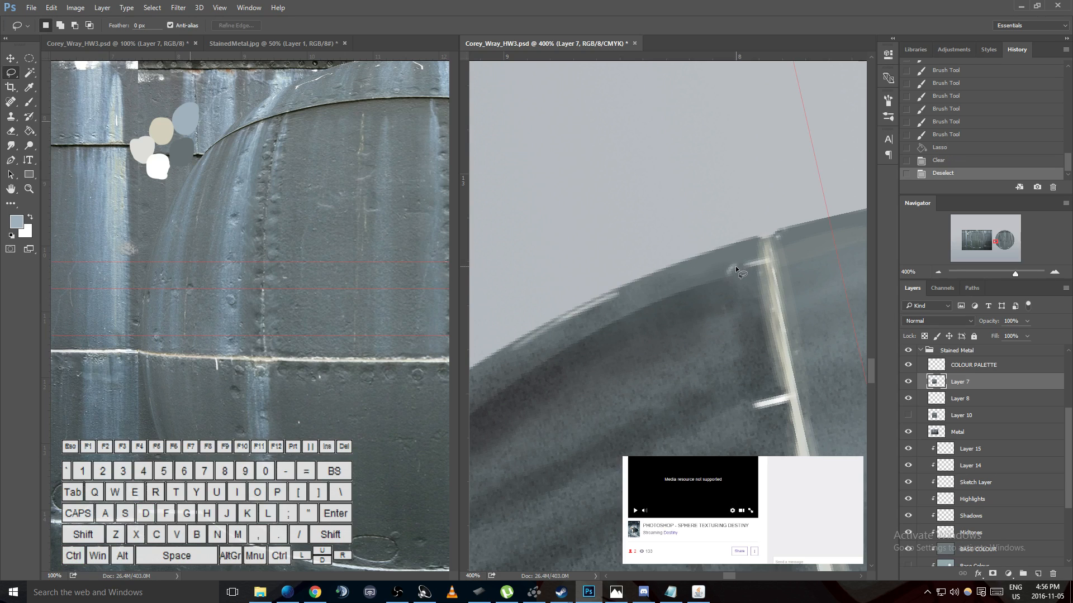
- Paint a small blue-grey rivet dab at 40% opacity between the sphere's outer edge and the upper white tick
key("b")
left_click(732, 263)
left_click(726, 270)
left_click(731, 258)
left_click(727, 259)
left_click(727, 262)
left_click(726, 263)
left_click(726, 264)
left_click(729, 261)
left_click(730, 259)
left_click(728, 262)
- Sample the dark grey palette swatch as the brush color and undo the last change on the canvas
key("x")
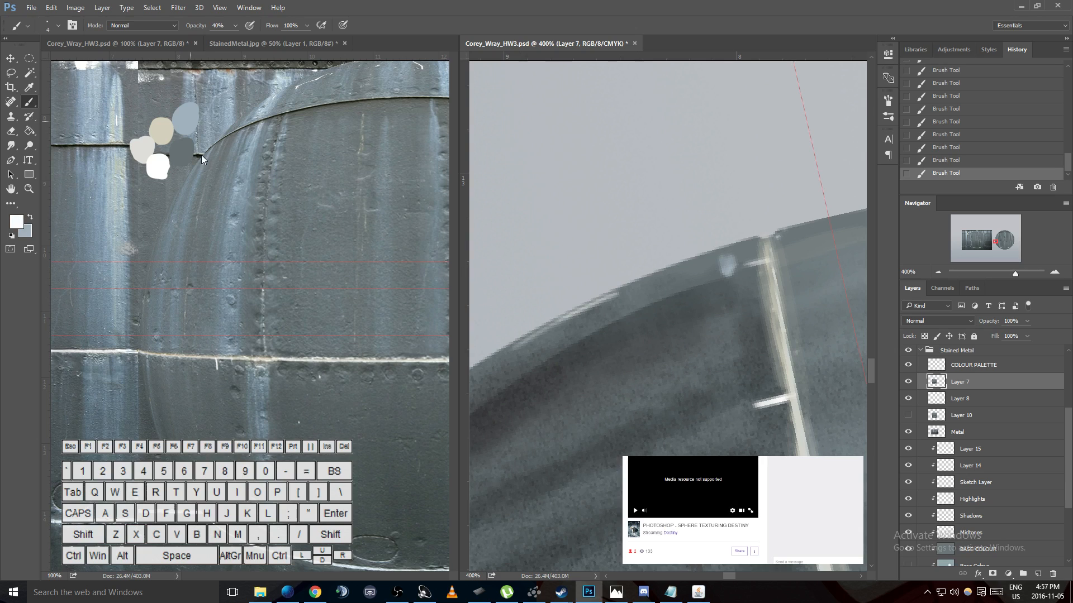
key("x")
key("i")
left_click(189, 156)
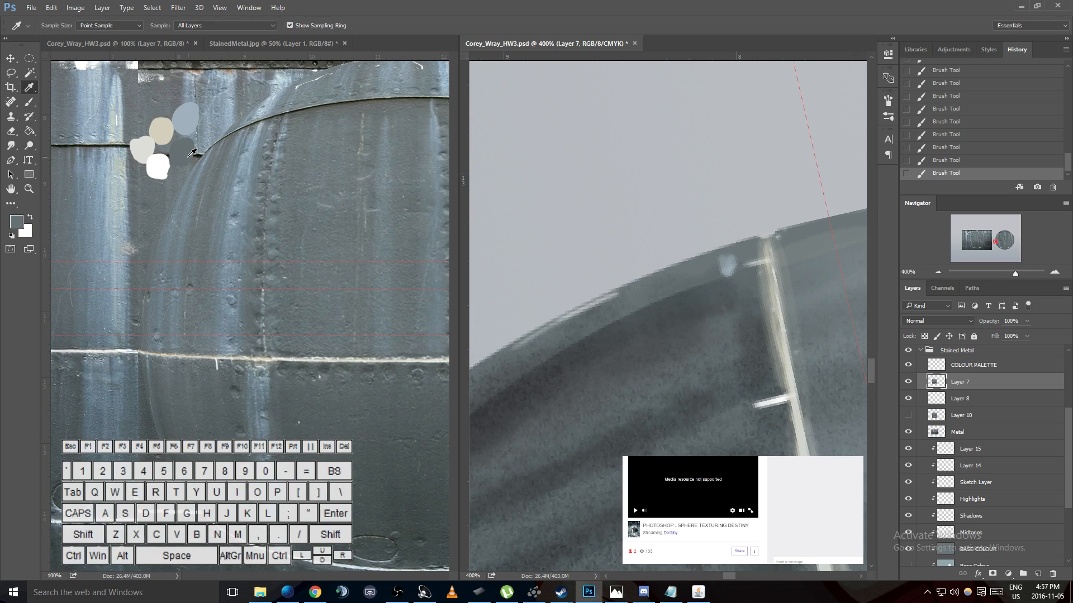
key("b")
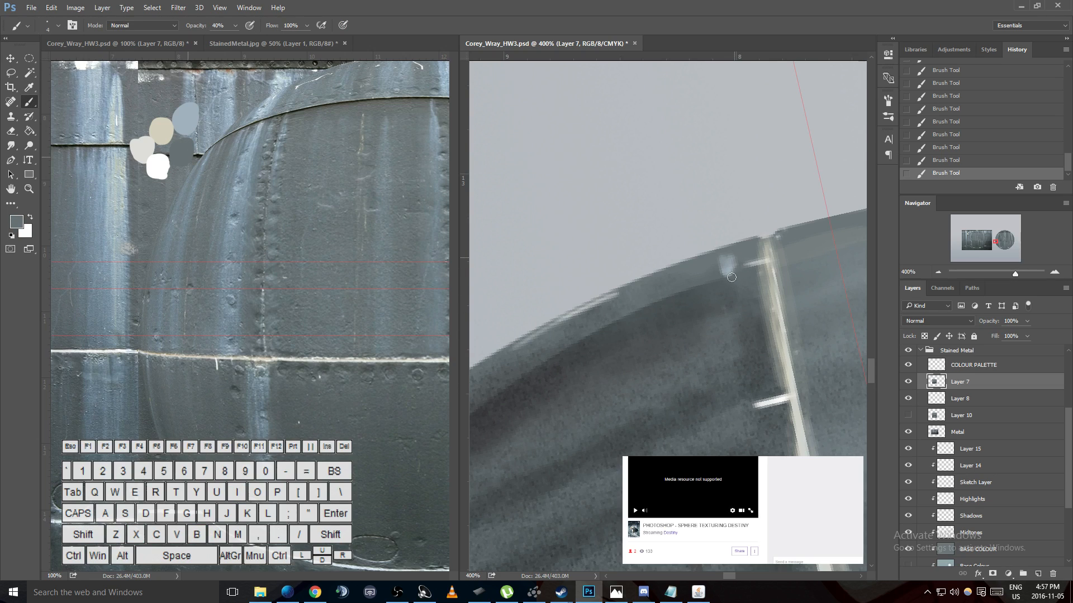
key("ctrl+z")
- Darken the brush color to Lab 16, -2, -2 and paint a small shadow along the seam side of the blue-grey rivet
left_click(17, 224)
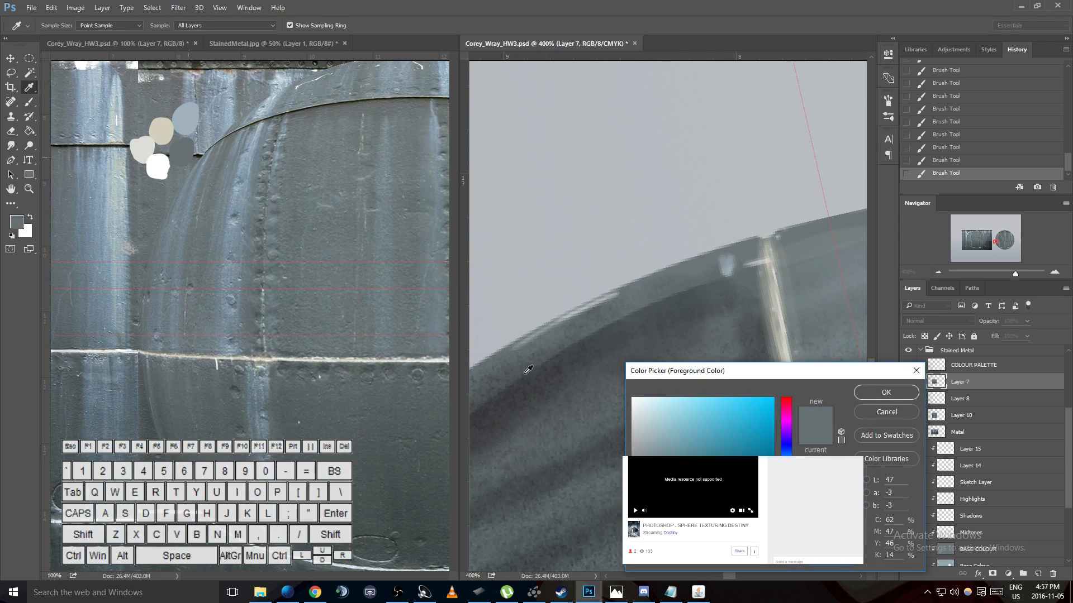
left_click_drag(654, 496, 659, 517)
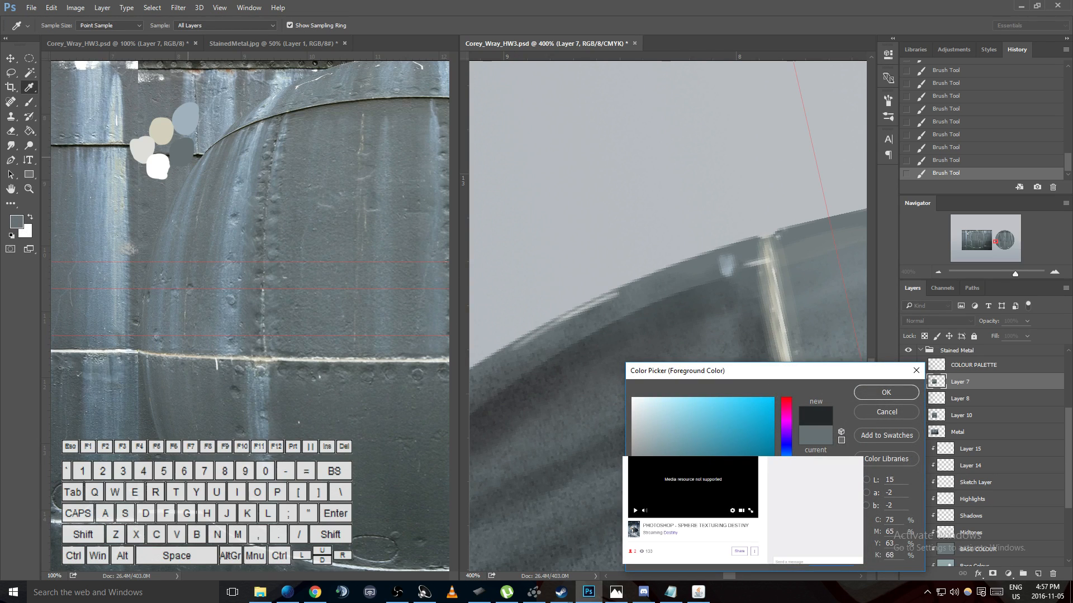
left_click(893, 393)
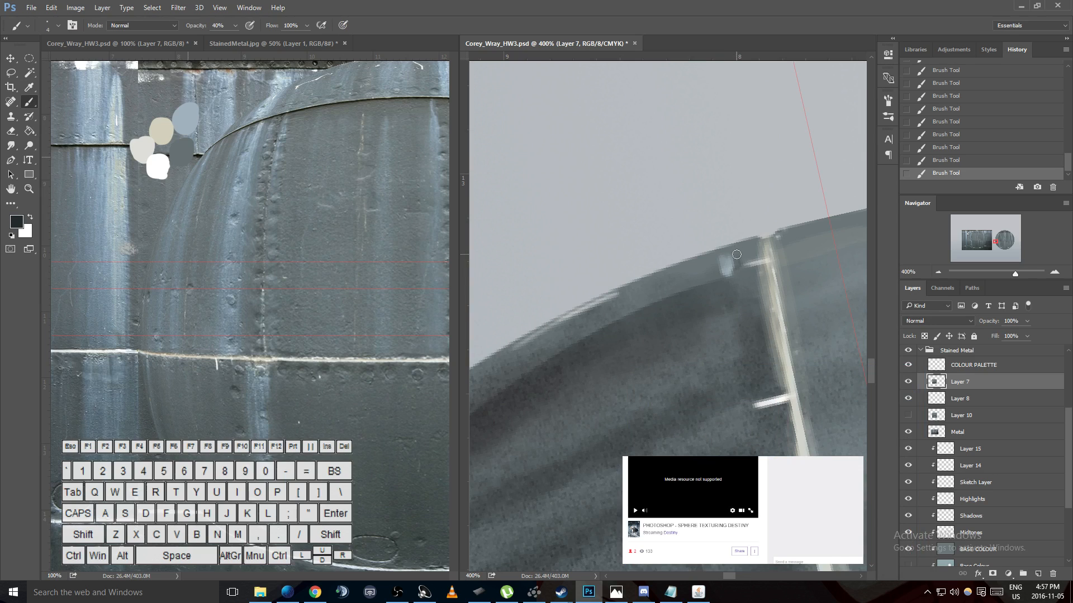
key("ctrl+alt+z")
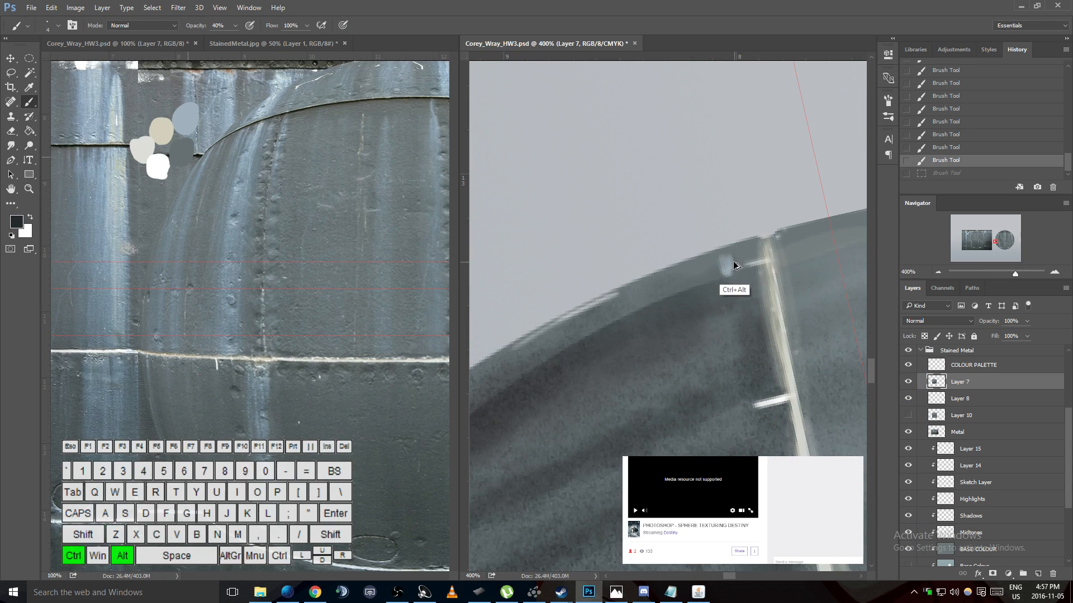
left_click(728, 275)
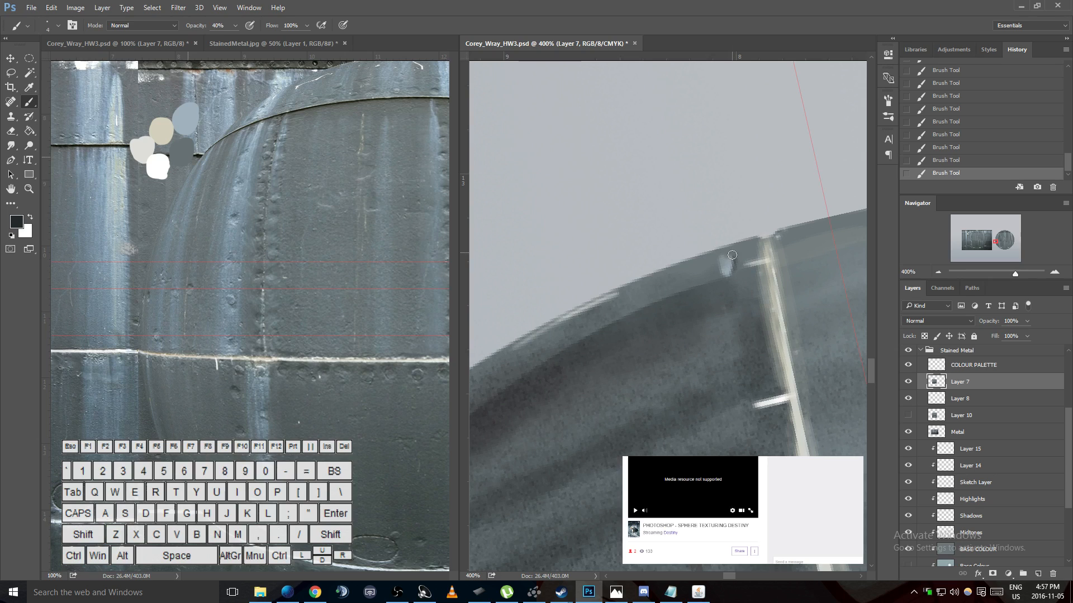
- Switch the brush color to white and enlarge the brush to 20 px
key("x")
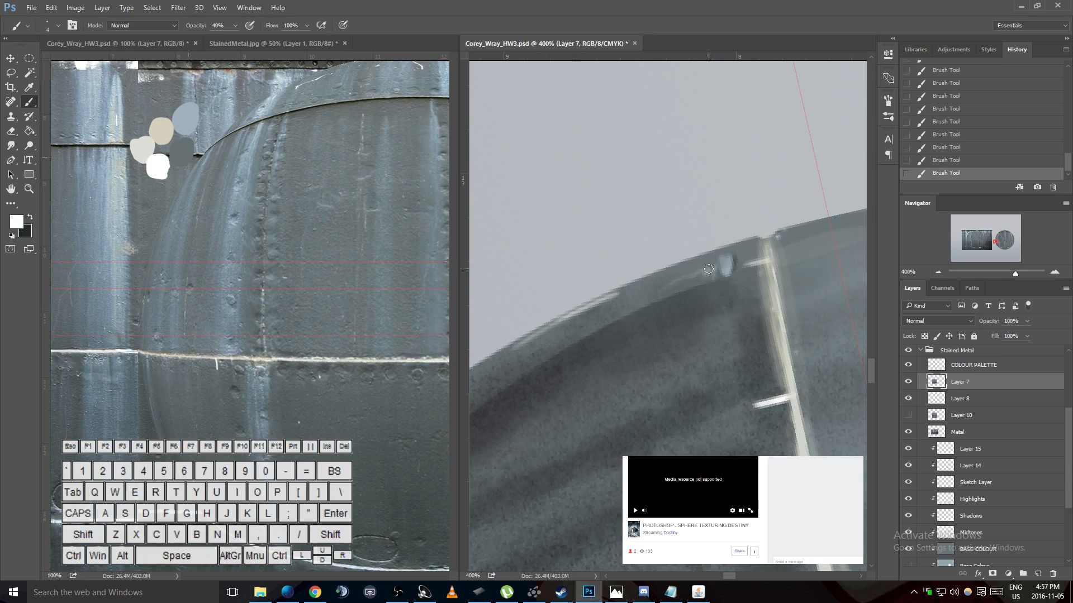
key("bracketright")
key("bracketright")
key("bracketright")
key("bracketright")
key("bracketright")
key("bracketright")
key("bracketright")
key("bracketright")
left_click_drag(715, 268, 629, 296)
key("ctrl+z")
key("ctrl+z")
key("ctrl+z")
- Paint soft white highlight strokes at 10% opacity along the sphere's outer rim, running from the rivet away from the seam
key("1")
left_click_drag(726, 260, 653, 293)
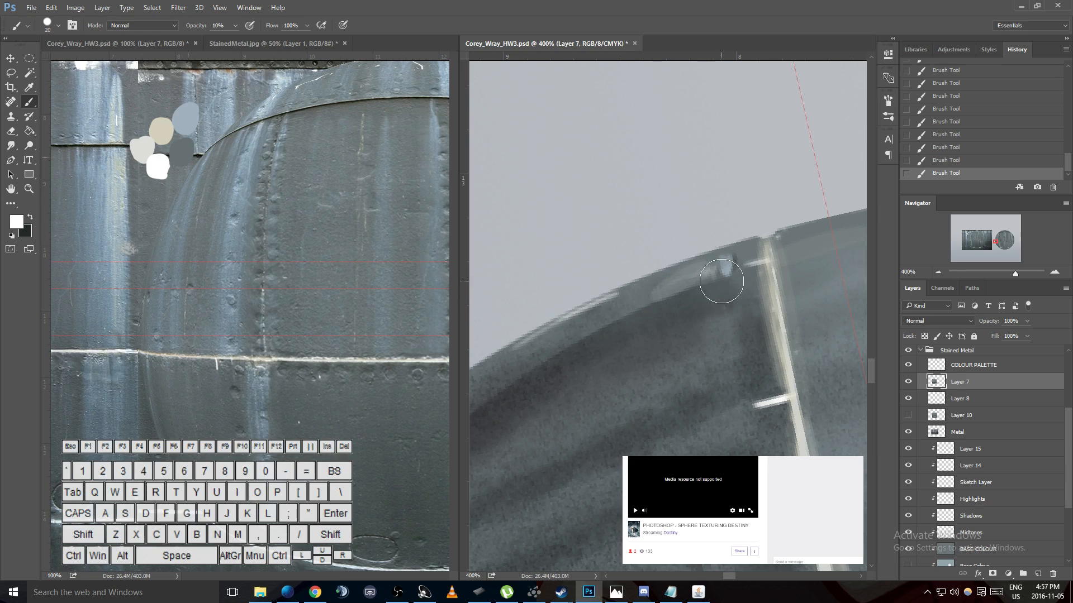
left_click_drag(718, 266, 642, 298)
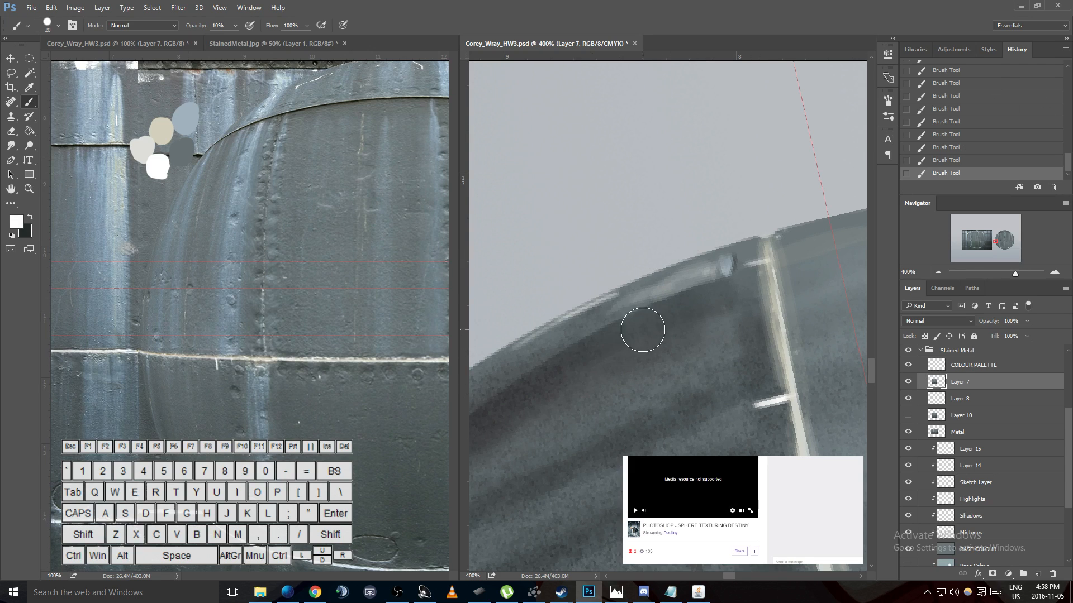
- Sample the blue-grey palette swatch and paint a soft 20 px highlight inside the large dent beside the pale seam
key("space")
left_click_drag(661, 400, 785, 283)
left_click_drag(849, 366, 617, 287)
left_click_drag(605, 353, 773, 360)
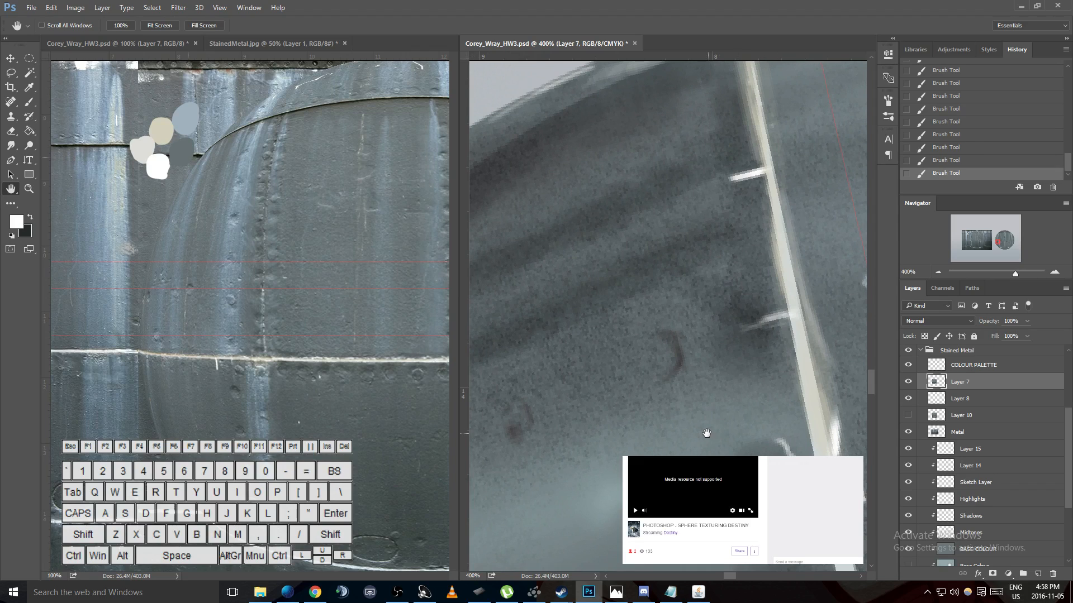
key("i")
left_click(181, 118)
key("b")
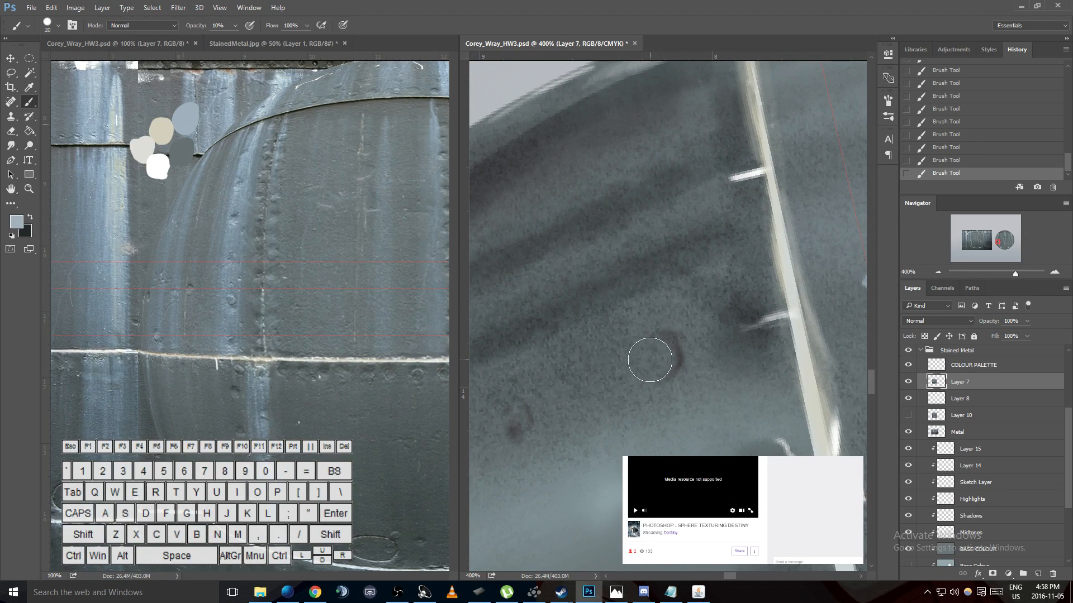
mouse_move(646, 359)
left_mouse_down()
mouse_move(666, 342)
mouse_move(643, 380)
mouse_move(657, 342)
mouse_move(674, 363)
mouse_move(659, 346)
mouse_move(676, 349)
mouse_move(656, 339)
mouse_move(673, 343)
mouse_move(649, 372)
mouse_move(678, 346)
mouse_move(664, 345)
mouse_move(661, 372)
mouse_move(670, 339)
mouse_move(647, 359)
left_mouse_up()
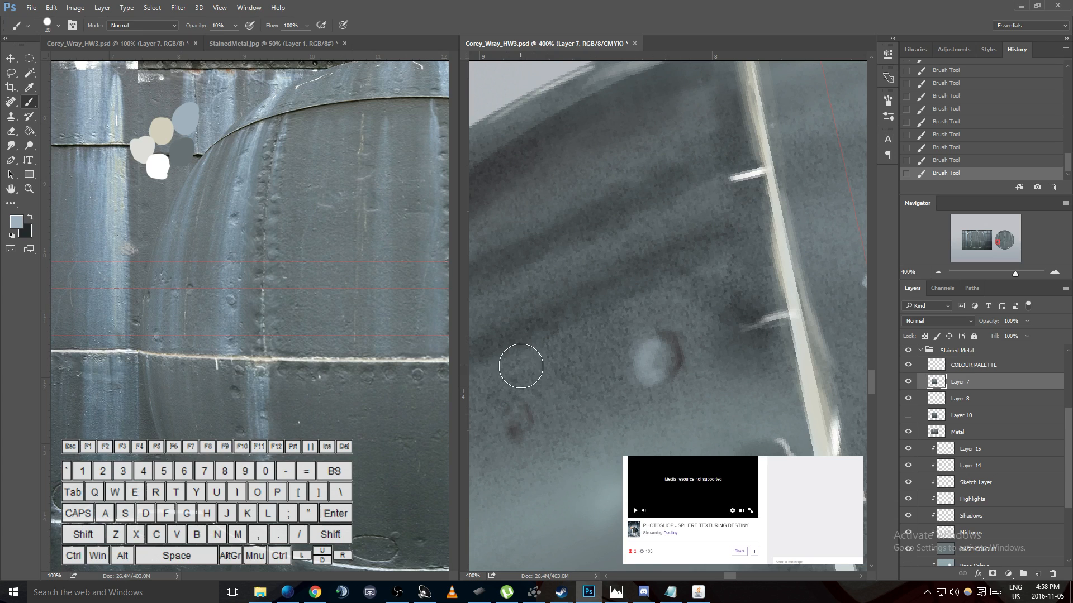
- Paint blue-grey highlights on the next two dents away from the pale seam, using a smaller brush for the third dent's rim
key("space")
mouse_move(551, 383)
left_mouse_down()
mouse_move(611, 364)
mouse_move(682, 300)
mouse_move(658, 327)
mouse_move(706, 340)
mouse_move(696, 324)
left_mouse_up()
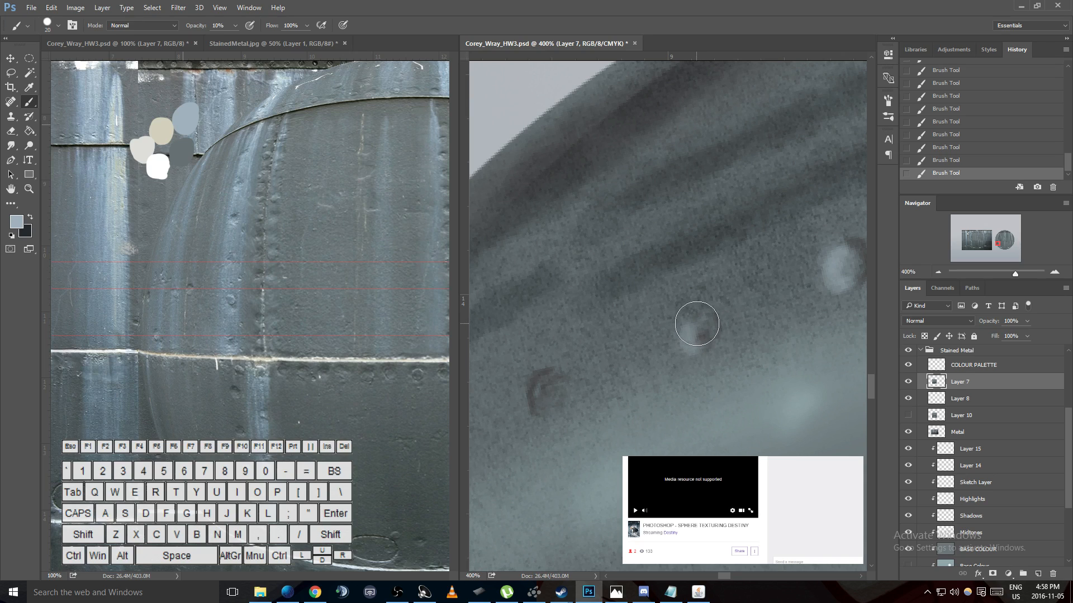
key("bracketleft")
key("bracketleft")
key("bracketleft")
key("bracketleft")
key("bracketleft")
key("bracketleft")
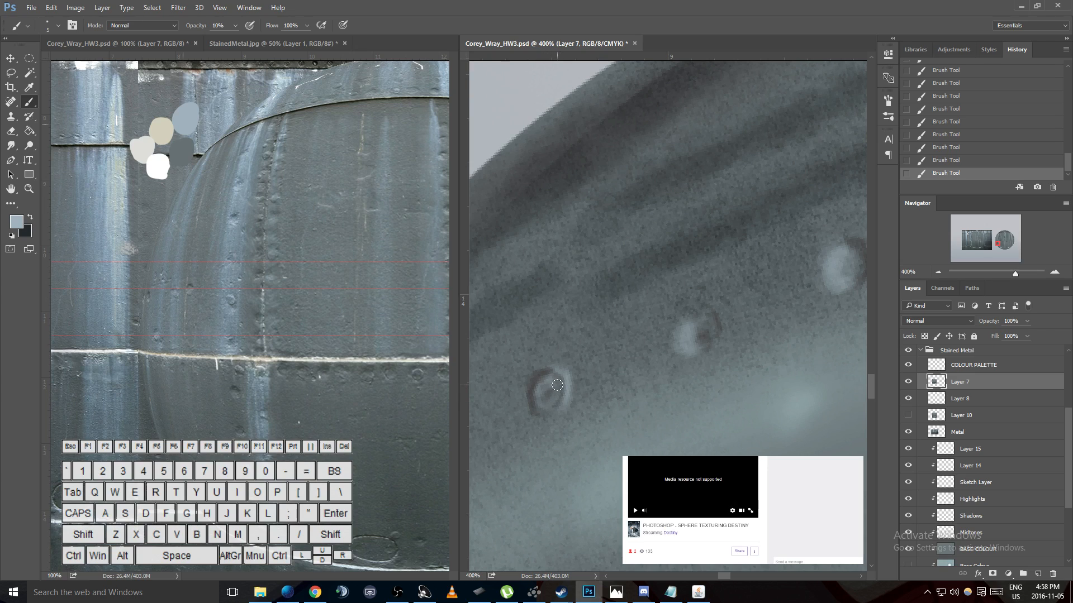
key("bracketright")
key("bracketright")
key("bracketright")
mouse_move(530, 373)
left_mouse_down()
mouse_move(533, 422)
mouse_move(523, 390)
mouse_move(538, 369)
mouse_move(528, 418)
mouse_move(526, 368)
mouse_move(521, 414)
mouse_move(514, 379)
mouse_move(504, 421)
mouse_move(514, 373)
mouse_move(593, 368)
mouse_move(635, 348)
mouse_move(676, 307)
mouse_move(620, 335)
left_mouse_up()
- Reduce the brush to 5 px and paint thin blue-grey rim highlights on the two dents nearest the thin white line
key("h")
key("b")
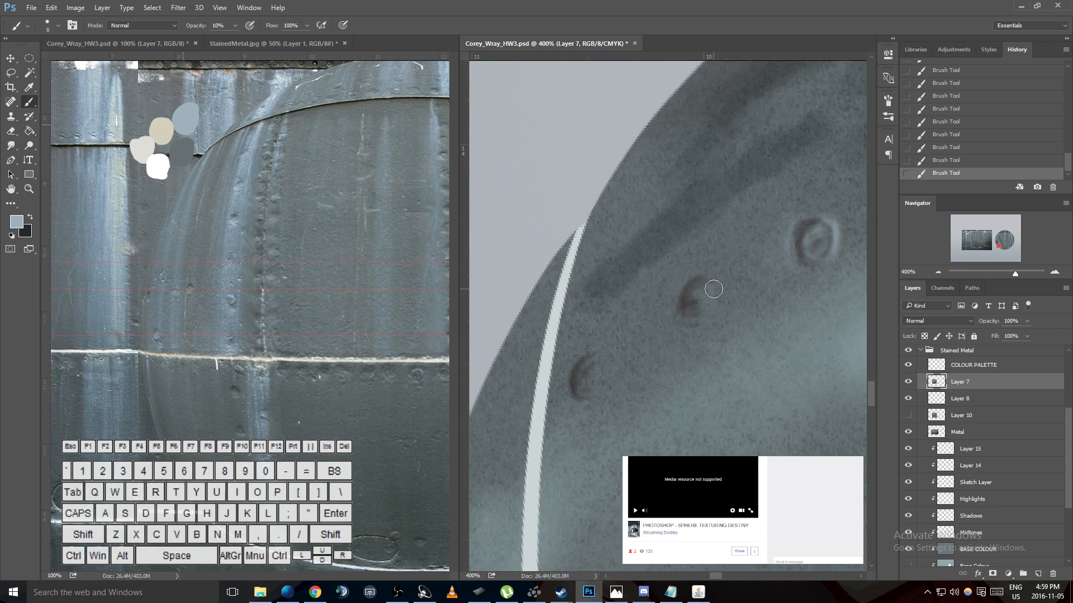
key("bracketleft")
key("bracketleft")
key("bracketleft")
mouse_move(705, 282)
left_mouse_down()
mouse_move(705, 308)
mouse_move(715, 296)
mouse_move(706, 298)
left_mouse_up()
left_click_drag(602, 357, 587, 395)
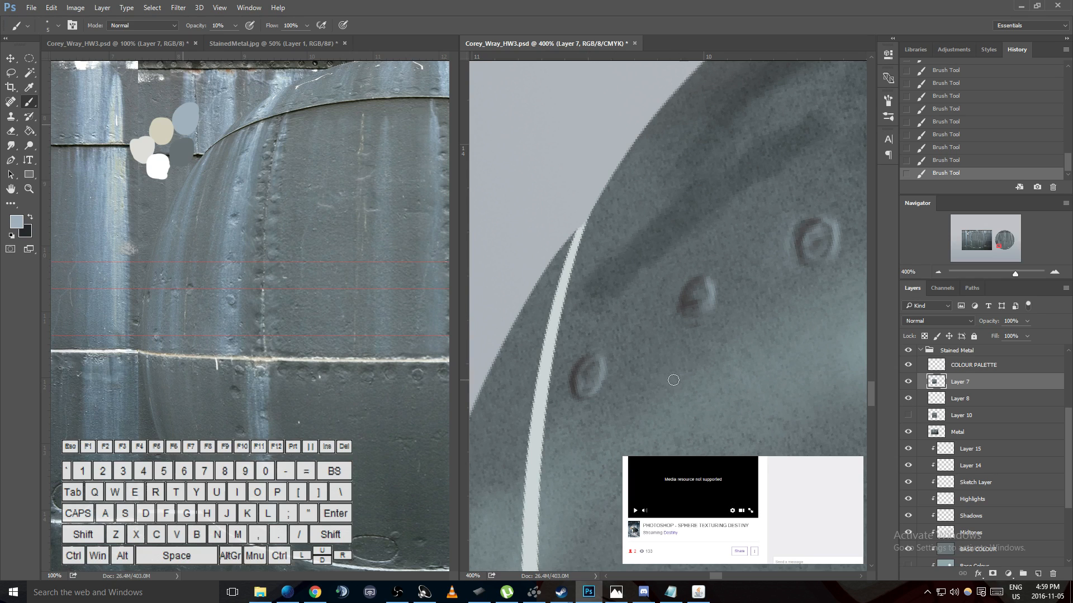
- Paint a small blue-grey highlight on the second rivet down along the dark curved seam, on its outer-rim side
key("space")
mouse_move(649, 386)
left_mouse_down()
mouse_move(639, 436)
mouse_move(448, 409)
left_mouse_up()
left_click_drag(803, 391, 587, 476)
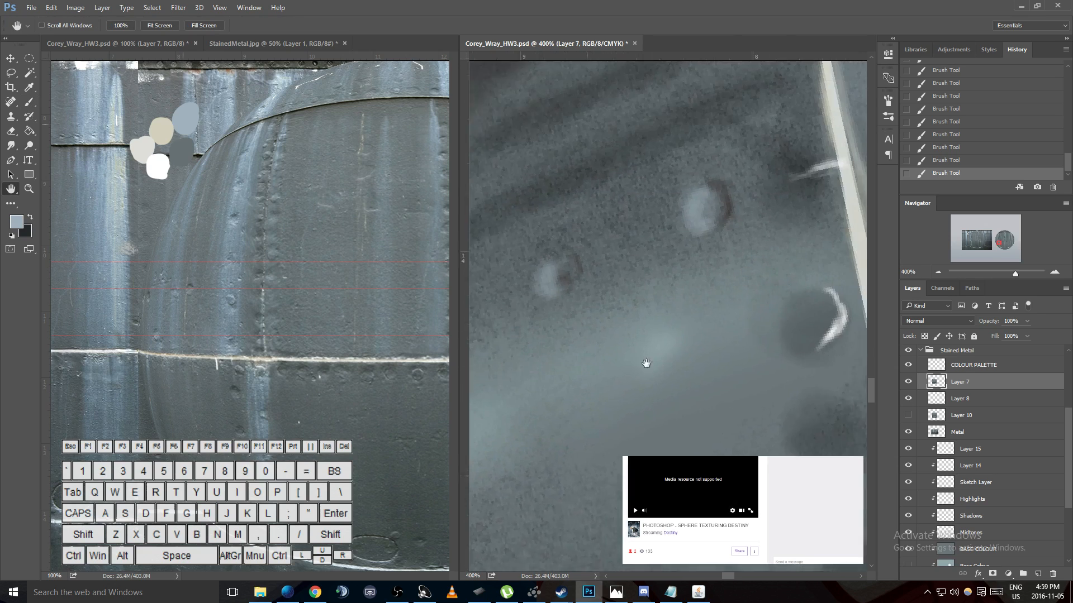
left_click_drag(696, 288, 596, 395)
left_click_drag(791, 440, 551, 267)
left_click_drag(726, 251, 606, 475)
left_click_drag(624, 335, 600, 374)
left_click_drag(694, 385, 585, 210)
mouse_move(650, 384)
left_mouse_down()
mouse_move(608, 275)
mouse_move(601, 320)
mouse_move(682, 304)
mouse_move(727, 314)
mouse_move(649, 364)
mouse_move(714, 313)
left_mouse_up()
mouse_move(721, 237)
left_mouse_down()
mouse_move(648, 346)
mouse_move(711, 278)
mouse_move(735, 278)
mouse_move(642, 376)
mouse_move(657, 238)
left_mouse_up()
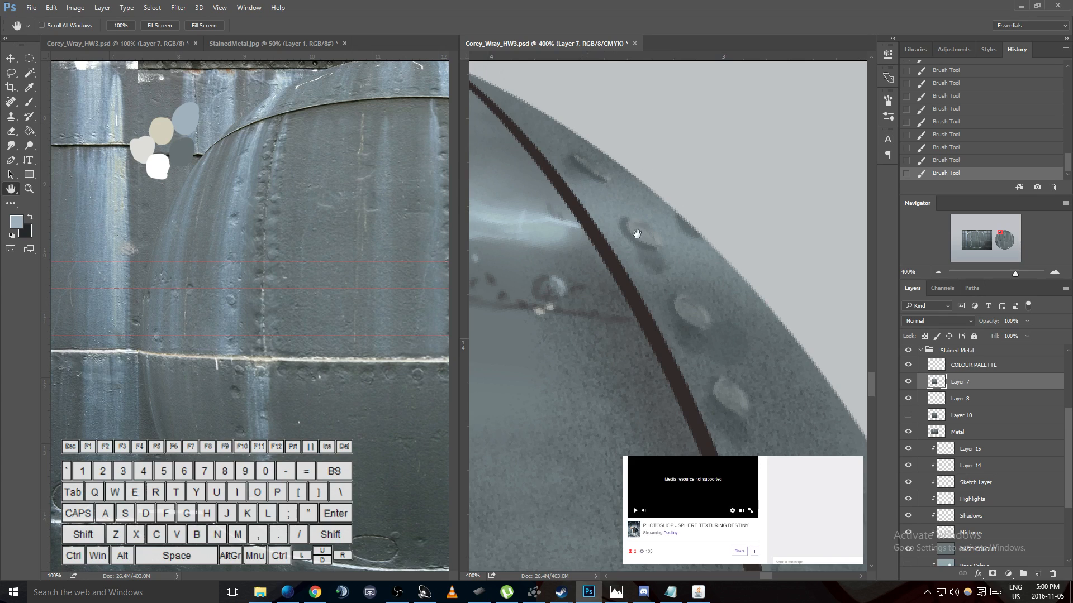
key("b")
left_click_drag(637, 222, 643, 239)
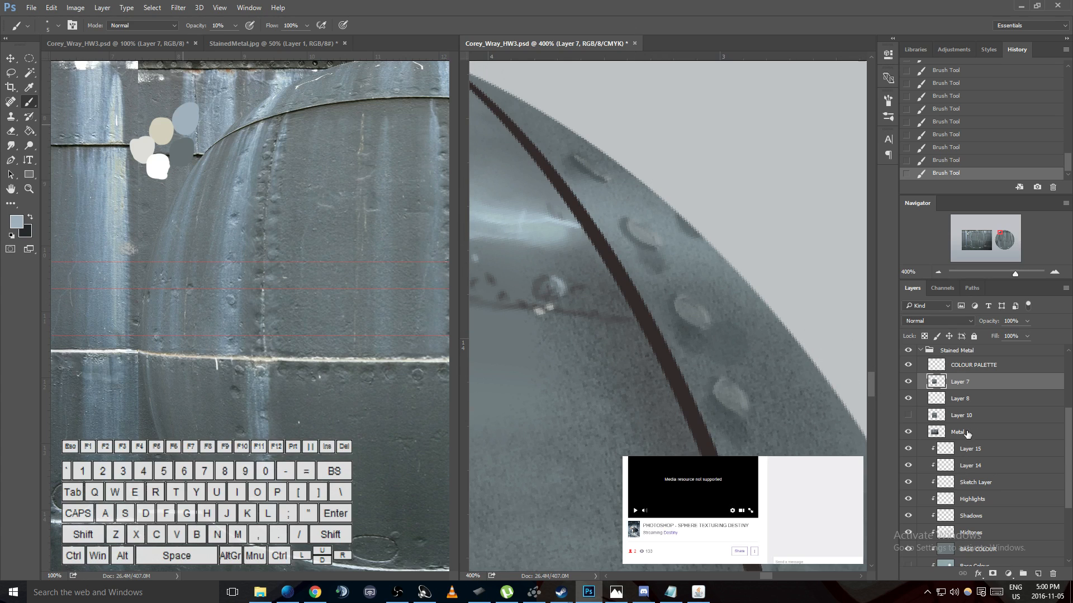
- Try merging Layer 15 down into Layer 14, comparing its visibility on and off, and undo the merge
left_click(963, 453)
left_click(910, 449)
left_click(910, 449)
left_click(910, 450)
left_click(910, 449)
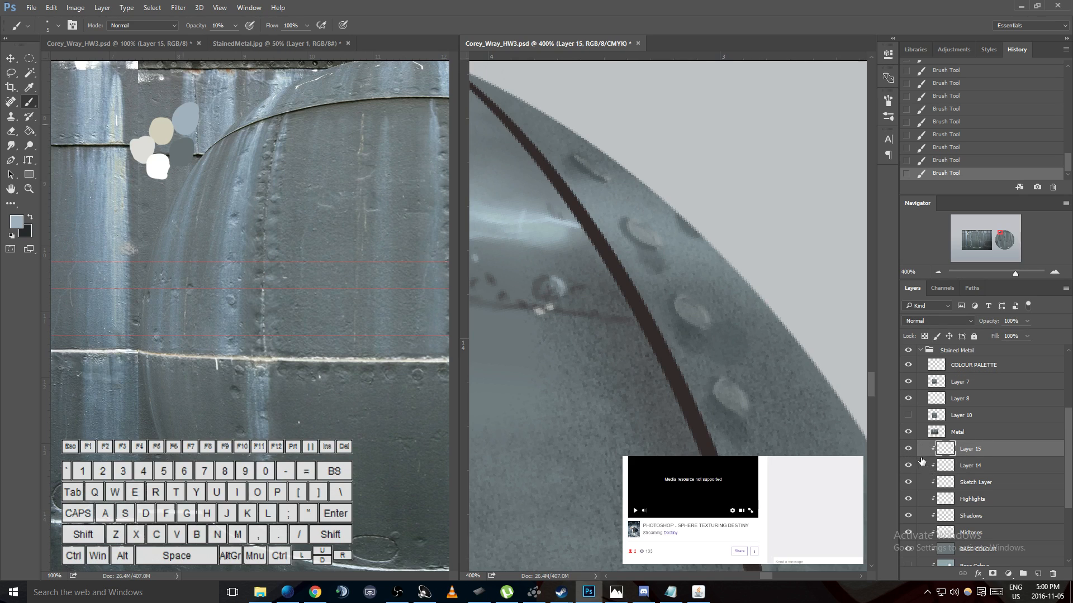
key("ctrl+e")
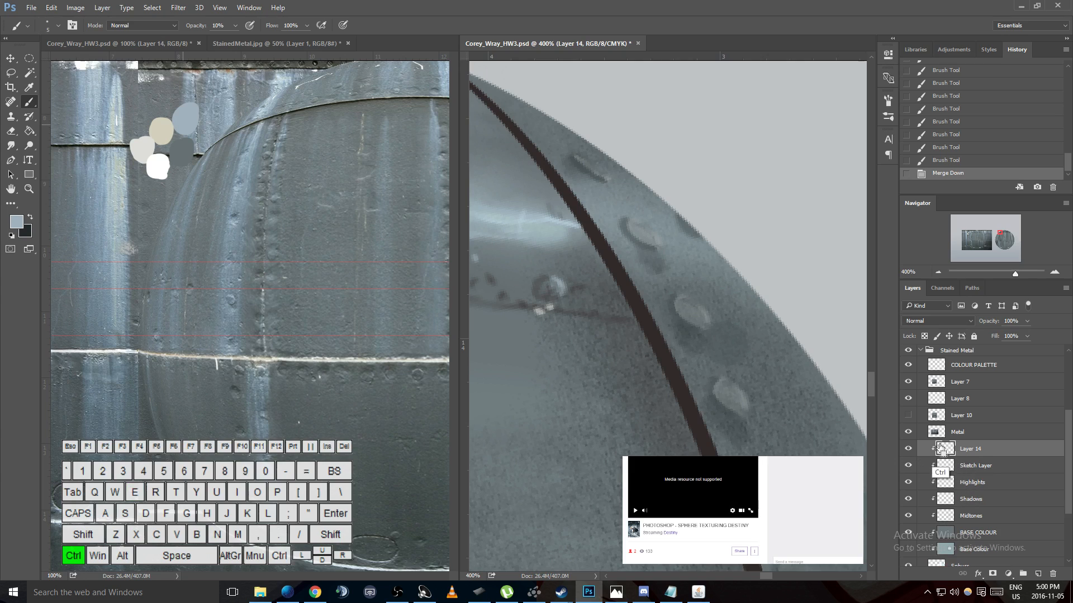
left_click(911, 450)
left_click(910, 449)
key("ctrl+z")
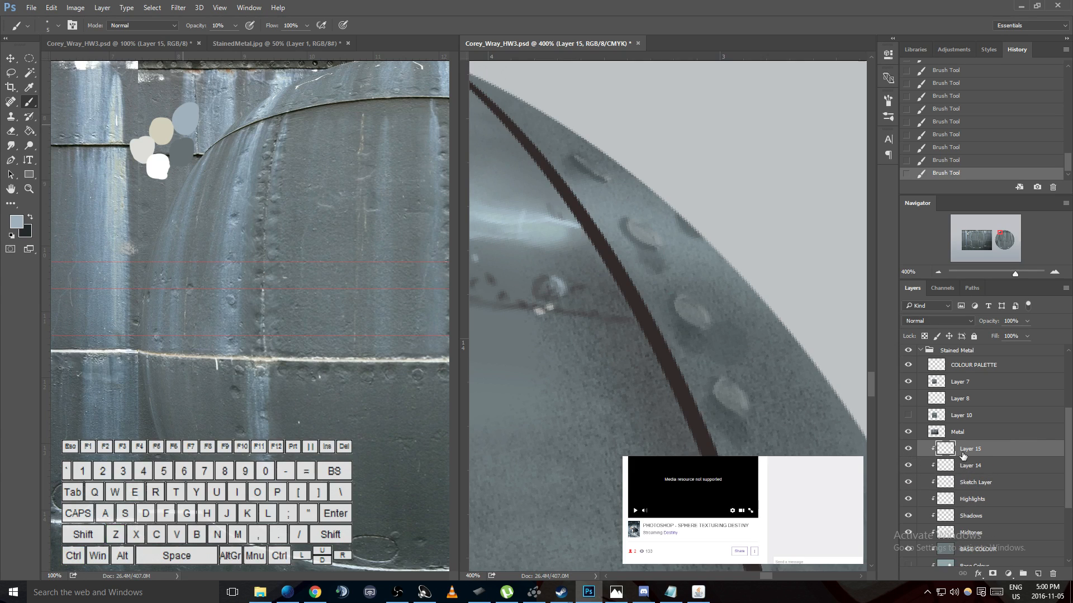
- Rename Layer 15 as details
double_click(972, 448)
type("details")
key("Return")
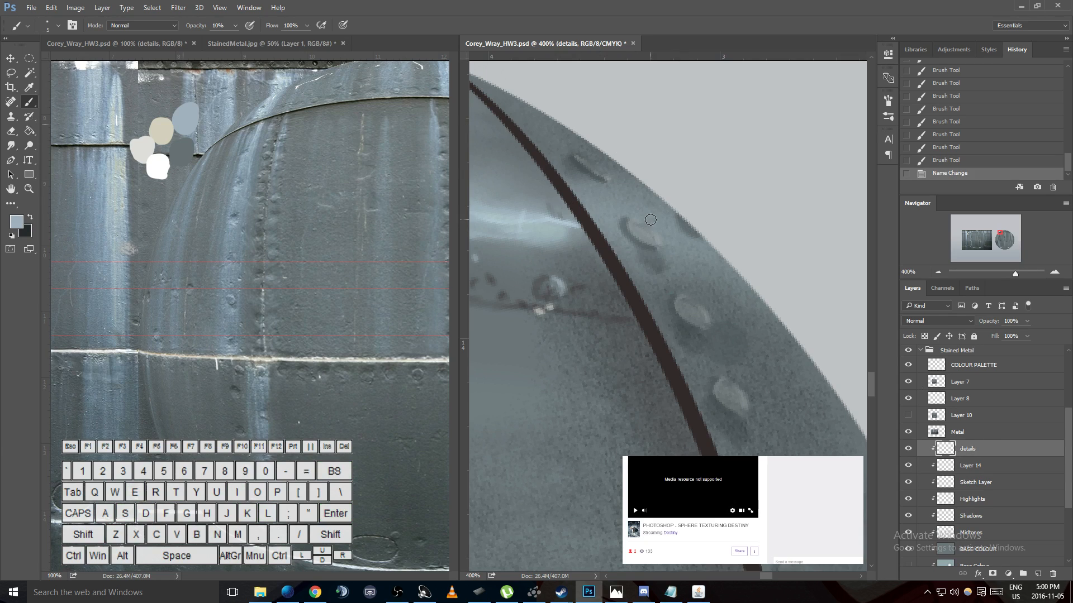
- Sample the white palette swatch and paint small highlights at 10% opacity on the second rivet beside the dark seam
key("ctrl")
key("i")
left_click(159, 165)
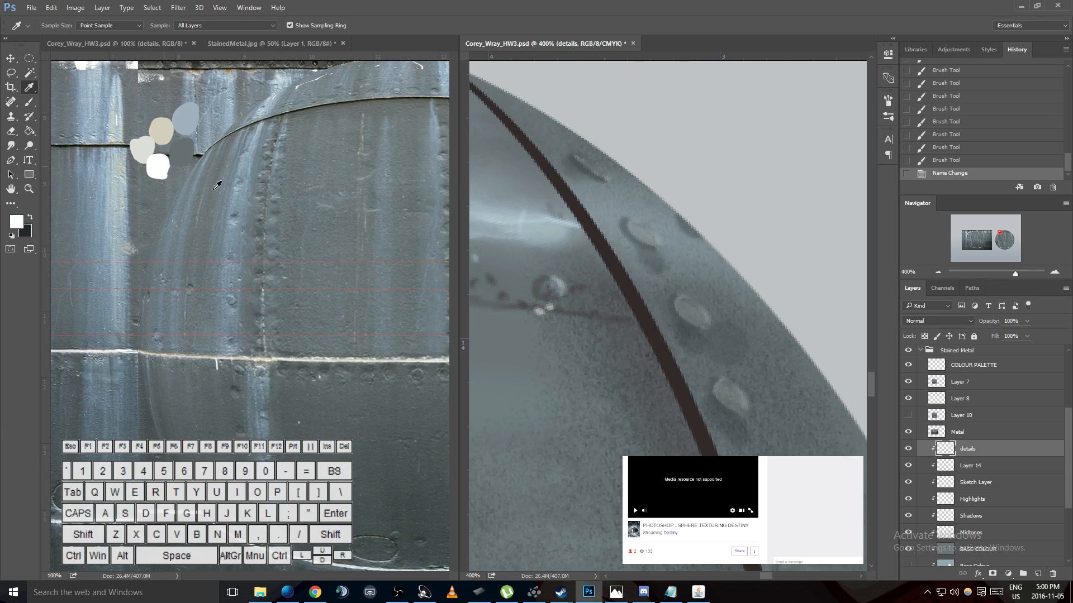
key("b")
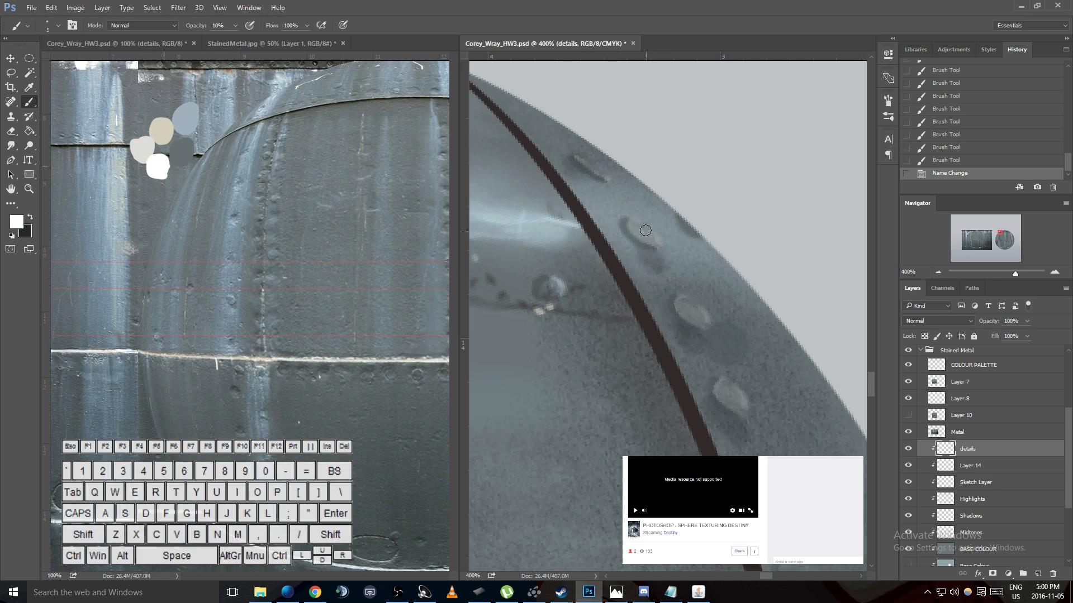
left_click_drag(634, 230, 633, 227)
left_click_drag(632, 227, 636, 231)
left_click_drag(632, 227, 636, 233)
left_click_drag(635, 231, 636, 231)
left_click_drag(631, 224, 637, 232)
- Paint short white highlight streaks between the second rivet and the sphere's outer rim, undoing the last unwanted stroke
left_click_drag(691, 255, 725, 273)
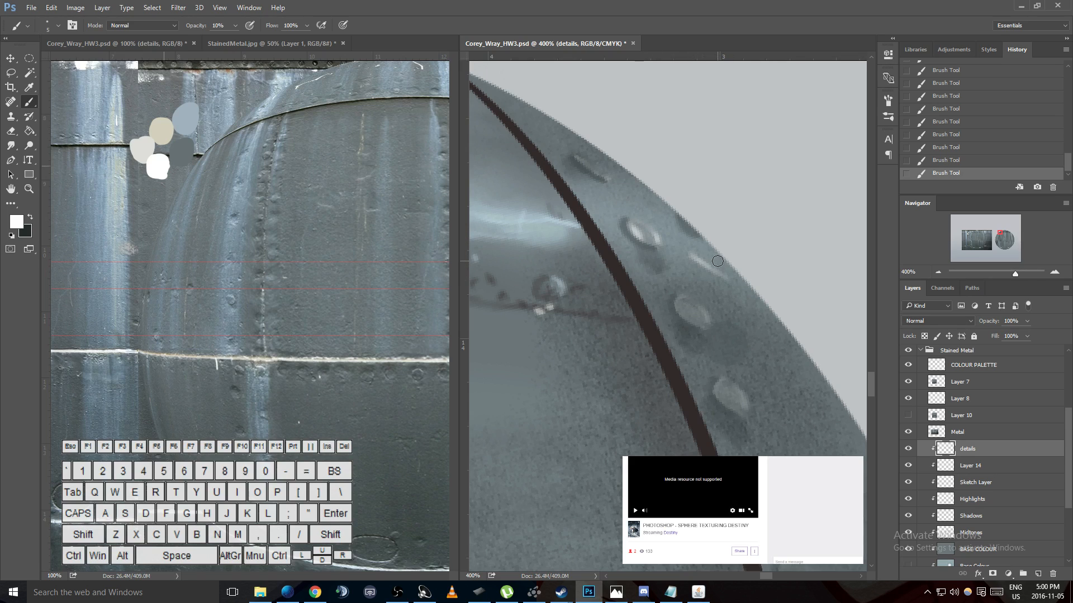
left_click_drag(691, 254, 719, 273)
left_click_drag(683, 232, 701, 247)
key("ctrl+z")
- Sample the blue-grey palette swatch and set the brush blending mode to Color Dodge
key("i")
left_click(191, 126)
key("b")
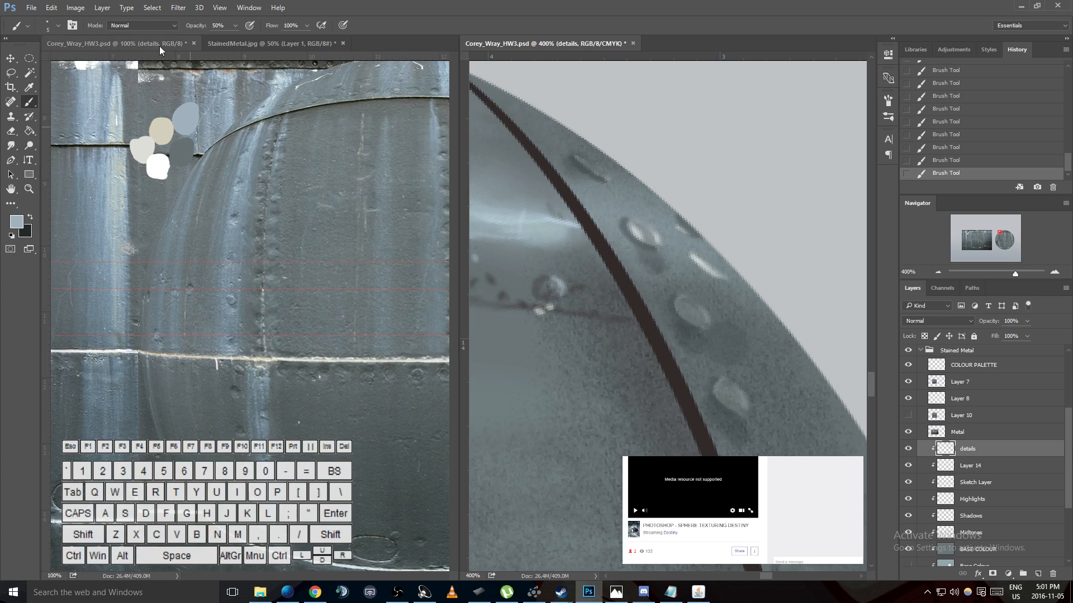
left_click(165, 27)
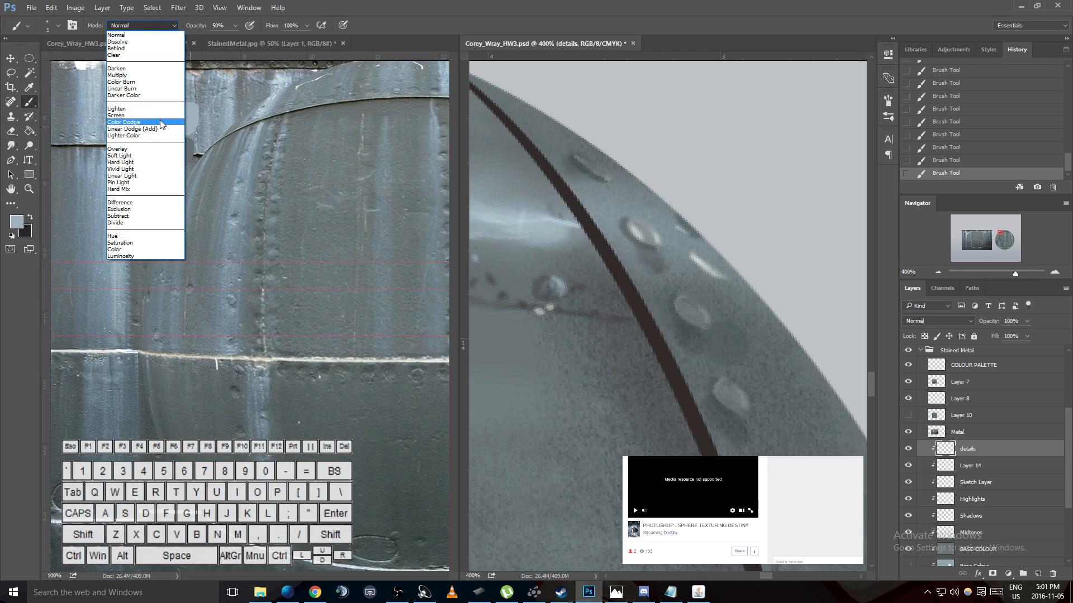
left_click(140, 121)
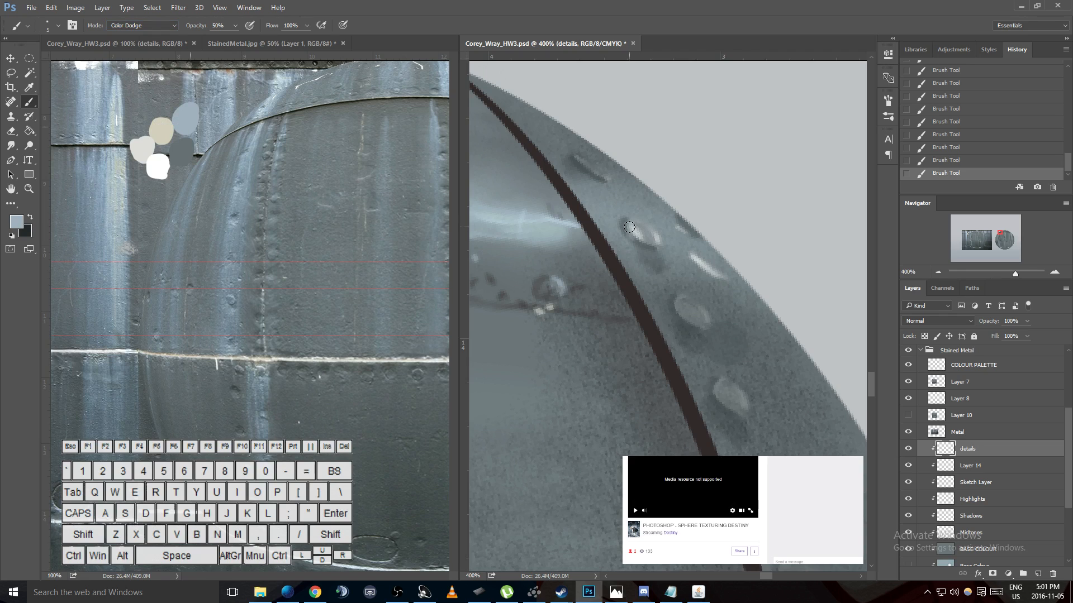
- Rework the second rivet's highlight with Color Dodge strokes at 50% opacity and enlarge the brush to 25 px
key("ctrl+z")
key("ctrl+alt+z")
key("ctrl+alt+z")
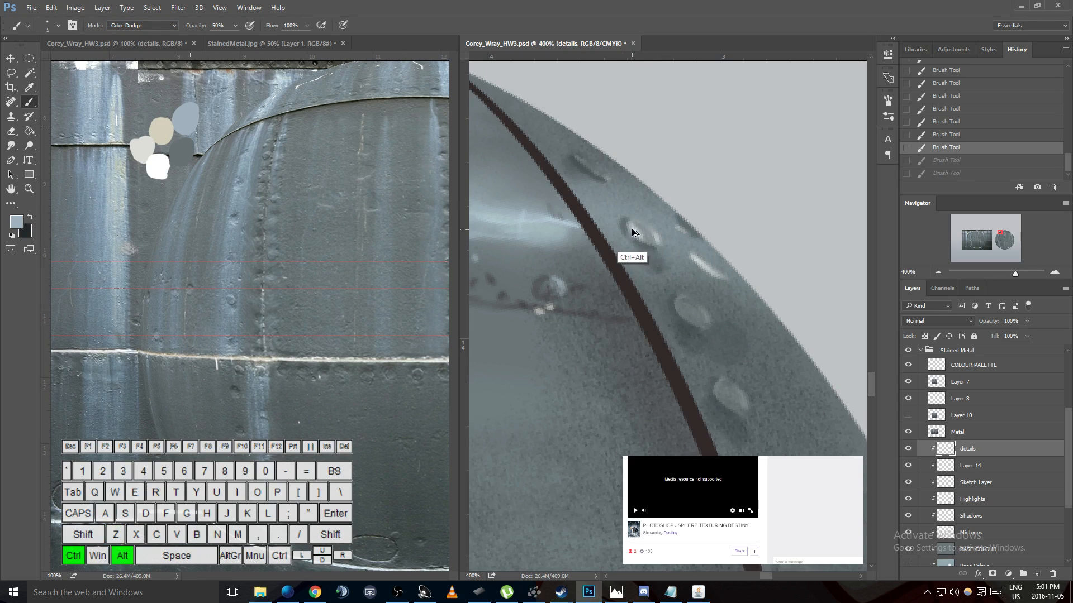
mouse_move(630, 228)
left_mouse_down()
mouse_move(641, 244)
mouse_move(649, 240)
left_mouse_up()
key("ctrl+z")
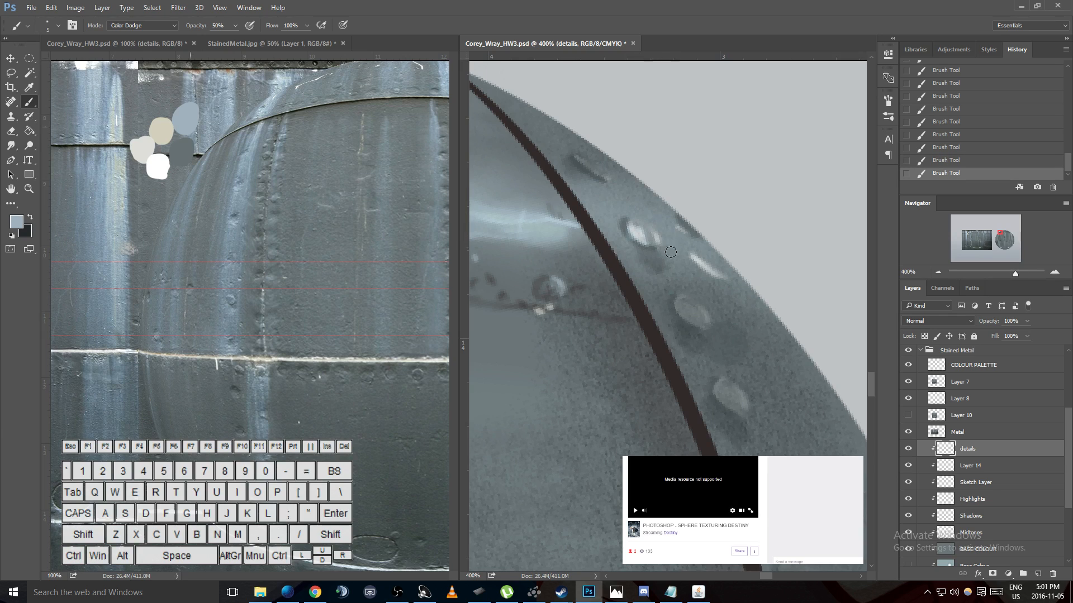
key("bracketright")
key("bracketright")
key("bracketright")
key("bracketright")
key("bracketright")
key("bracketright")
key("bracketright")
key("bracketright")
- Try broad Color Dodge strokes between the dark seam and the second rivet at 50% and 30% opacity, undoing each one
left_click_drag(595, 210, 641, 290)
key("ctrl+z")
left_click_drag(593, 206, 629, 268)
key("ctrl+z")
left_click_drag(599, 203, 635, 274)
key("ctrl+alt+z")
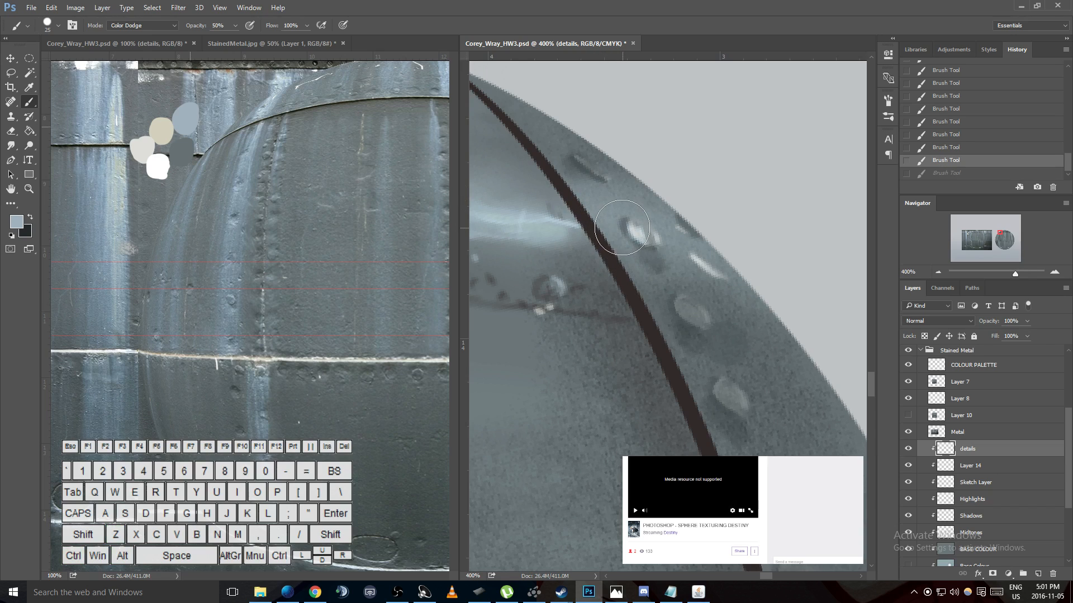
key("3")
left_click(598, 206)
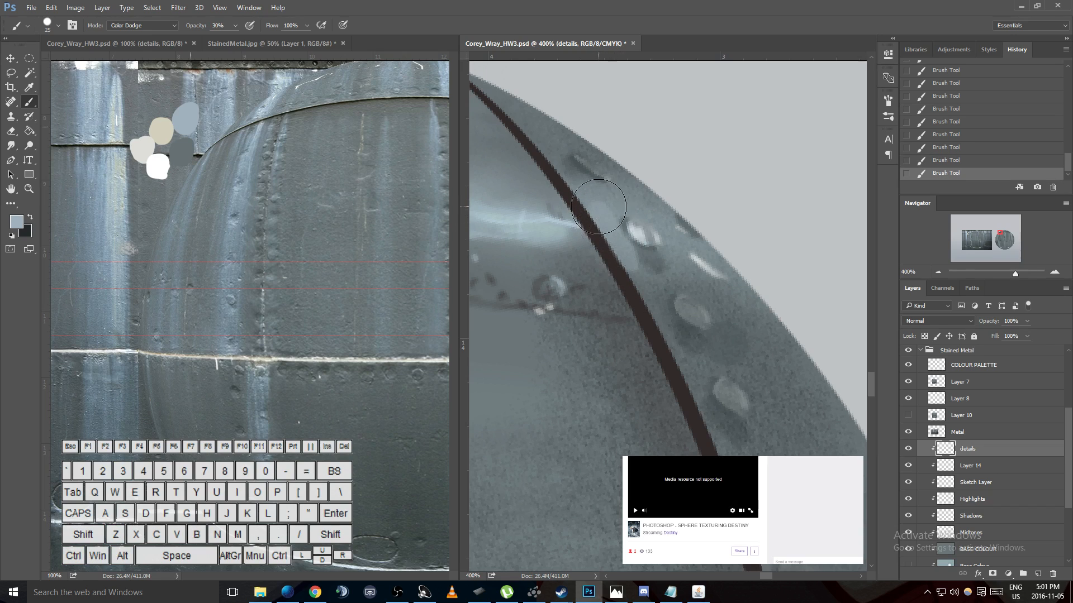
key("ctrl+alt+z")
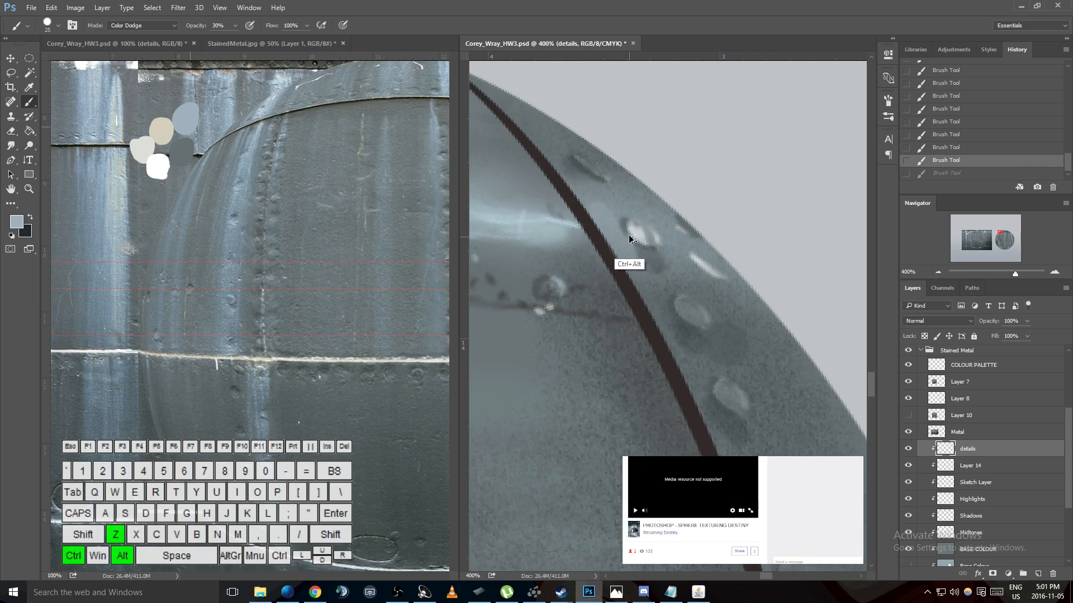
- Set the brush opacity to 10% and paint a Color Dodge glow across the second rivet and the white streaks near the rim
key("1")
left_click(627, 253)
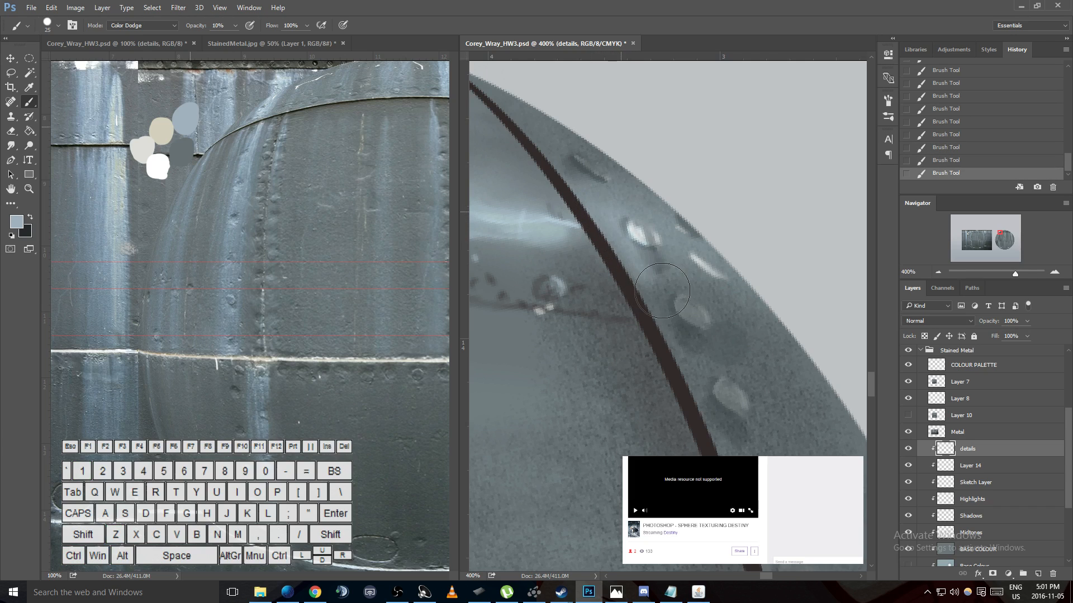
mouse_move(687, 238)
left_mouse_down()
mouse_move(706, 260)
mouse_move(635, 235)
left_mouse_up()
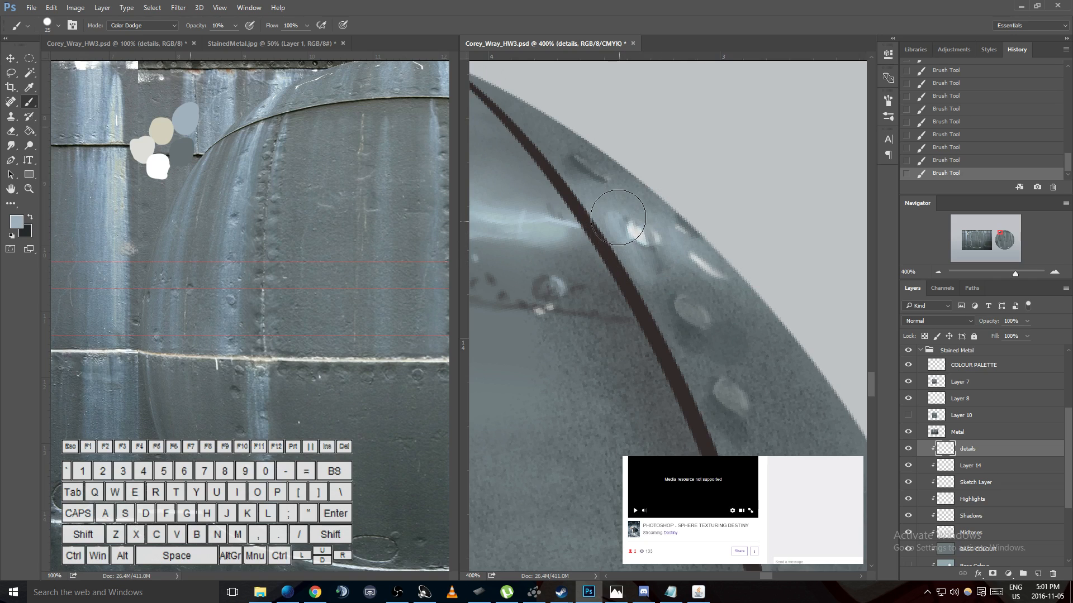
mouse_move(633, 254)
left_mouse_down()
mouse_move(674, 264)
mouse_move(659, 251)
mouse_move(688, 247)
mouse_move(686, 236)
mouse_move(709, 243)
mouse_move(664, 274)
mouse_move(627, 259)
mouse_move(750, 317)
mouse_move(611, 261)
mouse_move(810, 351)
mouse_move(687, 273)
mouse_move(653, 271)
mouse_move(797, 330)
mouse_move(654, 263)
mouse_move(764, 292)
mouse_move(655, 264)
mouse_move(776, 308)
mouse_move(615, 243)
mouse_move(653, 288)
mouse_move(584, 207)
mouse_move(617, 242)
mouse_move(590, 199)
mouse_move(611, 233)
mouse_move(611, 210)
mouse_move(596, 209)
mouse_move(611, 208)
mouse_move(600, 201)
mouse_move(588, 227)
mouse_move(534, 188)
mouse_move(651, 245)
mouse_move(579, 207)
left_mouse_up()
key("ctrl+z")
key("ctrl+z")
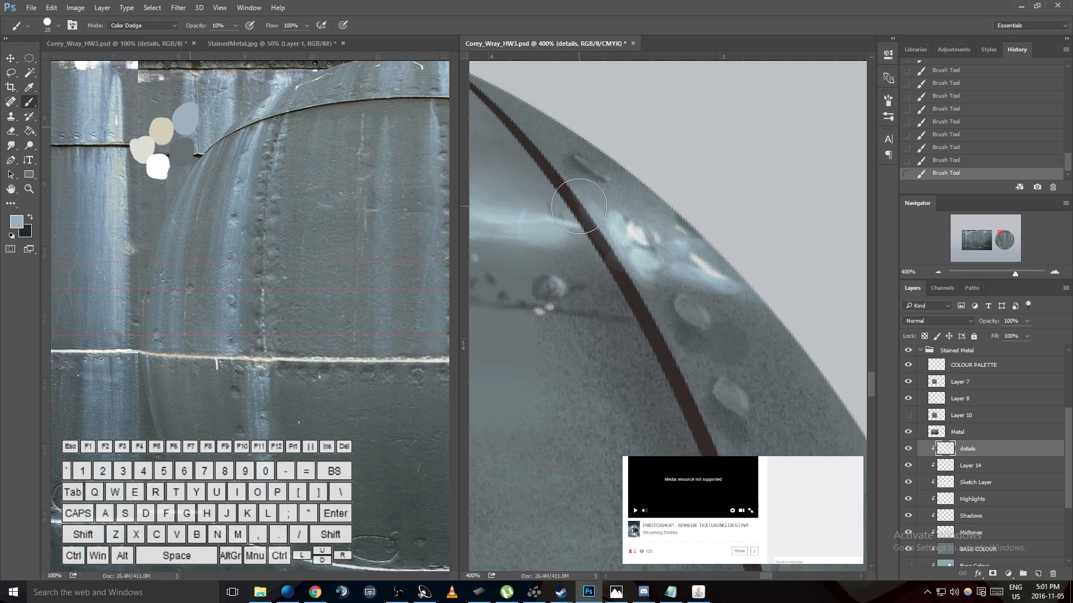
- Reduce the brush to 10 px and paint a Color Dodge highlight along the dark seam's edge beside the glowing rivet
key("bracketleft")
left_click_drag(571, 194, 618, 261)
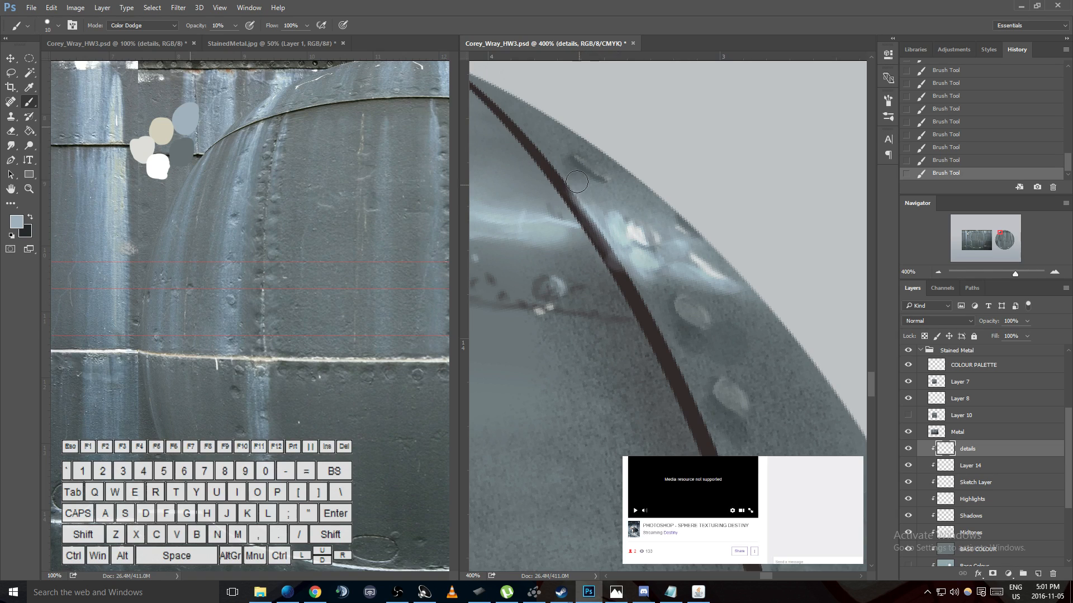
mouse_move(569, 187)
left_mouse_down()
mouse_move(612, 255)
mouse_move(563, 173)
mouse_move(616, 278)
left_mouse_up()
left_click_drag(596, 233, 645, 314)
left_click_drag(614, 250, 653, 329)
mouse_move(636, 290)
left_mouse_down()
mouse_move(683, 381)
mouse_move(648, 284)
left_mouse_up()
- Load the contents of the Highlights layer as a selection while keeping the details layer active
key("space")
left_click_drag(601, 200, 686, 320)
key("v")
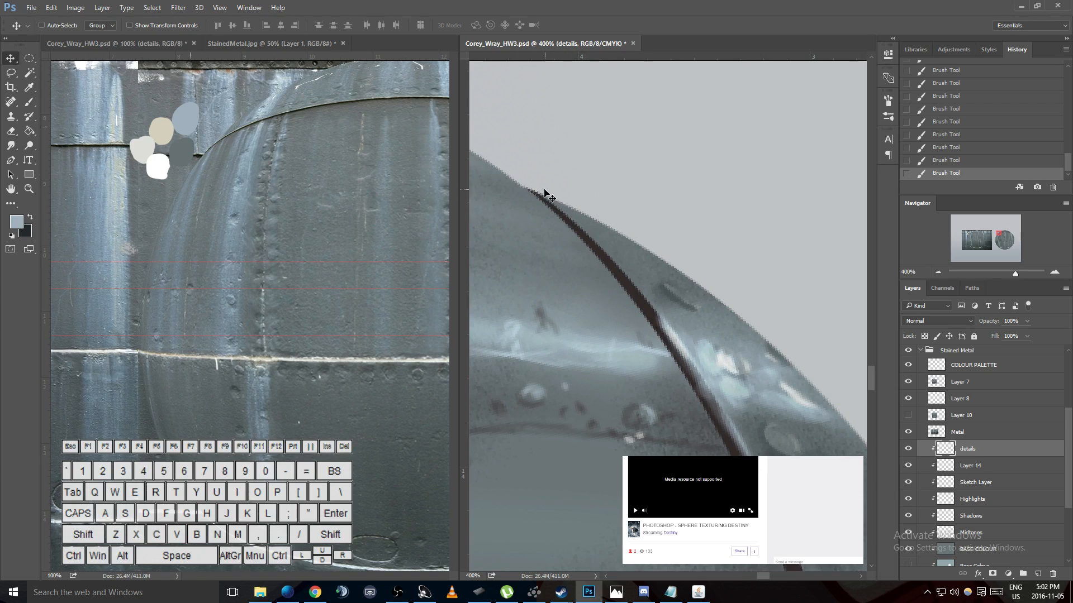
key("b")
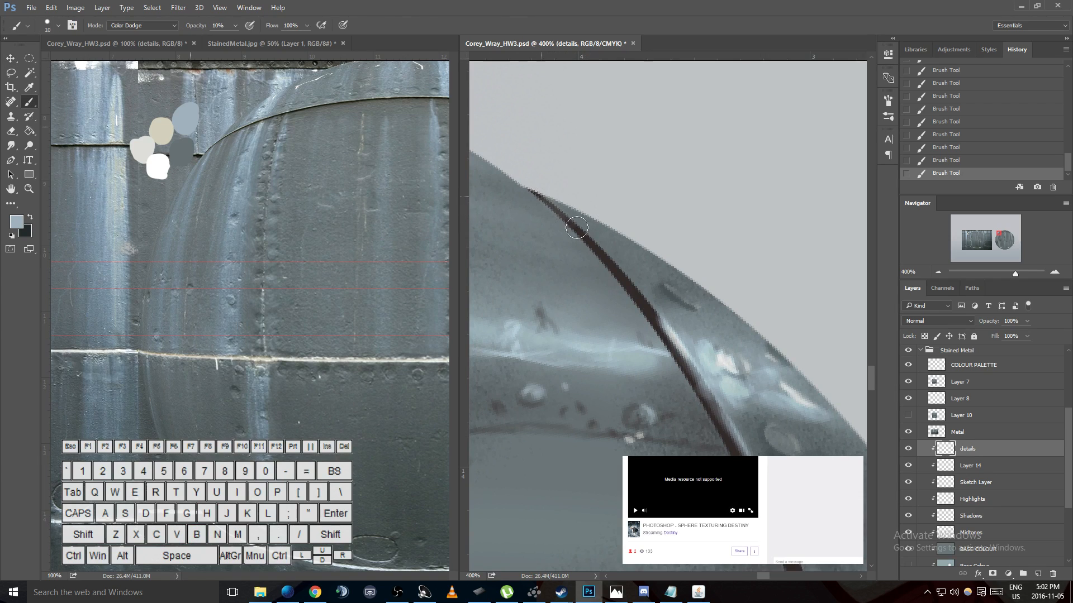
key("l")
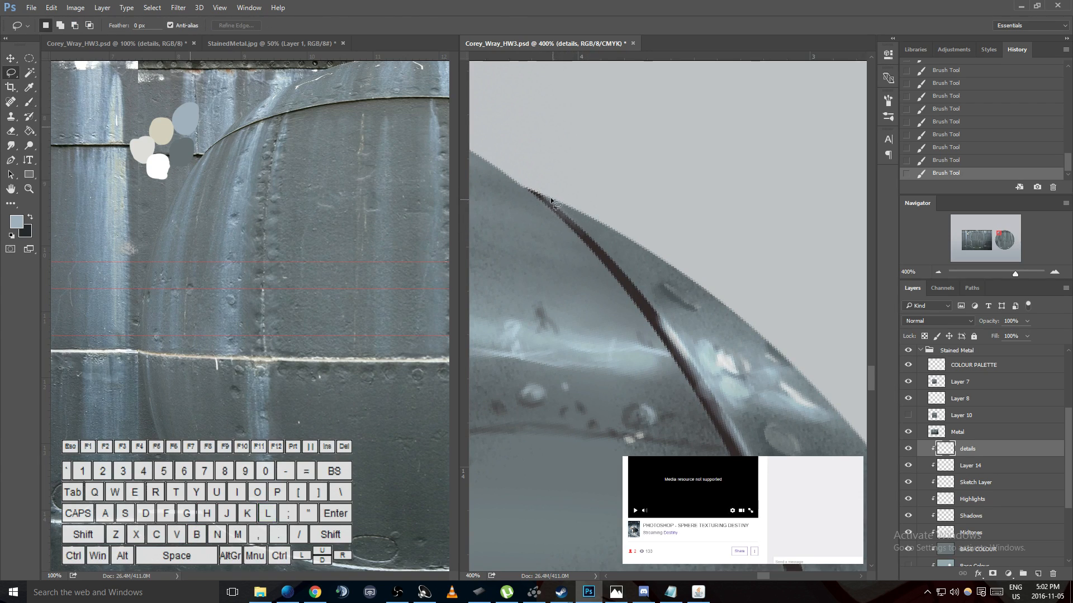
left_click(946, 499, "ctrl")
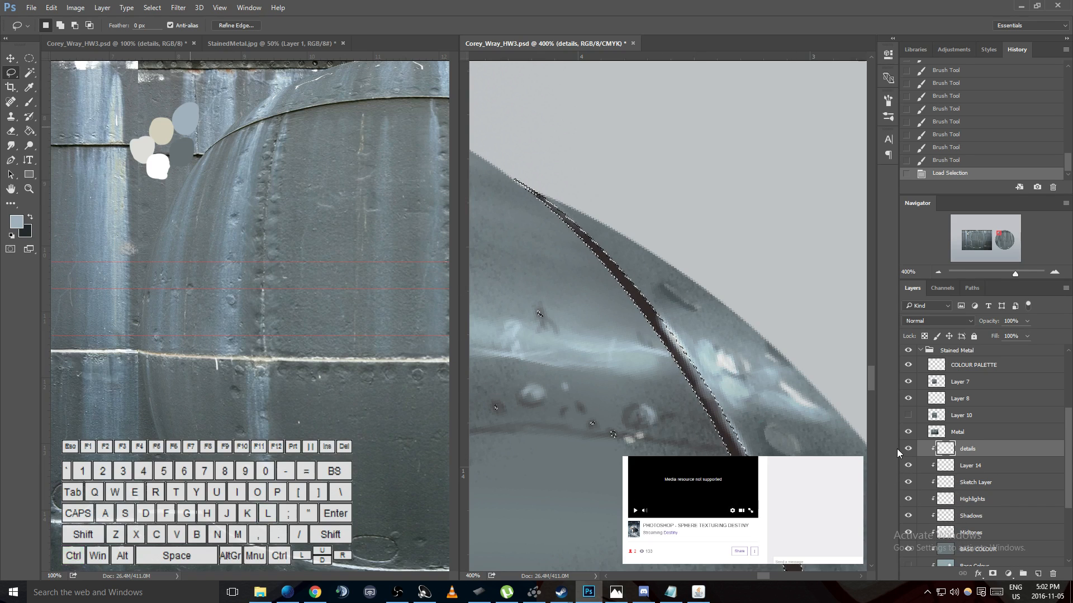
- Nudge the selection outline slightly to offset it from the dark seam and switch back to the Brush tool
key("Down")
key("Down")
key("Left")
key("Up")
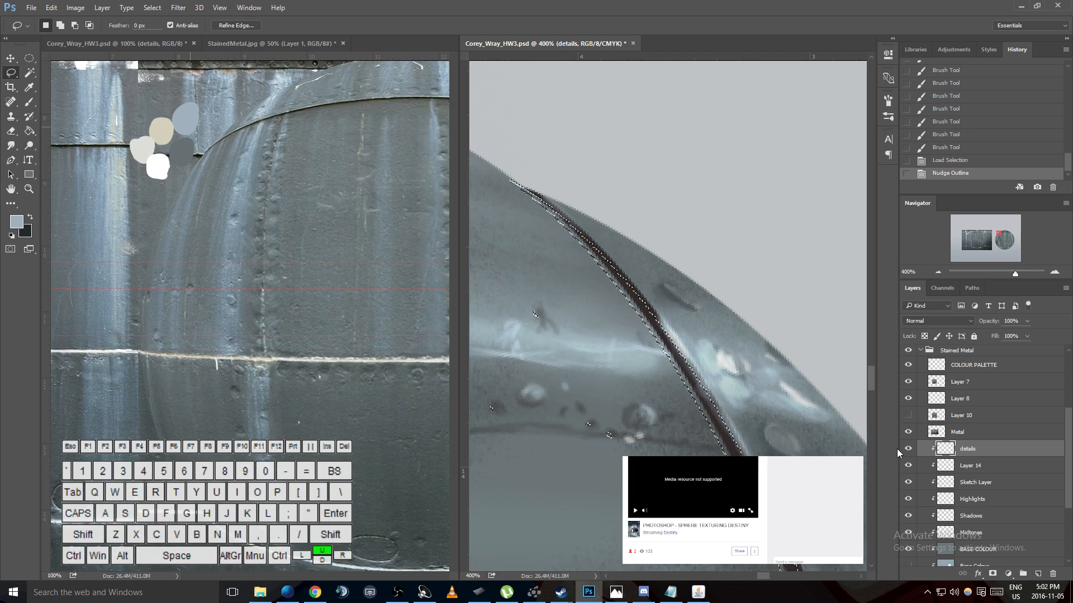
key("b")
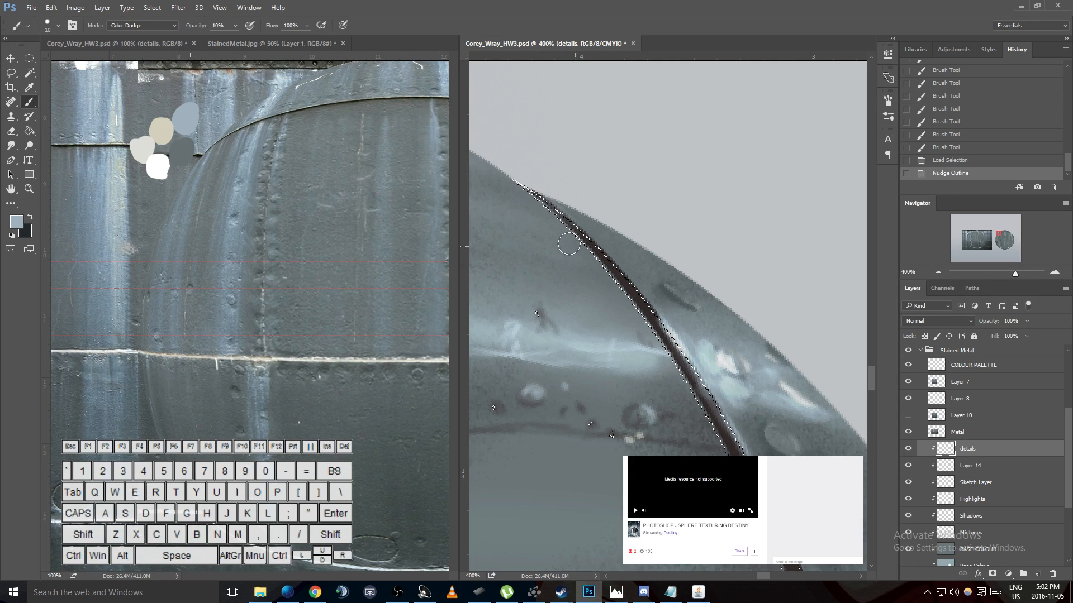
- Try a Color Dodge stroke beside the upper end of the dark seam and invert the selection
left_click_drag(565, 215, 602, 254)
key("ctrl+shift")
key("ctrl+alt+z")
key("ctrl+alt+z")
key("ctrl+shift+i")
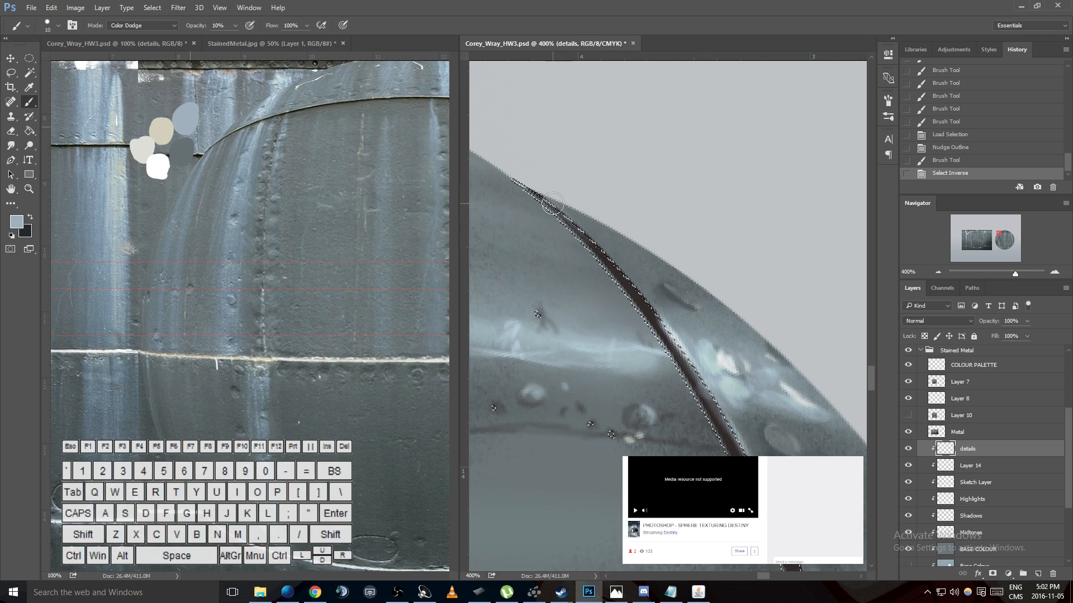
- Paint light blue Color Dodge highlight strokes along the outer edge of the dark seam's upper section
left_click_drag(547, 198, 593, 241)
left_click_drag(552, 203, 599, 247)
left_click_drag(557, 209, 612, 260)
left_click_drag(567, 217, 624, 277)
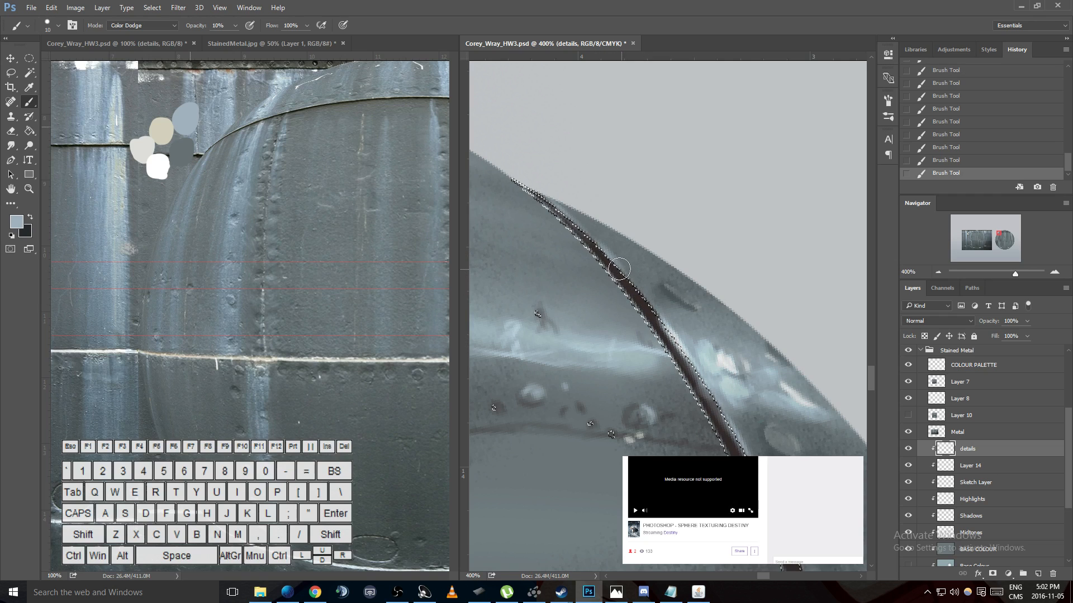
key("ctrl+d")
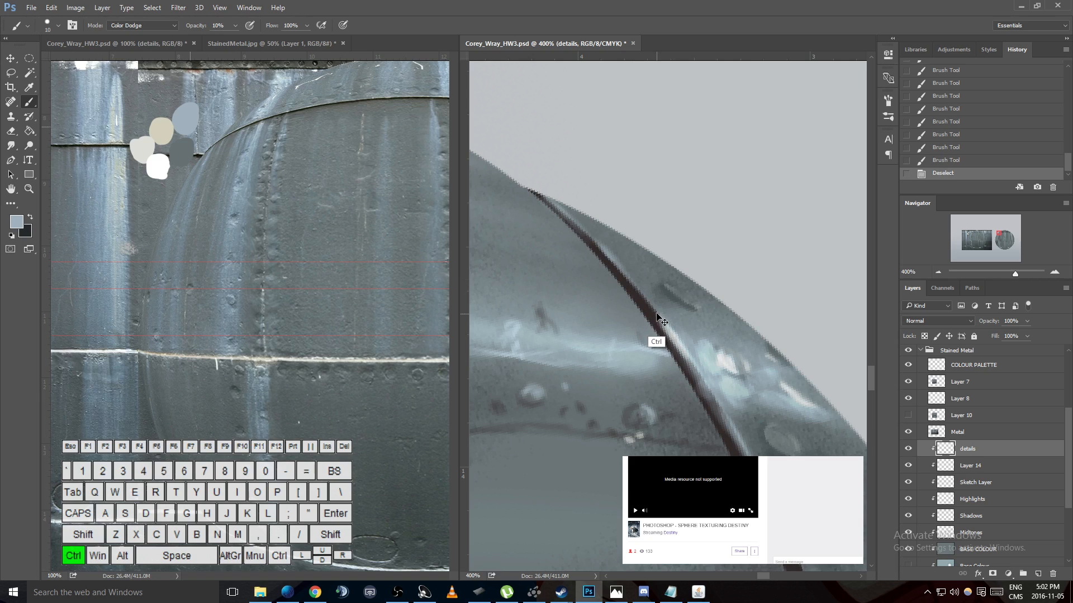
key("ctrl+z")
key("ctrl+z")
- Continue the Color Dodge highlight down the seam's outer edge beside the row of rivets, keeping the selection active
key("h")
left_click_drag(711, 379, 603, 198)
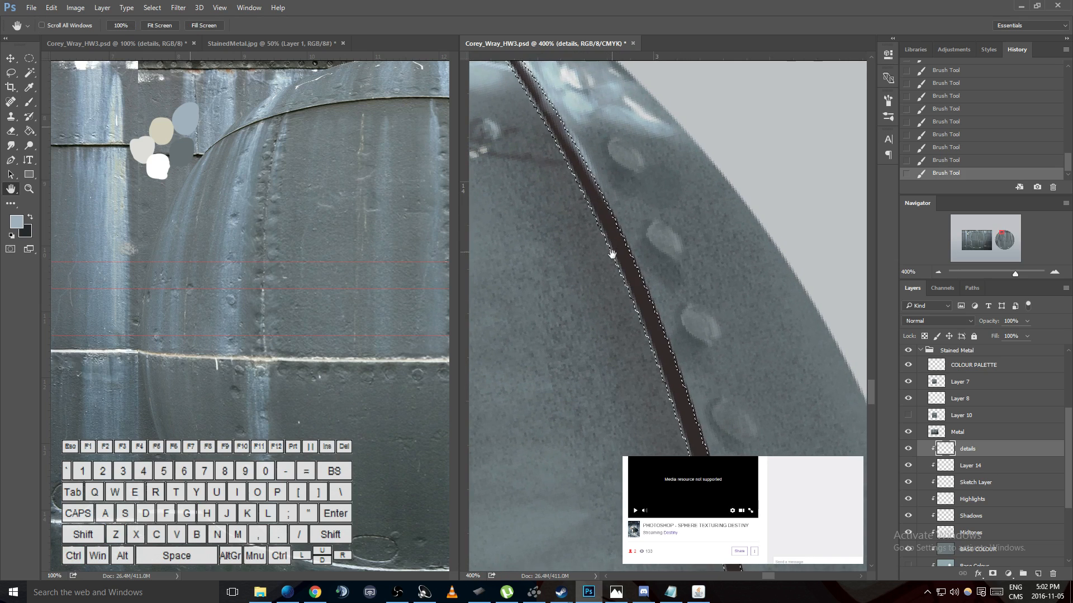
key("b")
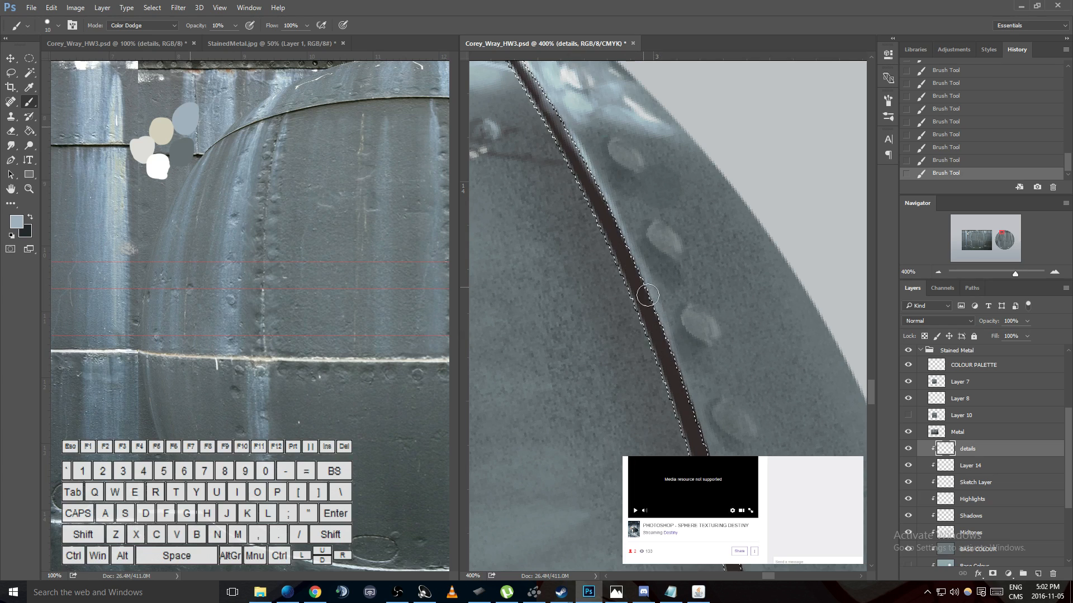
key("ctrl+d")
key("ctrl+z")
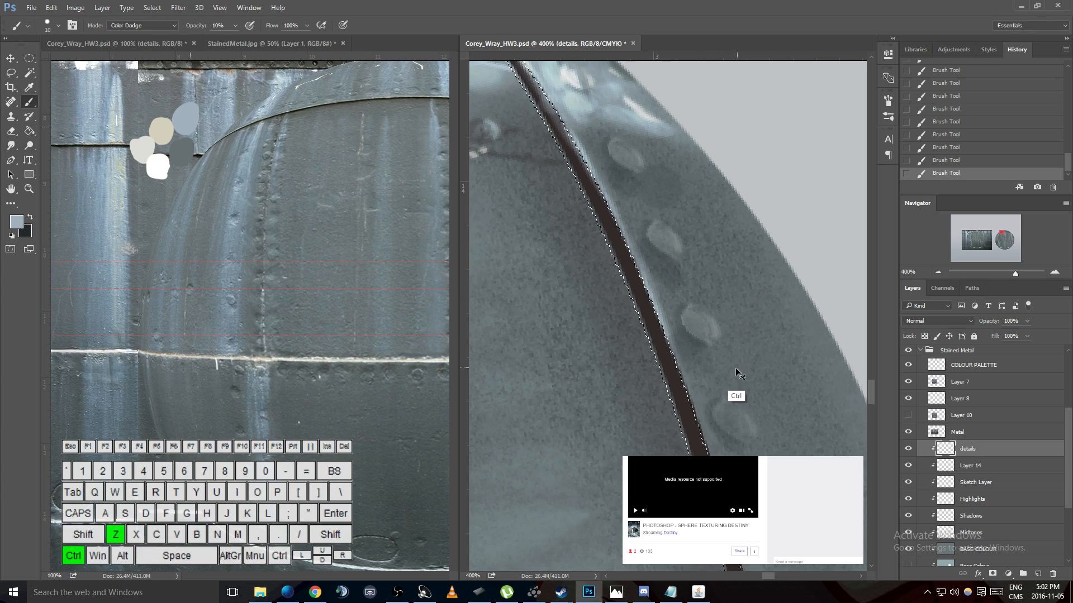
- Extend the Color Dodge highlight along the seam's lower section past the last rivets, keeping the selection active
key("space")
left_click_drag(665, 368, 640, 230)
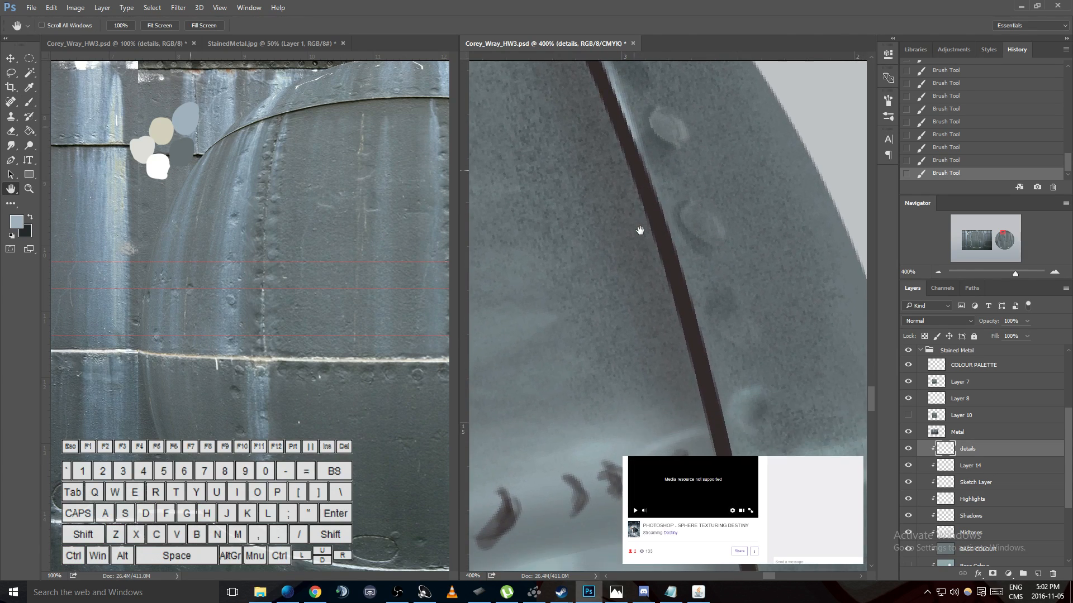
left_click_drag(383, 263, 285, 291)
left_click(694, 411)
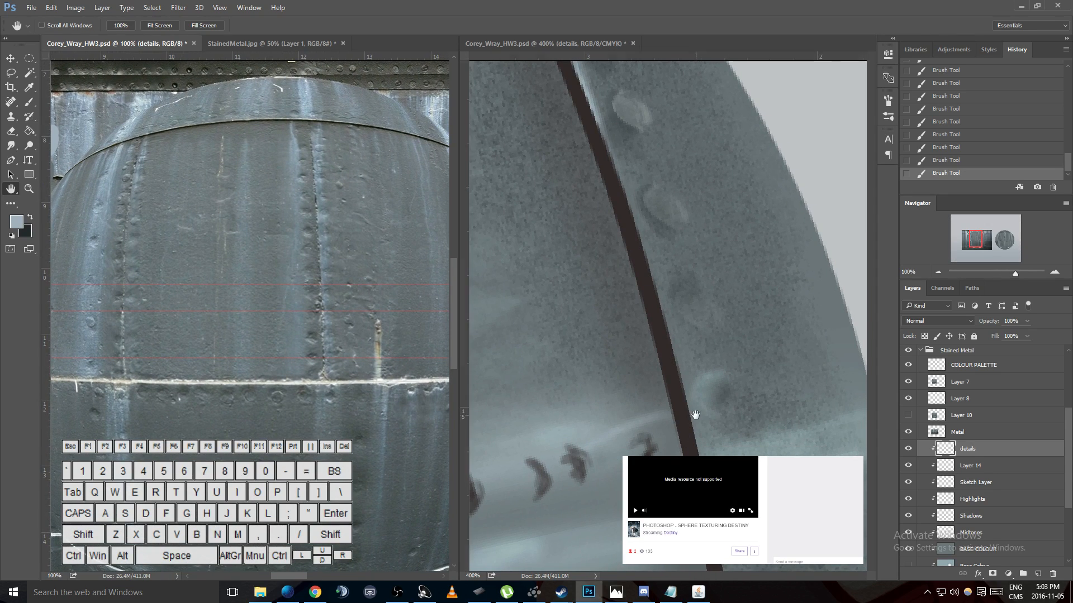
key("b")
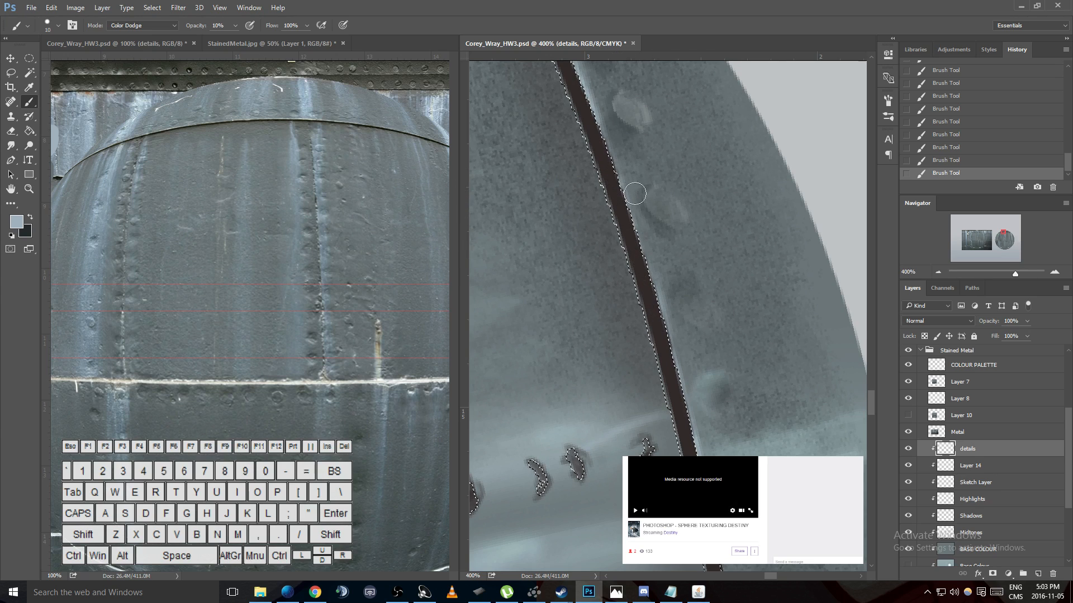
key("ctrl+d")
key("ctrl+z")
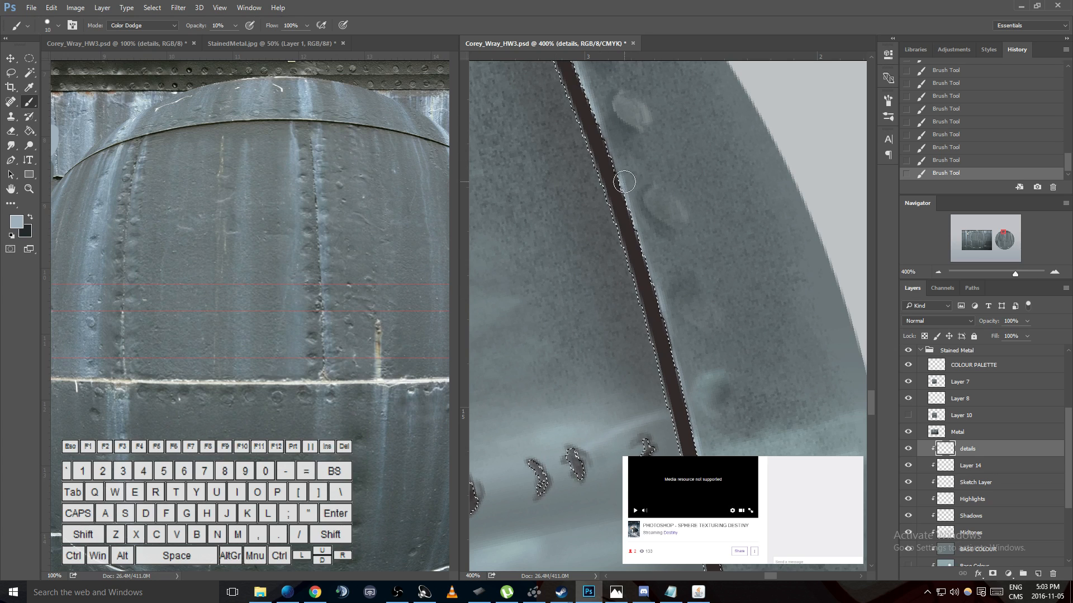
- Swap to the dark colour, invert the selection, and paint Color Dodge strokes down the upper seam
key("h")
left_click_drag(582, 128, 663, 309)
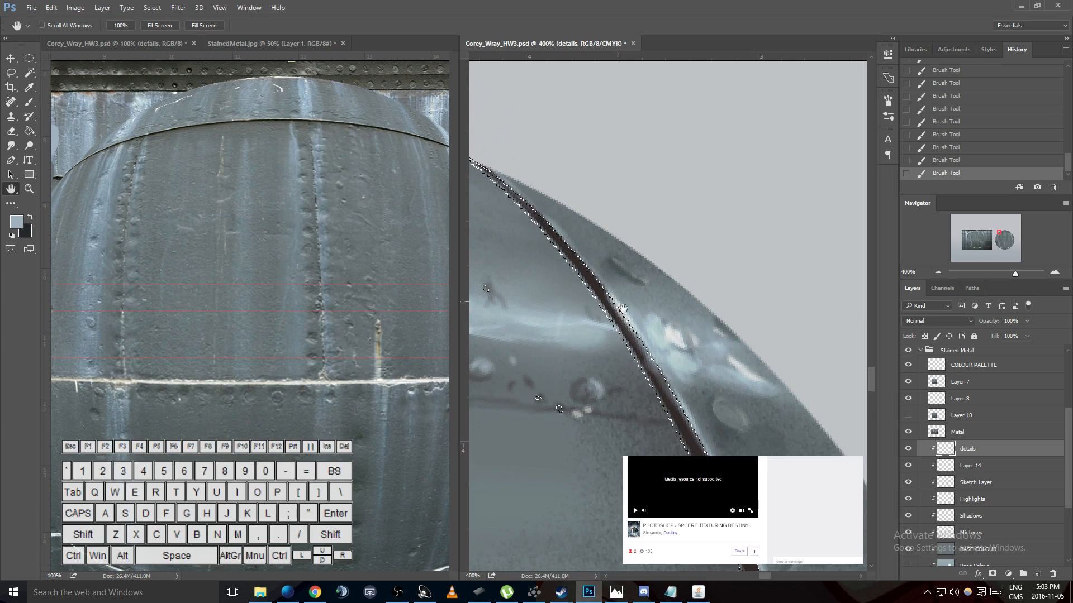
key("x")
key("b")
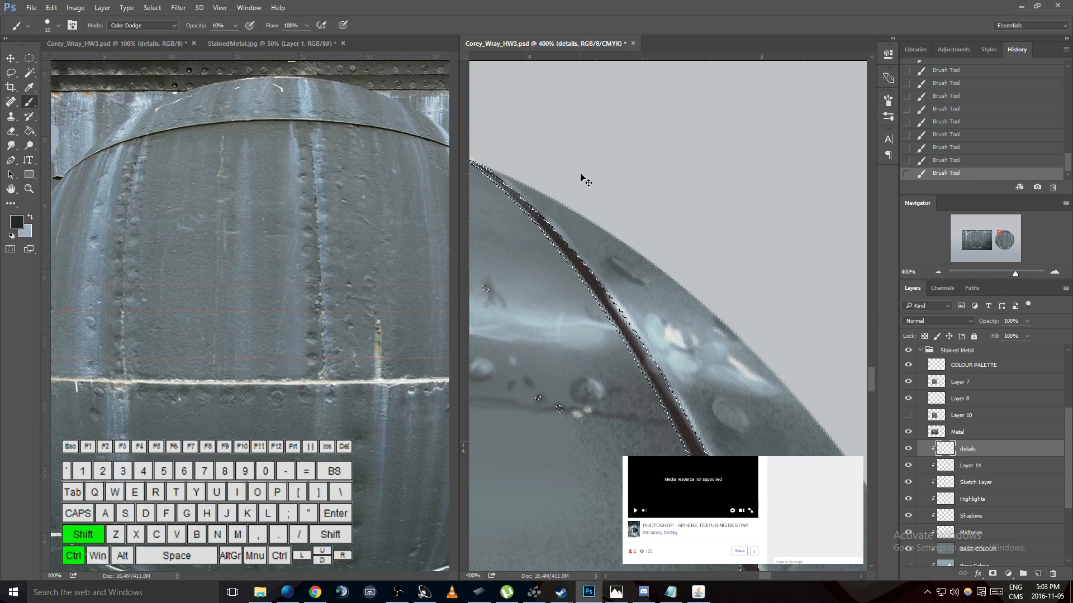
key("ctrl+shift+i")
mouse_move(478, 167)
left_mouse_down()
mouse_move(522, 199)
mouse_move(647, 353)
left_mouse_up()
left_click_drag(614, 298, 643, 343)
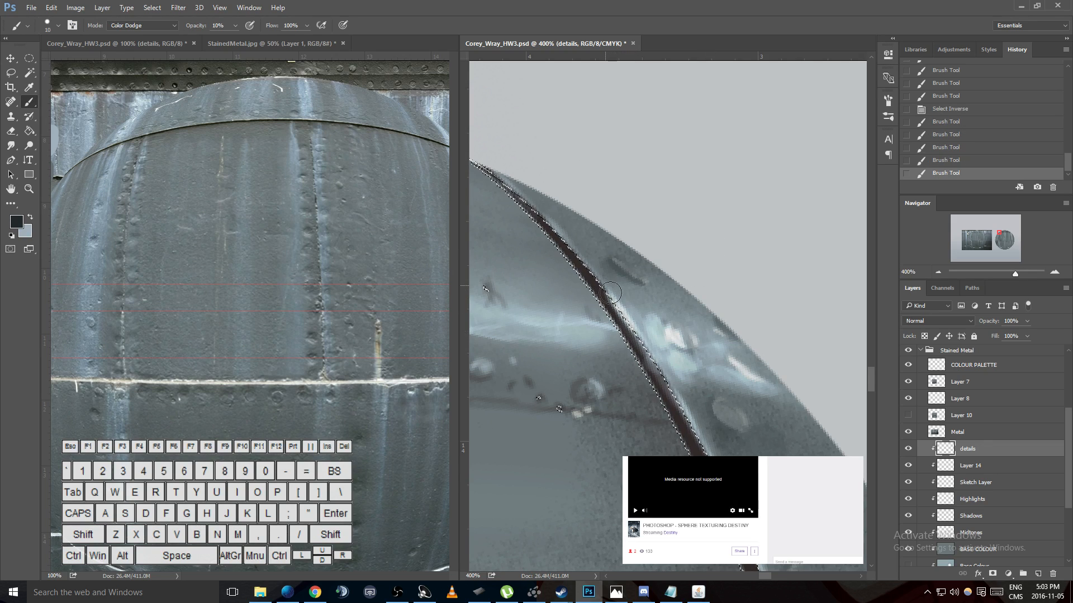
- Set the brush mode to Normal and paint dark strokes along the seam beside the glowing rivet
left_click(162, 26)
left_click(167, 37)
mouse_move(606, 283)
left_mouse_down()
mouse_move(632, 323)
mouse_move(608, 282)
mouse_move(642, 344)
left_mouse_up()
left_click_drag(605, 280, 642, 344)
left_click_drag(603, 280, 641, 342)
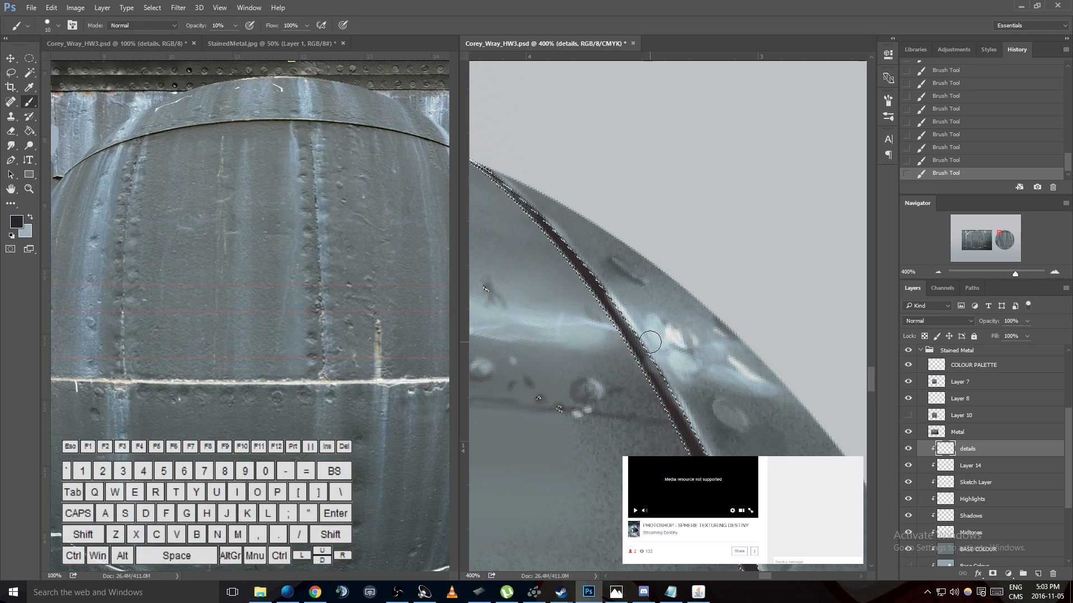
key("ctrl+d")
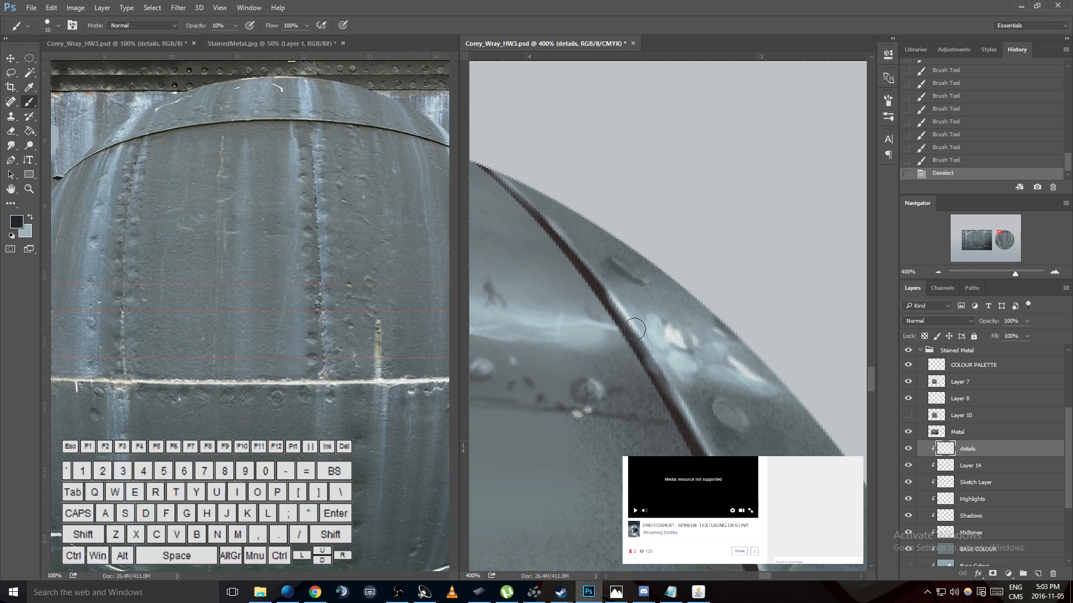
- Restore the selection, extend the dark stroke further down the seam, and deselect
key("ctrl+z")
mouse_move(626, 335)
left_mouse_down()
mouse_move(688, 435)
mouse_move(619, 315)
mouse_move(695, 441)
left_mouse_up()
key("ctrl+d")
mouse_move(689, 281)
left_mouse_down()
mouse_move(673, 304)
mouse_move(634, 295)
mouse_move(652, 281)
left_mouse_up()
- Hide Layer 7 to reveal the flat stained metal reference
key("h")
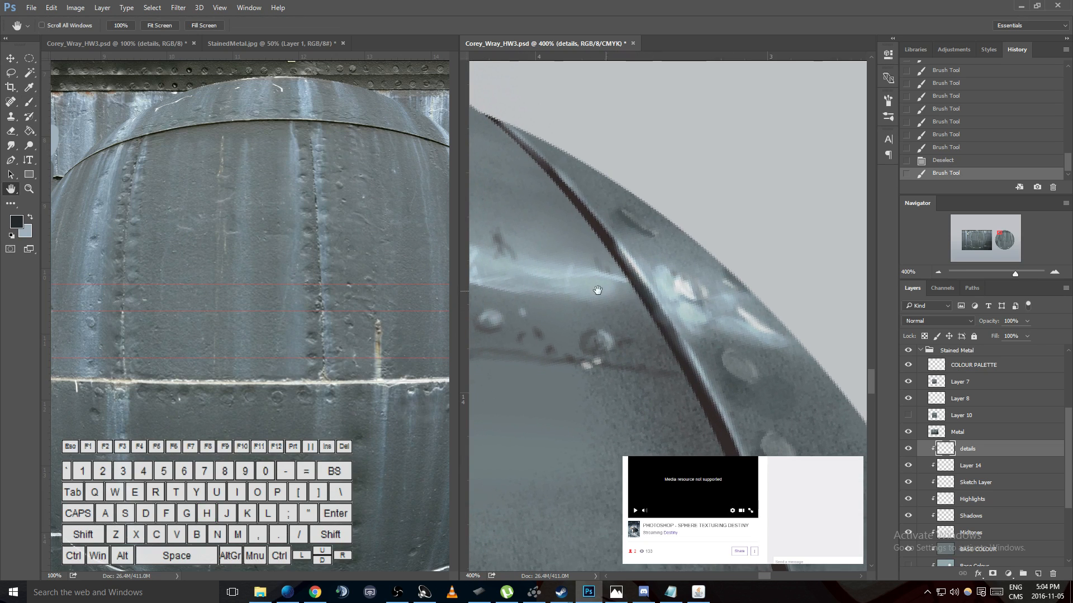
left_click_drag(528, 260, 512, 282)
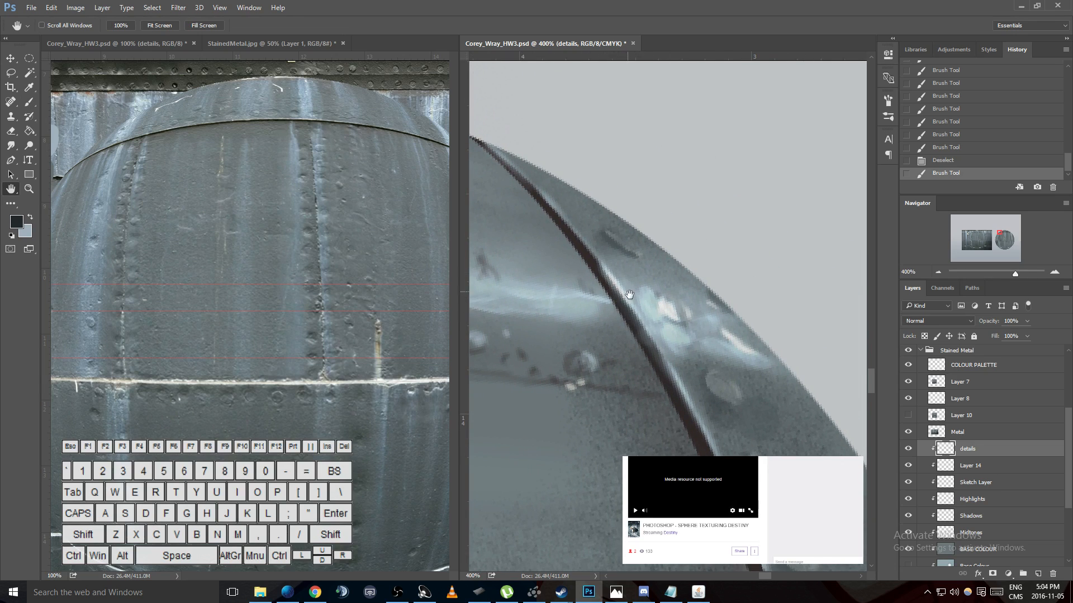
left_click(125, 140)
left_click_drag(132, 149, 194, 156)
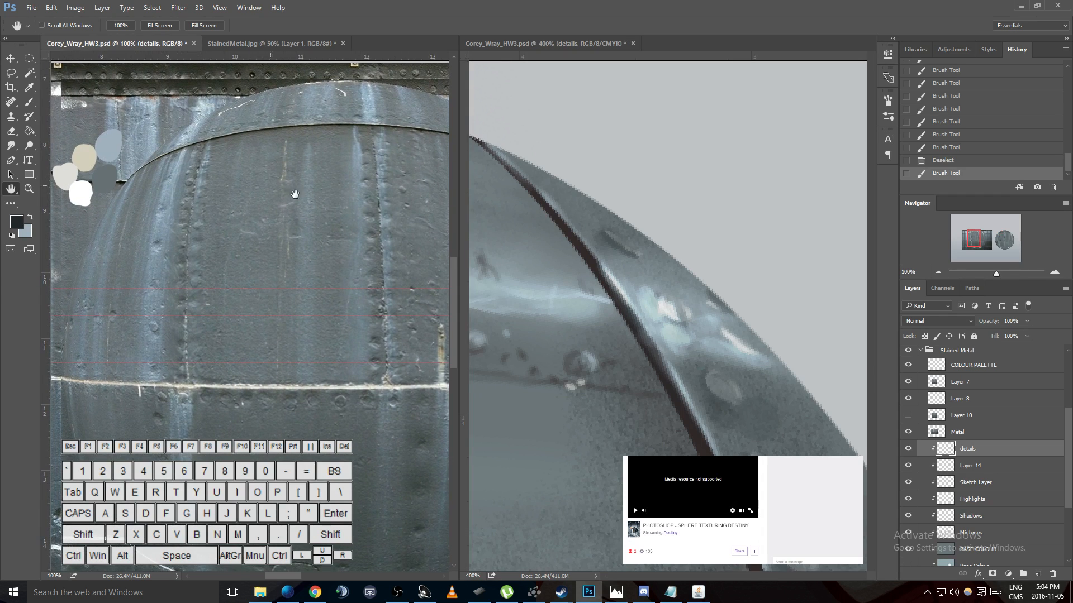
left_click(909, 382)
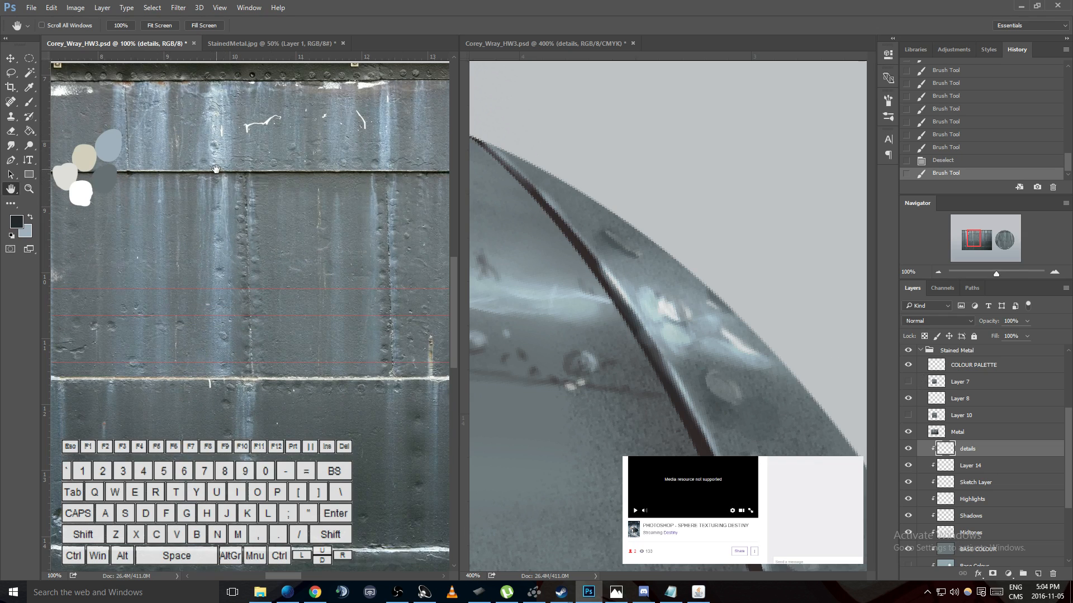
left_click_drag(312, 178, 258, 175)
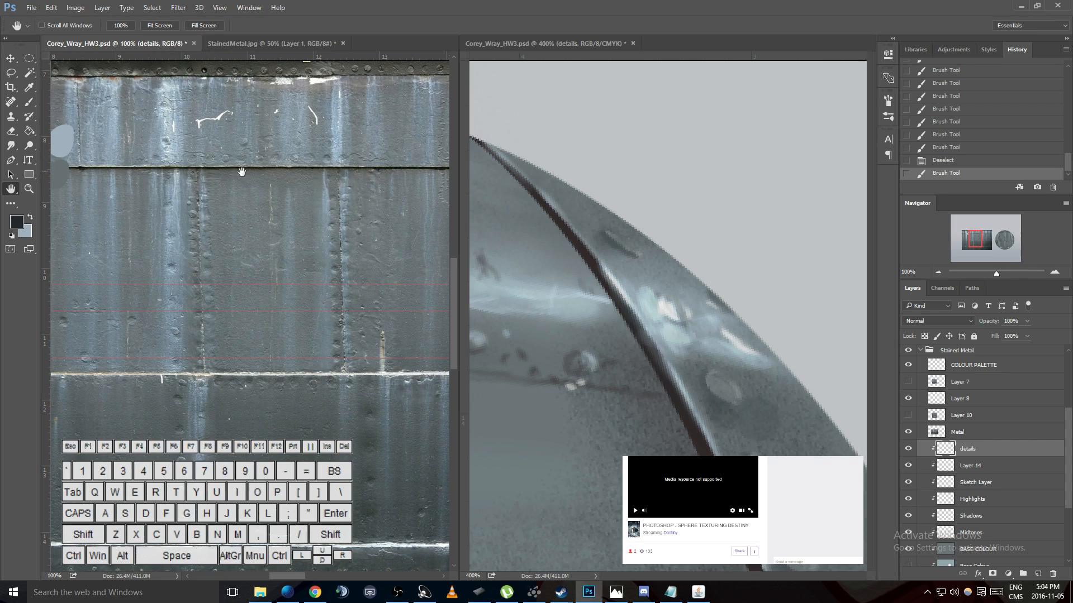
- Examine the painted seam against the stained metal reference with Layer 7 shown and hidden
left_click(688, 401)
left_click_drag(720, 417, 696, 331)
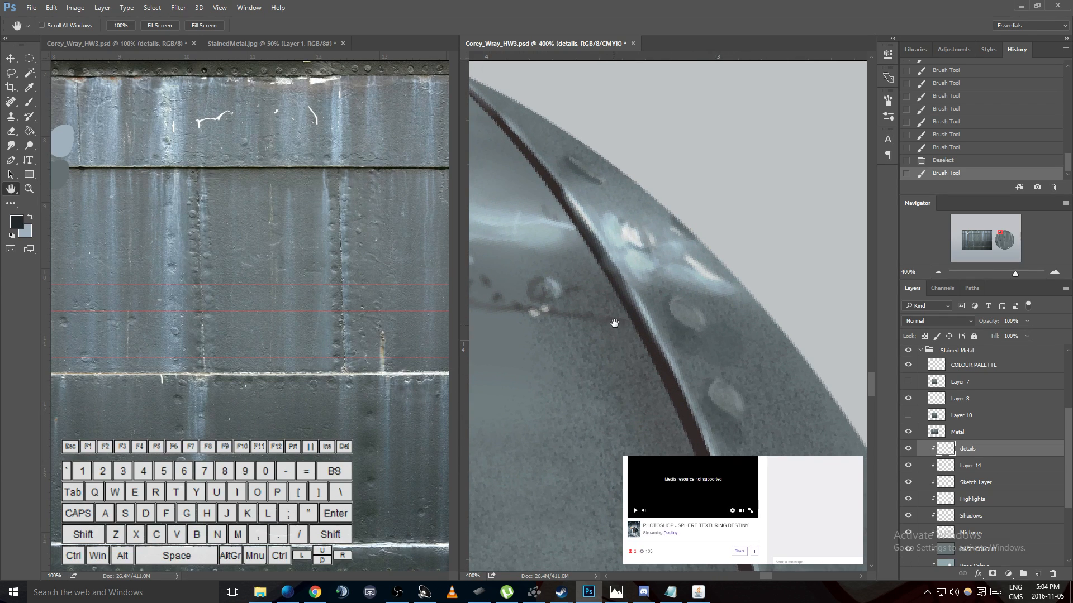
left_click_drag(677, 348, 612, 203)
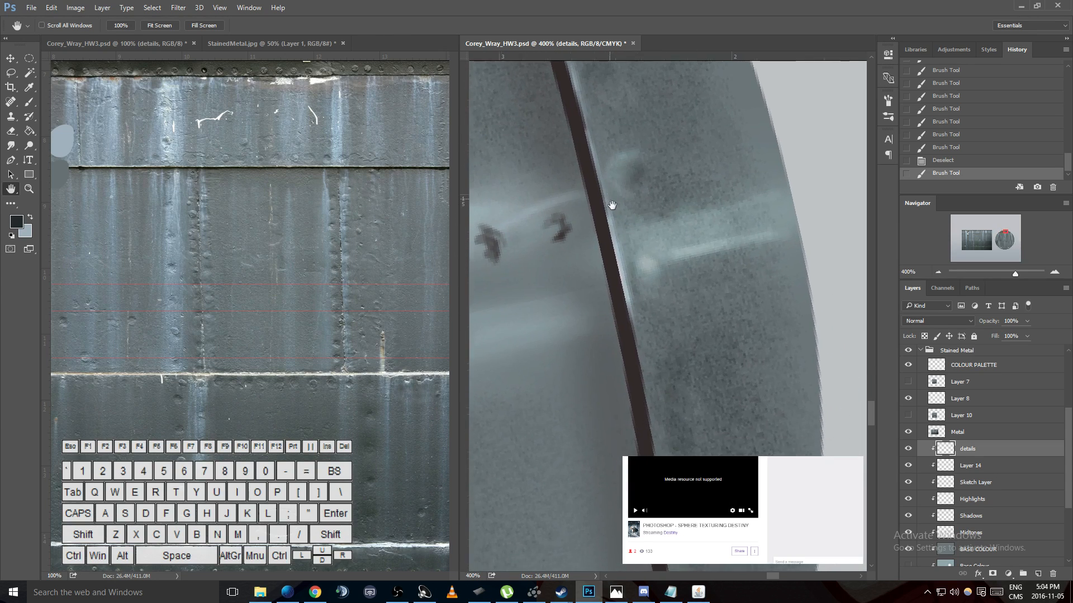
left_click(338, 261)
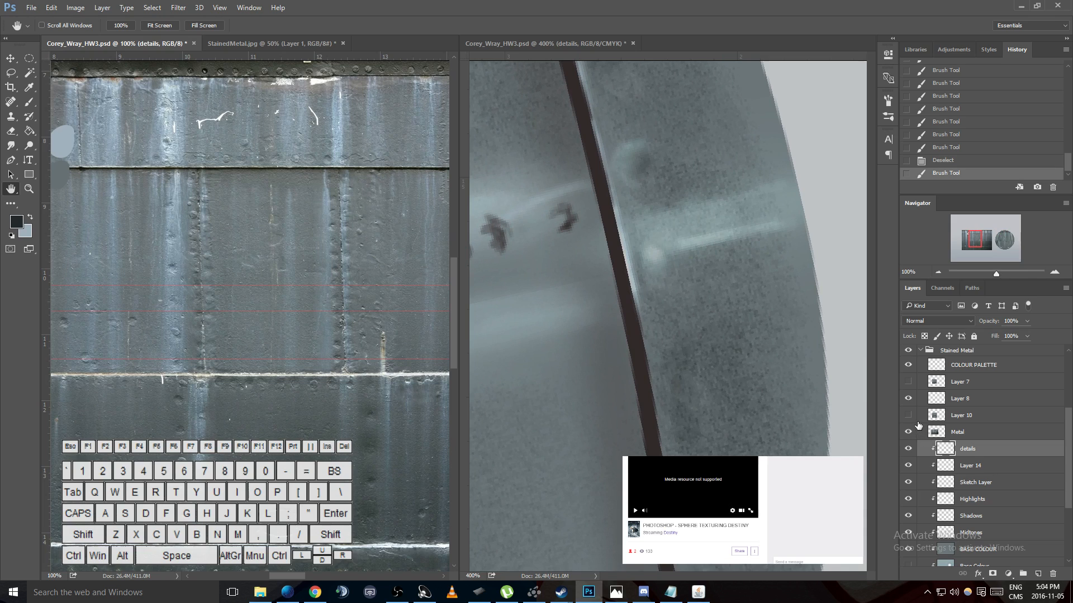
left_click(908, 382)
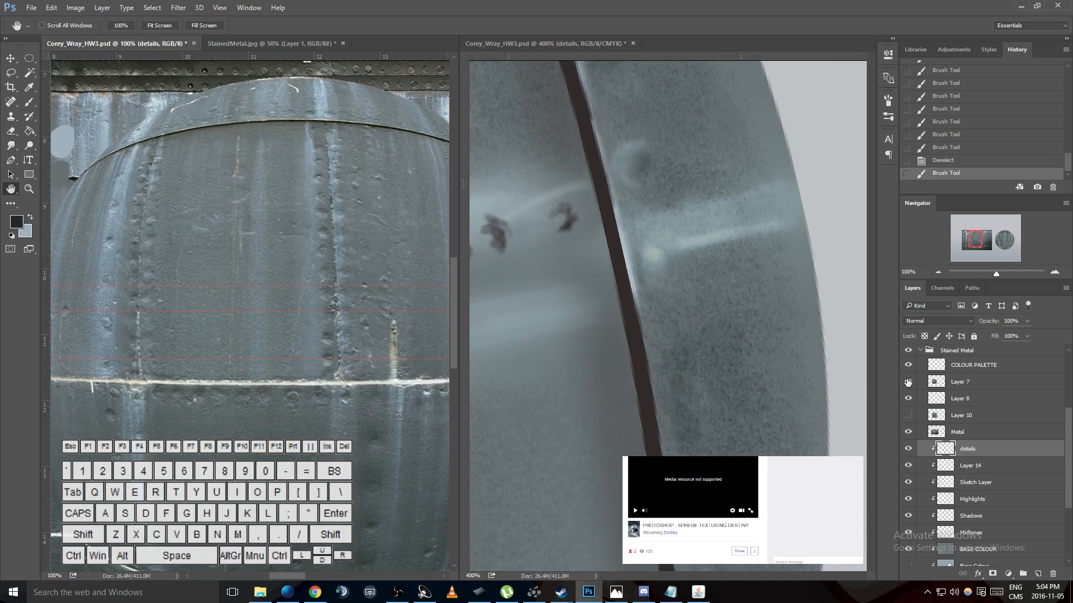
left_click(908, 382)
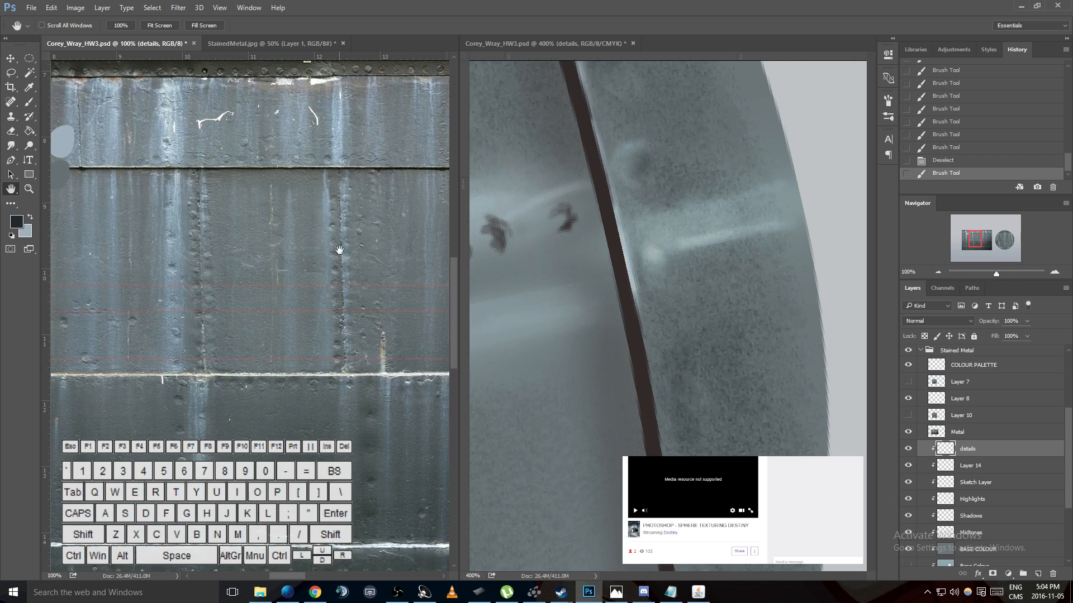
key("ctrl+equal")
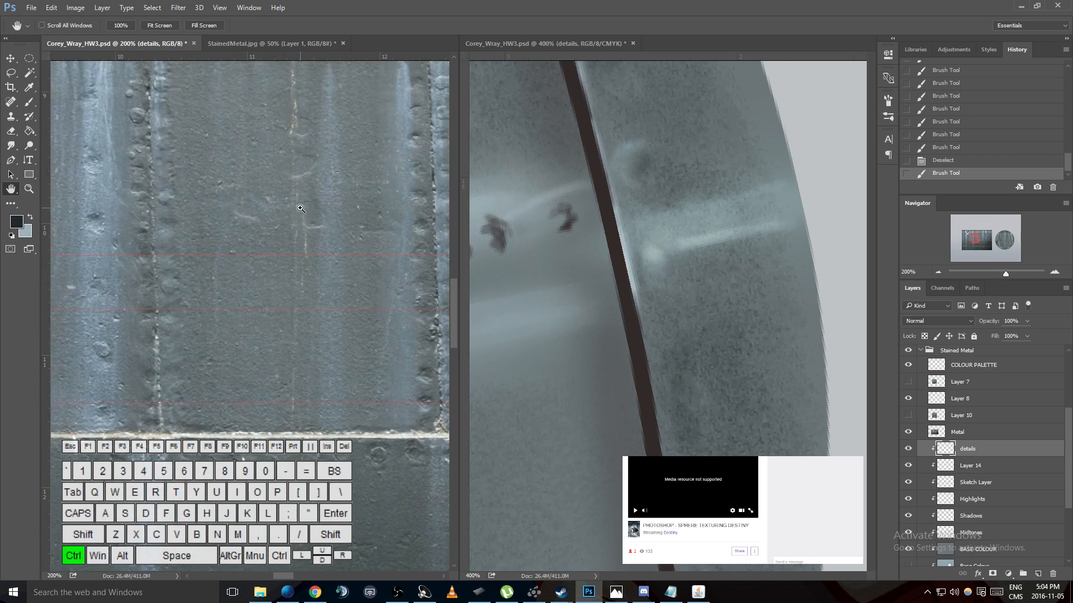
key("ctrl+minus")
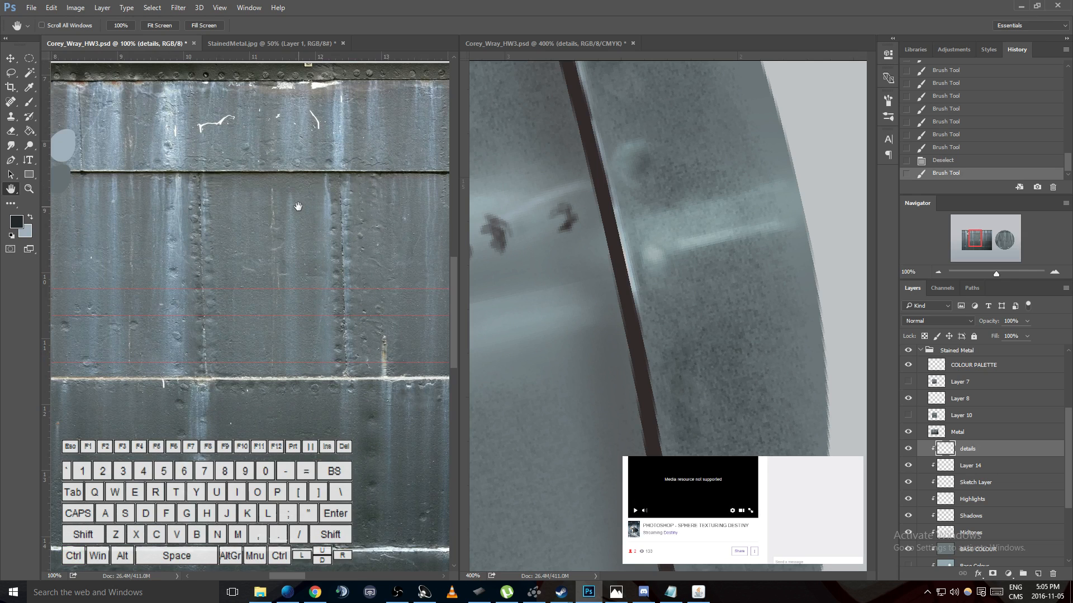
key("ctrl+minus")
key("ctrl+minus")
key("ctrl+minus")
key("ctrl+minus")
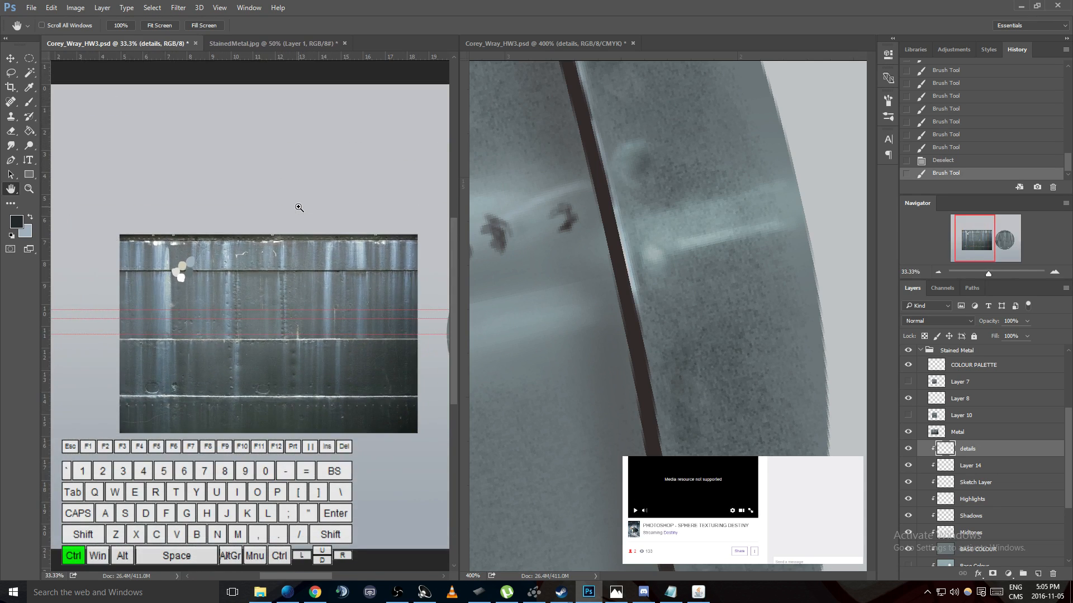
key("ctrl+minus")
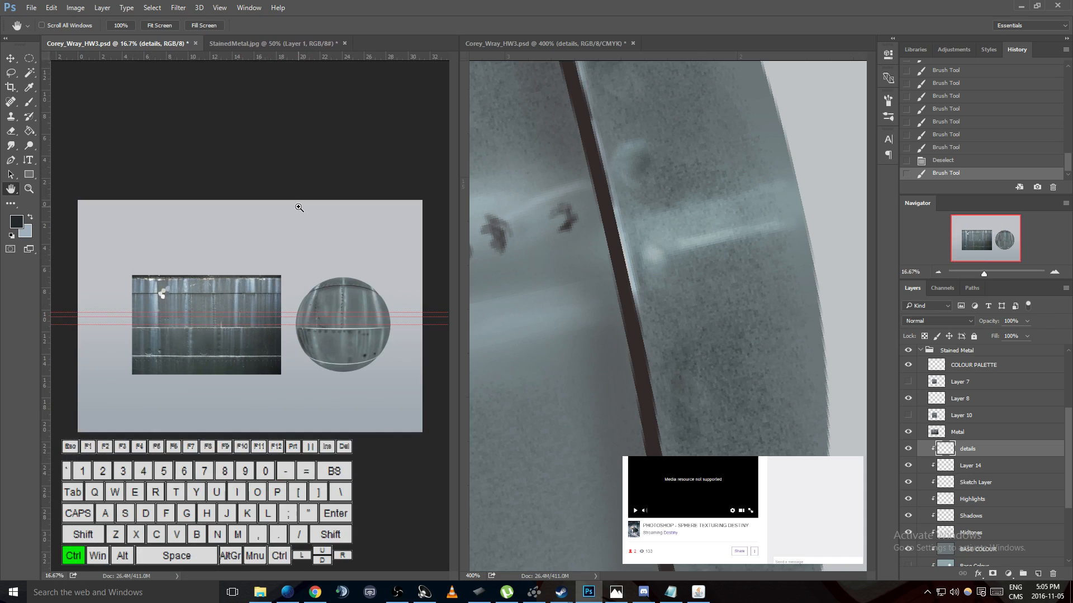
- Switch to StainedMetal.jpg and step its history back to the Move before the Canvas Size change
left_click(259, 39)
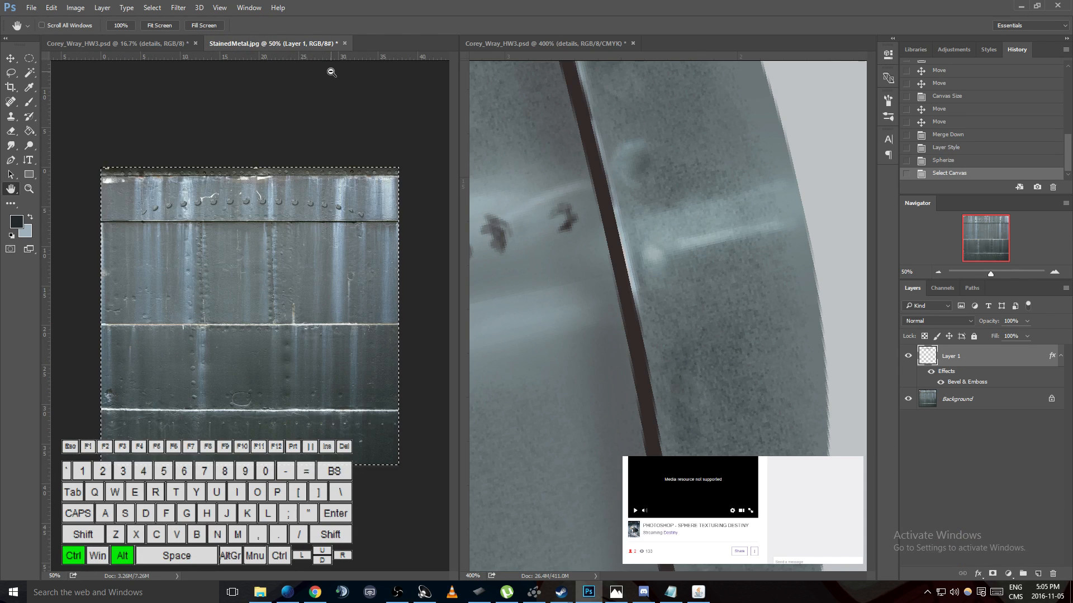
key("ctrl+alt+z")
key("ctrl+alt+z")
key("ctrl+alt+z")
key("ctrl+alt+z")
key("ctrl+alt+z")
key("ctrl+alt+z")
key("ctrl+alt+z")
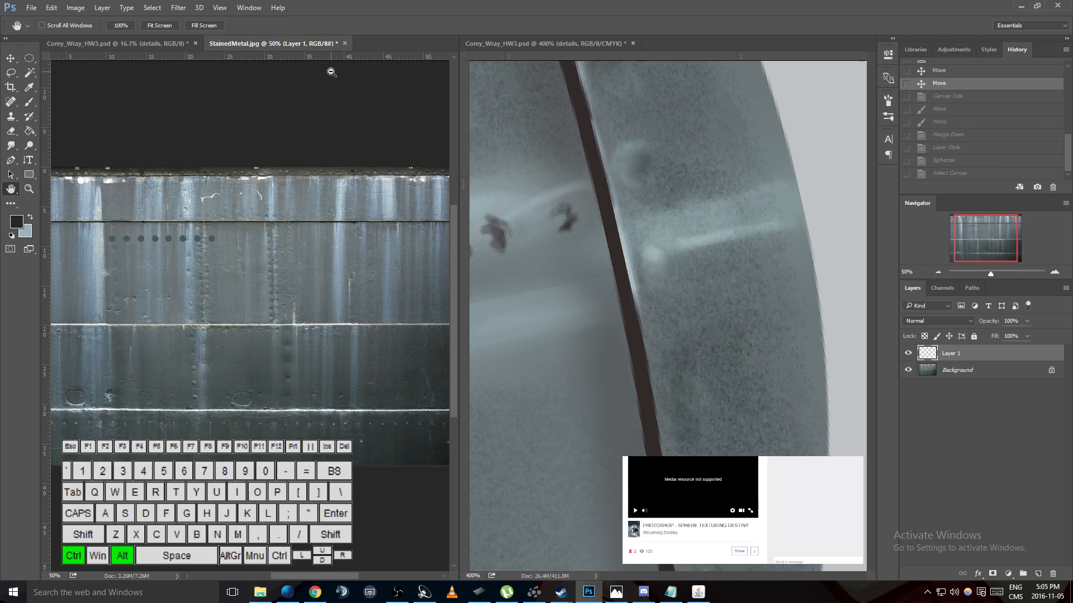
- Try to copy the whole Background layer of StainedMetal.jpg and paste it into the sphere document
left_click(967, 370)
key("ctrl+a")
key("ctrl+c")
left_click(163, 43)
key("ctrl+v")
key("ctrl+z")
- Examine the vertical riveted seam above the white weld line in the stained metal reference
key("alt+equal")
key("ctrl+equal")
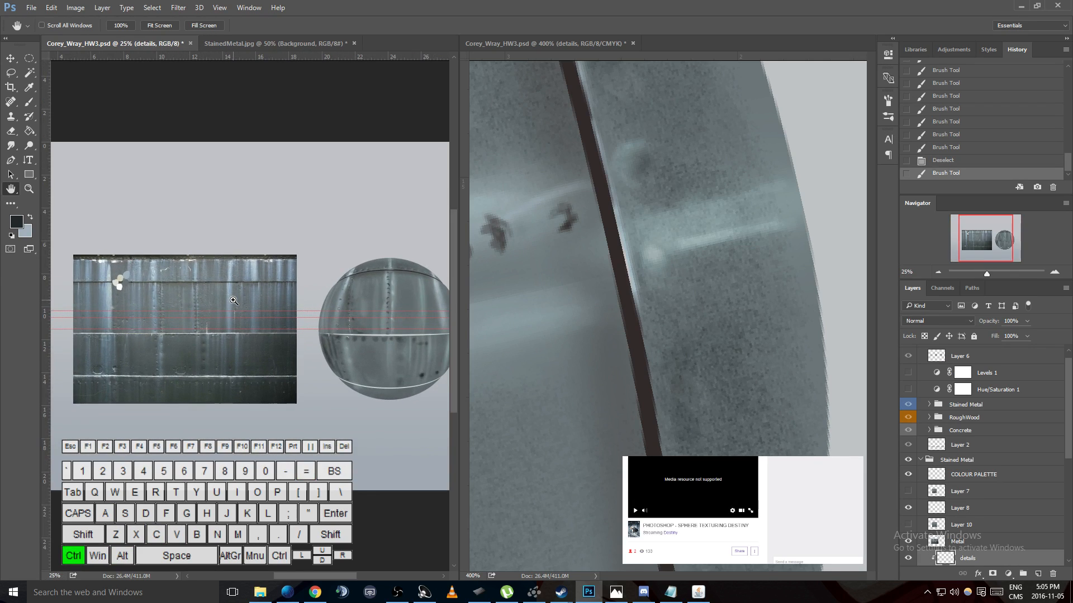
scroll(205, 314, "up", 12)
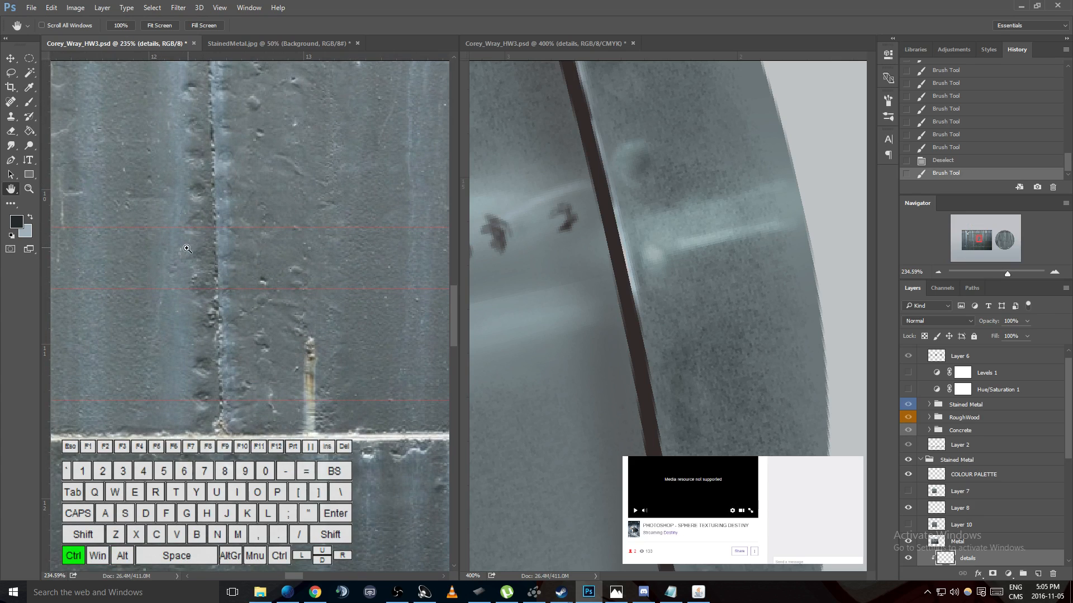
left_click(186, 249, "ctrl")
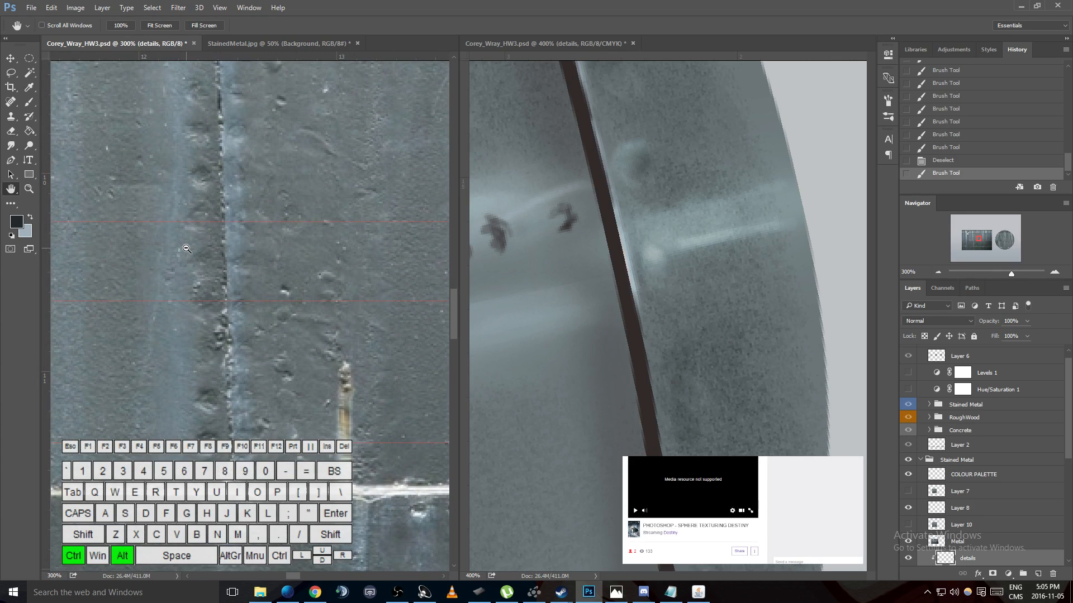
left_click(187, 248, "ctrl+alt")
scroll(189, 270, "down", 2)
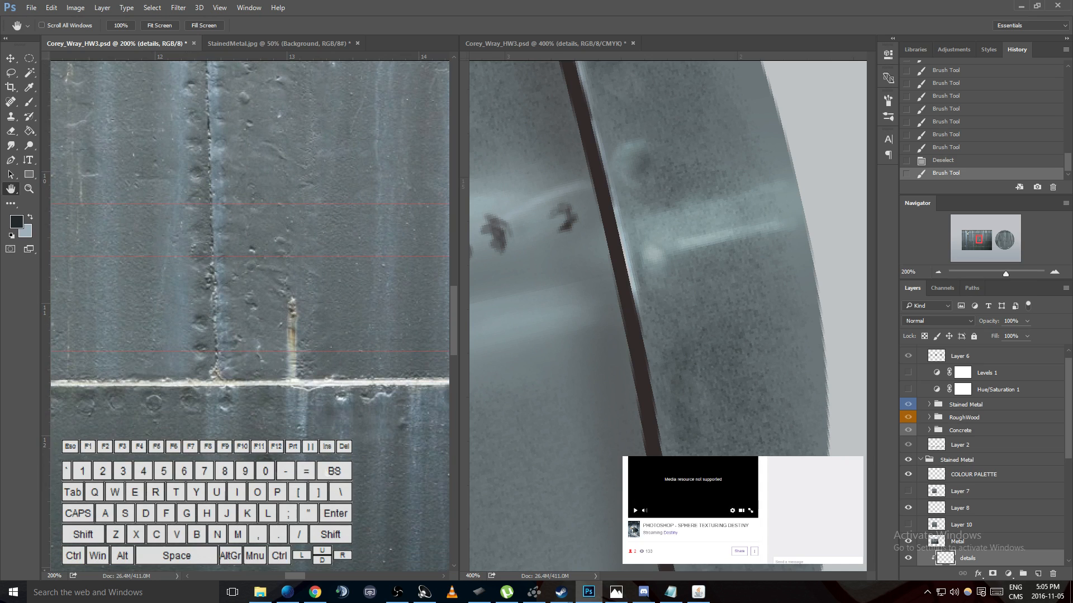
- Load the Sketch Layer's seam outline as a selection at the sphere's upper rim and nudge it left and slightly down
scroll(304, 422, "up", 5)
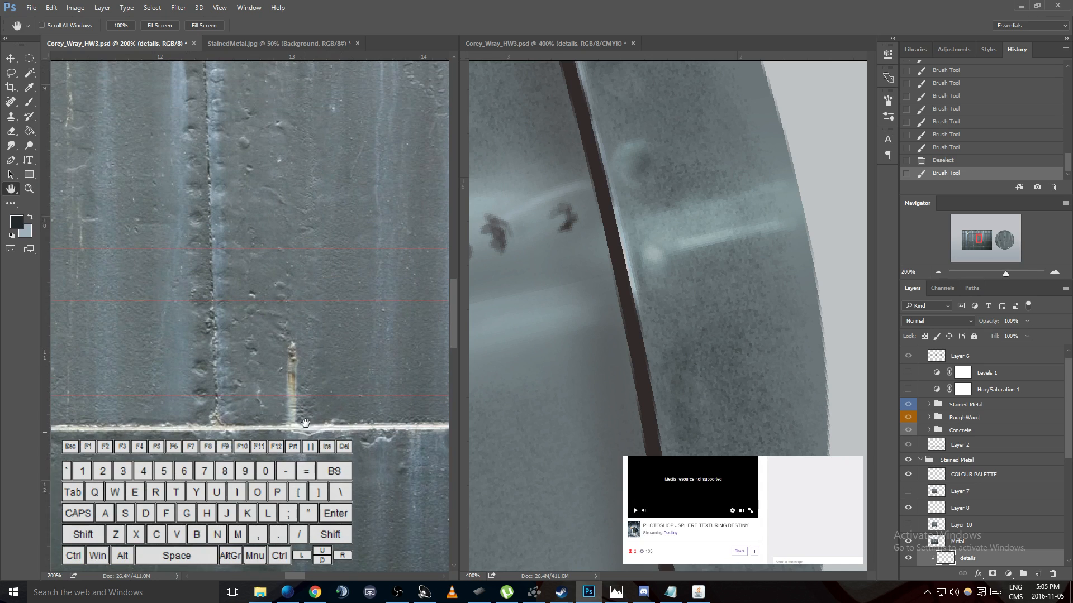
left_click(624, 319)
mouse_move(599, 325)
left_mouse_down()
mouse_move(754, 368)
mouse_move(728, 354)
mouse_move(843, 335)
mouse_move(762, 330)
left_mouse_up()
mouse_move(693, 263)
left_mouse_down()
mouse_move(749, 287)
mouse_move(735, 330)
mouse_move(682, 220)
mouse_move(730, 301)
mouse_move(749, 378)
mouse_move(637, 149)
mouse_move(599, 144)
left_mouse_up()
left_click_drag(662, 221, 609, 163)
left_click_drag(720, 299, 708, 237)
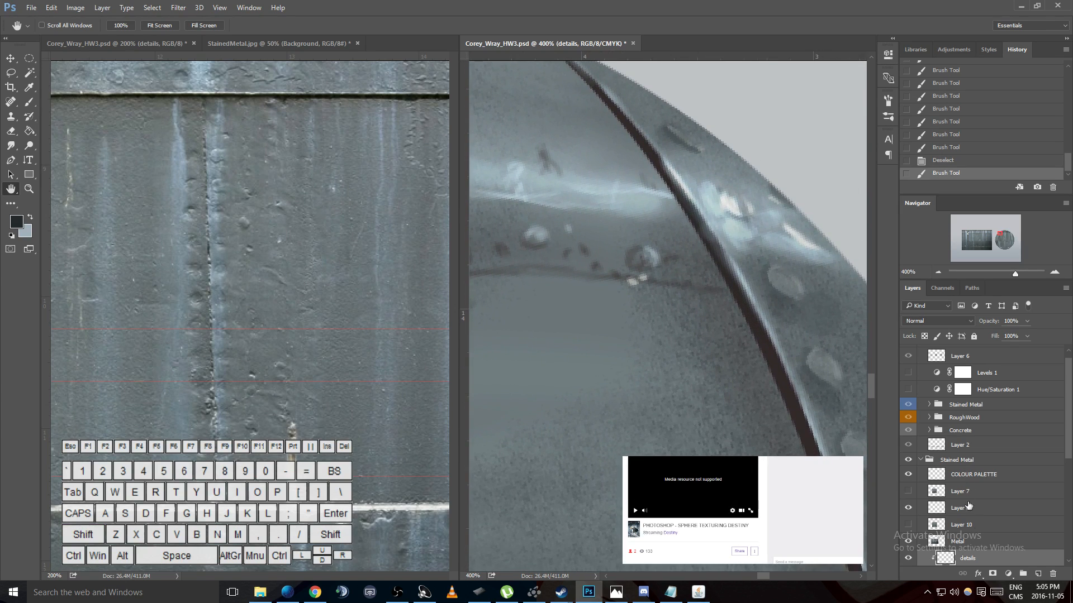
scroll(966, 496, "down", 5)
left_click(954, 452, "ctrl")
key("Left")
key("Left")
key("Left")
key("Left")
key("Left")
key("Down")
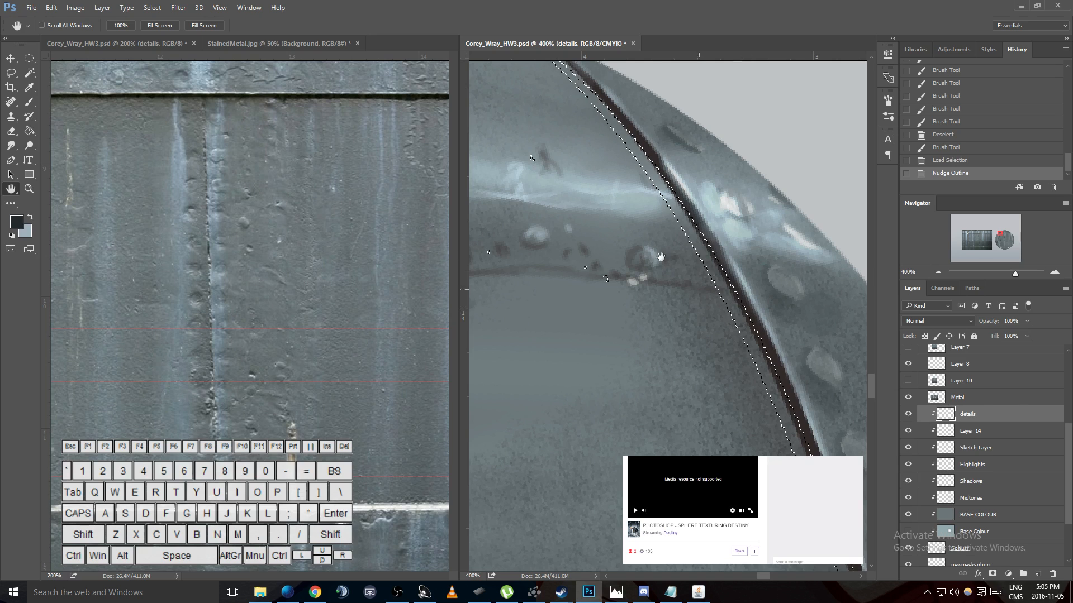
- Paint dark shading inside the selection along the seam on the details layer with a soft 10 px brush at 10% opacity
key("b")
scroll(662, 176, "up", 2)
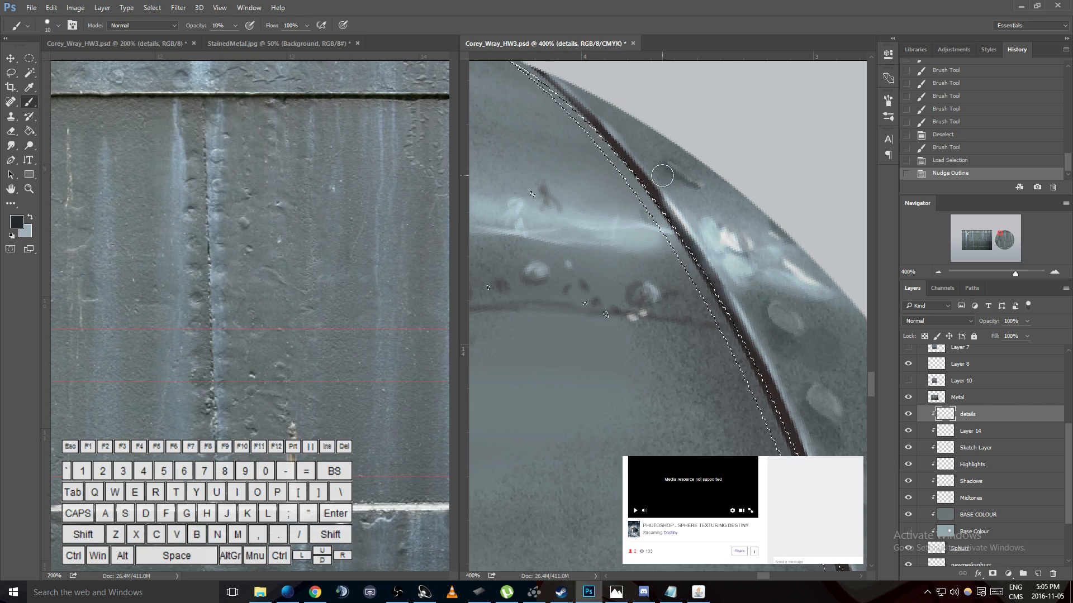
scroll(662, 176, "up", 2)
right_click(576, 173)
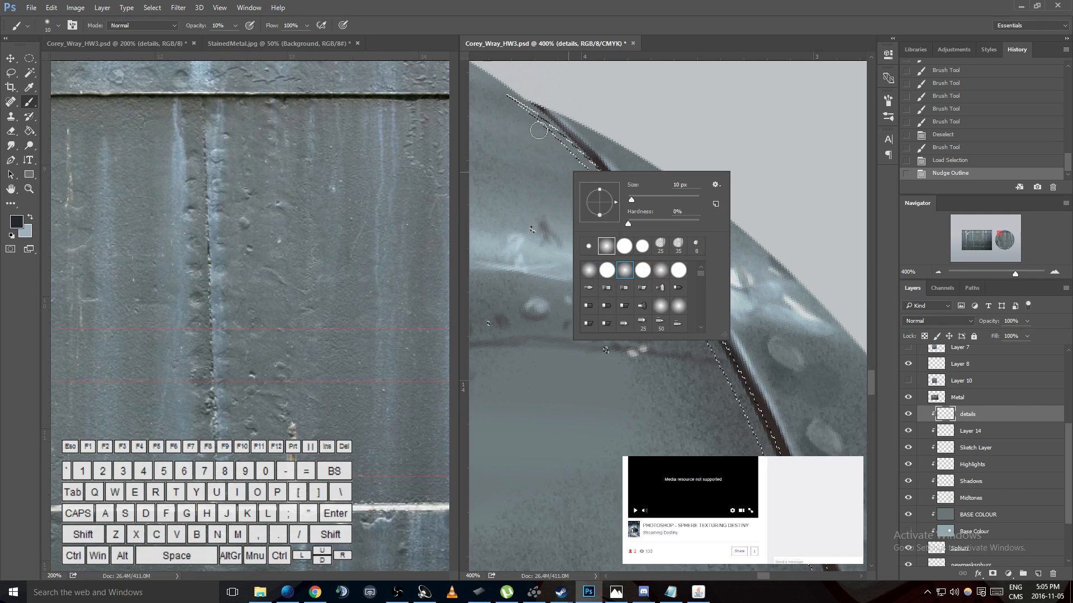
left_click(618, 137)
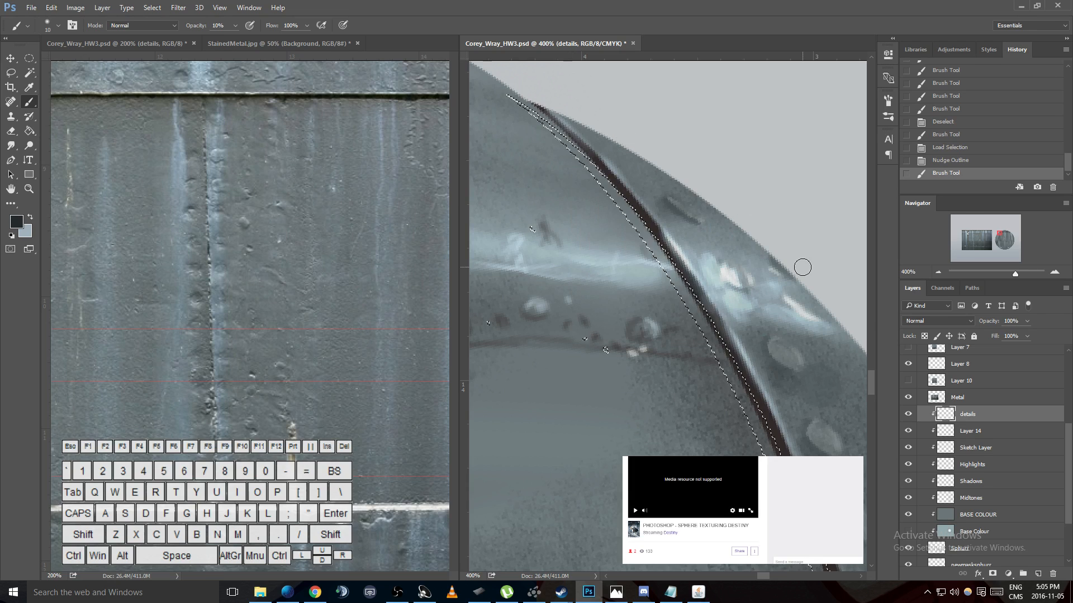
- Compare the sphere with the details layer hidden, clear the selection and brush a dark stroke at the seam's upper end
left_click(909, 414)
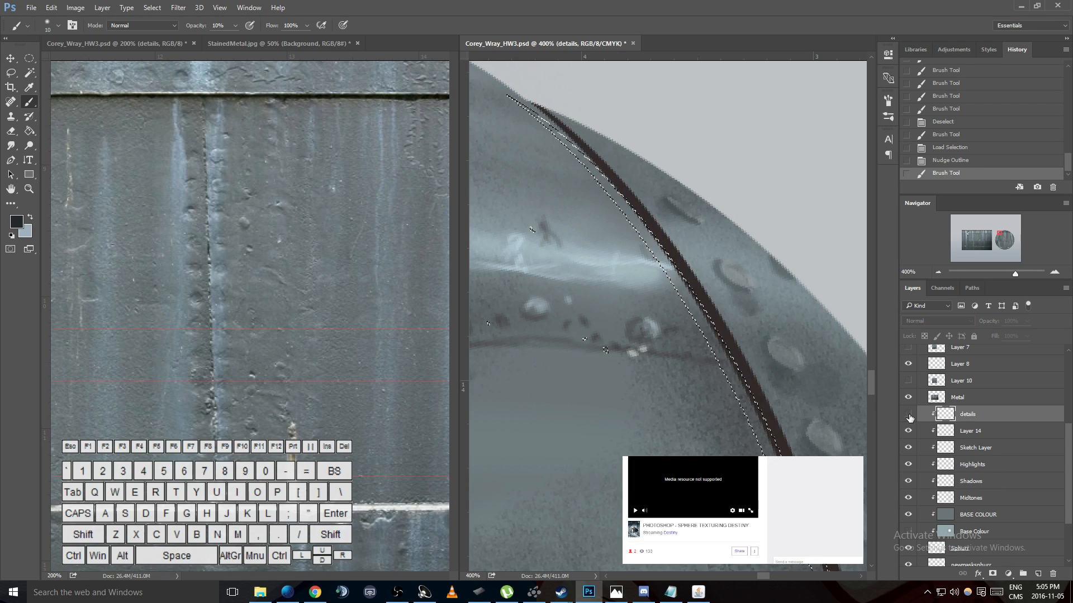
key("ctrl+d")
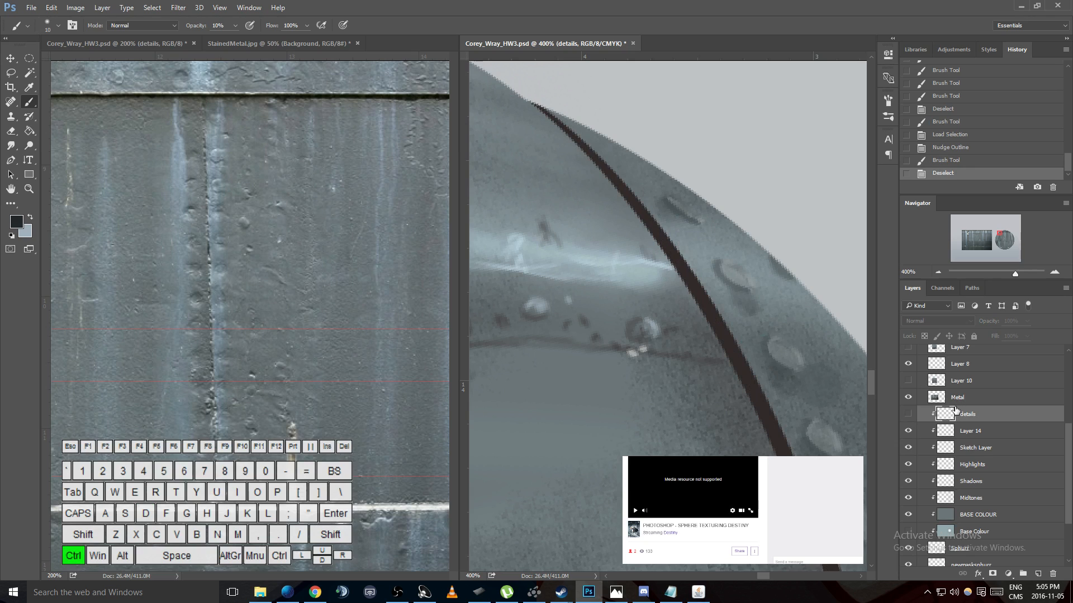
key("ctrl+comma")
left_click_drag(545, 113, 569, 139)
key("ctrl+z")
key("ctrl+z")
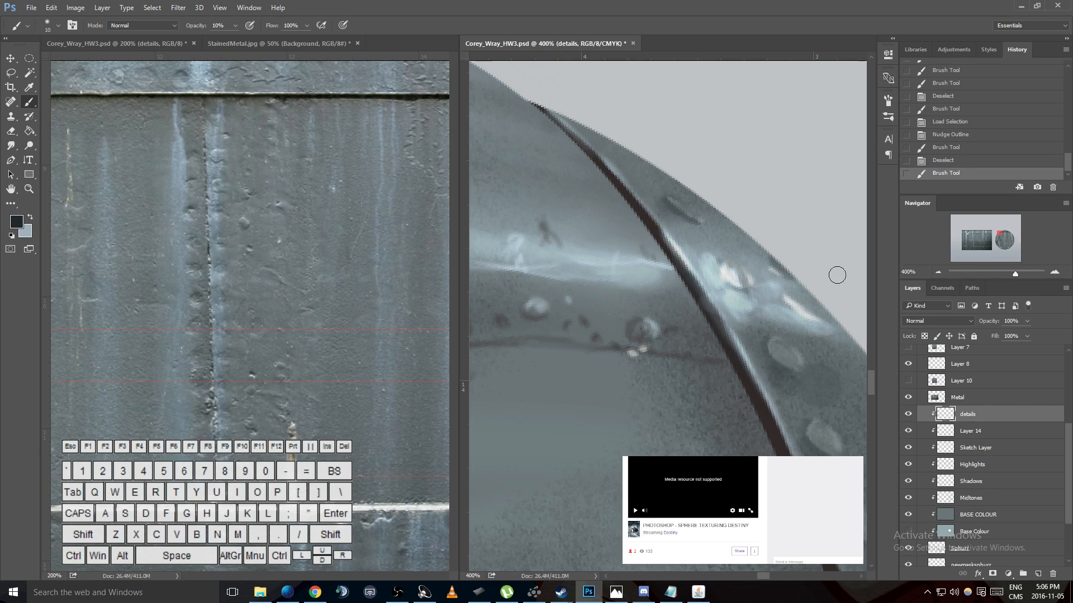
- Select the grey metal beside the seam by Color Range using sampled colors and a fuzziness of 60
left_click(152, 7)
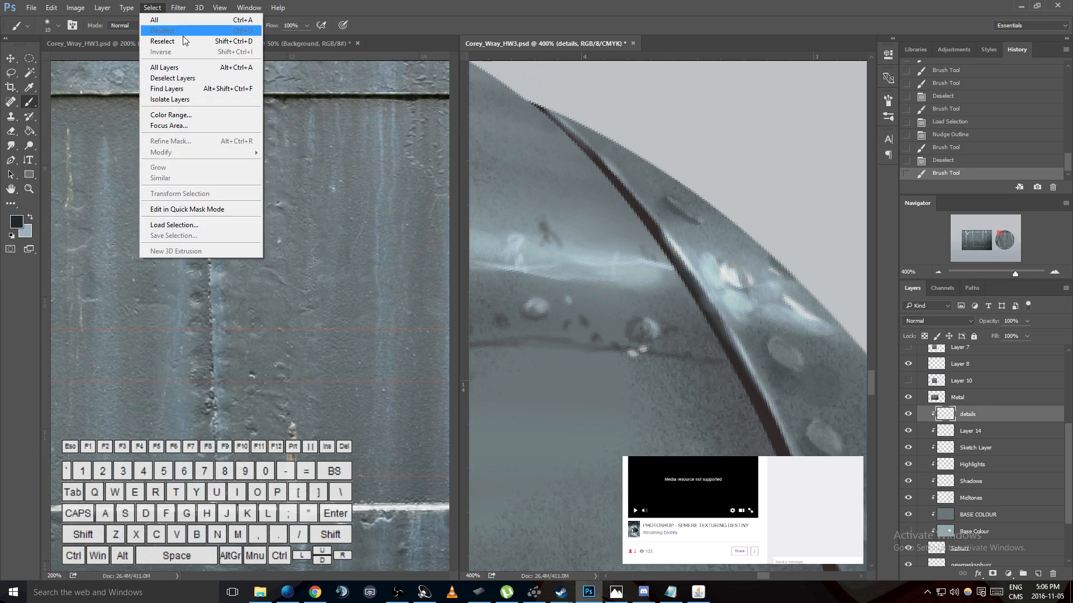
left_click(171, 114)
left_click(610, 188)
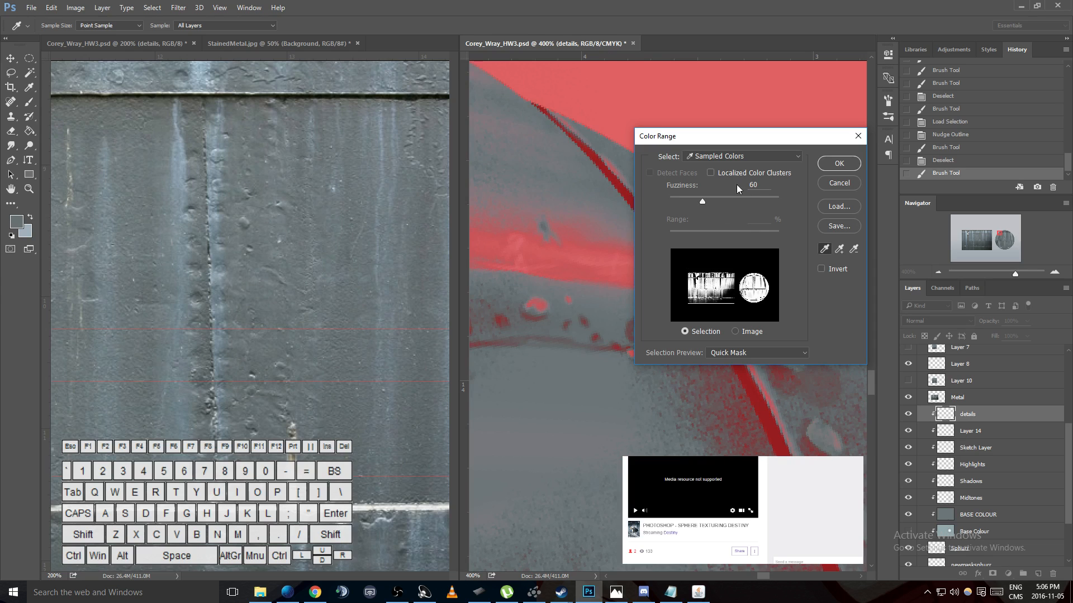
left_click_drag(708, 205, 702, 205)
left_click(839, 164)
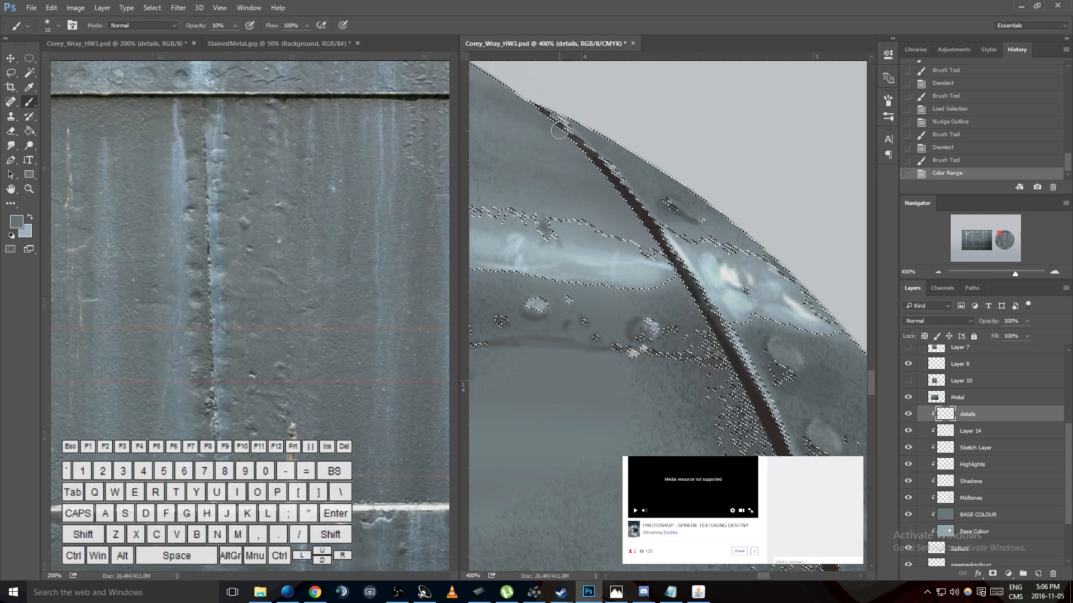
- Subtract the rim area outside the dark seam from the selection with the Lasso tool
key("l")
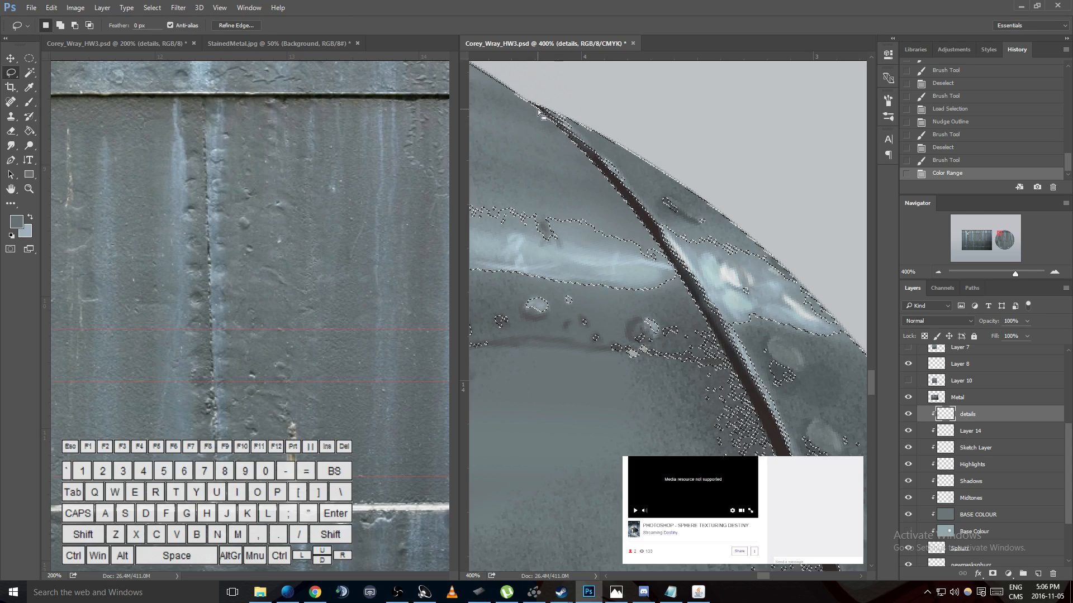
key("alt")
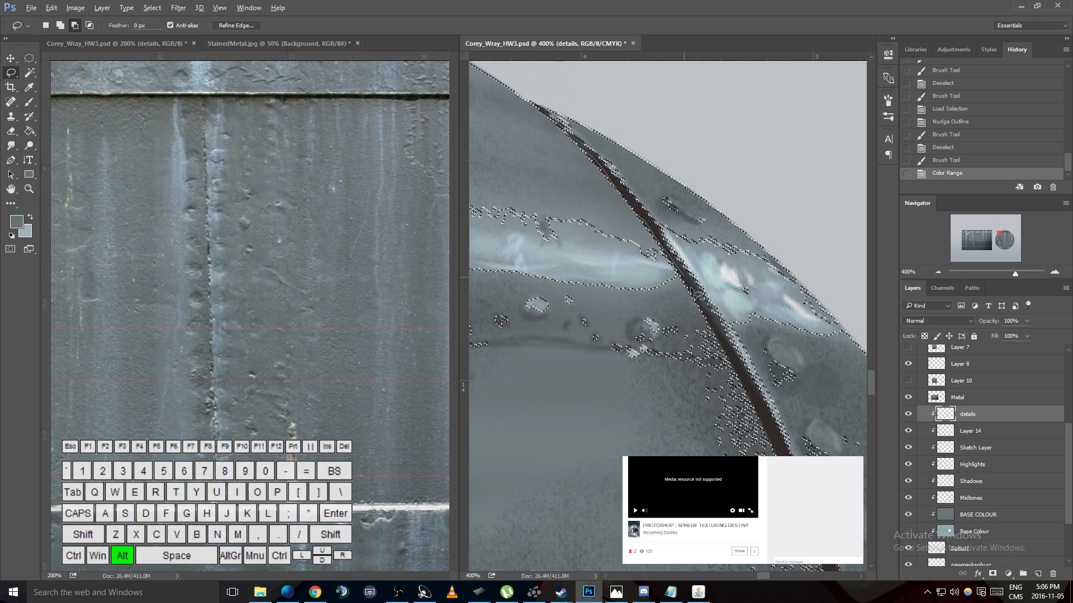
mouse_move(770, 359)
left_mouse_down()
mouse_move(689, 97)
mouse_move(551, 78)
mouse_move(559, 129)
left_mouse_up()
scroll(736, 254, "down", 4)
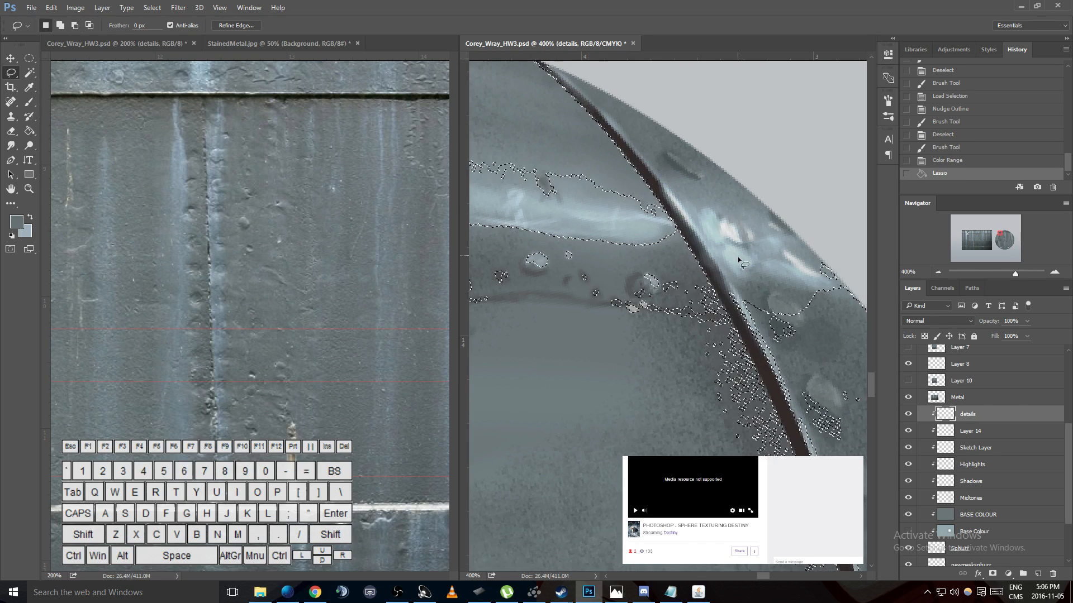
left_click_drag(716, 224, 738, 261)
left_click_drag(845, 119, 762, 212)
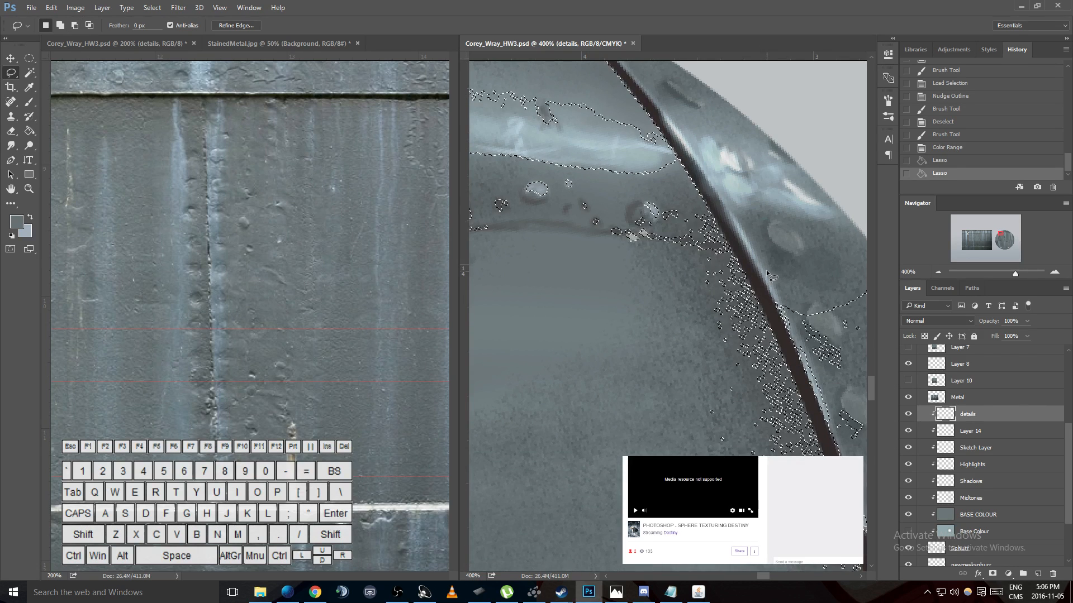
scroll(765, 275, "up", 4)
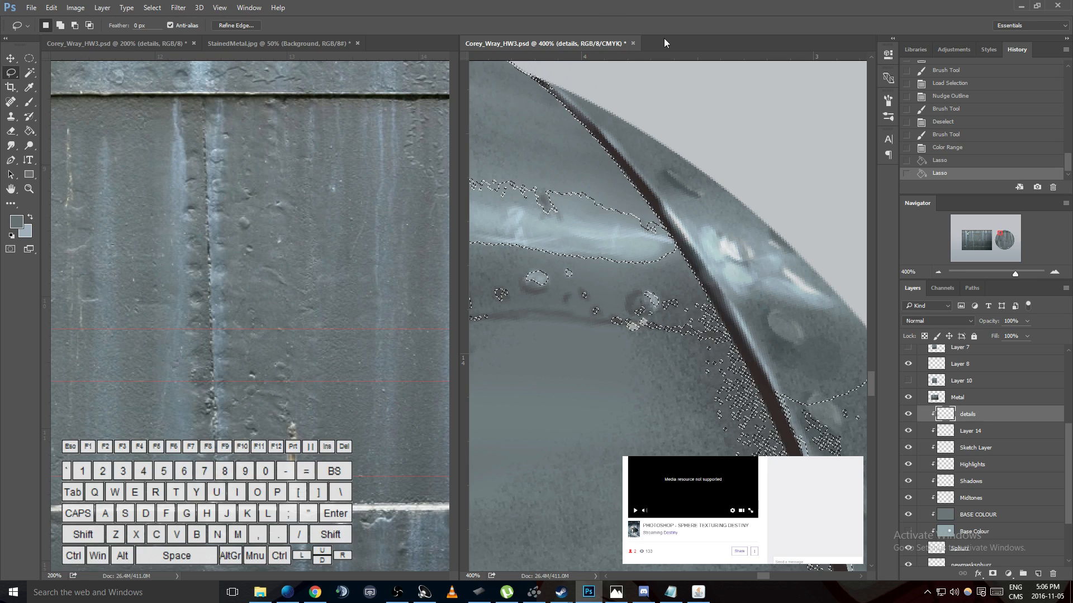
- Brush lightly along the seam's inner edge, set the brush opacity to 100% and sample the seam's dark brown as the painting colour
key("b")
left_click_drag(541, 88, 642, 193)
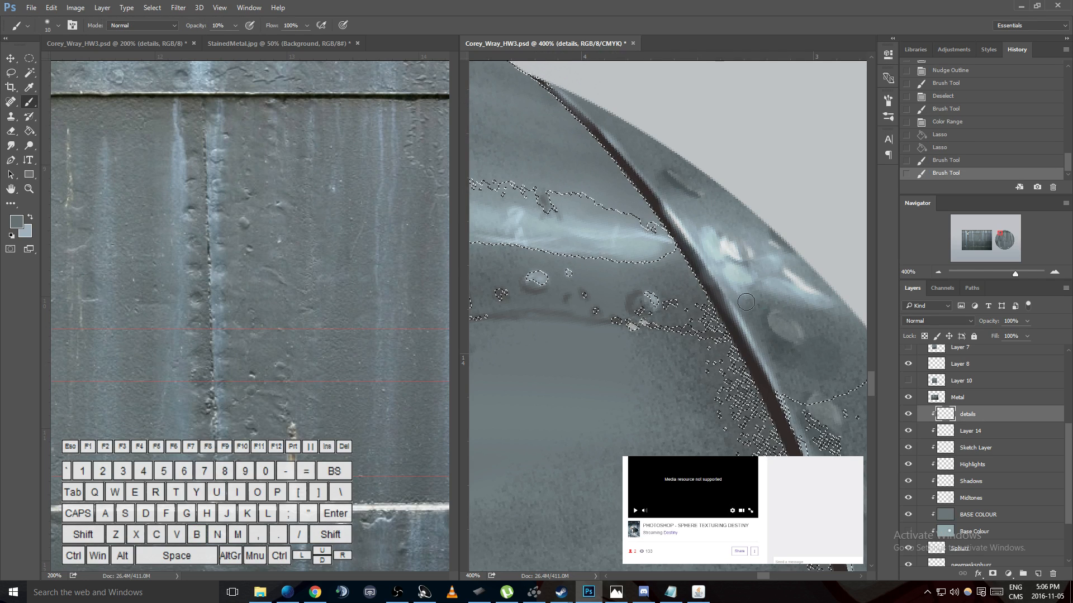
key("0")
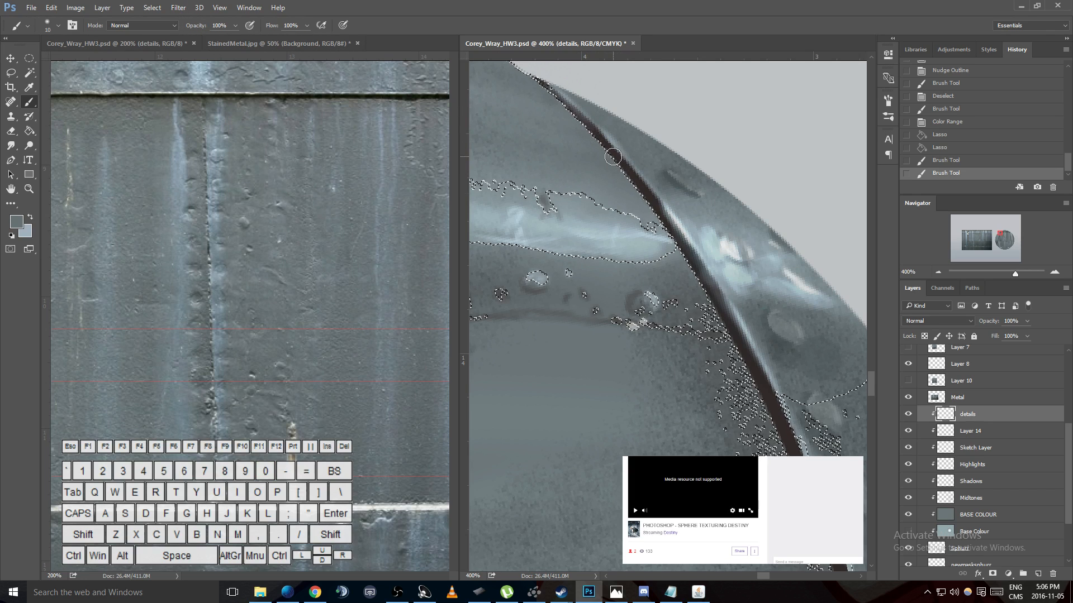
key("i")
left_click(637, 163)
left_click(639, 164)
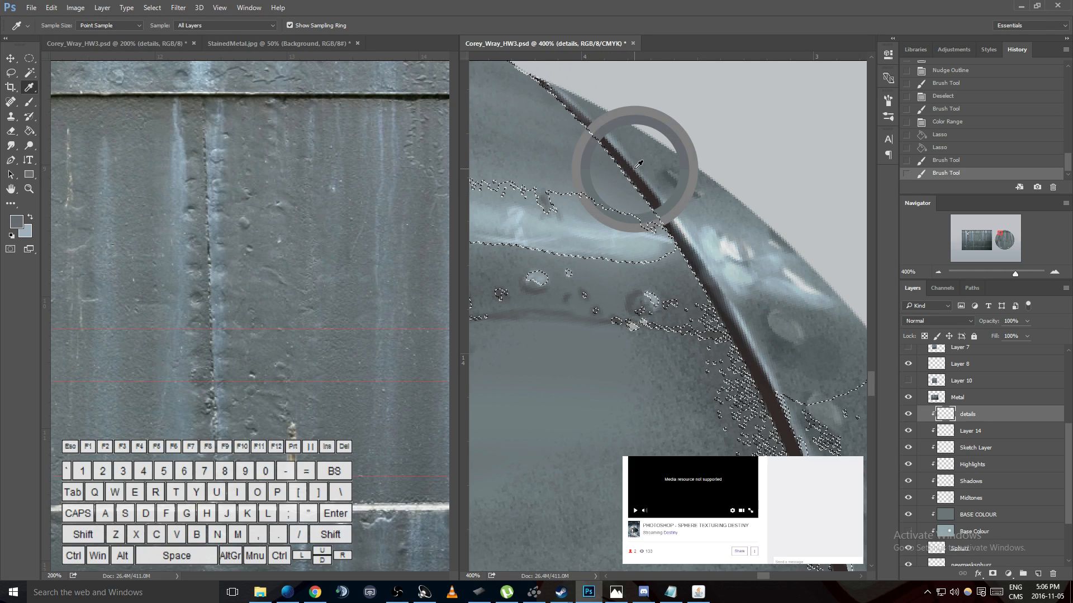
key("b")
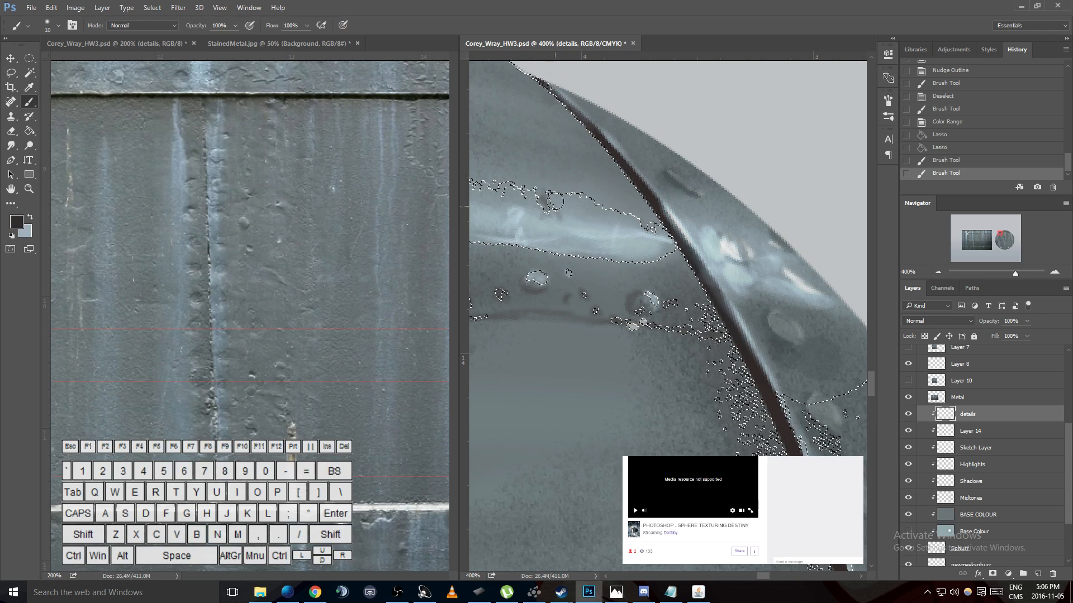
- Try dark brown strokes along the seam's upper inner edge and lower the brush opacity to 30%
left_click_drag(596, 138, 552, 91)
key("ctrl+z")
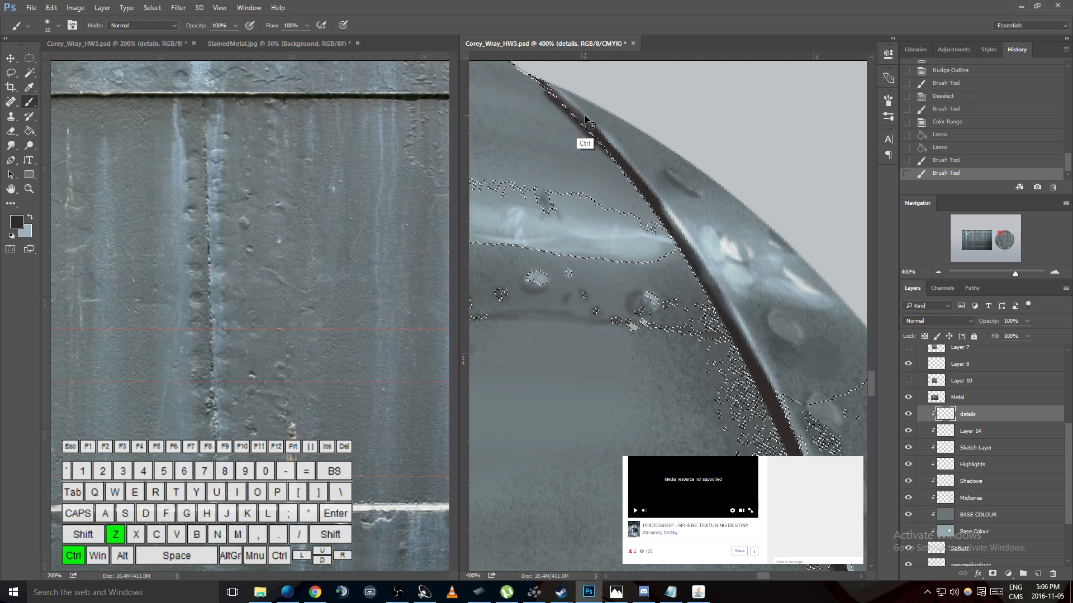
mouse_move(599, 137)
left_mouse_down()
mouse_move(548, 96)
mouse_move(636, 198)
mouse_move(548, 87)
left_mouse_up()
left_click_drag(598, 136, 553, 91)
key("ctrl+z")
key("ctrl+alt+z")
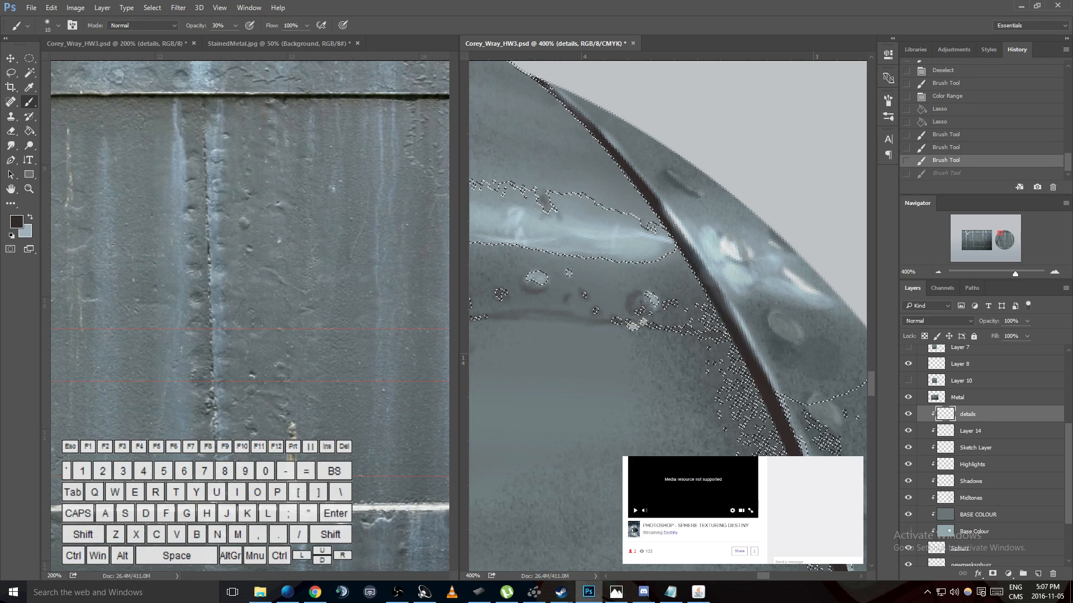
- Enable pen pressure for opacity and shade the seam's upper inner edge in dark brown at 30% opacity
right_click(663, 147)
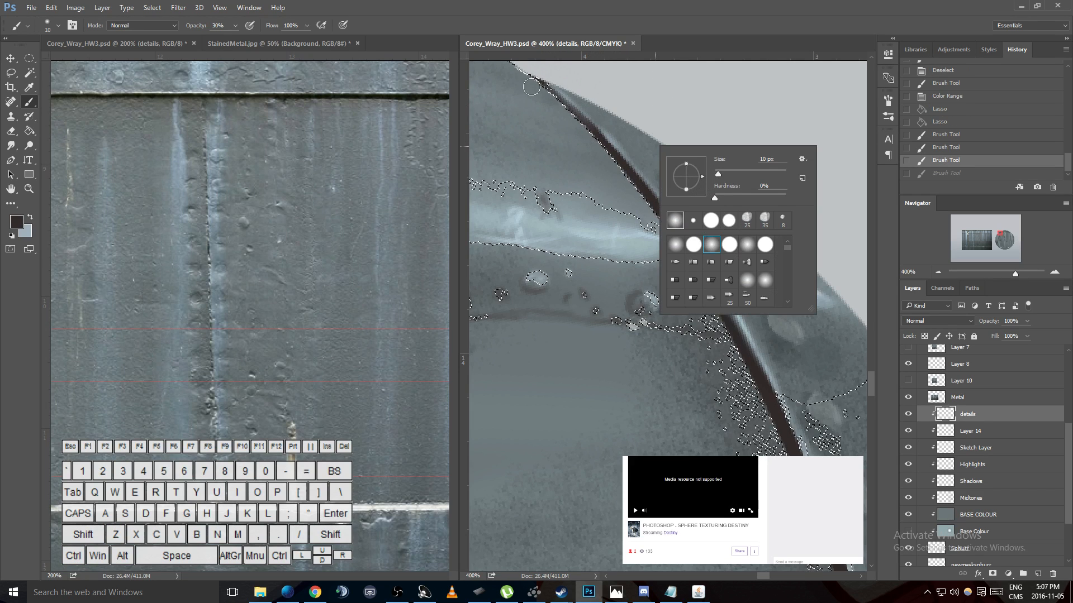
left_click(249, 27)
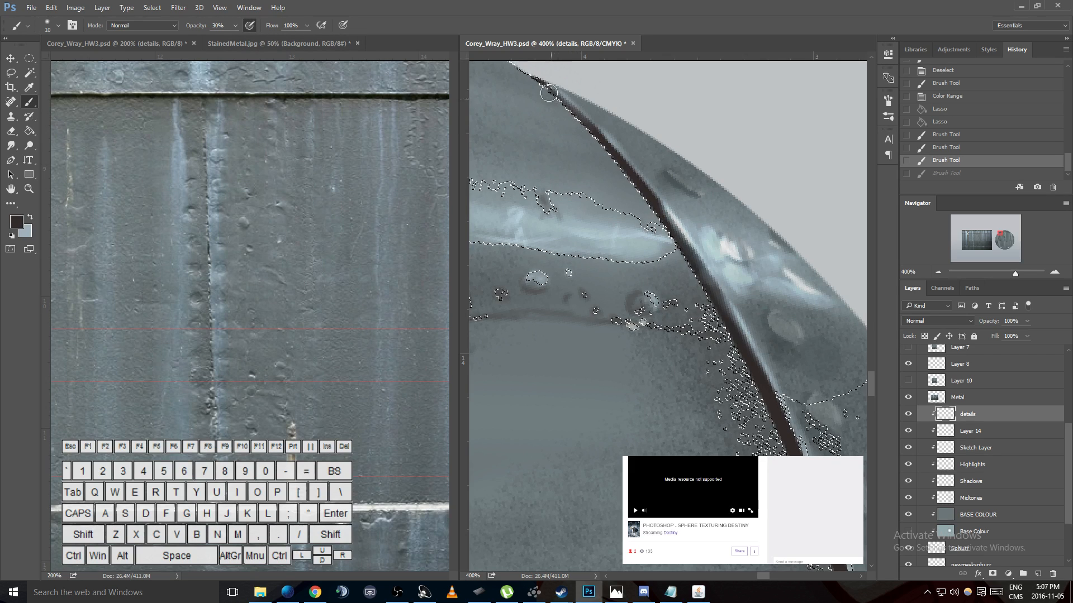
left_click_drag(639, 181, 608, 149)
key("ctrl+z")
left_click_drag(531, 84, 579, 119)
key("ctrl+z")
mouse_move(531, 82)
left_mouse_down()
mouse_move(633, 183)
mouse_move(574, 110)
mouse_move(650, 211)
left_mouse_up()
key("ctrl+d")
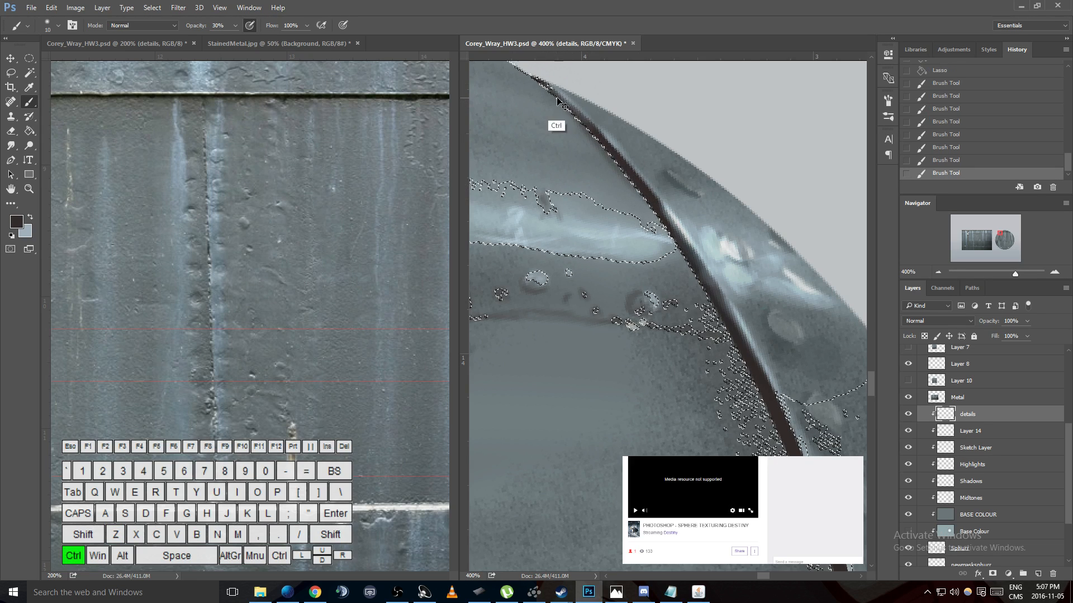
key("ctrl+z")
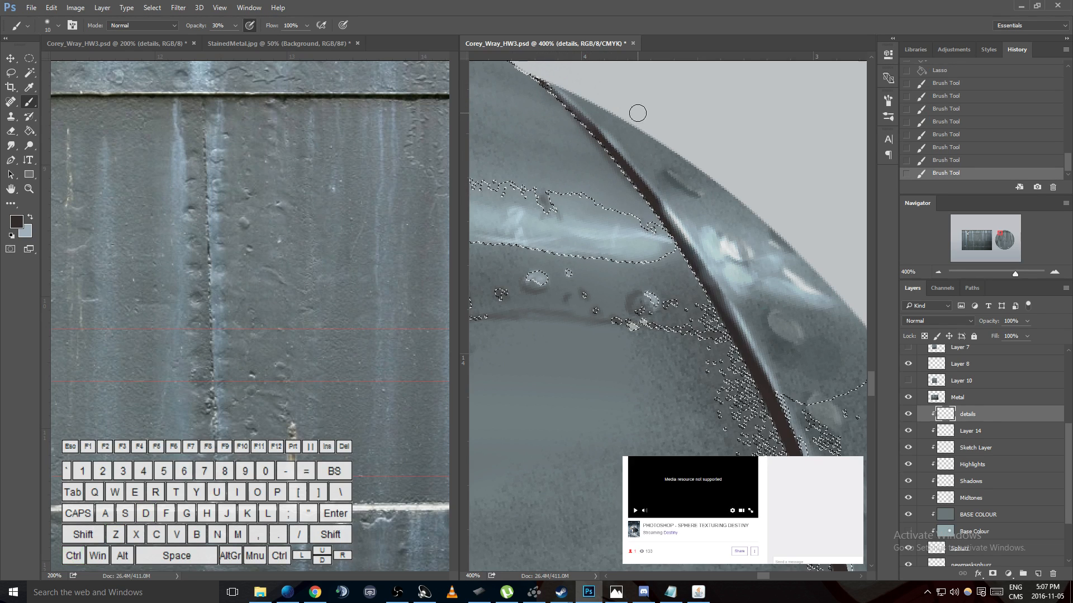
- Nudge the selection up slightly and add dark brown dabs along the upper seam edge
key("Up")
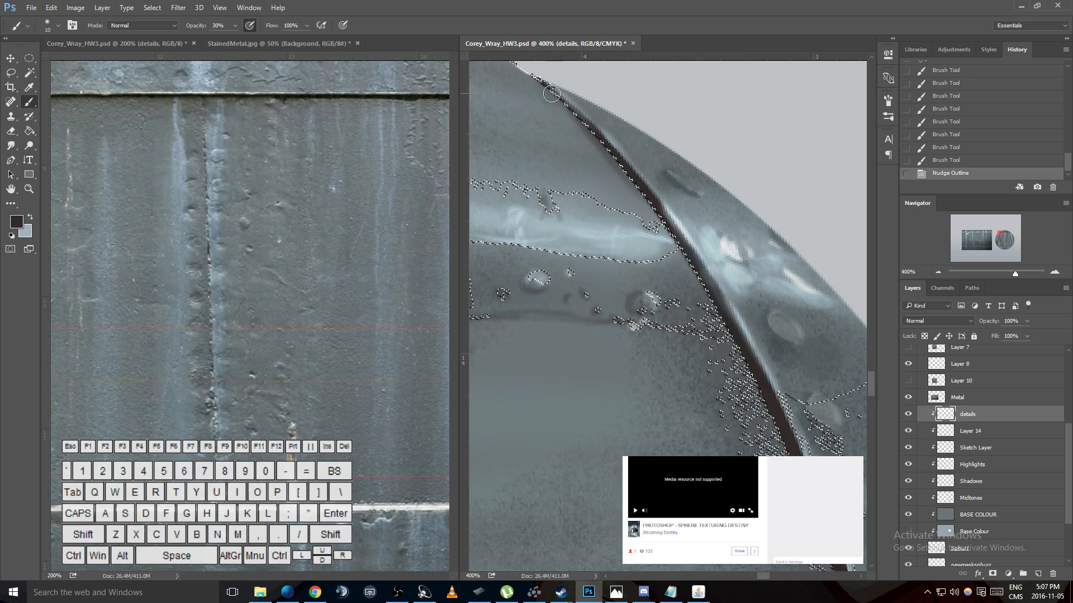
left_click(661, 219)
key("bracketright")
key("bracketright")
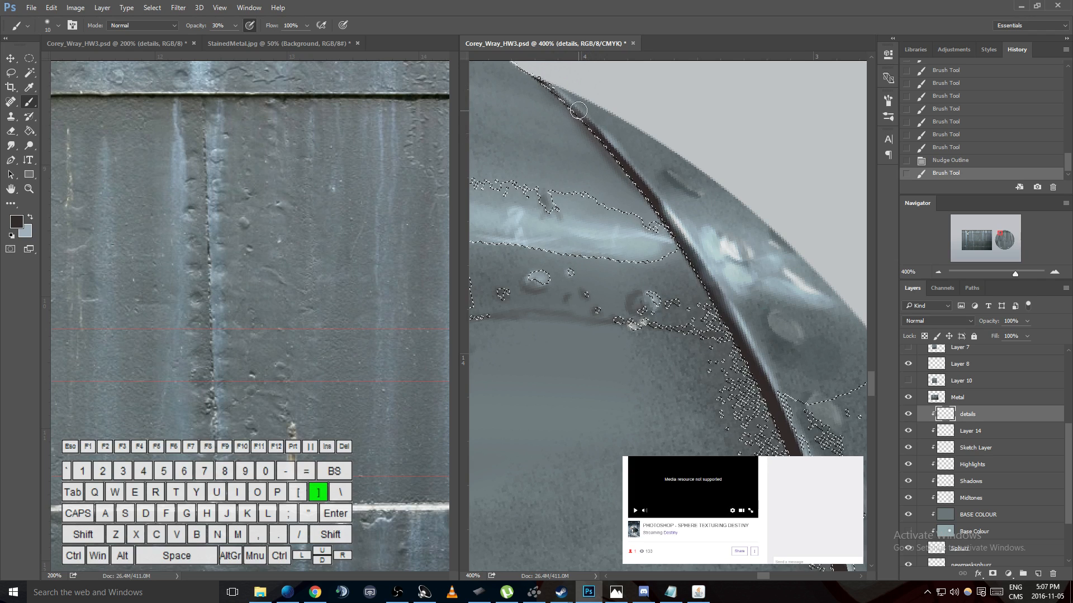
left_click(576, 107)
key("bracketright")
key("bracketright")
- Try a dark brown stroke beside the seam with a larger soft brush
right_click(623, 170)
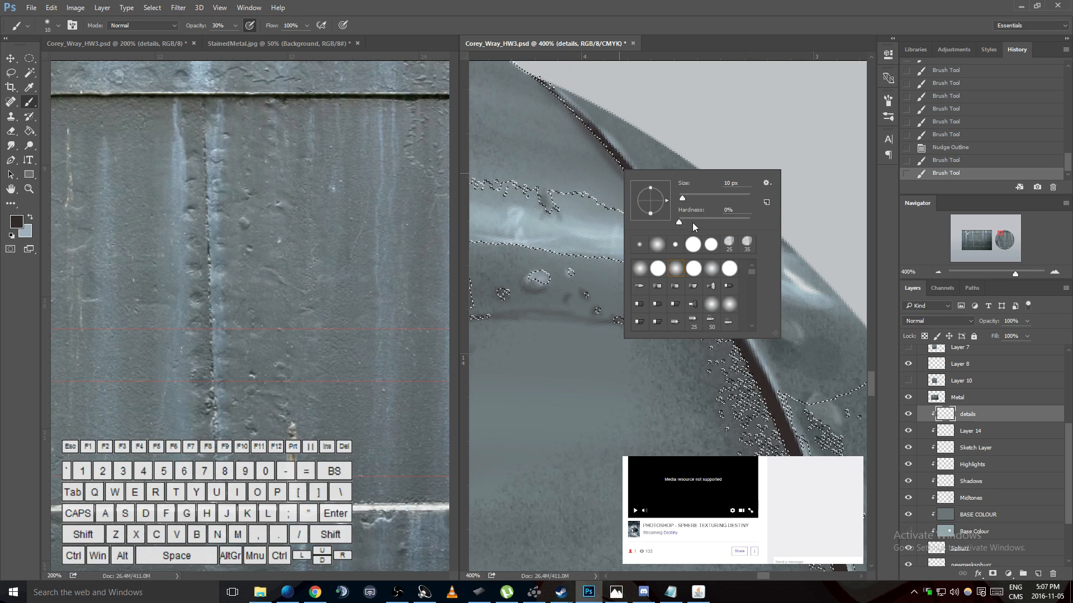
left_click(688, 197)
left_click_drag(611, 159, 645, 172)
key("ctrl+z")
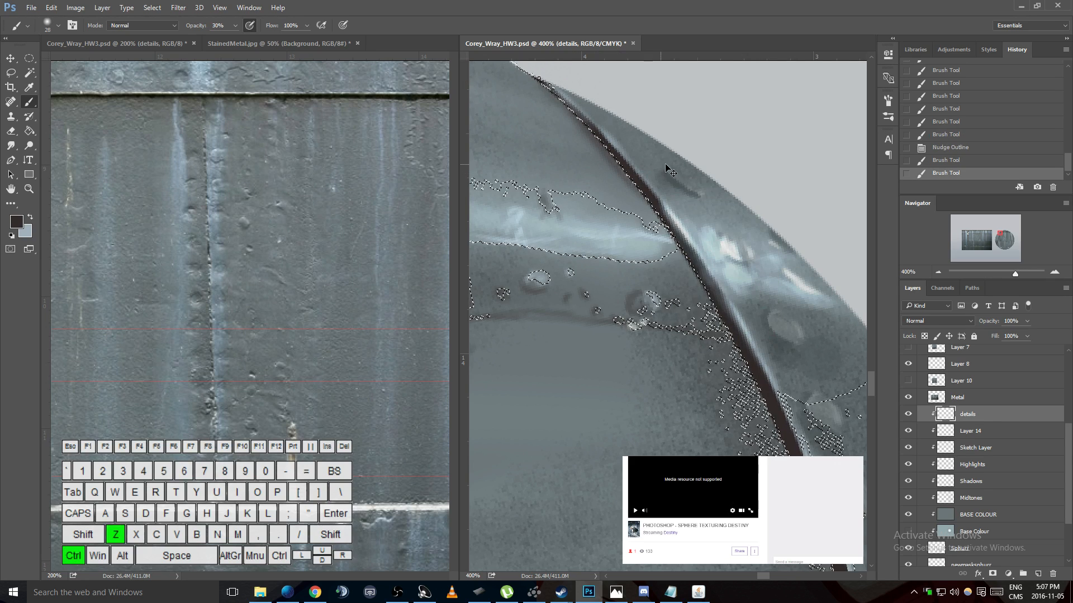
- Set the brush size to 17 px, build up soft dark brown shading along the seam's upper inner edge and deselect
right_click(674, 164)
left_click_drag(749, 193, 739, 193)
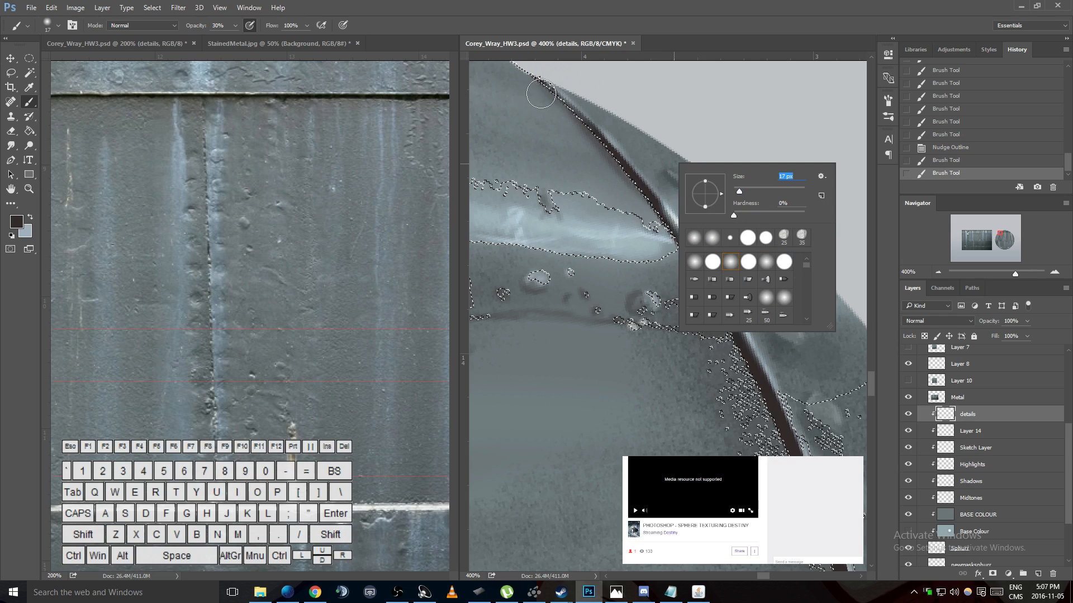
left_click_drag(606, 177, 635, 191)
key("ctrl+z")
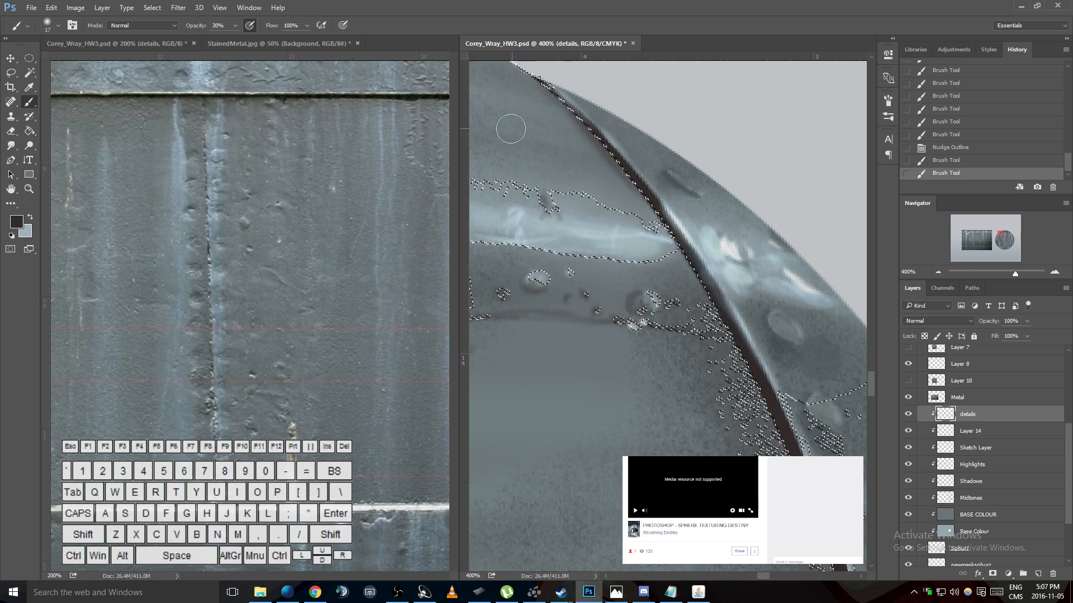
left_click_drag(545, 91, 652, 222)
left_click_drag(566, 112, 643, 214)
left_click_drag(578, 126, 658, 222)
mouse_move(607, 160)
left_mouse_down()
mouse_move(669, 252)
mouse_move(612, 161)
mouse_move(633, 185)
left_mouse_up()
left_click_drag(611, 149, 655, 216)
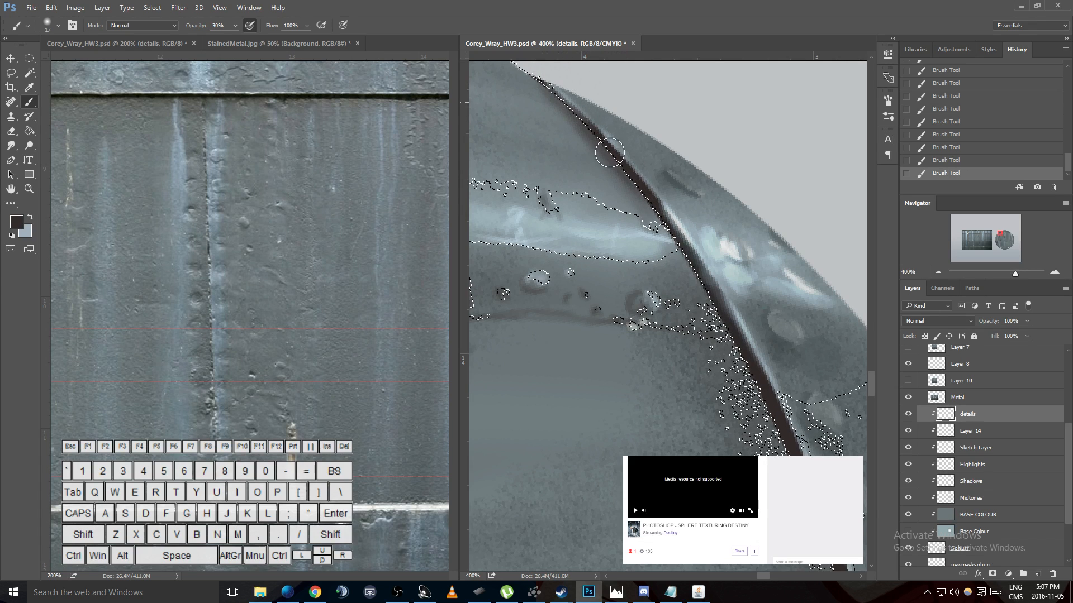
key("ctrl+d")
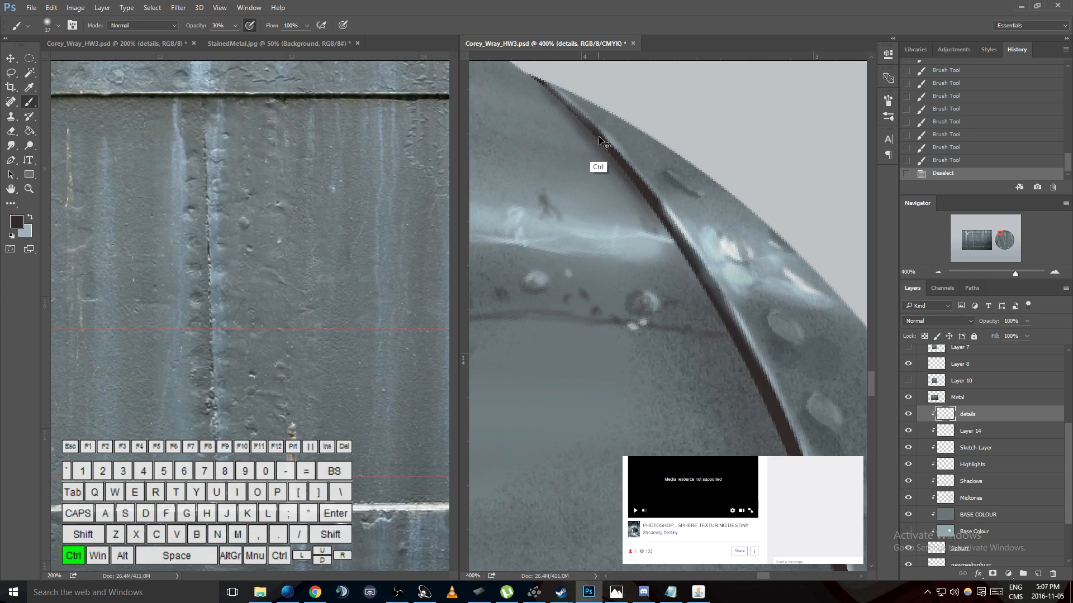
- Restore the selection, undo the last two brush strokes and repaint soft dark brown shading along the seam's upper inner edge
key("ctrl+z")
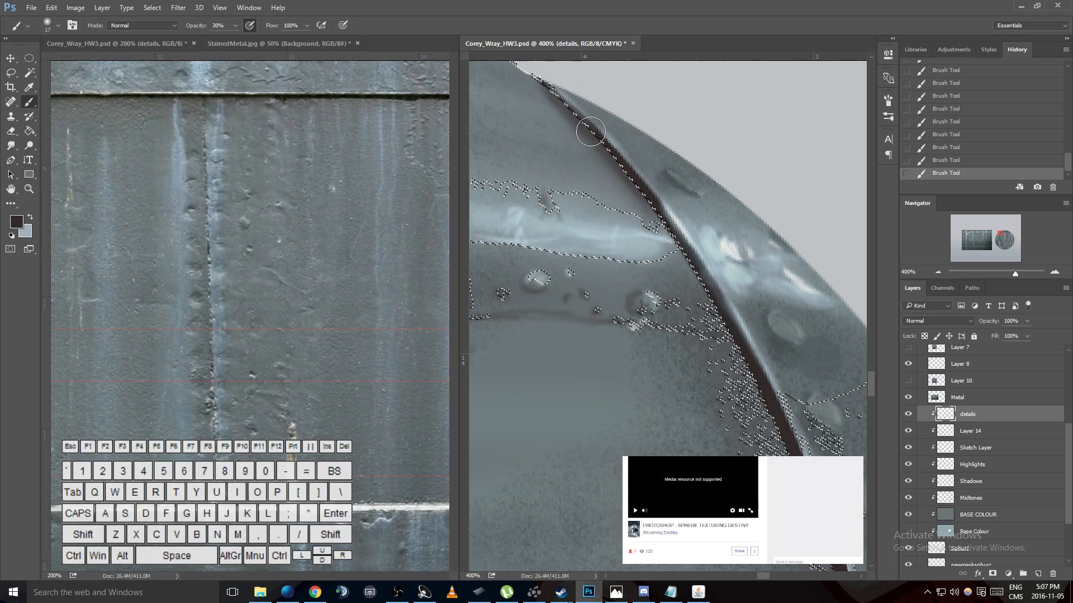
key("ctrl+alt+z")
key("ctrl+alt+z")
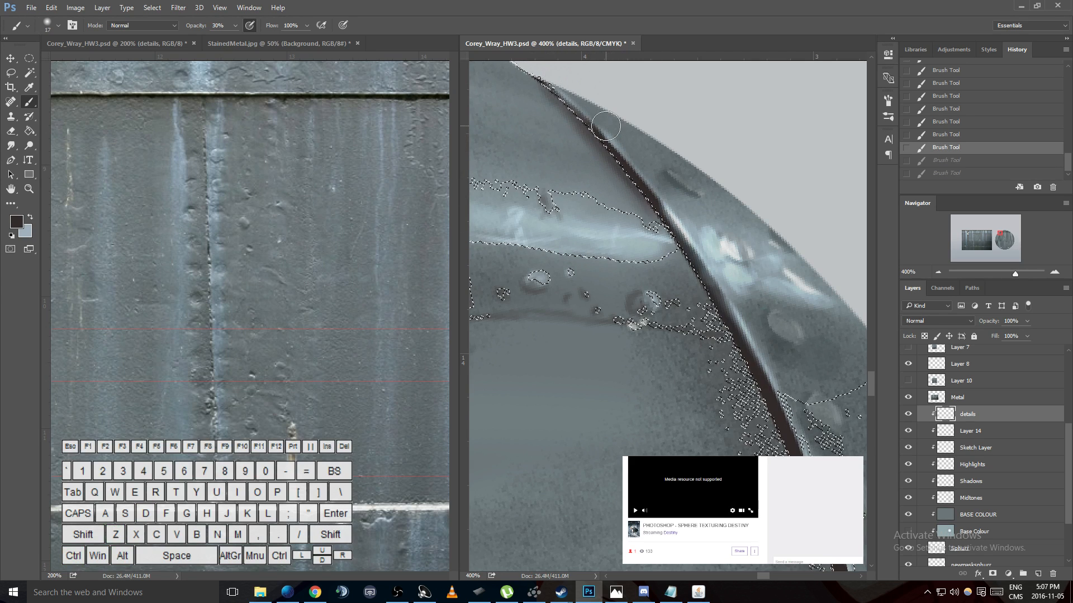
left_click_drag(605, 126, 592, 137)
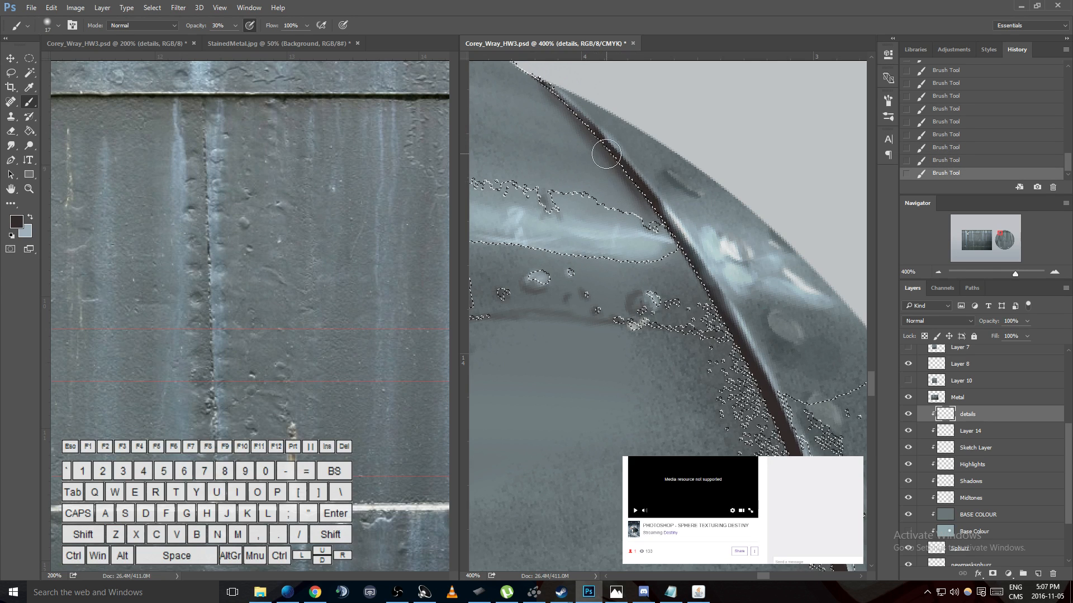
key("ctrl+d")
key("ctrl+z")
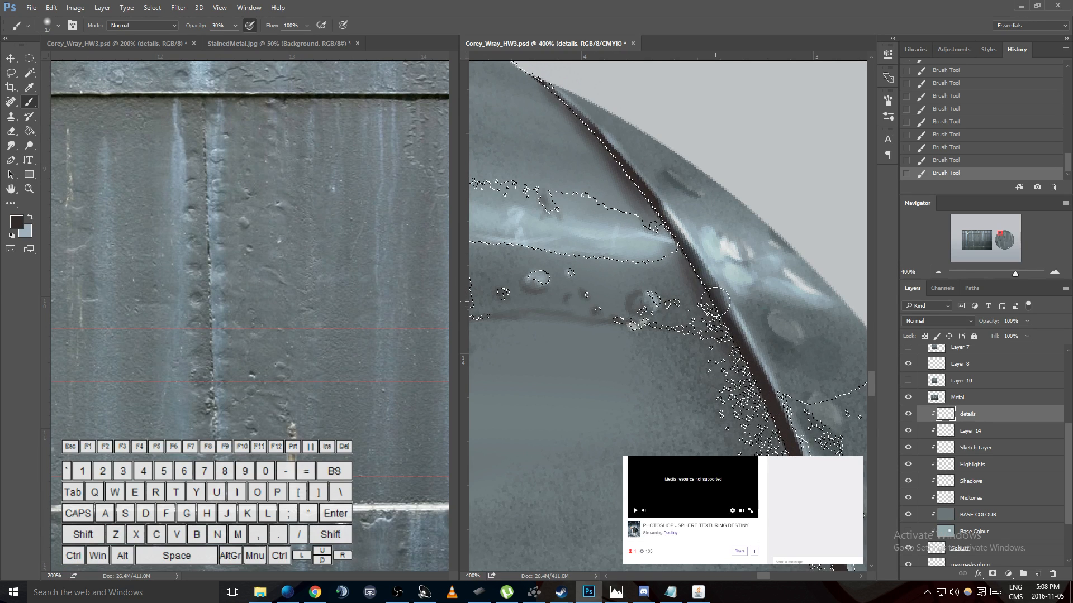
key("ctrl+d")
key("ctrl+z")
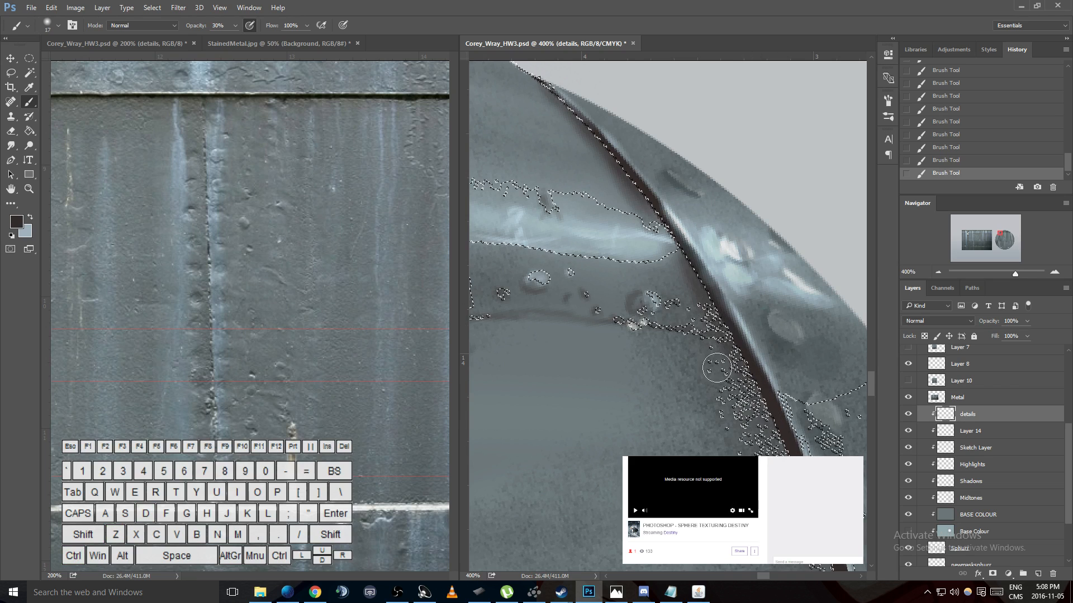
- Subtract the outer rim area beside the upper seam from the selection with the Lasso
key("space")
mouse_move(760, 371)
left_mouse_down()
mouse_move(709, 225)
mouse_move(678, 196)
left_mouse_up()
key("l")
key("shift")
left_click_drag(682, 200, 706, 247)
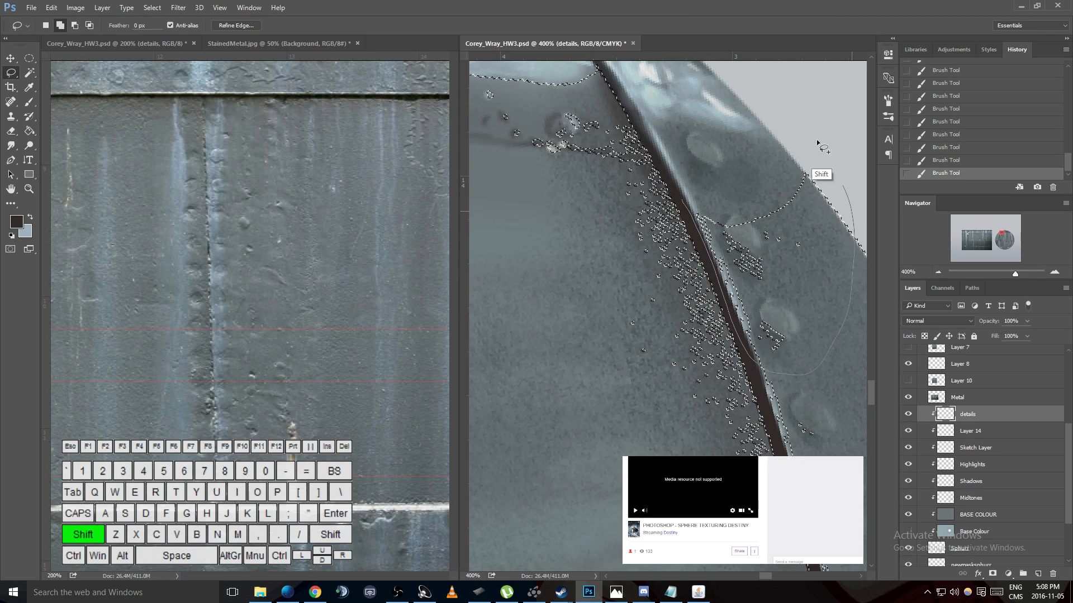
left_click_drag(830, 162, 752, 109)
key("ctrl+z")
left_click_drag(682, 195, 696, 233)
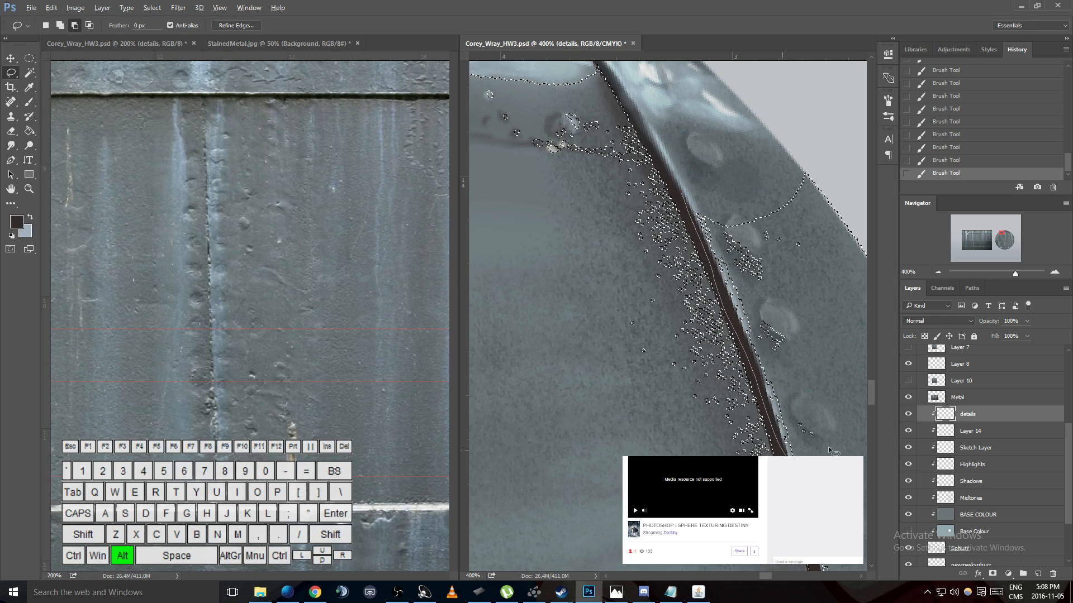
left_click_drag(852, 166, 852, 167)
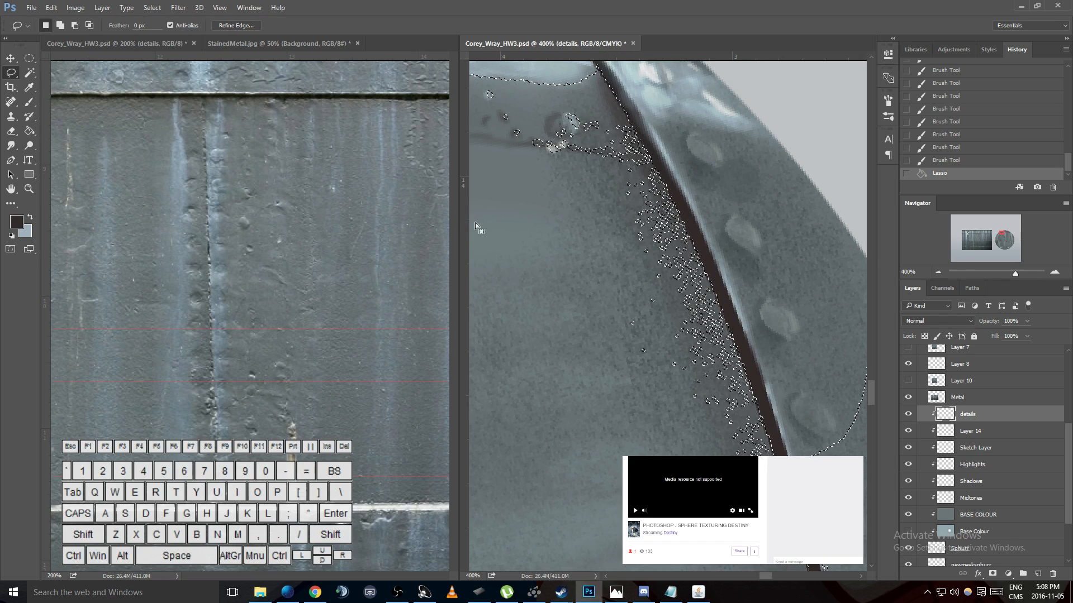
- Subtract the middle rim section, including its pale horizontal streak, from the selection with the Lasso
key("h")
left_click_drag(765, 300, 595, 78)
key("ctrl+minus")
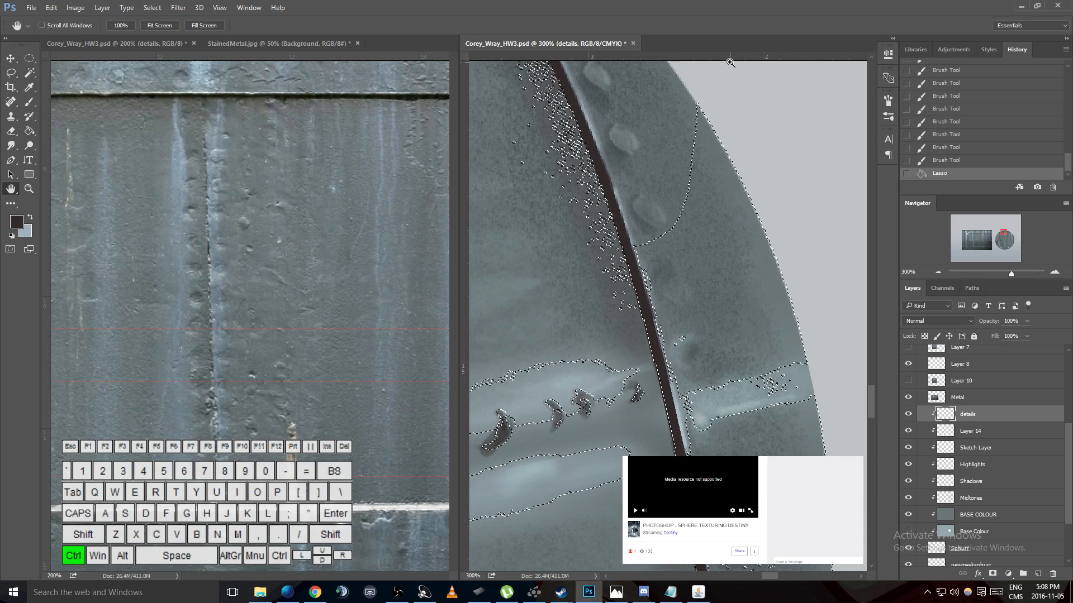
key("ctrl+minus")
key("l")
key("alt")
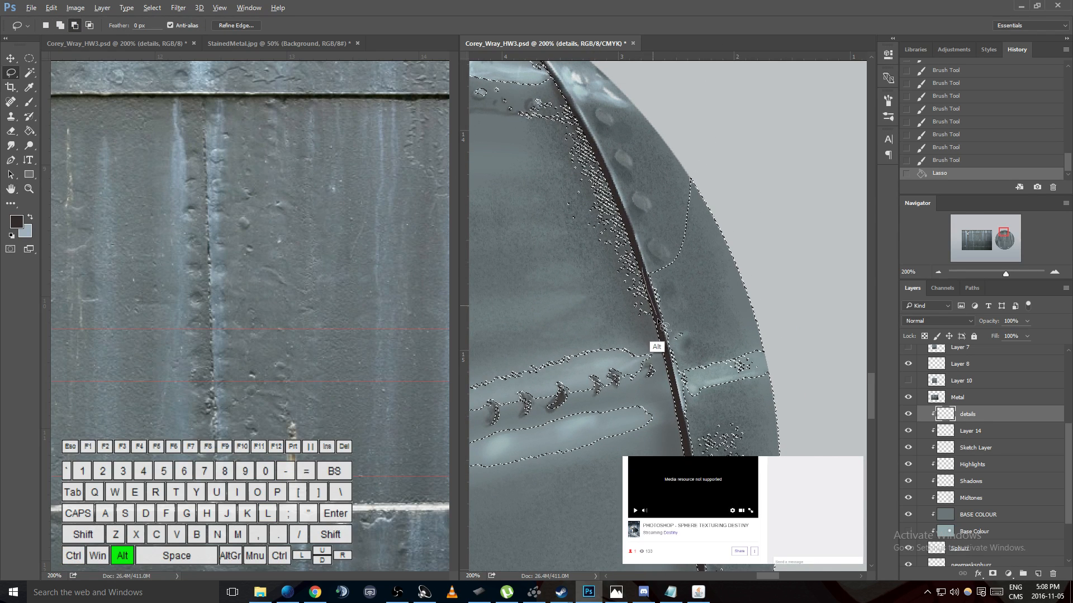
left_click_drag(705, 134, 673, 171)
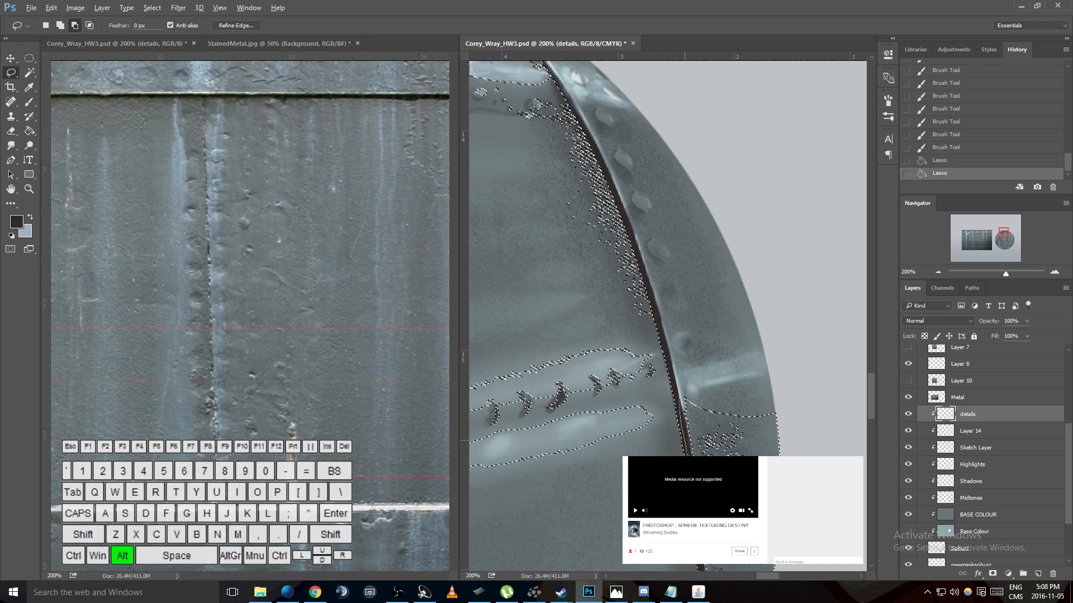
left_click_drag(794, 543, 726, 362)
- Subtract the remaining rim patches beside the lower seam so the selection ends at the seam line
key("space")
mouse_move(715, 425)
left_mouse_down()
mouse_move(733, 237)
mouse_move(713, 148)
left_mouse_up()
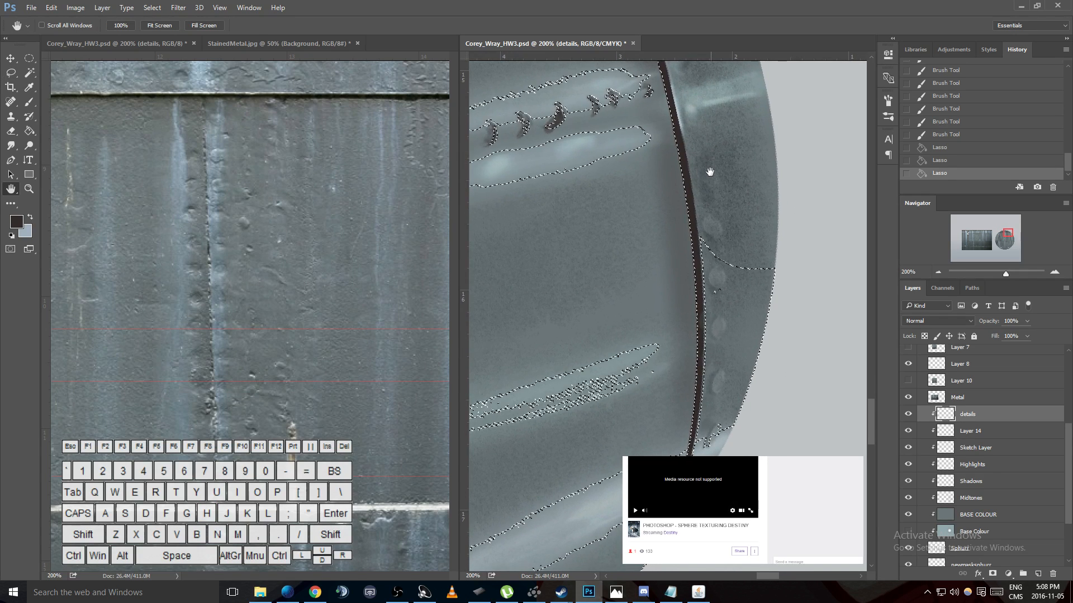
left_click_drag(695, 225, 696, 243)
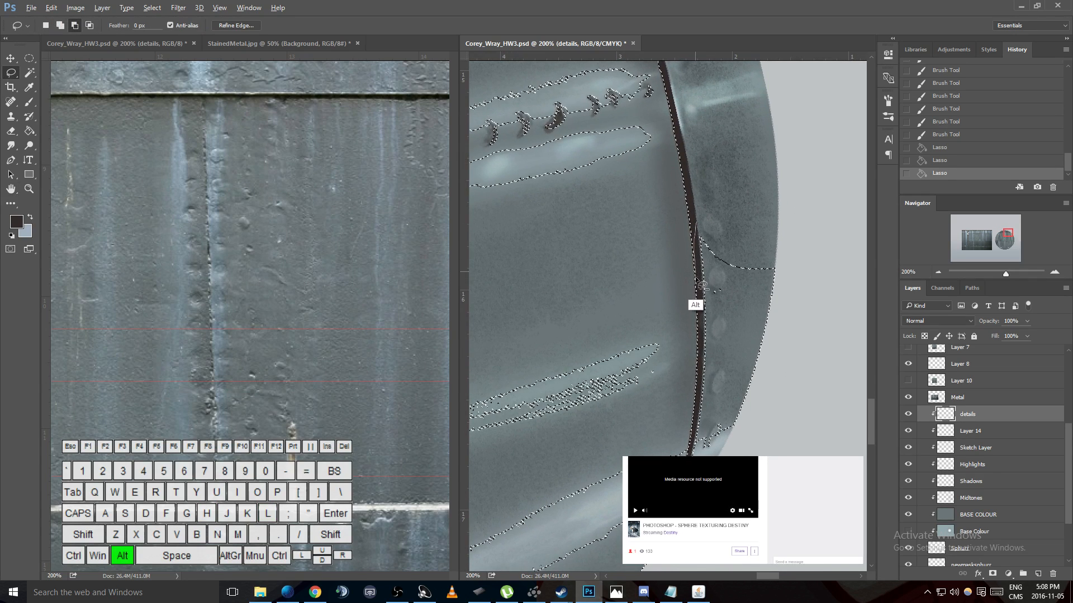
mouse_move(813, 408)
left_mouse_down()
mouse_move(718, 288)
mouse_move(706, 385)
left_mouse_up()
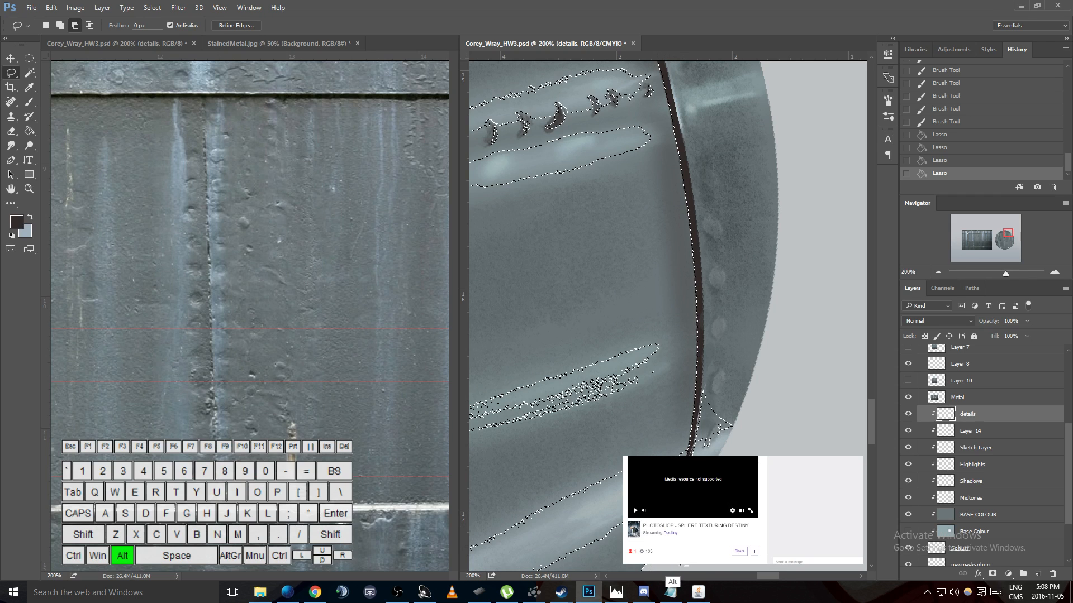
left_click_drag(771, 351, 726, 357)
- Enlarge the soft brush to 28 px and paint dark brown shading along the seam's inner edge down to the rivet band
key("h")
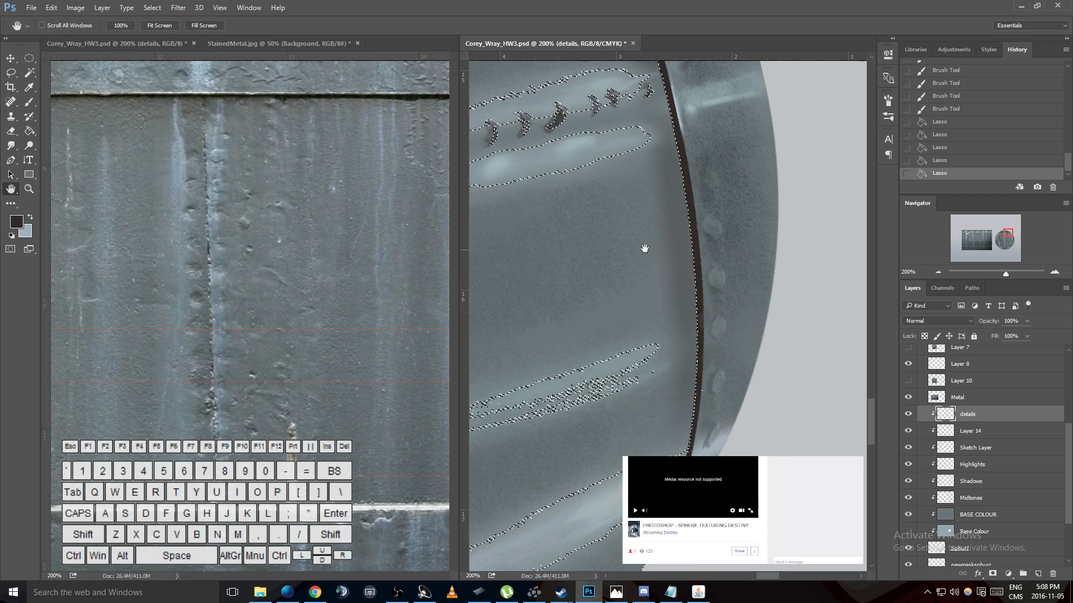
left_click_drag(641, 249, 700, 463)
left_click_drag(664, 274, 708, 326)
left_click_drag(697, 249, 709, 306)
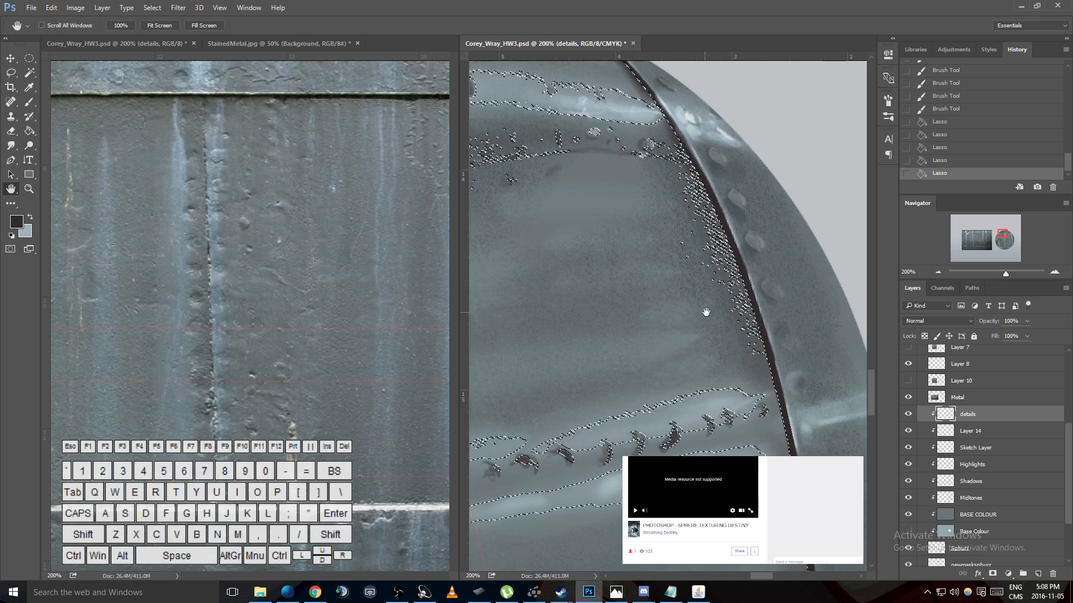
key("b")
key("bracketright")
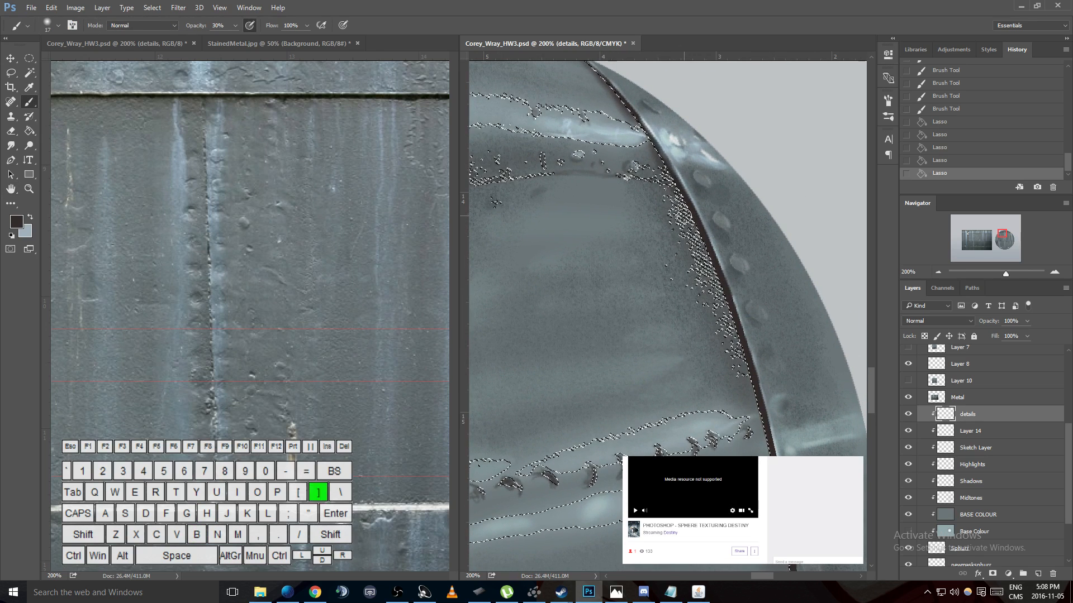
mouse_move(684, 215)
left_mouse_down()
mouse_move(708, 245)
mouse_move(758, 235)
left_mouse_up()
right_click(690, 210)
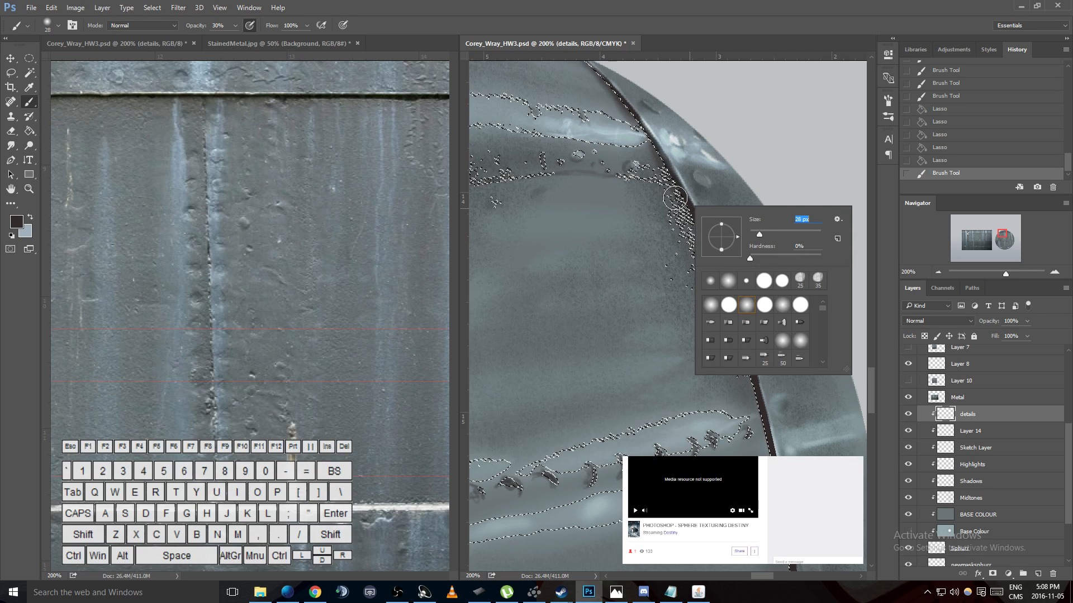
left_click_drag(677, 196, 694, 243)
mouse_move(738, 377)
left_mouse_down()
mouse_move(708, 231)
mouse_move(675, 184)
mouse_move(734, 319)
left_mouse_up()
mouse_move(755, 416)
left_mouse_down()
mouse_move(703, 235)
mouse_move(676, 190)
left_mouse_up()
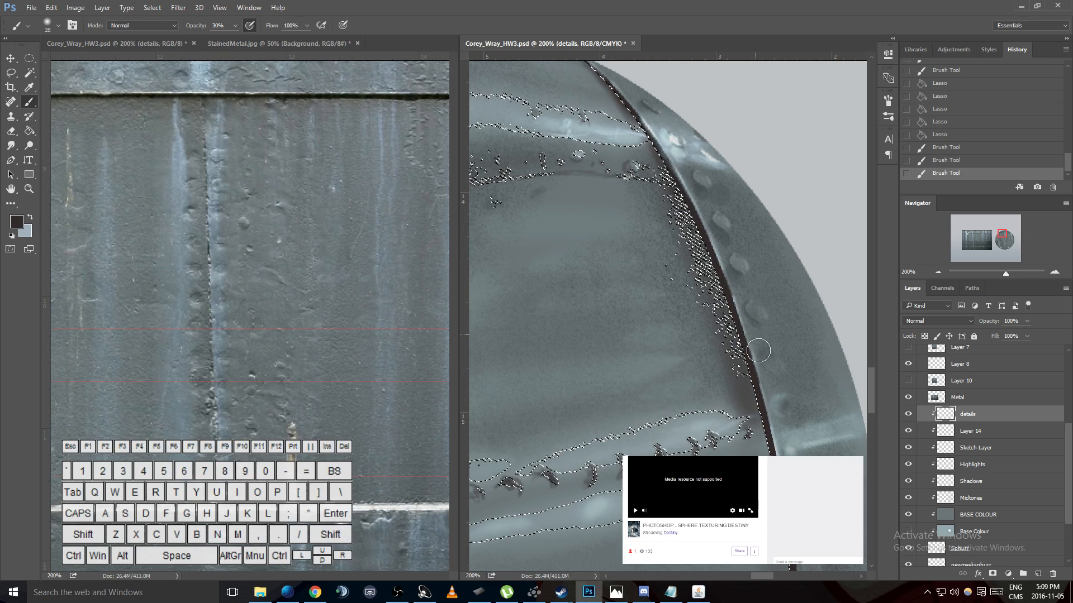
- Deepen the dark brown shading along the seam's inner edge with further strokes and deselect
key("ctrl+d")
key("ctrl+z")
mouse_move(705, 246)
left_mouse_down()
mouse_move(671, 180)
mouse_move(751, 355)
mouse_move(698, 246)
left_mouse_up()
key("ctrl+d")
key("ctrl+z")
left_click_drag(674, 187, 747, 357)
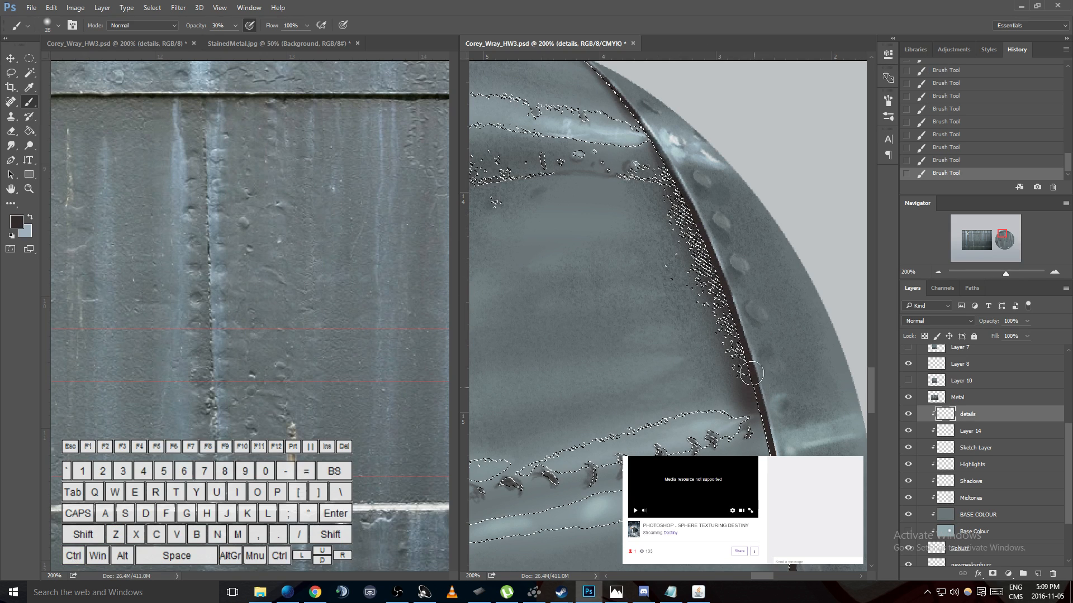
key("ctrl+d")
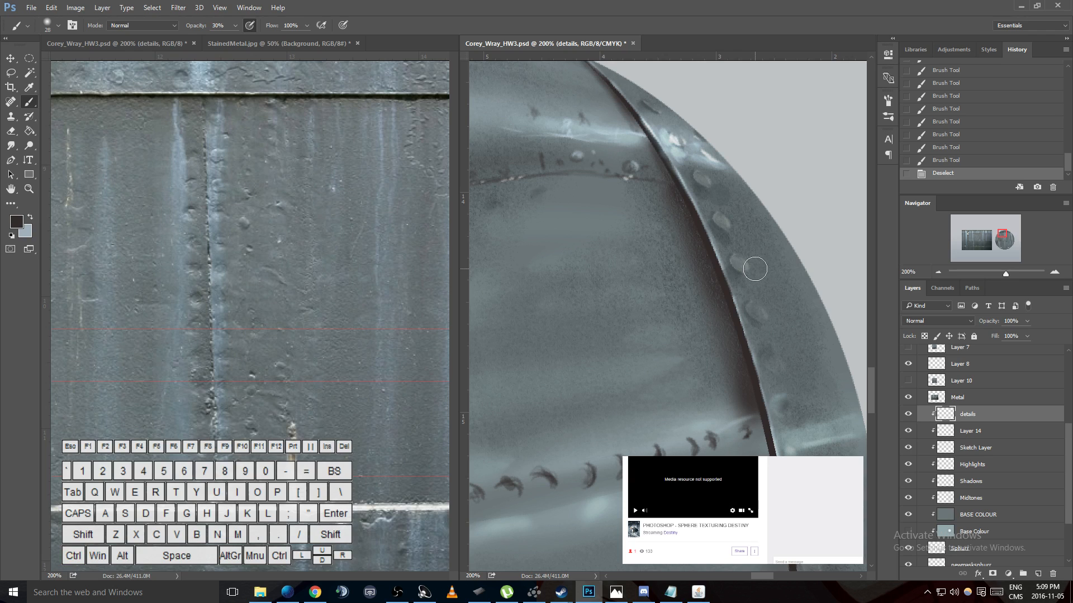
scroll(758, 339, "down", 5)
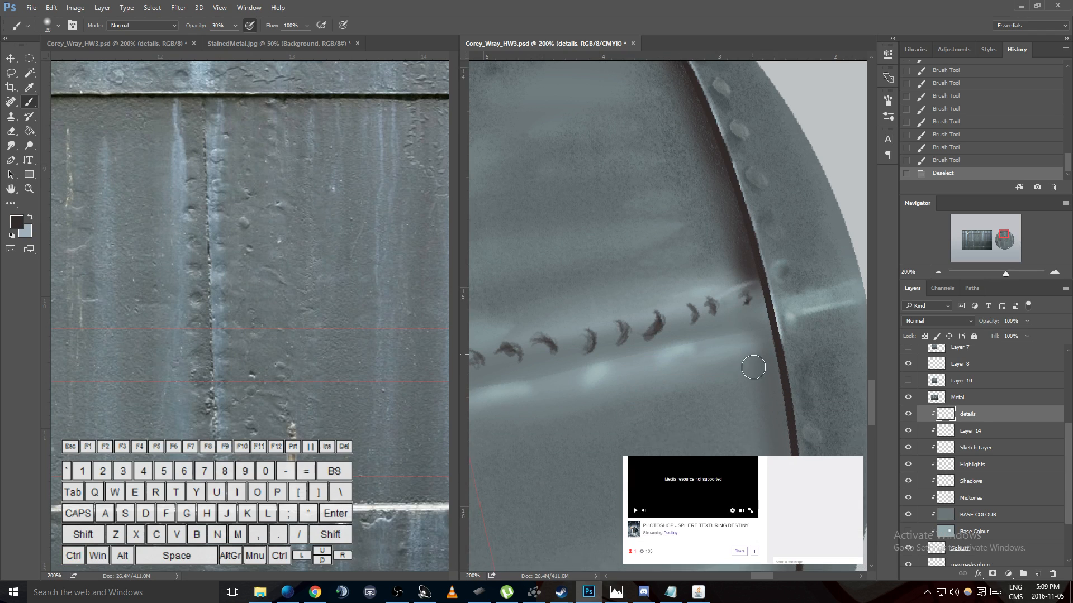
scroll(758, 311, "down", 3)
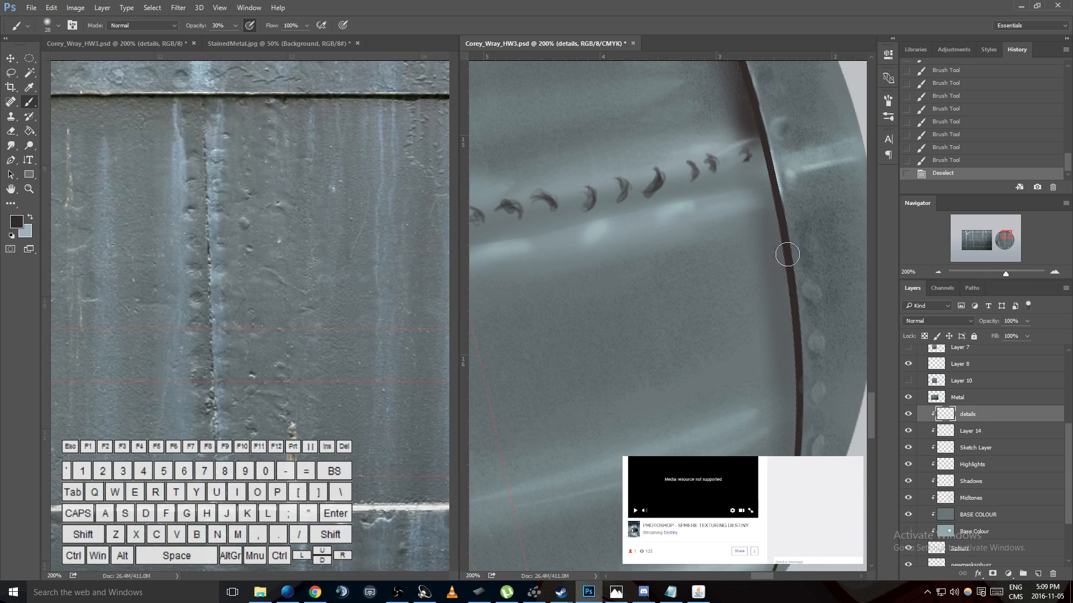
left_click(178, 7)
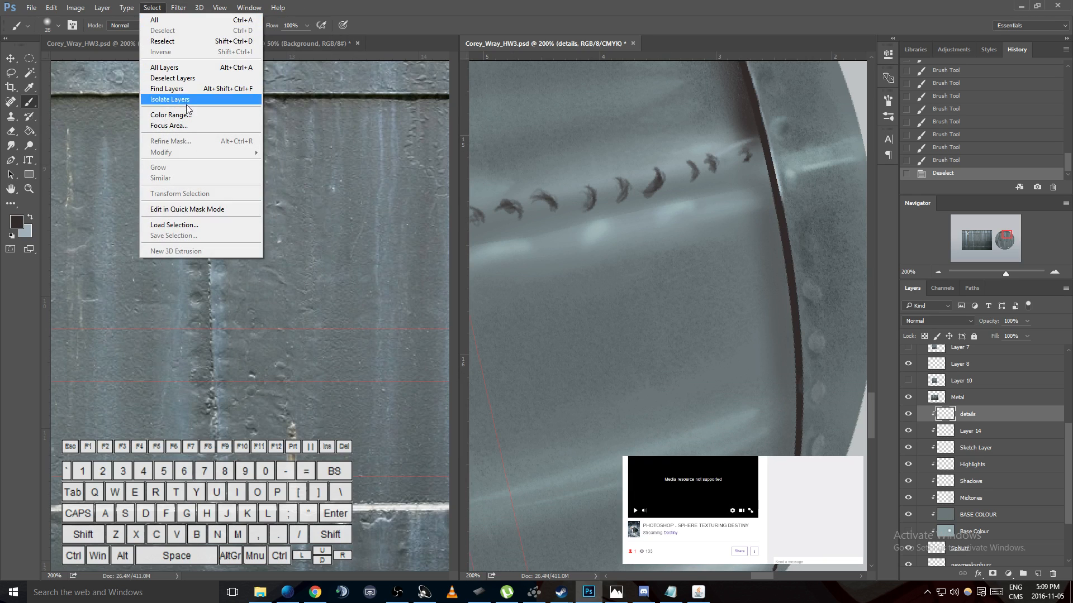
left_click(173, 102)
left_click_drag(754, 133, 506, 130)
left_click(778, 260)
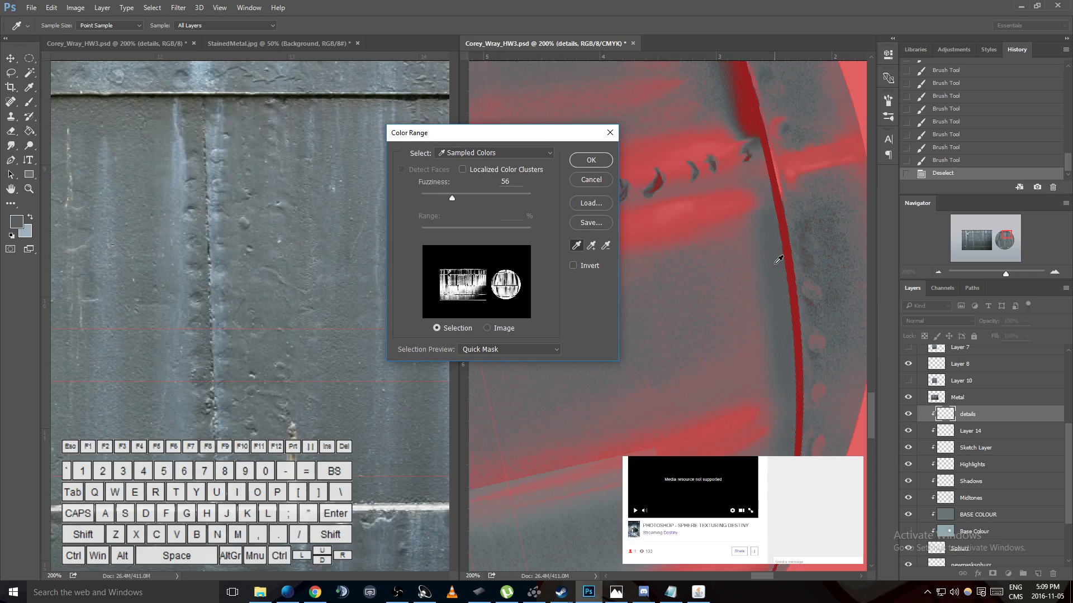
left_click(771, 264)
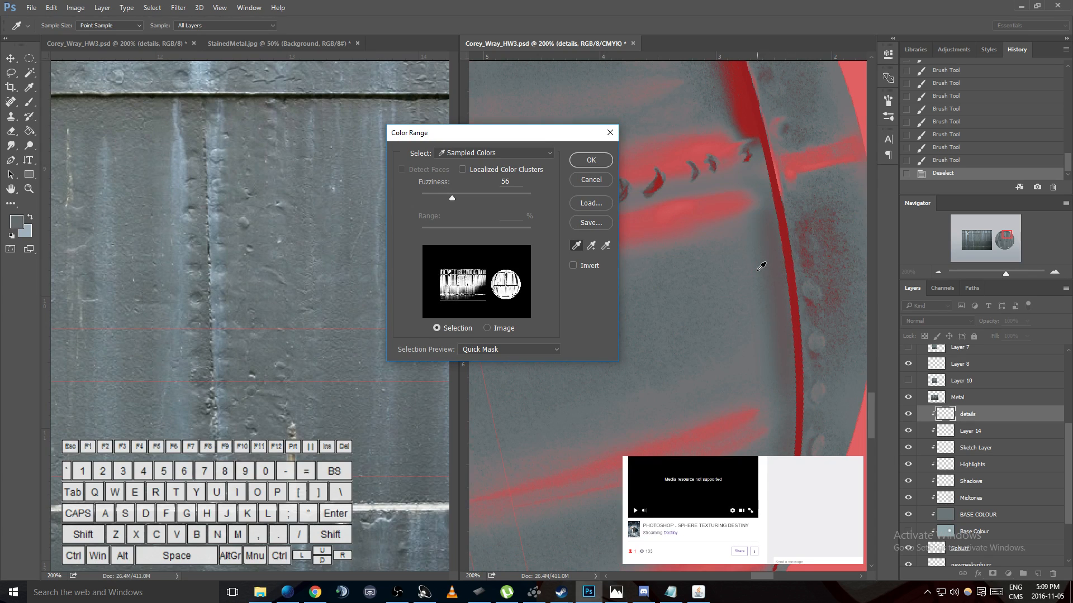
left_click(596, 185)
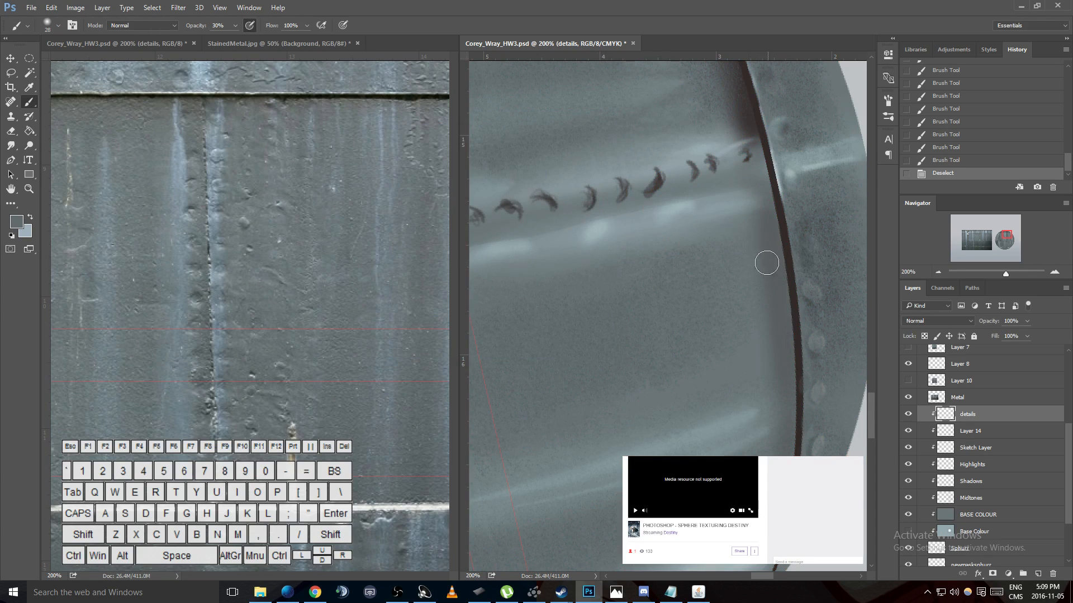
- Choose the 157 px brush preset and make the Midtones layer active
right_click(734, 267)
left_click_drag(867, 370, 865, 421)
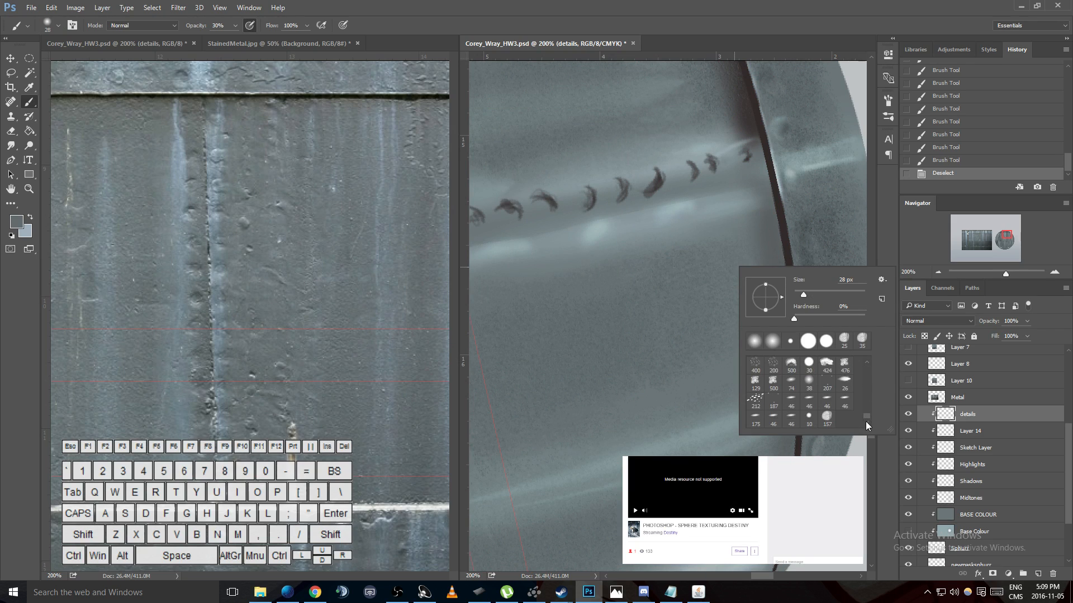
left_click(986, 452)
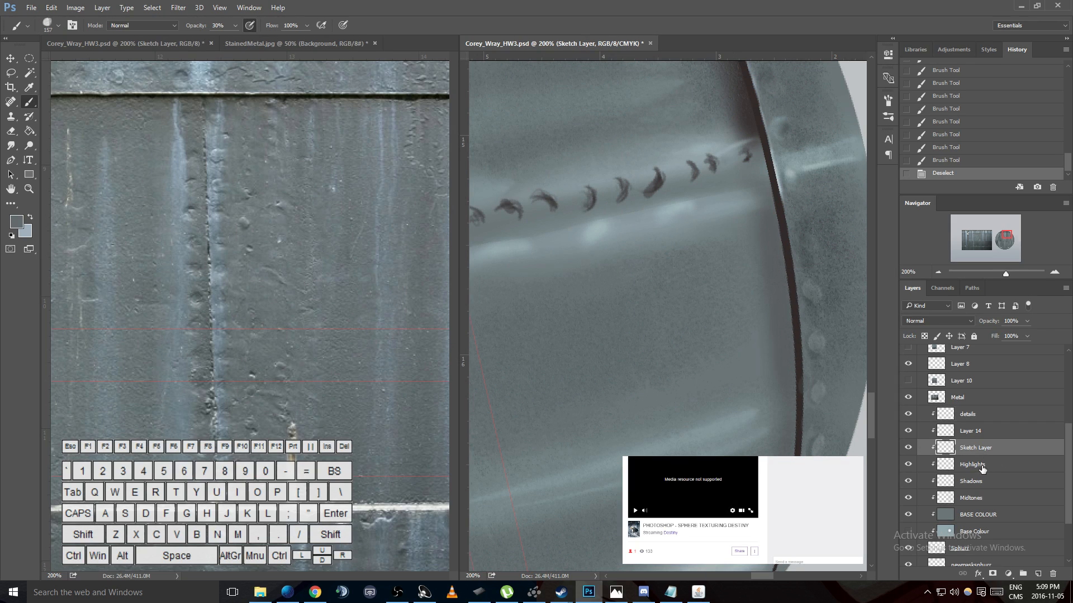
left_click(972, 465)
left_click(975, 500)
- Try painting grey midtone strokes over the shading beside the seam and undo them
mouse_move(785, 318)
left_mouse_down()
mouse_move(762, 318)
mouse_move(772, 395)
mouse_move(779, 296)
mouse_move(779, 393)
mouse_move(726, 507)
left_mouse_up()
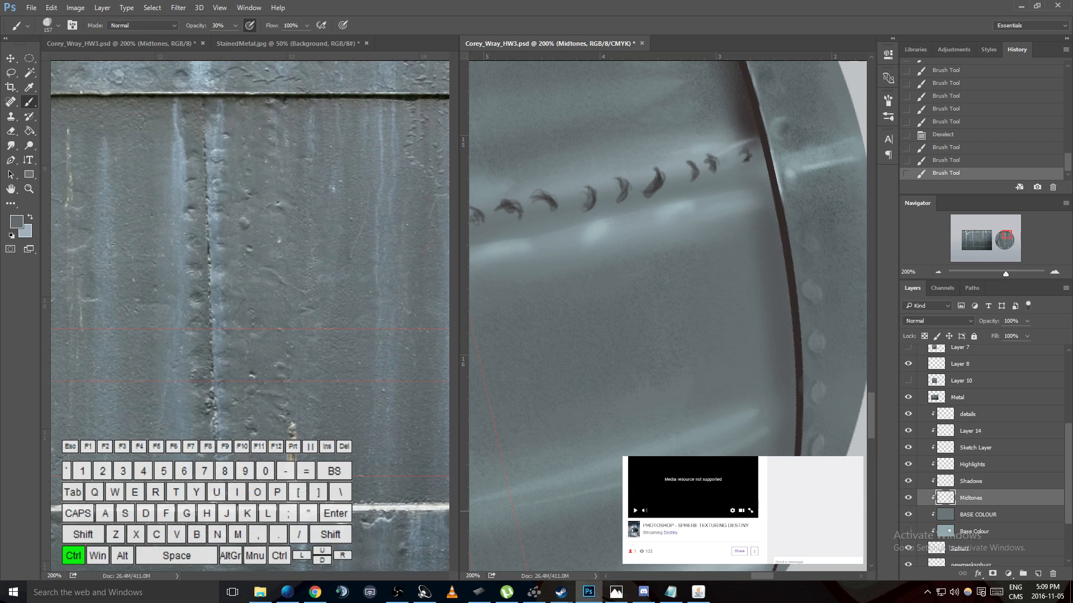
key("ctrl+alt+z")
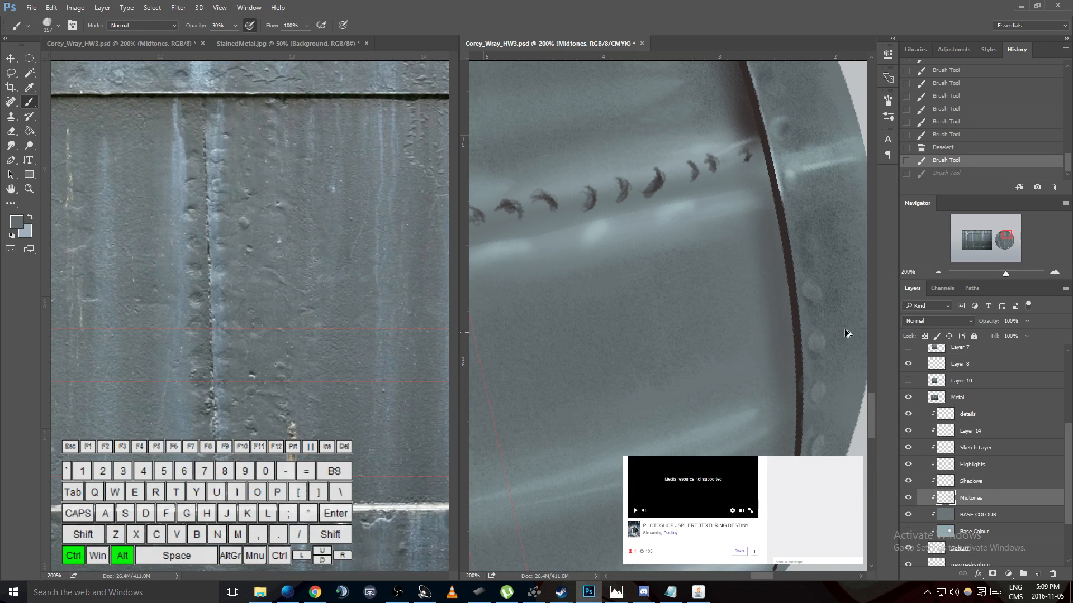
key("ctrl+alt+z")
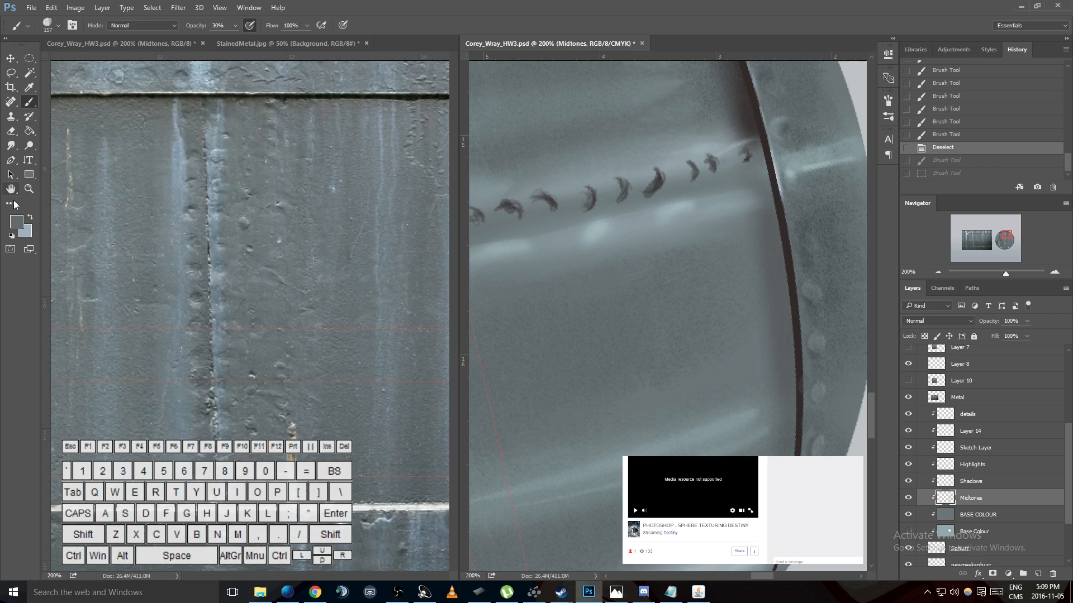
- Set the foreground colour to a near-black (L 12, a -2, b -2) sampled from the dark vertical crack in the reference photo
left_click(14, 226)
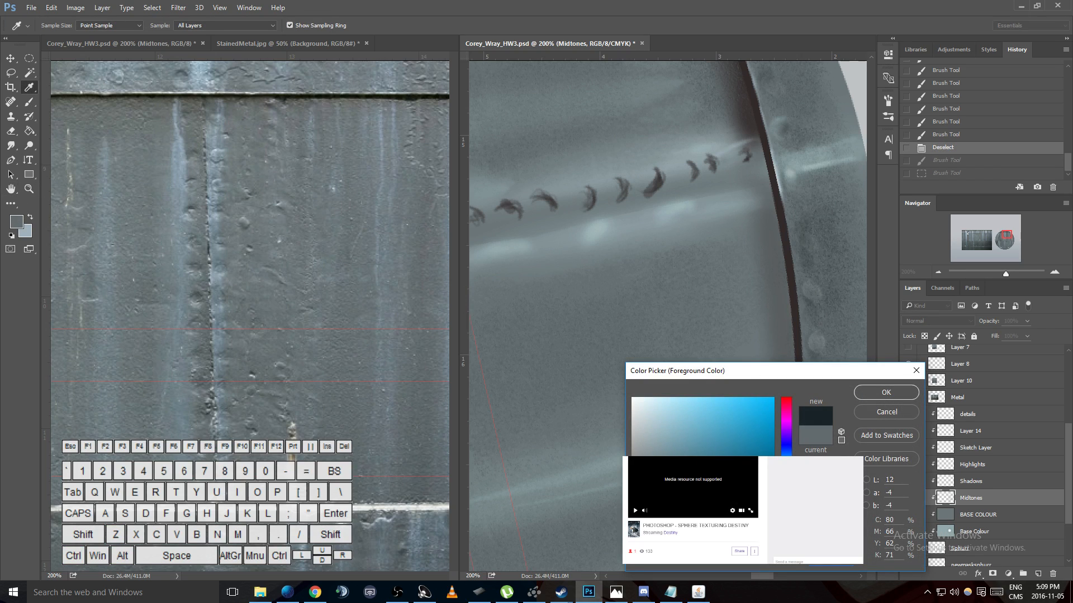
left_click(794, 249)
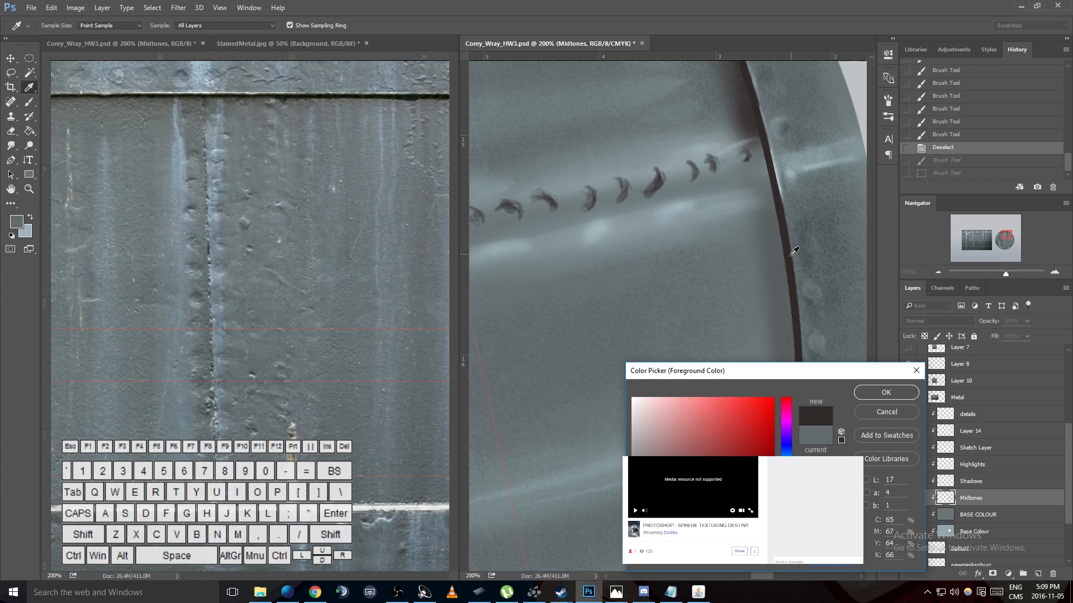
left_click_drag(209, 240, 209, 253)
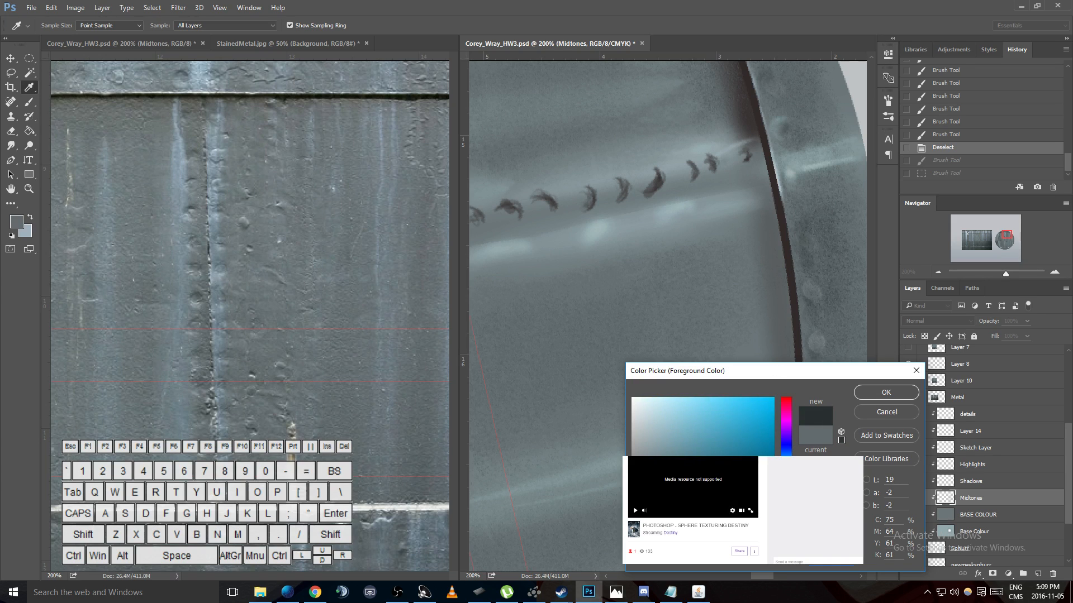
left_click(885, 399)
- Try painting near-black textured strokes with the 157 px brush beside the seam and undo them
left_click_drag(773, 273, 767, 379)
key("ctrl+z")
right_click(787, 288)
left_click(747, 318)
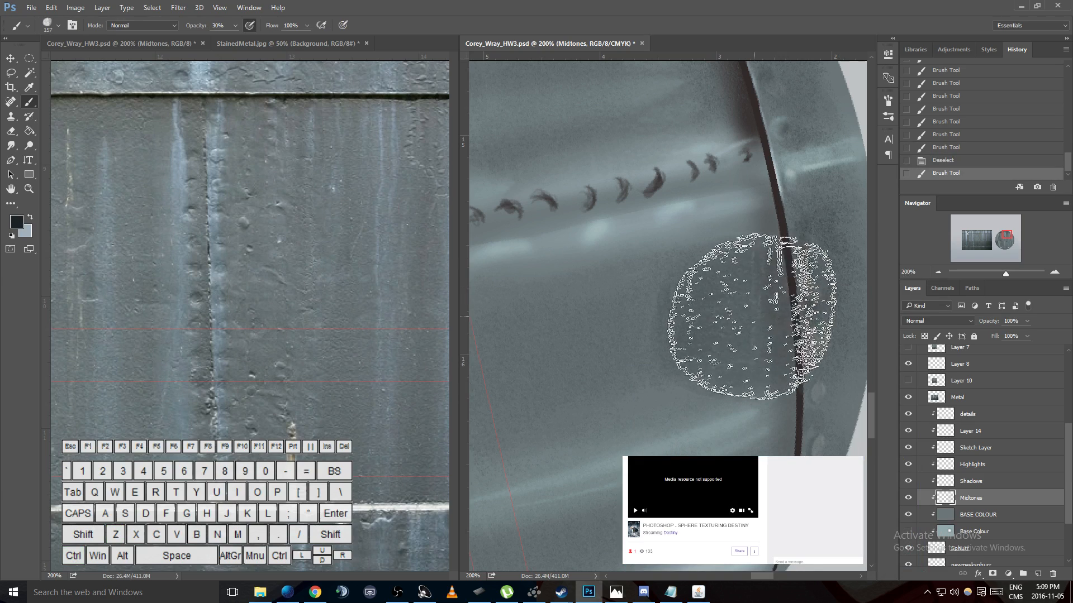
key("ctrl+z")
left_click(773, 294)
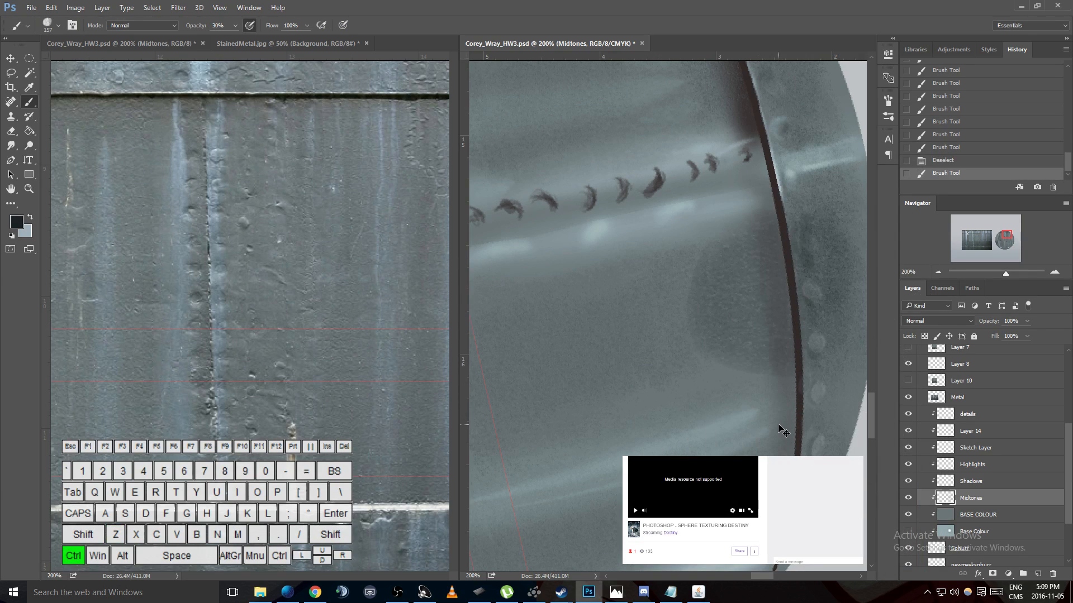
key("ctrl+z")
- Rotate the canvas view upright, try dark dabs beneath the rim seam and undo them
key("r")
left_click_drag(788, 233, 595, 143)
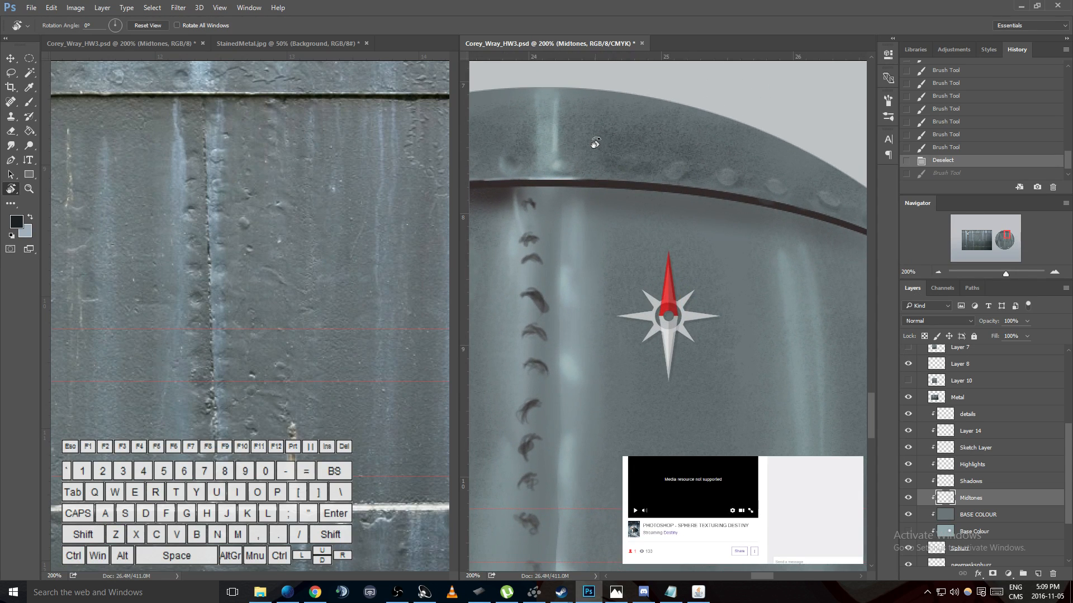
key("b")
left_click(743, 234)
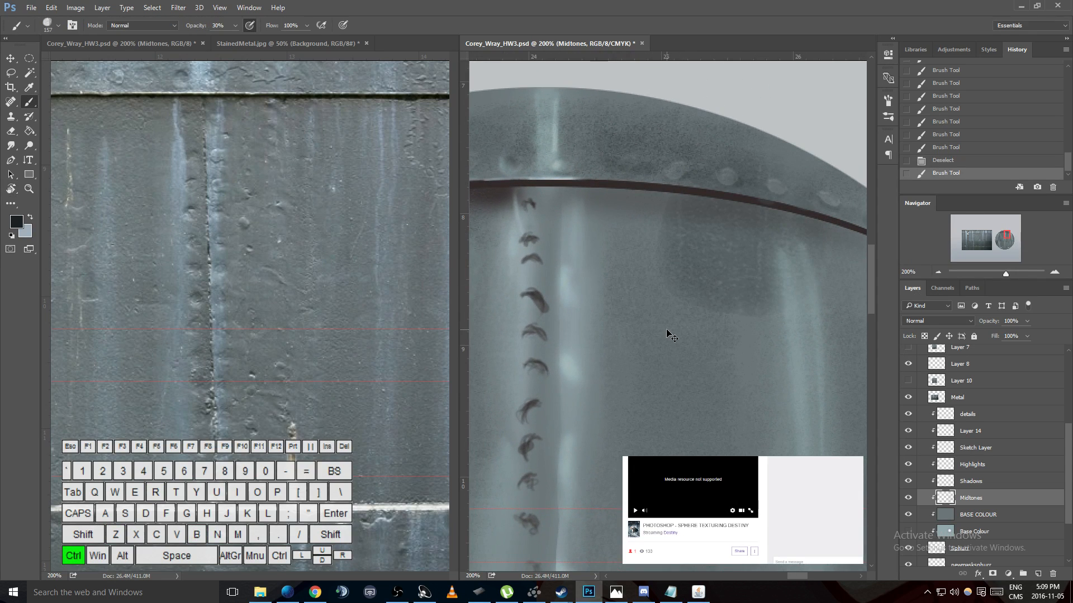
key("ctrl+z")
left_click(703, 245)
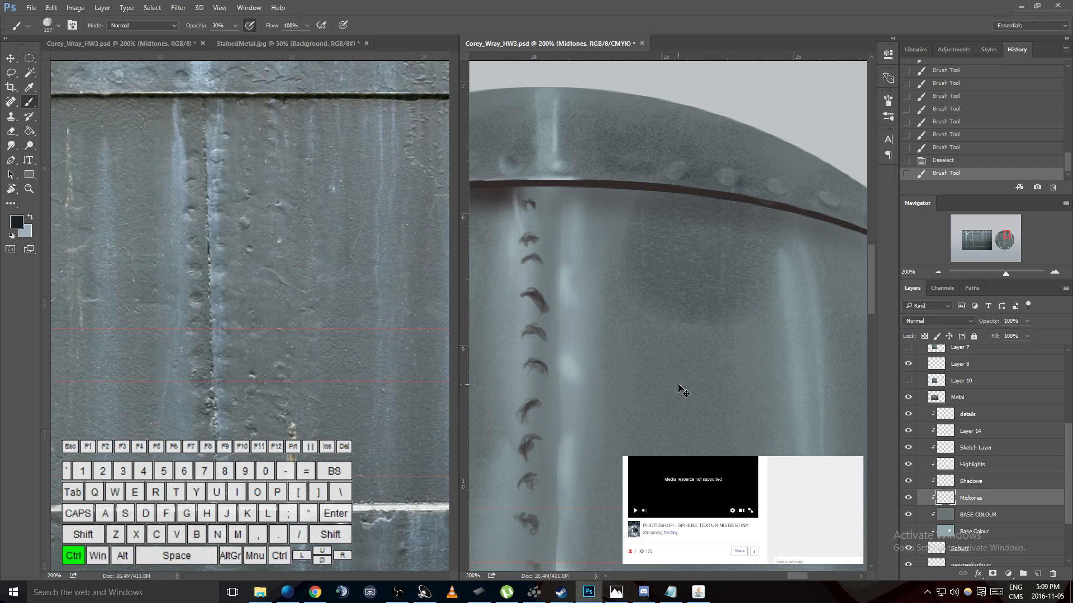
key("ctrl+z")
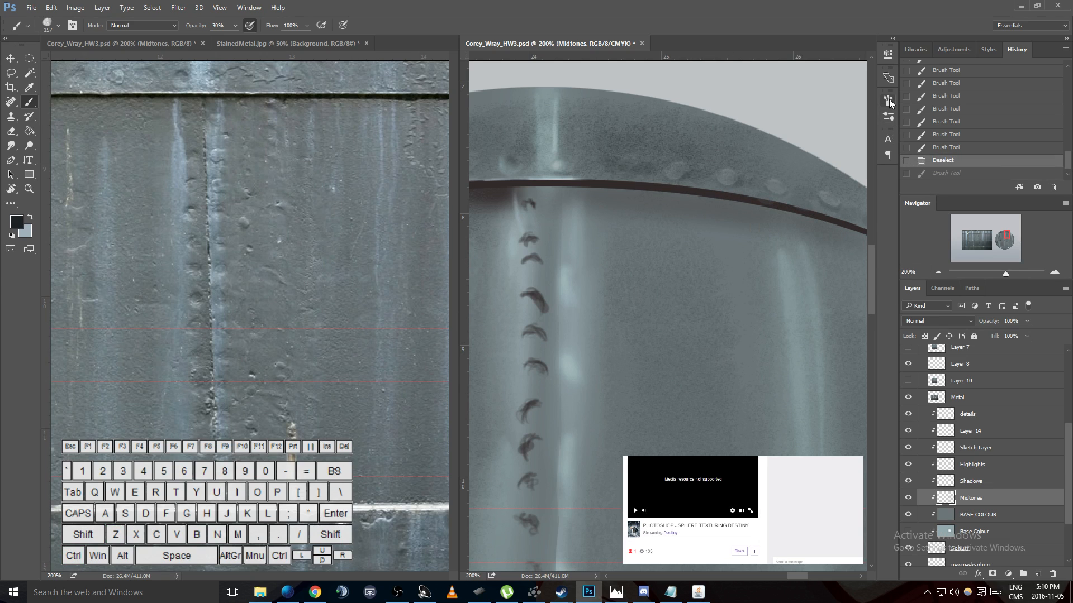
- Adjust the 157 px brush's texture to brightness -110, contrast -1 and depth 6%
left_click(888, 101)
left_click(686, 164)
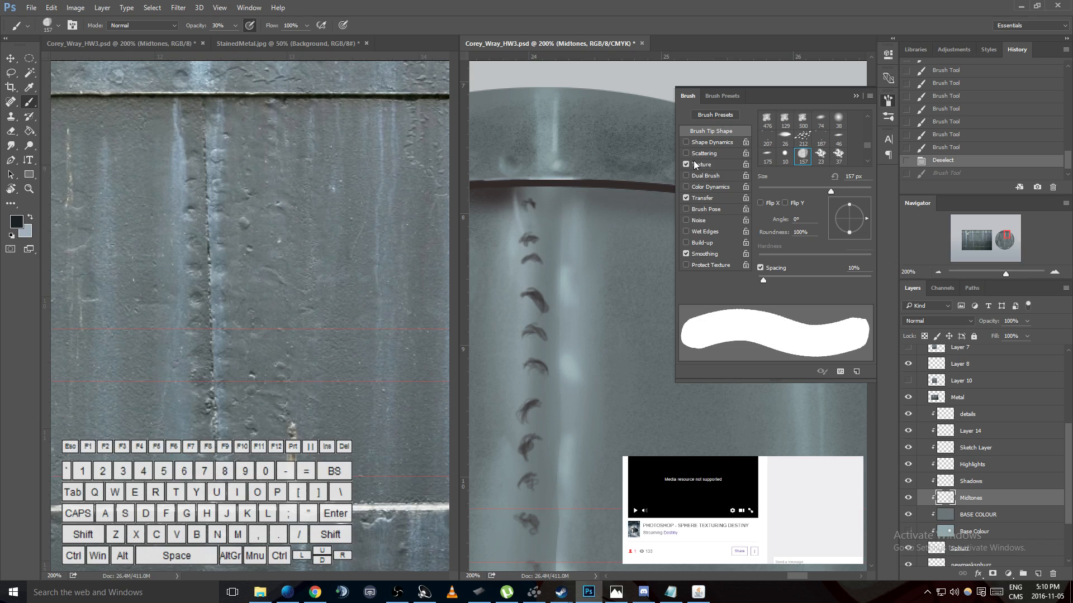
left_click(686, 165)
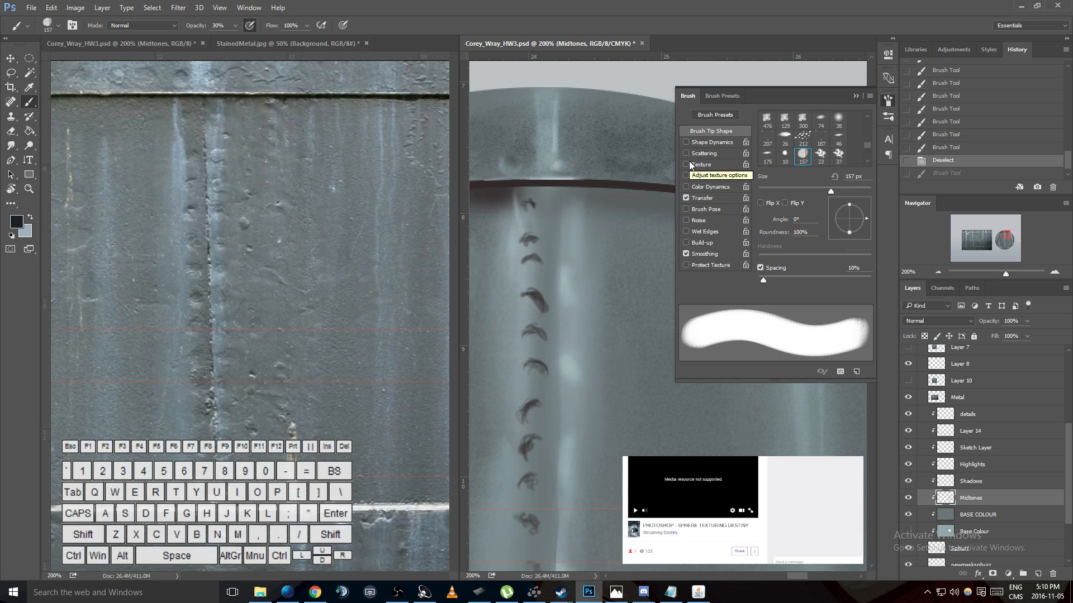
left_click(687, 164)
scroll(865, 142, "down", 3)
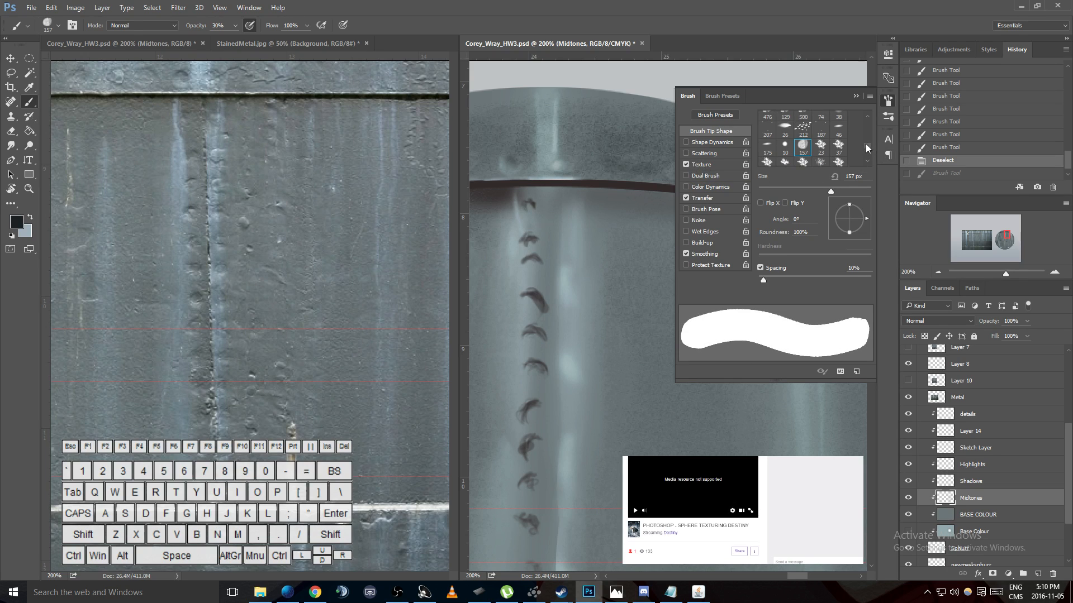
left_click_drag(866, 156, 866, 139)
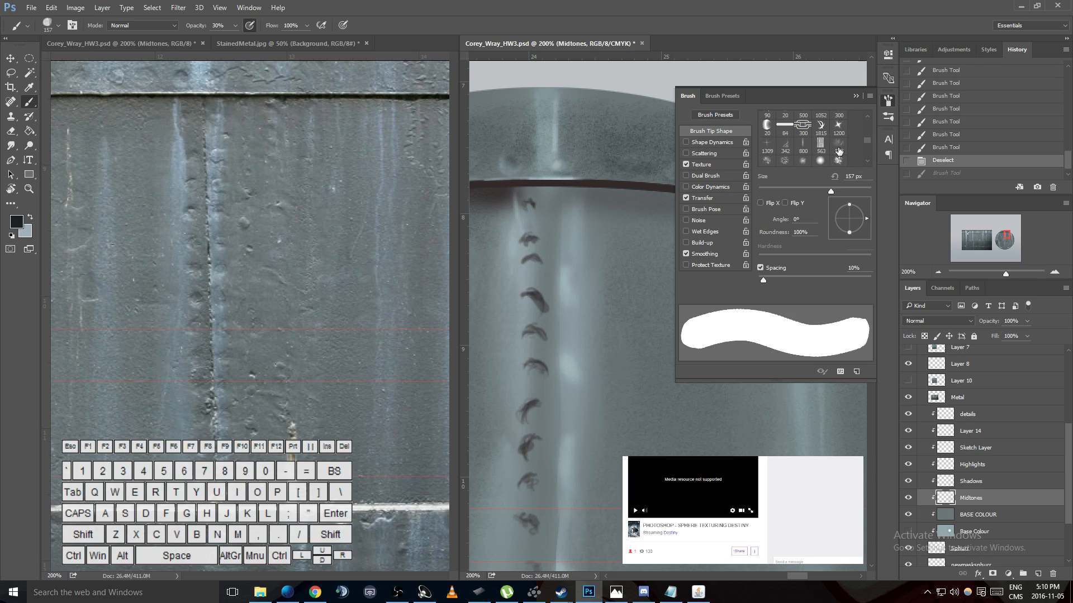
left_click(709, 163)
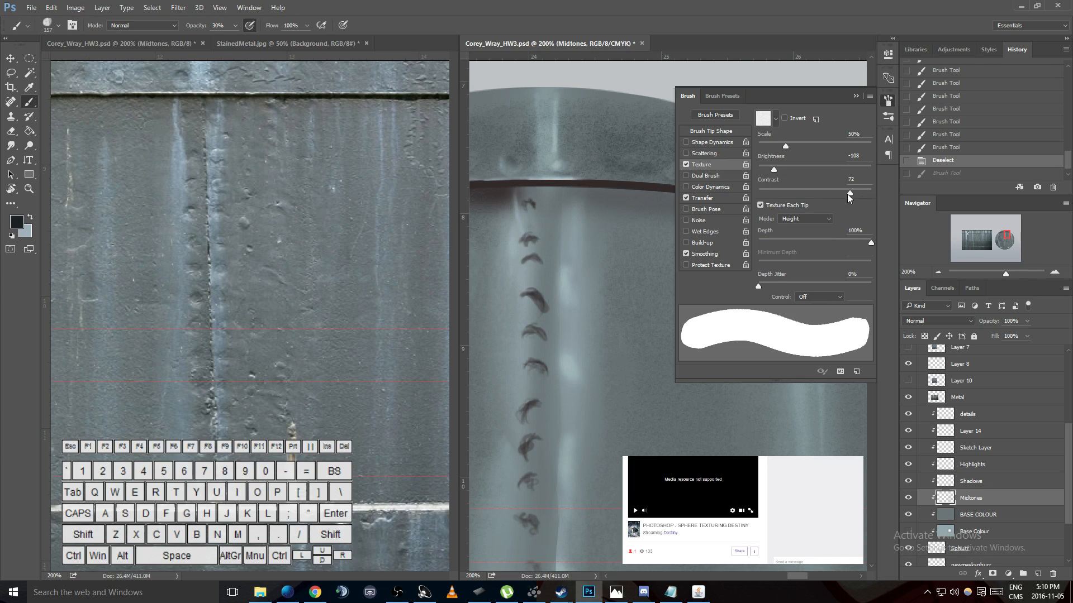
left_click_drag(870, 241, 766, 239)
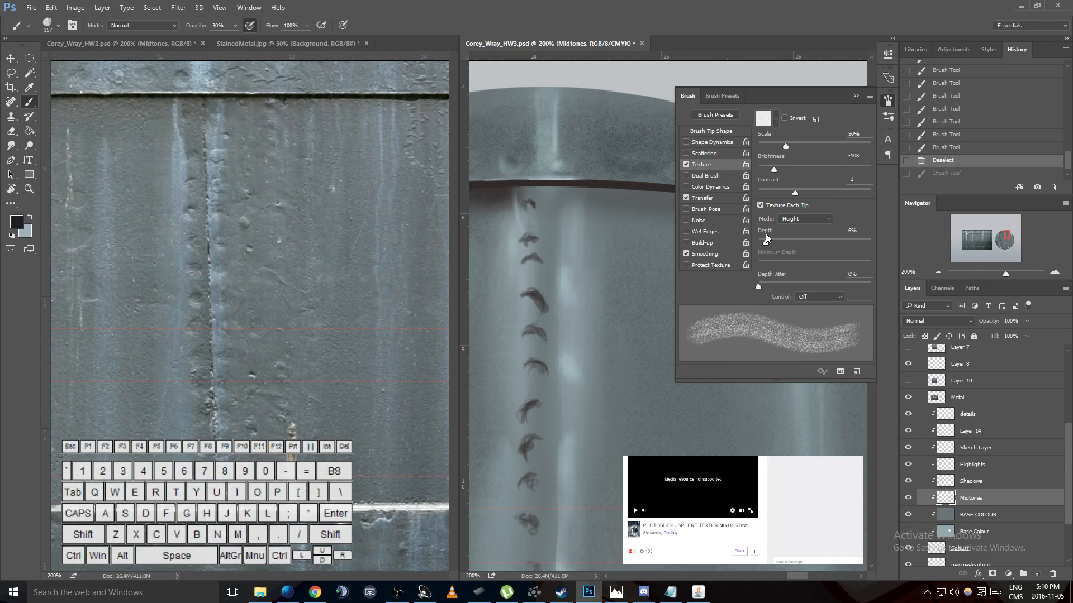
left_click_drag(774, 170, 773, 170)
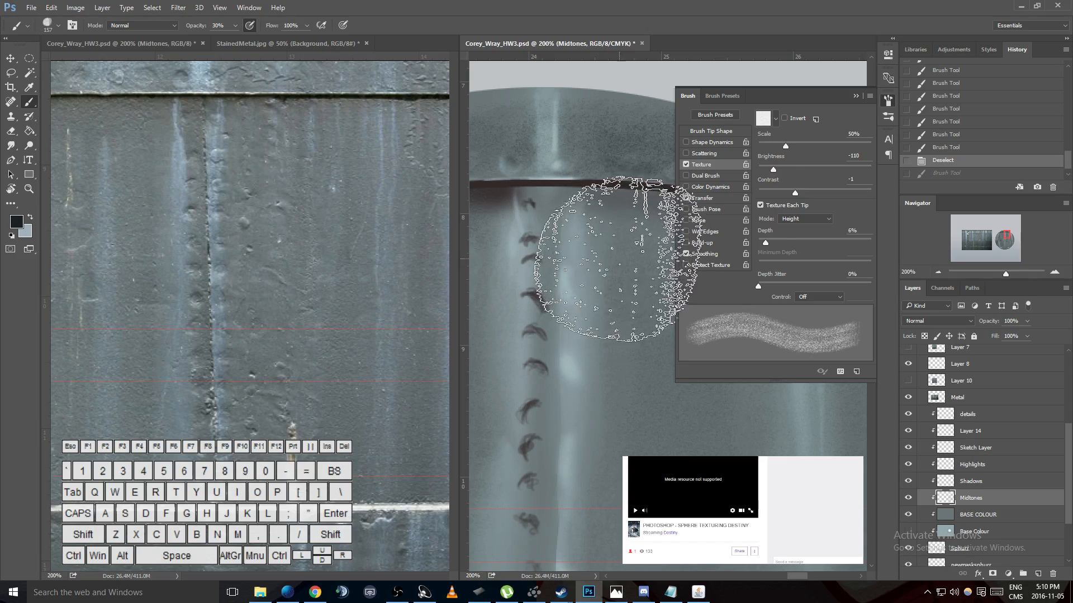
- Paint grainy dark strokes on the Midtones layer beneath the rim seam between the two light streaks
left_click(619, 258)
left_click(857, 97)
mouse_move(710, 246)
left_mouse_down()
mouse_move(690, 309)
mouse_move(606, 268)
left_mouse_up()
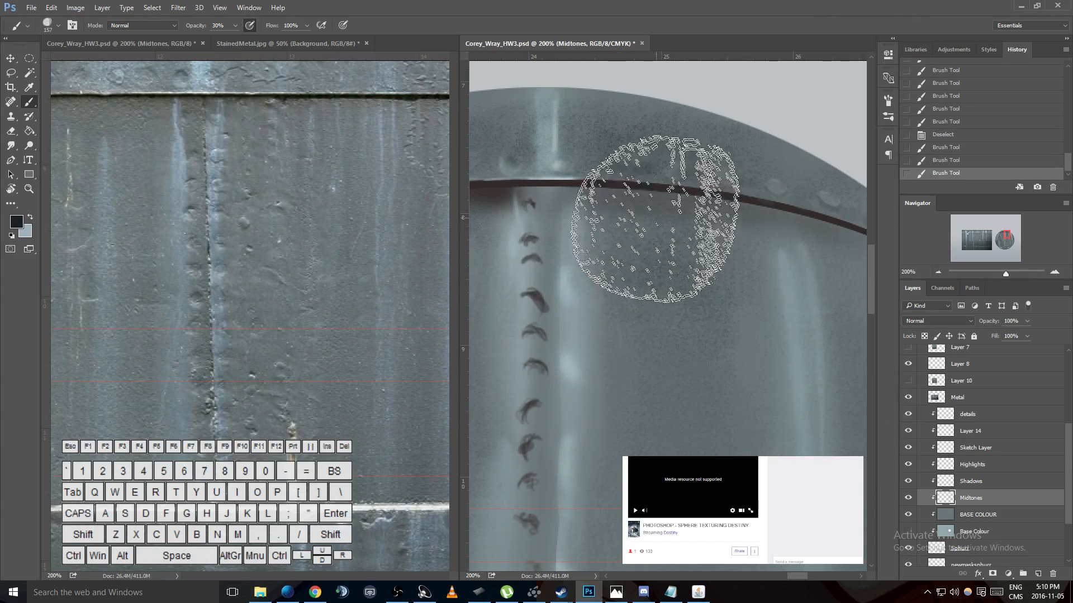
- Lasso the panel area beneath the rim seam and paint grainy dark shading along the seam inside it
key("l")
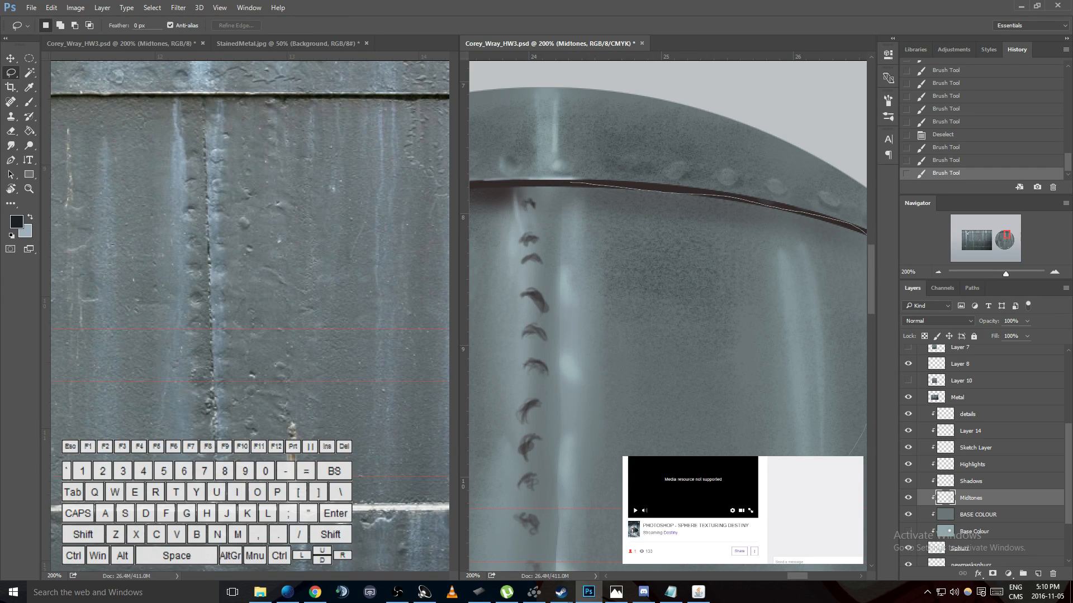
left_click_drag(492, 330, 569, 182)
key("b")
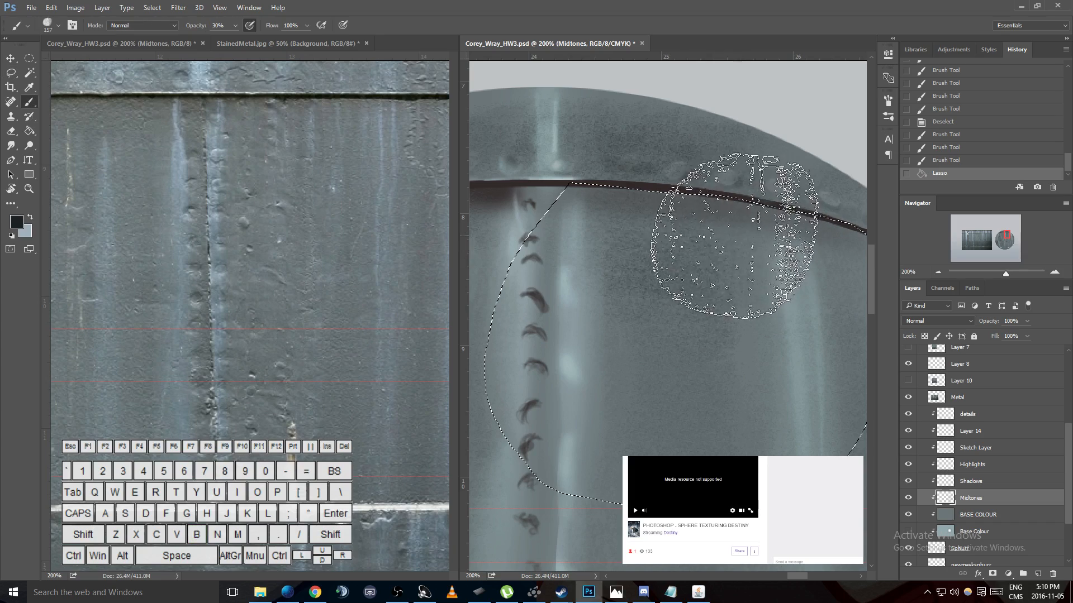
left_click_drag(842, 241, 743, 226)
left_click_drag(889, 252, 754, 221)
left_click_drag(681, 199, 621, 224)
- Restore the lasso selection and extend it along the seam to the sphere's outer edge
key("ctrl+d")
left_click_drag(793, 575, 807, 581)
key("ctrl+z")
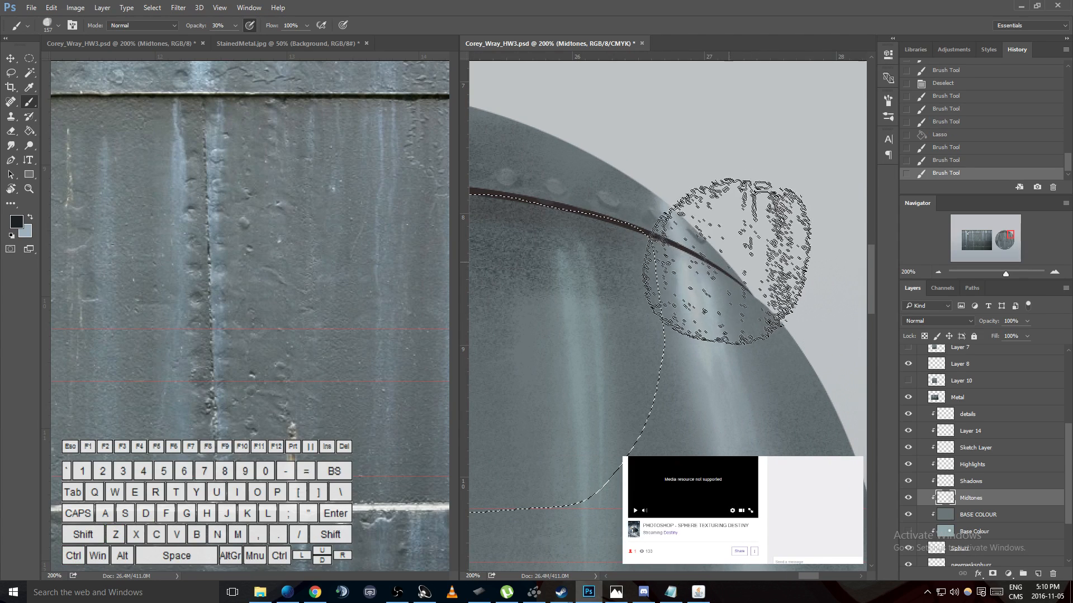
key("l")
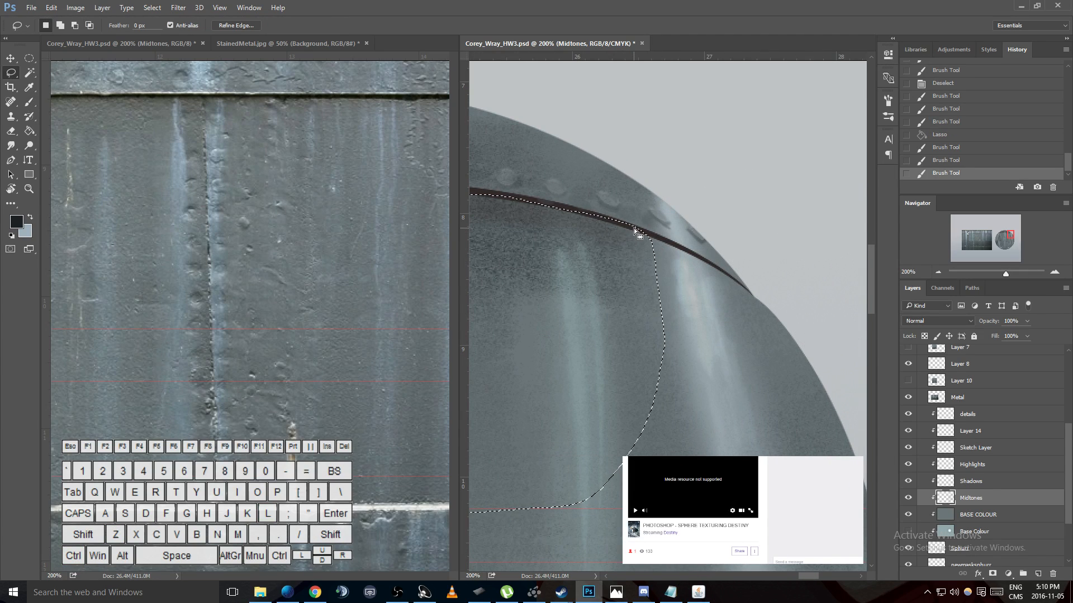
key("shift")
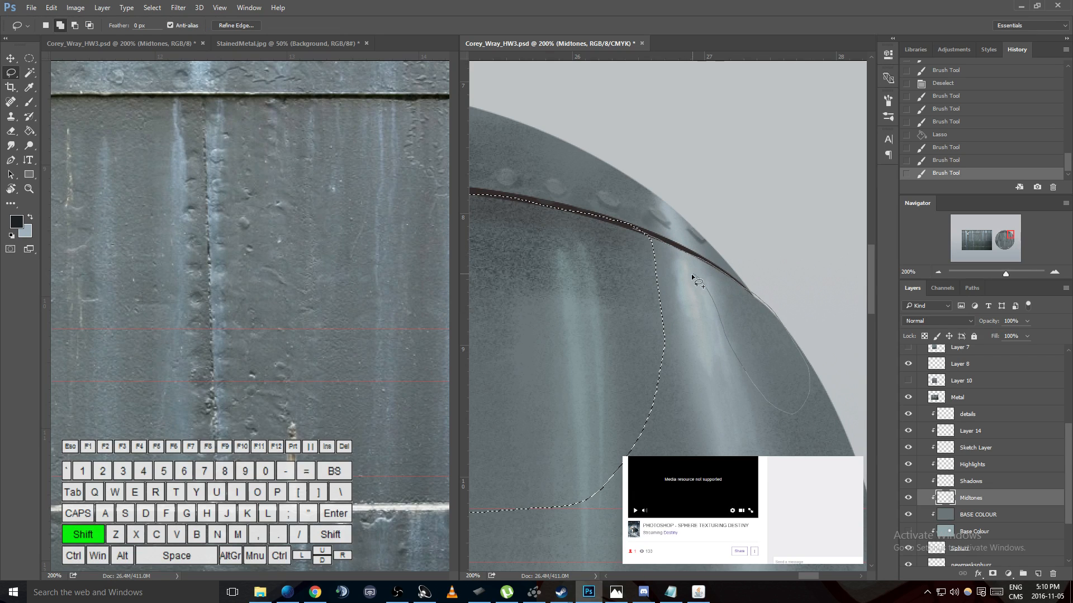
left_click_drag(608, 263, 816, 369)
- Paint grainy dark shading inside the extended selection along the seam's outer end, checking the reference streaks, and deselect
key("b")
key("ctrl+d")
key("ctrl+z")
mouse_move(723, 259)
left_mouse_down()
mouse_move(657, 215)
mouse_move(630, 214)
left_mouse_up()
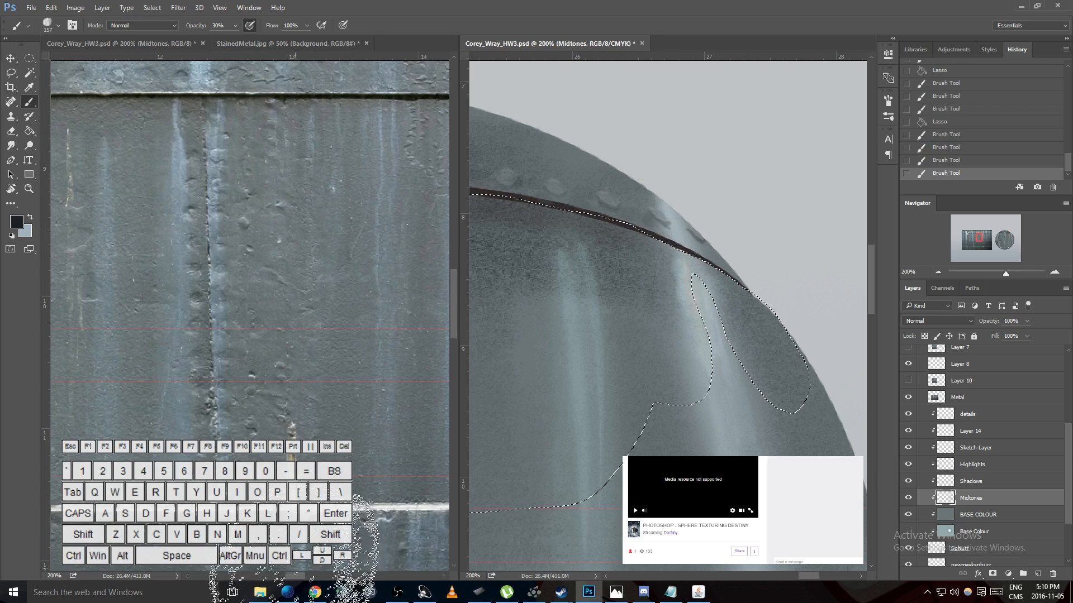
left_click(306, 576)
left_click_drag(302, 577, 311, 577)
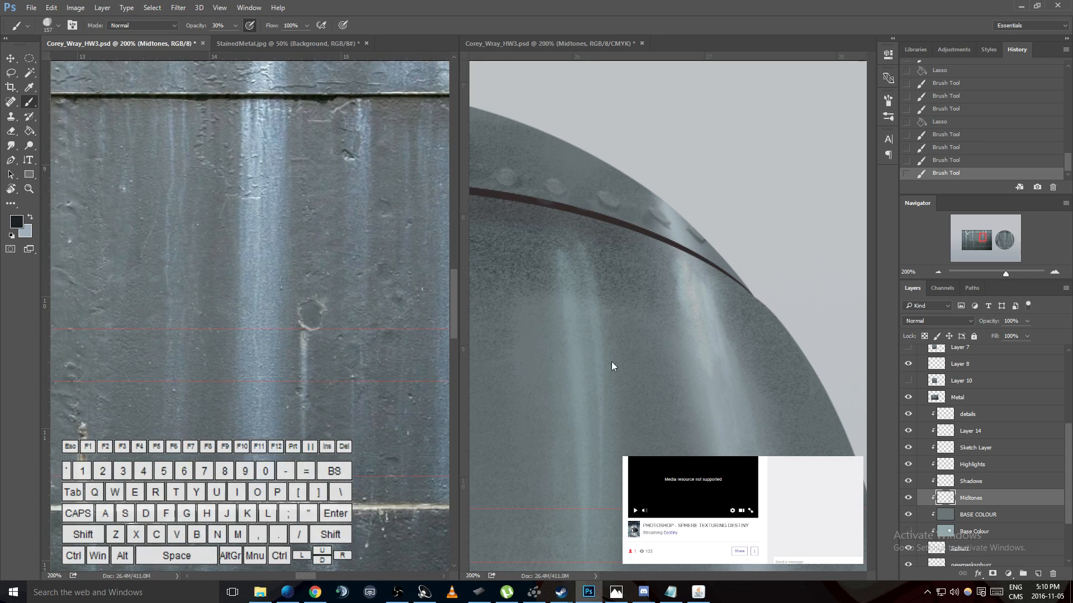
left_click(715, 264)
key("ctrl+d")
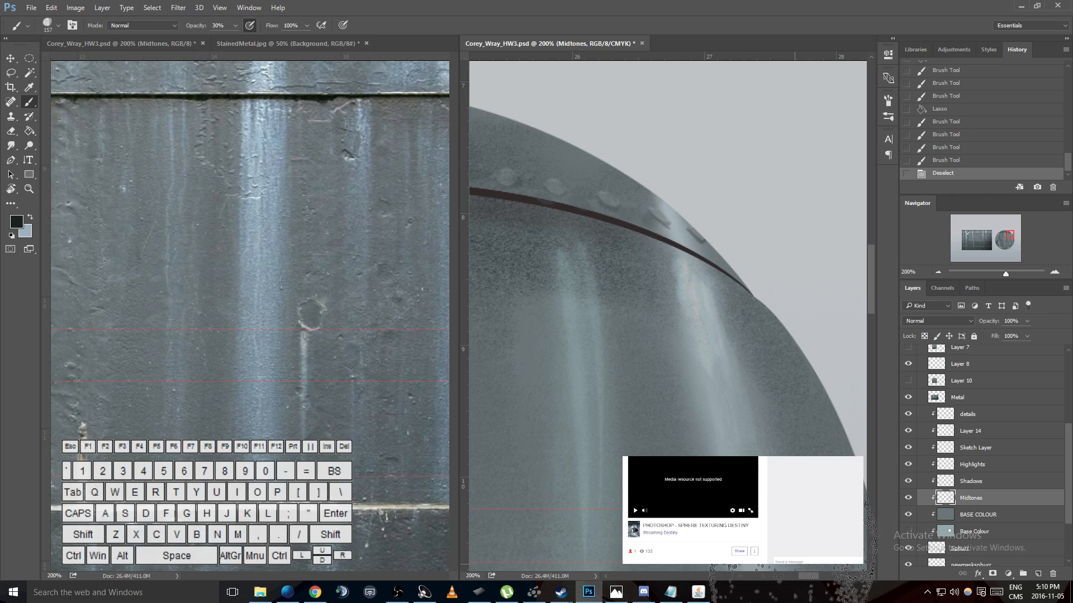
- Select the dark tones with Color Range by sampling the seam line and setting fuzziness to 93
left_click_drag(816, 577, 789, 577)
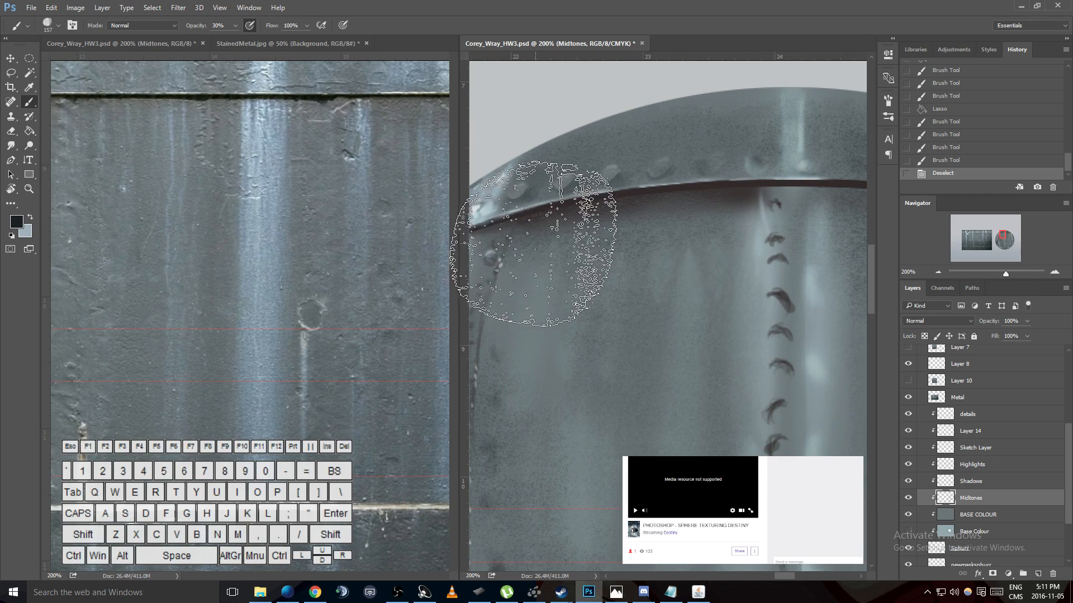
left_click(163, 8)
left_click(168, 113)
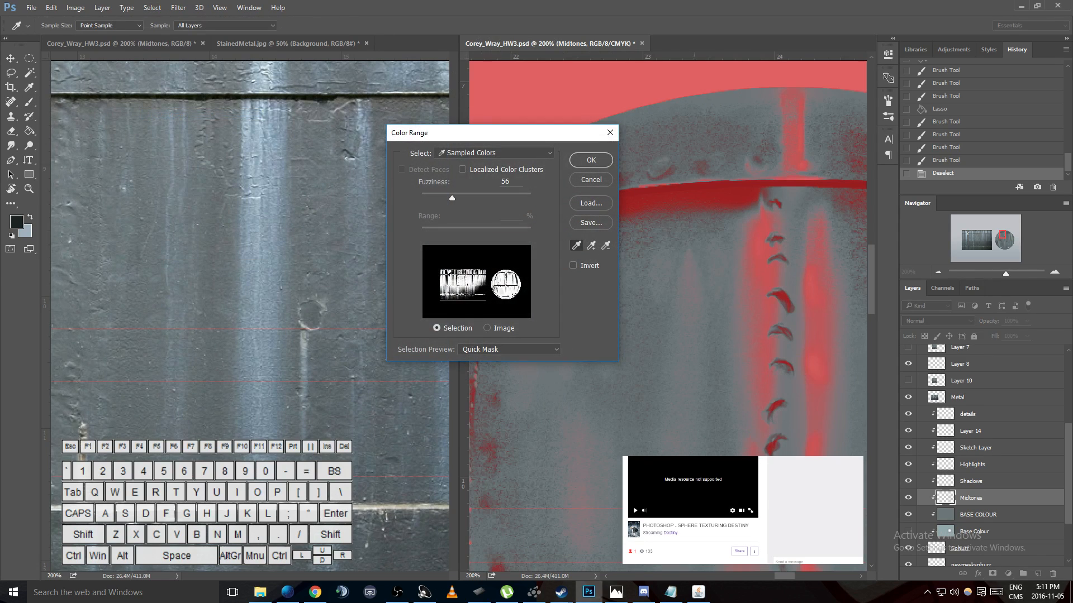
left_click_drag(785, 577, 797, 578)
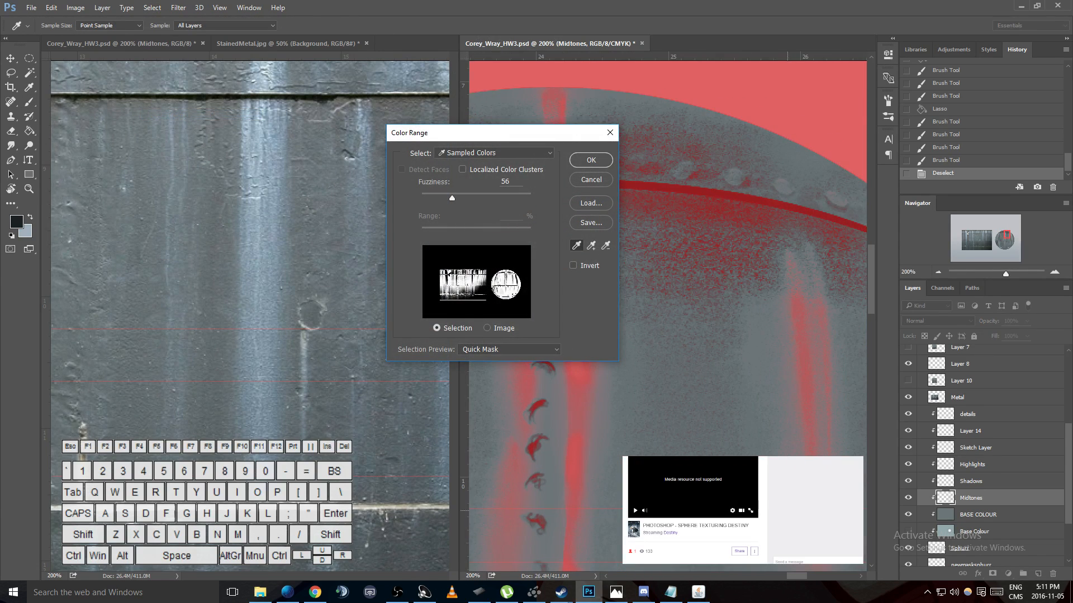
left_click(776, 321)
left_click(716, 187)
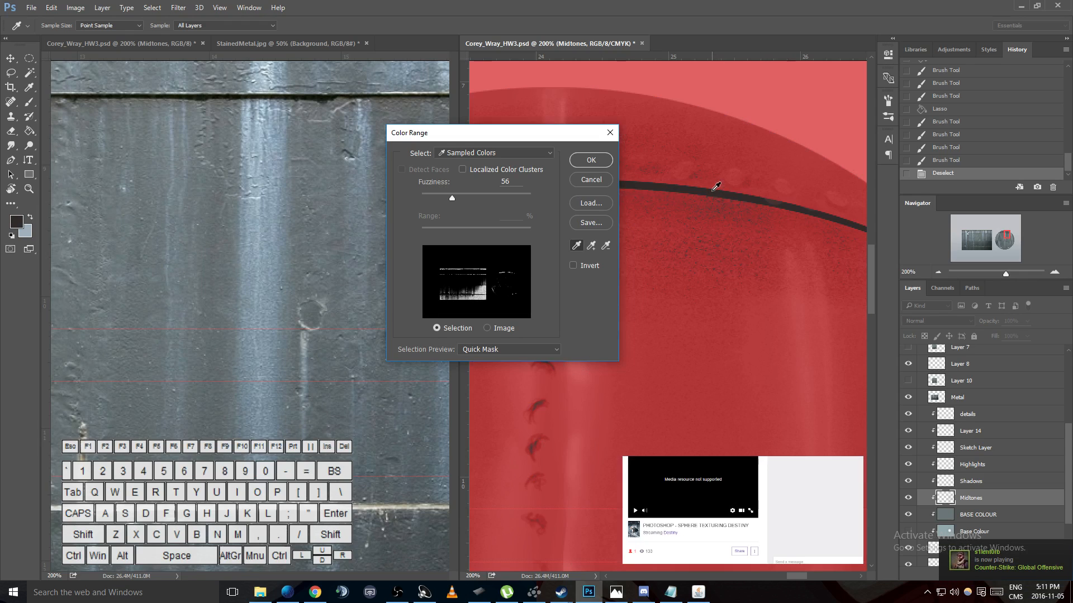
left_click_drag(454, 195, 474, 198)
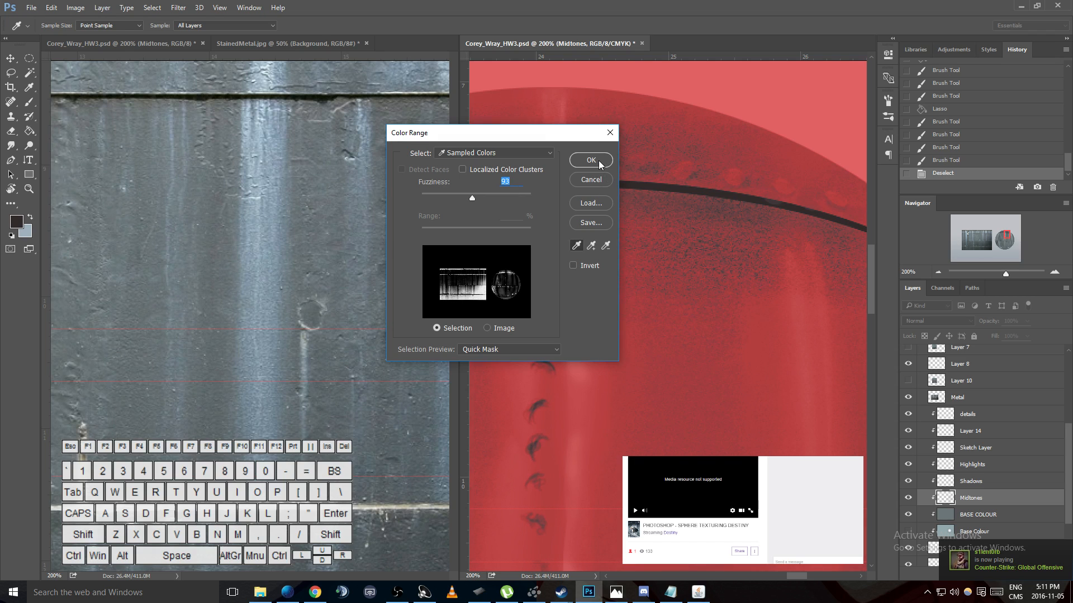
left_click(595, 160)
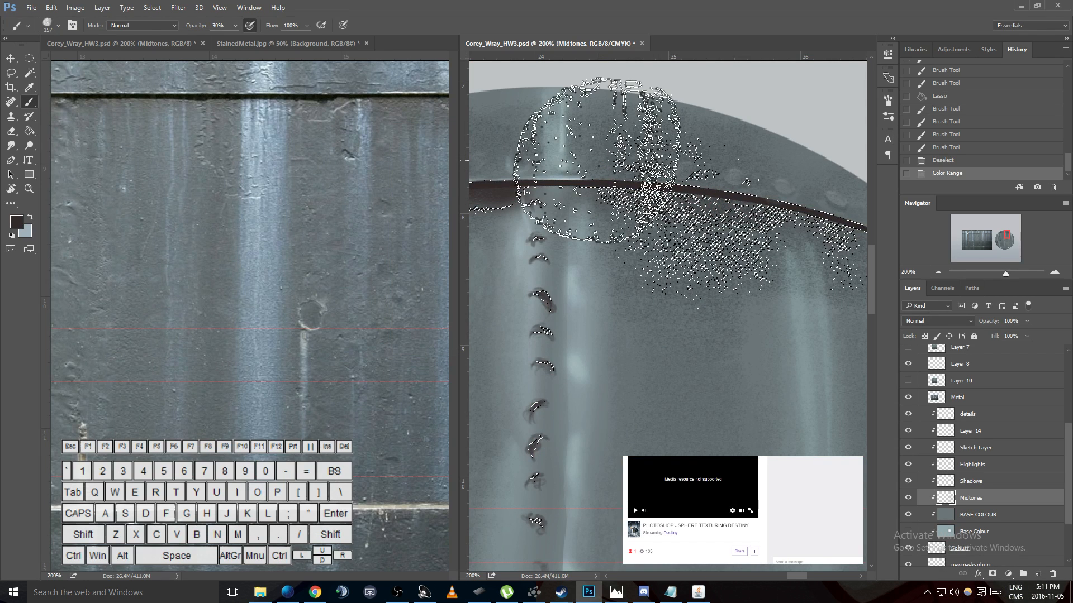
- Try subtracting the speckles above the rim seam from the selection with the Lasso and undo it
key("l")
key("alt")
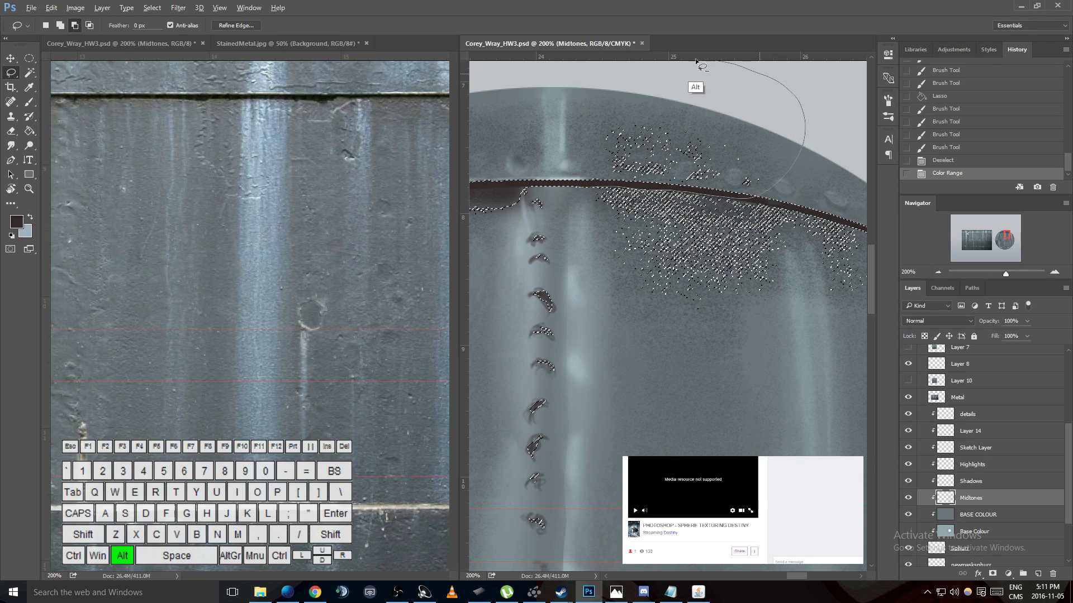
left_click_drag(585, 176, 588, 180)
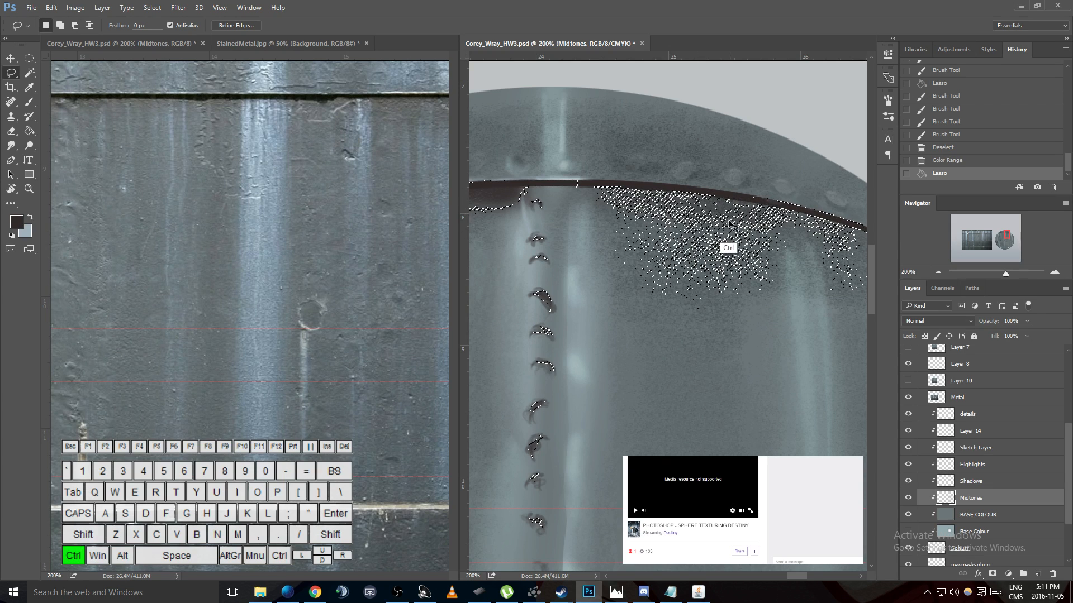
key("ctrl+z")
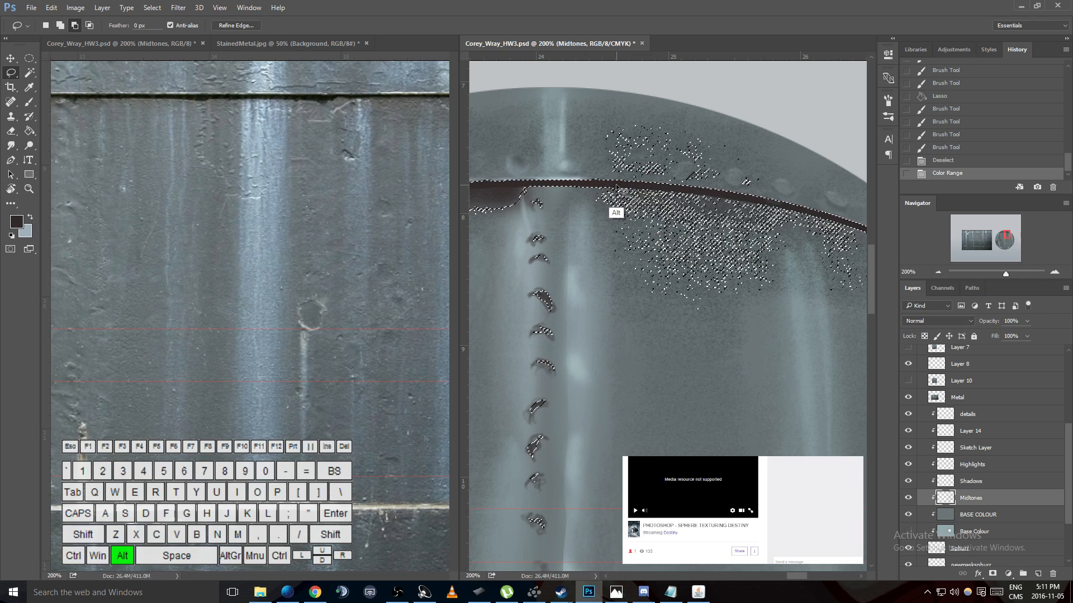
- Invert the selection and add part of the speckled area above the rim seam to it with the Lasso
key("ctrl+shift+i")
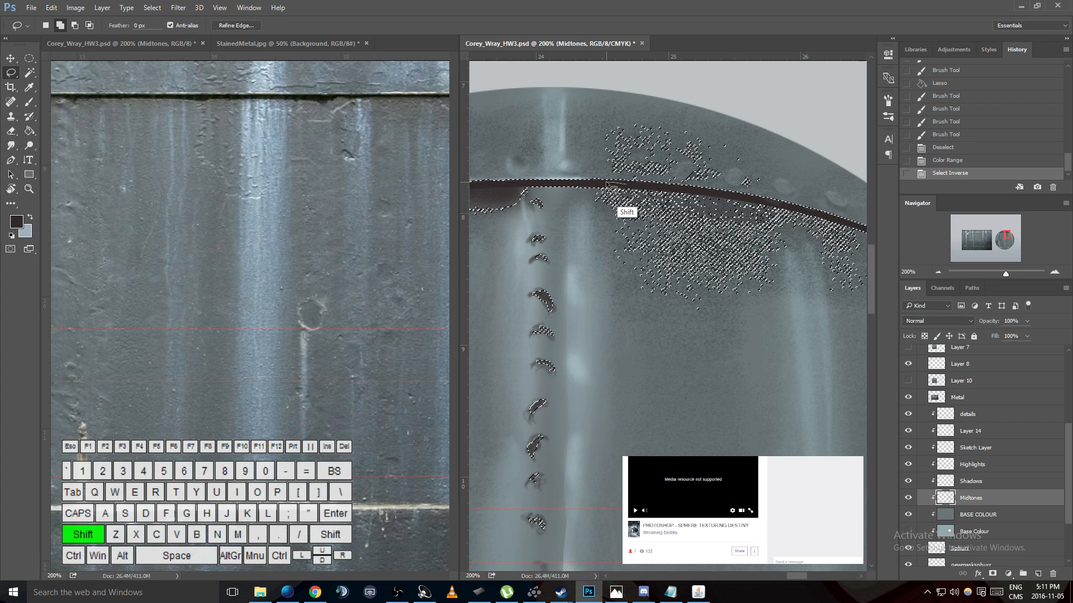
left_click_drag(579, 165, 582, 168)
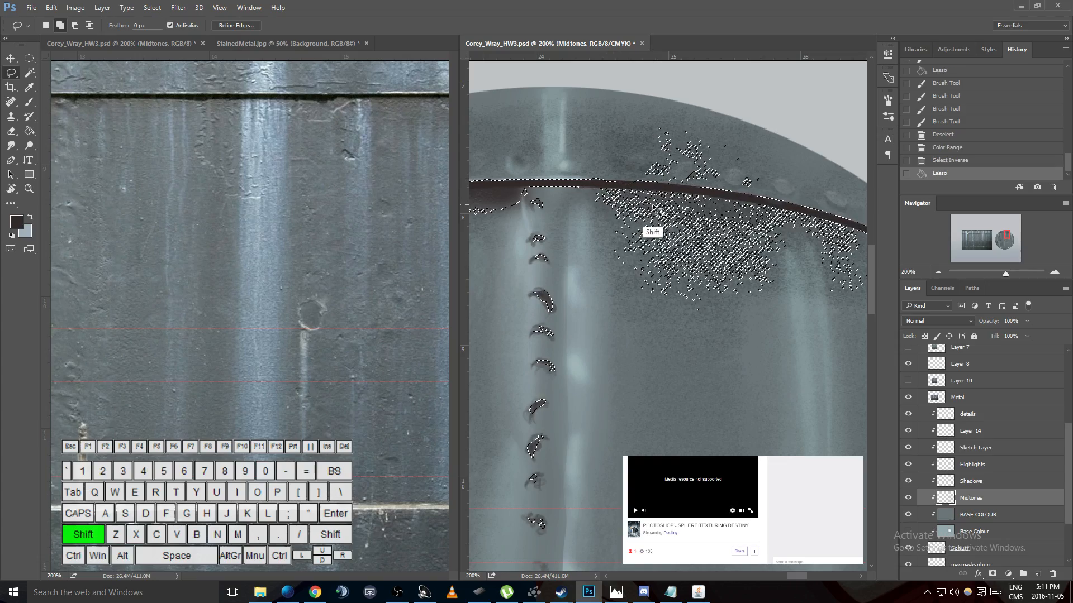
- Switch to the soft round brush preset at 157 px with the dark foreground colour
key("b")
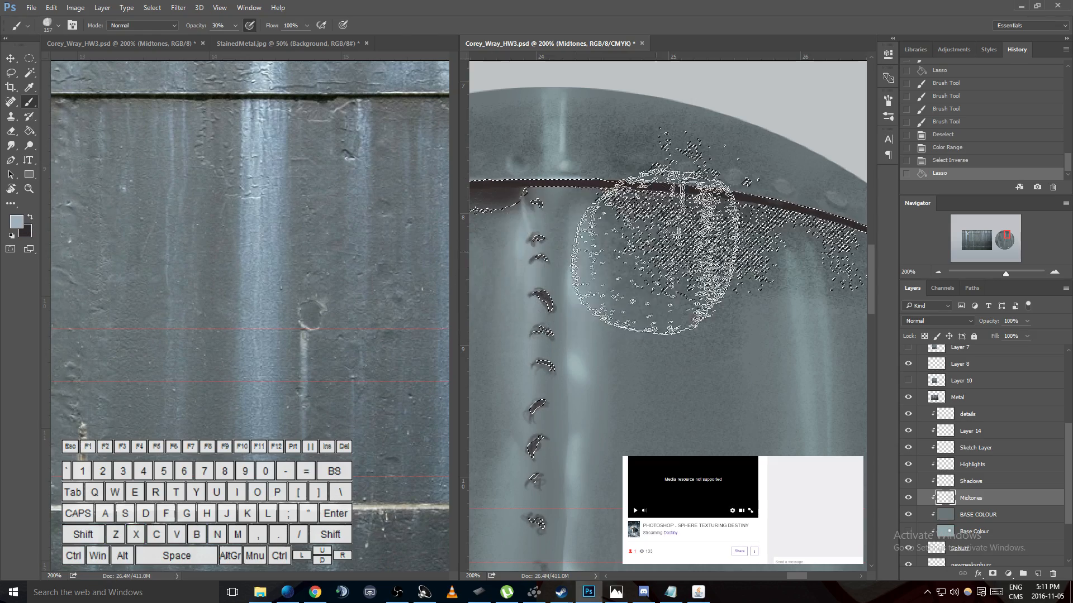
right_click(705, 253)
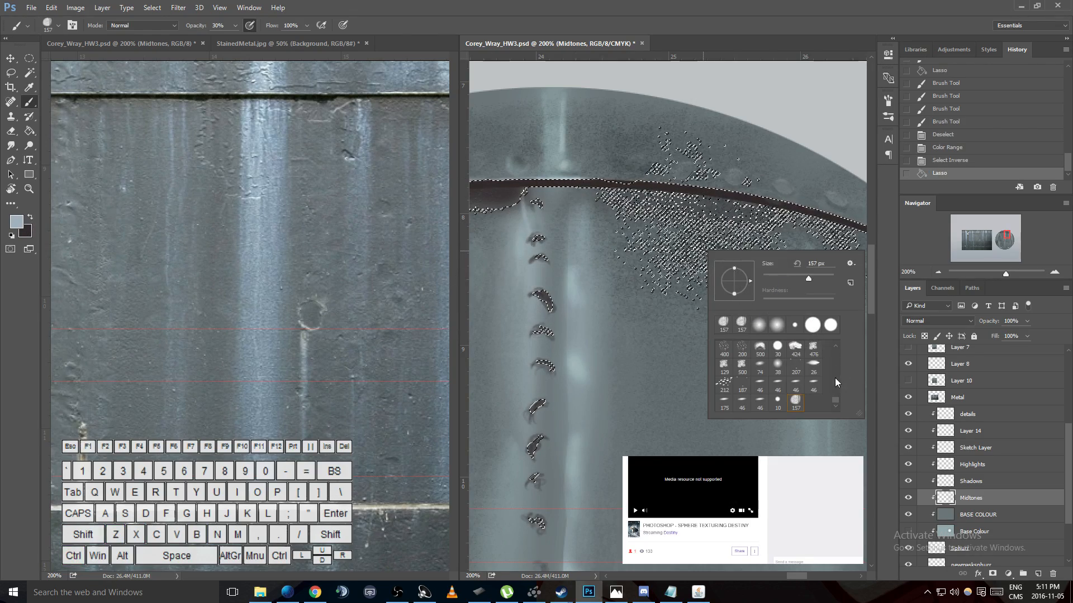
left_click_drag(834, 400, 837, 351)
left_click(795, 349)
left_click_drag(624, 200, 806, 227)
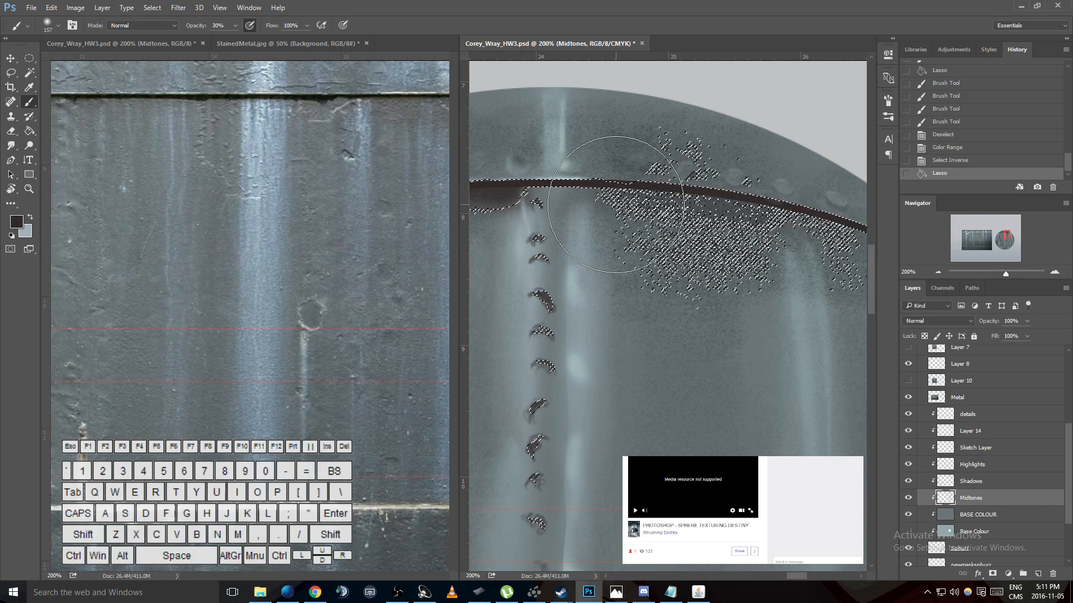
- Subtract the rim area above the seam, including the rivets, from the selection with the Lasso, out to the sphere's outer edge
key("l")
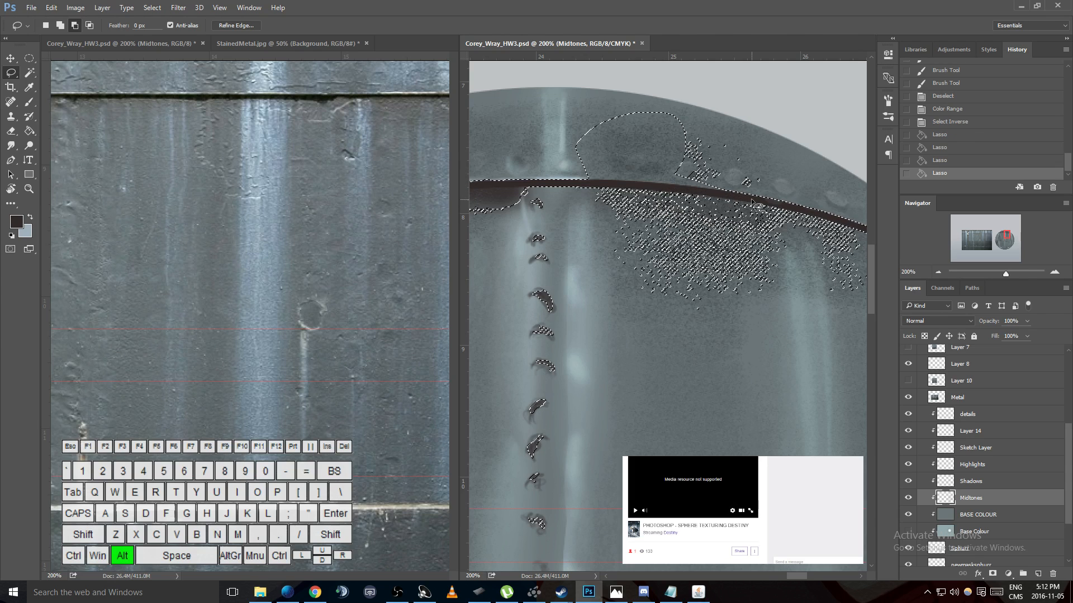
key("h")
mouse_move(717, 234)
left_mouse_down()
mouse_move(653, 196)
mouse_move(591, 198)
mouse_move(565, 219)
left_mouse_up()
key("l")
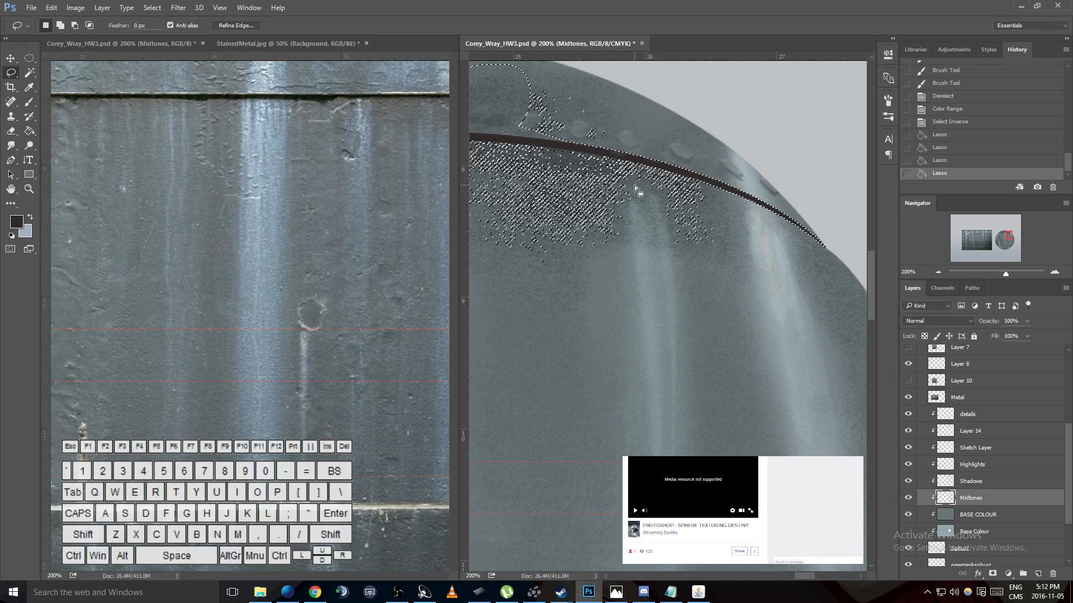
key("alt")
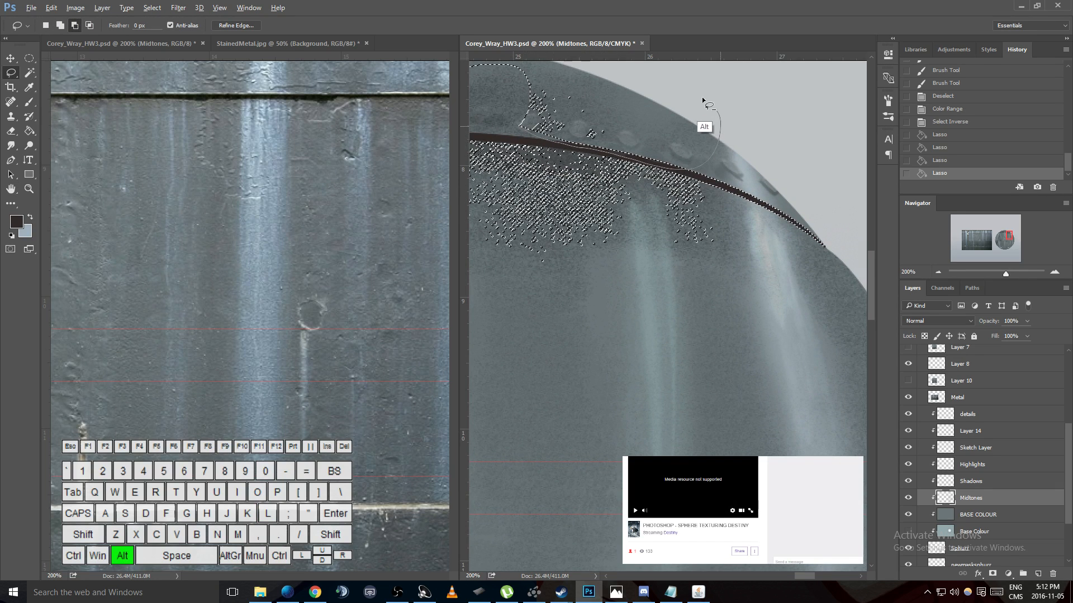
left_click_drag(506, 110, 691, 172)
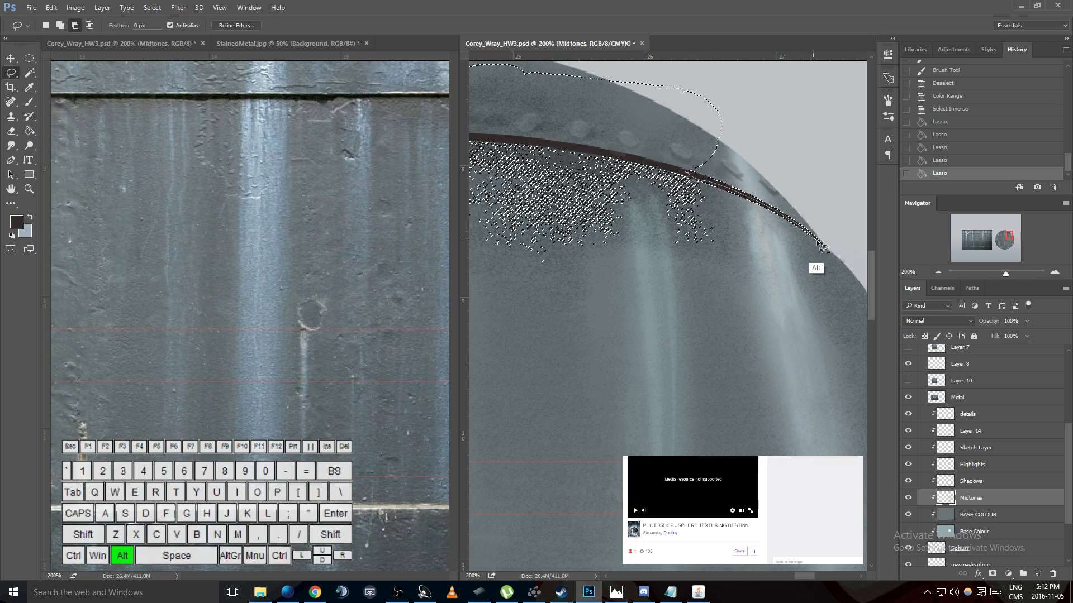
- Try a Color Range selection sampled beside the outer light streak at fuzziness 93, and undo it
right_click(646, 132)
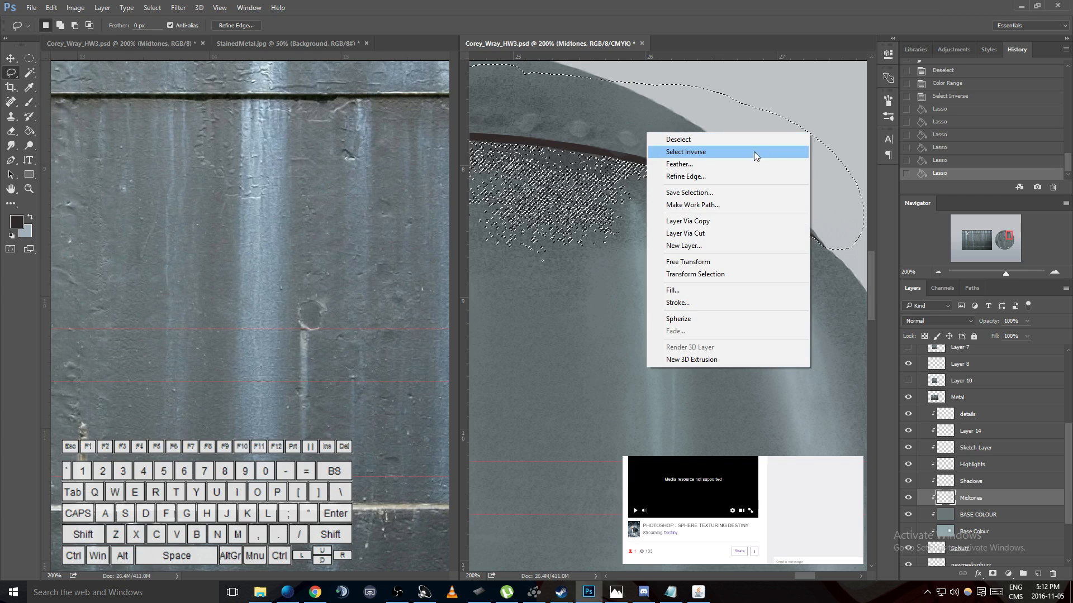
left_click(243, 12)
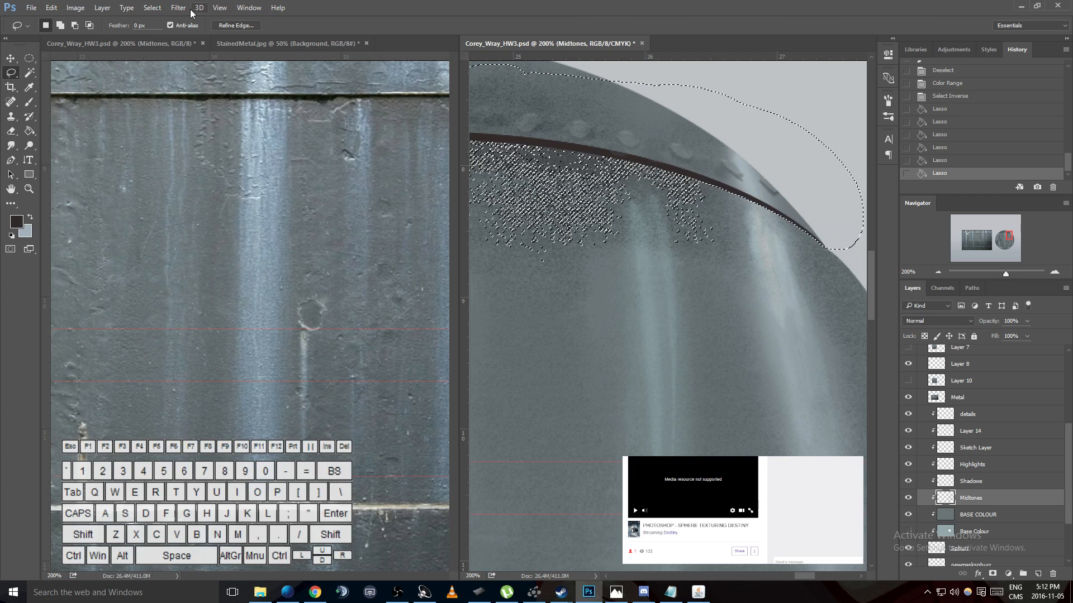
left_click(178, 8)
mouse_move(151, 8)
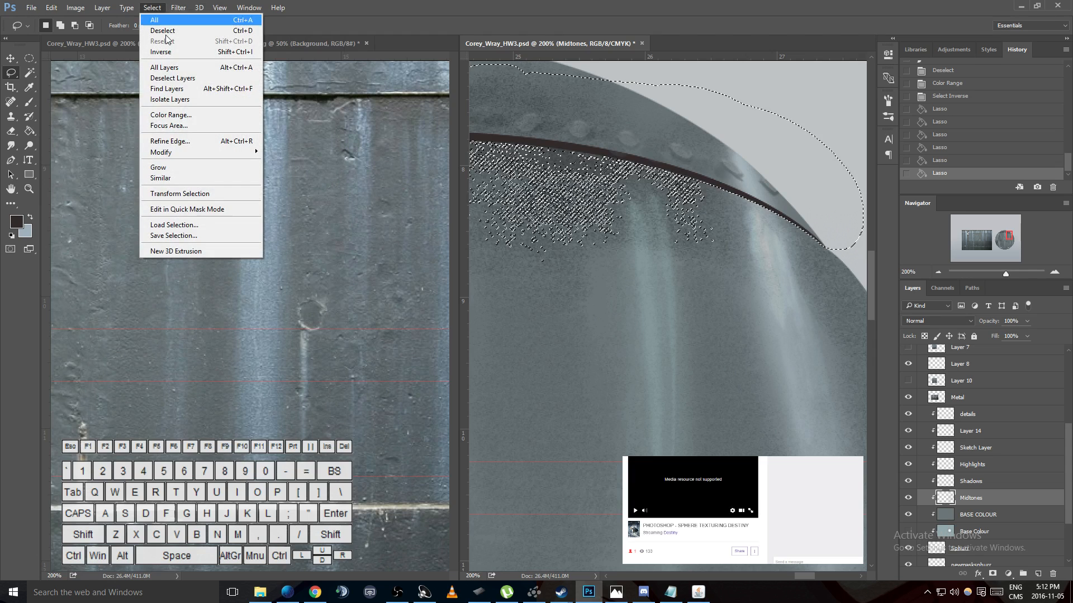
left_click(168, 111)
left_click_drag(550, 138, 445, 123)
key("alt")
left_click(744, 236, "alt")
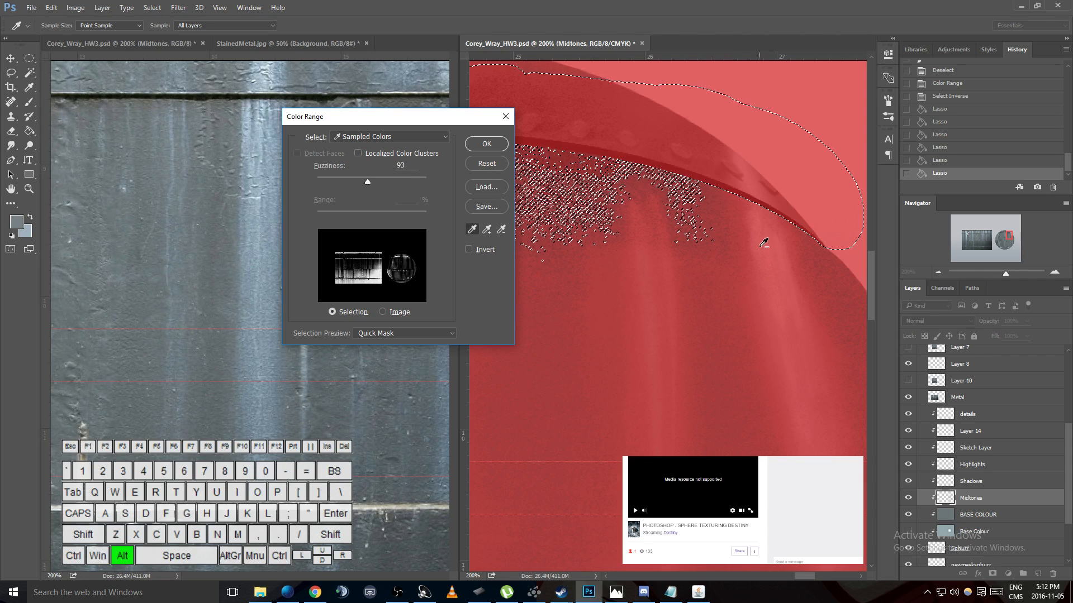
left_click(752, 228, "shift")
key("ctrl")
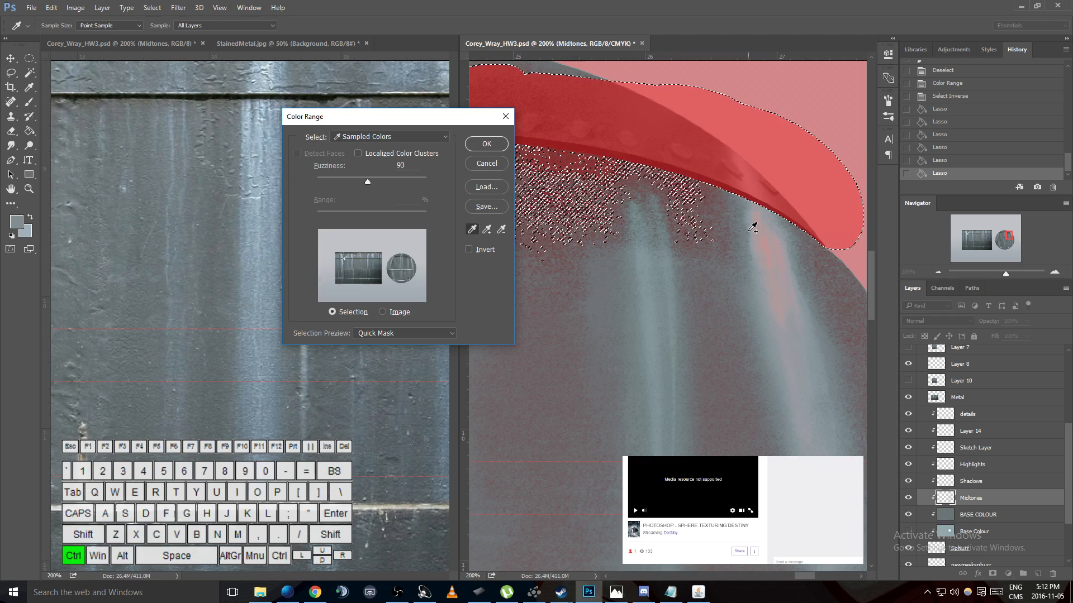
left_click(752, 234, "ctrl")
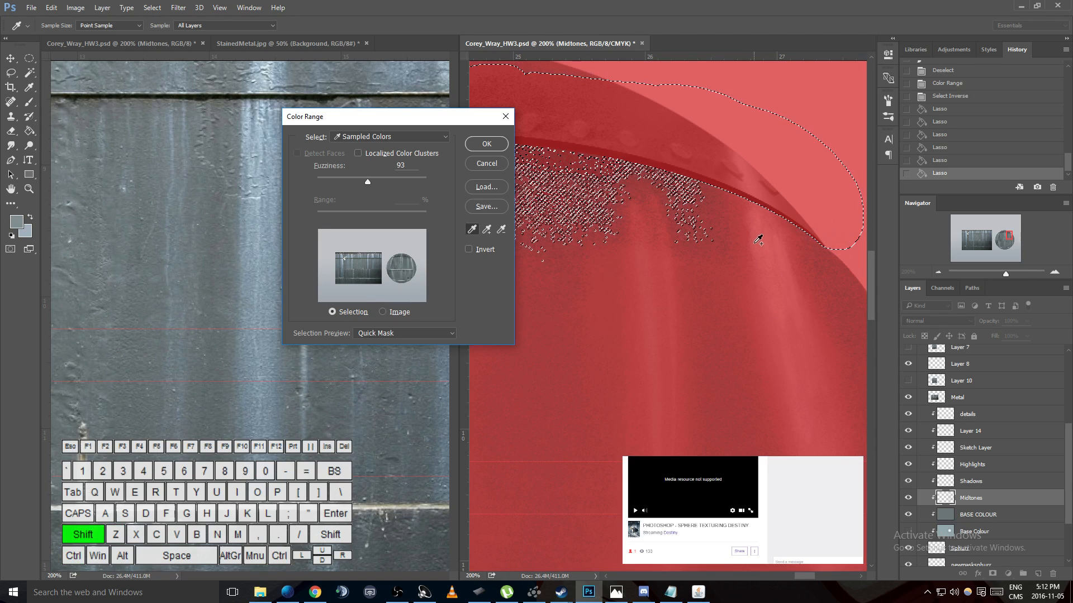
left_click(749, 243, "shift")
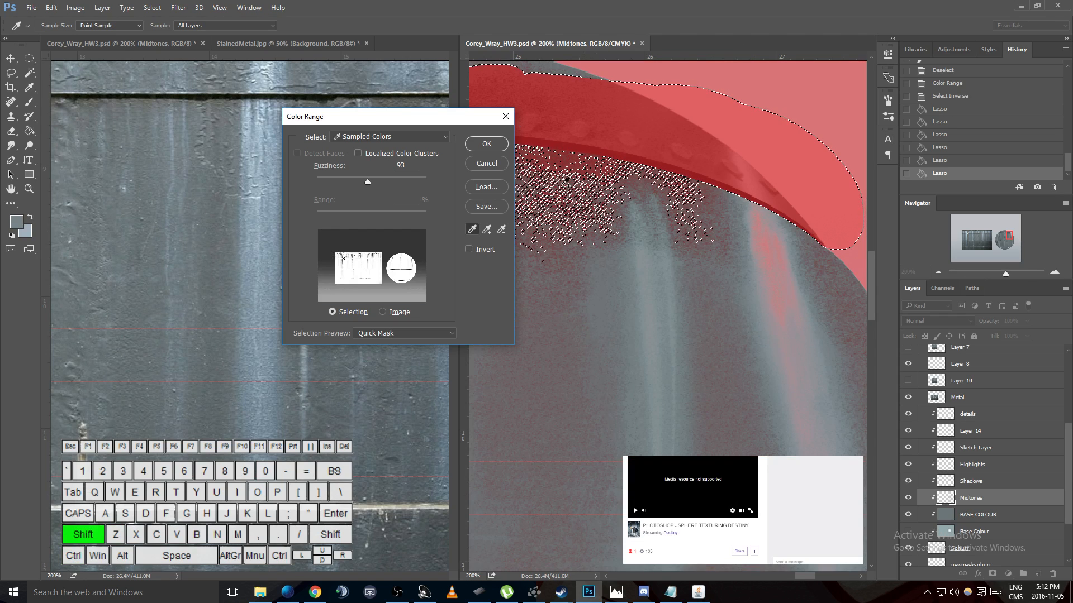
left_click(487, 144)
key("ctrl+z")
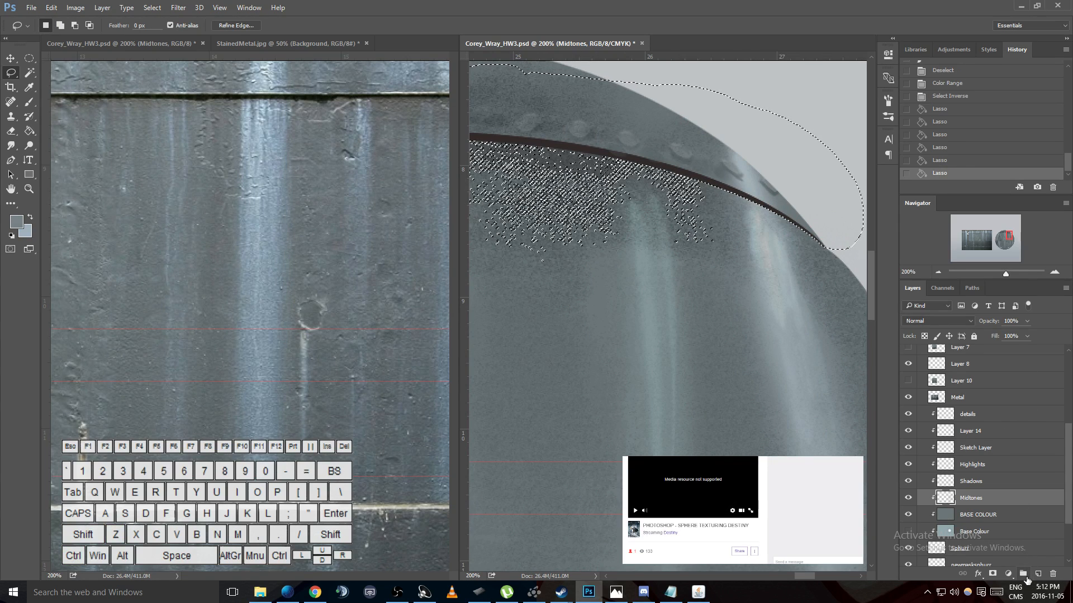
- Create a layer above Midtones, fill the inverted selection on it with the grey-blue foreground colour, deselect, and hide the layer
left_click(1037, 573)
key("g")
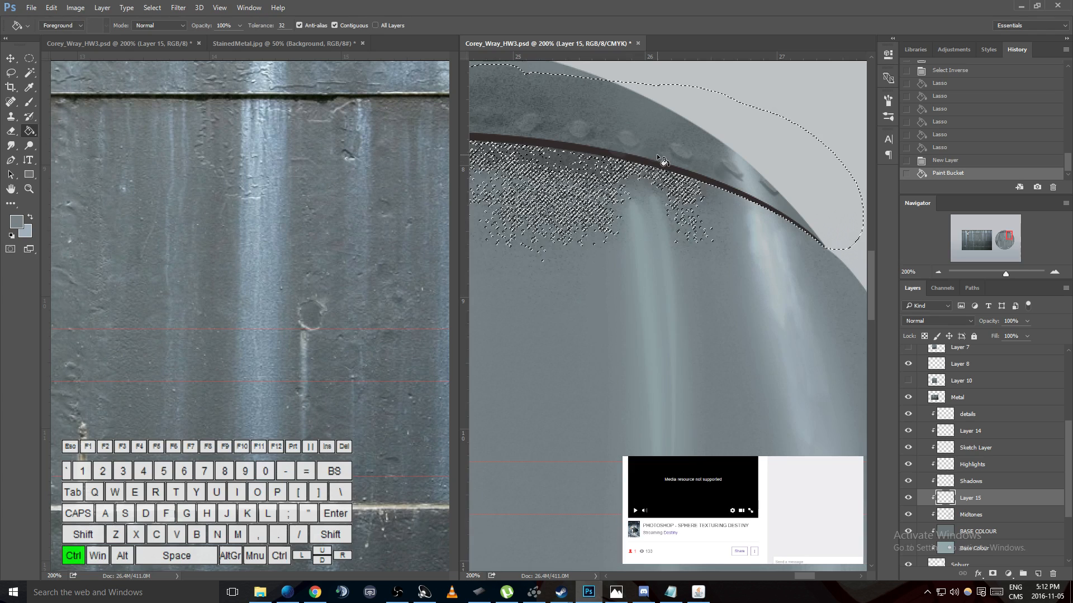
key("ctrl+shift+i")
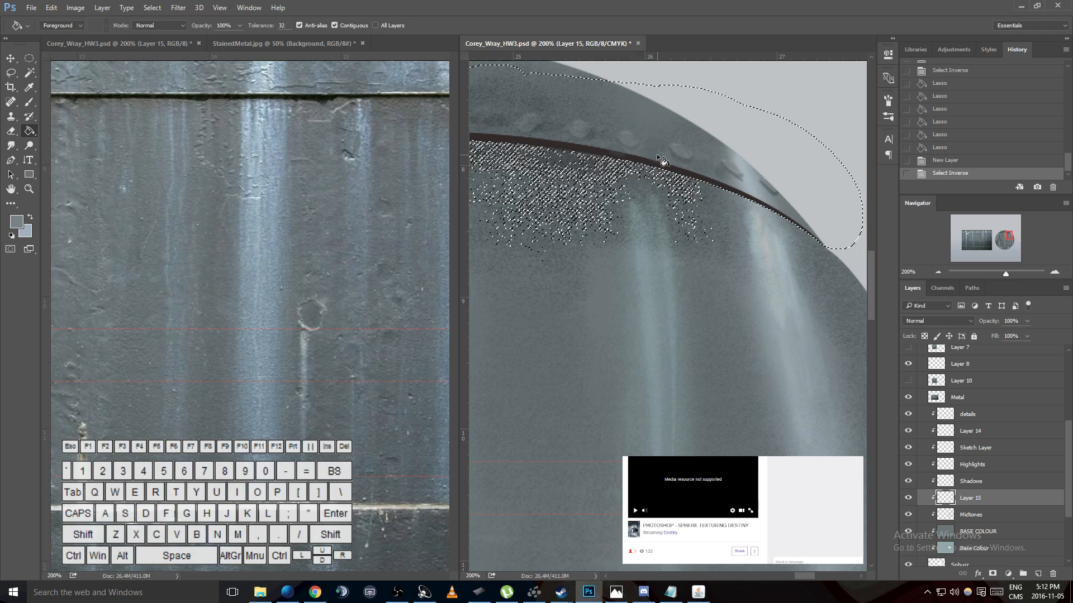
left_click(657, 157)
key("ctrl+d")
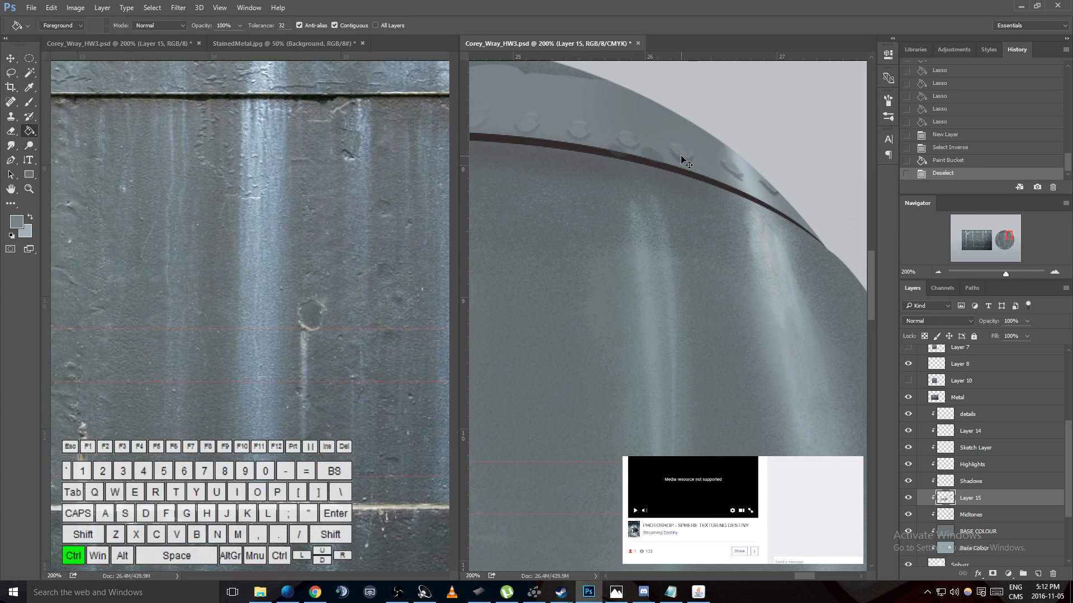
left_click(908, 498)
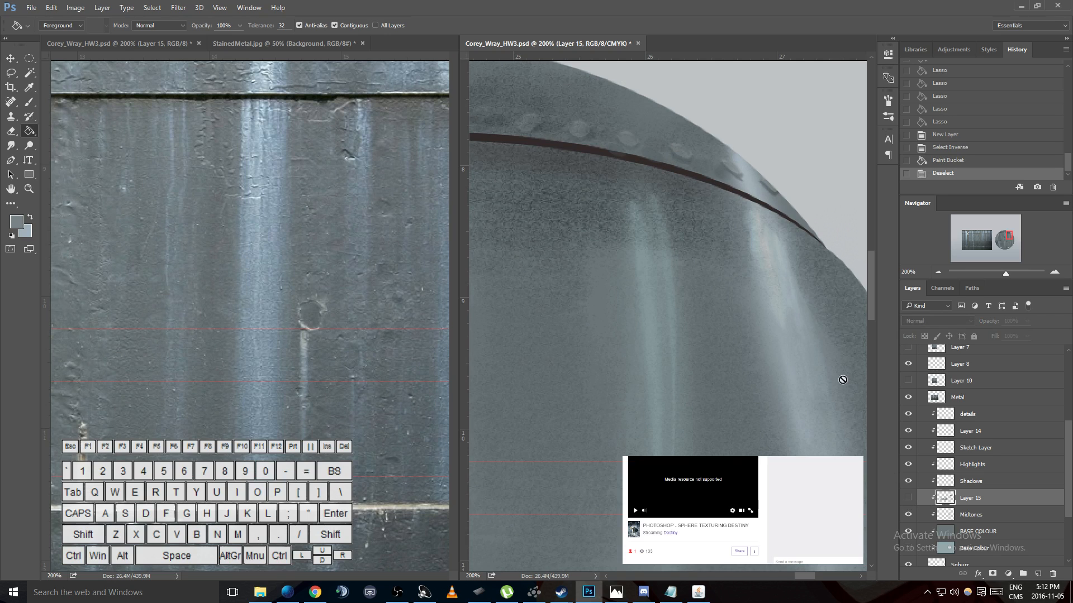
- Select the dark tones with Color Range by sampling the seam line at fuzziness 172, and invert the selection
left_click(178, 8)
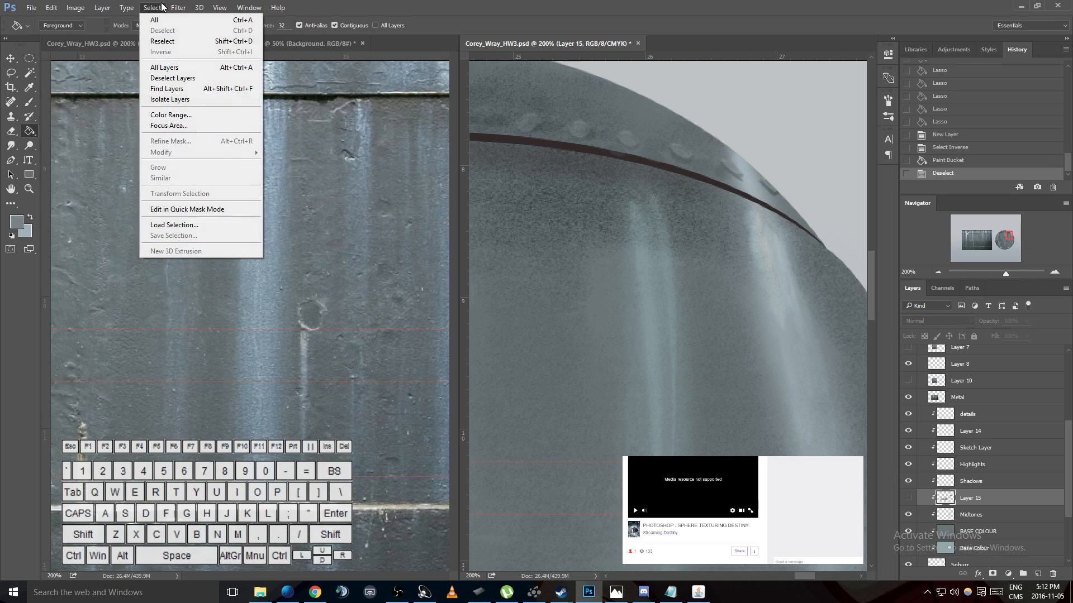
left_click(170, 114)
left_click(583, 190)
left_click(601, 171)
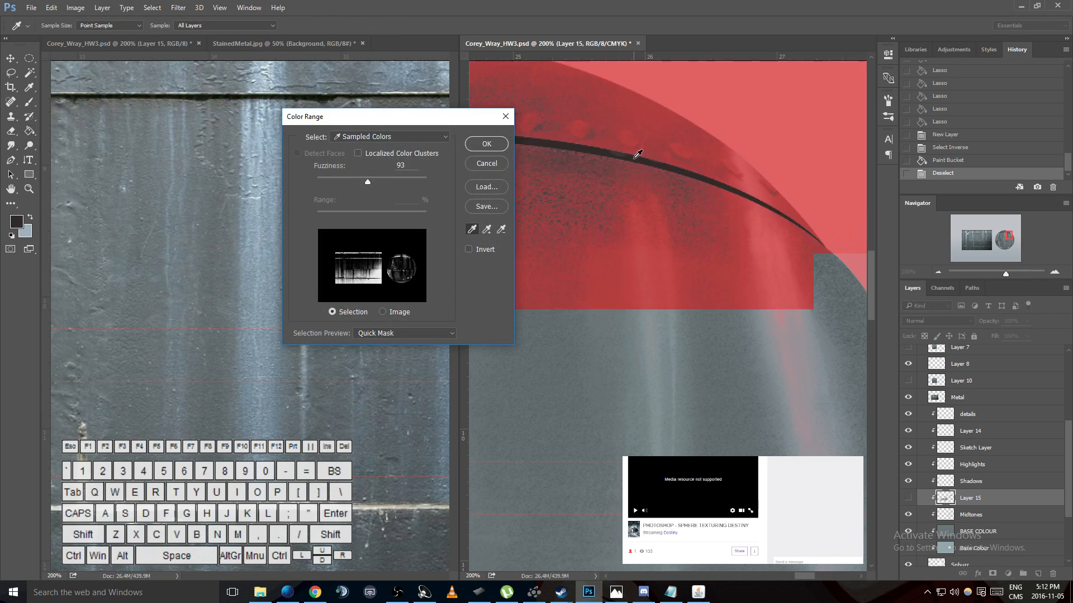
left_click_drag(361, 180, 411, 185)
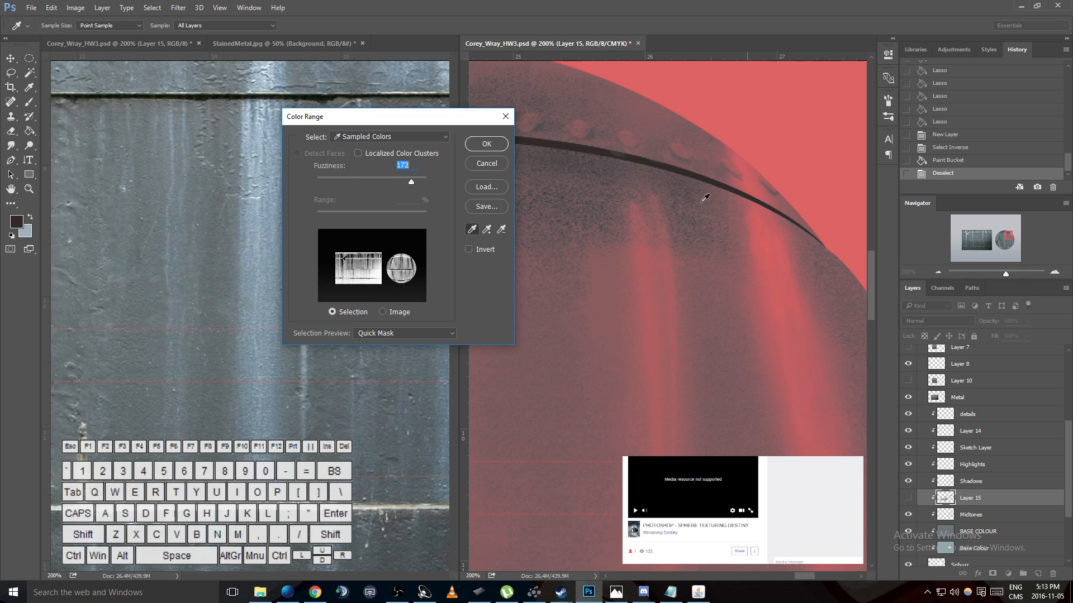
left_click(487, 146)
key("ctrl+shift+i")
- Add the contents of Layer 15 to the selection and compare the sphere with that layer shown and hidden
key("g")
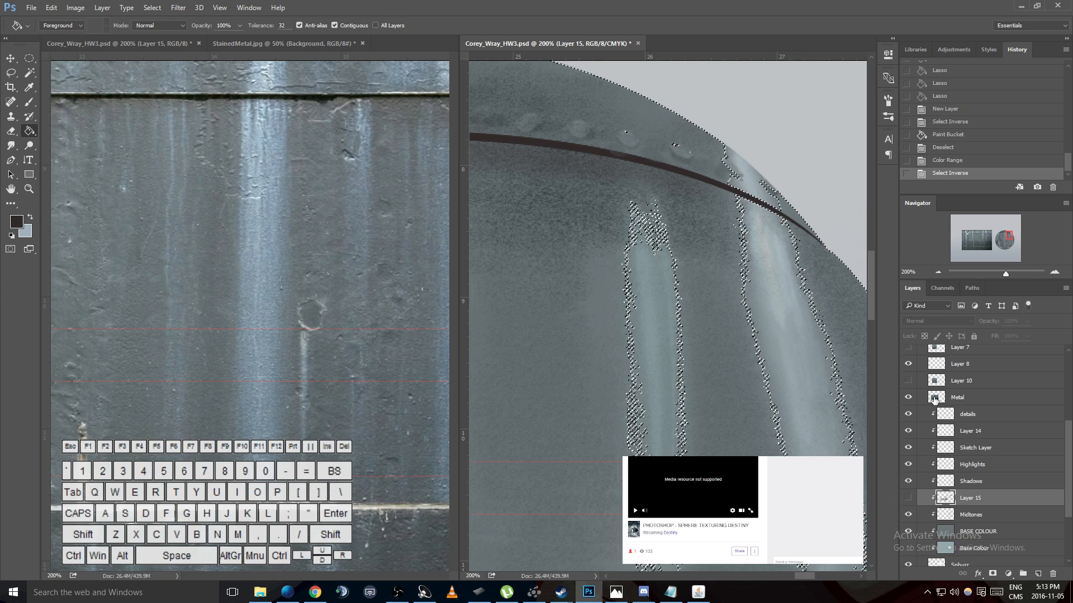
left_click(946, 503, "ctrl+shift")
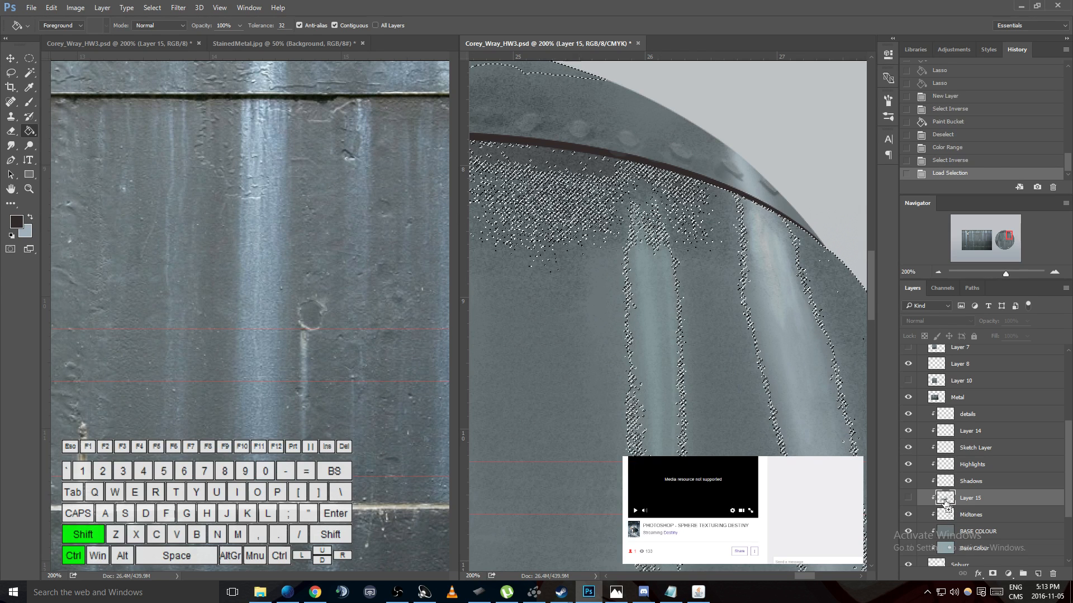
left_click(909, 498)
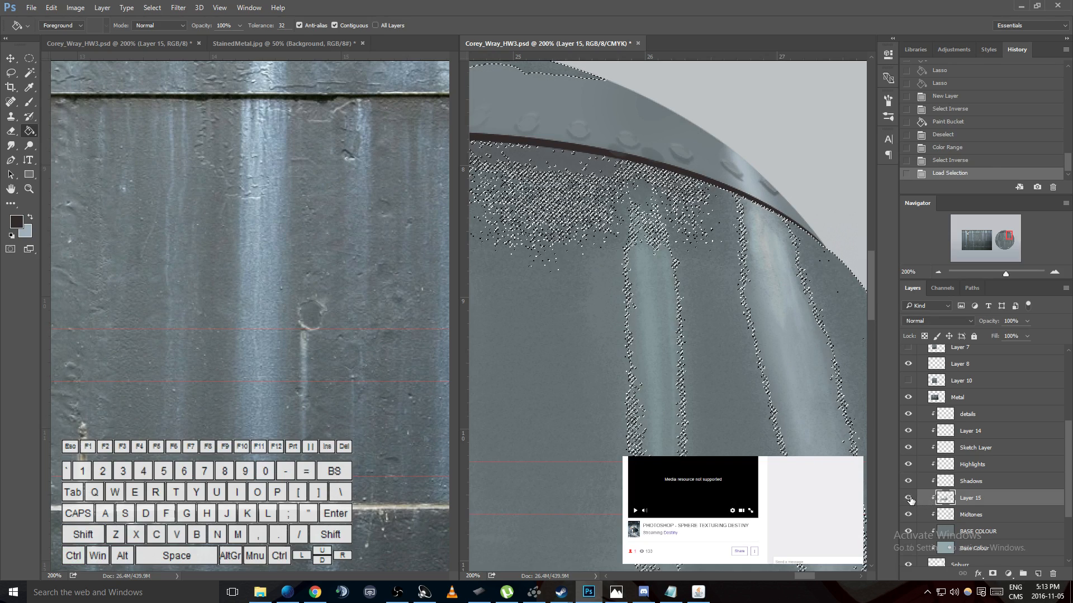
left_click(909, 498)
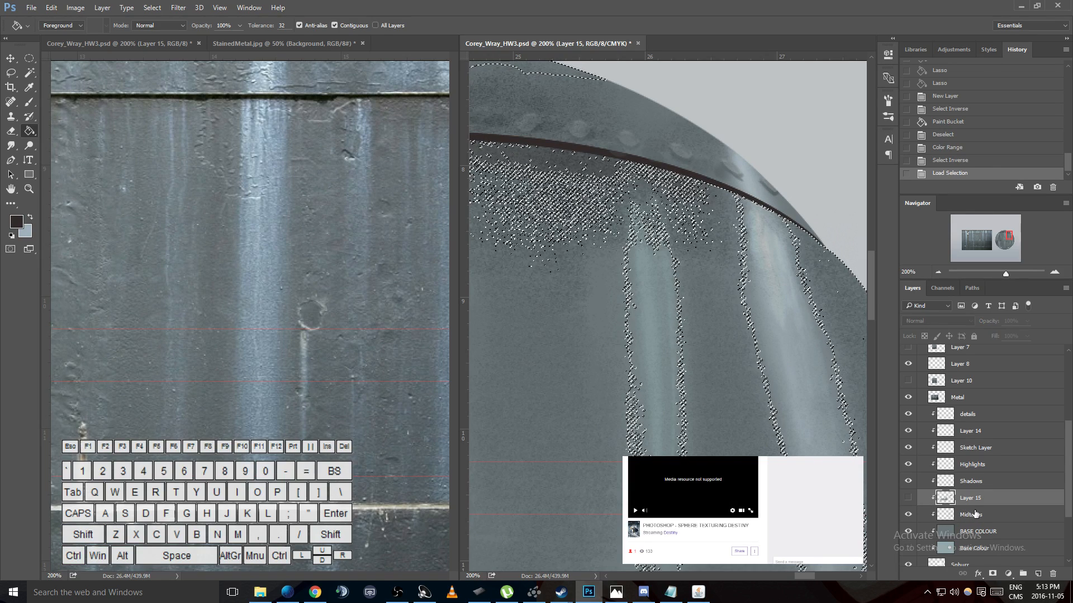
- On the details layer, invert the selection and try painting dark shading below the seam between the light streaks
left_click(968, 419)
key("b")
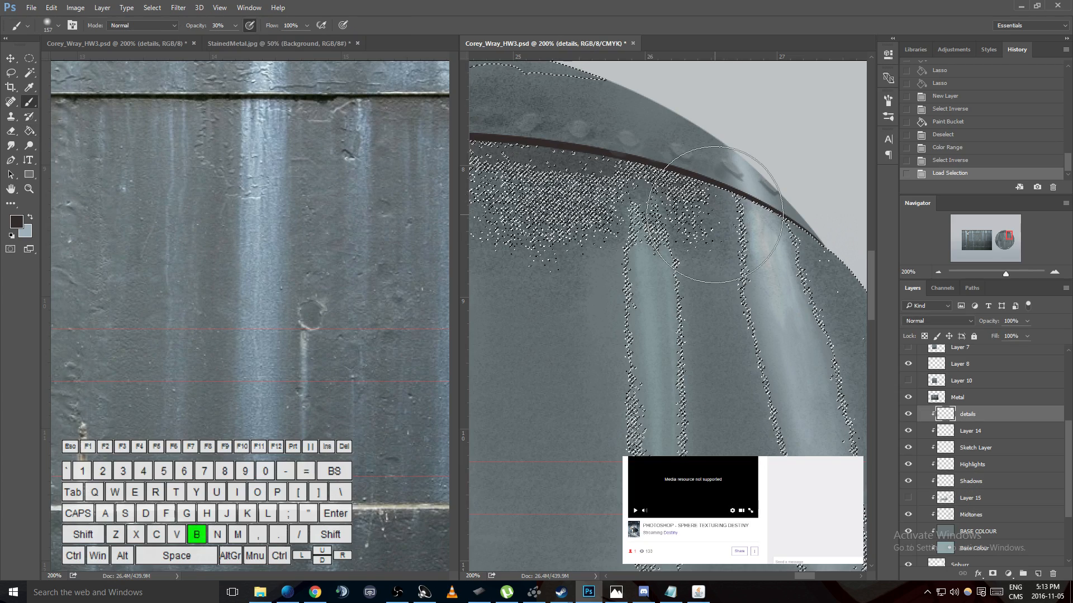
key("ctrl+shift+i")
left_click_drag(774, 218, 682, 204)
mouse_move(796, 240)
left_mouse_down()
mouse_move(689, 224)
mouse_move(586, 190)
mouse_move(704, 213)
left_mouse_up()
key("ctrl+d")
key("ctrl+alt+z")
- Try more dark strokes below the seam, and undo all the brush strokes back to the loaded selection
mouse_move(773, 227)
left_mouse_down()
mouse_move(665, 191)
mouse_move(595, 191)
left_mouse_up()
left_click_drag(600, 193, 713, 215)
key("ctrl+d")
key("ctrl+alt+z")
key("ctrl+alt+z")
key("ctrl+alt+z")
key("ctrl+alt+z")
key("ctrl+alt+z")
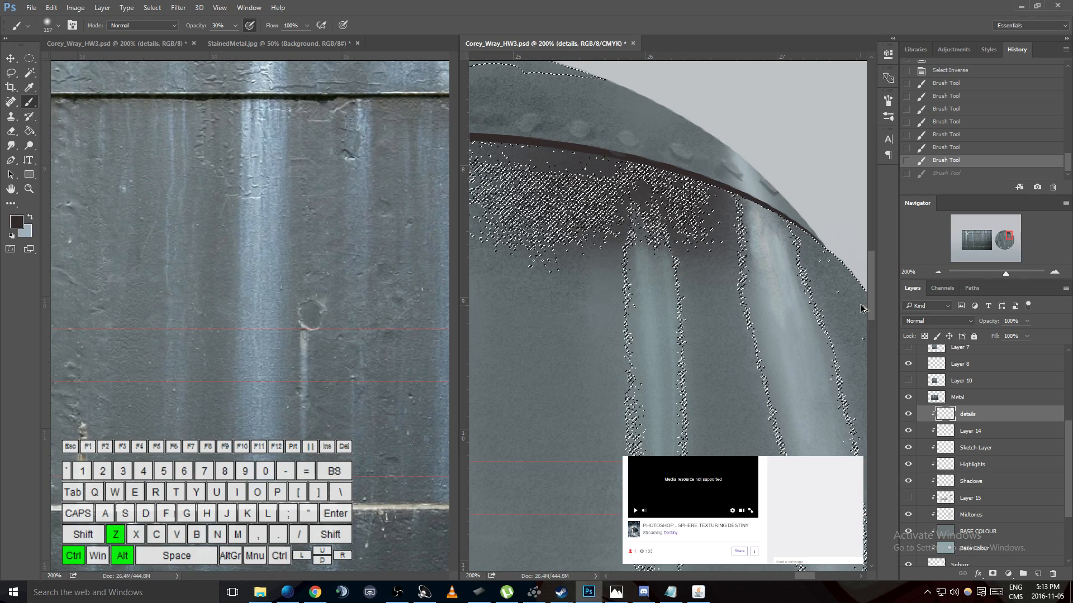
key("ctrl+alt+z")
key("ctrl+alt+z")
key("ctrl+alt+z")
key("ctrl+alt+z")
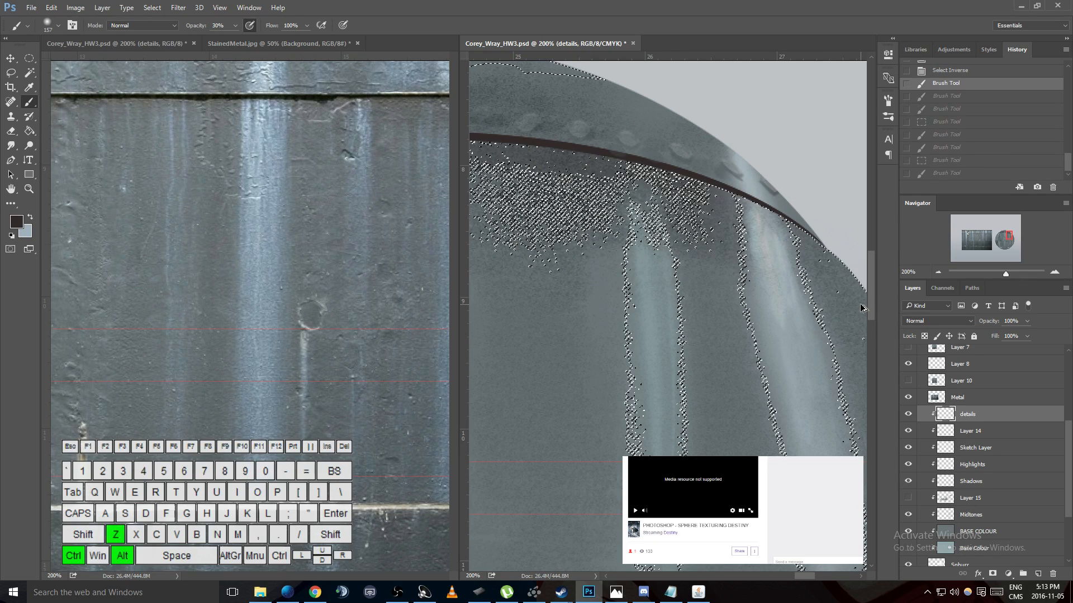
key("ctrl+alt+z")
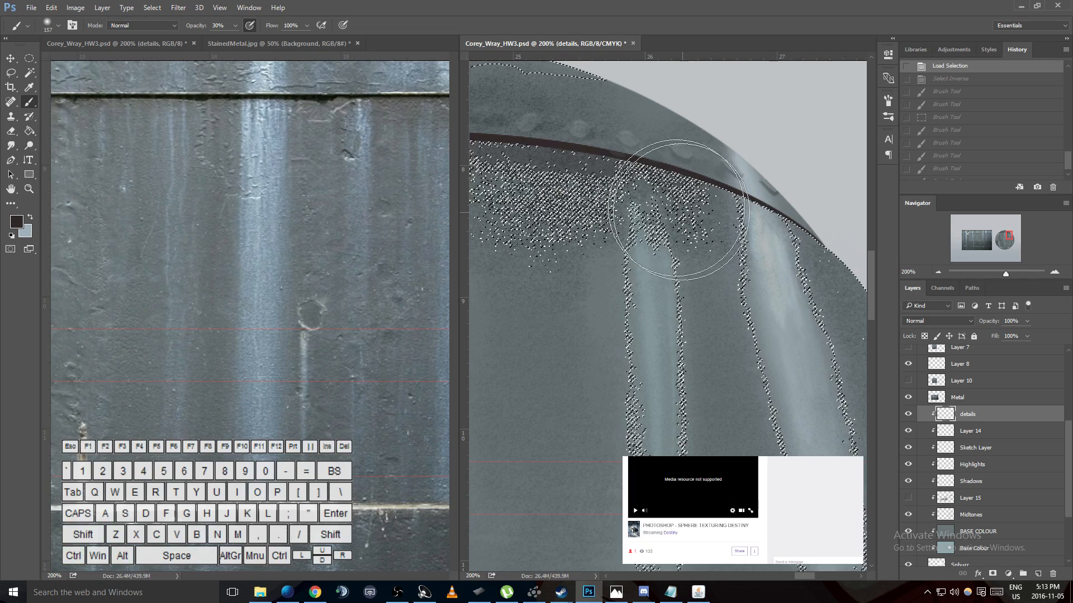
- Try another dark stroke near the seam's outer end, undo it, and deselect
left_click_drag(692, 212, 727, 202)
key("ctrl+z")
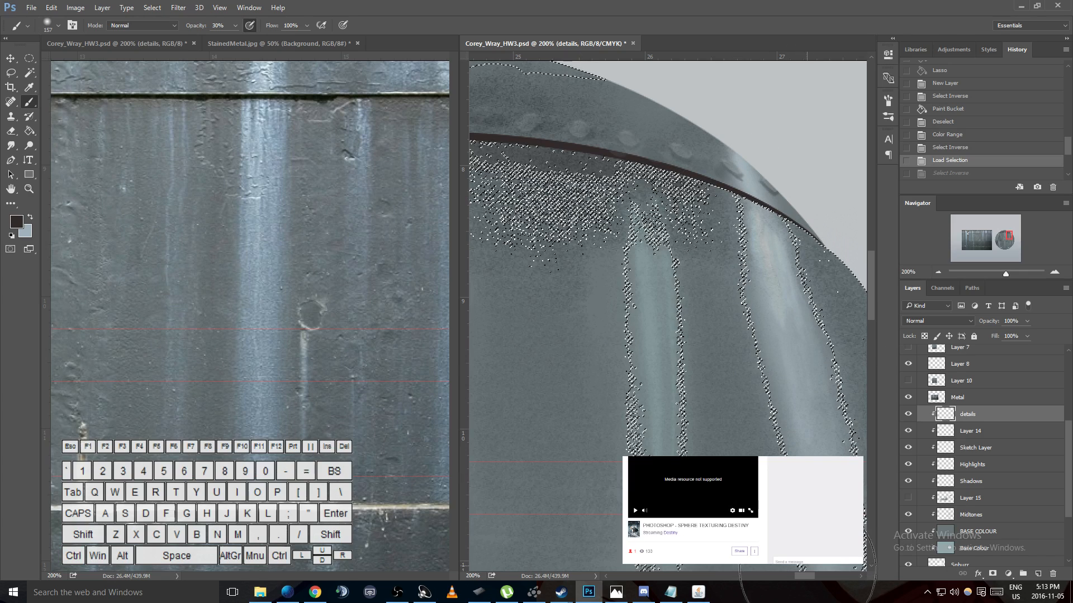
left_click_drag(799, 577, 795, 576)
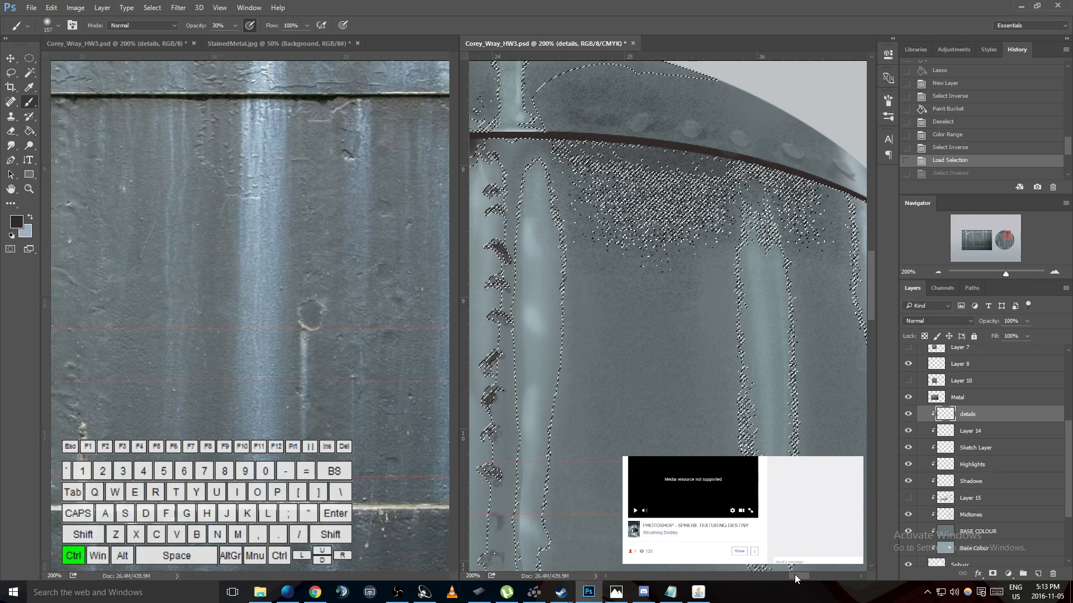
key("ctrl+d")
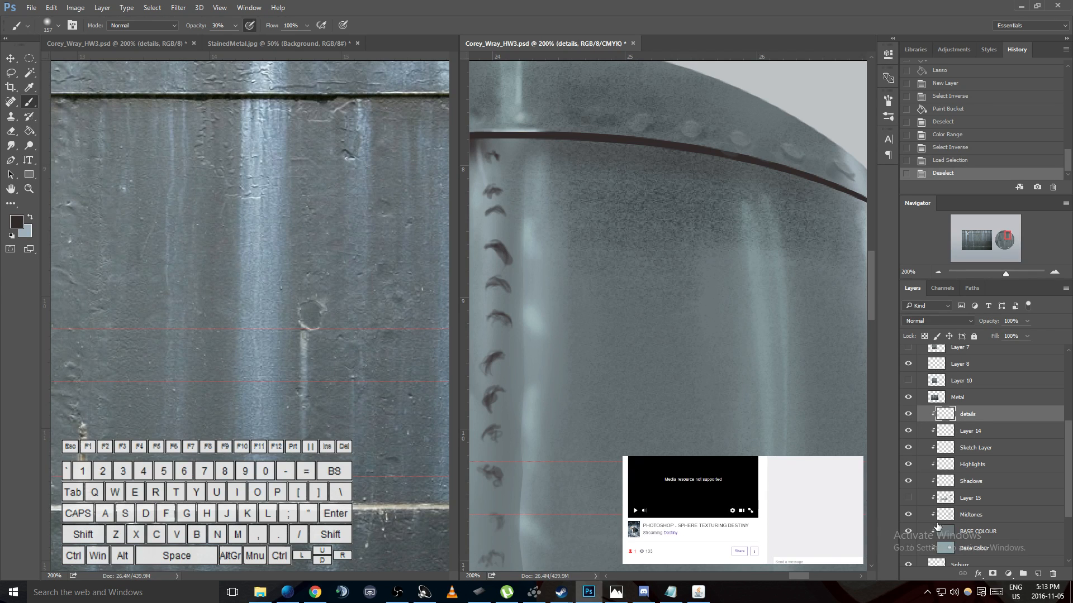
- On the BASE COLOUR layer, select the dark tones with Color Range on sampled colors at a fuzziness of 96
left_click(970, 535)
left_click(909, 532)
left_click(909, 532)
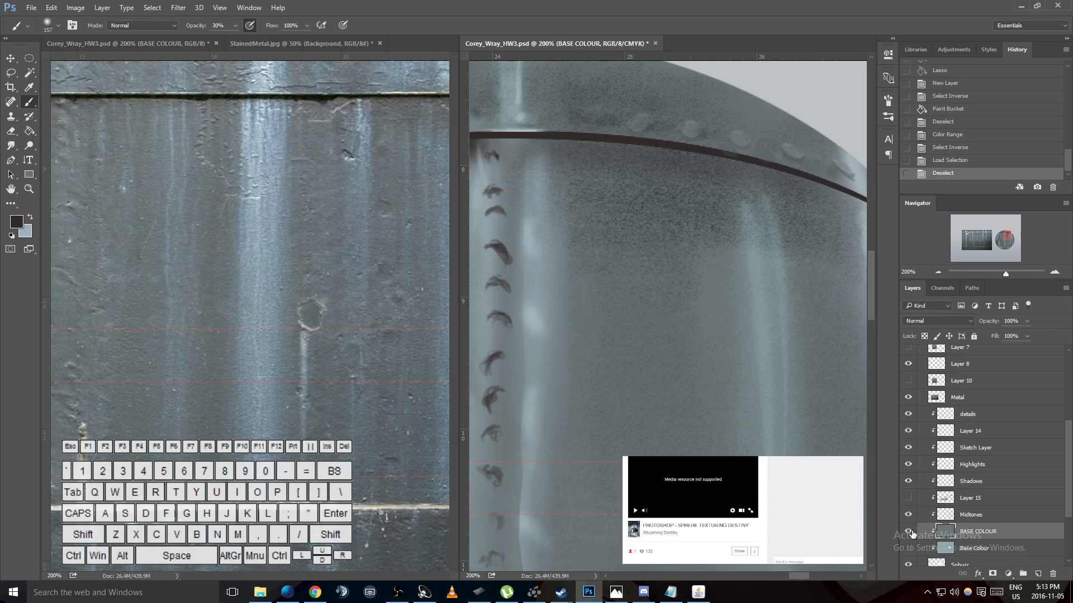
left_click(153, 8)
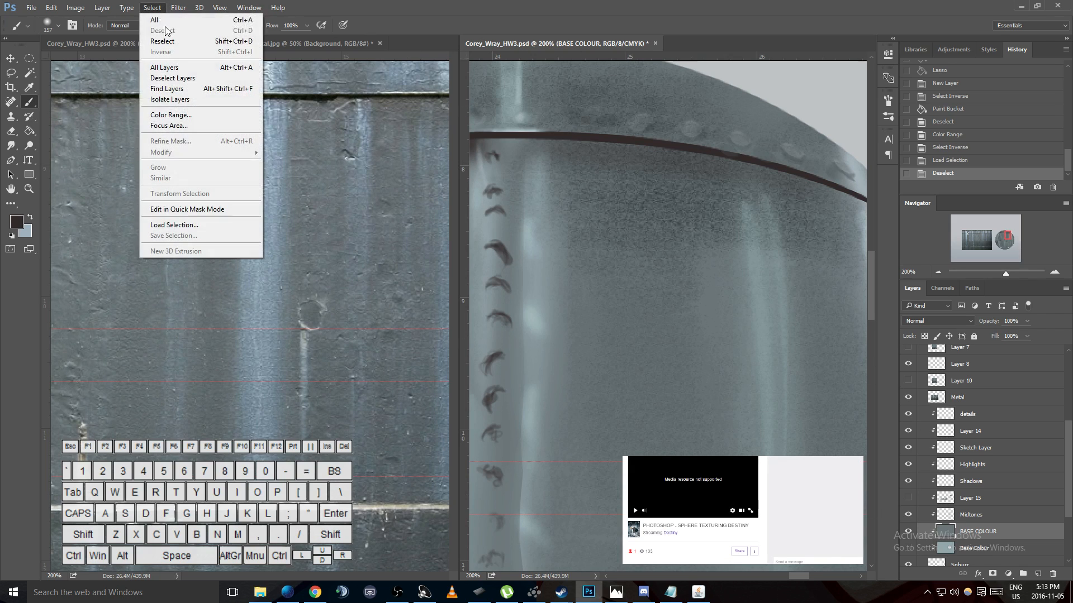
left_click(168, 115)
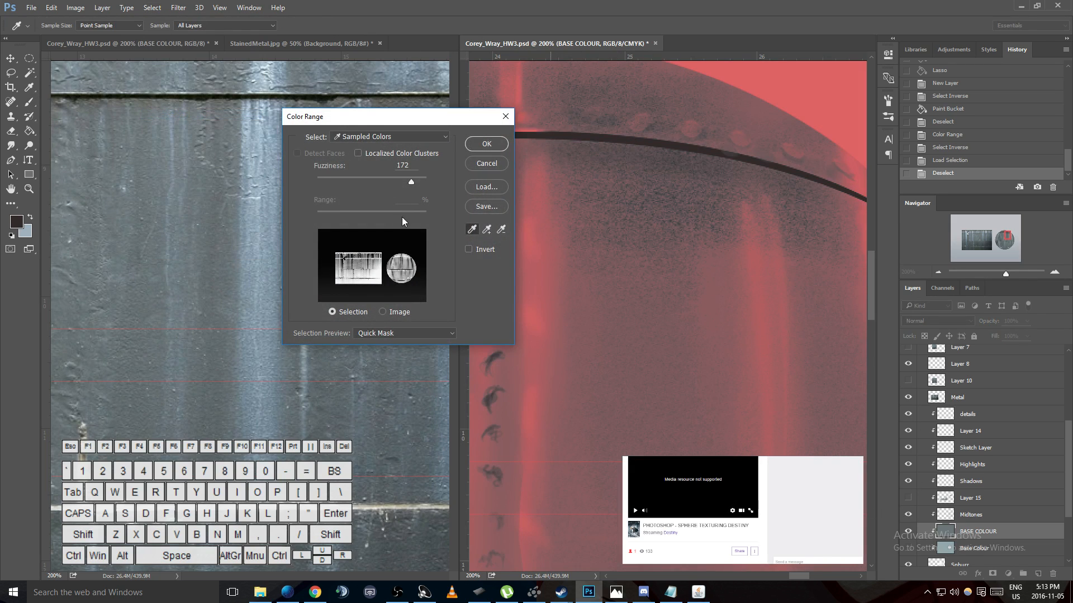
left_click_drag(411, 182, 369, 180)
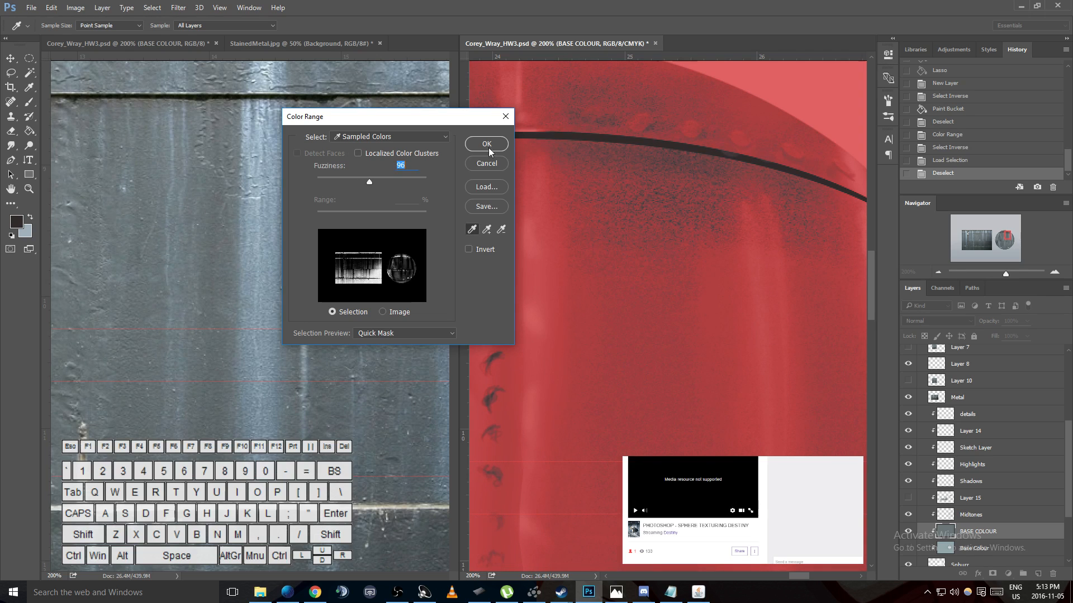
left_click(493, 143)
- Subtract the speckled area above the upper seam and the region beyond its outer end from the selection with the Lasso
key("l")
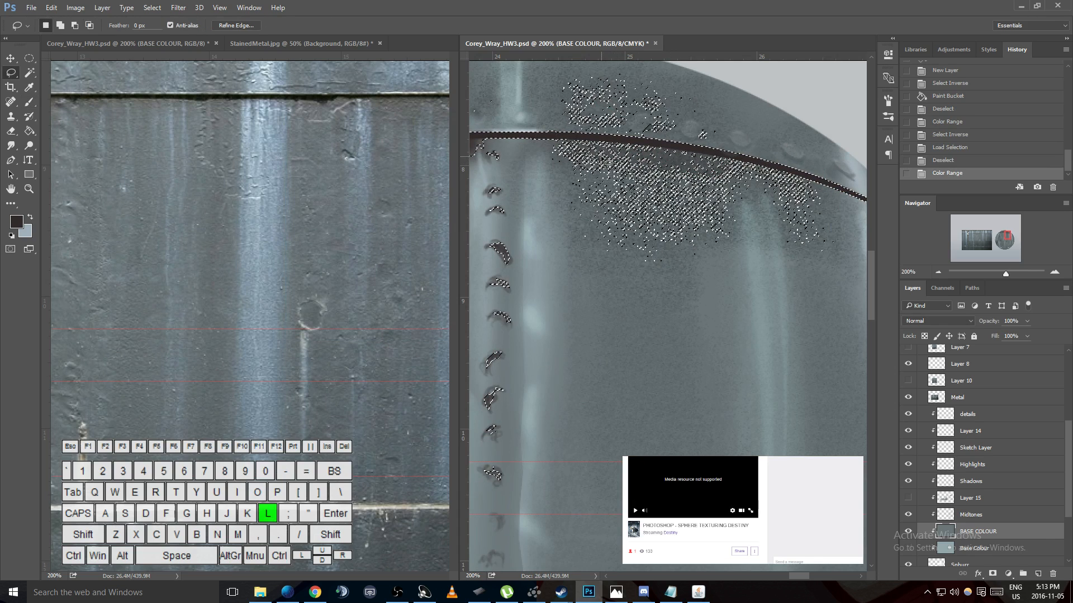
key("alt")
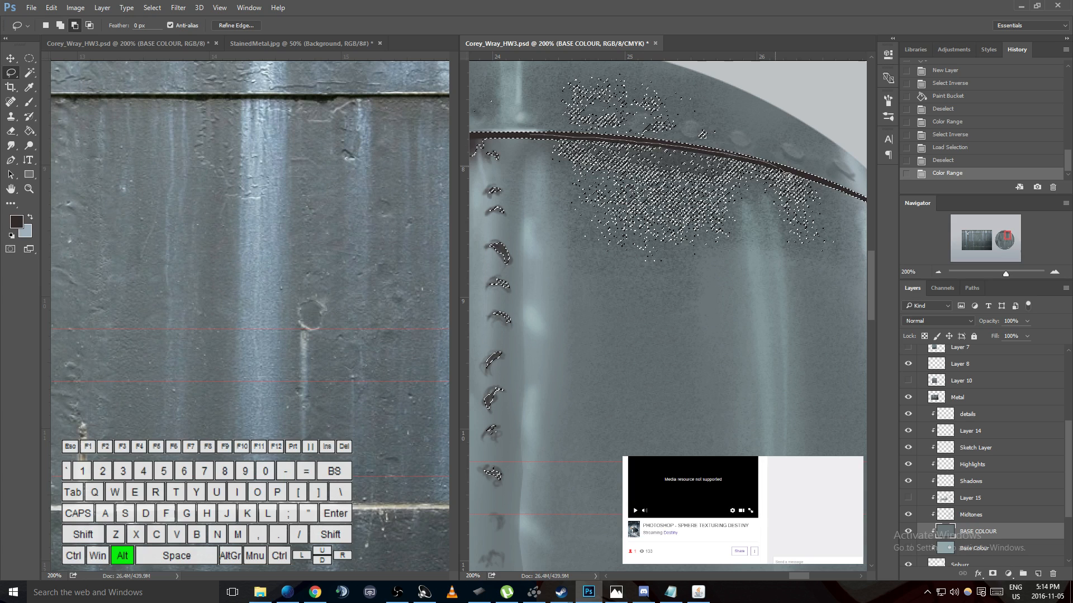
mouse_move(634, 44)
left_mouse_down()
mouse_move(486, 67)
mouse_move(472, 128)
left_mouse_up()
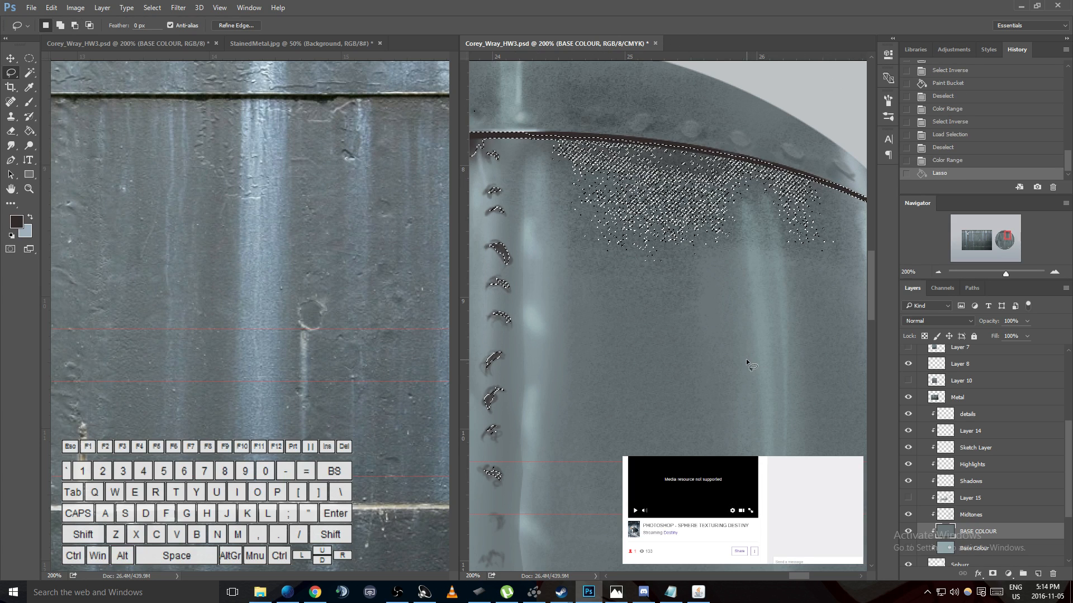
mouse_move(799, 576)
left_mouse_down()
mouse_move(786, 577)
mouse_move(809, 580)
left_mouse_up()
key("alt")
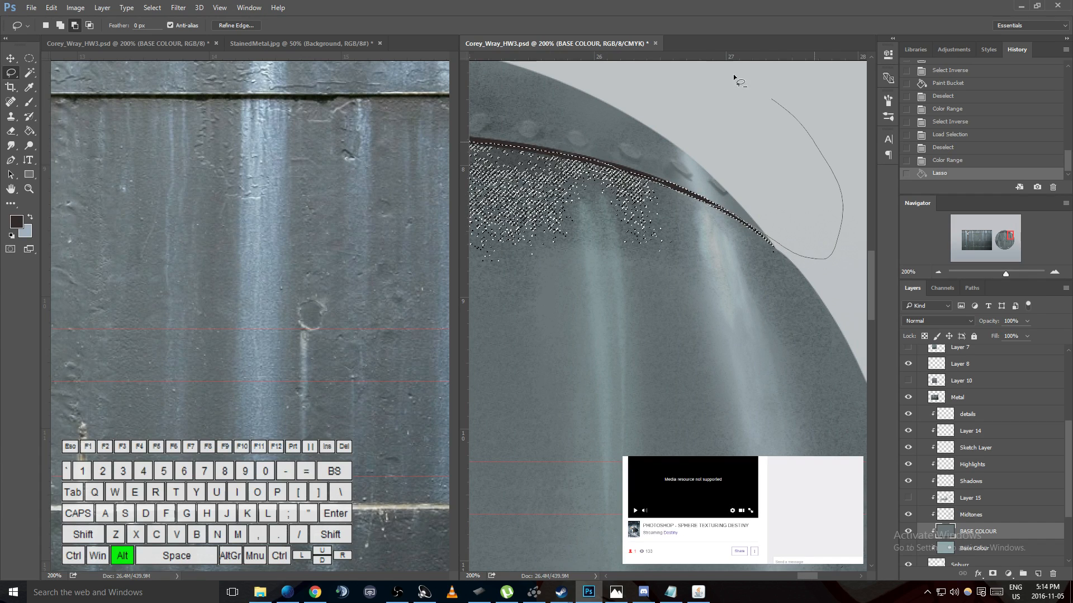
left_click_drag(478, 44, 715, 288)
- Try brushing dark shading into the grainy selection below the upper seam on the BASE COLOUR layer, and deselect
key("b")
left_click_drag(632, 213, 647, 222)
key("ctrl+d")
key("ctrl+z")
left_click_drag(806, 576, 795, 576)
scroll(719, 380, "up", 3)
mouse_move(713, 213)
left_mouse_down()
mouse_move(622, 201)
mouse_move(783, 231)
left_mouse_up()
mouse_move(777, 235)
left_mouse_down()
mouse_move(671, 211)
mouse_move(787, 237)
left_mouse_up()
mouse_move(782, 235)
left_mouse_down()
mouse_move(685, 202)
mouse_move(794, 235)
left_mouse_up()
left_click_drag(788, 229, 715, 204)
key("ctrl+d")
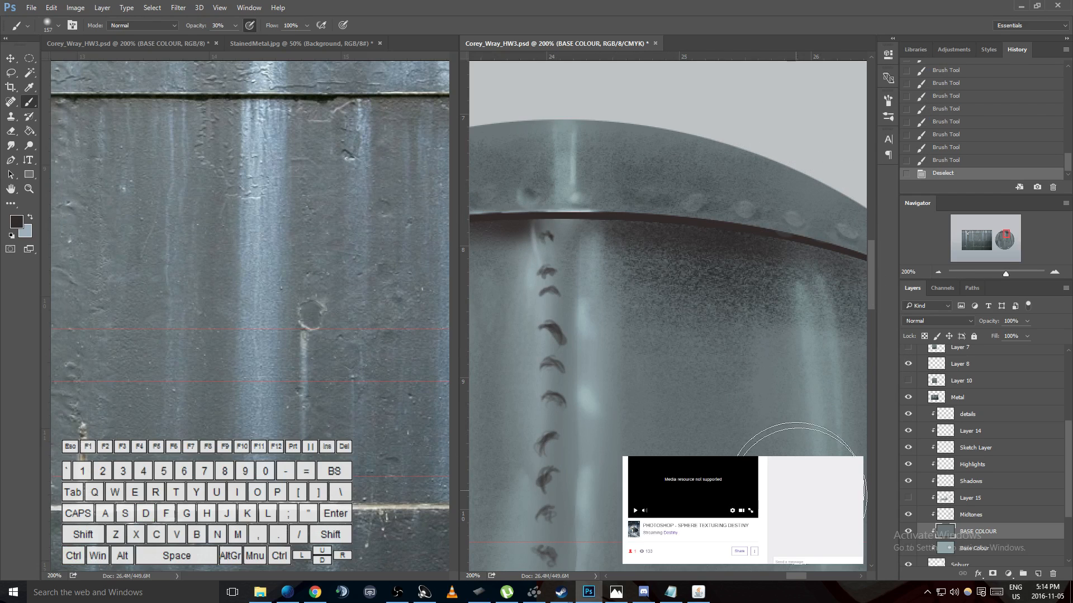
- Restore the selection and step the history back to the first brush stroke after the Lasso edits
key("ctrl+z")
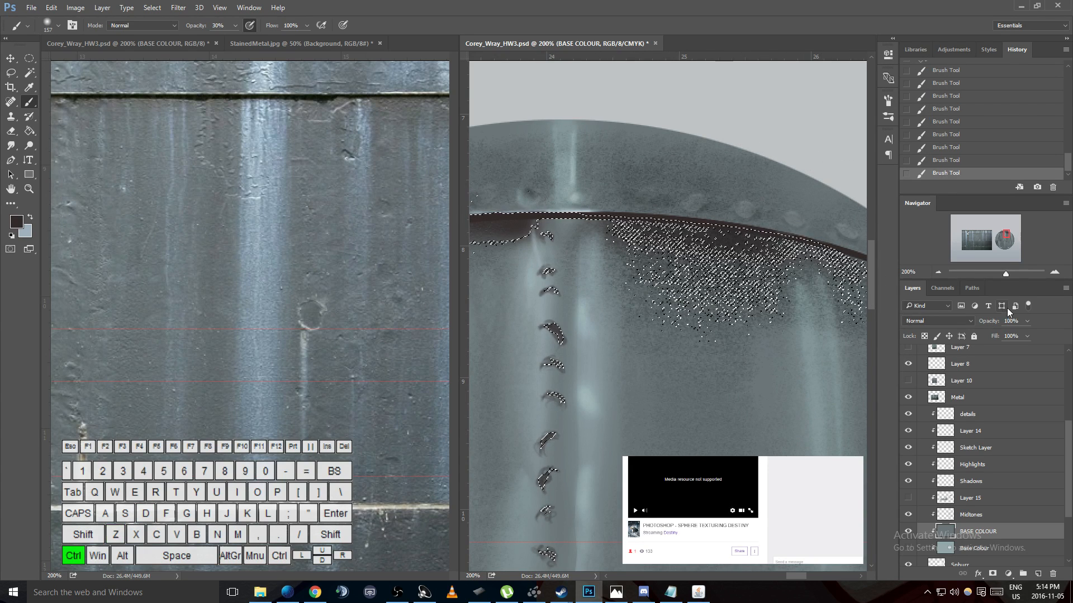
key("ctrl+alt+z")
key("ctrl+alt+z")
key("ctrl+alt+z")
key("ctrl+alt+z")
key("ctrl+alt+z")
key("ctrl+alt+z")
key("ctrl+alt+z")
key("ctrl+alt+z")
key("ctrl+alt+z")
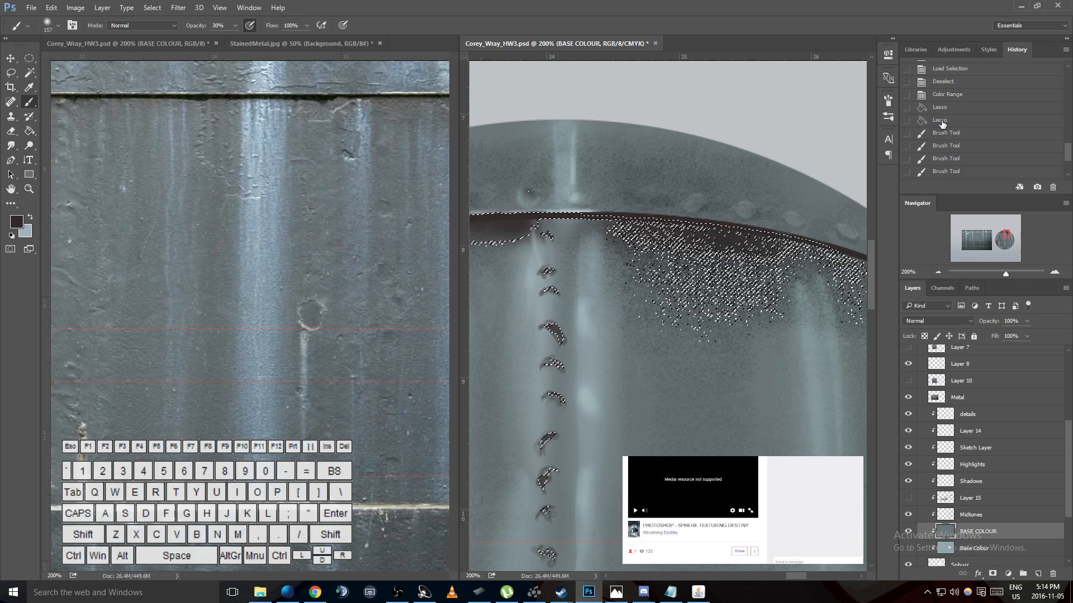
key("ctrl+shift+z")
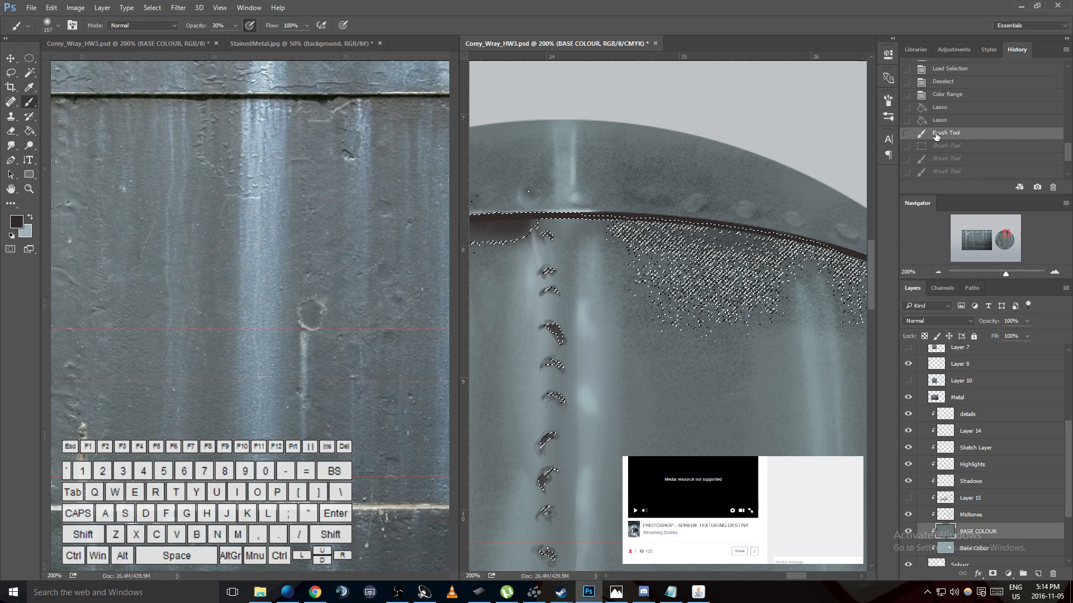
- On the details layer, brush dark grainy shading inside the selection below the upper seam out to its outer end, and deselect
left_click(950, 416)
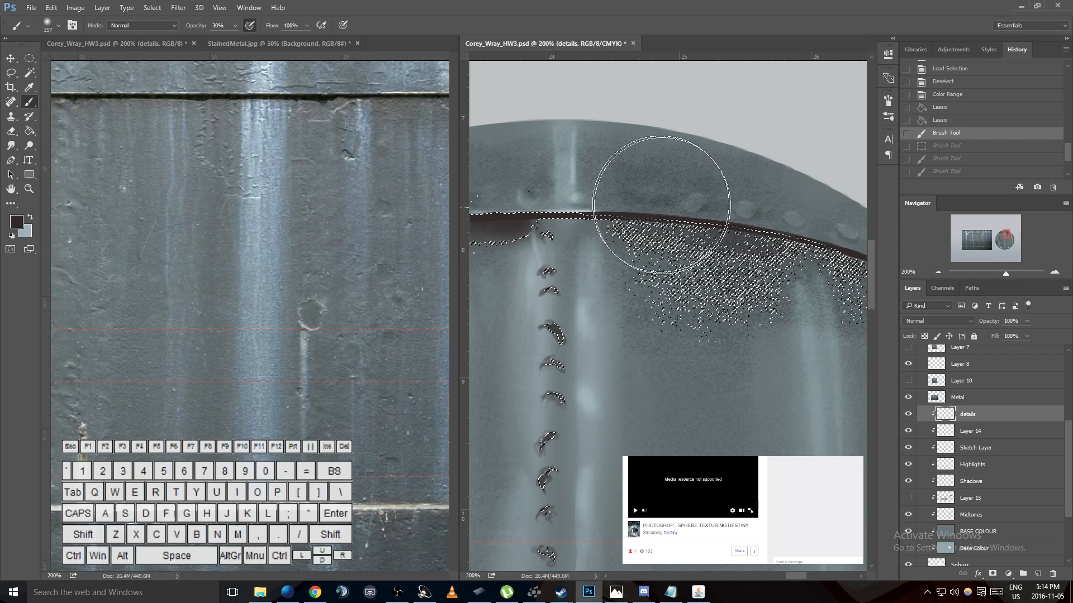
key("ctrl+shift+z")
key("ctrl+shift+z")
key("ctrl+d")
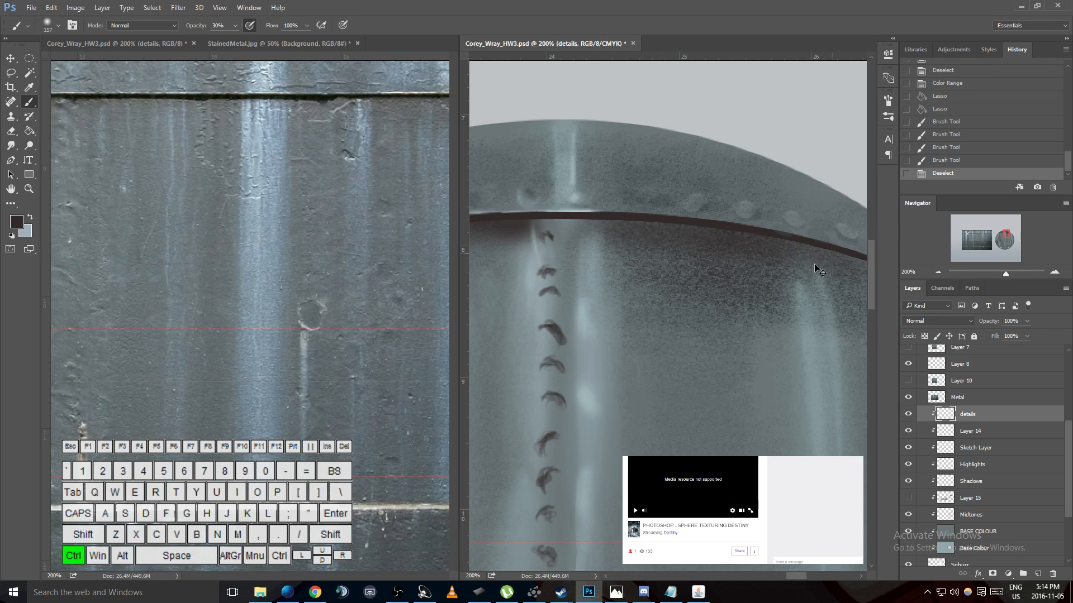
key("ctrl+z")
mouse_move(730, 216)
left_mouse_down()
mouse_move(680, 199)
mouse_move(752, 194)
mouse_move(726, 200)
left_mouse_up()
left_click_drag(721, 199, 782, 223)
key("ctrl+d")
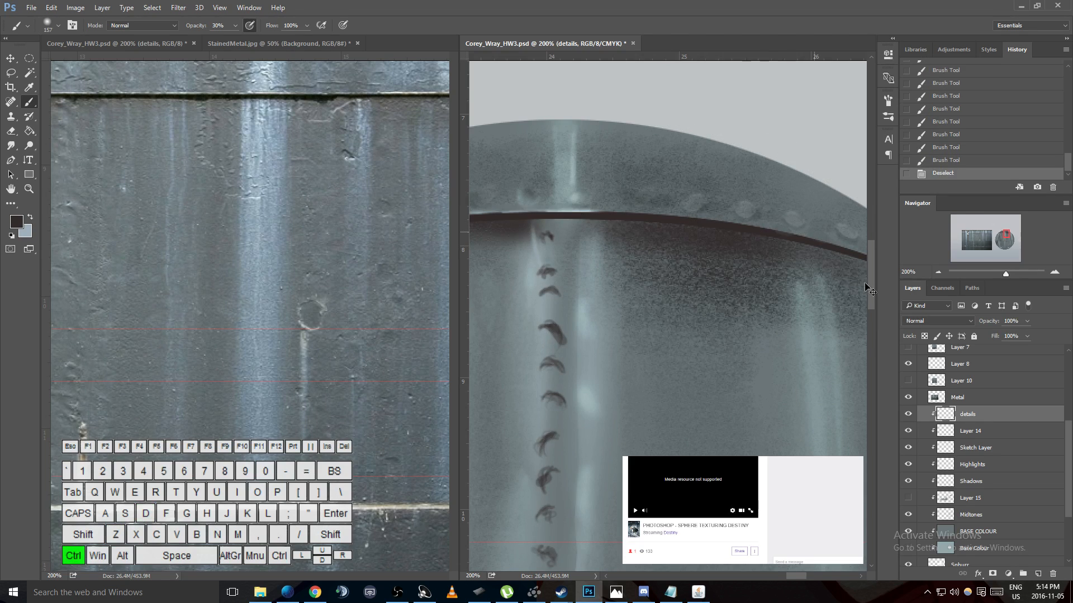
key("ctrl+z")
left_click_drag(798, 574, 809, 575)
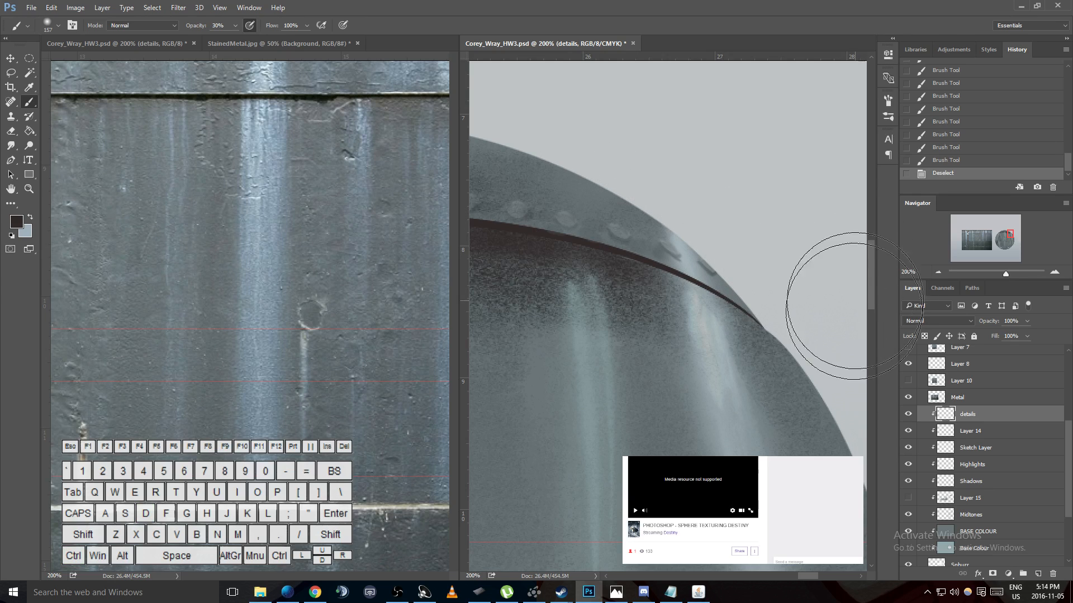
- Set the Eraser size to 174 px and erase the lower part of the grainy dark shading below the upper seam
key("ctrl")
key("ctrl+minus")
key("ctrl+minus")
key("ctrl+minus")
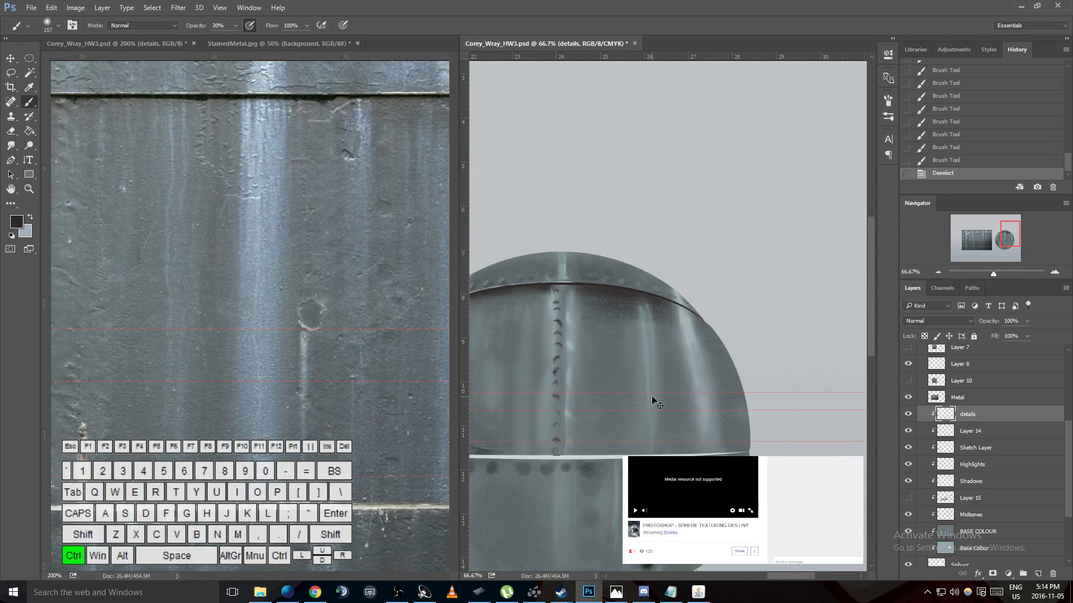
key("e")
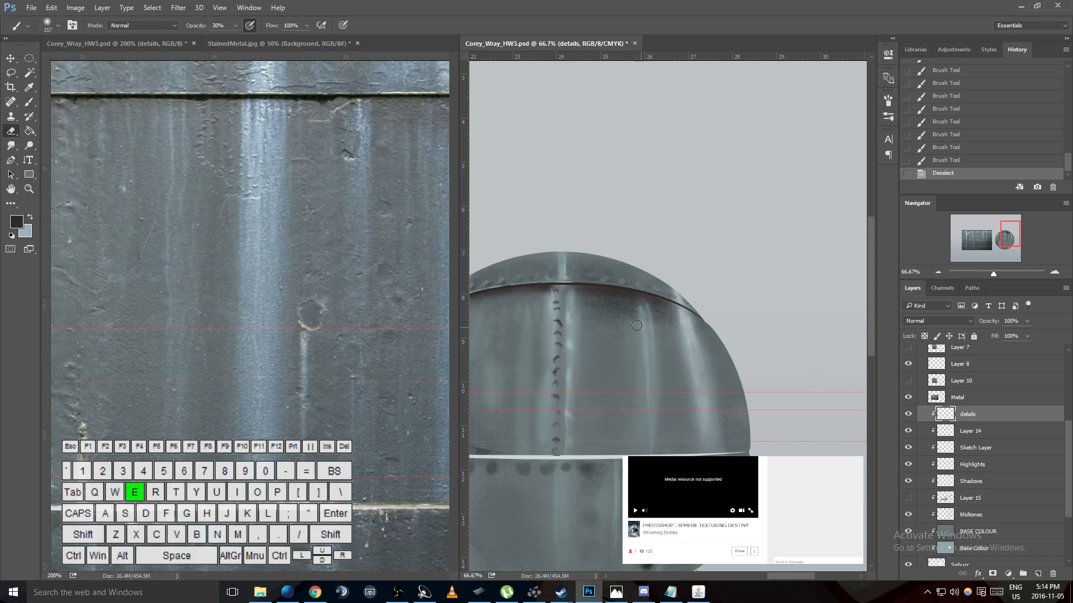
right_click(615, 324)
left_click_drag(687, 352, 718, 351)
left_click_drag(603, 314, 641, 329)
left_click_drag(594, 325, 678, 335)
left_click_drag(551, 316, 722, 342)
- Compare the sphere with the Shadows, Highlights and Midtones layers each hidden and shown
scroll(614, 375, "up", 2)
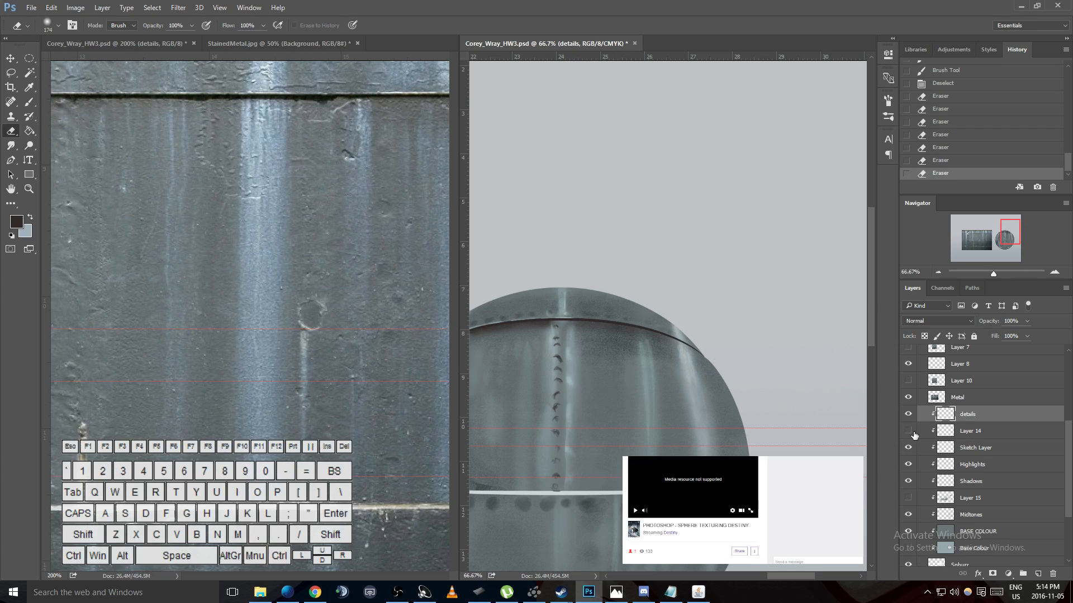
left_click(910, 482)
left_click(910, 482)
left_click(909, 467)
left_click(908, 465)
left_click(908, 515)
left_click(908, 515)
- On the Midtones layer, lightly erase the dark grain below the upper seam with the Eraser at 10% opacity
left_click(971, 514)
key("1")
left_click_drag(639, 363, 680, 367)
left_click_drag(584, 351, 682, 367)
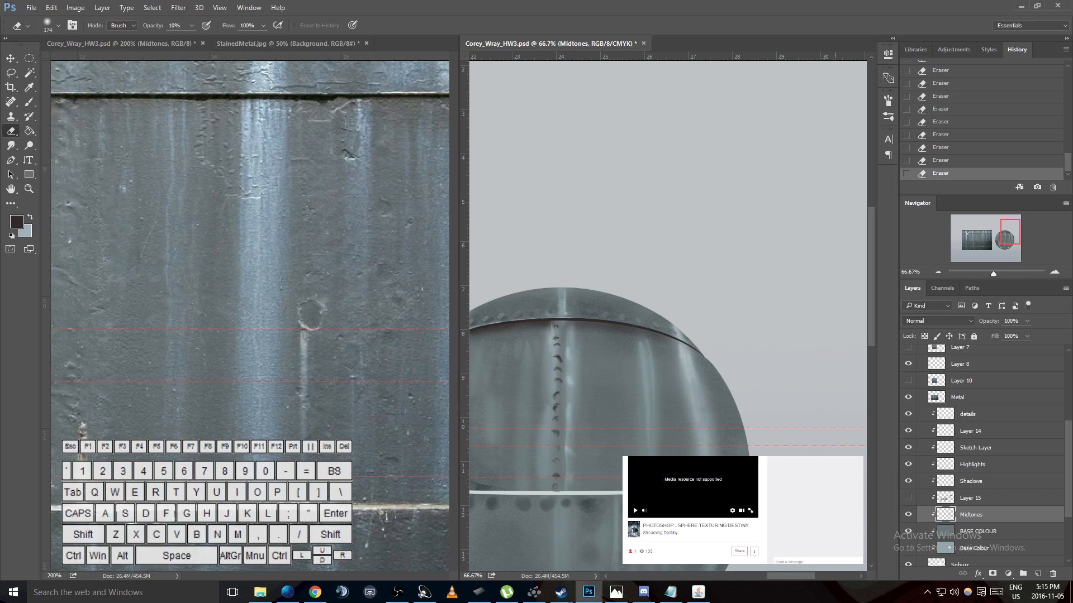
- Examine the shading, rivets and seams across the whole sphere
left_click_drag(792, 576, 776, 578)
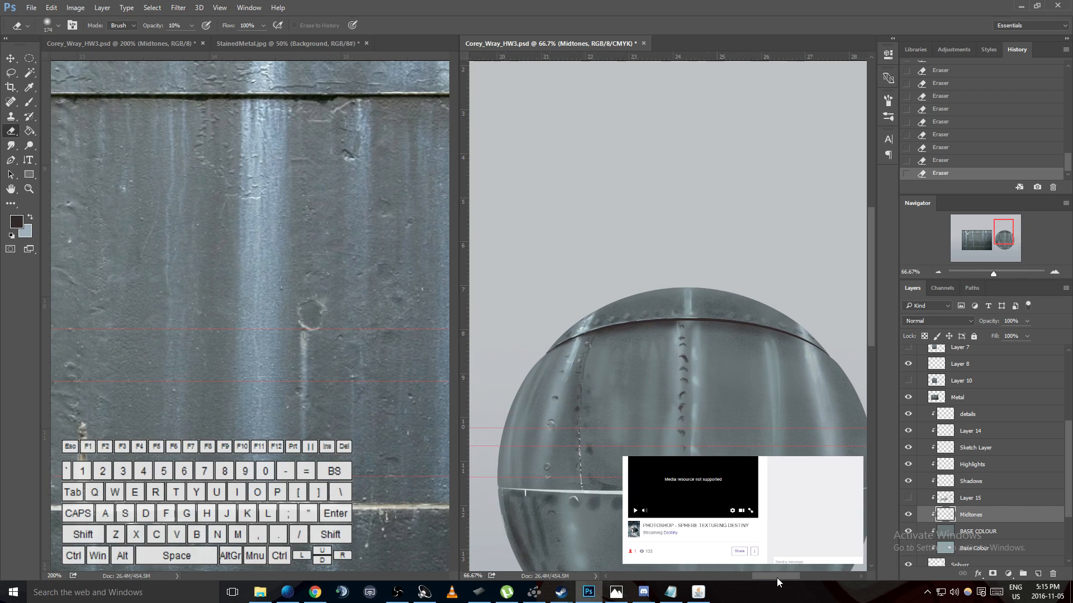
scroll(739, 431, "down", 1)
scroll(739, 432, "down", 3)
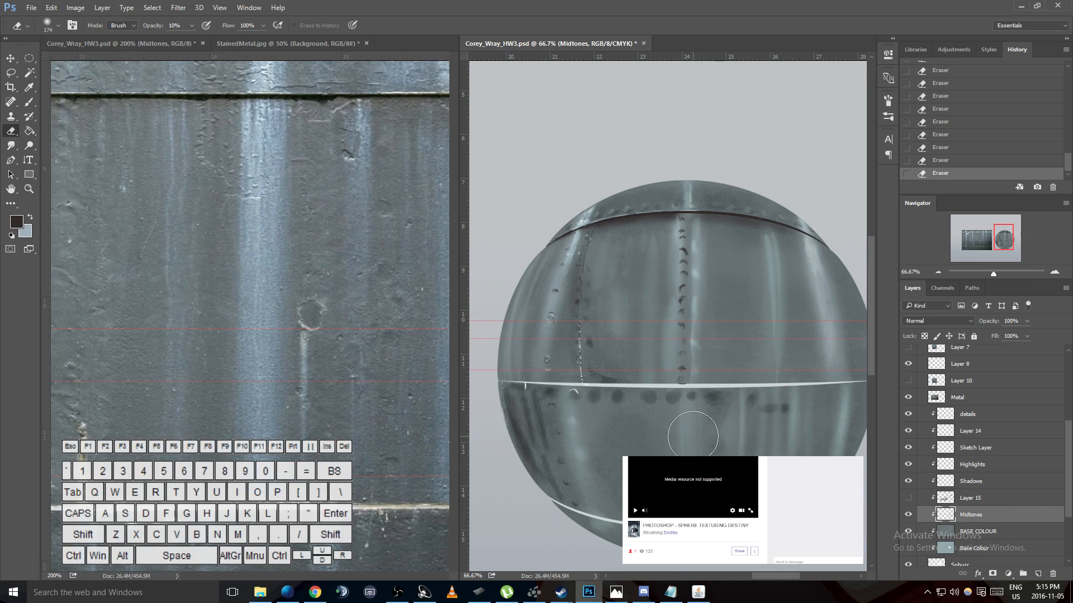
scroll(692, 436, "up", 1)
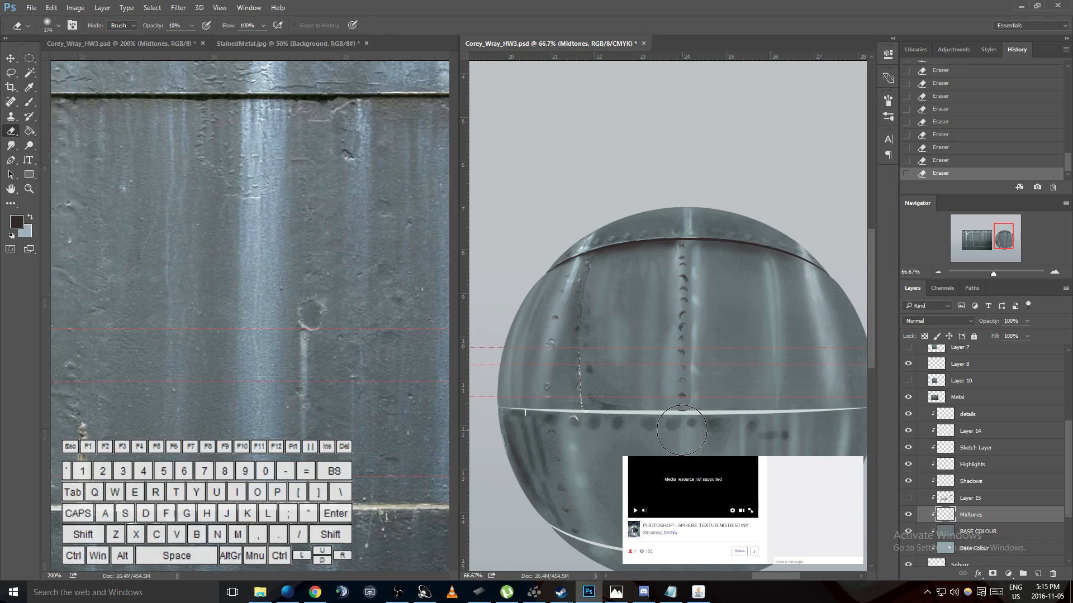
scroll(678, 434, "down", 2)
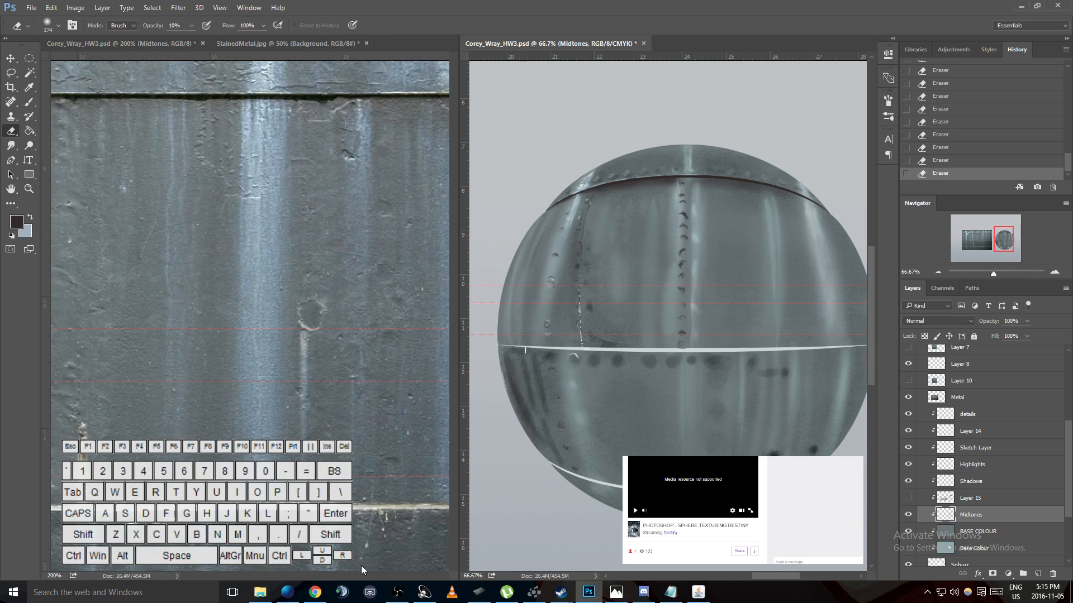
- Show Layer 7, the spherized metal photo, in the reference view beside the painted sphere, and activate the Lasso tool
left_click(314, 575)
left_click_drag(314, 575, 273, 578)
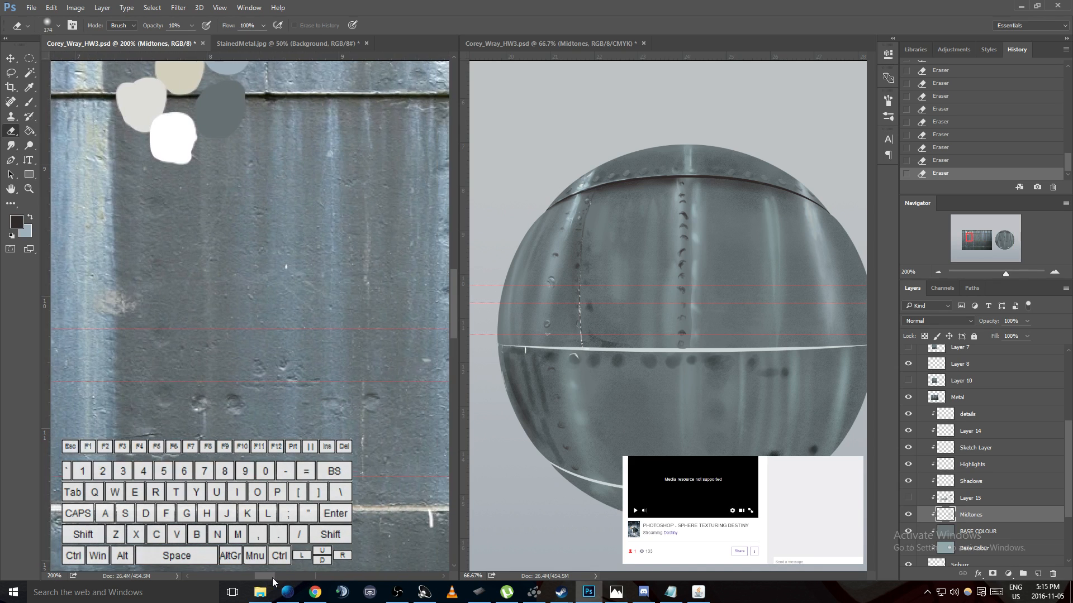
scroll(961, 447, "up", 3)
left_click(908, 412)
left_click(909, 412)
left_click(909, 412)
left_click(909, 413)
left_click(909, 413)
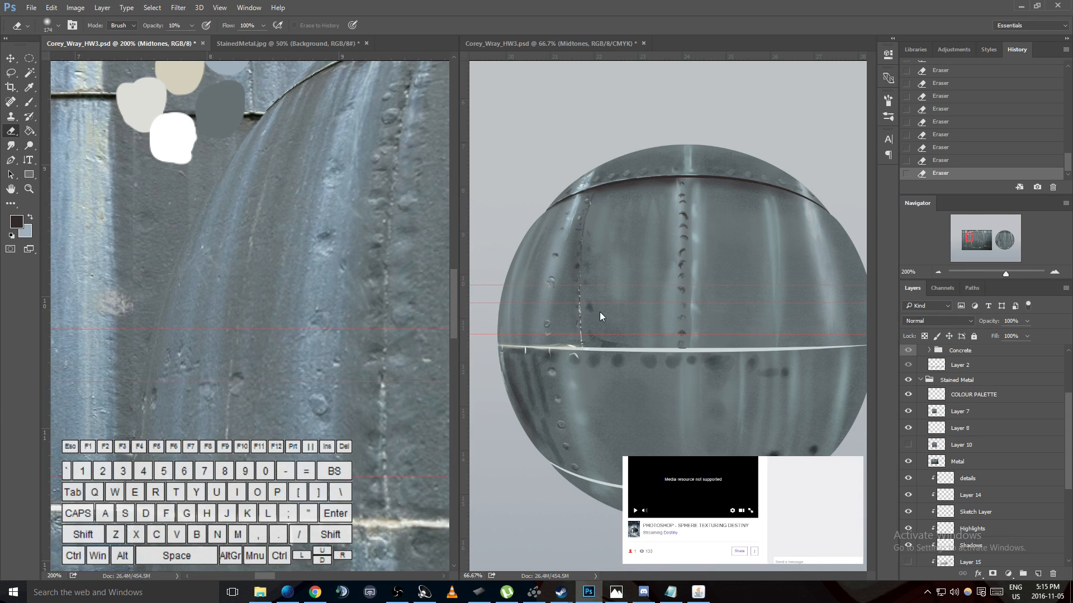
key("l")
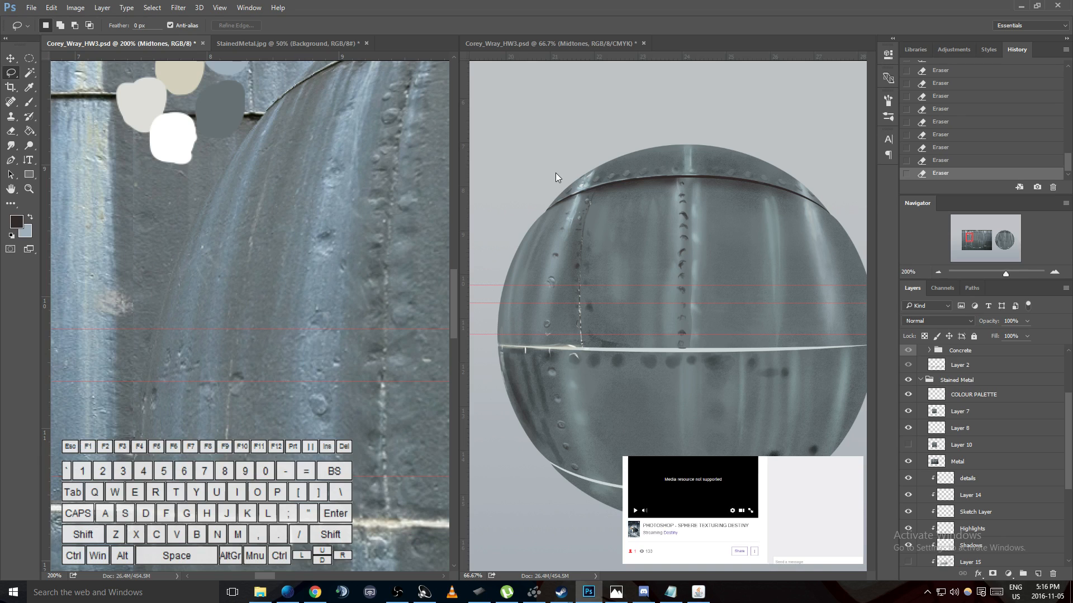
- Select the details layer and remove the three horizontal guides that cross the sphere
left_click(619, 253)
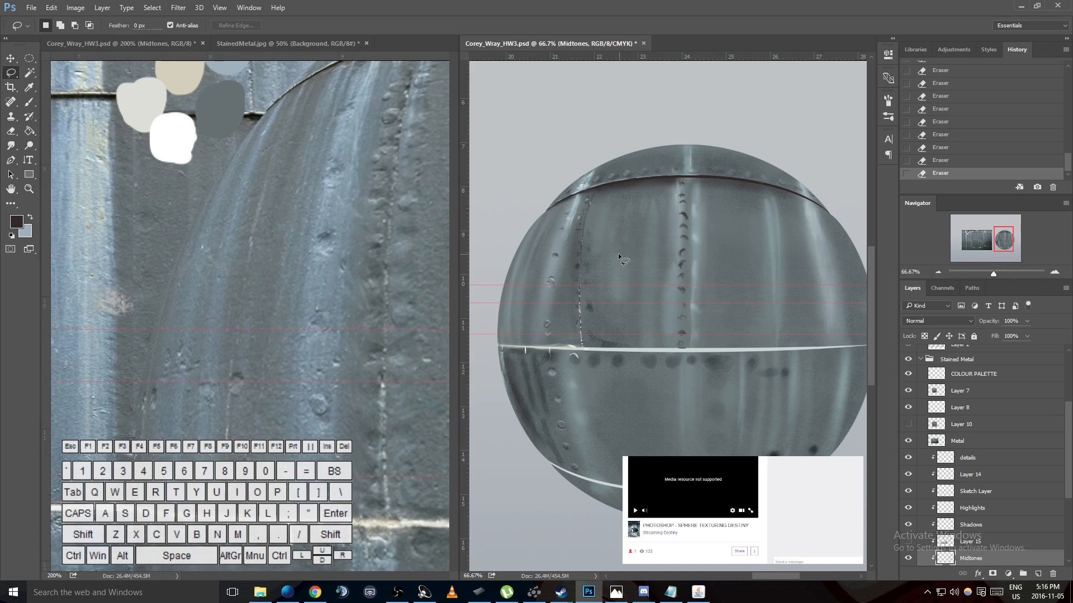
scroll(610, 259, "up", 2)
scroll(609, 260, "down", 1)
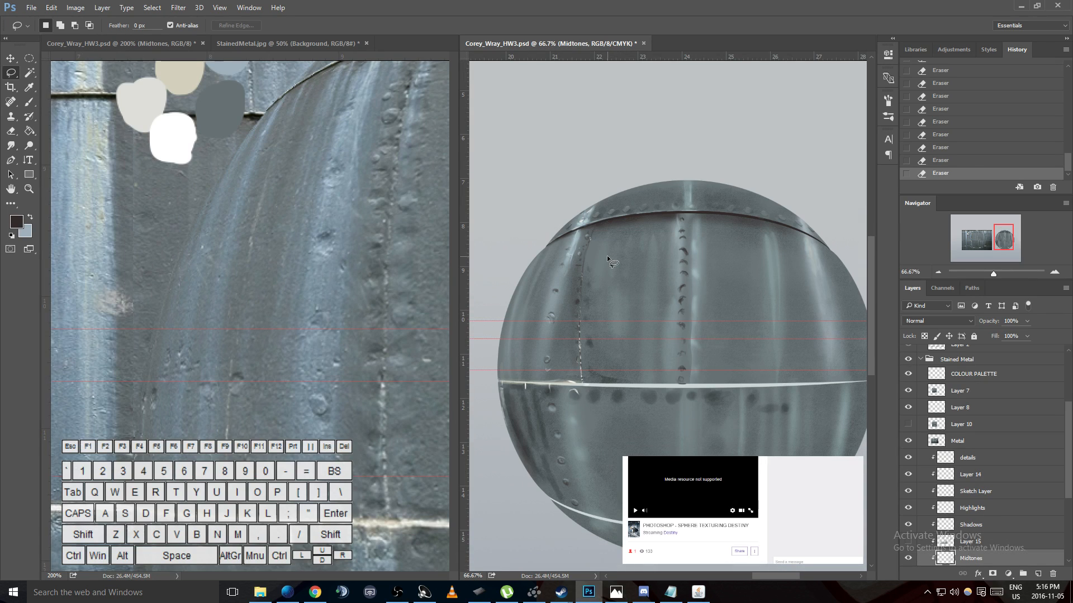
left_click(985, 458)
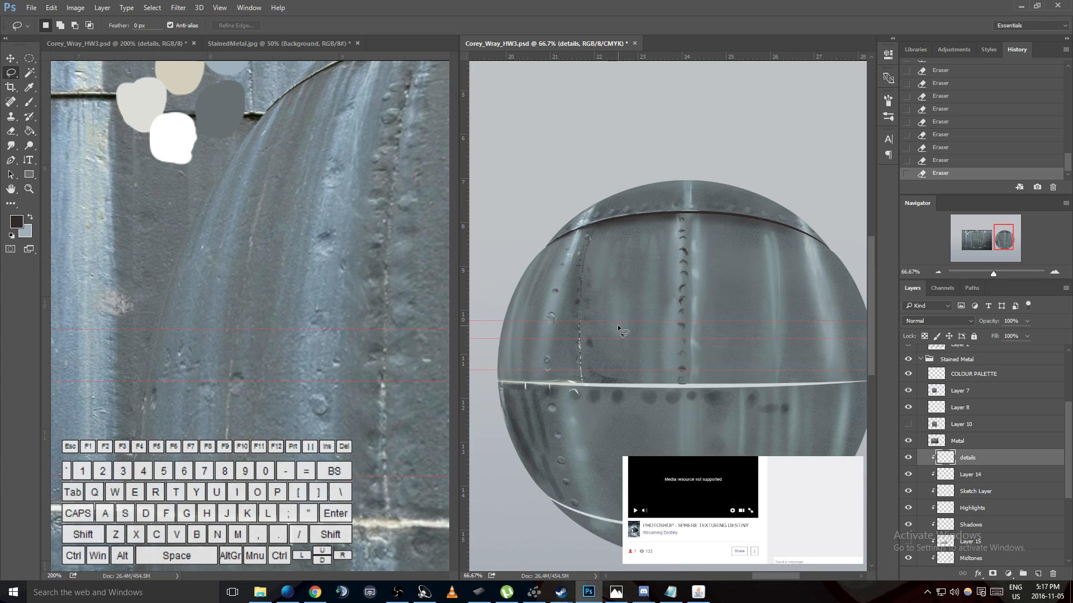
scroll(612, 346, "down", 1)
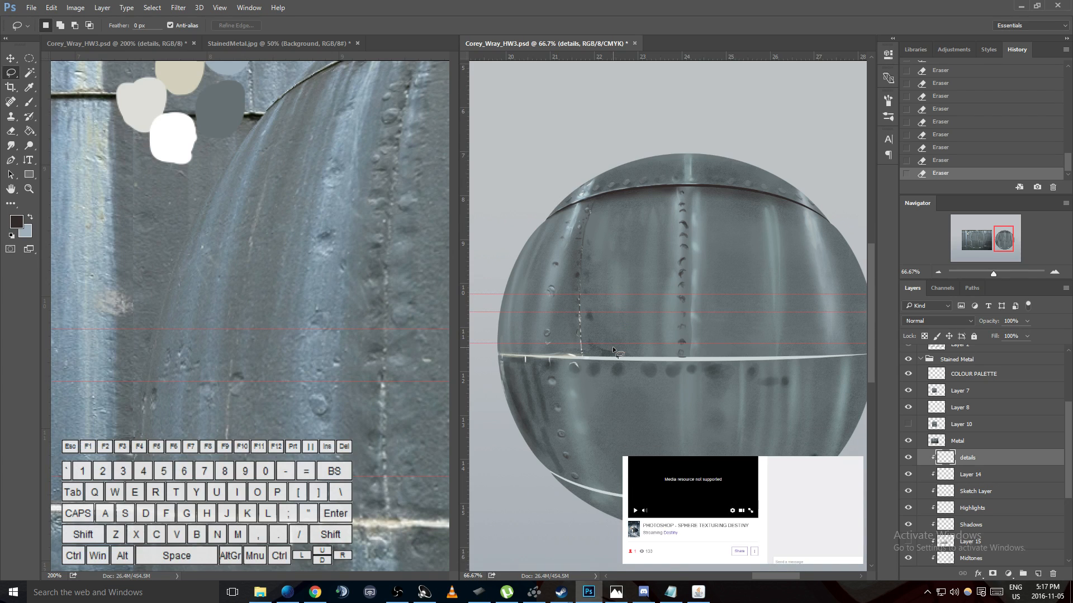
scroll(612, 346, "up", 1)
left_click_drag(630, 320, 628, 2)
left_click_drag(633, 338, 643, 28)
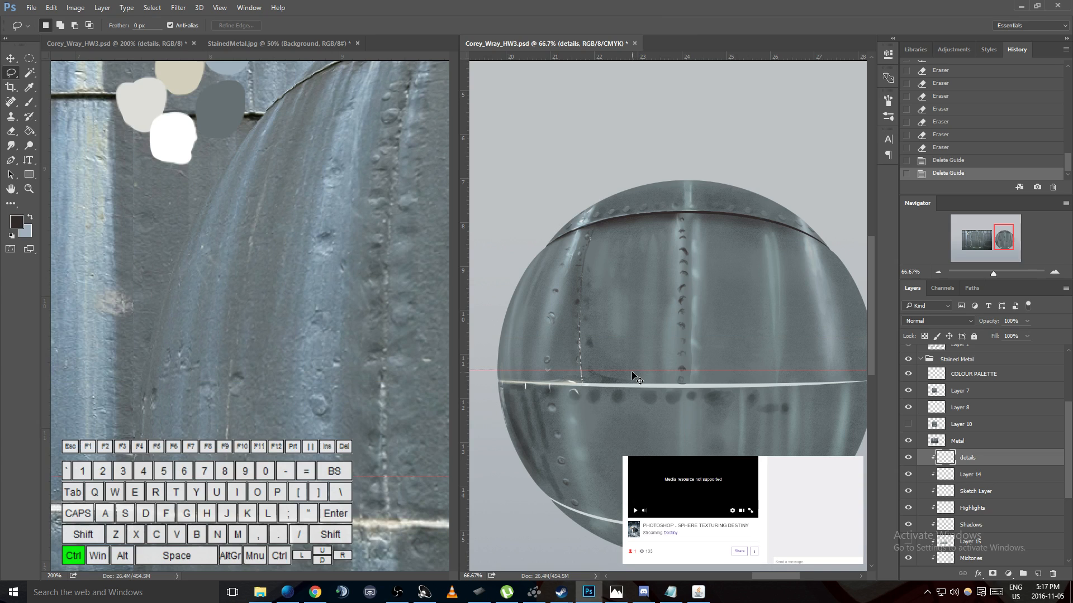
left_click_drag(631, 369, 640, 22)
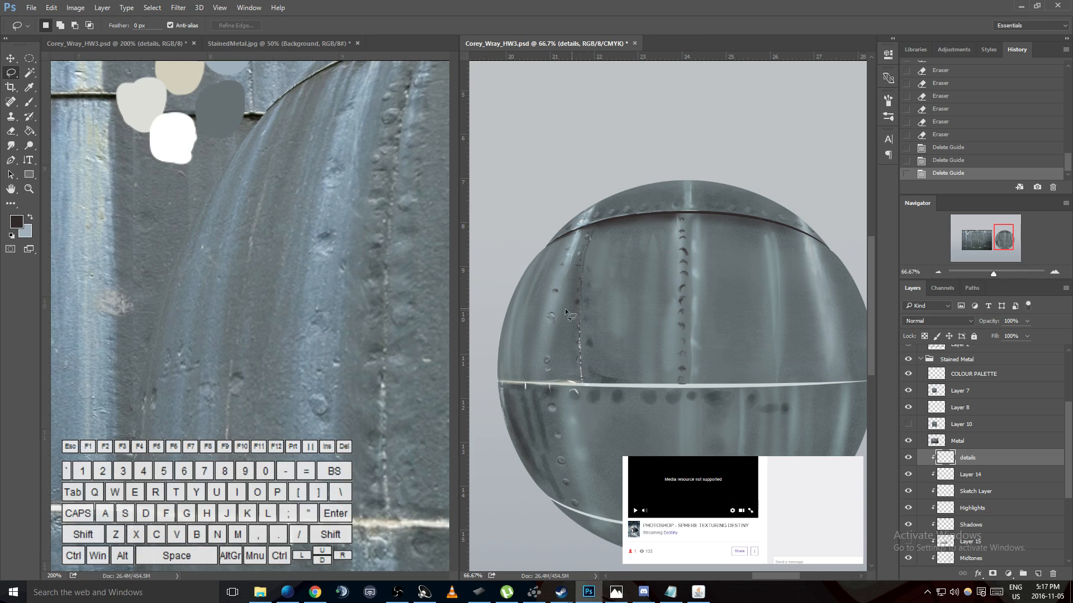
- Add a new layer directly above the details layer, make it a clipping mask and name it Highlights
scroll(657, 386, "down", 1)
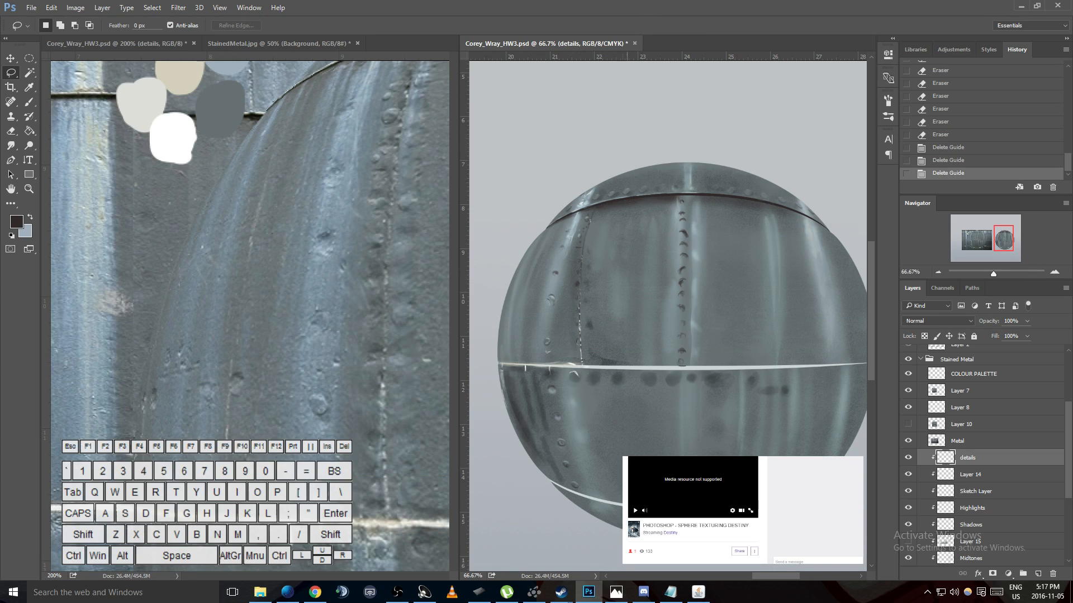
mouse_move(762, 575)
left_mouse_down()
mouse_move(749, 576)
mouse_move(772, 575)
left_mouse_up()
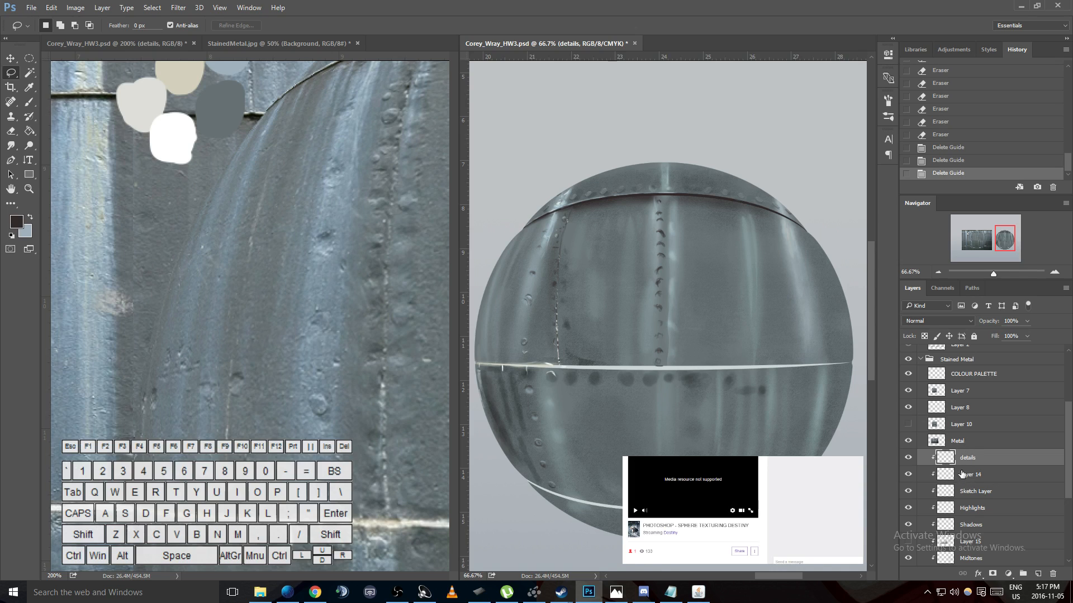
left_click(1037, 574)
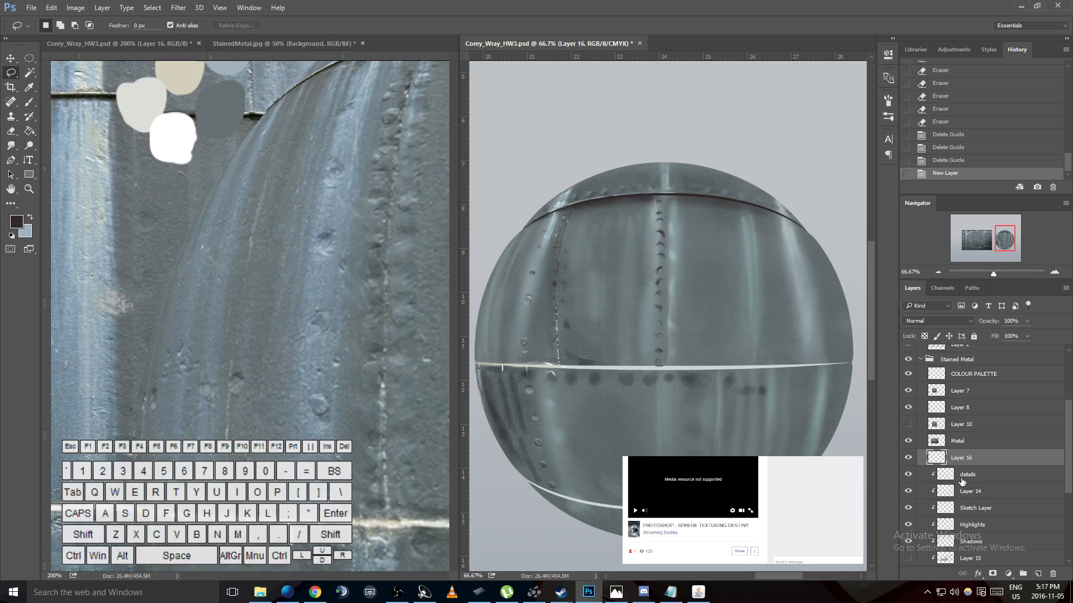
key("ctrl+alt+g")
double_click(970, 459)
type("Highlights")
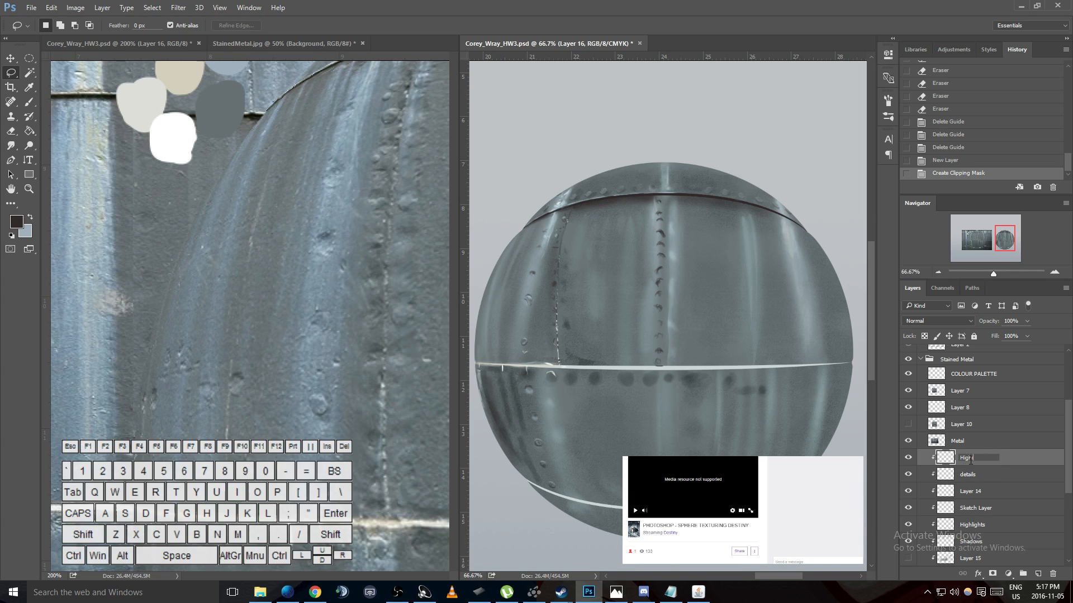
key("Return")
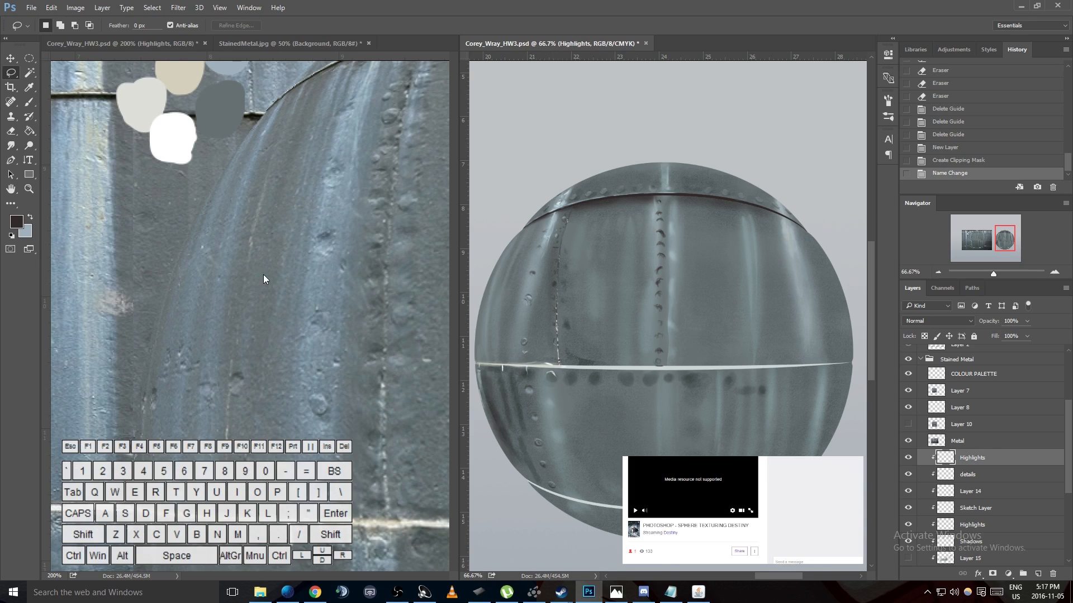
- Swap to the light blue-grey foreground, activate the Brush and try a Color Dodge stroke on the sphere's upper-left area, undoing it
key("x")
key("b")
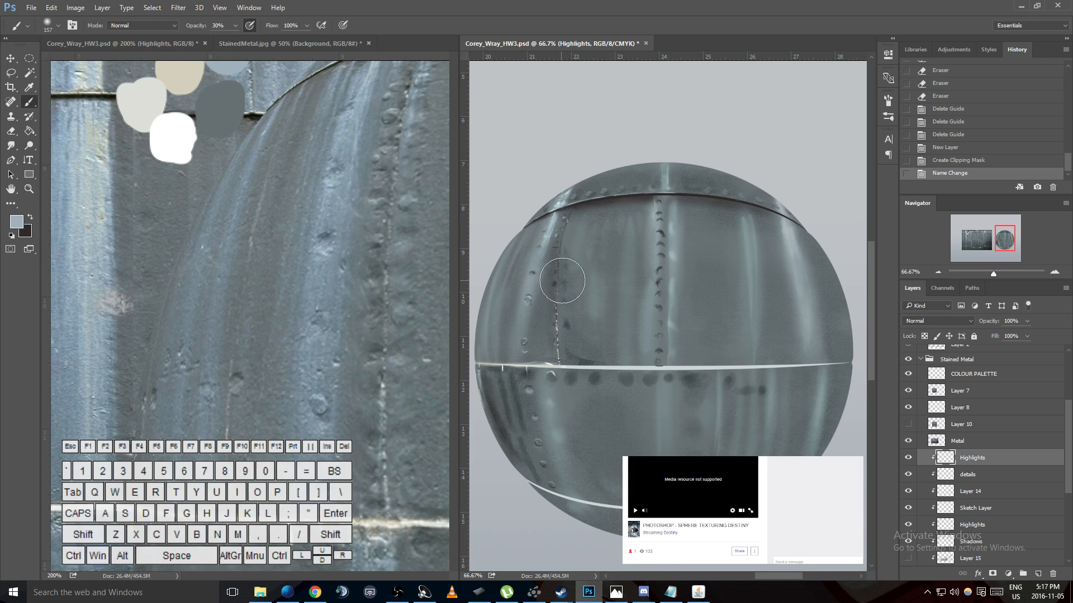
left_click(170, 26)
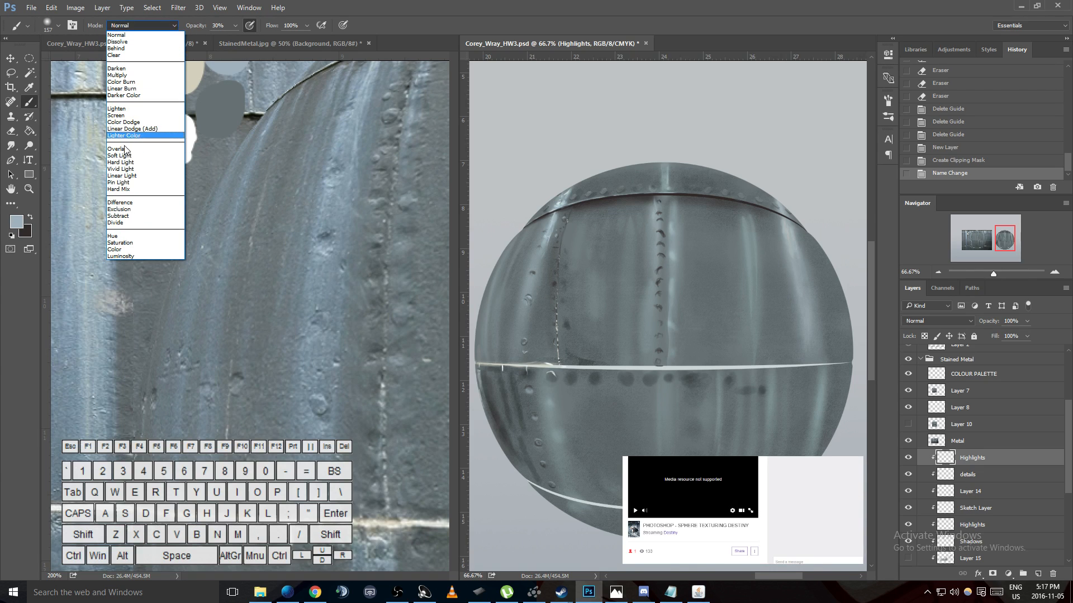
left_click(128, 122)
mouse_move(487, 201)
left_mouse_down()
mouse_move(602, 234)
mouse_move(566, 212)
mouse_move(575, 275)
mouse_move(548, 286)
mouse_move(592, 279)
left_mouse_up()
key("ctrl+z")
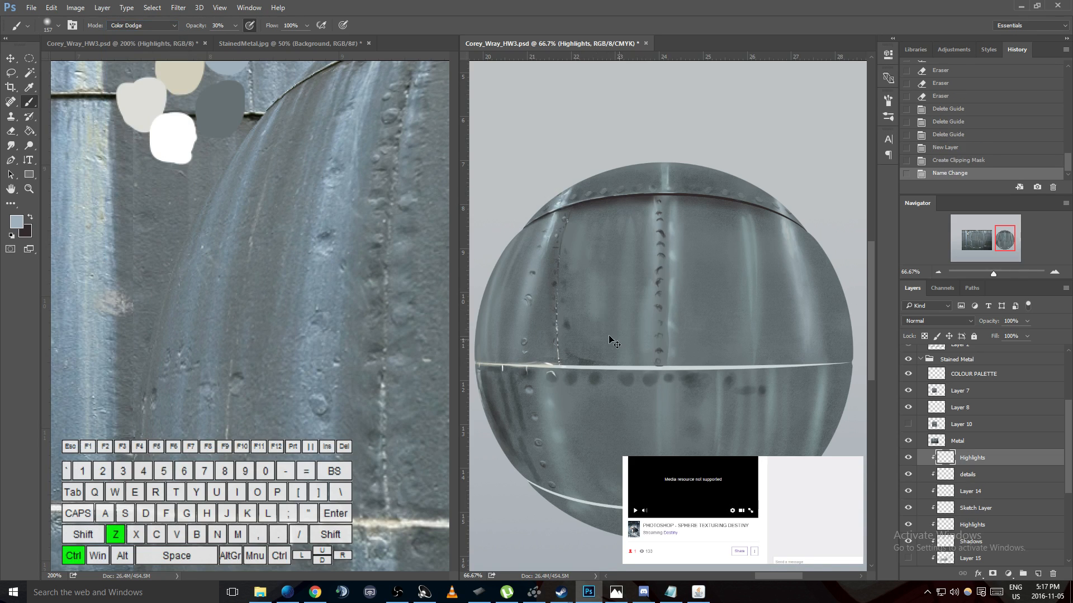
- Try one Overlay and one Lighten brush stroke on the panel below the upper seam, undoing each
left_click(137, 24)
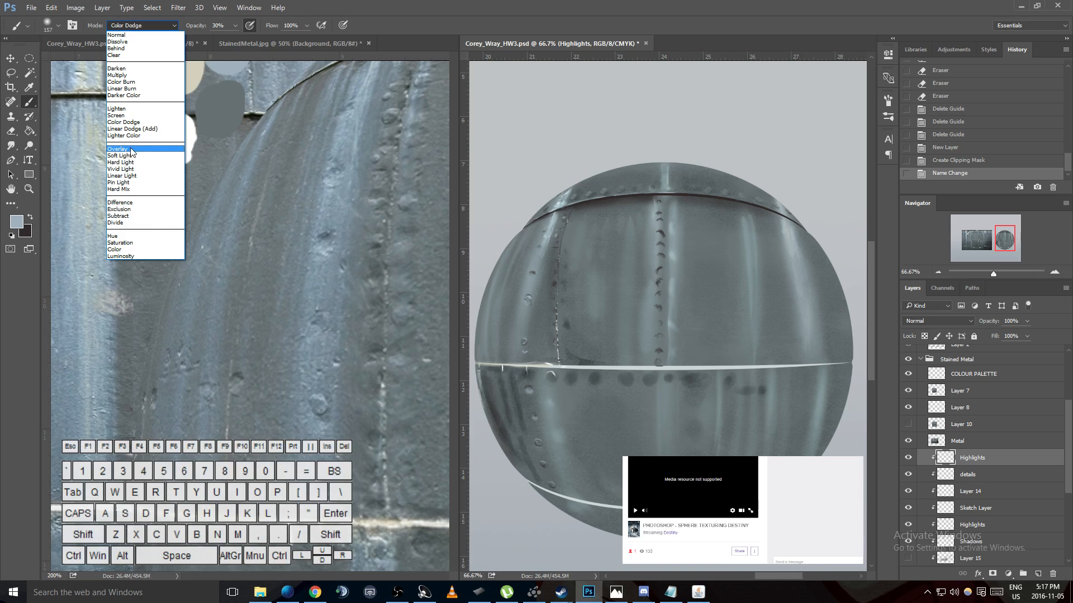
left_click(140, 149)
mouse_move(594, 232)
left_mouse_down()
mouse_move(582, 293)
mouse_move(556, 281)
mouse_move(565, 255)
mouse_move(558, 278)
mouse_move(615, 340)
left_mouse_up()
key("ctrl+z")
left_click(132, 26)
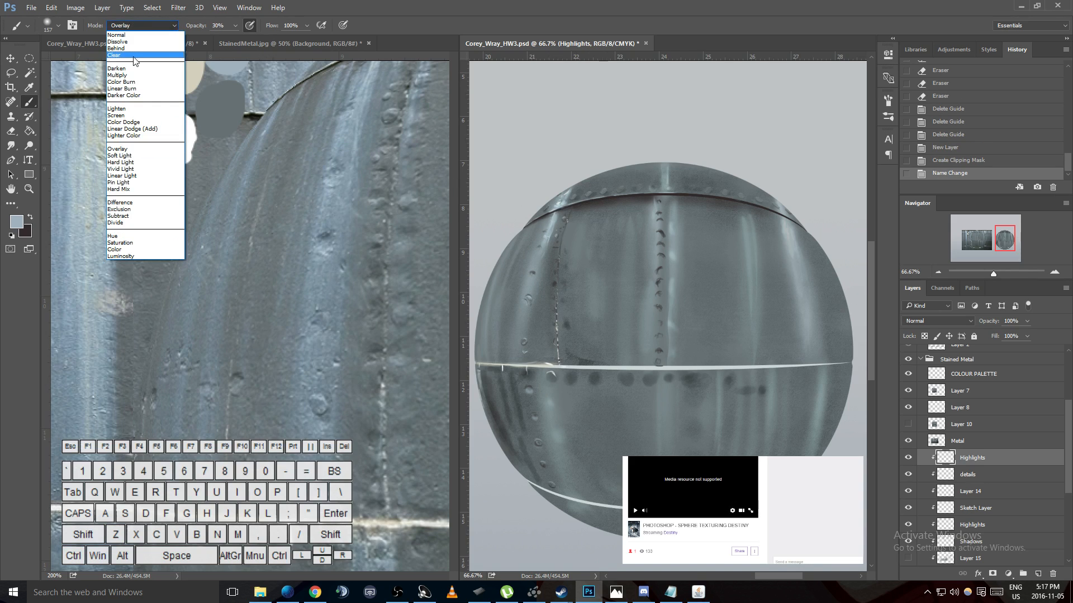
left_click(117, 108)
mouse_move(599, 223)
left_mouse_down()
mouse_move(565, 230)
mouse_move(593, 238)
mouse_move(598, 302)
left_mouse_up()
key("ctrl+z")
- Set the brush mode to Screen and undo the trial stroke on the sphere
left_click(163, 27)
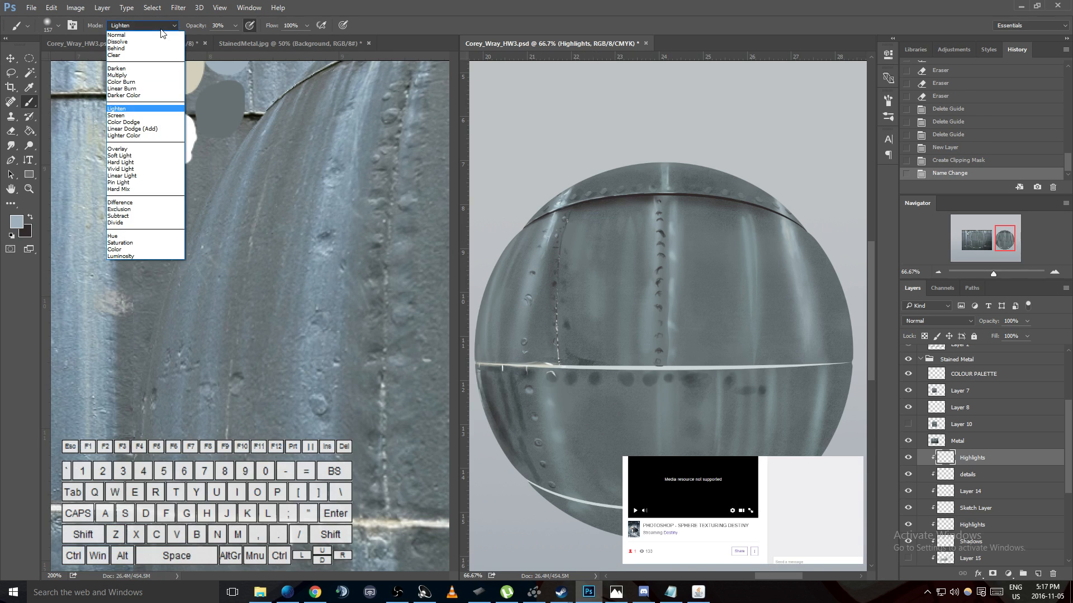
left_click(115, 115)
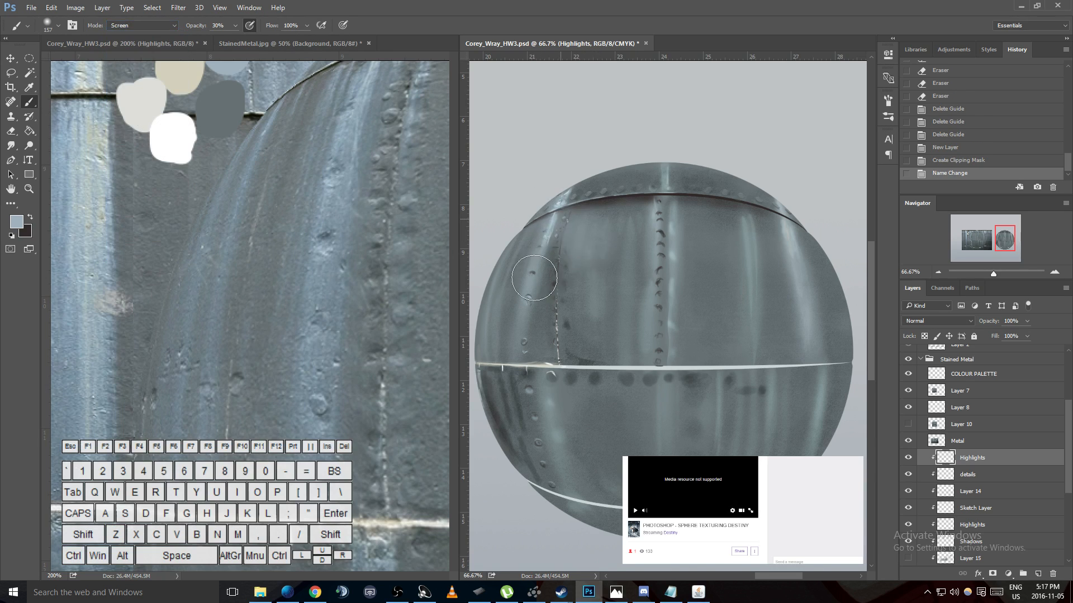
key("ctrl+z")
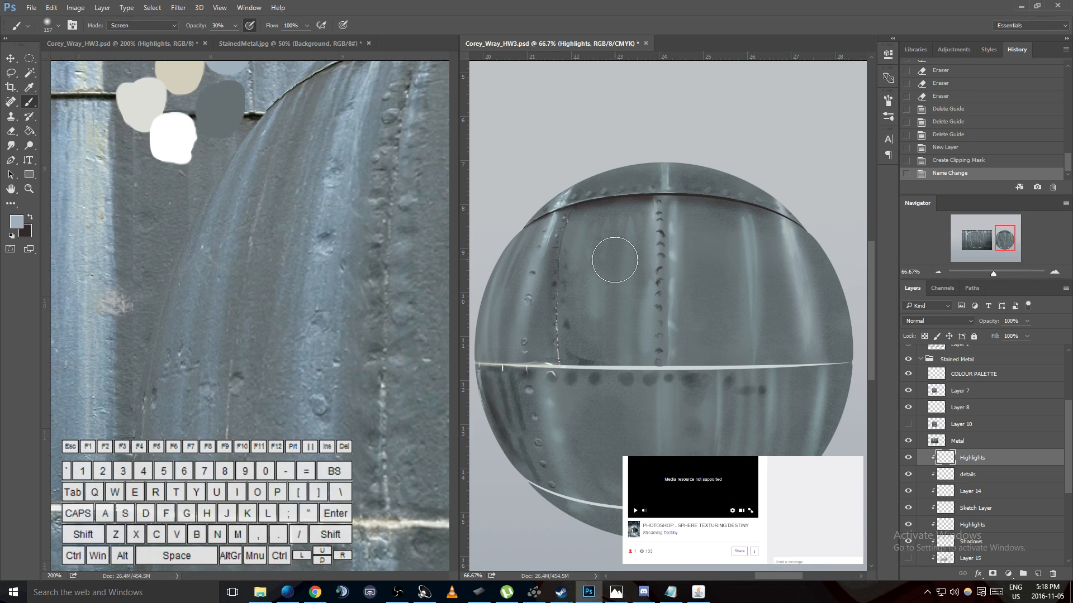
- Pick a paler blue foreground colour and try a Screen stroke on the upper-left panel, undoing it
left_click(150, 8)
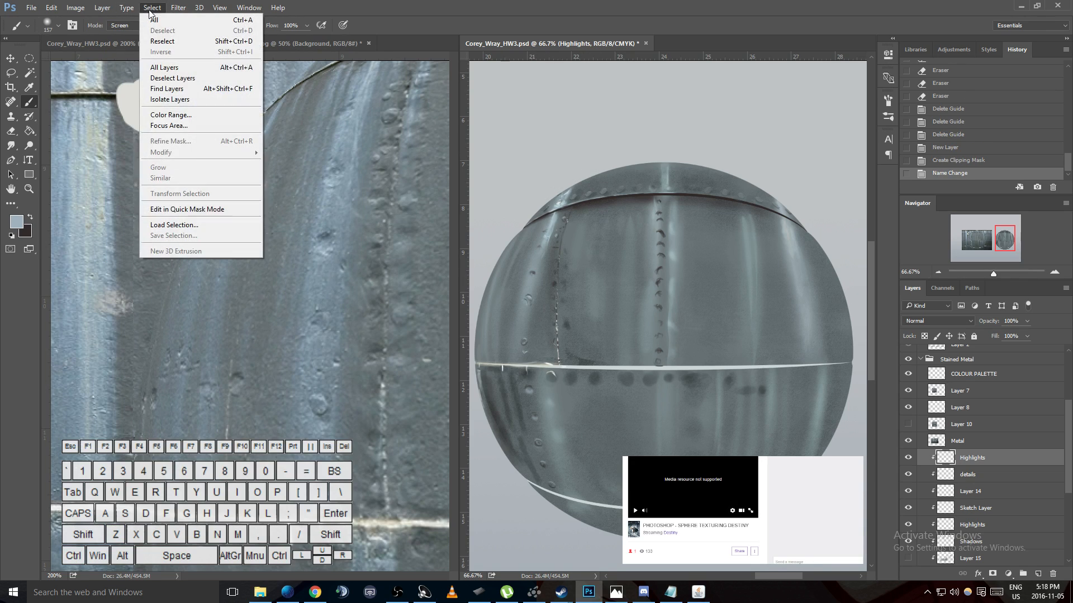
left_click(17, 222)
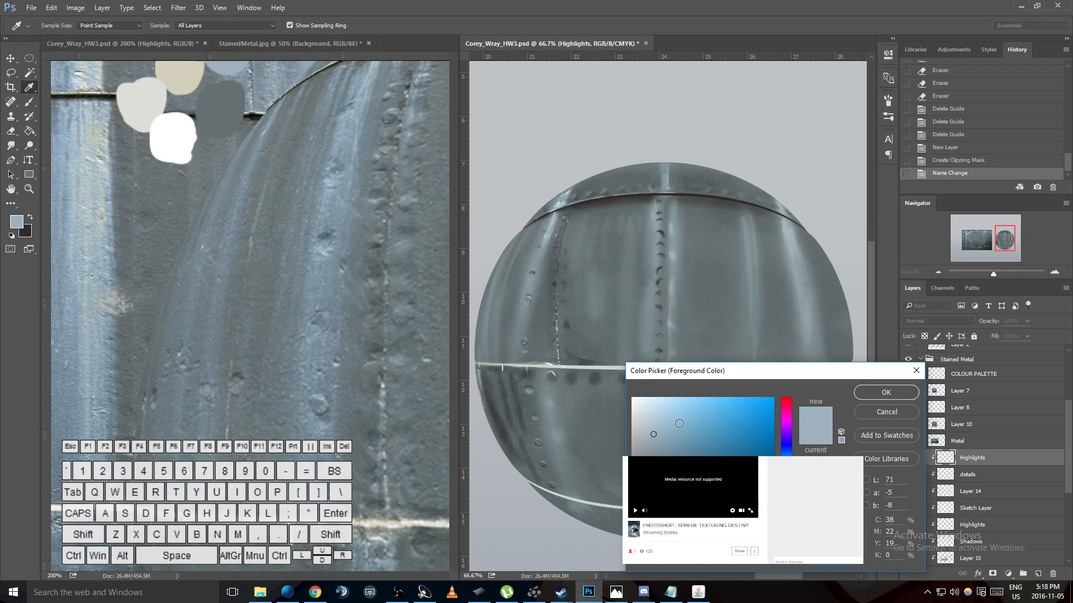
left_click(656, 401)
left_click(895, 396)
mouse_move(564, 215)
left_mouse_down()
mouse_move(533, 299)
mouse_move(542, 269)
mouse_move(576, 242)
mouse_move(601, 268)
left_mouse_up()
key("ctrl+z")
left_click(144, 25)
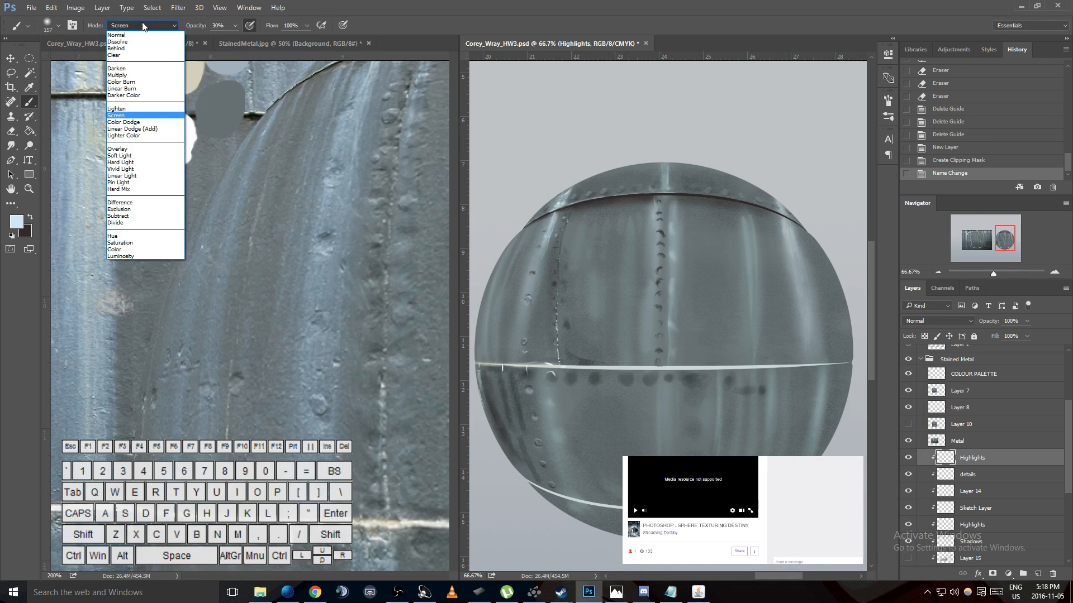
left_click(166, 7)
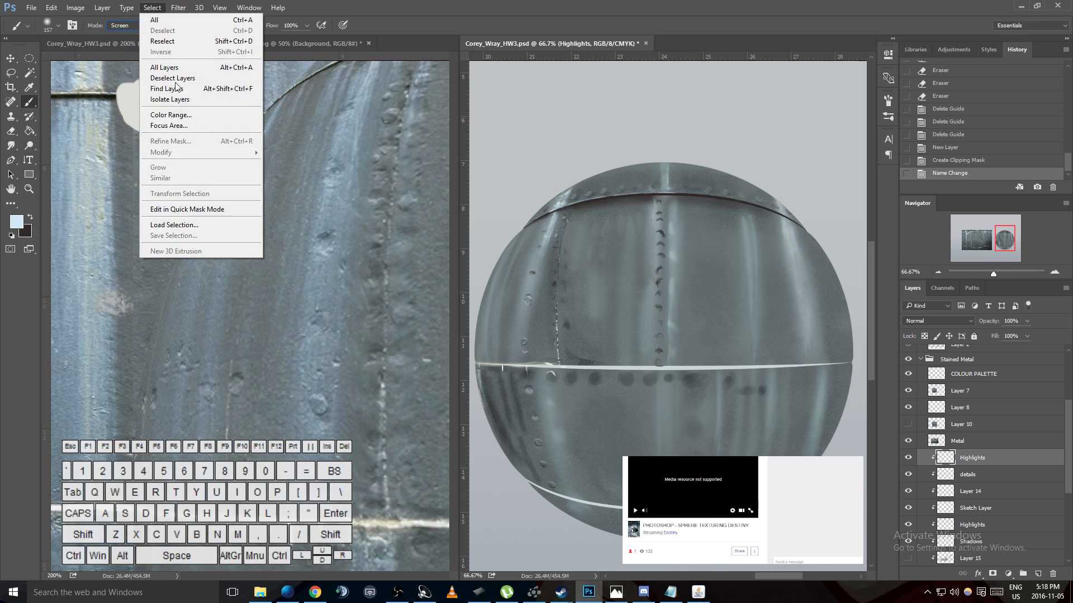
left_click(170, 115)
left_click(555, 147)
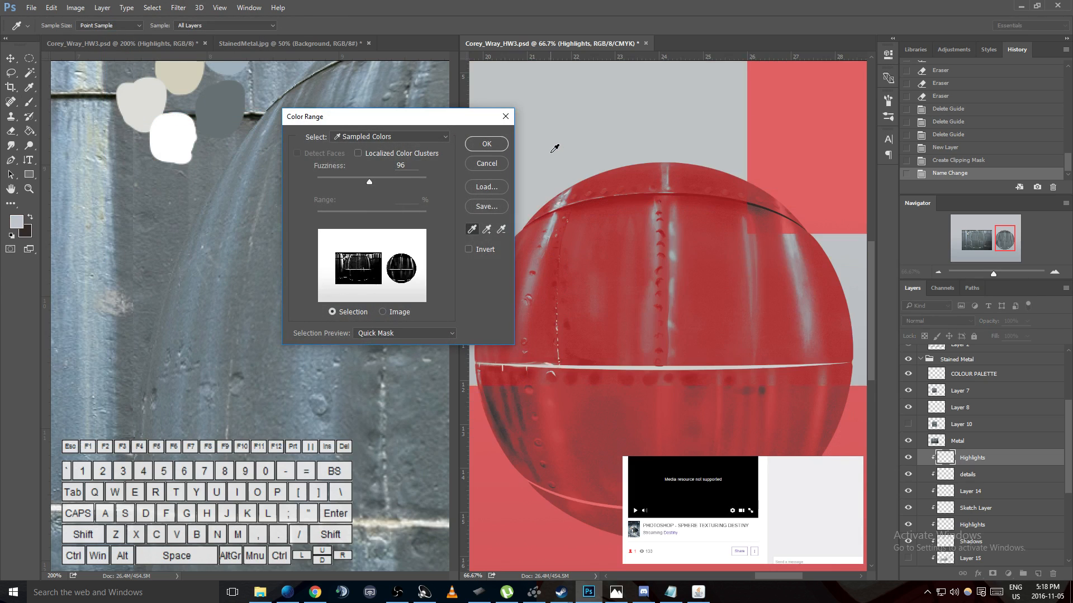
left_click(477, 166)
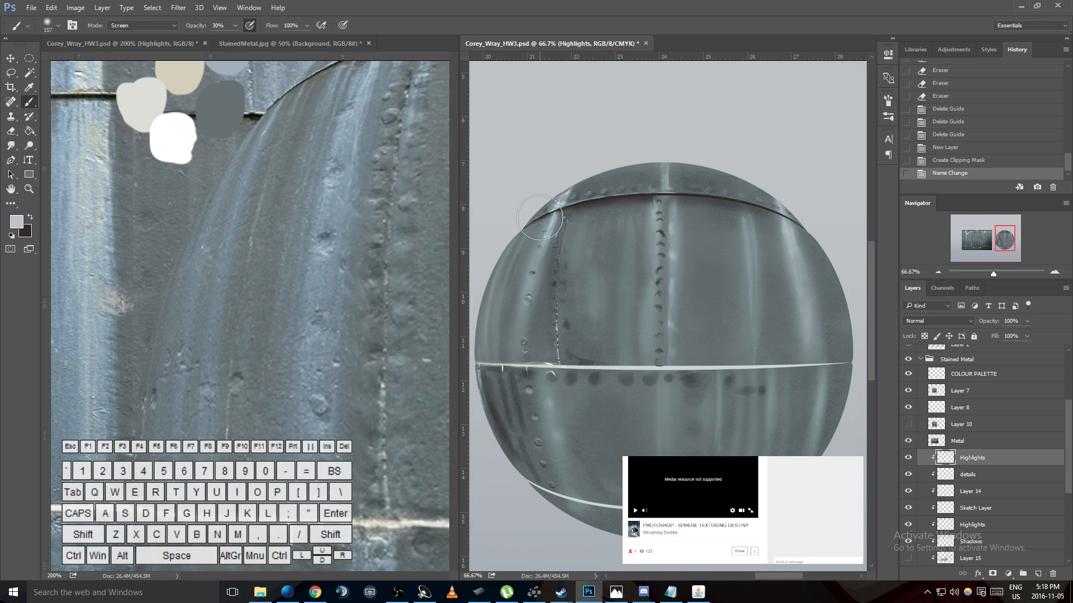
- Hide the background layer behind the sphere
scroll(970, 481, "down", 5)
scroll(970, 480, "down", 1)
left_click(908, 526)
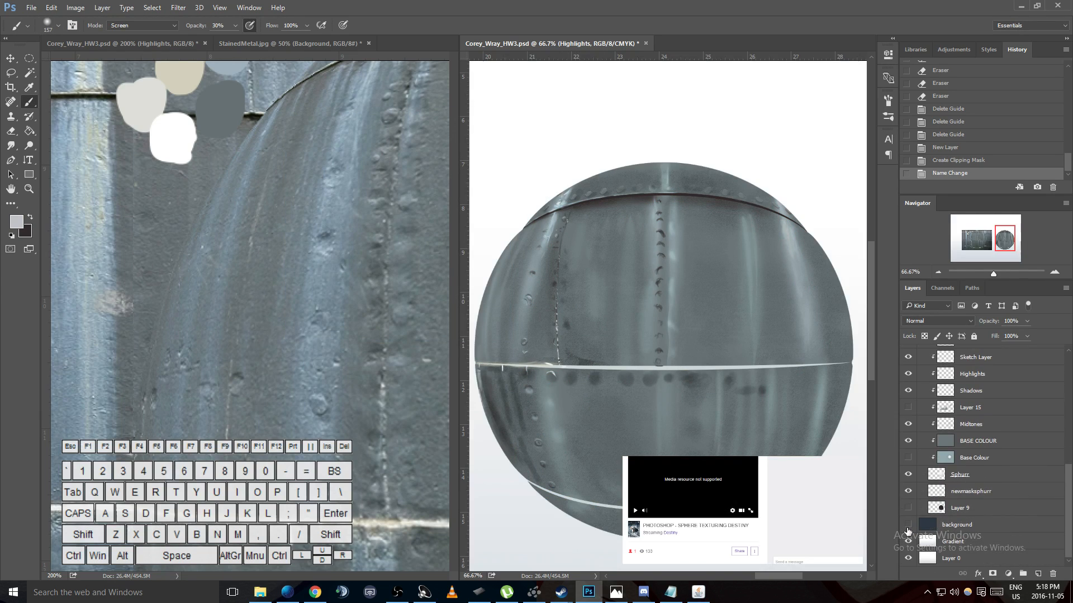
- Create a Color Range selection by sampling the white backdrop above the sphere, with fuzziness set to 200
left_click(152, 7)
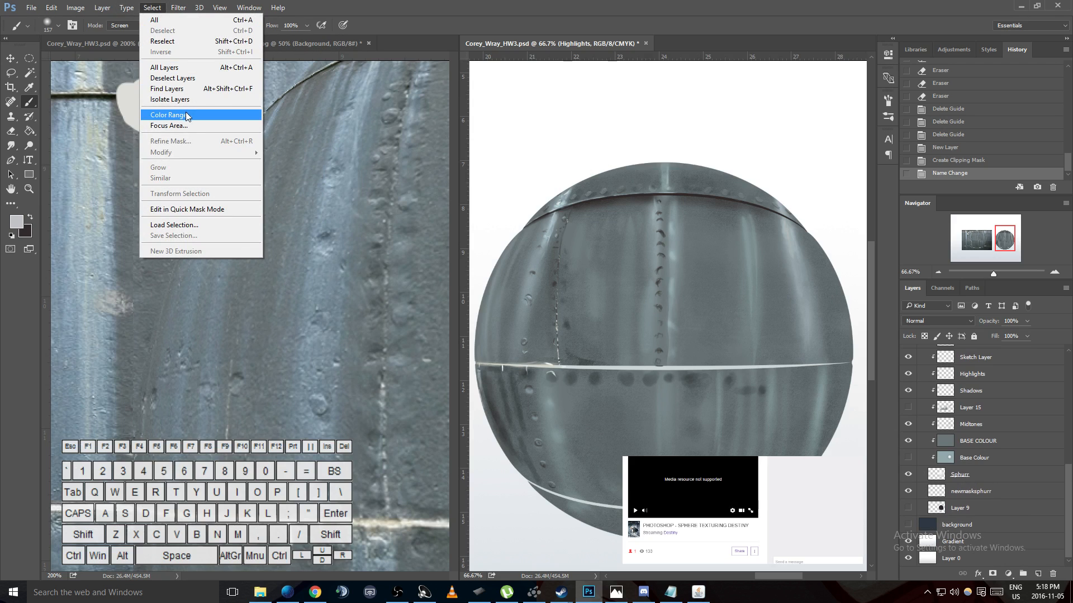
left_click(167, 116)
left_click(567, 144)
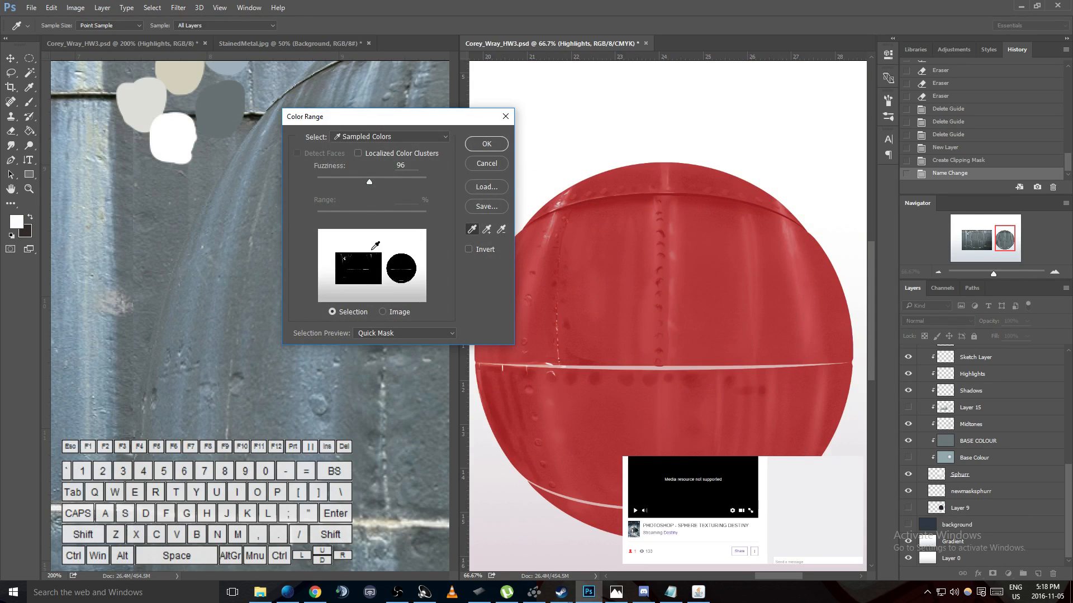
left_click_drag(371, 182, 443, 183)
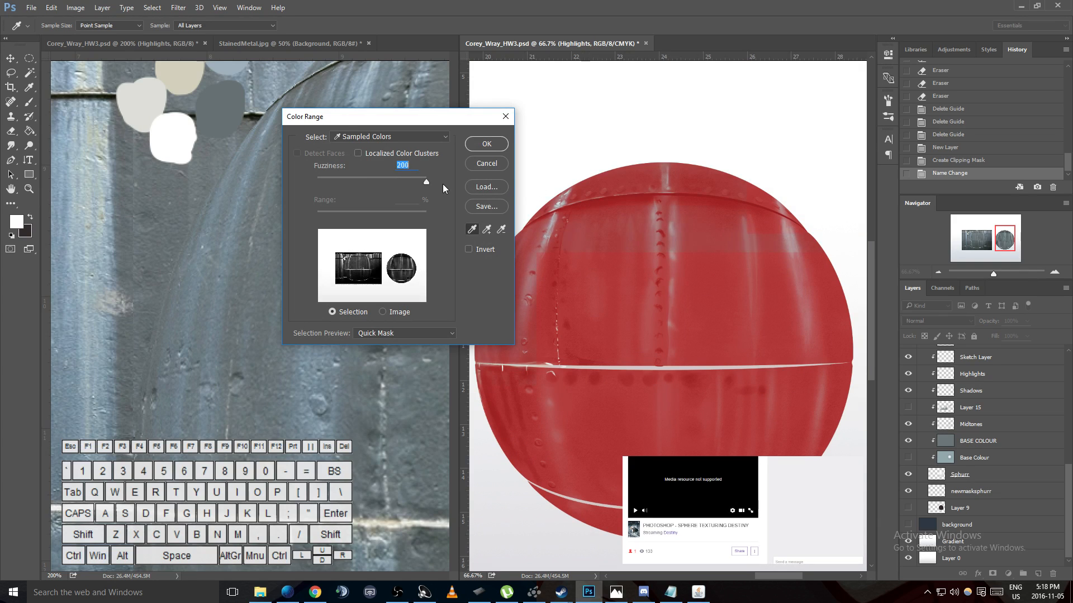
left_click(486, 144)
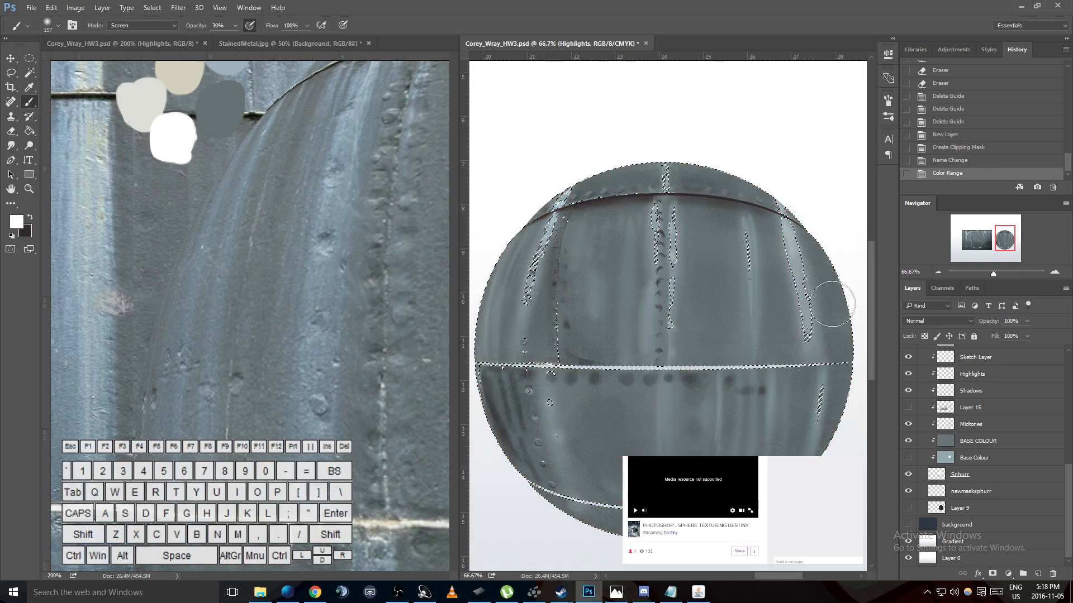
- Brush vertical white highlight streaks at 30% opacity in Screen mode within the selection on the sphere's upper panels
scroll(975, 399, "up", 3)
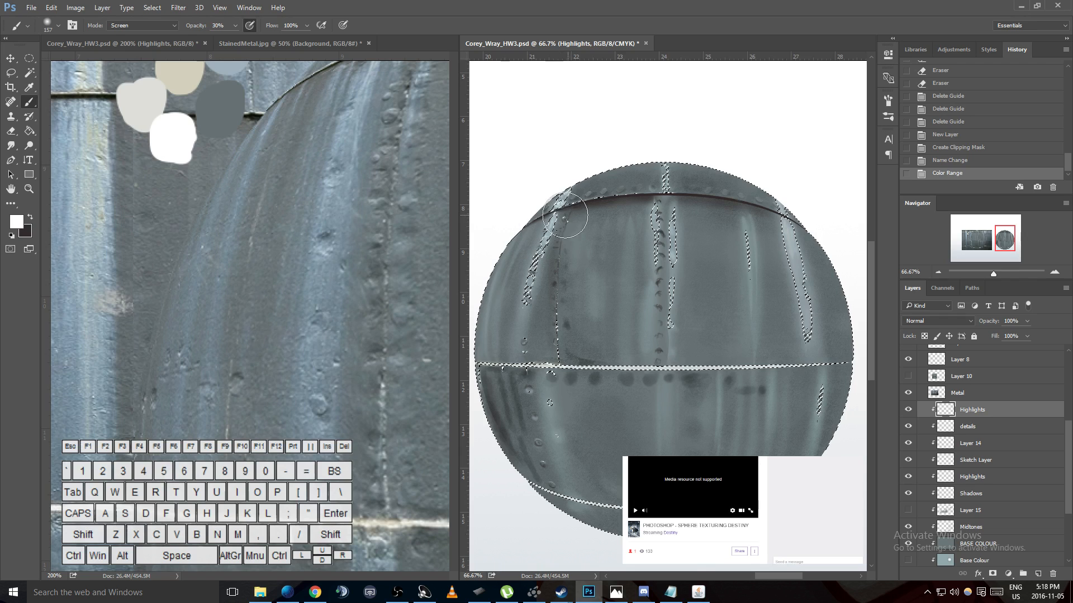
left_click_drag(597, 219, 594, 296)
left_click_drag(598, 223, 595, 290)
left_click_drag(630, 217, 634, 265)
left_click_drag(647, 215, 648, 262)
left_click_drag(680, 215, 675, 271)
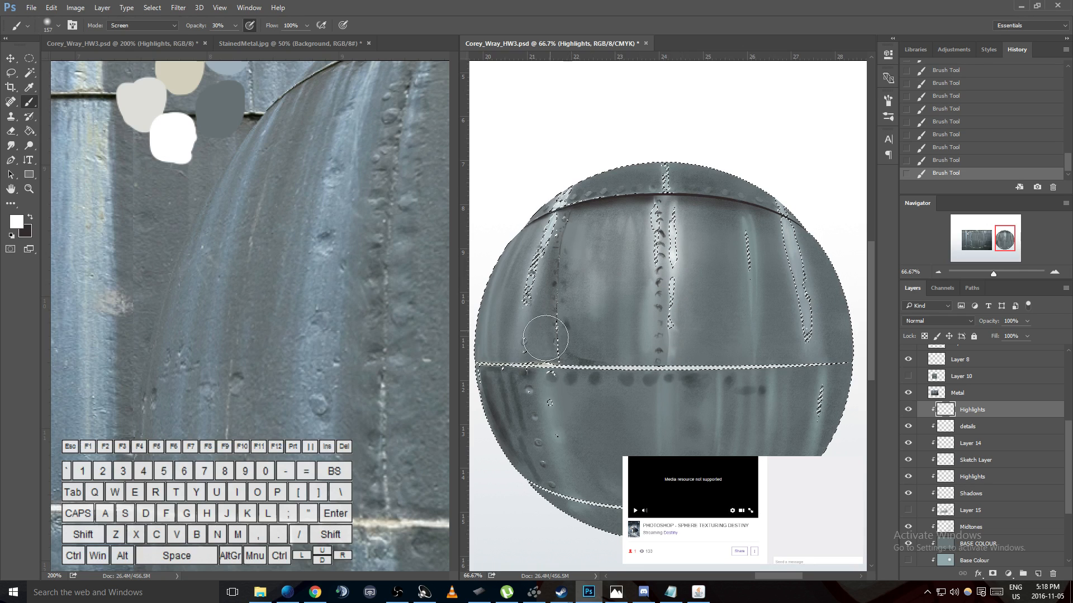
scroll(586, 235, "down", 3)
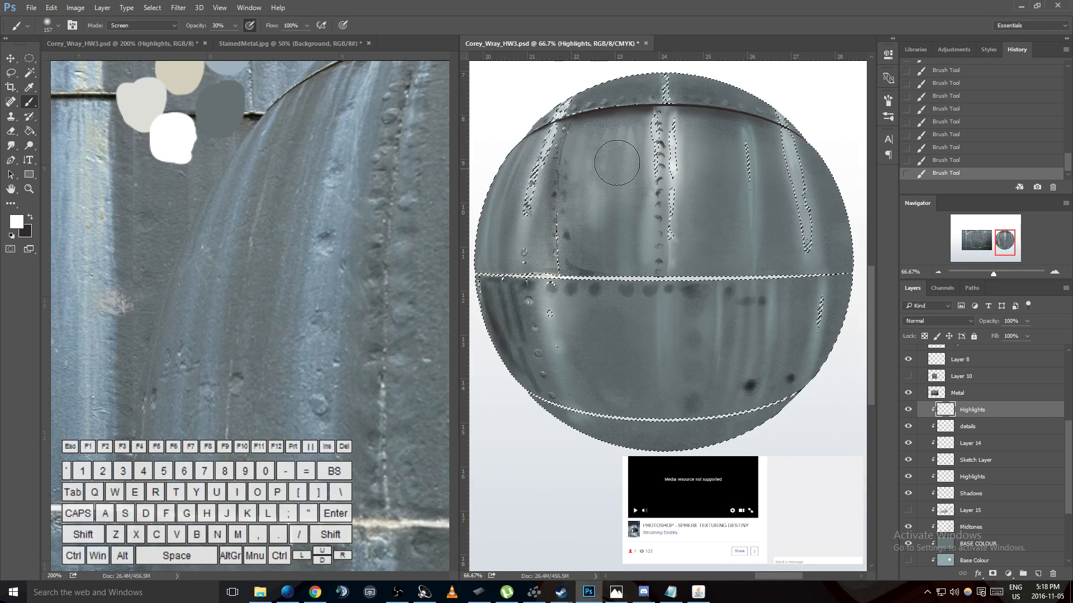
- Clear the Color Range selection from the highlighted sphere
scroll(637, 201, "up", 1)
key("ctrl+d")
key("ctrl+z")
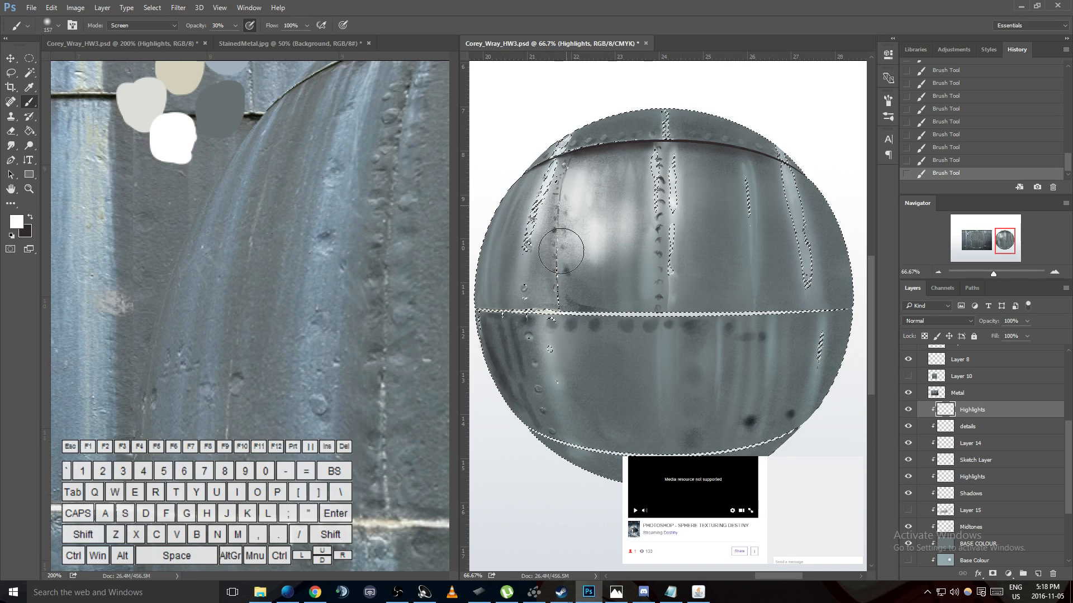
key("ctrl+d")
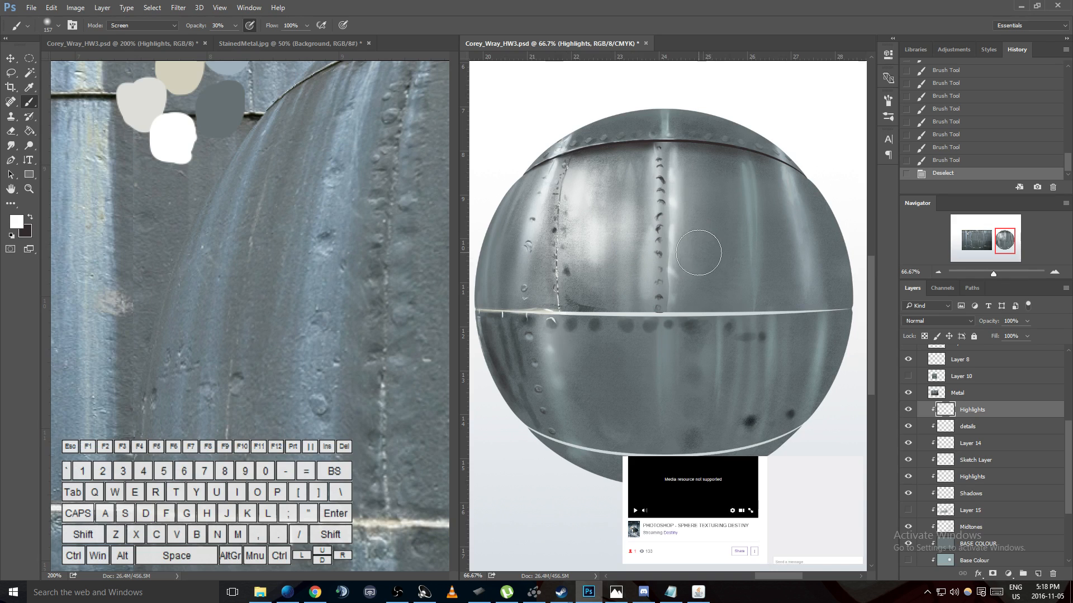
- Undo the deselection and brush more white highlights at 30% opacity in Screen mode over the sphere's upper panels
scroll(698, 252, "up", 2)
key("ctrl+z")
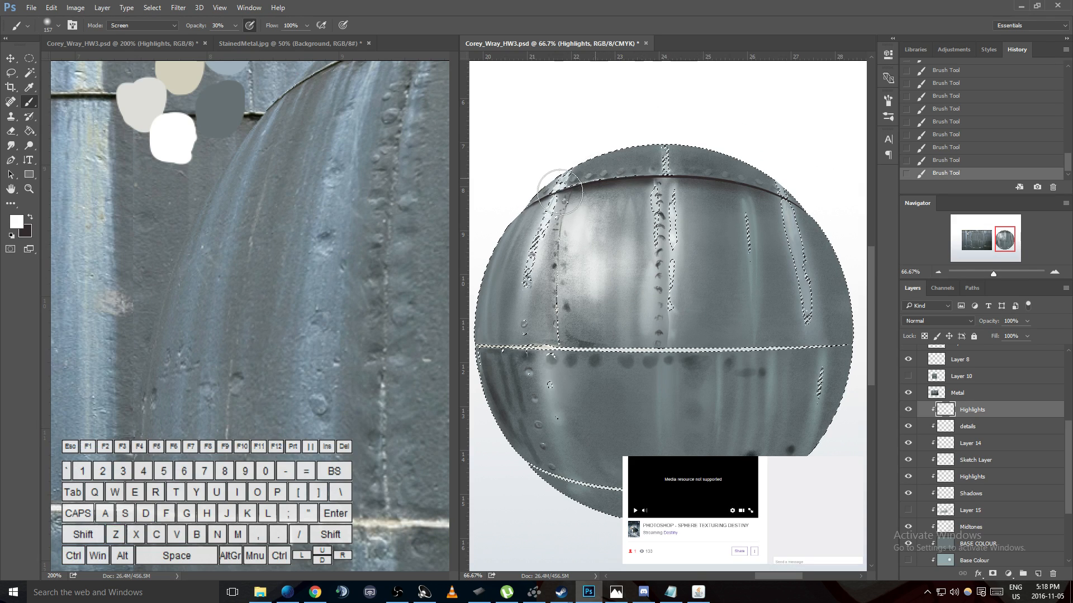
left_click_drag(702, 211, 690, 293)
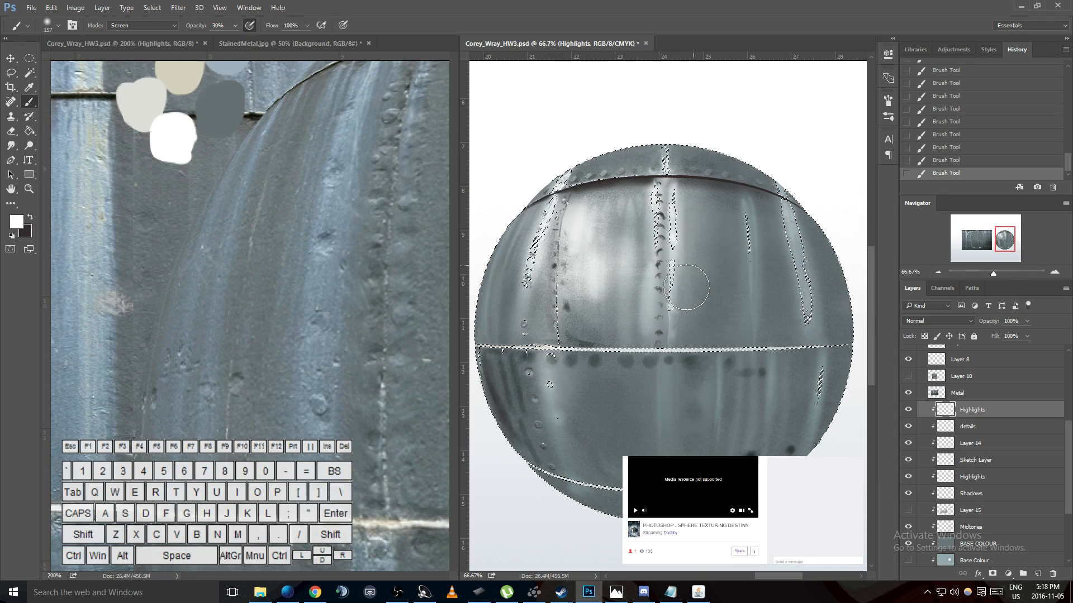
mouse_move(580, 304)
left_mouse_down()
mouse_move(720, 229)
mouse_move(629, 348)
left_mouse_up()
- Clear the selection and brush broad white highlights across the sphere with a much larger Screen-mode brush at 20% opacity
key("2")
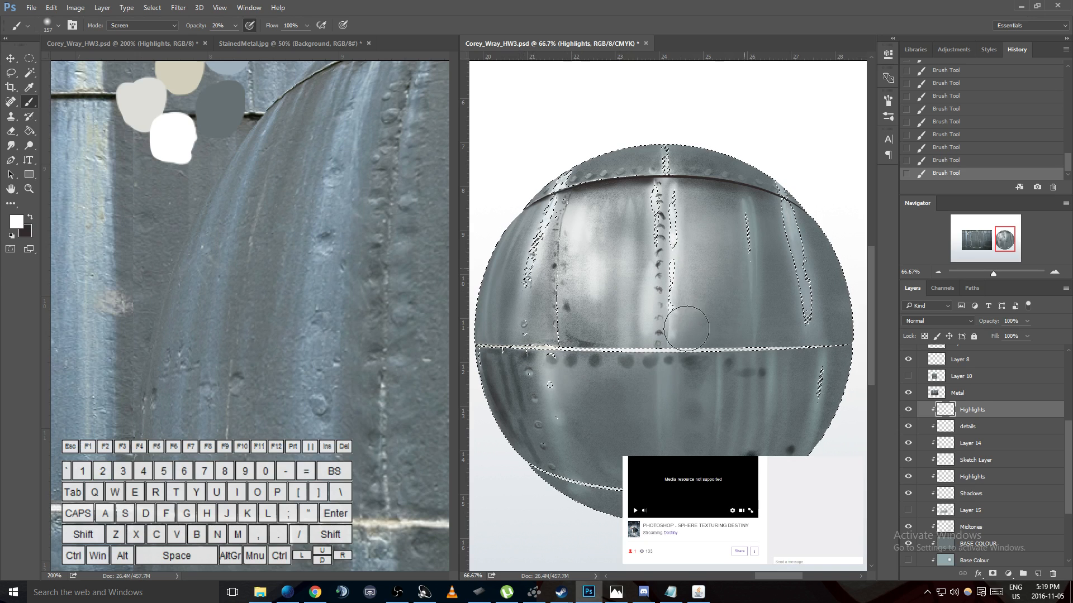
key("bracketright")
key("bracketright")
key("bracketright")
key("bracketright")
key("bracketright")
key("bracketright")
key("bracketright")
key("bracketright")
key("bracketright")
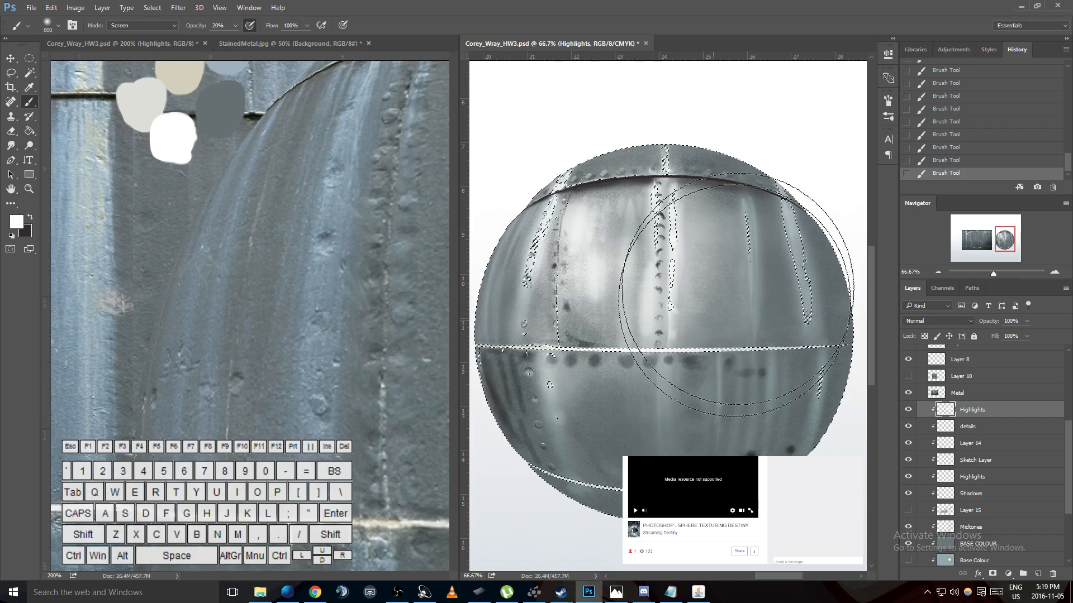
key("ctrl+d")
left_click_drag(695, 298, 620, 276)
mouse_move(623, 302)
left_mouse_down()
mouse_move(668, 280)
mouse_move(721, 308)
left_mouse_up()
scroll(825, 369, "down", 2)
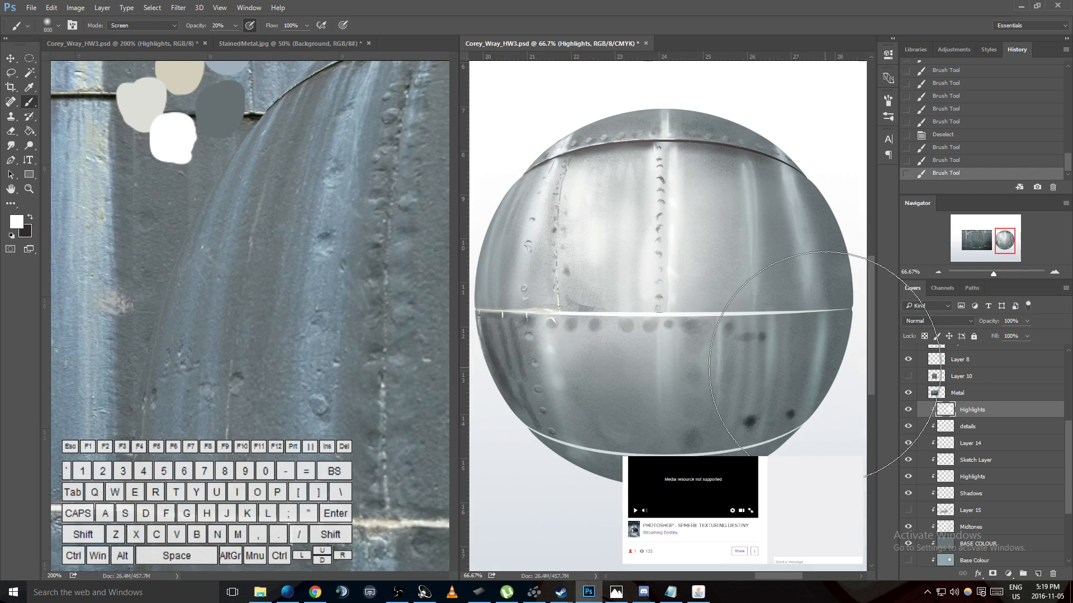
- Compare the sphere with and without the top Highlights layer and set that layer's blending mode to Overlay
left_click(909, 412)
left_click(909, 411)
left_click(909, 411)
left_click(909, 411)
left_click(909, 411)
left_click(909, 411)
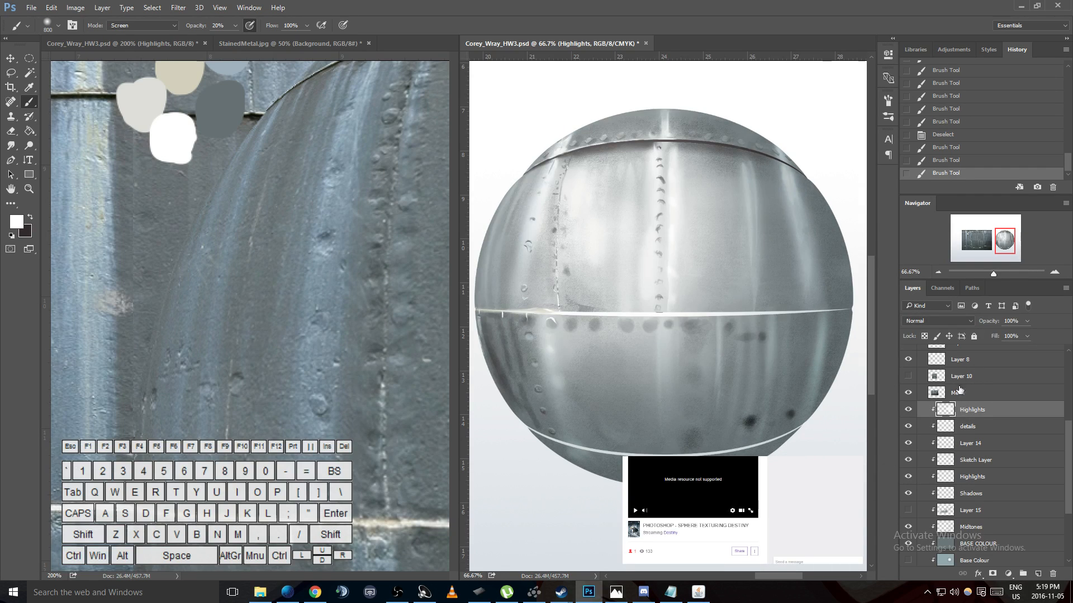
left_click(938, 322)
left_click(935, 318)
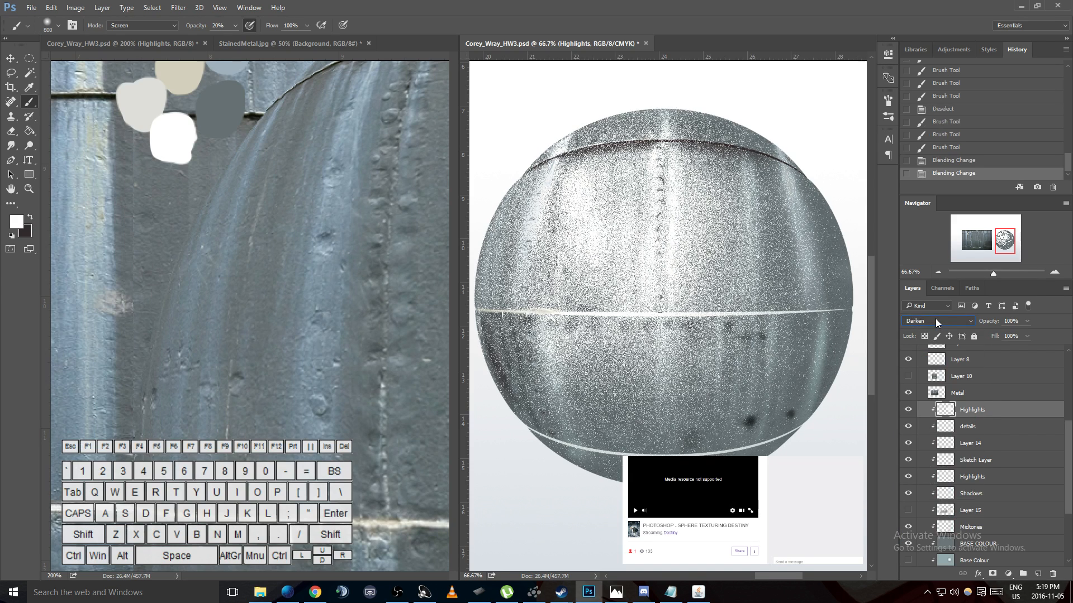
scroll(935, 319, "down", 2)
scroll(935, 319, "down", 4)
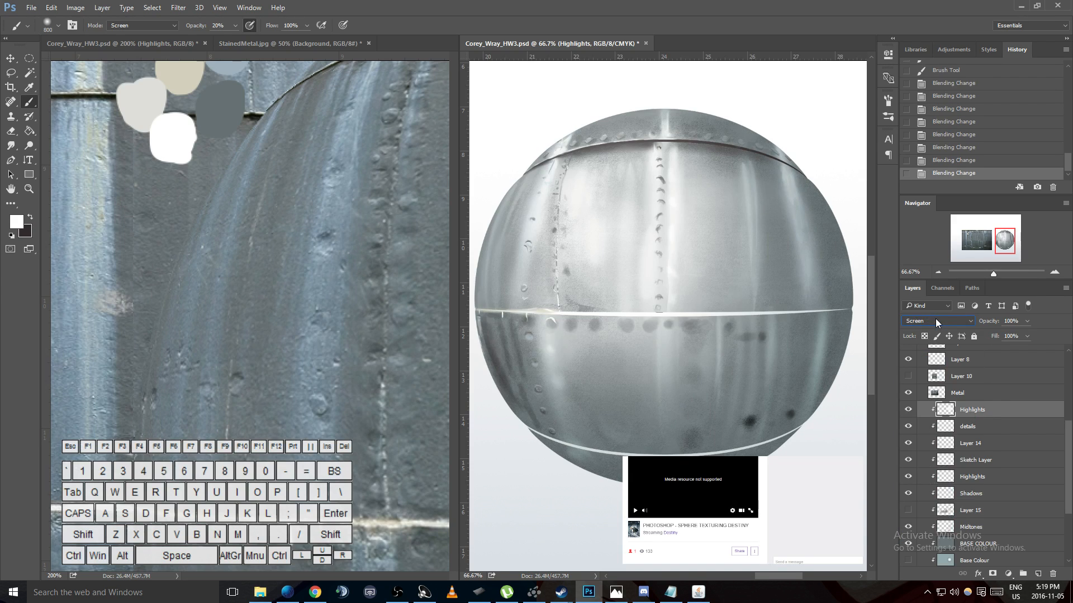
scroll(936, 319, "down", 1)
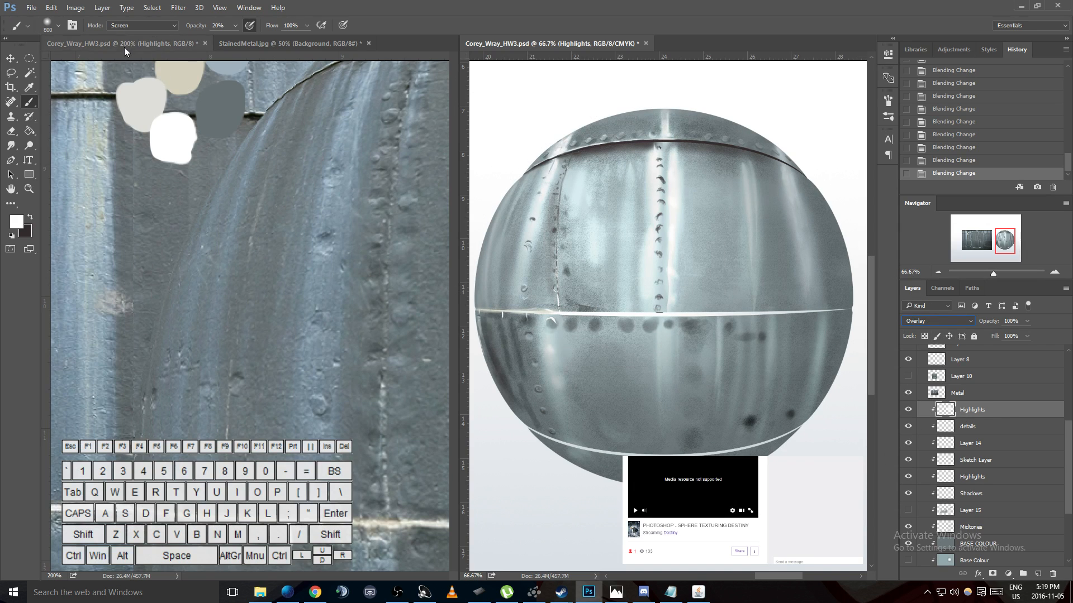
- Set the brush's painting mode to Overlay to match the Highlights layer's blending mode
left_click(134, 25)
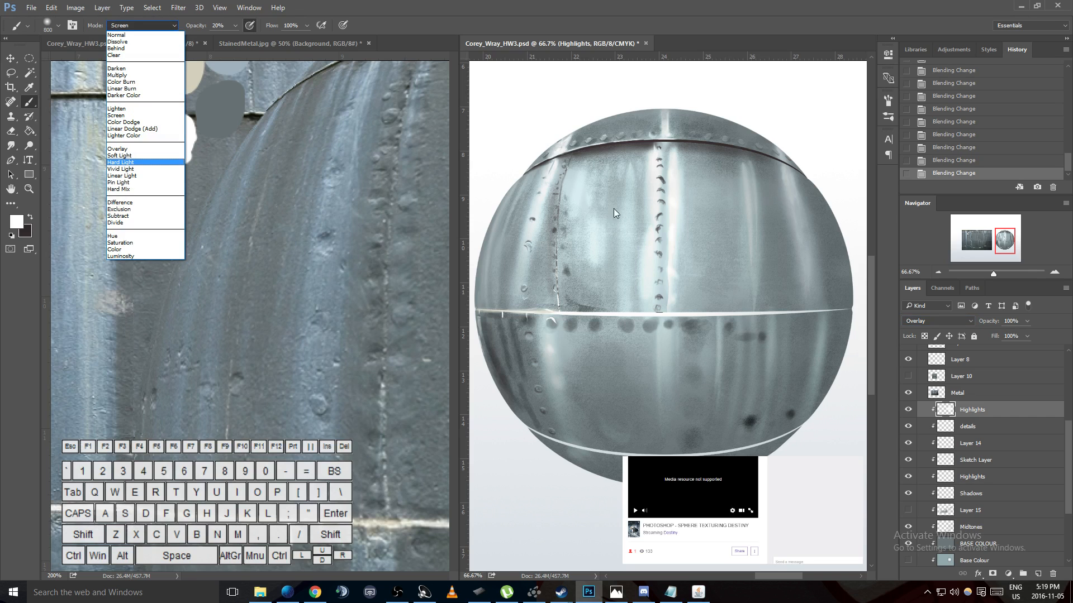
left_click(118, 148)
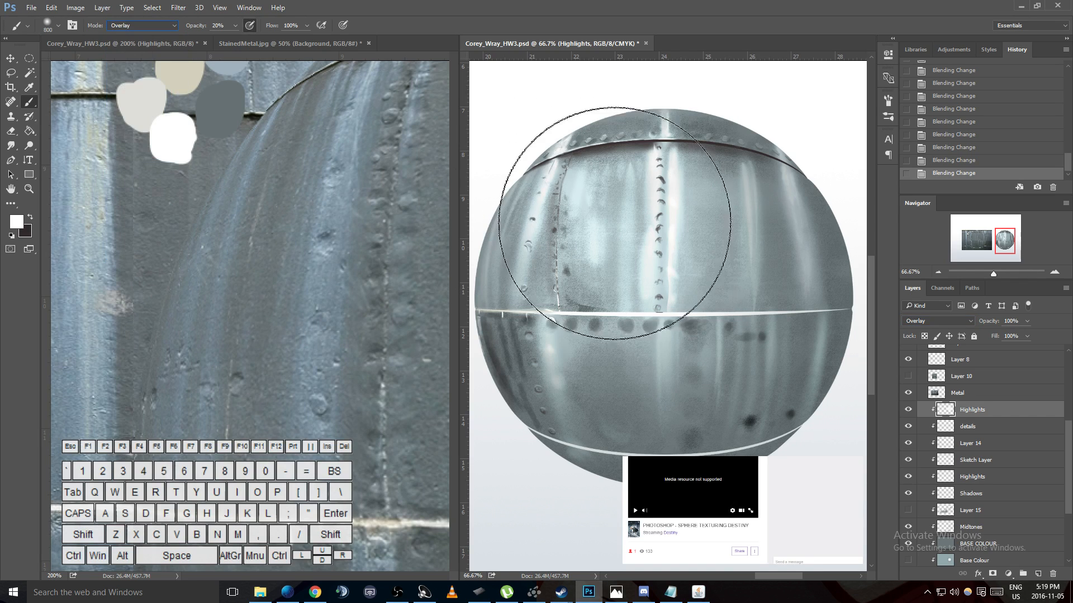
left_click(973, 318)
left_click(948, 390)
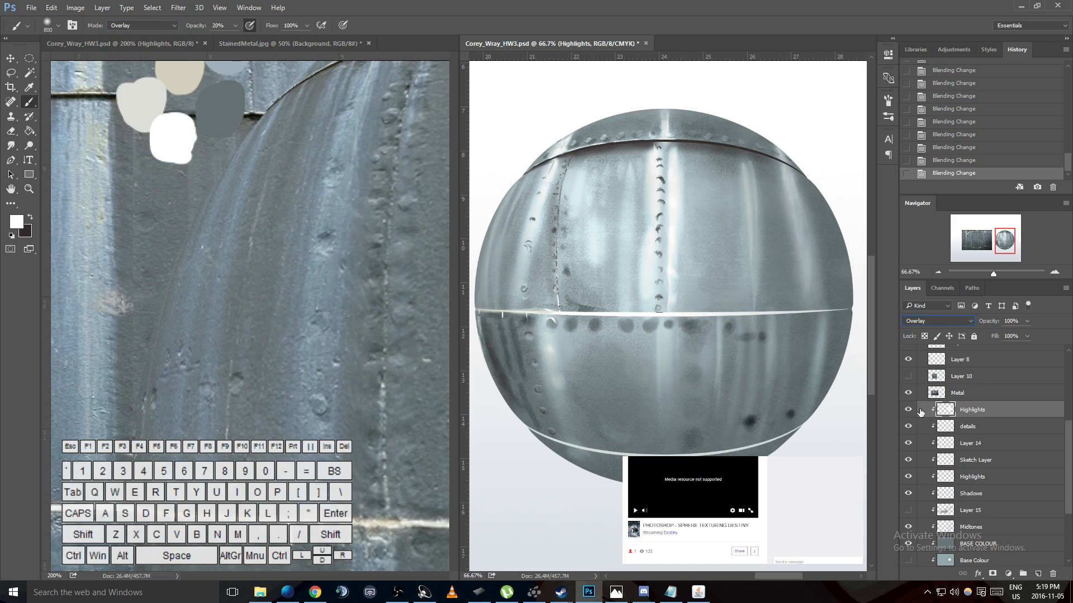
- Load the Highlights layer's pixels as a selection, hide that layer, and try an Overlay stroke on a new layer beneath it
left_click(944, 409, "ctrl")
left_click(908, 410)
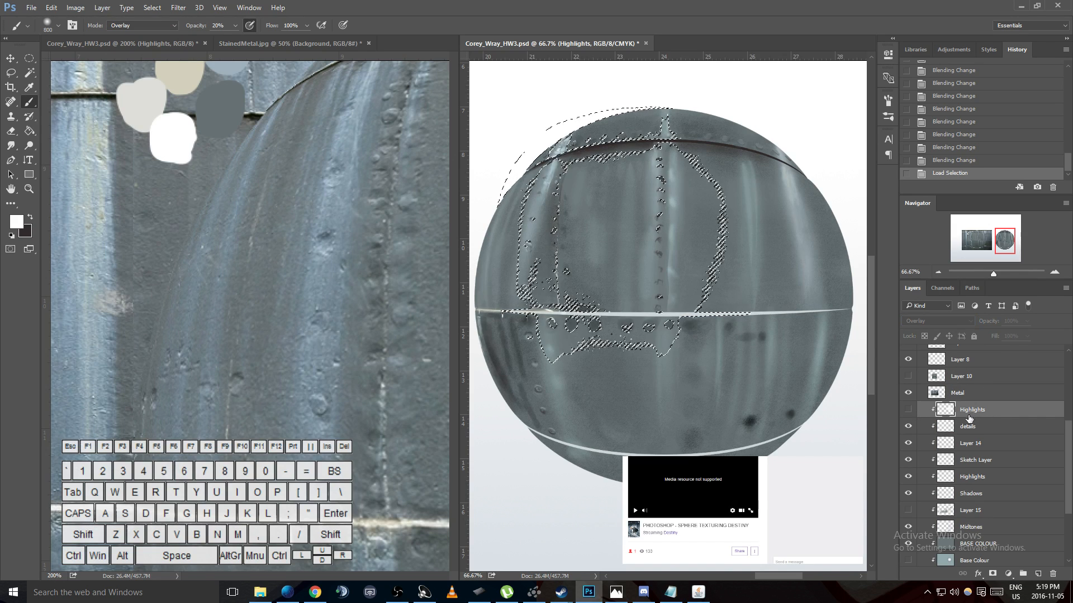
left_click(1038, 574, "ctrl")
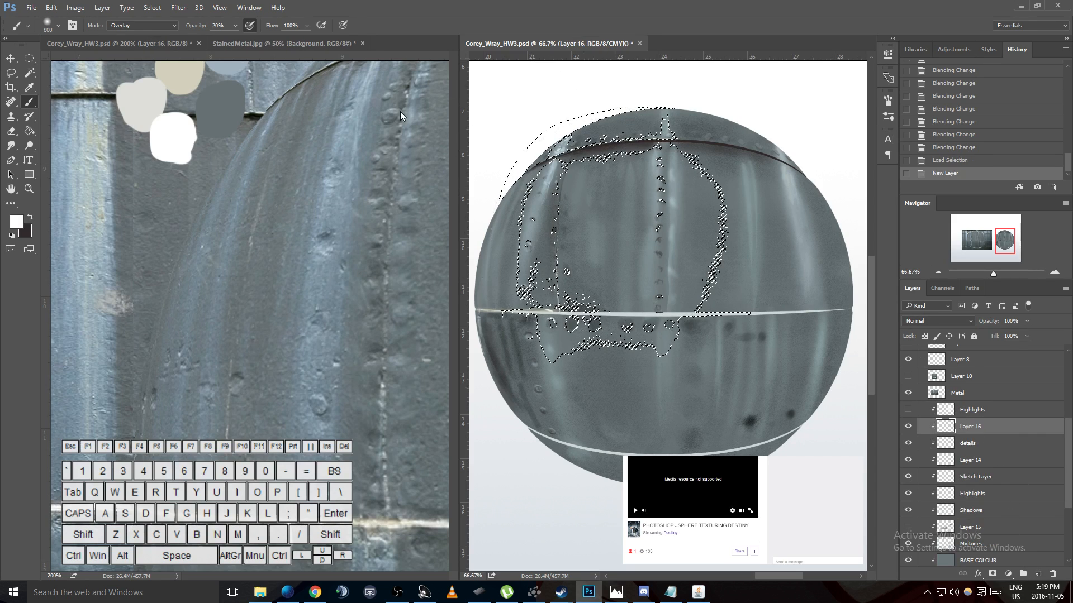
left_click_drag(565, 237, 757, 310)
key("ctrl+z")
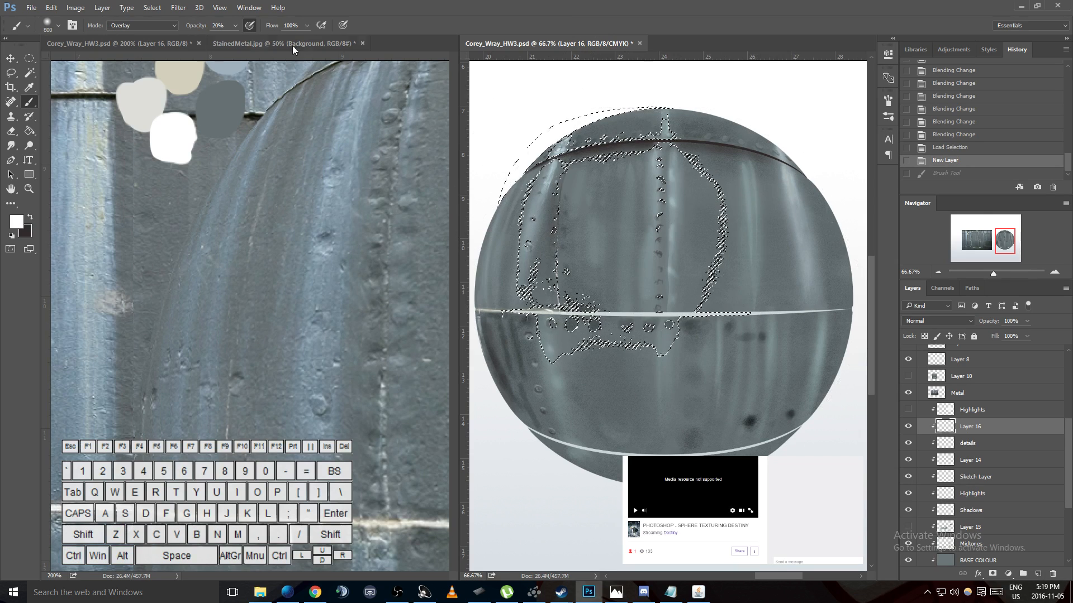
- Try a brush stroke at 100% opacity within the selection, undo it, and reduce the brush opacity to 9%
left_click(235, 26)
left_click_drag(234, 37, 279, 39)
mouse_move(691, 215)
left_mouse_down()
mouse_move(606, 285)
mouse_move(554, 238)
left_mouse_up()
key("ctrl+d")
key("ctrl+z")
key("ctrl+alt+z")
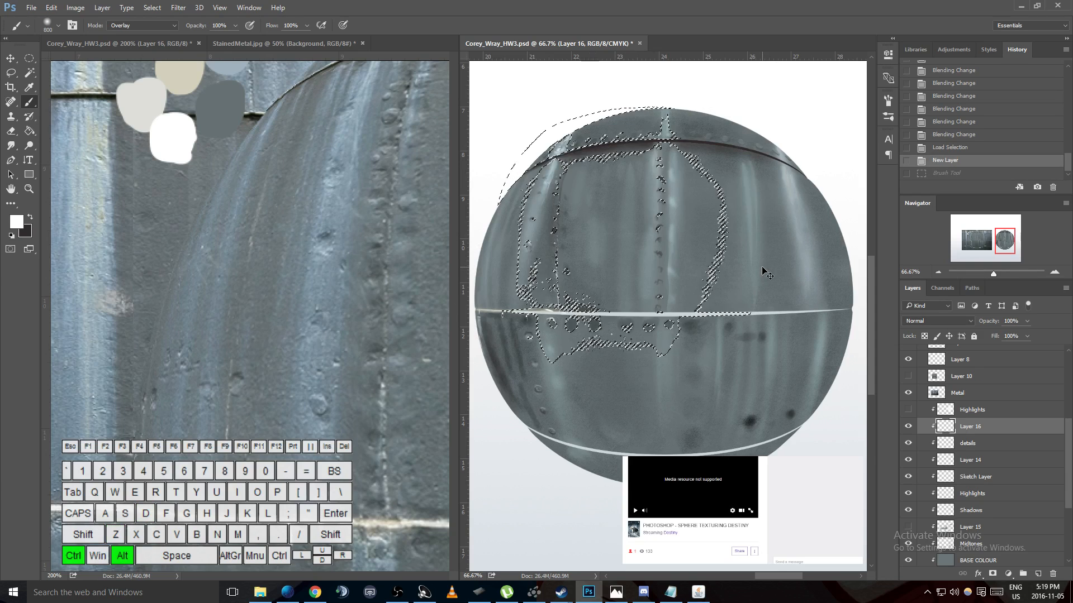
left_click(236, 26)
left_click_drag(234, 37, 187, 38)
- Build up soft white highlights at 9% opacity inside the selection on the sphere's upper panels and clear the selection
left_click(603, 215)
left_click(620, 218)
left_click(633, 220)
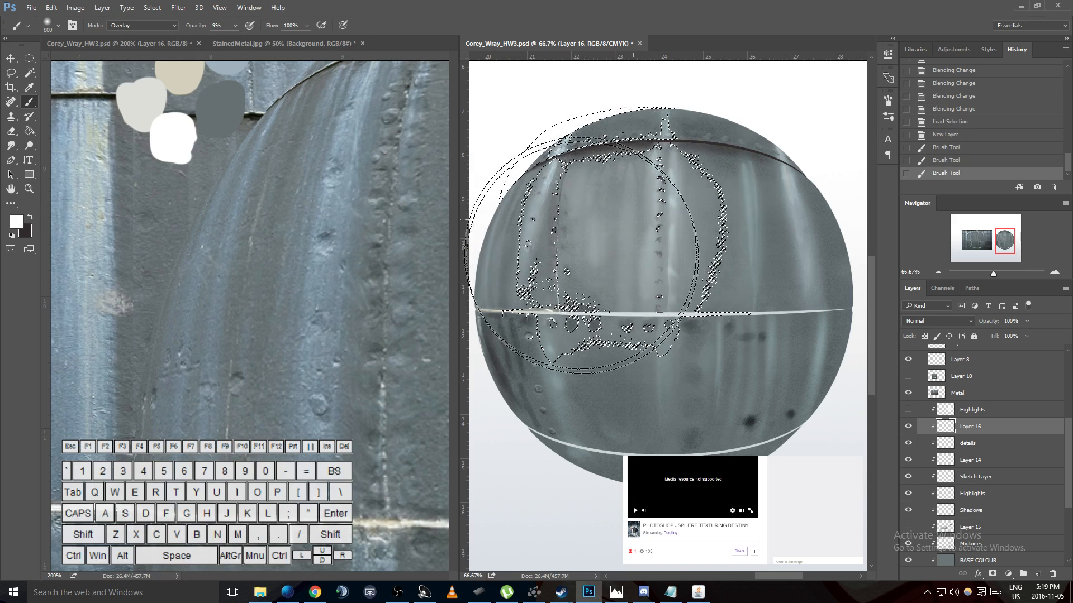
left_click(582, 247)
left_click(610, 260)
left_click(626, 265)
left_click(643, 264)
key("ctrl+d")
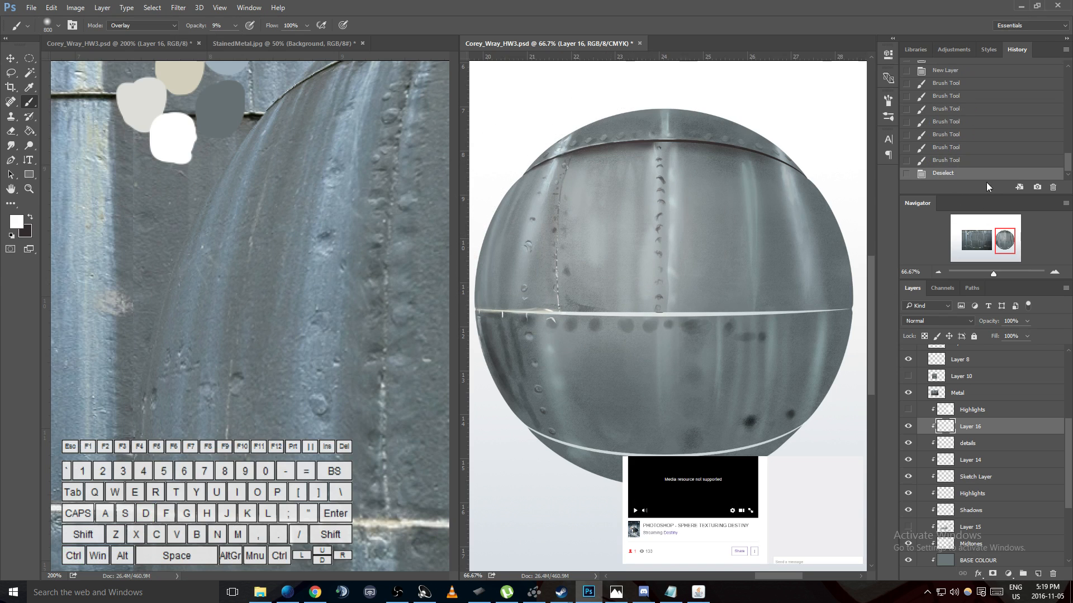
- Step back through the history past the trial layer, compare earlier states, and restore the Highlights layer's Overlay blending
scroll(981, 160, "up", 2)
left_click(948, 104)
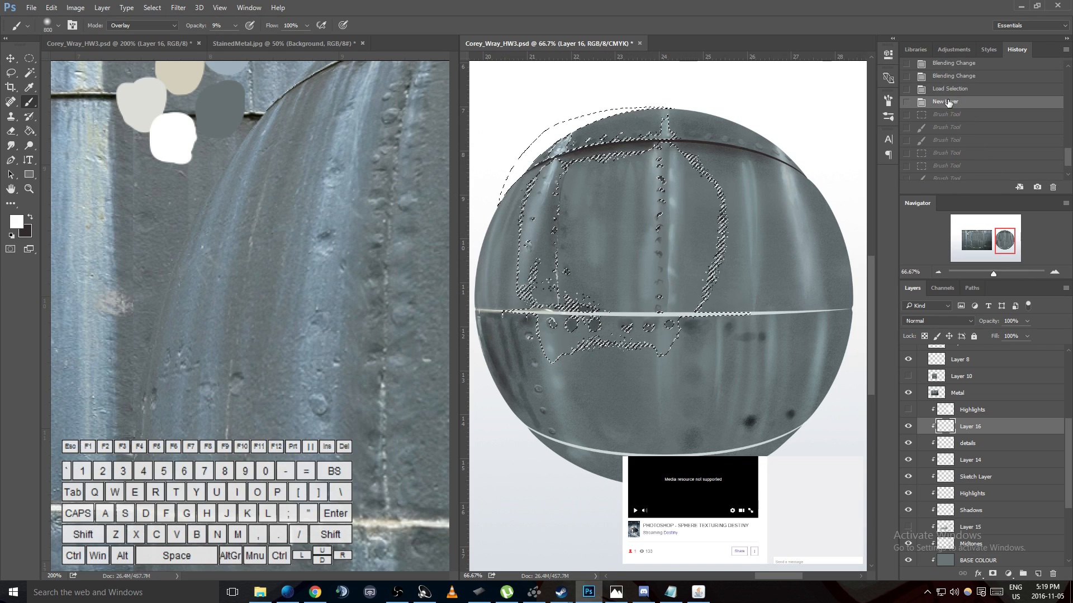
left_click(952, 91)
key("ctrl+alt+z")
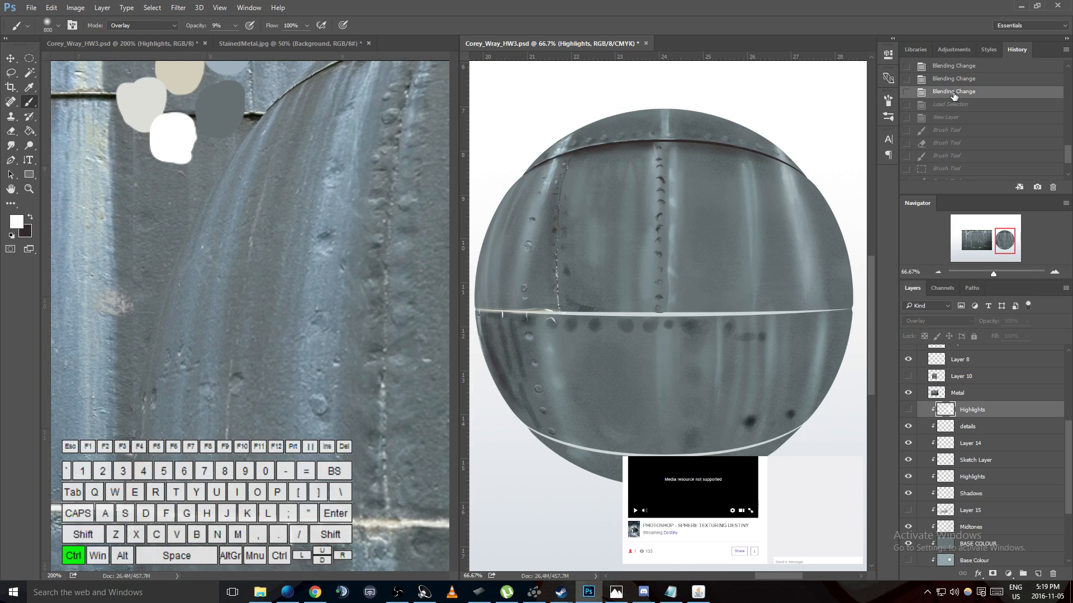
scroll(953, 101, "up", 3)
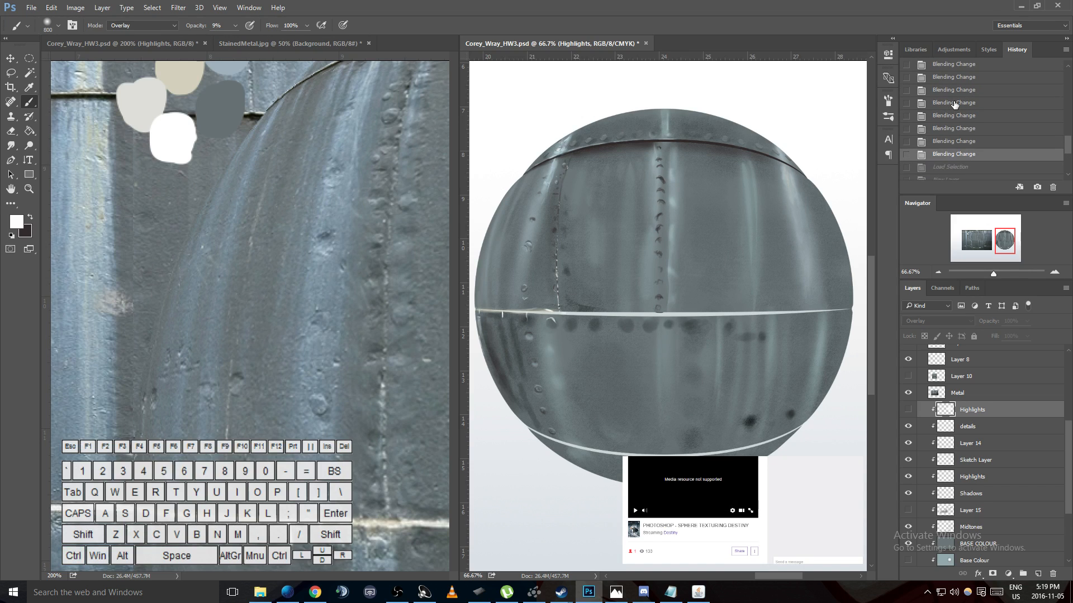
scroll(954, 104, "up", 3)
left_click(944, 85)
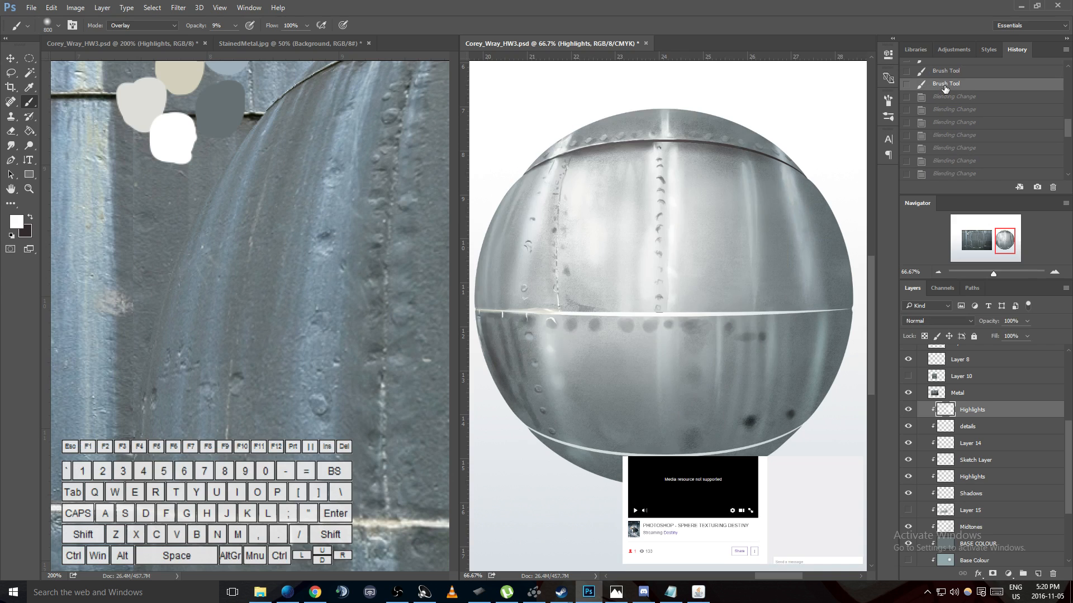
scroll(945, 88, "up", 5)
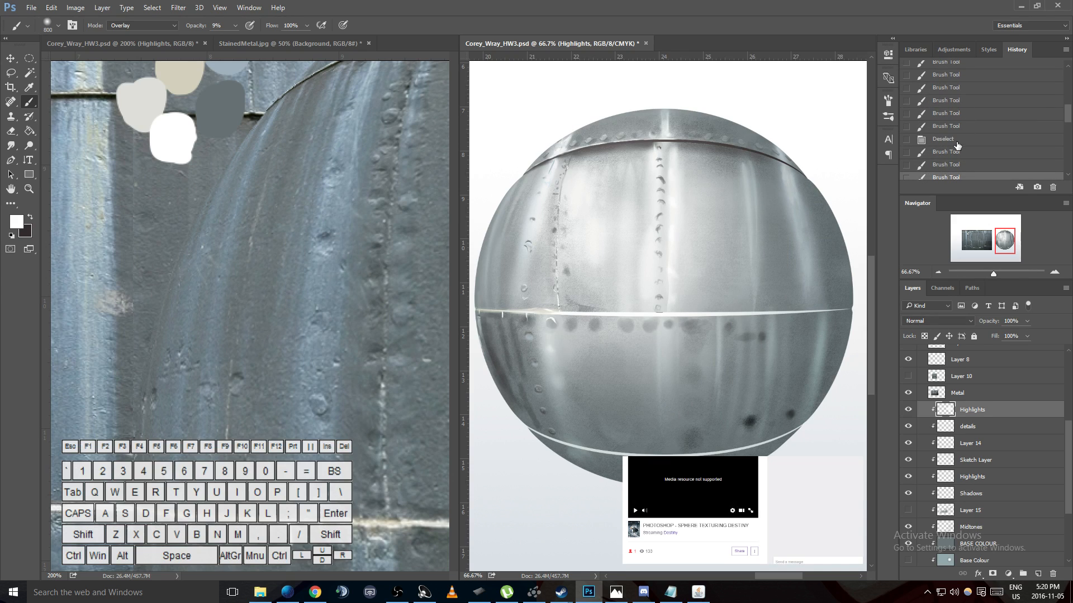
left_click(958, 139)
left_click(957, 126)
scroll(957, 129, "down", 5)
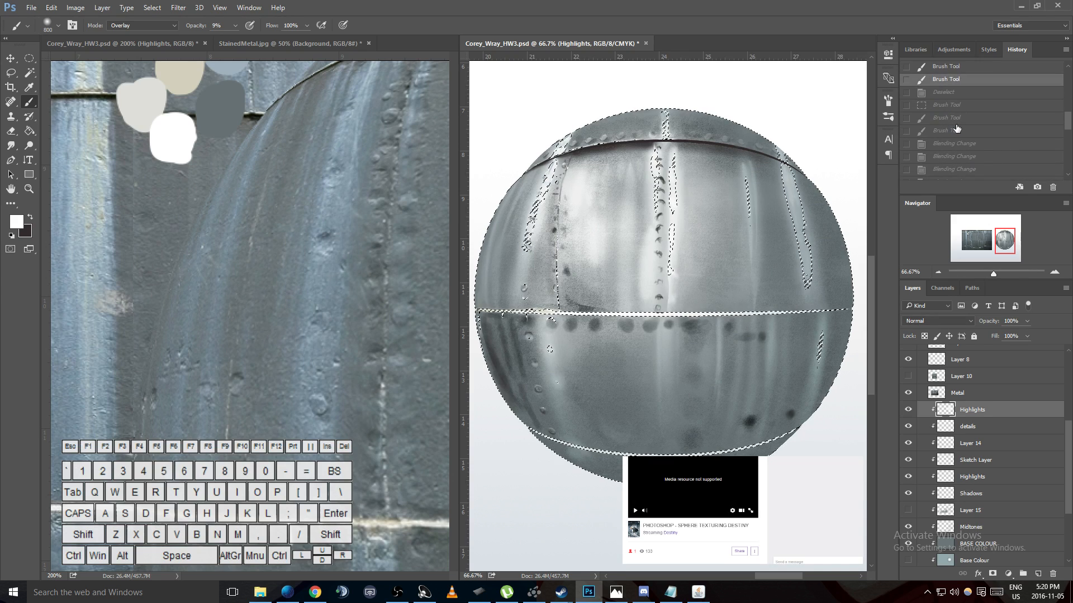
left_click(956, 138)
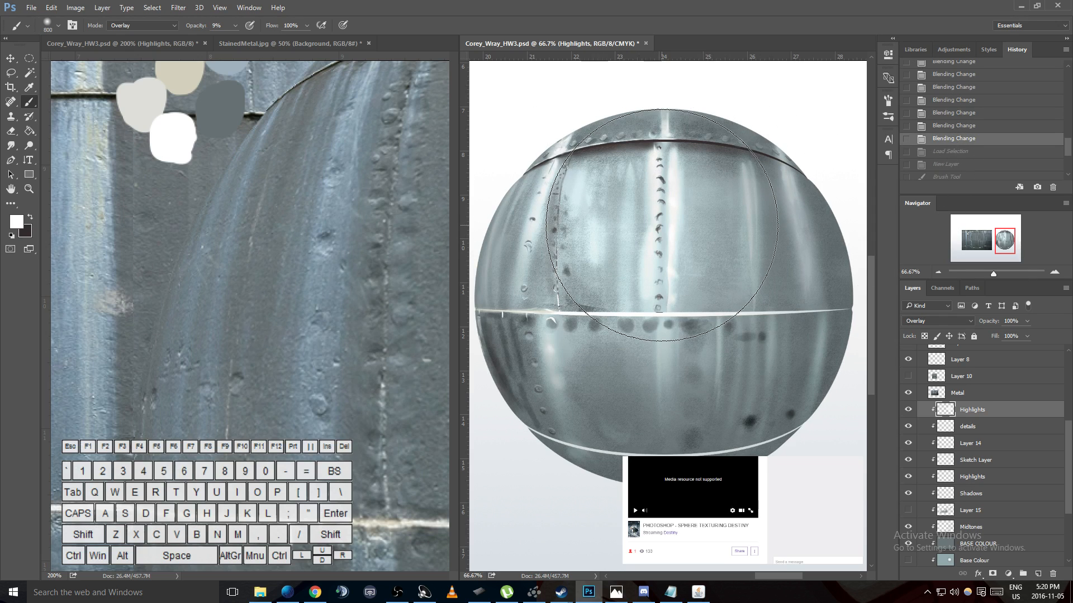
- Brush broad white highlights over the sphere in Normal mode at 9% opacity on the Highlights layer
left_click(142, 25)
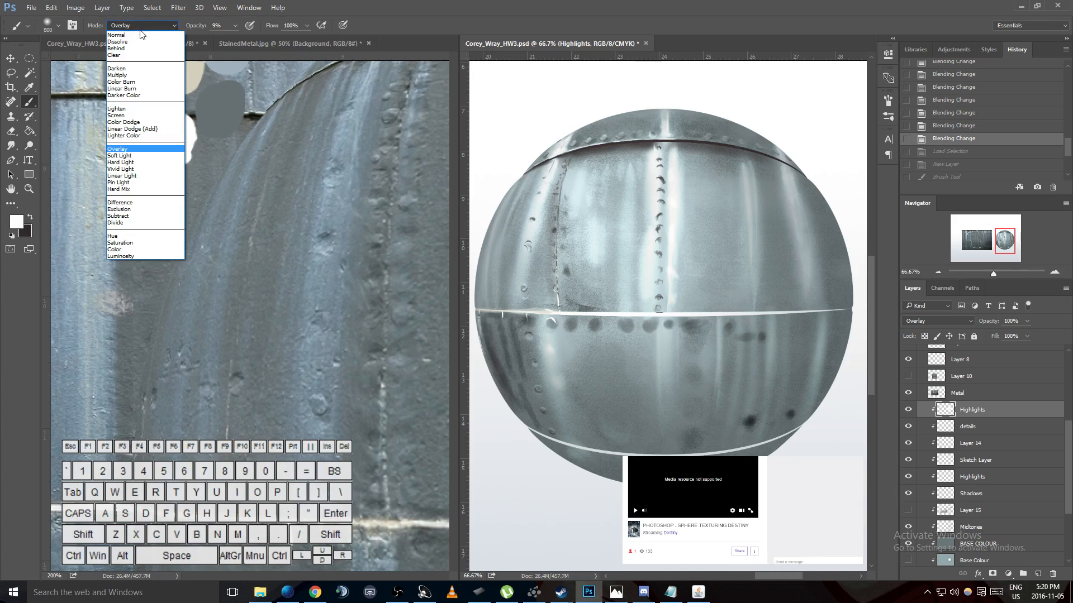
left_click(130, 34)
mouse_move(609, 206)
left_mouse_down()
mouse_move(728, 228)
mouse_move(520, 296)
mouse_move(682, 285)
mouse_move(636, 325)
mouse_move(711, 304)
mouse_move(687, 268)
mouse_move(627, 256)
mouse_move(613, 287)
left_mouse_up()
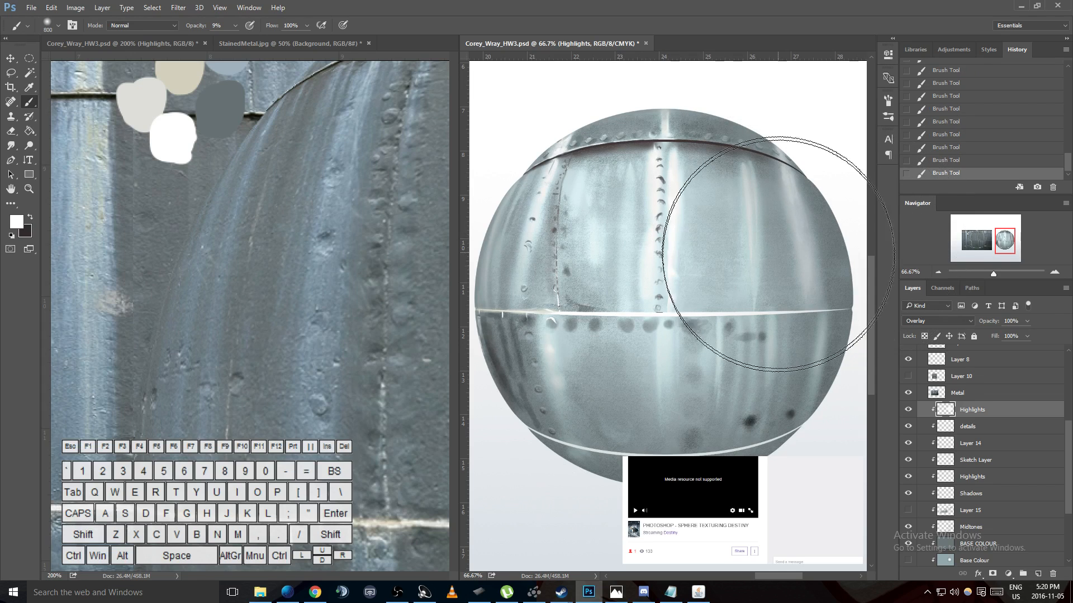
- Check the reference and palette layers by toggling their visibility, and select the COLOUR PALETTE layer
scroll(978, 400, "up", 3)
scroll(977, 400, "up", 2)
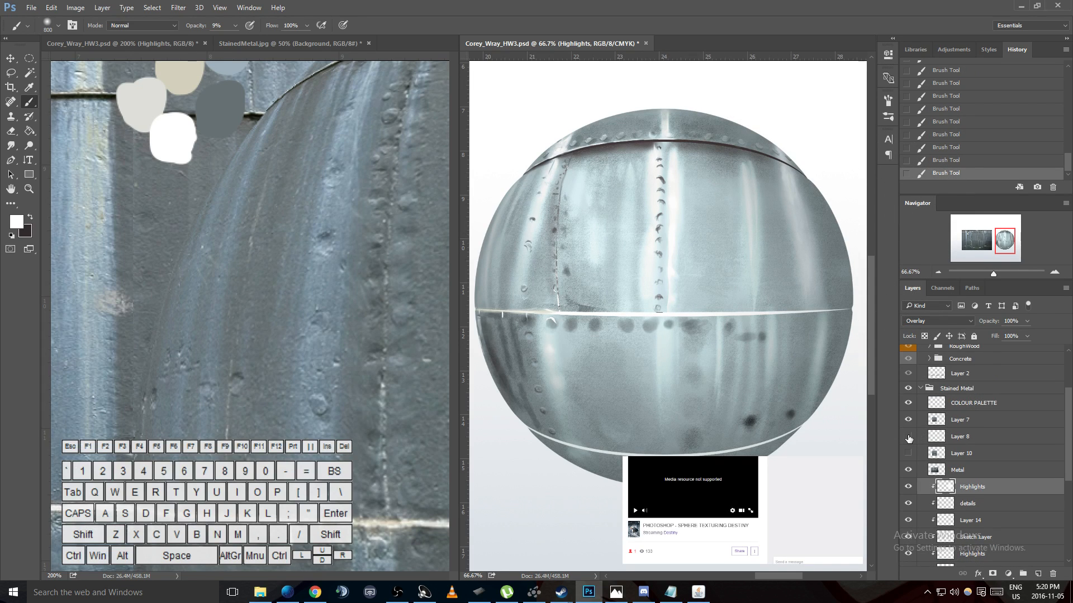
left_click(911, 421)
left_click(908, 405)
left_click(908, 405)
left_click(908, 405)
left_click(909, 403)
left_click(908, 406)
left_click(909, 406)
left_click(972, 406)
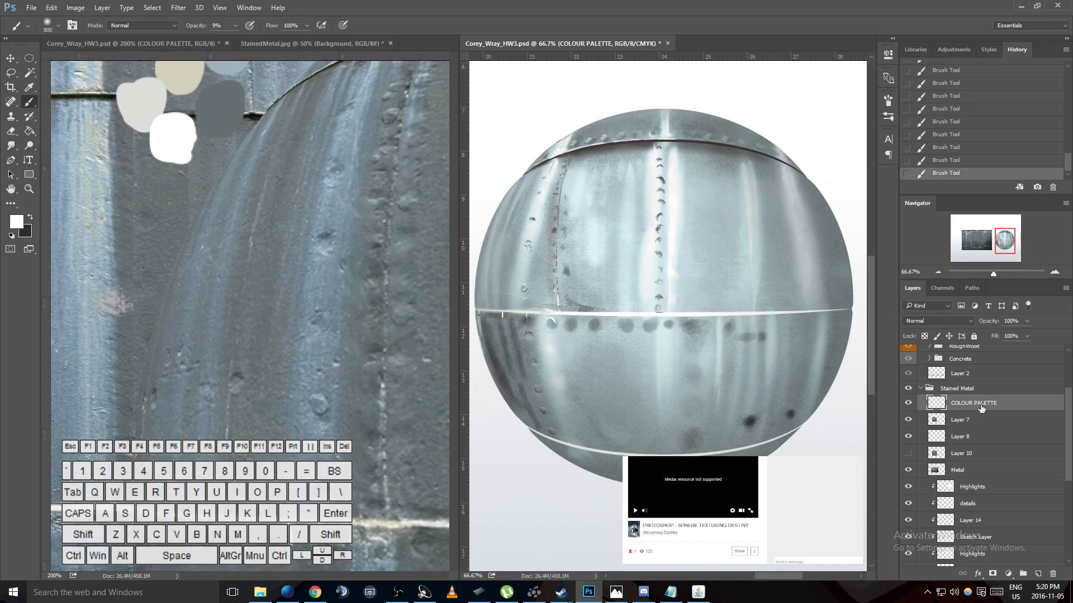
- Hide the Metal layer and look over the surrounding layers and groups
left_click(908, 471)
left_click(908, 470)
left_click(908, 471)
scroll(913, 467, "up", 2)
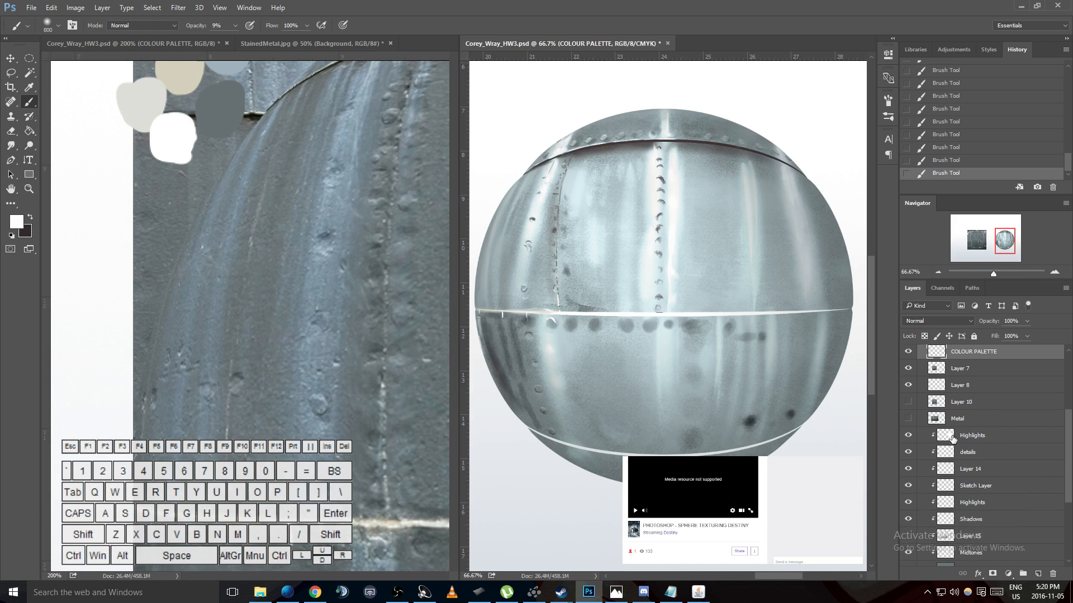
scroll(924, 412, "up", 3)
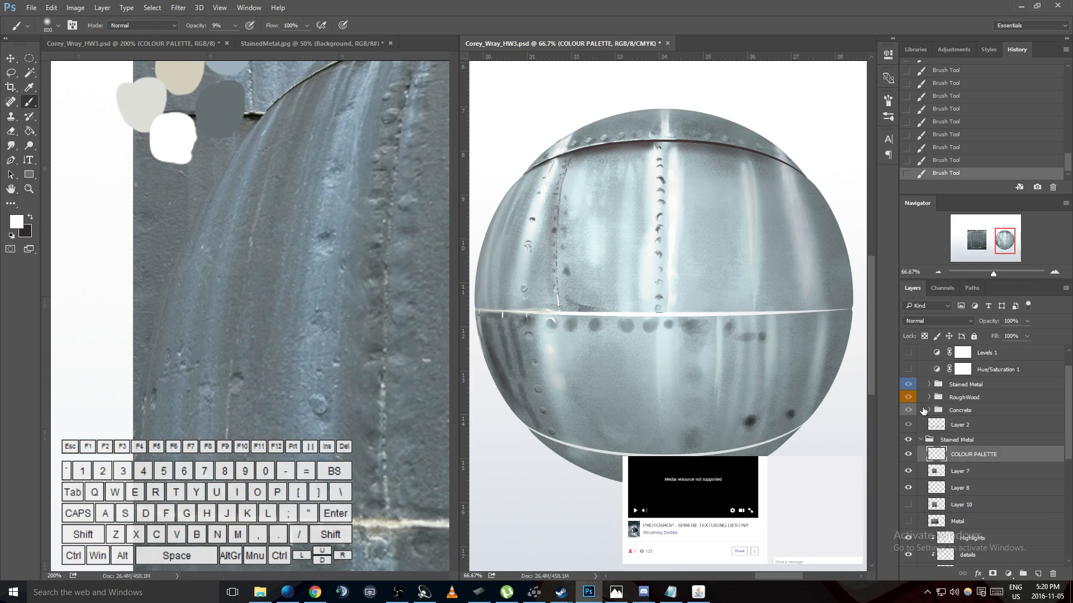
scroll(917, 428, "up", 3)
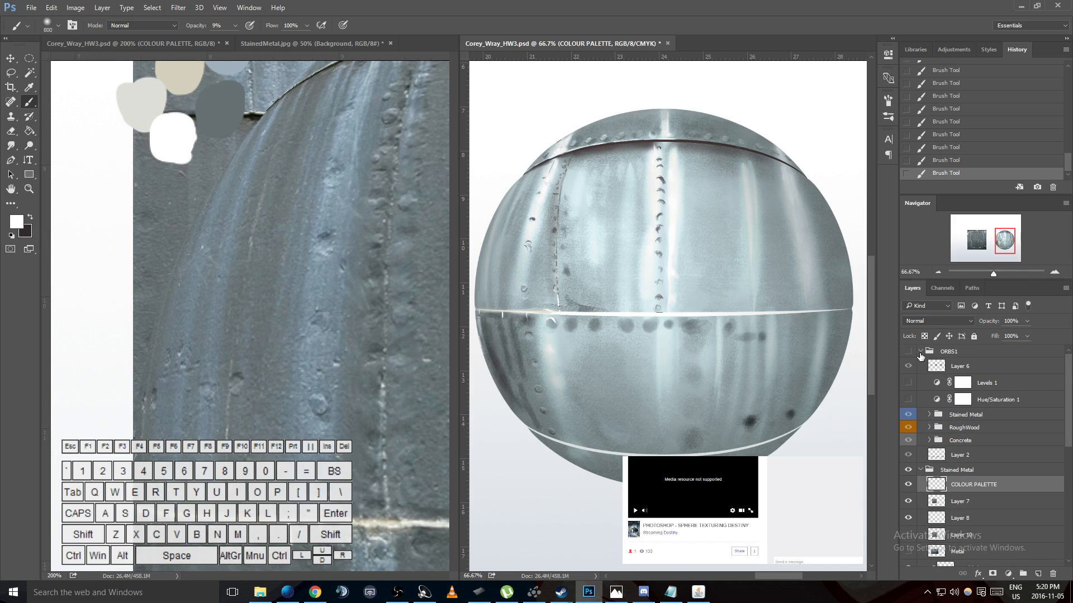
scroll(921, 356, "down", 8)
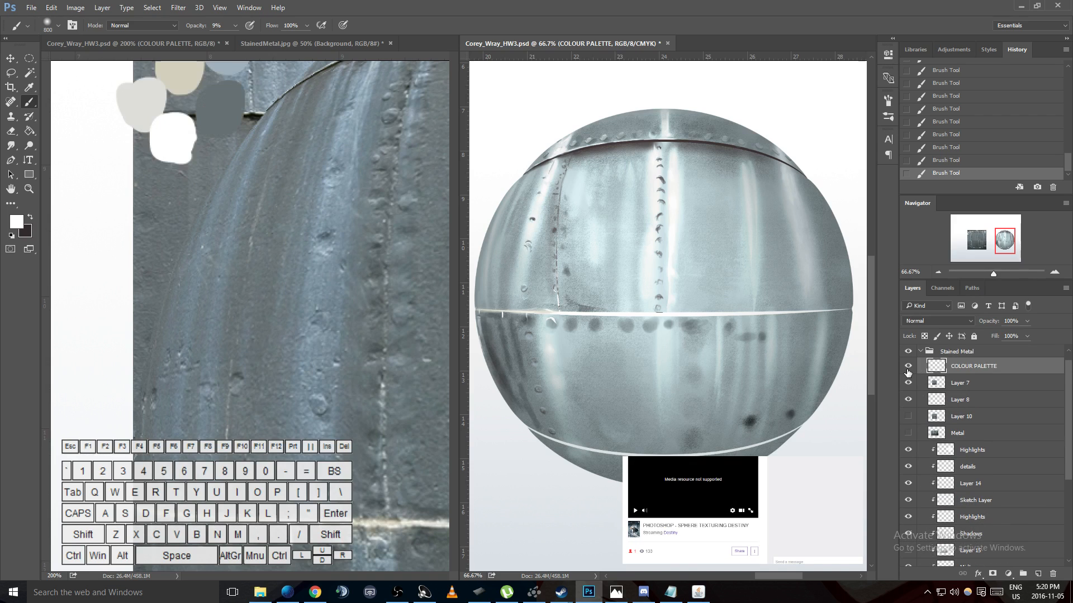
- Lasso around the sphere on the COLOUR PALETTE layer, try cutting the selected area, and undo the cut
key("l")
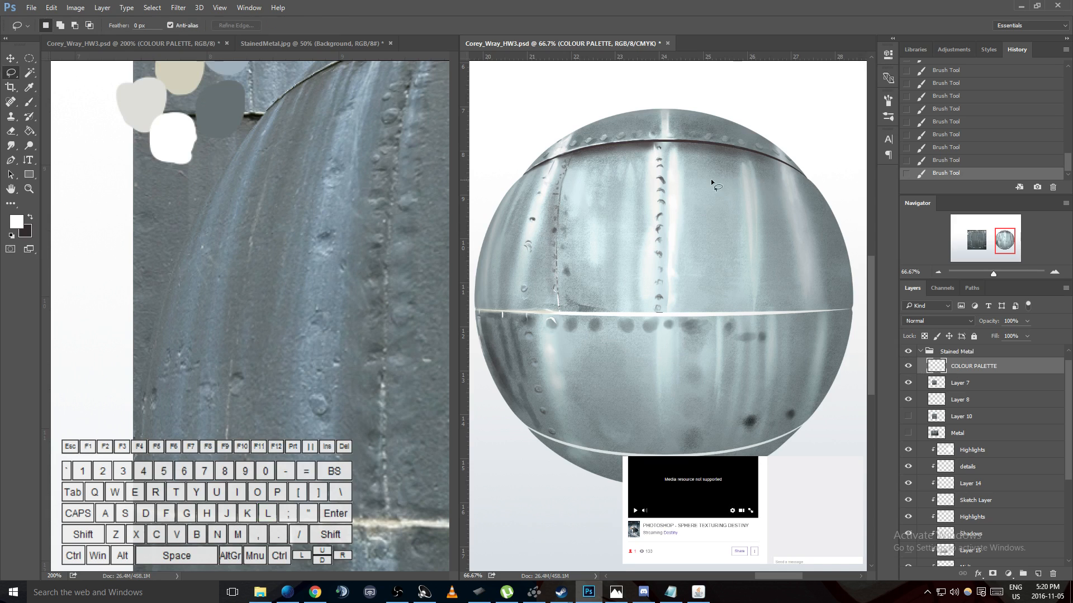
mouse_move(875, 412)
left_mouse_down()
mouse_move(692, 64)
mouse_move(703, 96)
left_mouse_up()
key("ctrl+x")
key("ctrl+z")
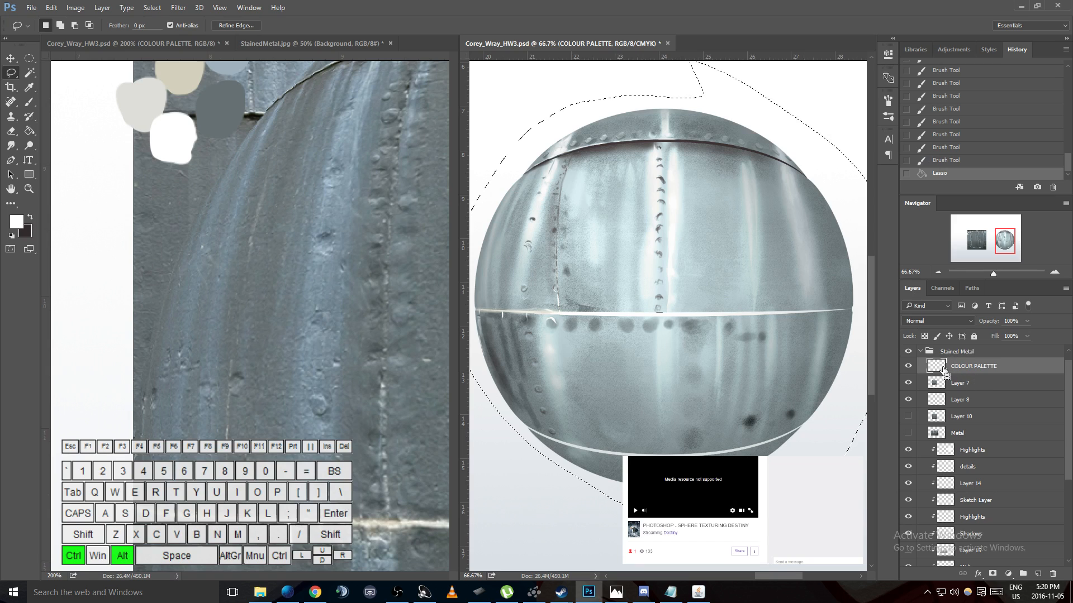
key("shift")
left_click(943, 371, "ctrl+alt+shift")
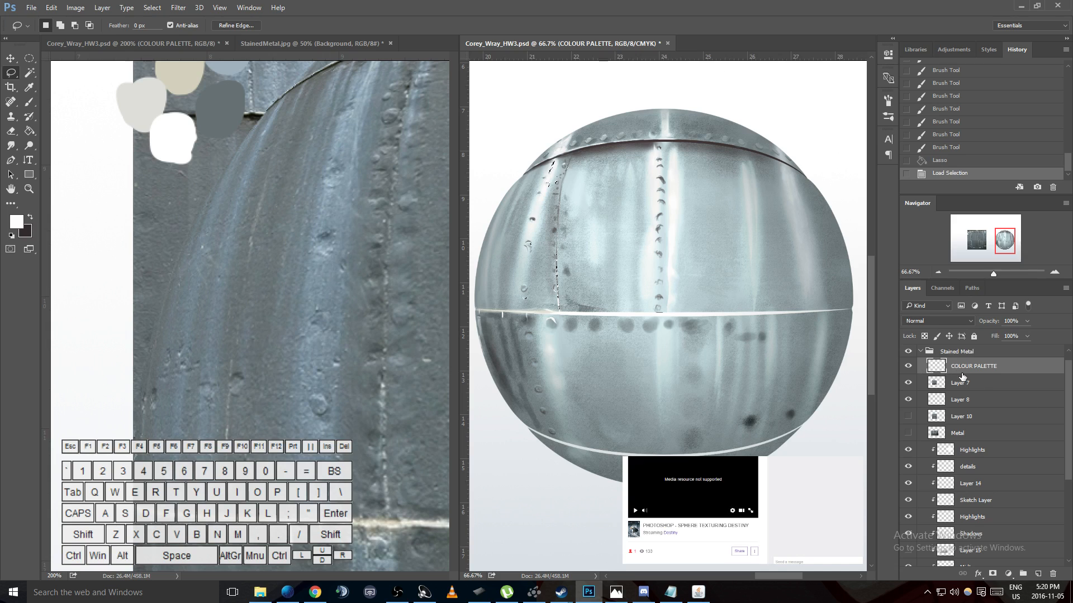
left_click(719, 101)
- Lasso around the sphere and restrict the selection to the COLOUR PALETTE layer's painted marks inside that area
left_click_drag(788, 101, 810, 110)
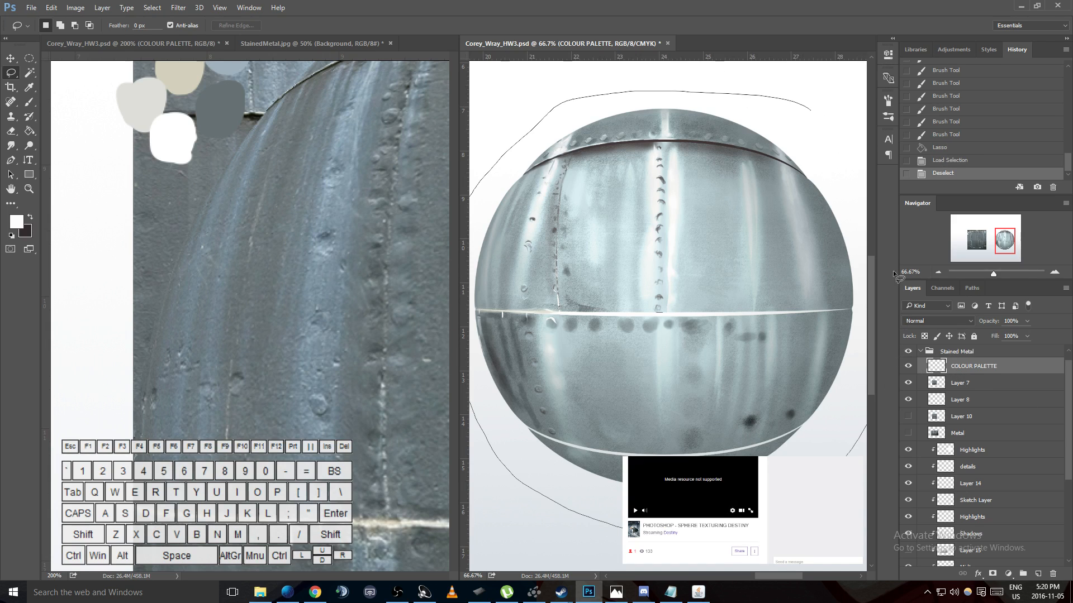
left_click_drag(792, 99, 793, 98)
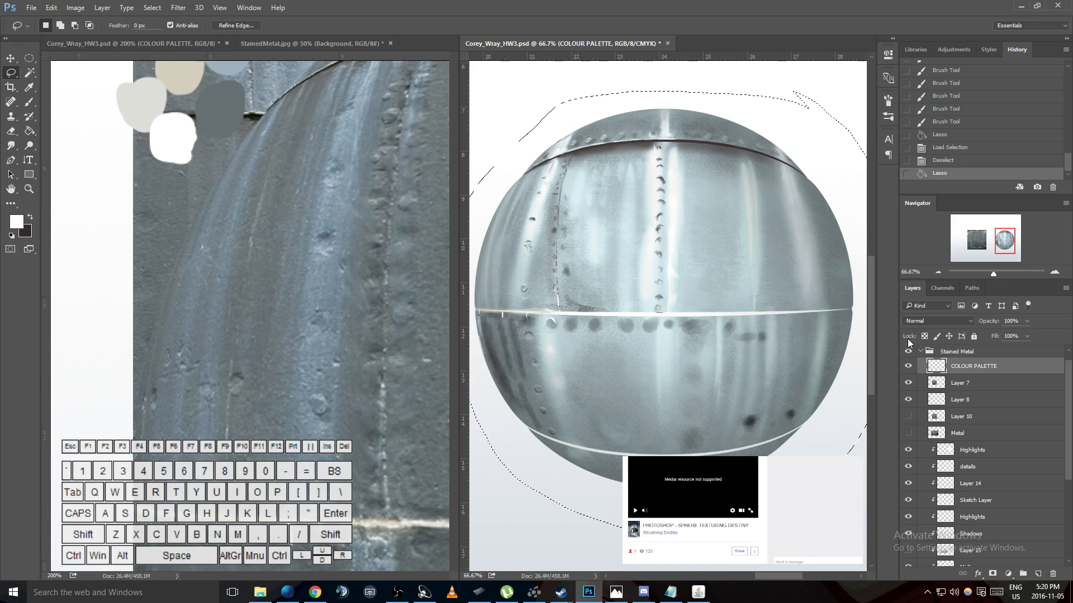
left_click(939, 368, "ctrl+shift")
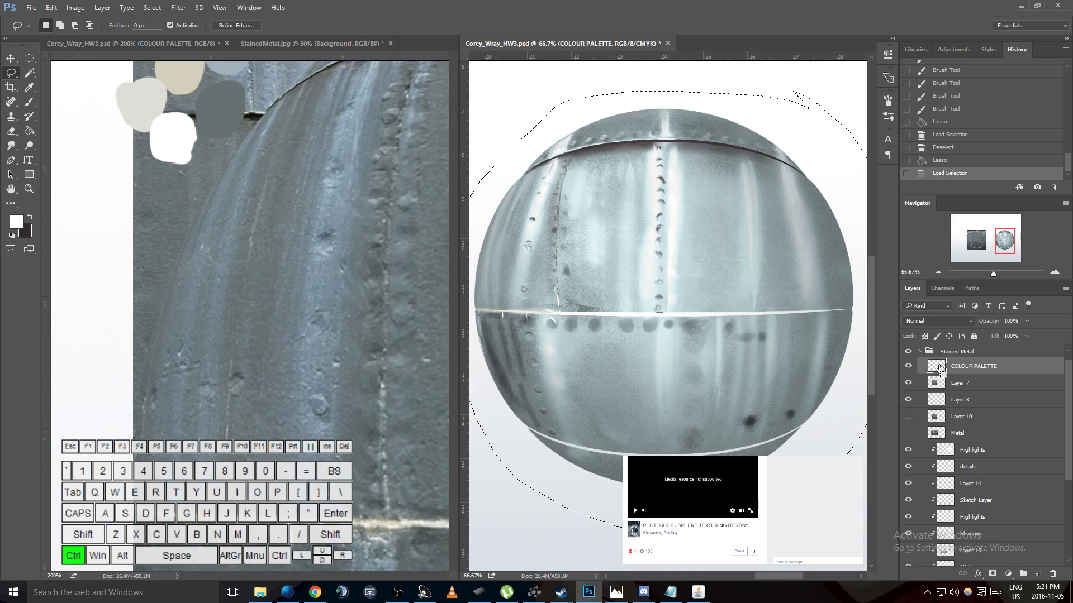
left_click(938, 367, "ctrl")
key("ctrl+z")
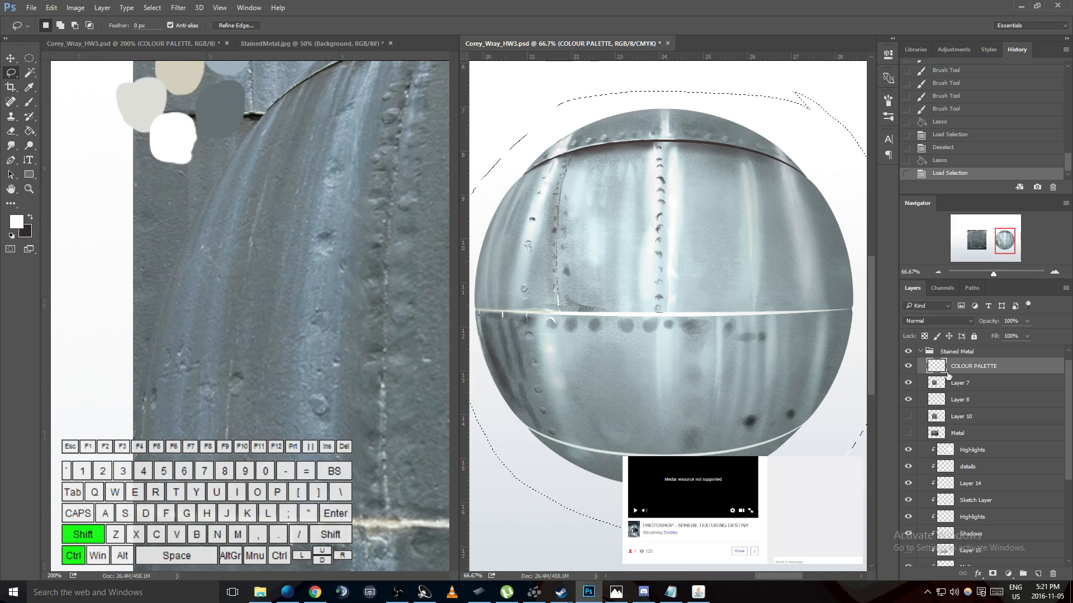
left_click(938, 367, "ctrl+shift")
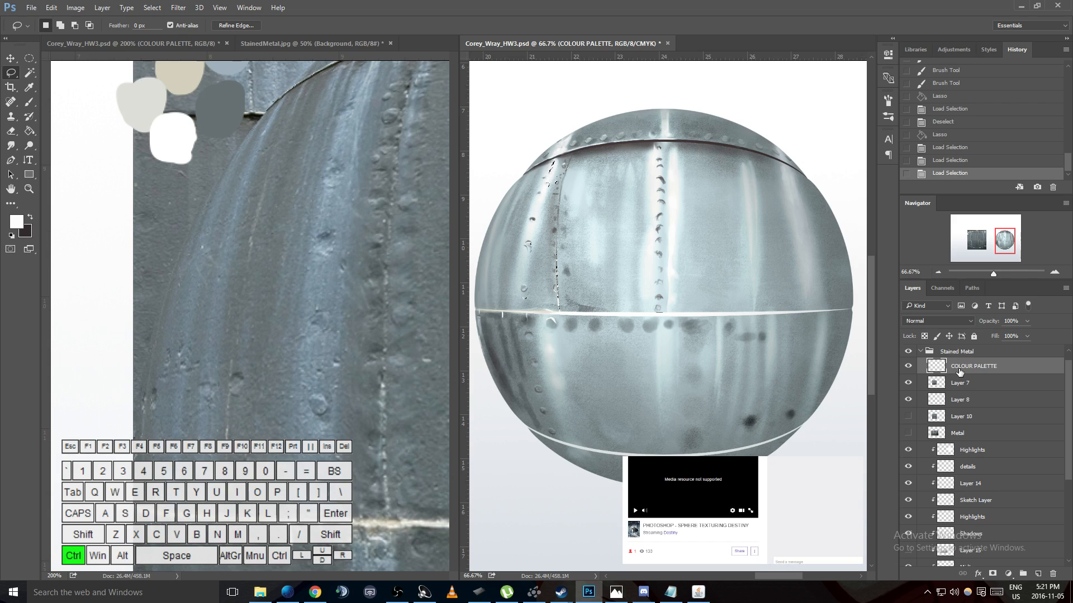
- Hide the COLOUR PALETTE layer and paste the copied sphere marks as a new layer directly above the details layer
left_click(908, 367)
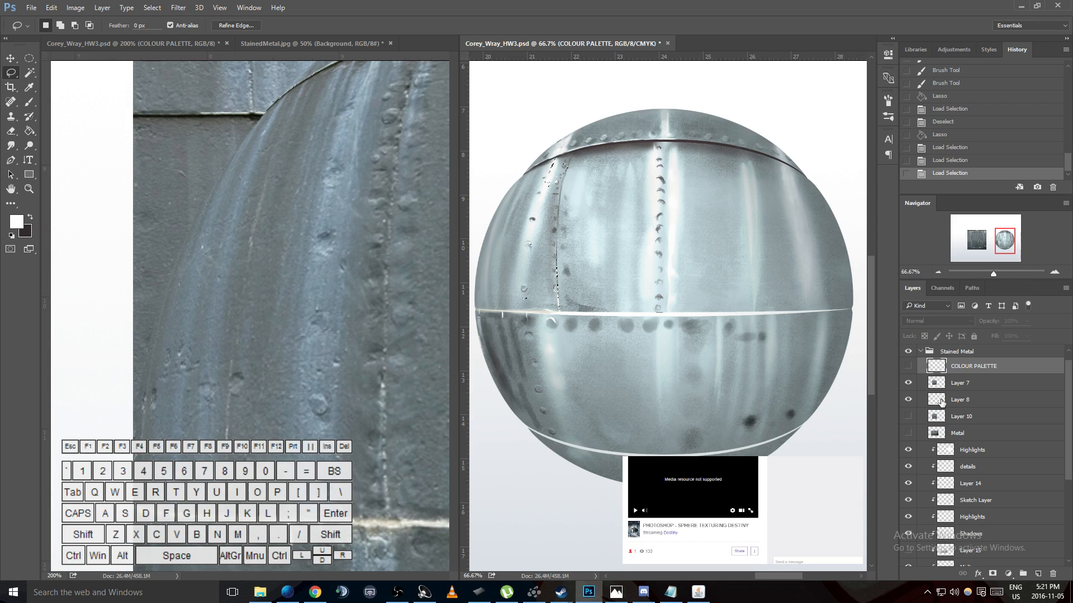
scroll(940, 401, "down", 2)
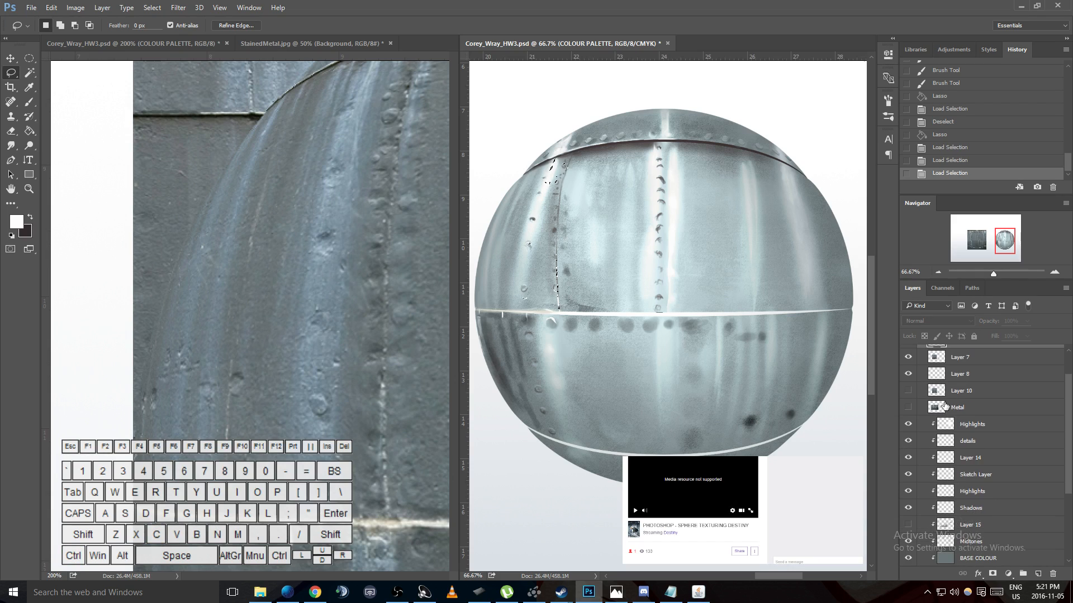
left_click(972, 447)
key("ctrl+v")
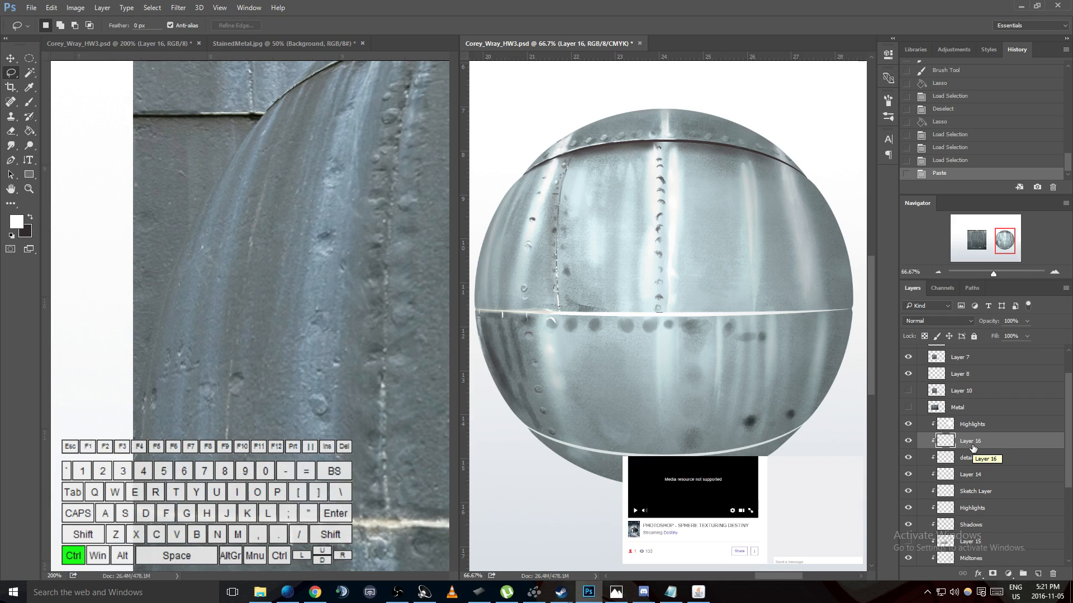
key("ctrl+z")
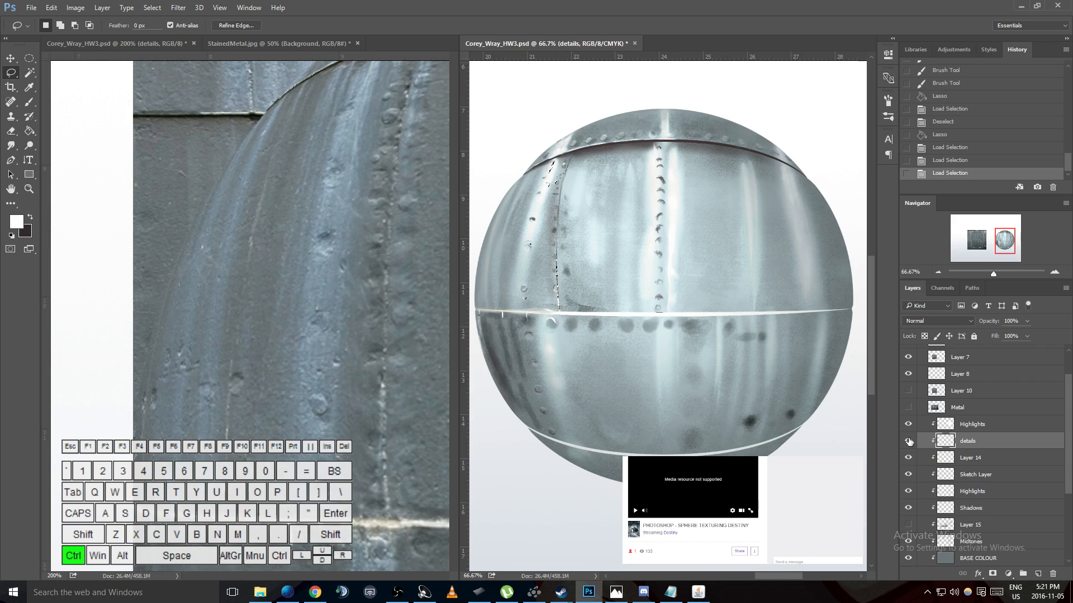
key("ctrl+v")
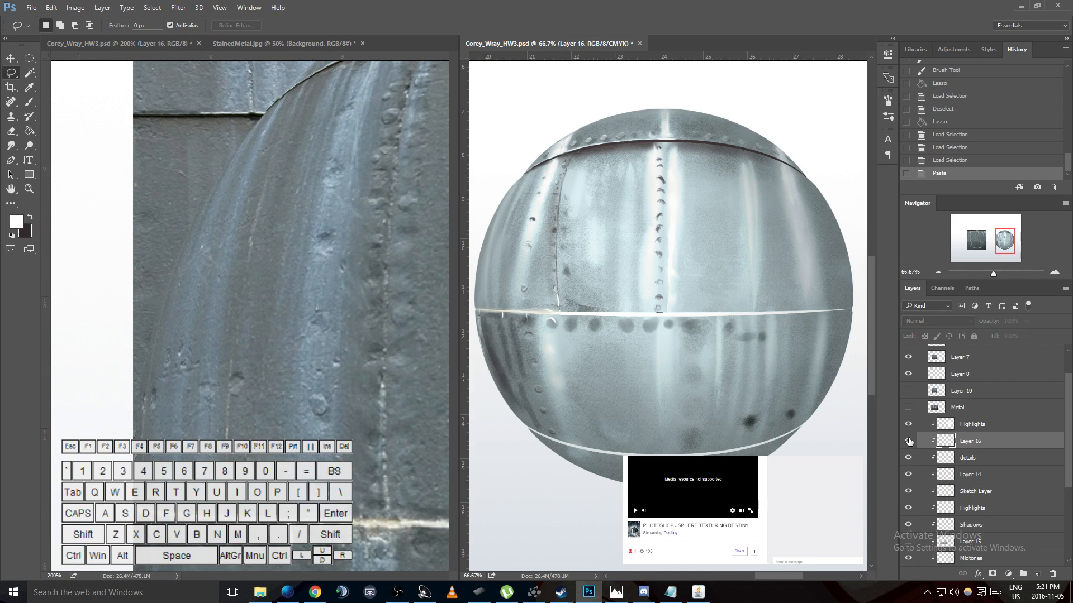
- Toggle Layer 16 and the COLOUR PALETTE layer on and off to compare the pasted marks with the originals
scroll(575, 249, "up", 1)
scroll(943, 431, "up", 2)
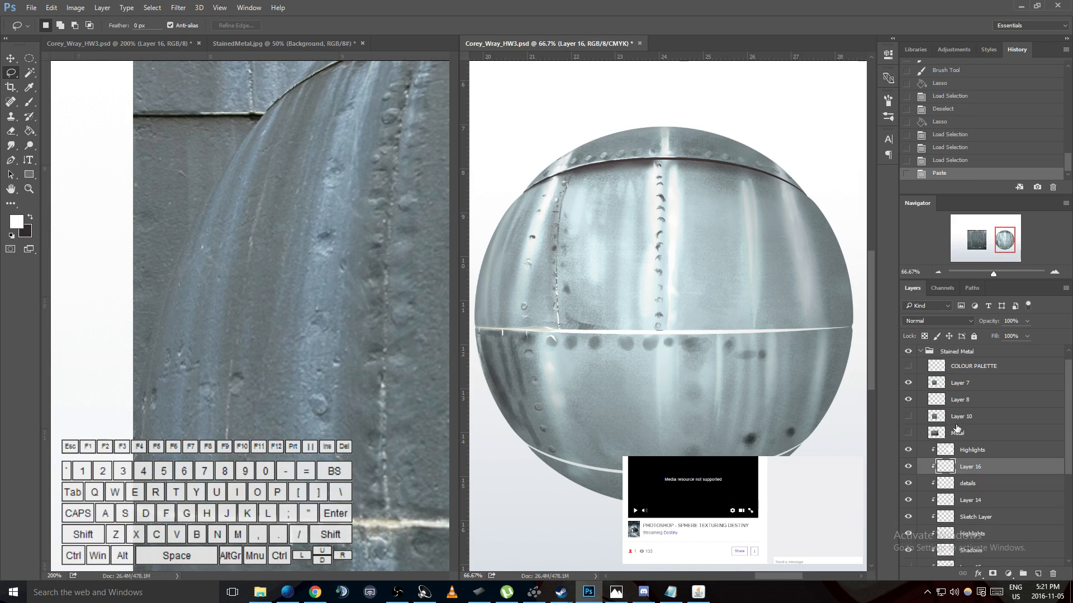
left_click(909, 479)
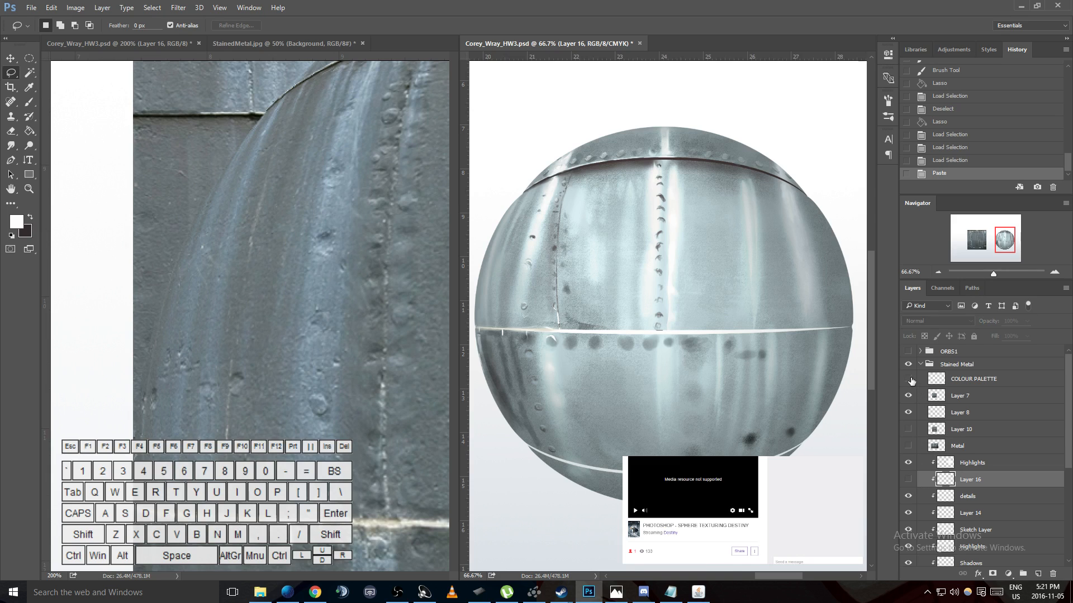
left_click(908, 380)
left_click(909, 379)
left_click(908, 479)
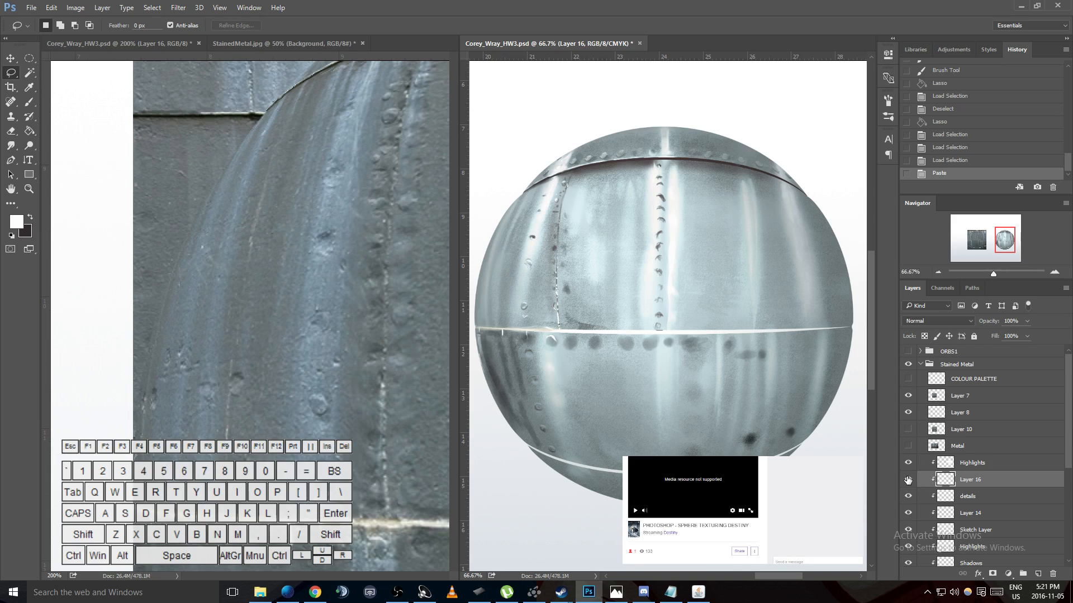
left_click(975, 380)
left_click(908, 379)
left_click(909, 379)
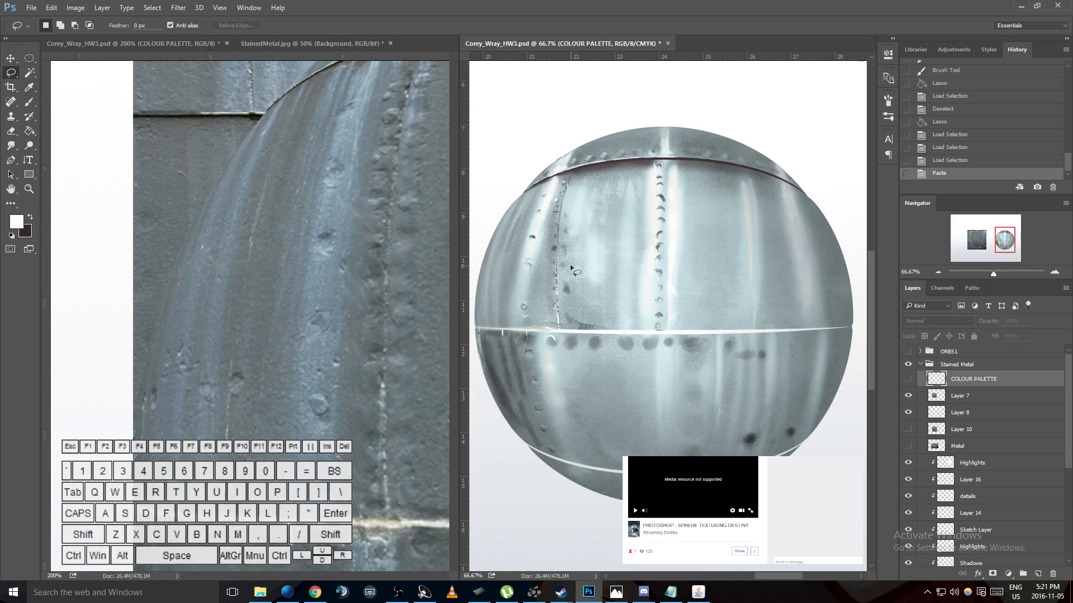
scroll(571, 268, "down", 1)
left_click(909, 379)
left_click(908, 379)
left_click(908, 379)
left_click(909, 380)
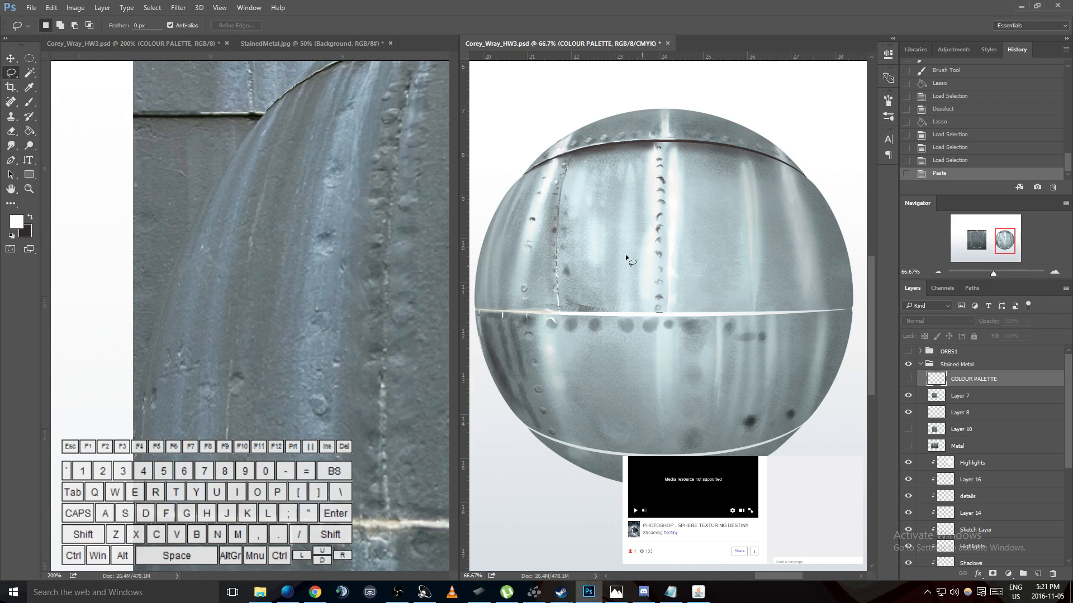
- Examine the whole sphere against the reference photo's streaks, rivets and upper seam
scroll(591, 208, "up", 2)
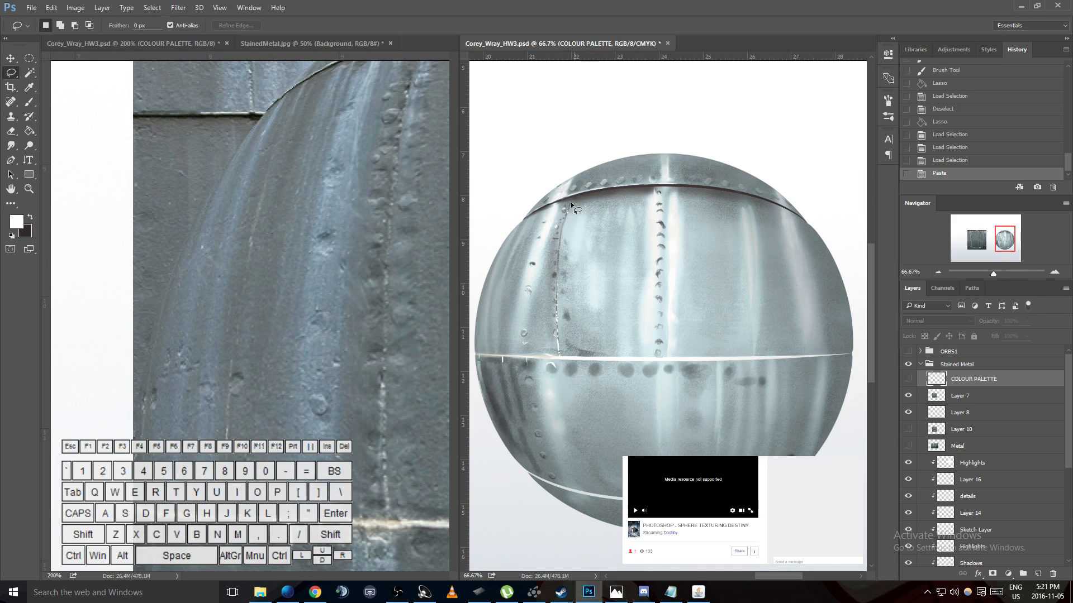
scroll(684, 183, "down", 1)
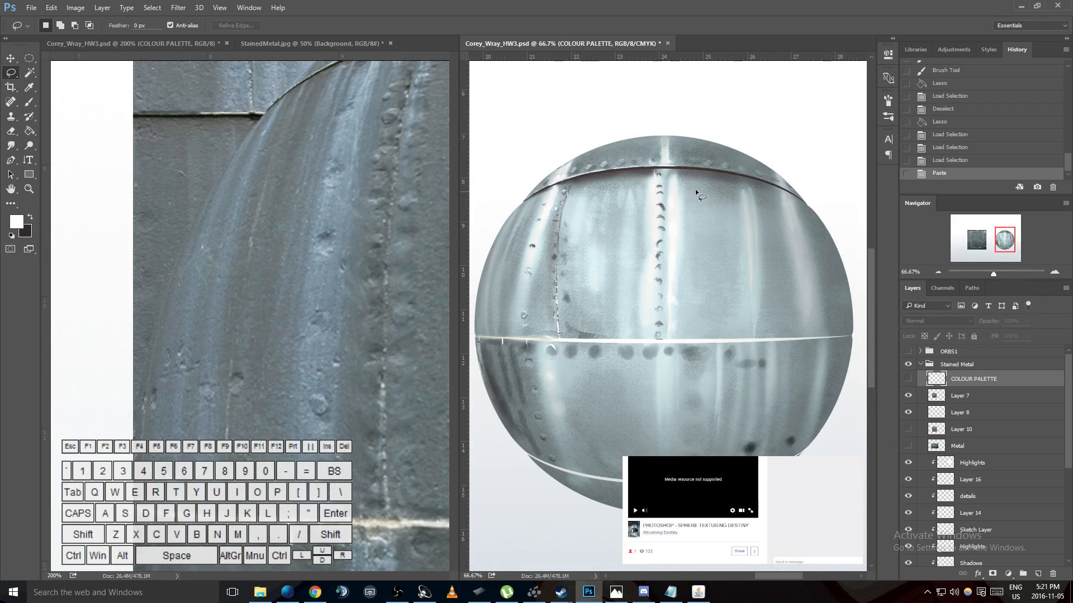
scroll(682, 192, "up", 2)
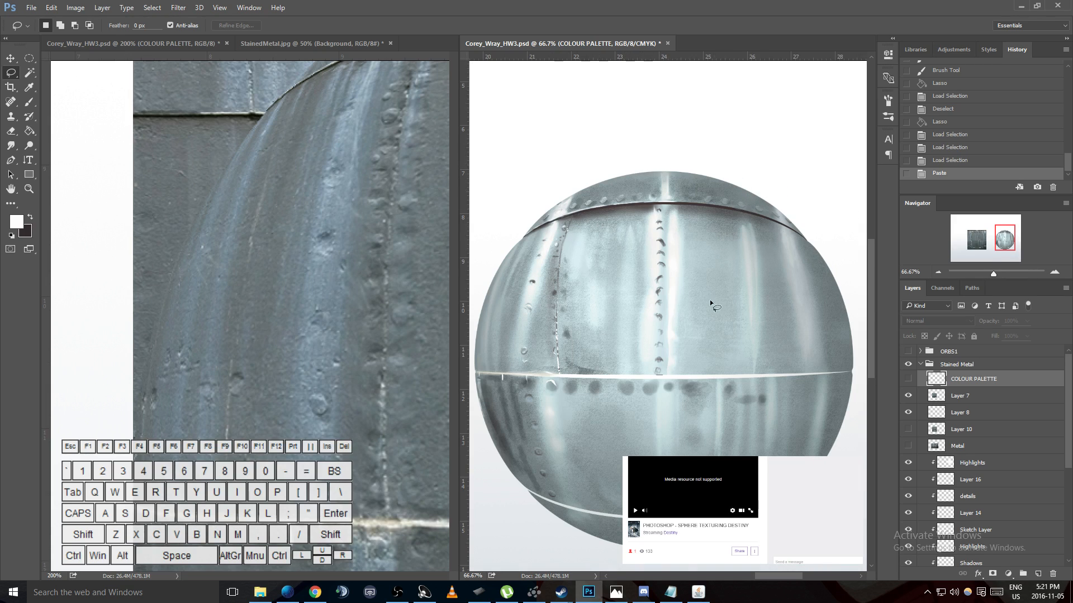
scroll(702, 301, "down", 4)
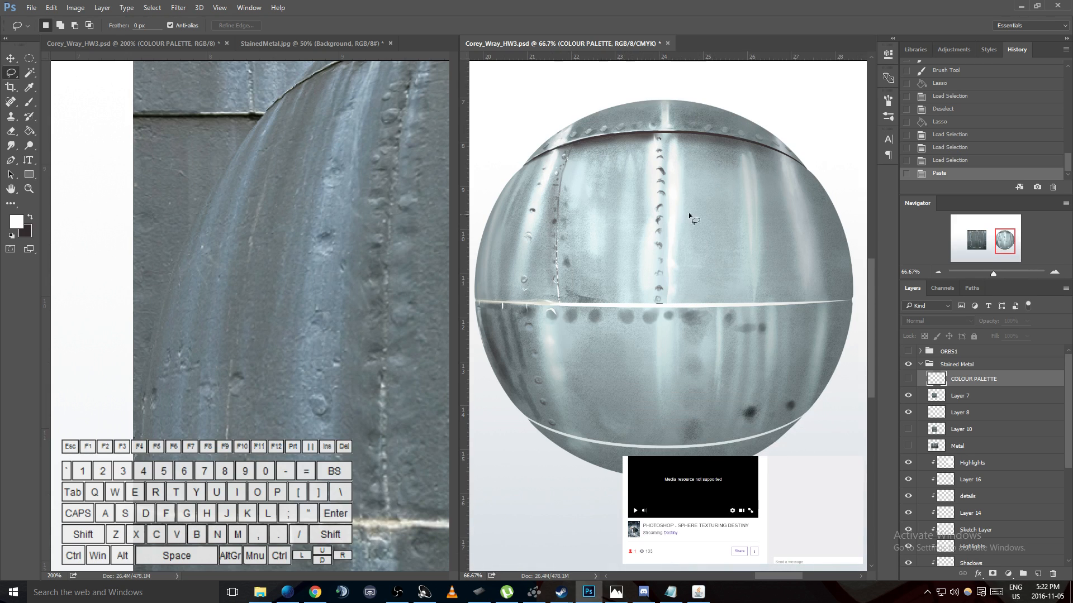
scroll(561, 245, "down", 1)
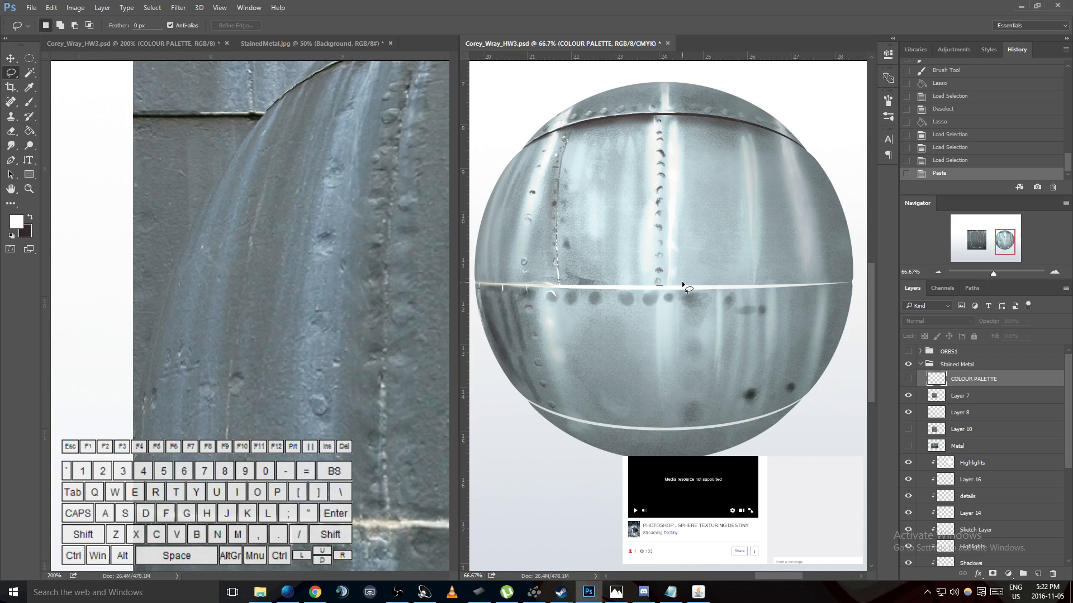
scroll(728, 257, "down", 4)
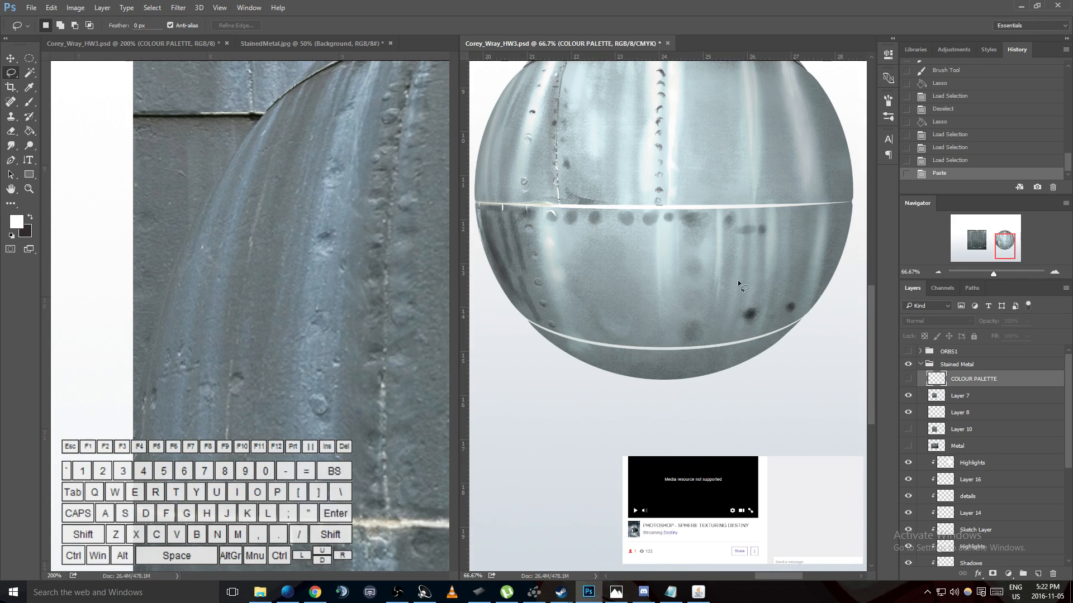
left_click(424, 313)
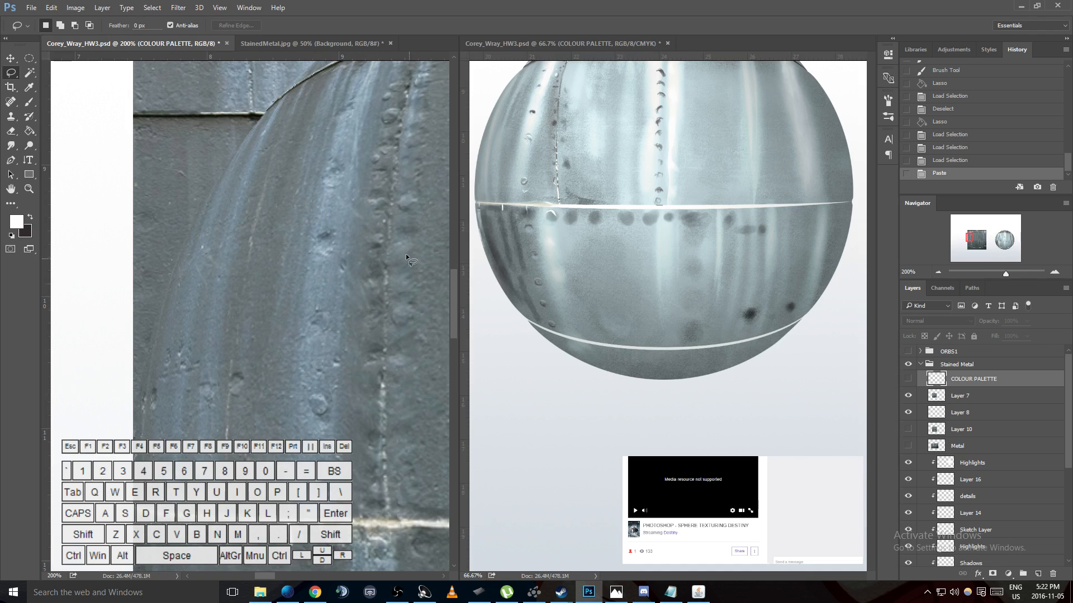
left_click(592, 186)
scroll(593, 186, "up", 6)
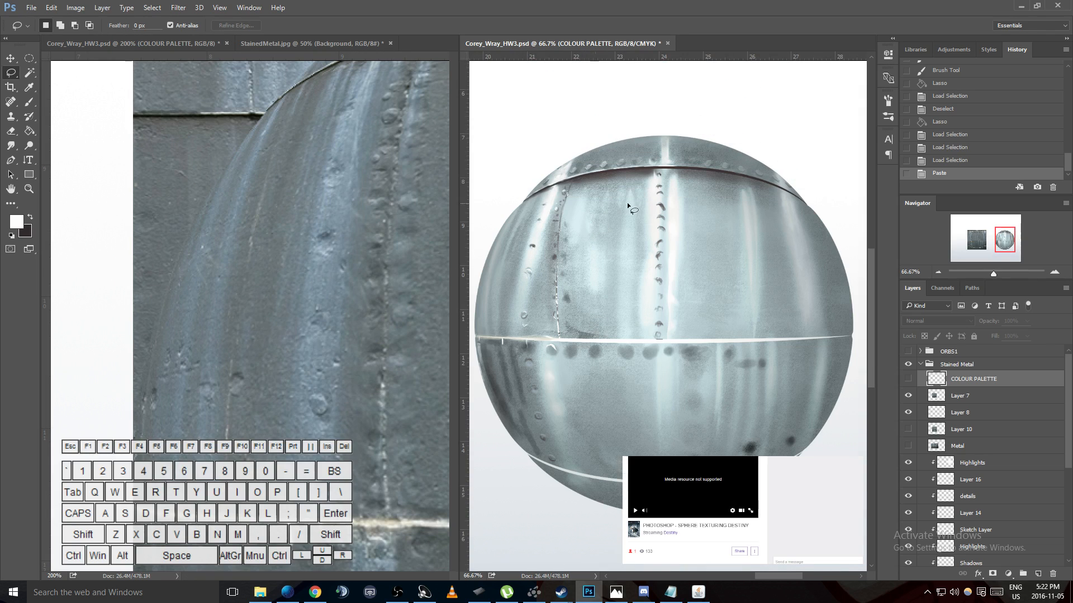
scroll(599, 170, "up", 2)
left_click(391, 317)
scroll(335, 269, "up", 4)
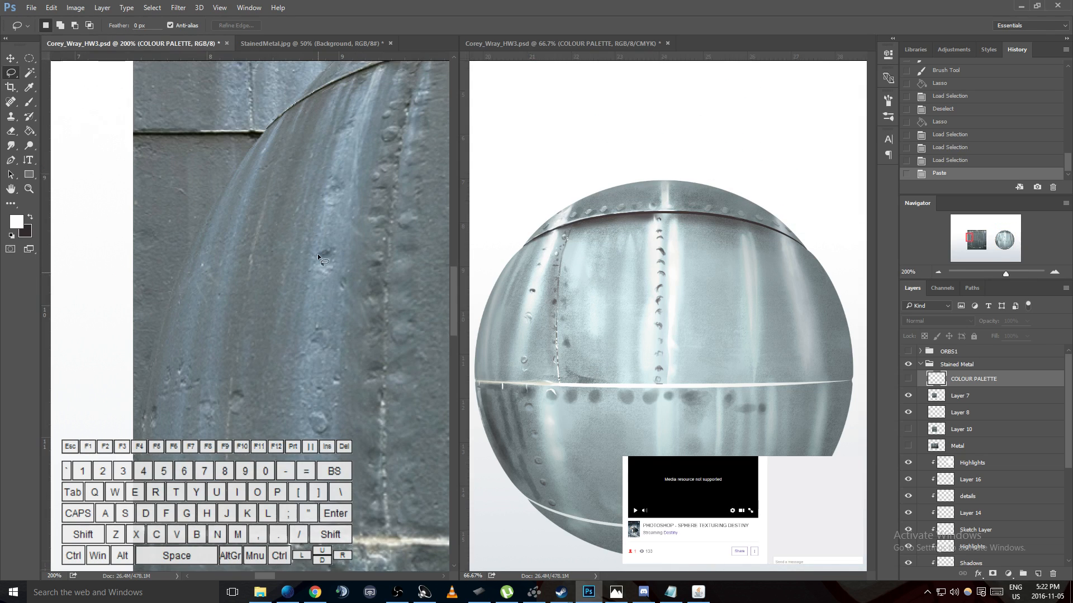
scroll(326, 258, "up", 2)
left_click_drag(270, 578, 286, 581)
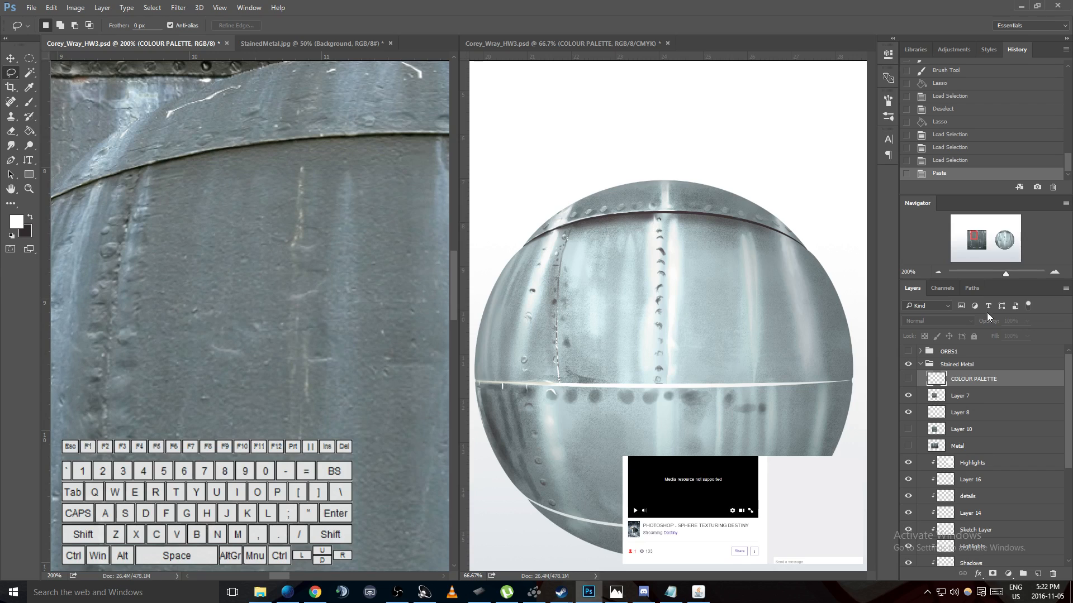
- Check what the Sketch Layer, Midtones, Highlights, Layer 16 and details layers contribute by toggling their visibility
scroll(950, 394, "down", 4)
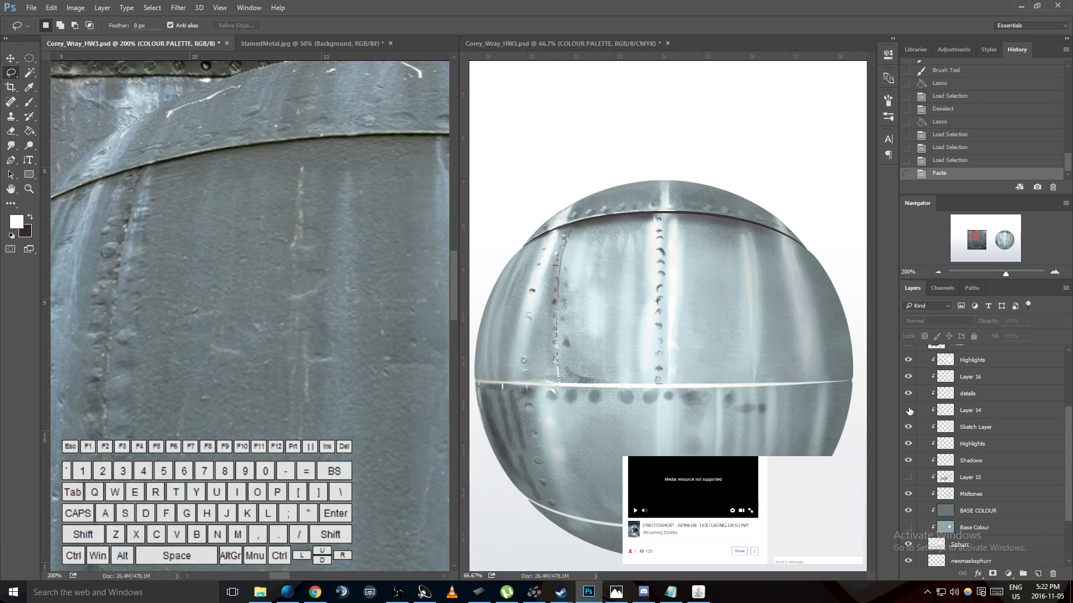
left_click(909, 427)
left_click(909, 428)
left_click(906, 495)
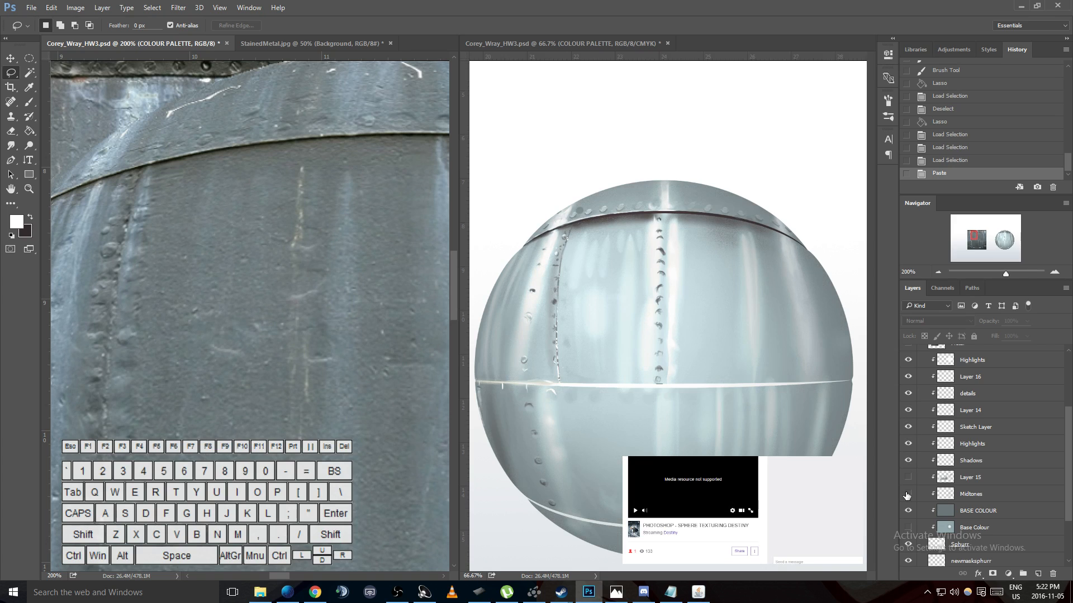
left_click(906, 495)
left_click(906, 495)
left_click(907, 495)
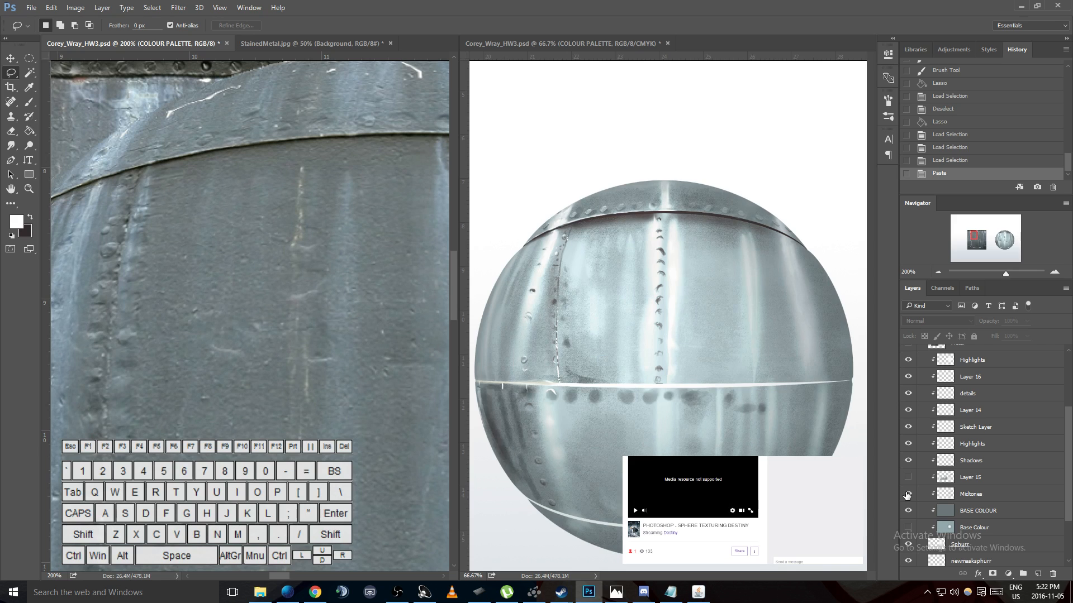
scroll(908, 490, "up", 1)
left_click(909, 386)
left_click(908, 387)
left_click(908, 386)
left_click(908, 386)
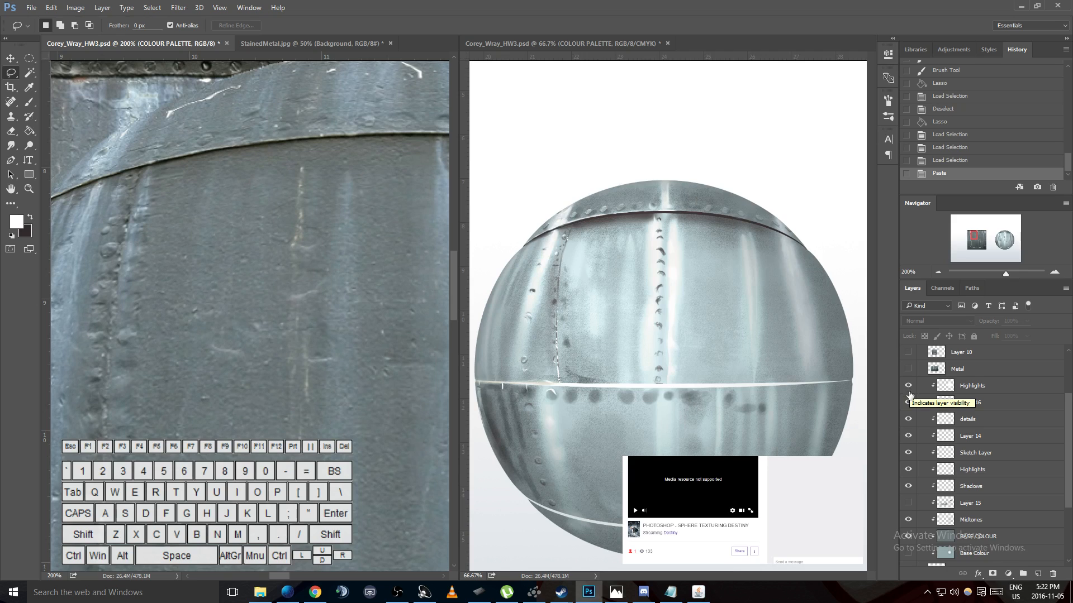
left_click(908, 403)
left_click(909, 419)
- With the details layer active, trace a Pen path along the sphere's upper seam from its left edge to its right edge
left_click(960, 425)
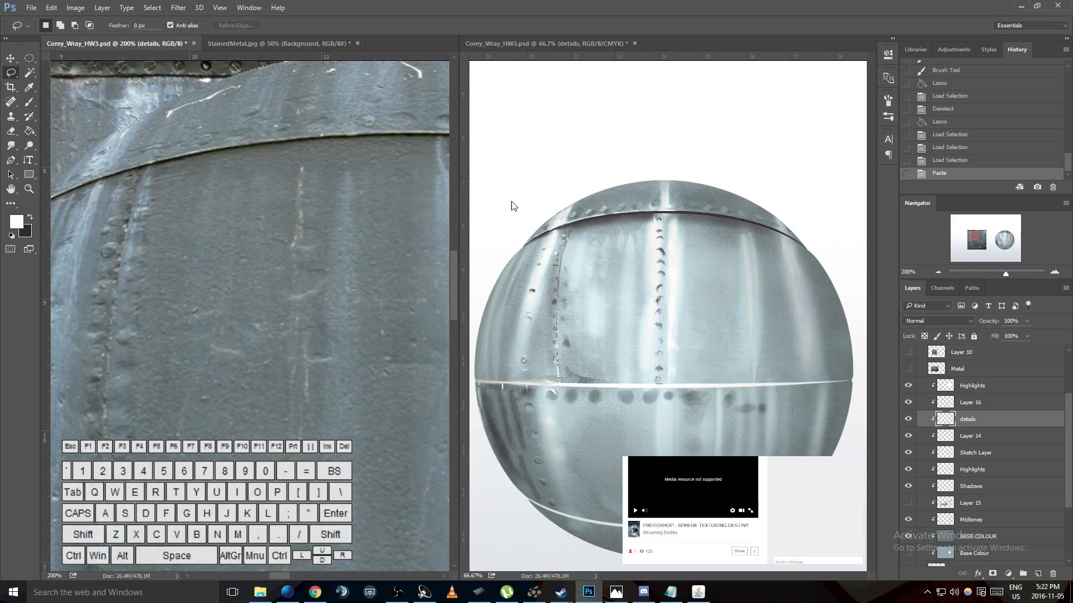
left_click(29, 58)
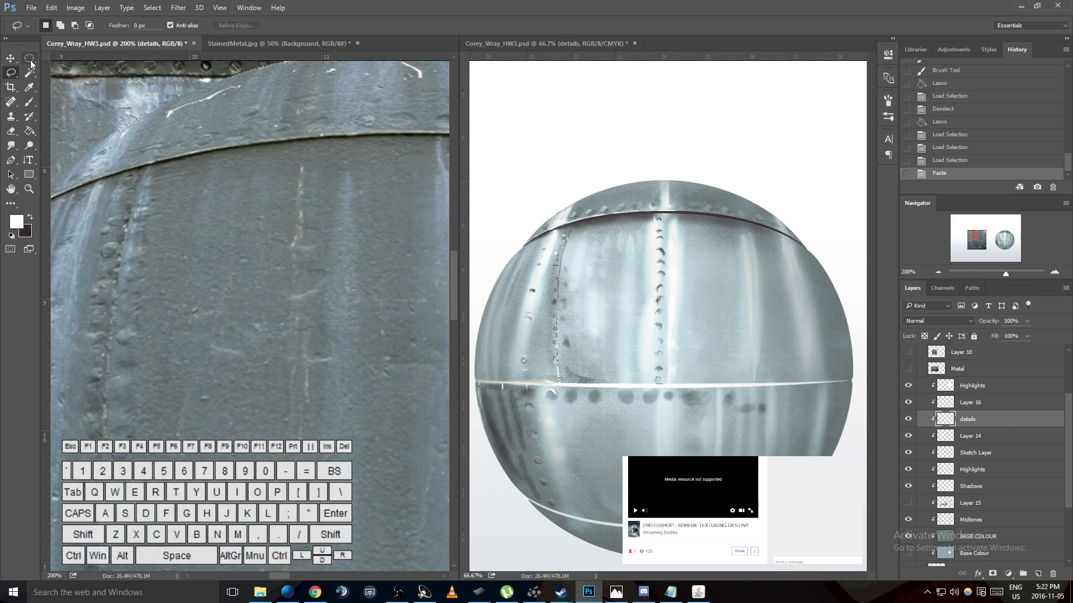
left_click(858, 452)
key("p")
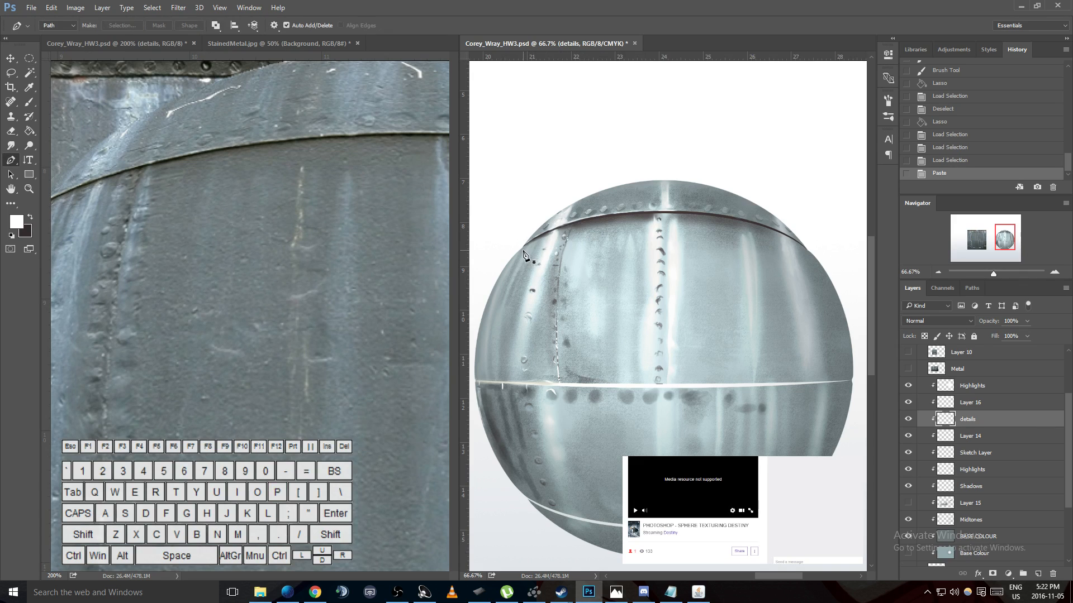
left_click(519, 248)
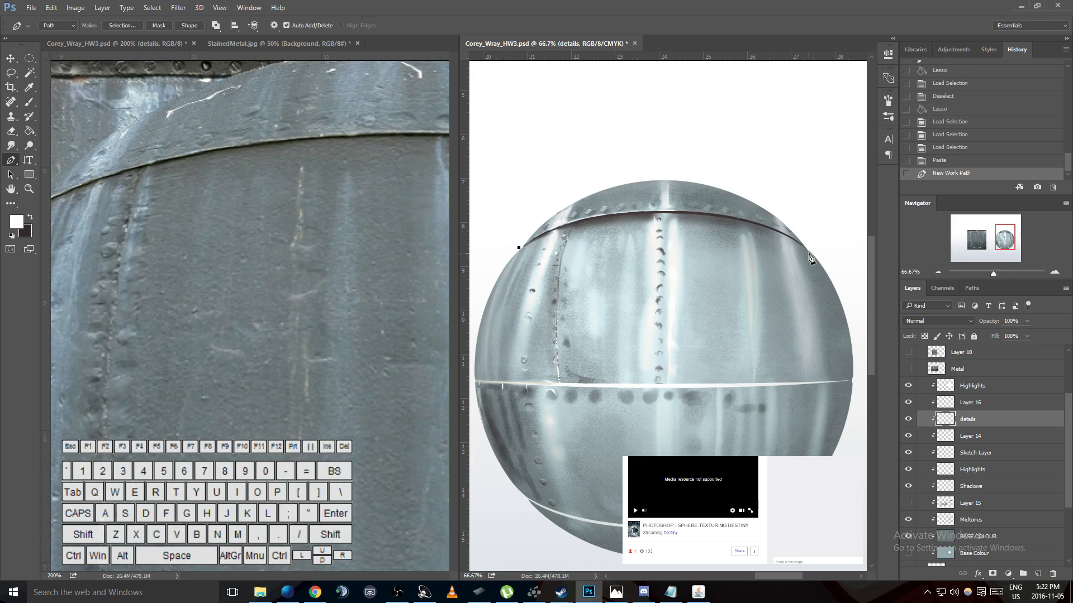
left_click_drag(811, 253, 866, 334)
key("ctrl+z")
left_click_drag(787, 575, 765, 576)
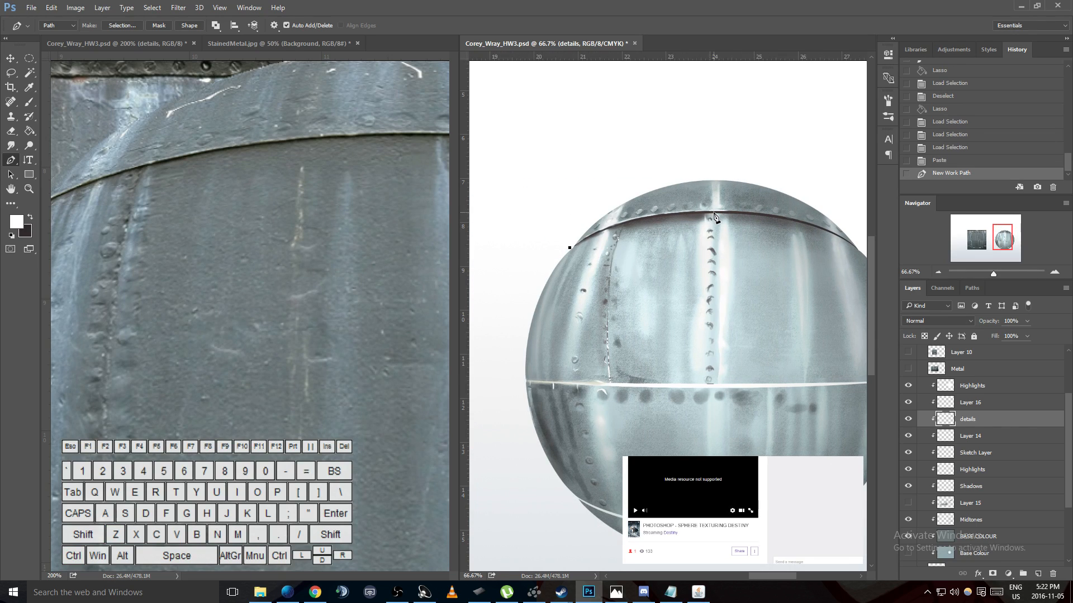
left_click_drag(715, 215, 820, 223)
left_click(861, 253)
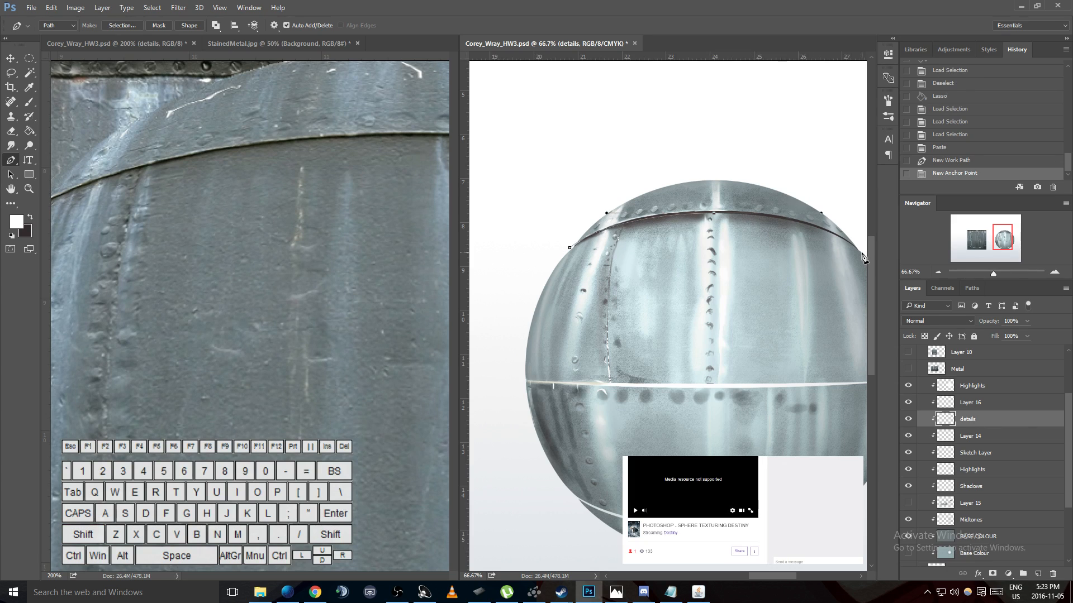
- Close the path around the panels below the upper seam and convert it into a selection
left_click(841, 402)
left_click(638, 435)
left_click(571, 324)
left_click(575, 273)
left_click(570, 248)
right_click(575, 252)
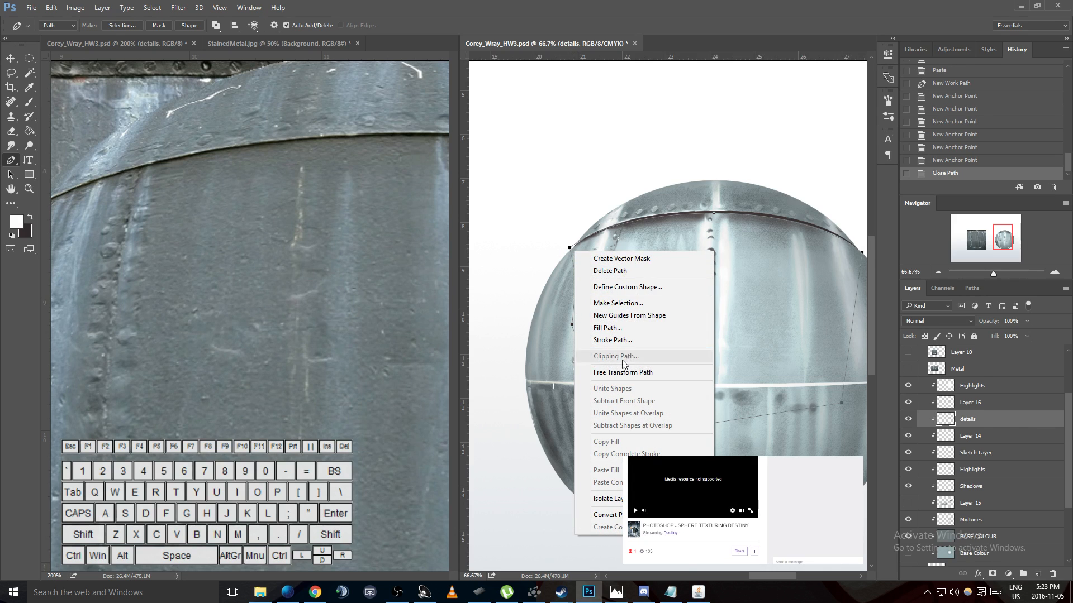
left_click(628, 305)
left_click(599, 175)
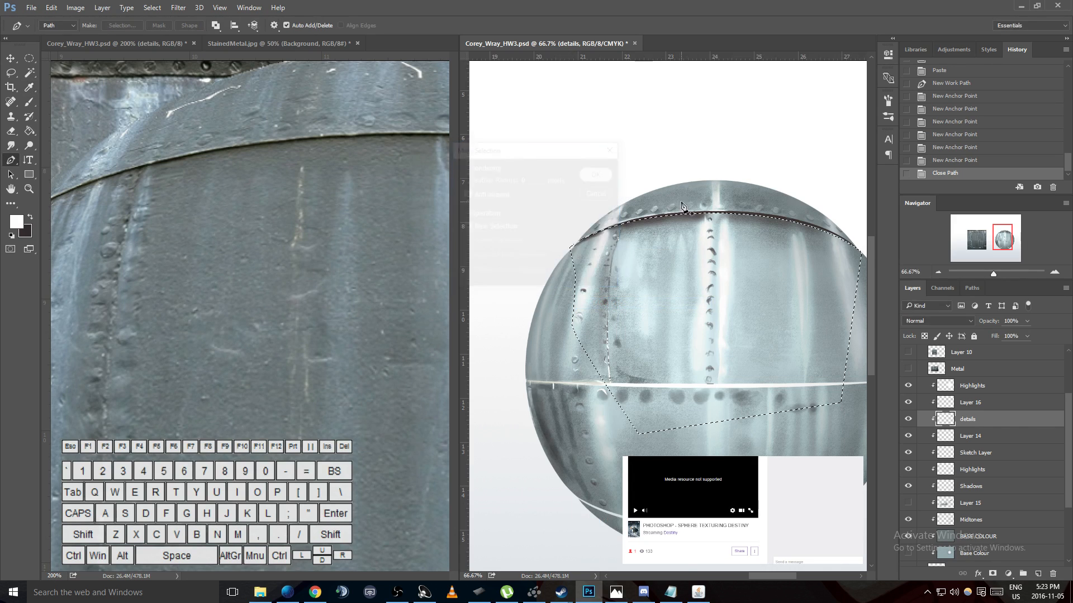
- Feather the selection by 5 and shift it slightly down, just below the upper seam
key("l")
right_click(731, 235)
left_click(779, 272)
type("5")
key("Return")
left_click_drag(834, 262, 836, 266)
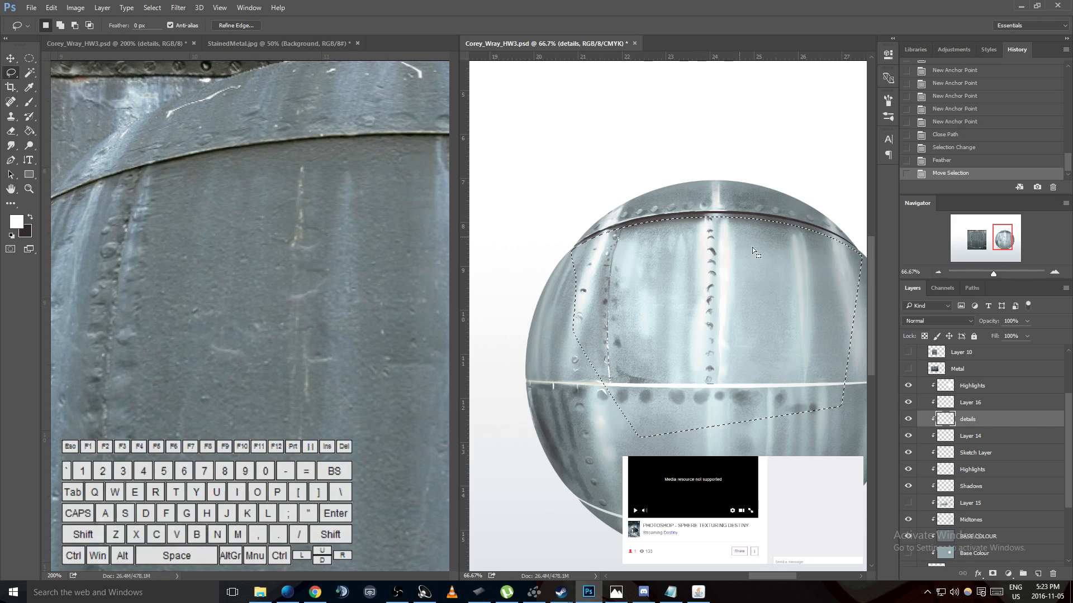
- Try clearing the whole selected area below the upper seam from the details layer
key("Delete")
key("Delete")
key("ctrl+d")
key("ctrl+z")
key("ctrl+alt+z")
key("ctrl+alt+z")
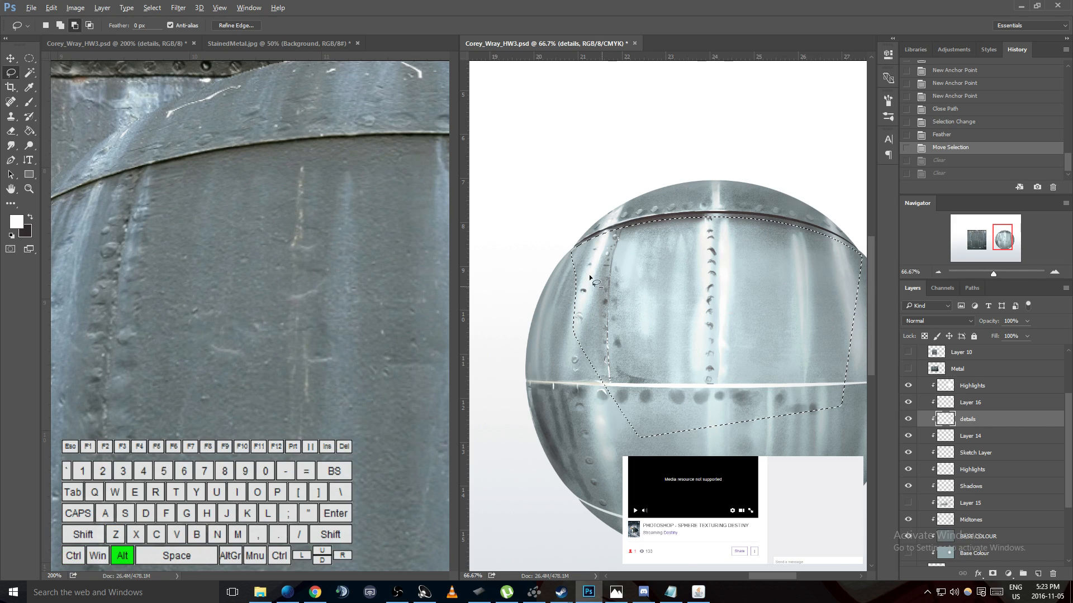
- Trim the selection with the Lasso to a narrow band under the upper seam and clear it repeatedly on the details layer
mouse_move(562, 248)
left_mouse_down()
mouse_move(589, 263)
mouse_move(700, 257)
mouse_move(869, 284)
mouse_move(749, 500)
mouse_move(499, 250)
left_mouse_up()
left_click_drag(638, 269, 639, 269)
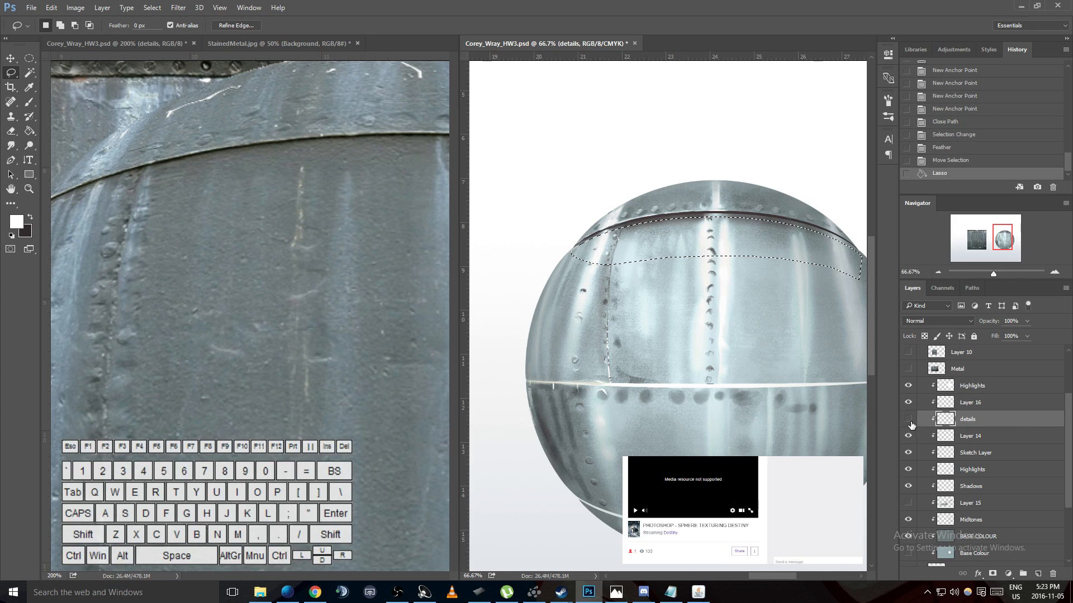
key("Delete")
key("Delete")
key("Delete")
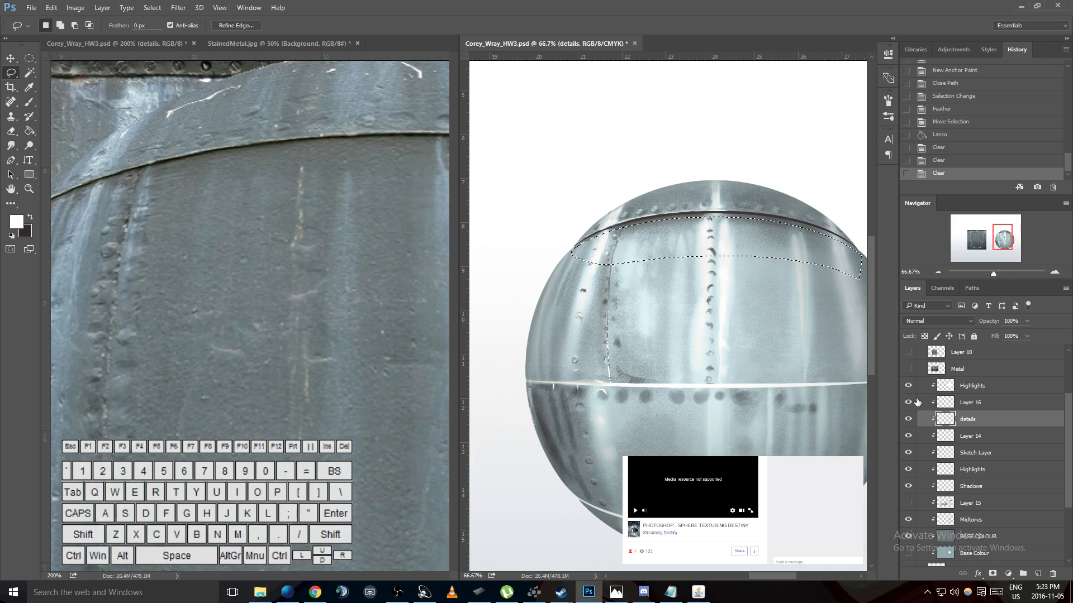
- Check what the upper Highlights layer, the Sketch Layer and the Shadows layer contribute by toggling their visibility
left_click(907, 386)
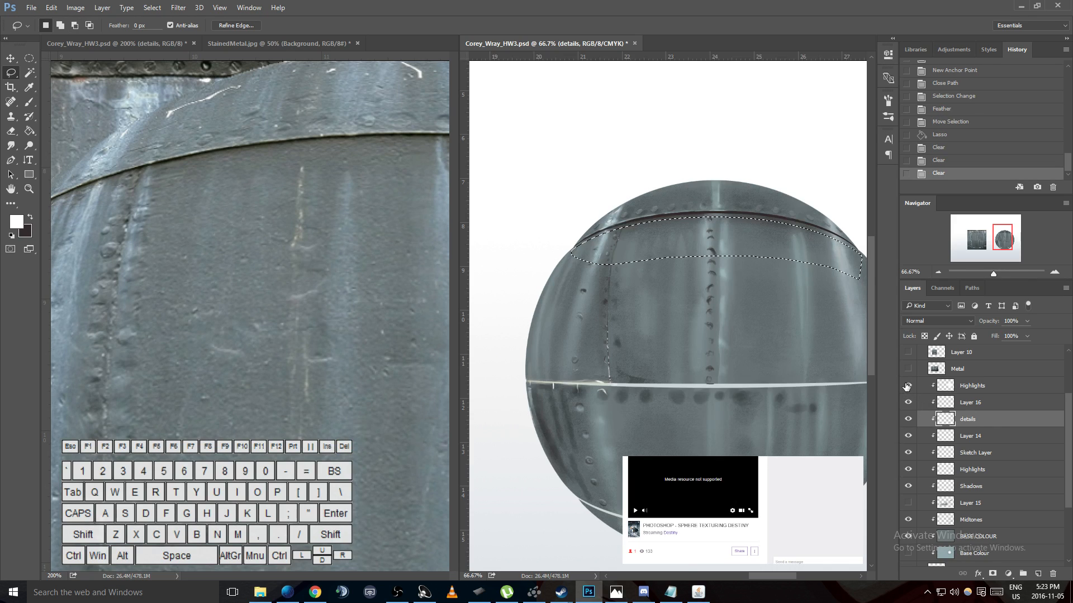
left_click(907, 386)
left_click(908, 453)
left_click(908, 454)
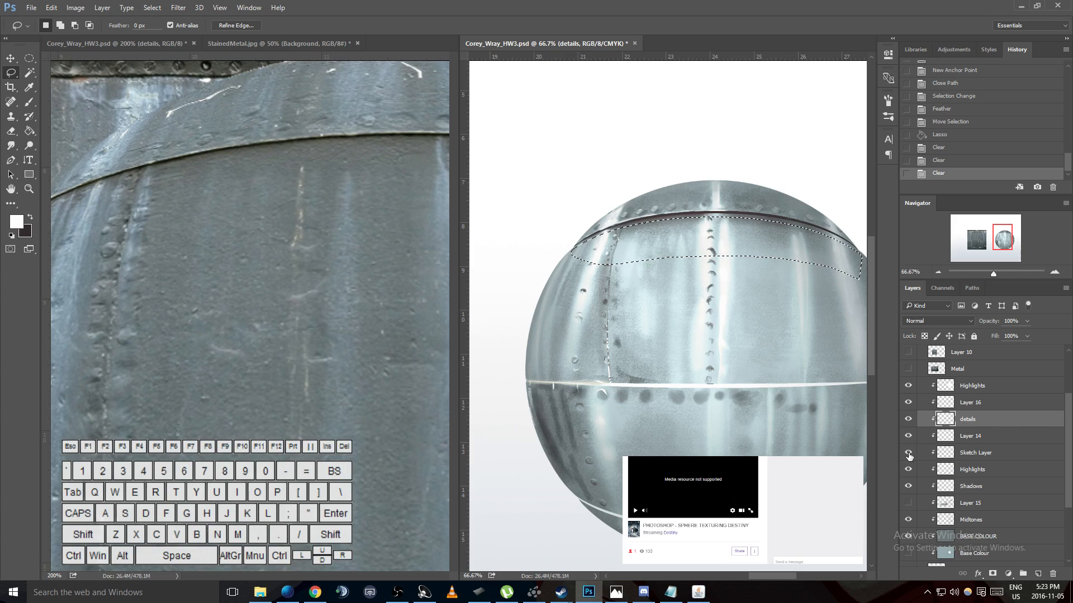
left_click(908, 454)
left_click(908, 454)
left_click(909, 455)
left_click(908, 455)
left_click(908, 486)
- Clear the selected band from the Shadows layer and deselect it
left_click(981, 487)
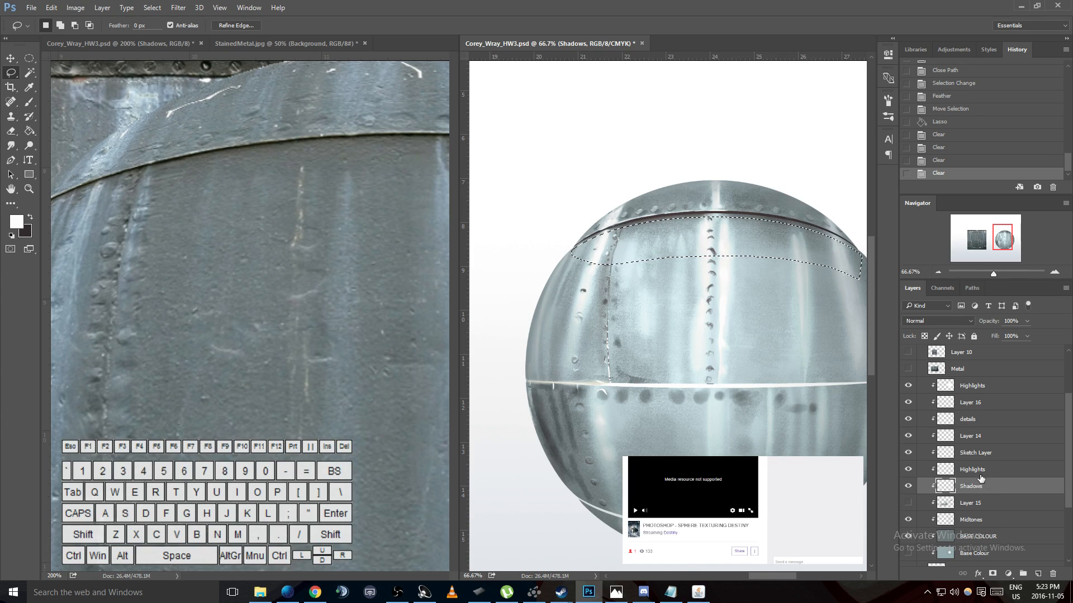
key("ctrl+d")
scroll(735, 280, "up", 1)
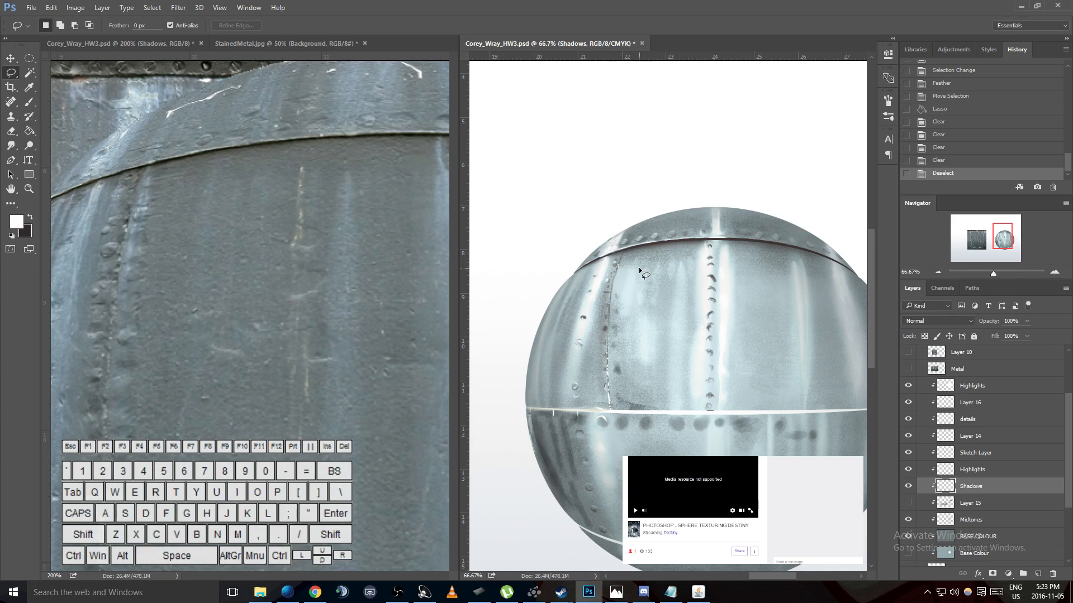
- Set the Brush size to 95 px for soft painting on the sphere
key("b")
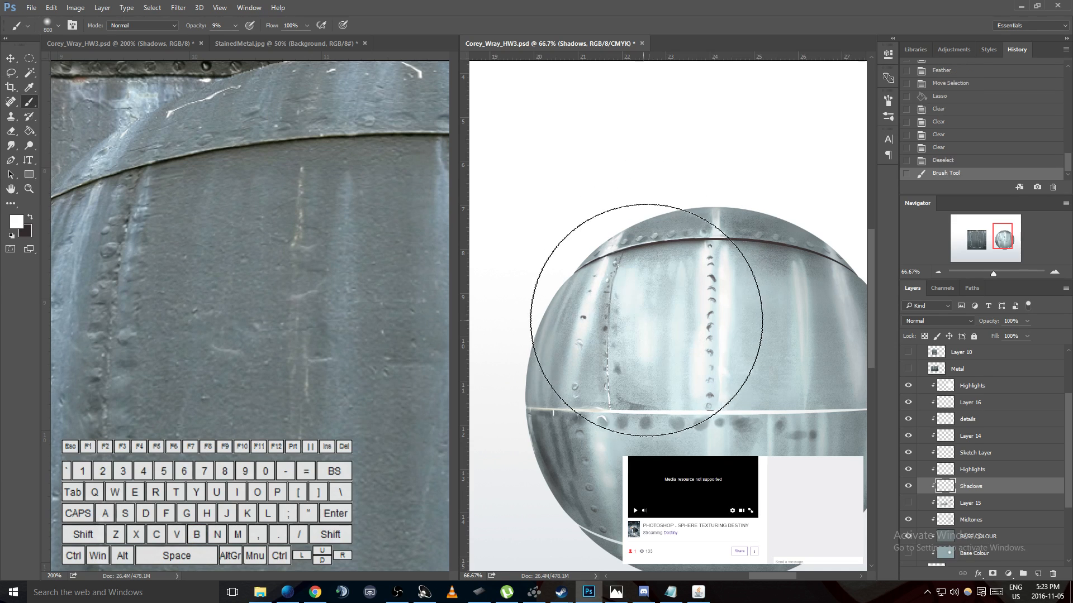
right_click(718, 310)
left_click(799, 335)
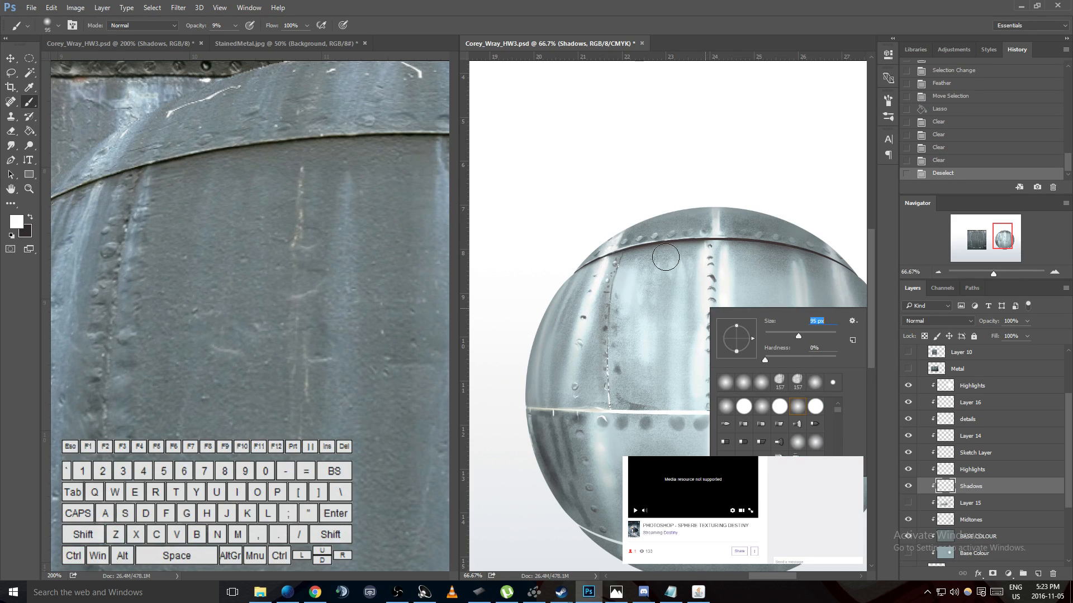
- Try painting soft white strokes just beneath the upper seam on the Shadows layer
left_click_drag(615, 278, 687, 253)
key("ctrl+z")
left_click(688, 256)
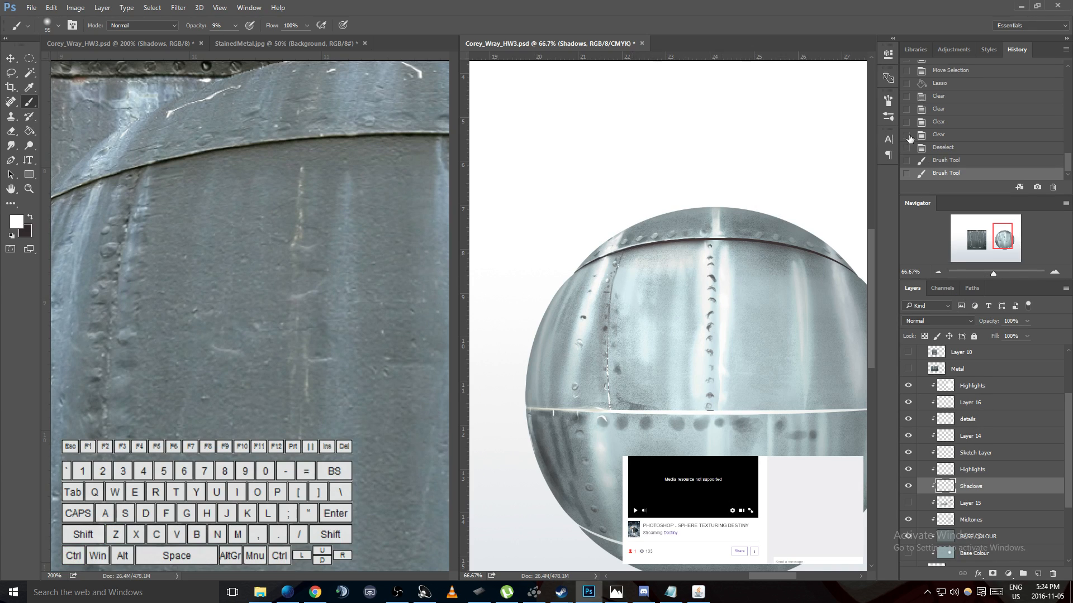
key("ctrl+alt+z")
key("ctrl+alt+z")
scroll(974, 414, "up", 1)
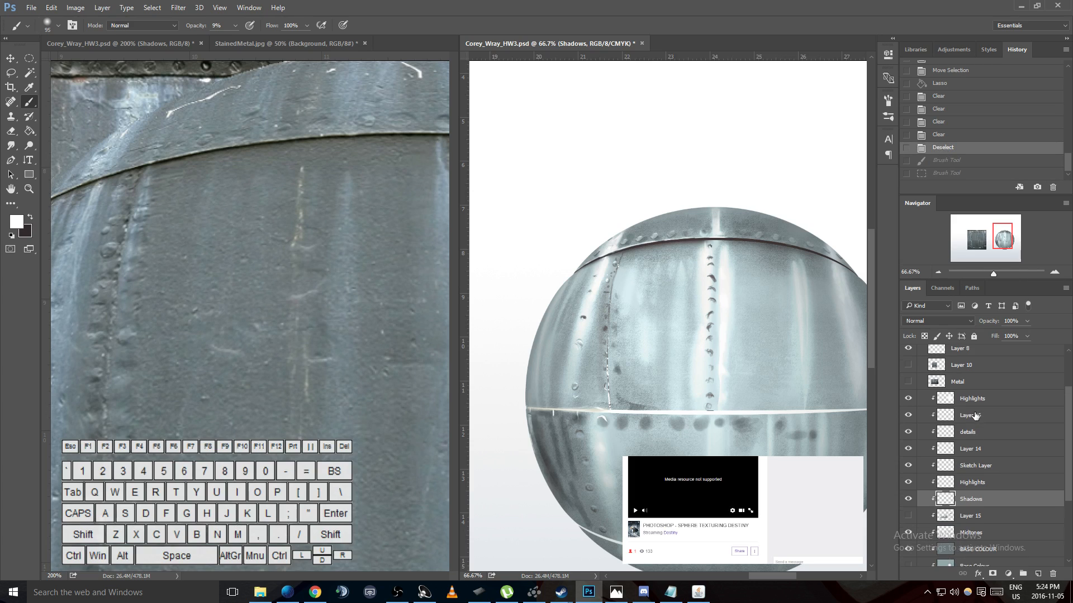
- Redo and undo the white strokes under the seam to compare both states, with the upper Highlights layer active
left_click(969, 399)
key("ctrl+shift+z")
key("ctrl+shift+z")
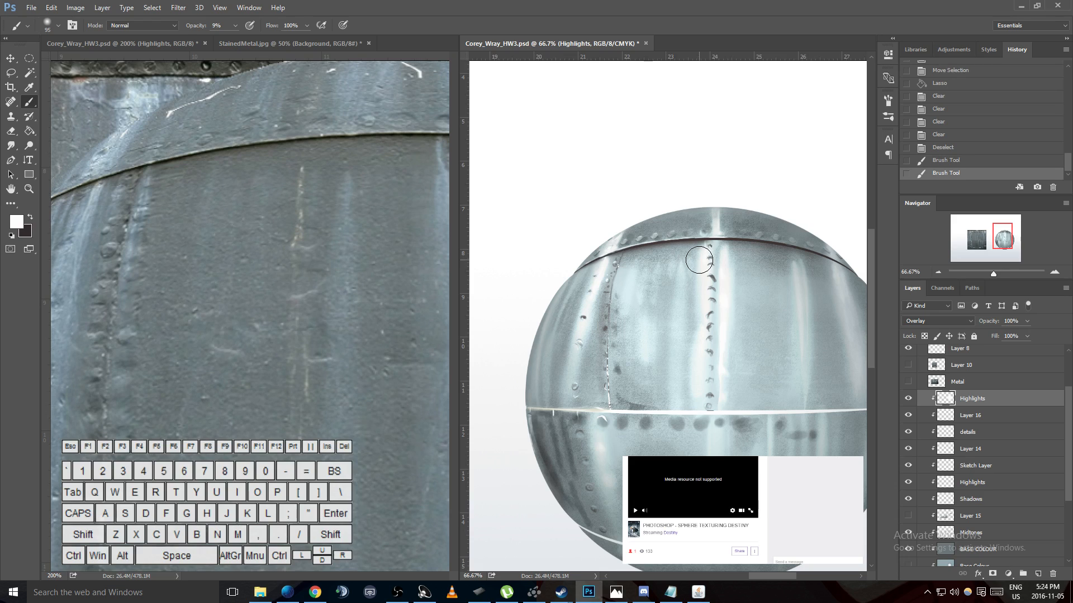
key("ctrl+alt+z")
key("ctrl+alt+z")
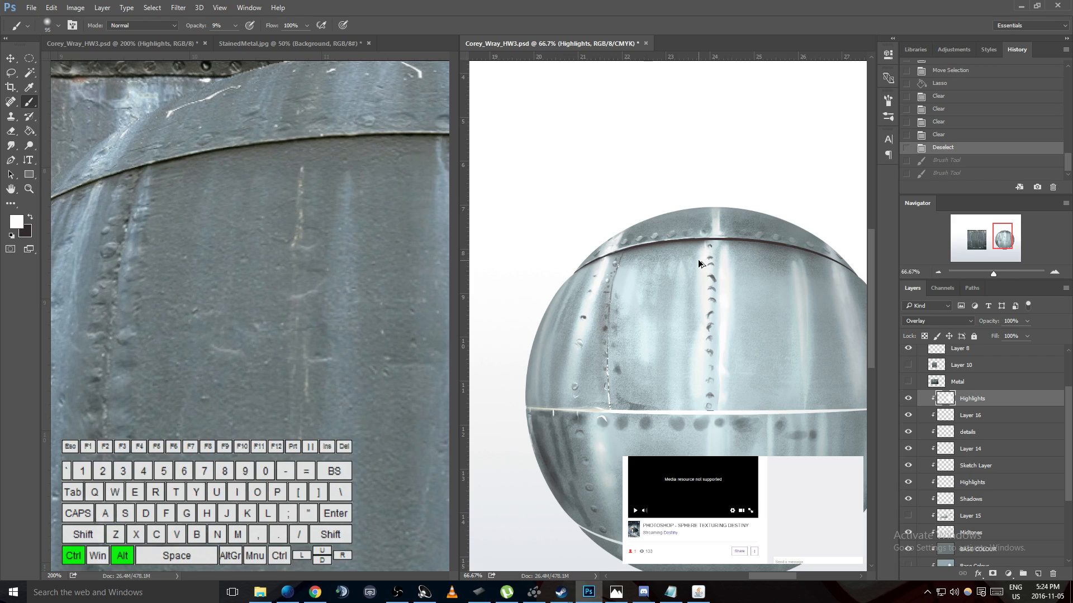
- Retry the white strokes beneath the upper seam on the Shadows layer and undo them
left_click(965, 503)
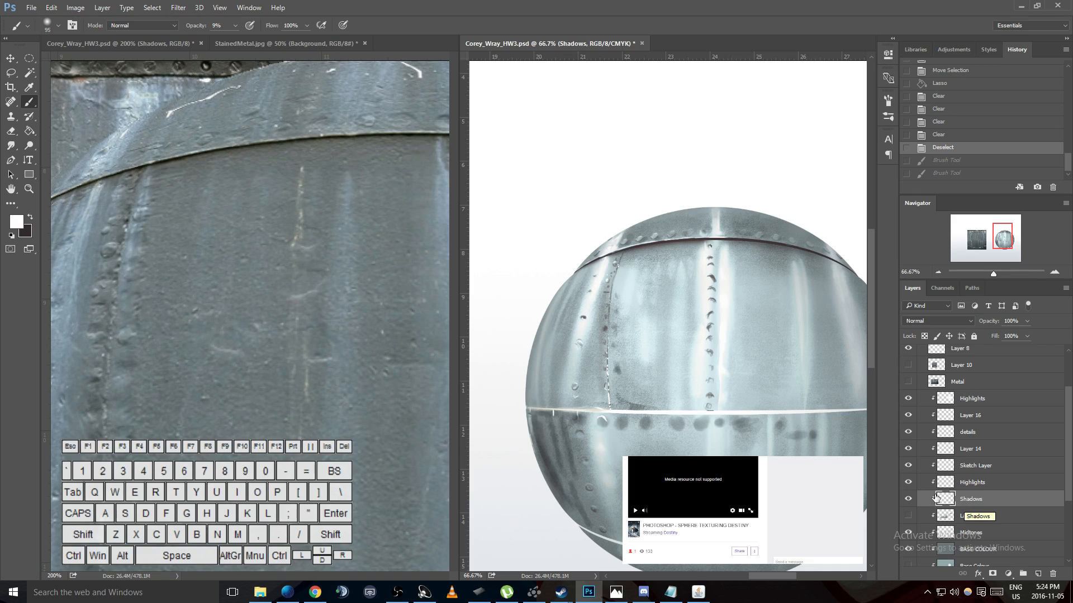
left_click(908, 502)
left_click_drag(634, 267, 711, 259)
key("ctrl+alt+z")
mouse_move(640, 258)
left_mouse_down()
mouse_move(698, 252)
mouse_move(620, 260)
mouse_move(695, 253)
left_mouse_up()
key("ctrl+alt+z")
key("ctrl+alt+z")
key("ctrl+alt+z")
key("ctrl+alt+z")
key("ctrl+alt+z")
- Create a new layer directly above Layer 16, keeping its blend mode at Normal
left_click(981, 418)
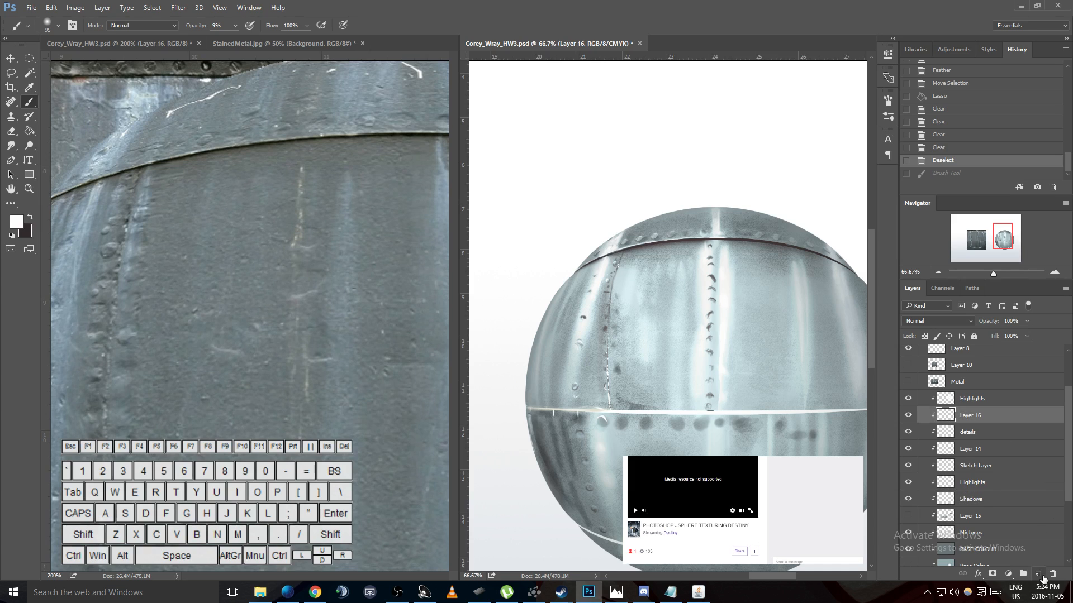
left_click(1039, 575)
left_click(950, 323)
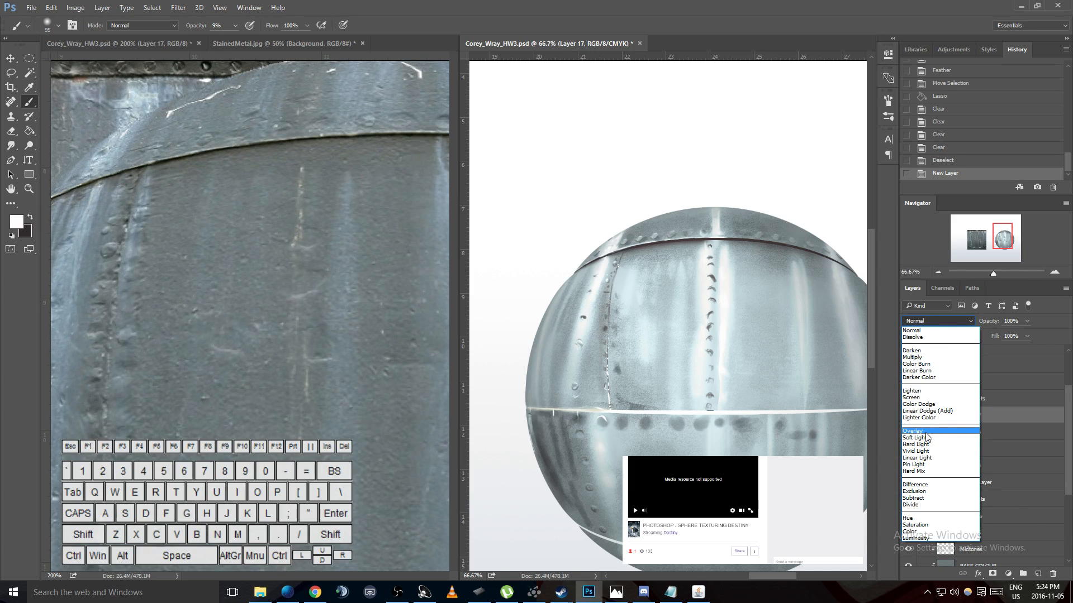
left_click(698, 284)
- Try white strokes at 9% opacity beneath the upper seam on the new layer, checking them against the Highlights layer
left_click_drag(635, 264, 694, 256)
key("ctrl+z")
key("ctrl+z")
left_click(908, 399)
left_click(908, 399)
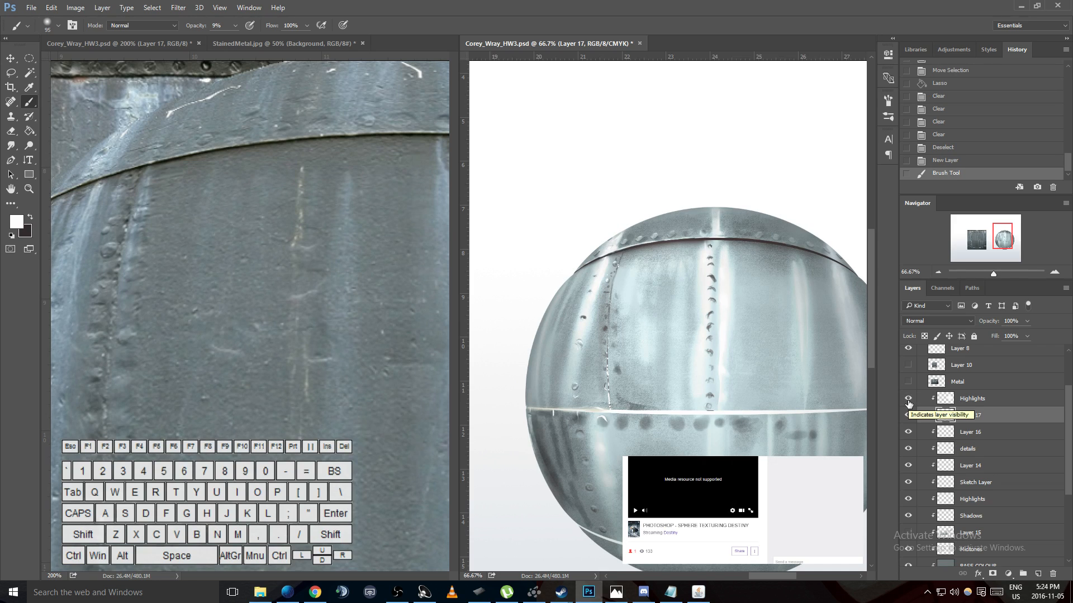
mouse_move(653, 258)
left_mouse_down()
mouse_move(626, 262)
mouse_move(654, 257)
mouse_move(630, 263)
mouse_move(626, 313)
left_mouse_up()
key("ctrl+z")
key("ctrl+z")
key("ctrl+z")
- Set the brush opacity to 3% and paint faint white beneath the upper seam and down the right-hand streaks on Layer 17
left_click_drag(235, 25, 232, 37)
left_click_drag(627, 274, 633, 258)
left_click_drag(631, 257, 627, 263)
left_click_drag(632, 261, 658, 258)
mouse_move(664, 256)
left_mouse_down()
mouse_move(698, 257)
mouse_move(649, 252)
mouse_move(624, 268)
mouse_move(636, 256)
mouse_move(648, 320)
mouse_move(667, 272)
mouse_move(668, 305)
left_mouse_up()
mouse_move(771, 260)
left_mouse_down()
mouse_move(739, 257)
mouse_move(810, 266)
mouse_move(755, 260)
mouse_move(835, 301)
left_mouse_up()
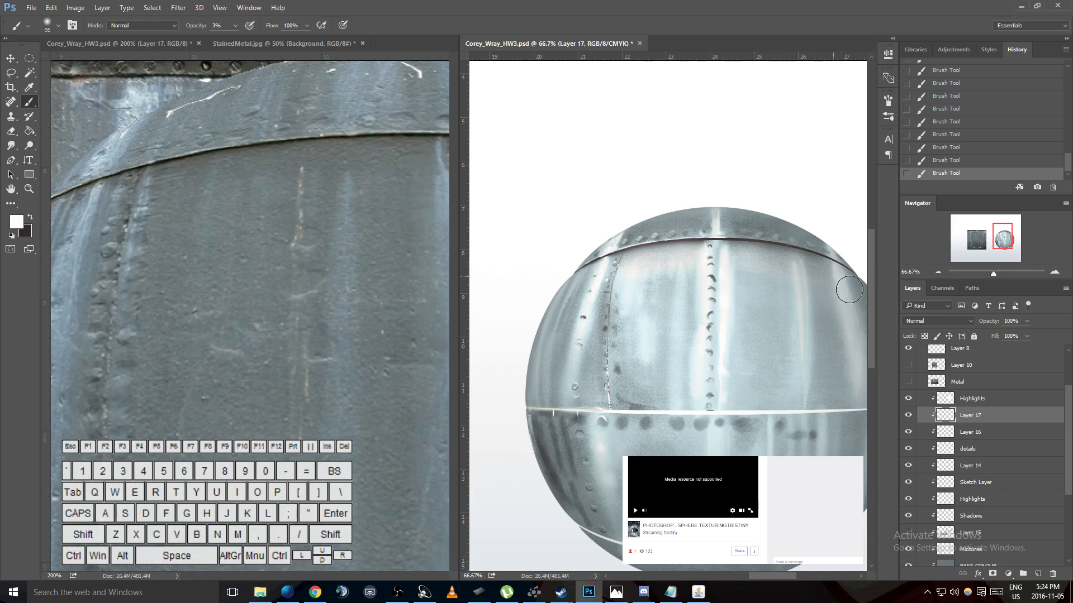
left_click_drag(794, 268, 815, 378)
left_click_drag(805, 307, 798, 421)
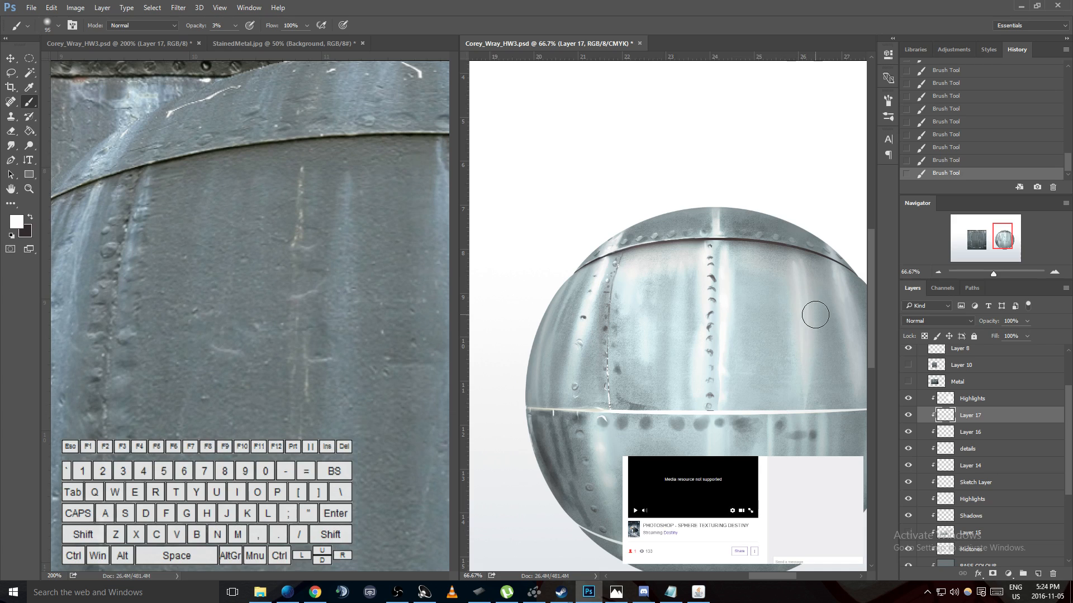
- Compare the sphere with Layer 17 and the upper Highlights layer hidden and shown
left_click(909, 415)
left_click(908, 415)
left_click(908, 415)
left_click(909, 415)
left_click(909, 399)
left_click(909, 399)
- Examine the whole sphere and judge Layer 17's faint white strokes by toggling that layer's visibility
left_click_drag(759, 574, 765, 573)
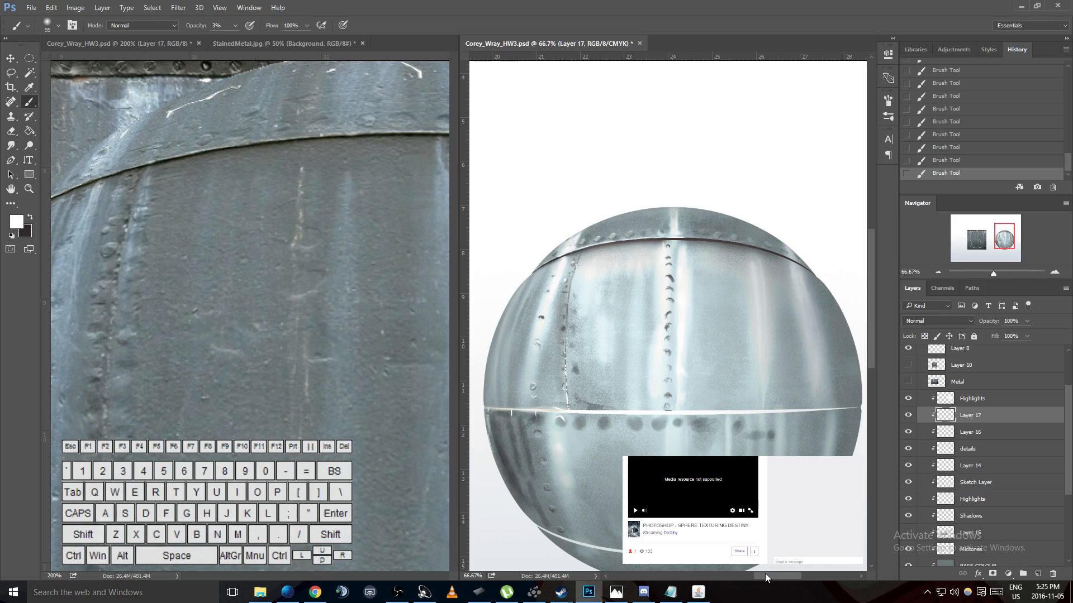
scroll(737, 376, "down", 3)
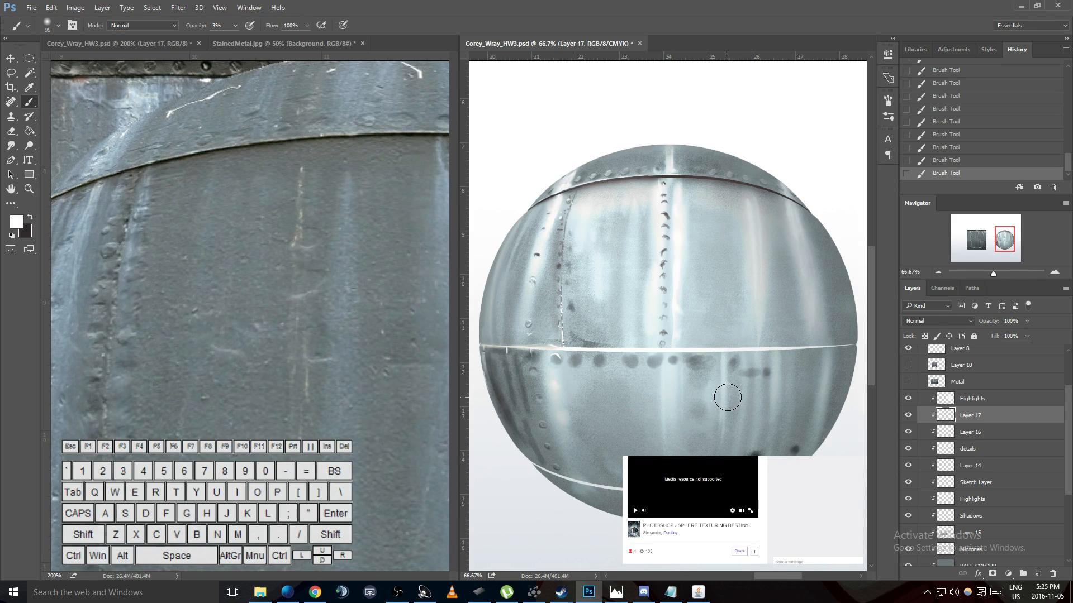
scroll(715, 346, "up", 5)
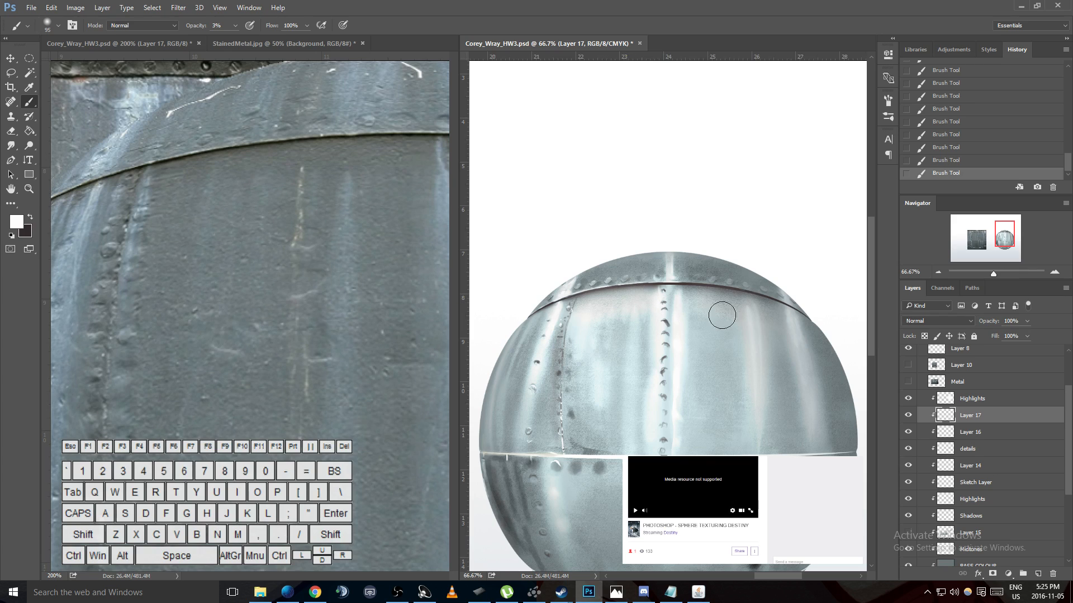
scroll(930, 415, "up", 1)
left_click(908, 441)
left_click(908, 441)
left_click(908, 441)
left_click(908, 440)
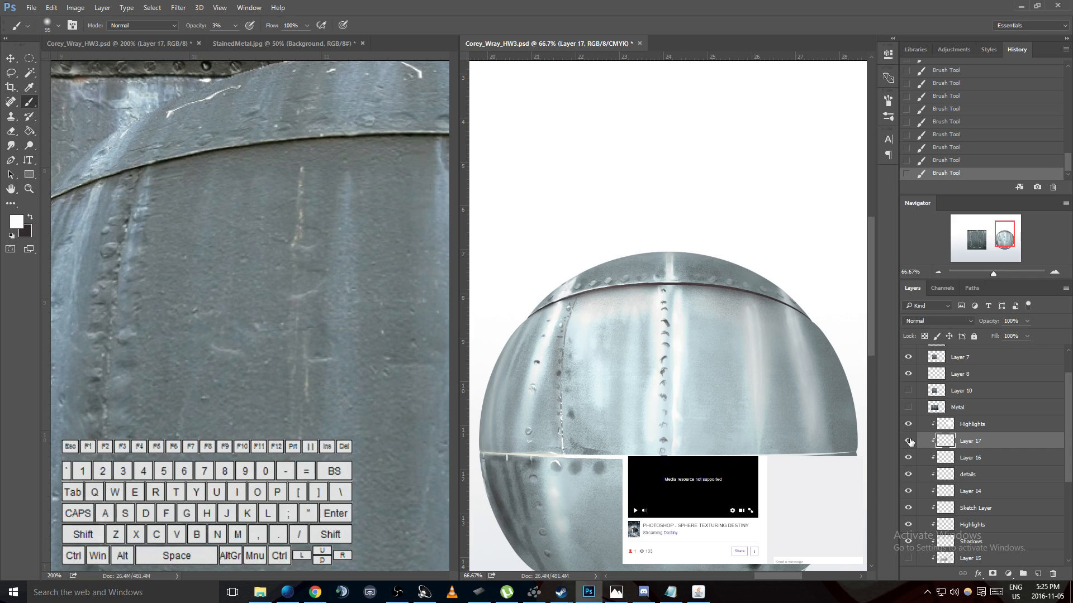
left_click(908, 440)
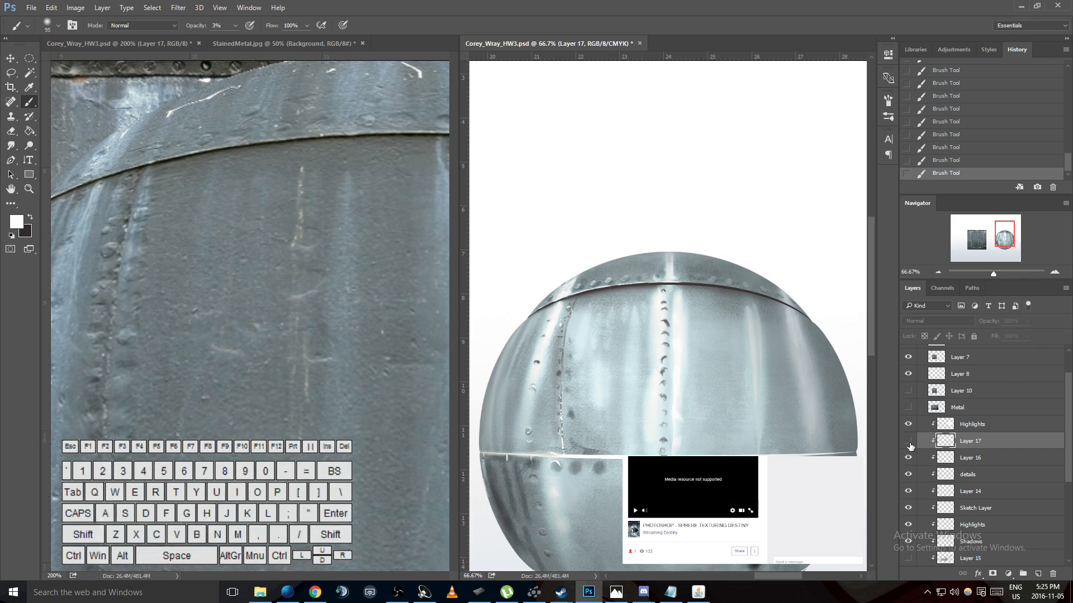
scroll(618, 393, "down", 3)
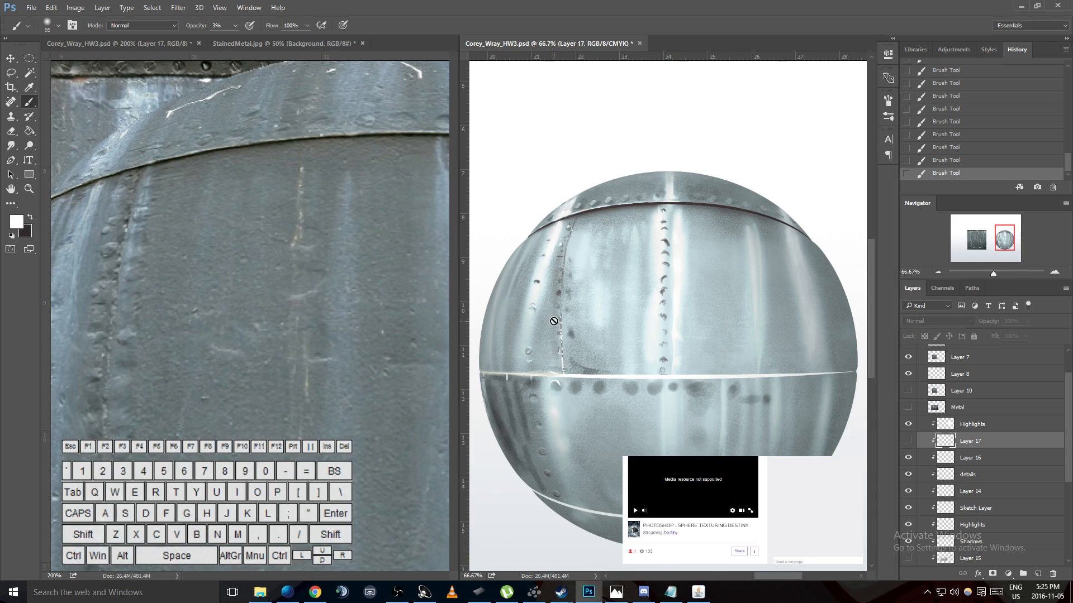
left_click(909, 441)
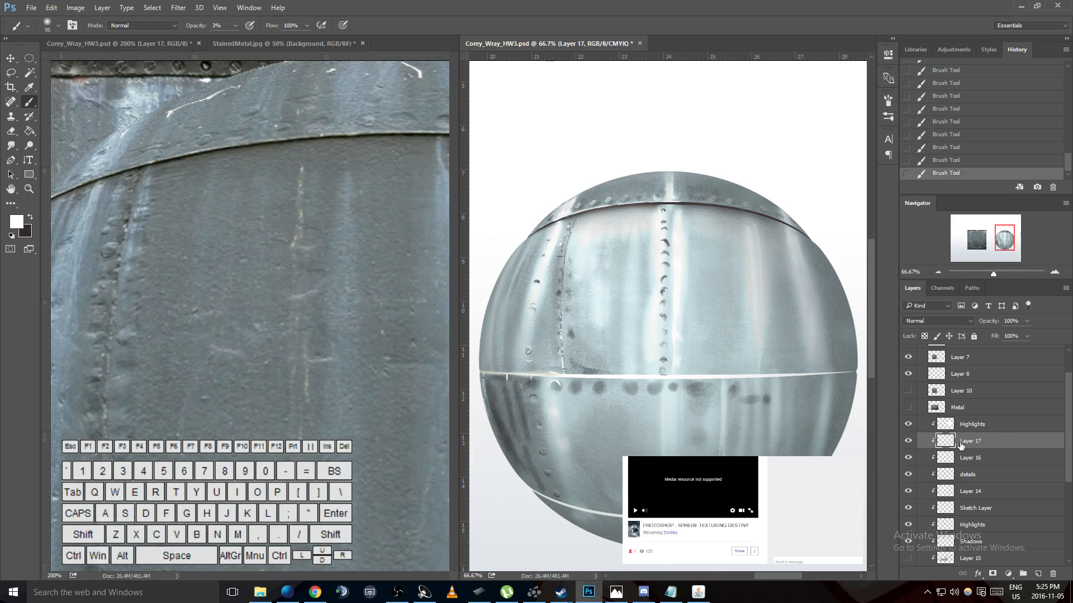
- Undo the last brush stroke and compare the sphere with the upper Highlights layer and Layer 17 shown and hidden, leaving Layer 17 hidden
key("ctrl")
key("ctrl+alt+z")
left_click(910, 425)
left_click(909, 425)
left_click(909, 425)
left_click(909, 442)
left_click(909, 442)
left_click(909, 441)
left_click(909, 425)
- Try a short faint white stroke over the left-hand rivets on the upper Highlights layer, and undo it
left_click(980, 424)
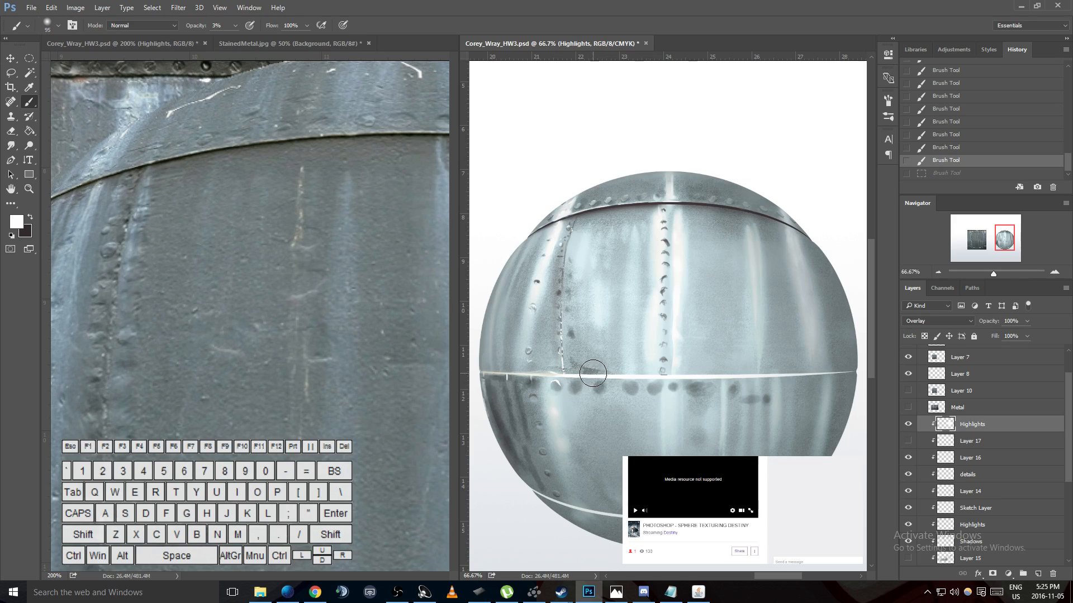
left_click_drag(535, 337, 532, 347)
key("ctrl+z")
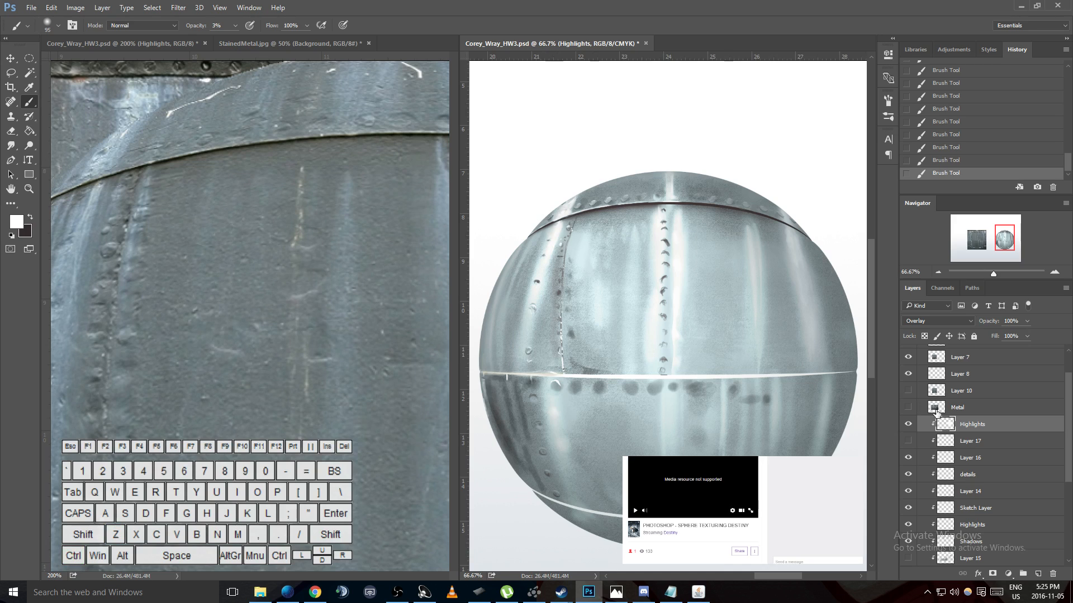
- Hide the upper Highlights layer, keep Layer 17 hidden after checking its effect, and make Layer 17 the active layer
left_click(907, 424)
left_click(908, 425)
left_click(909, 425)
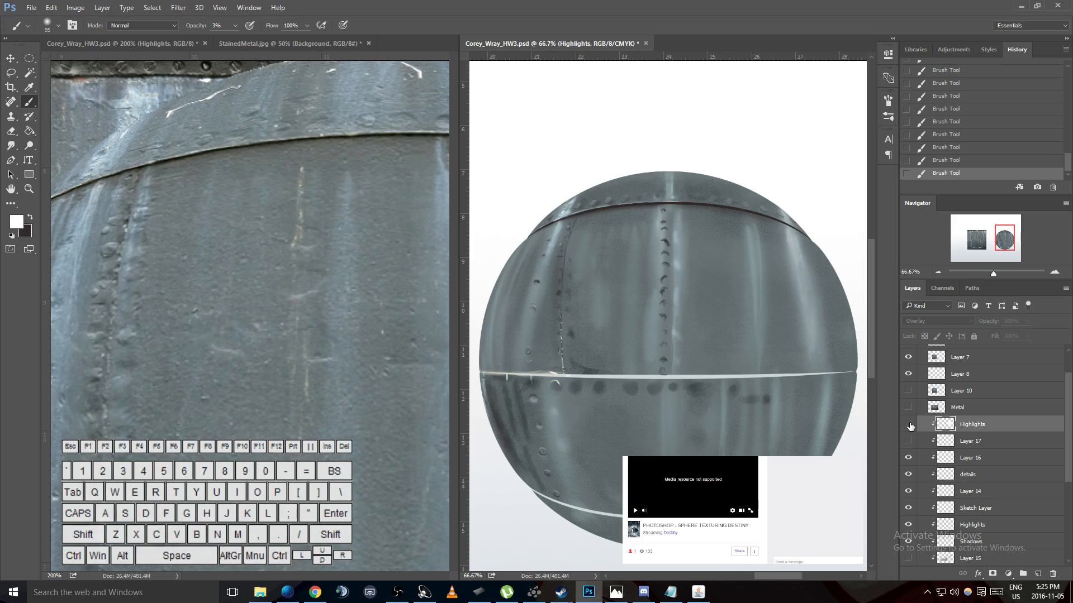
left_click(908, 441)
left_click(908, 441)
left_click(950, 442)
- Examine the whole sphere at 33.3% zoom with Layer 17 and the upper Highlights layer hidden
scroll(682, 258, "up", 2)
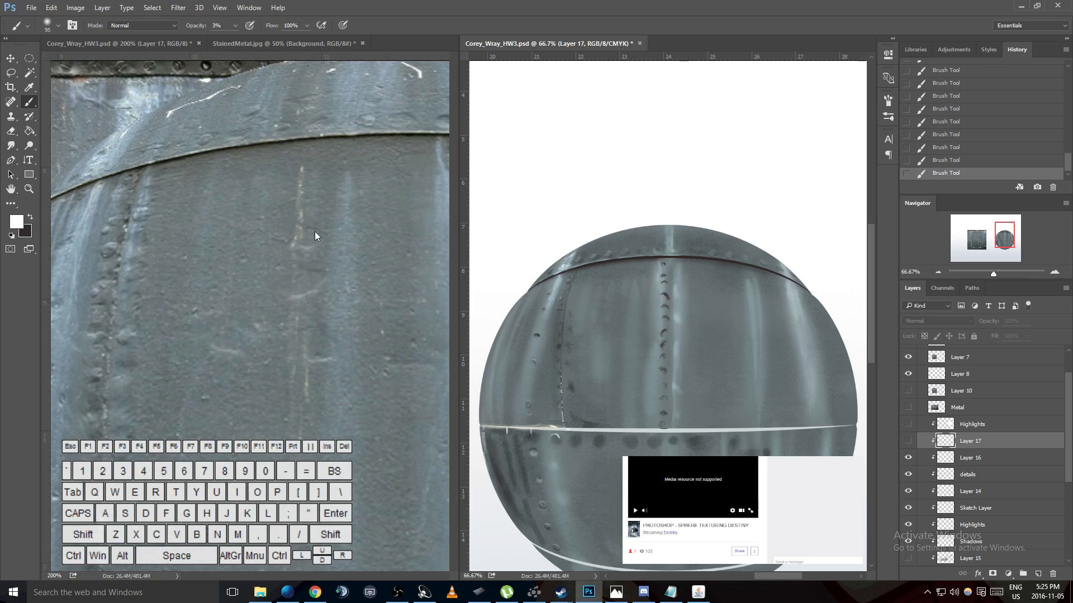
left_click(682, 323)
left_click(491, 216)
scroll(679, 312, "down", 1)
key("ctrl+minus")
key("ctrl+minus")
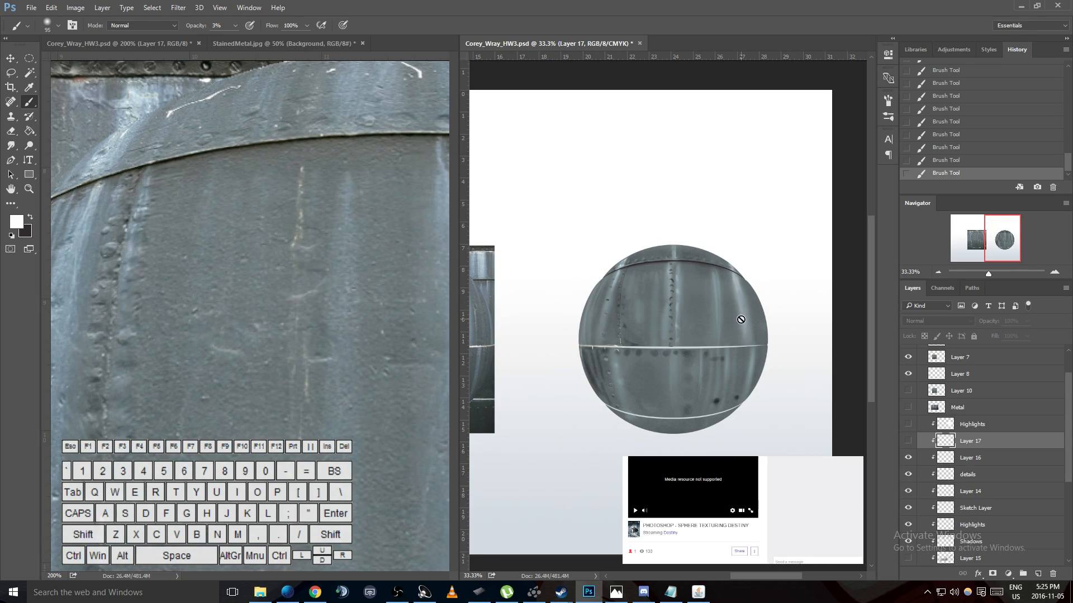
mouse_move(753, 575)
left_mouse_down()
mouse_move(729, 569)
mouse_move(762, 574)
left_mouse_up()
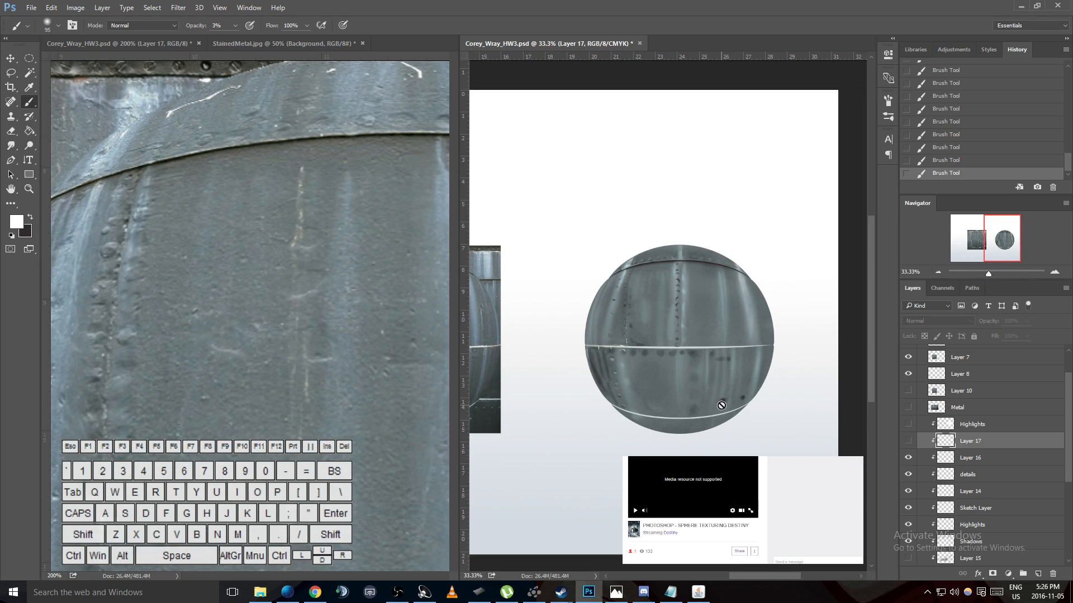
- Compare the sphere's lower-right seam and dark dents with the matching seam area of the reference photo at 200% zoom
key("ctrl+plus")
key("ctrl+plus")
key("ctrl+plus")
key("ctrl+plus")
key("h")
left_click_drag(721, 405, 700, 302)
left_click_drag(368, 413, 226, 146)
left_click_drag(345, 367, 145, 145)
left_click_drag(385, 414, 210, 259)
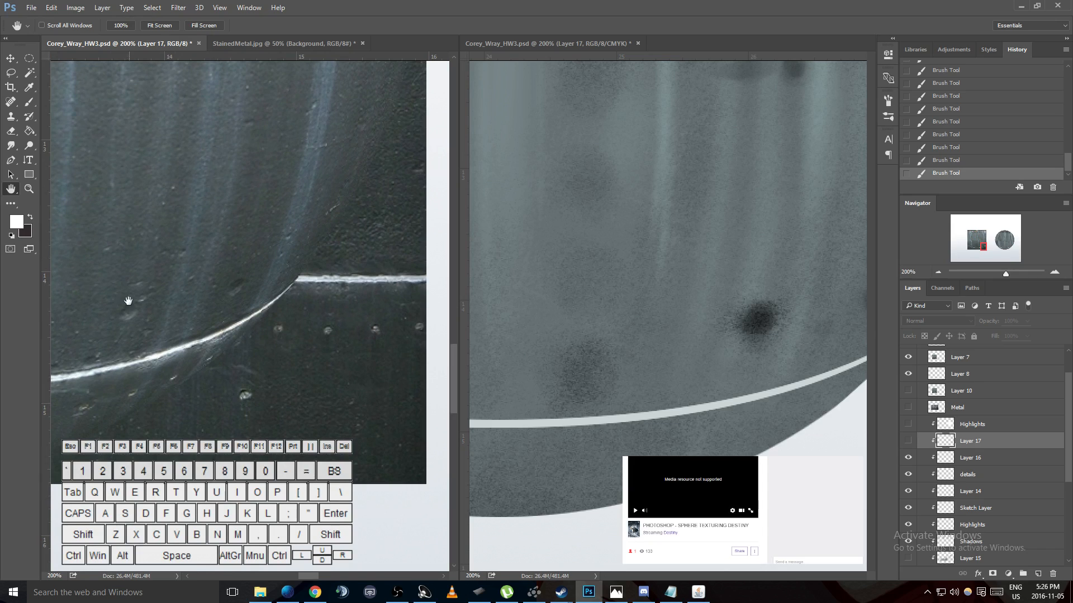
left_click(705, 334)
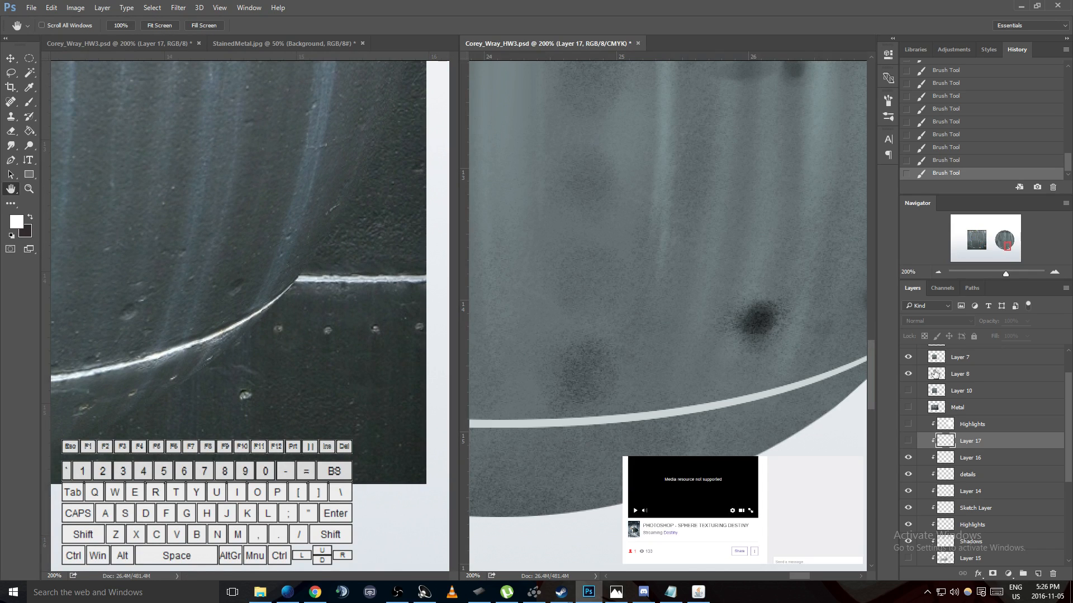
- Check the Midtones layer by toggling its visibility, make it the active layer and ready the Eraser tool
left_click(934, 513)
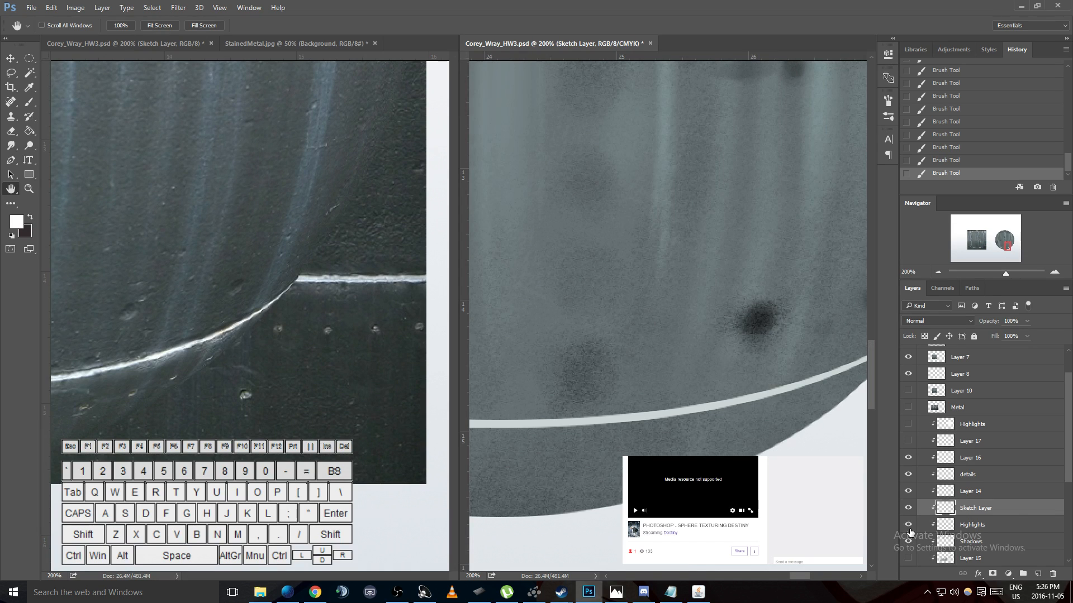
scroll(910, 537, "down", 2)
left_click(908, 549)
left_click(908, 550)
left_click(949, 549)
key("e")
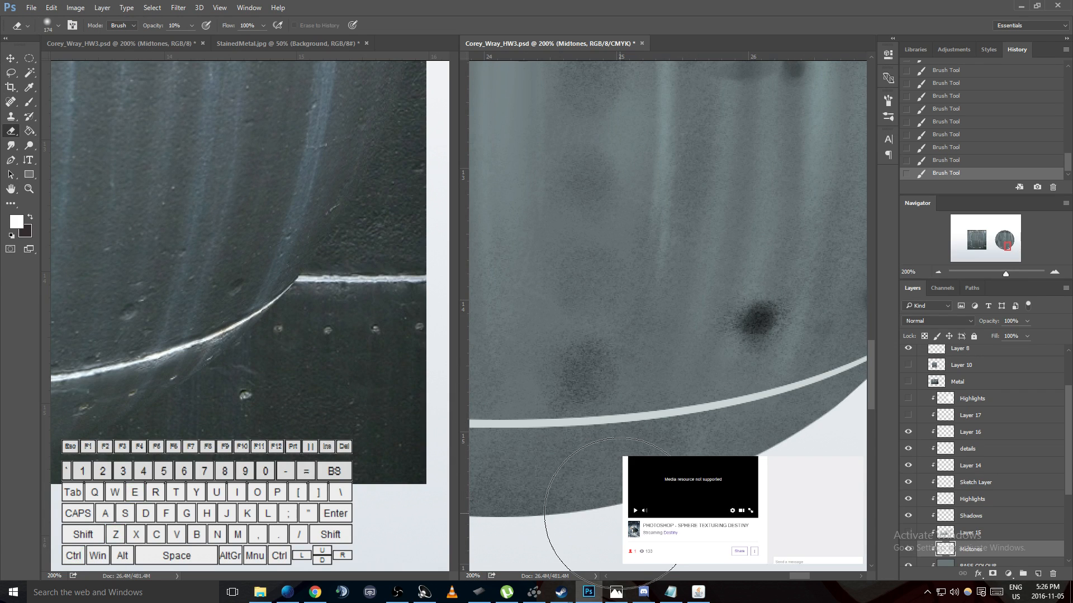
- Switch to the Open Broadcaster Software window
left_click(397, 592)
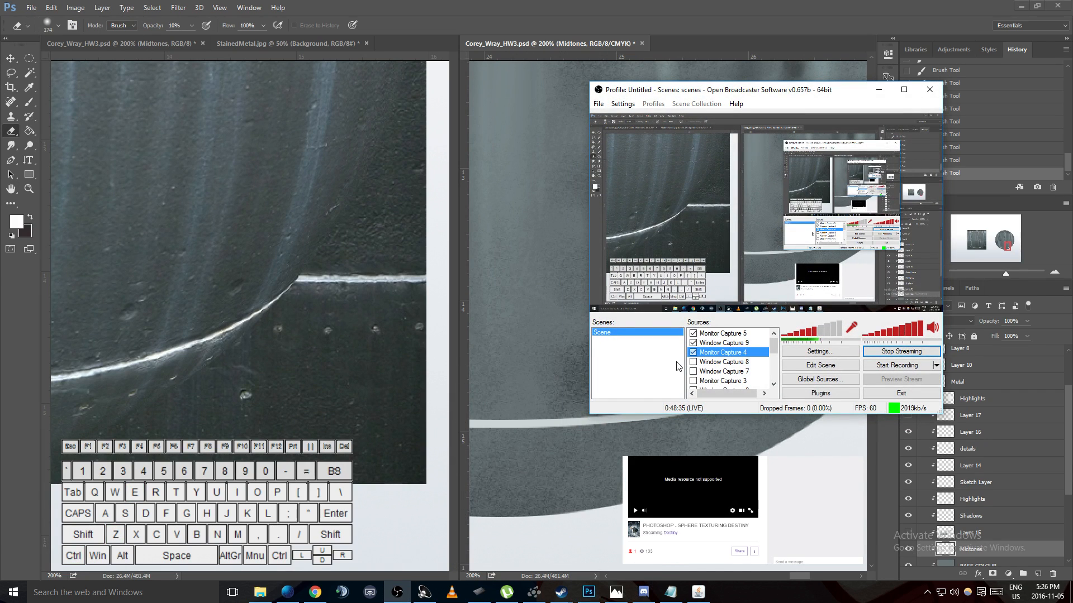